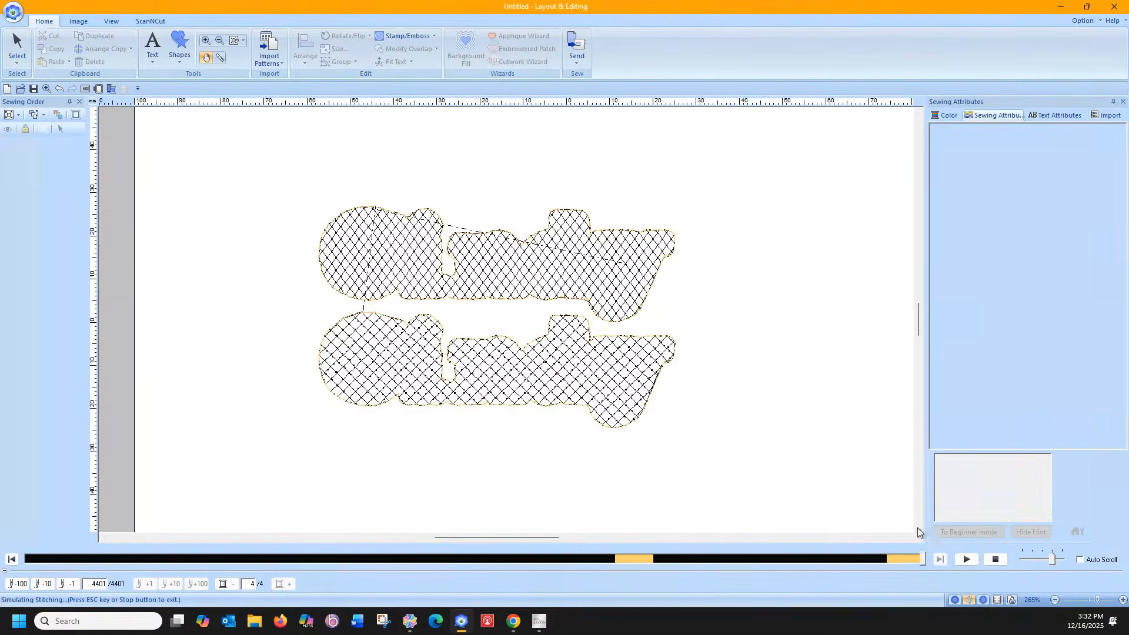
# - Stop the stitch simulation and try the other two net fill patterns on the lower shape before restoring the square pattern
pyautogui.click(996, 560)
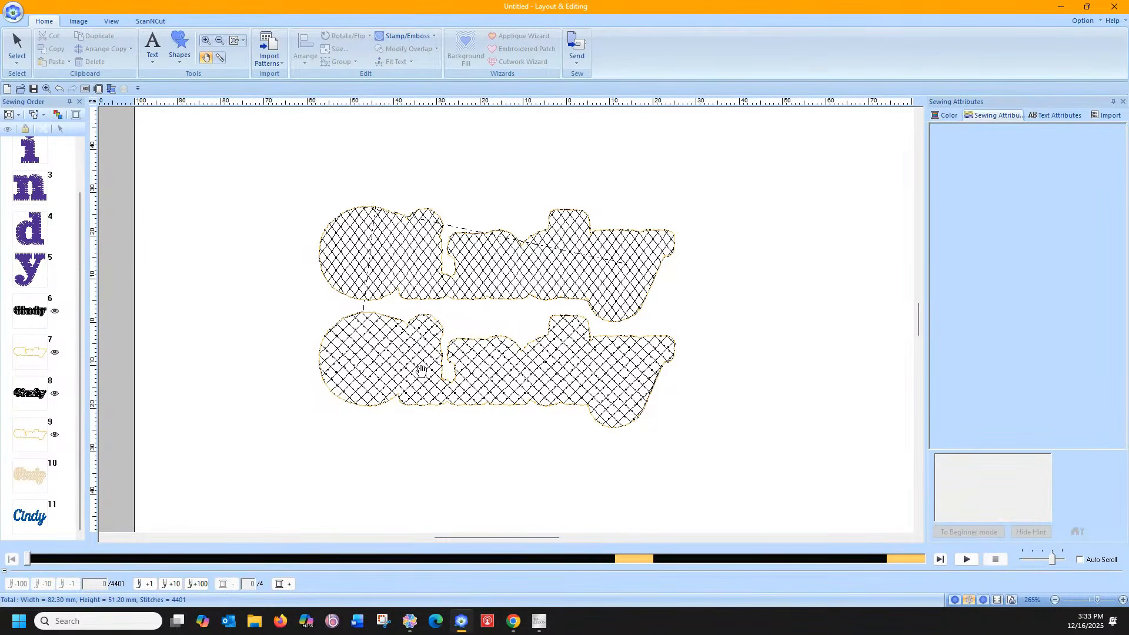
pyautogui.click(16, 47)
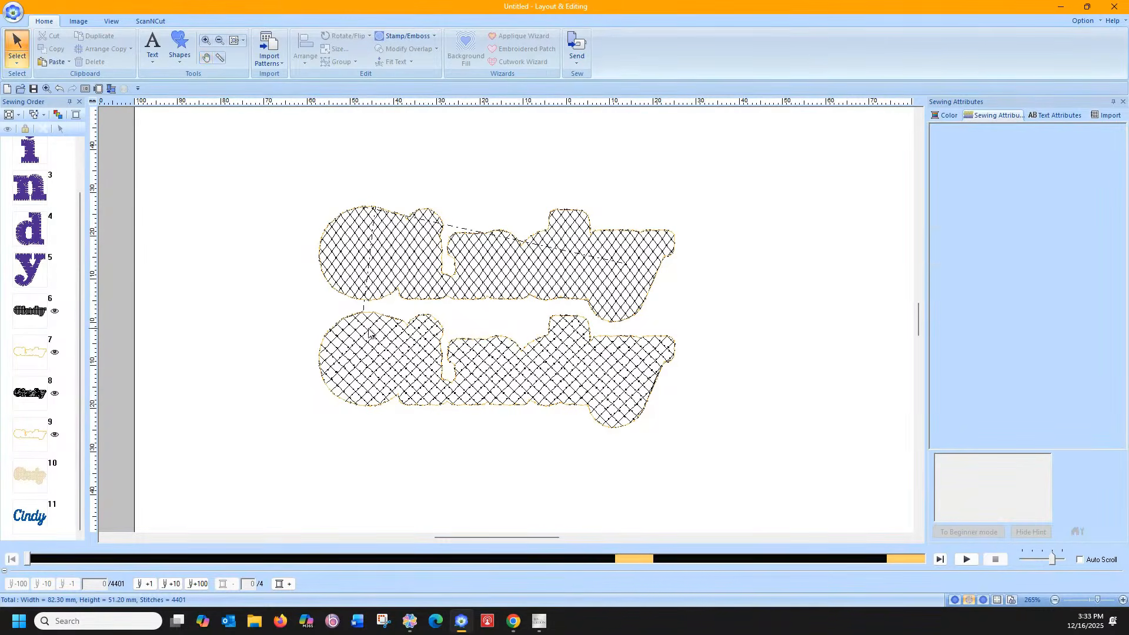
pyautogui.click(365, 333)
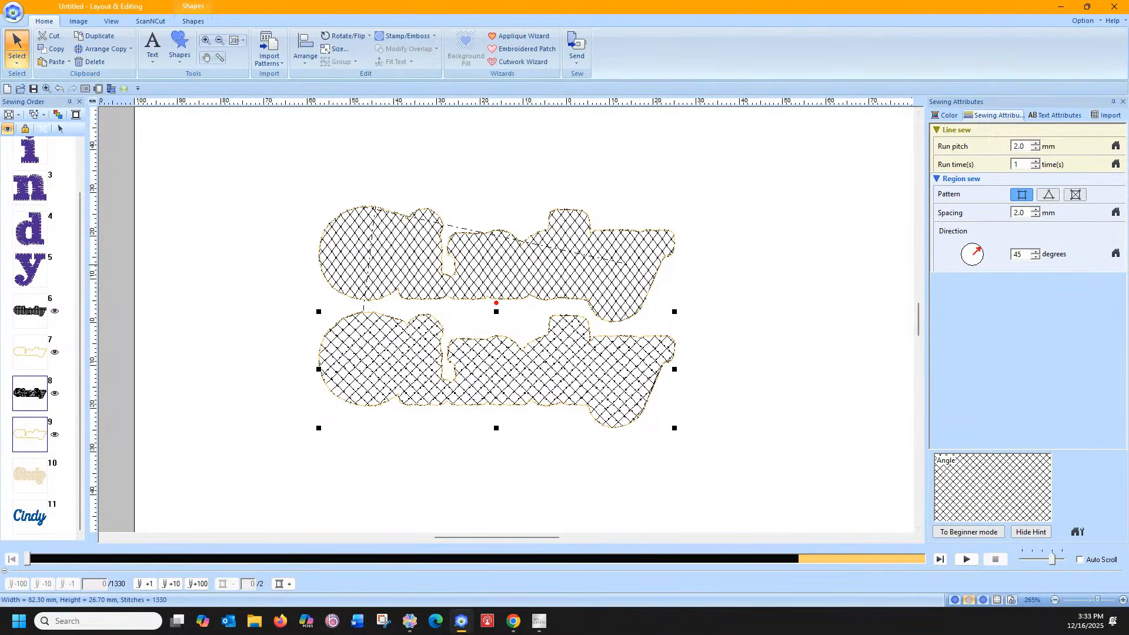
pyautogui.click(1075, 195)
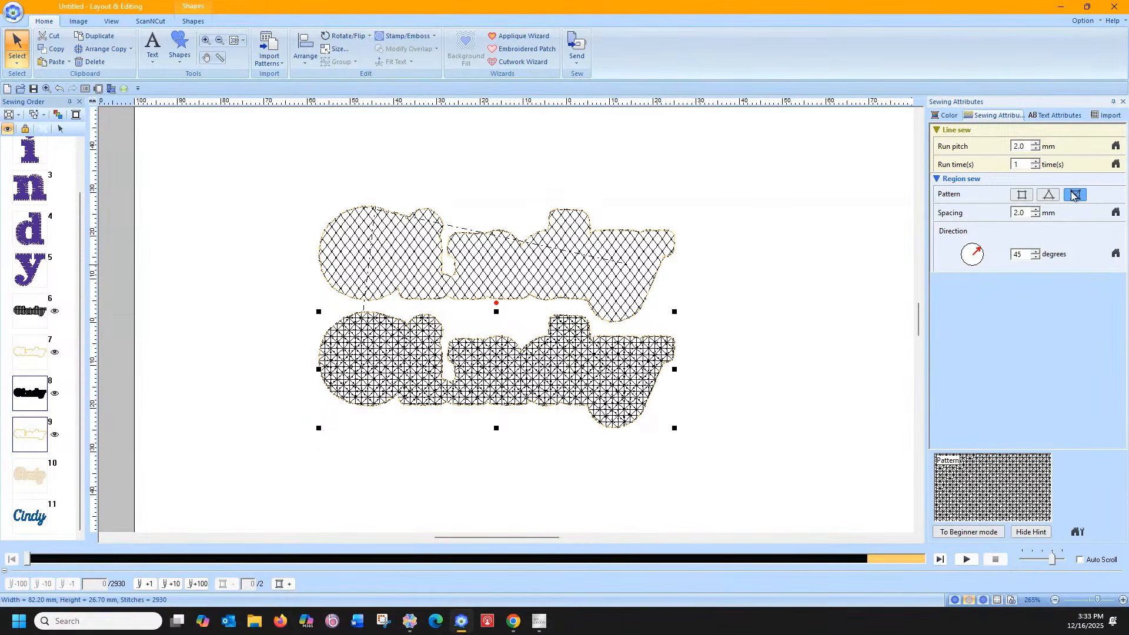
pyautogui.click(1051, 195)
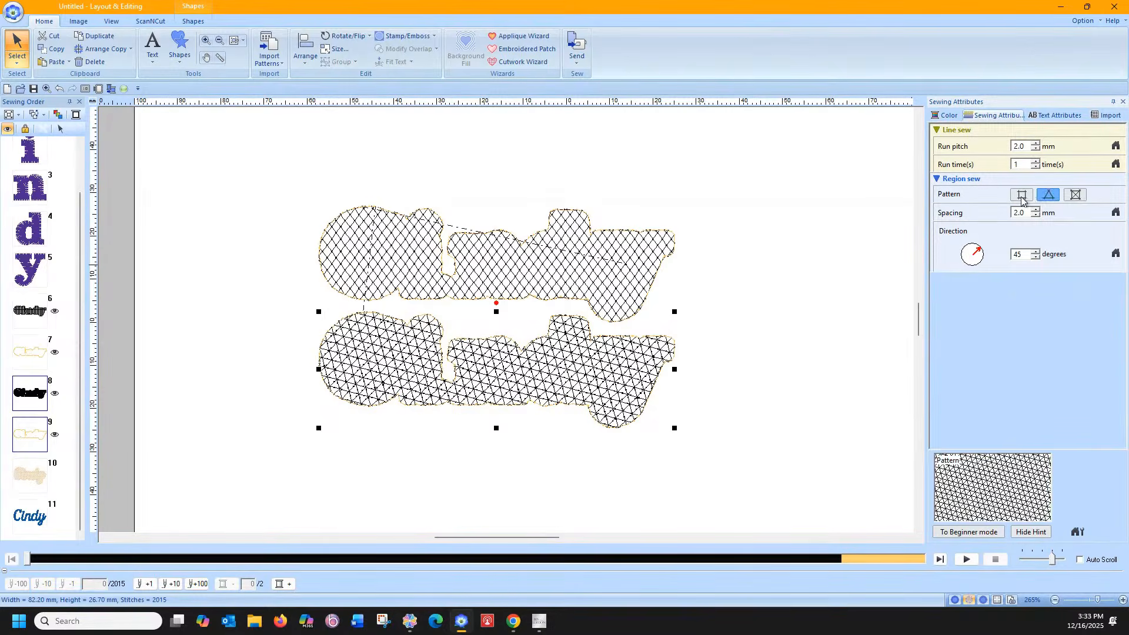
pyautogui.click(1023, 195)
# - Show the hidden blue script name design and its beige background stitches from the sewing order
pyautogui.click(16, 446)
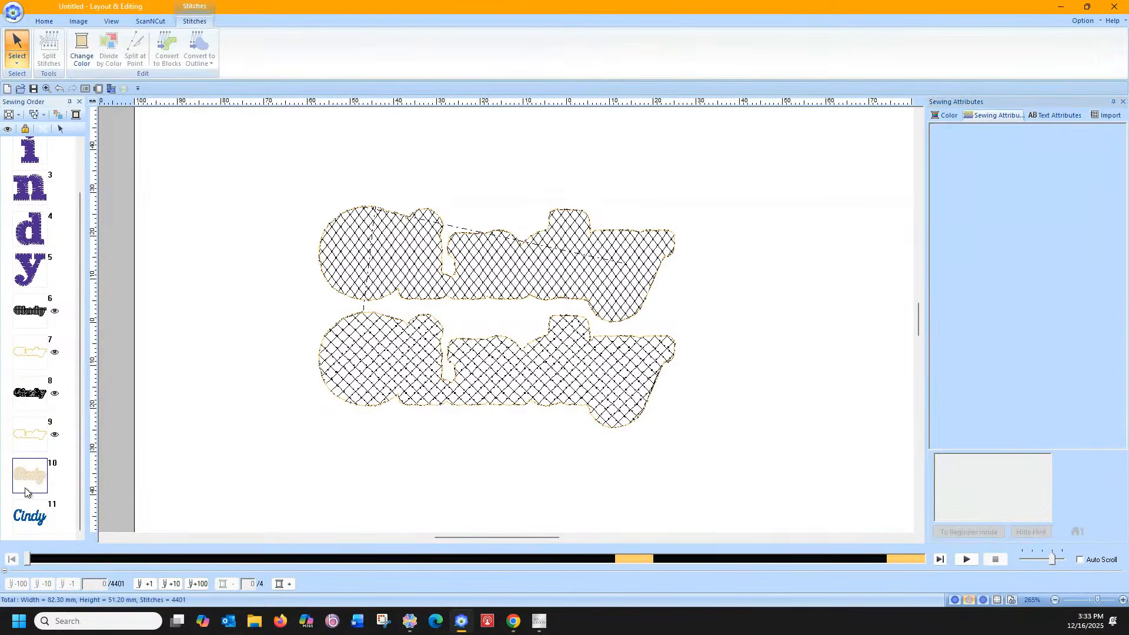
pyautogui.click(7, 130)
pyautogui.click(7, 130)
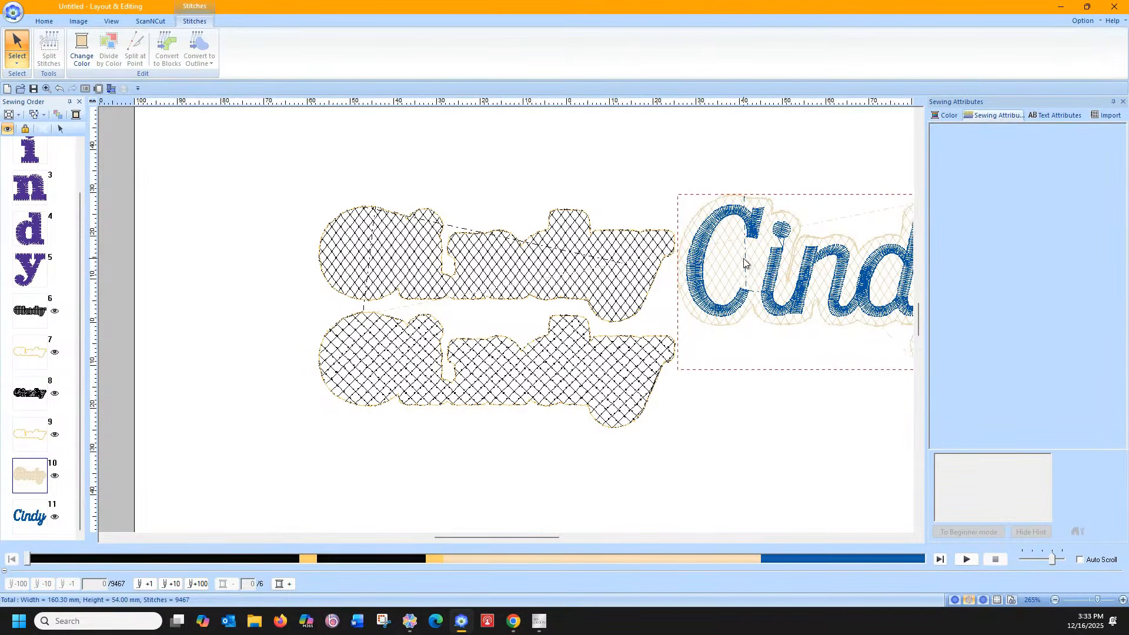
# - Turn on Maintain aspect ratio for the upper shape's decorative fill and deselect the shape
pyautogui.click(360, 248)
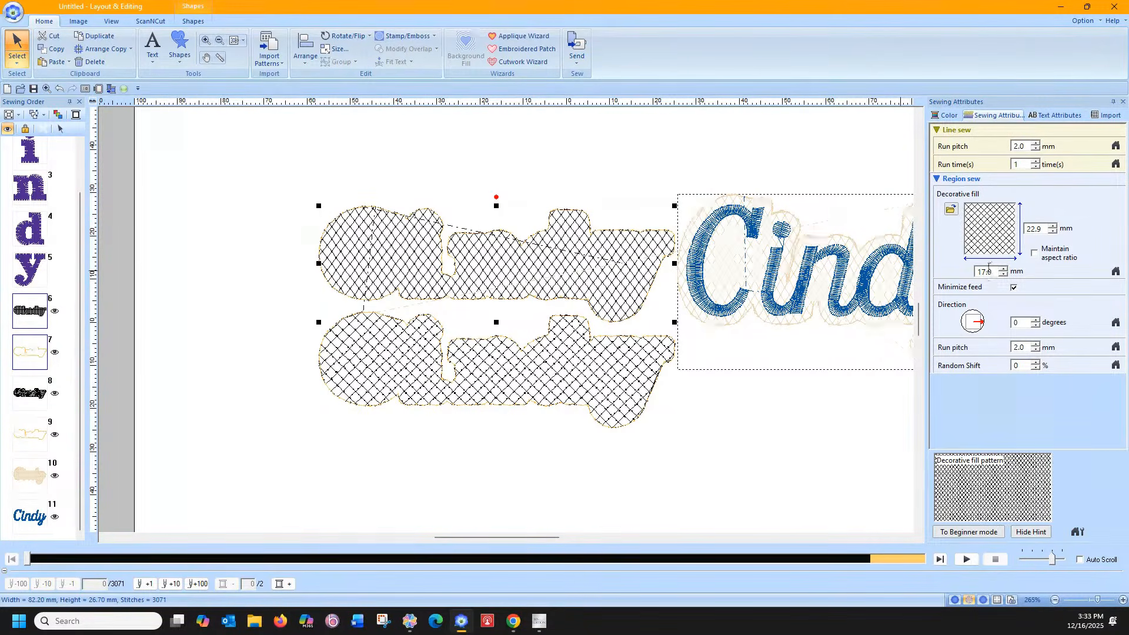
pyautogui.click(1034, 253)
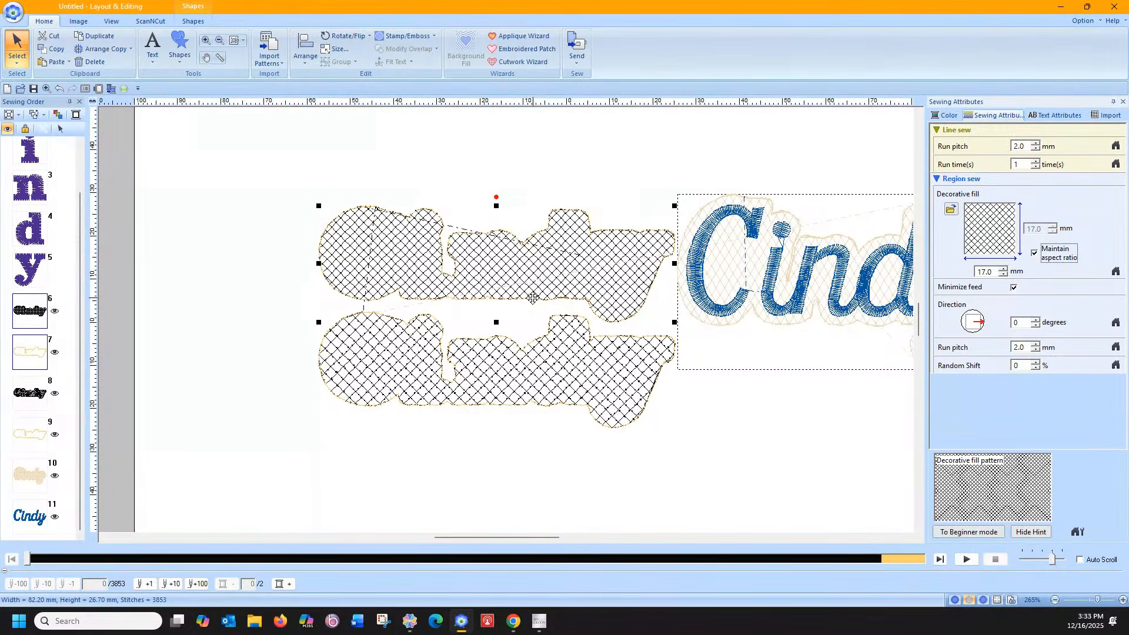
pyautogui.click(526, 362)
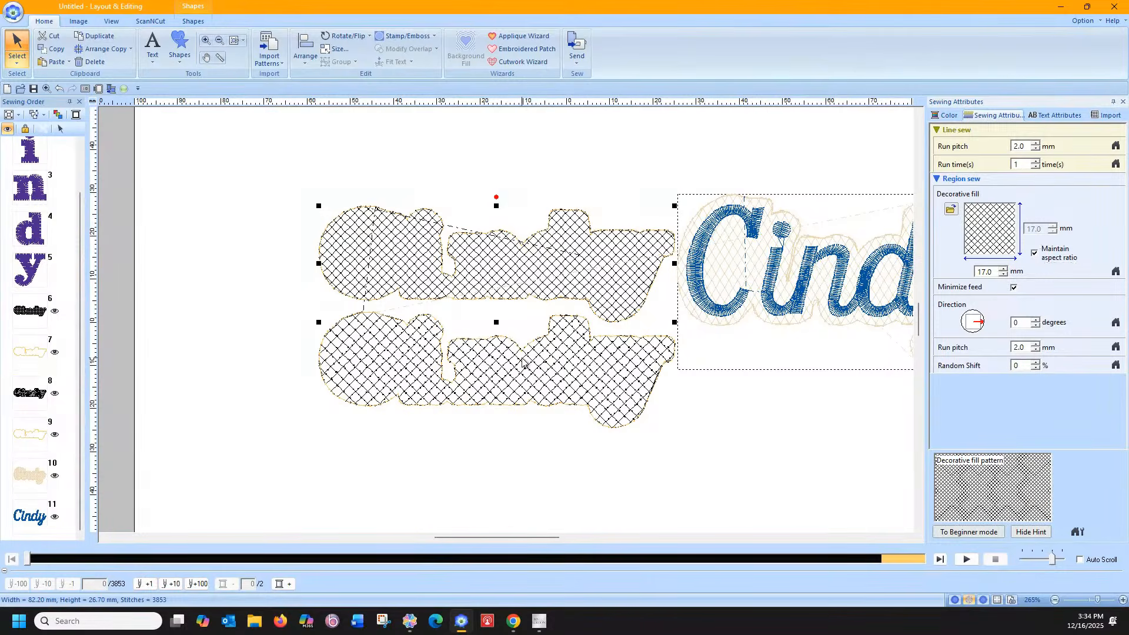
pyautogui.click(267, 174)
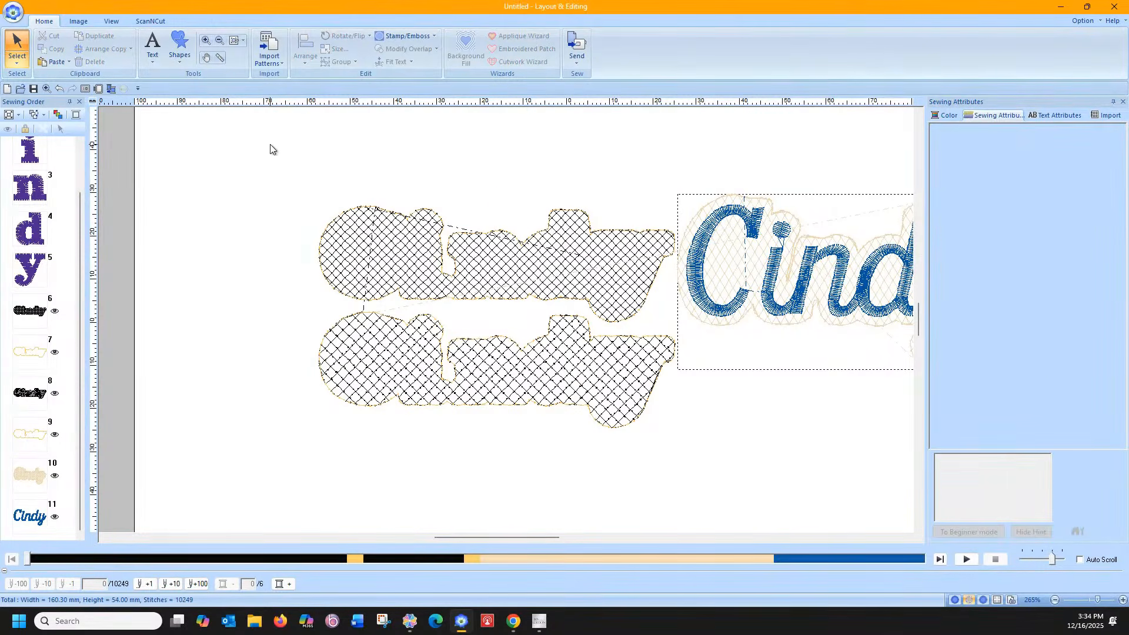
# - Open Programmable Stitch Creator and move its Preview window beside the drawing grid
pyautogui.click(1081, 21)
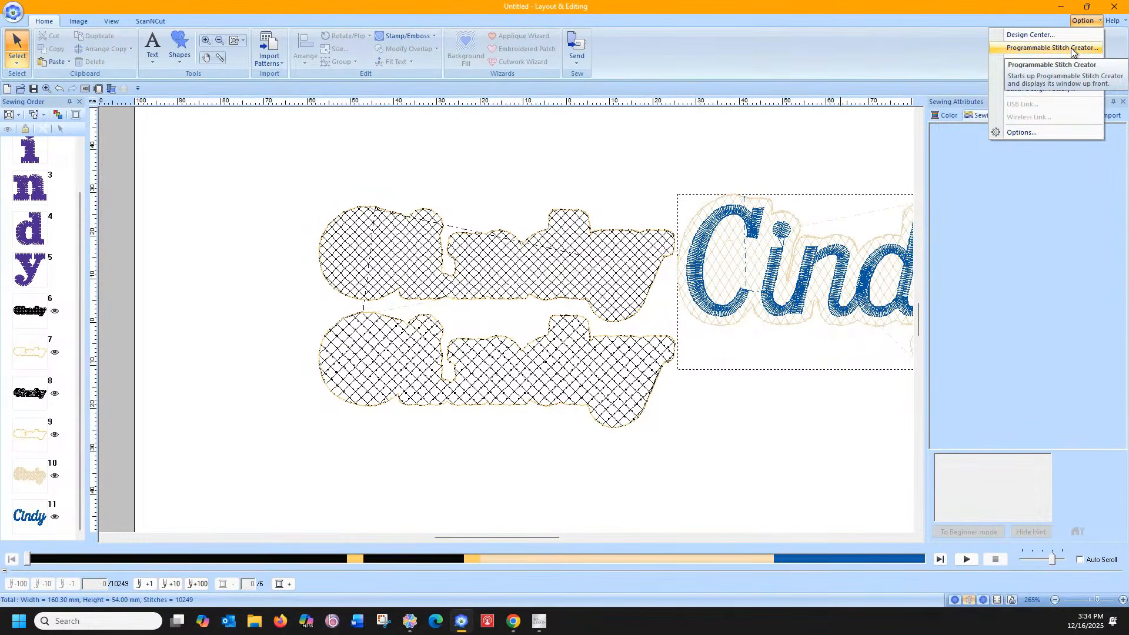
pyautogui.click(1071, 47)
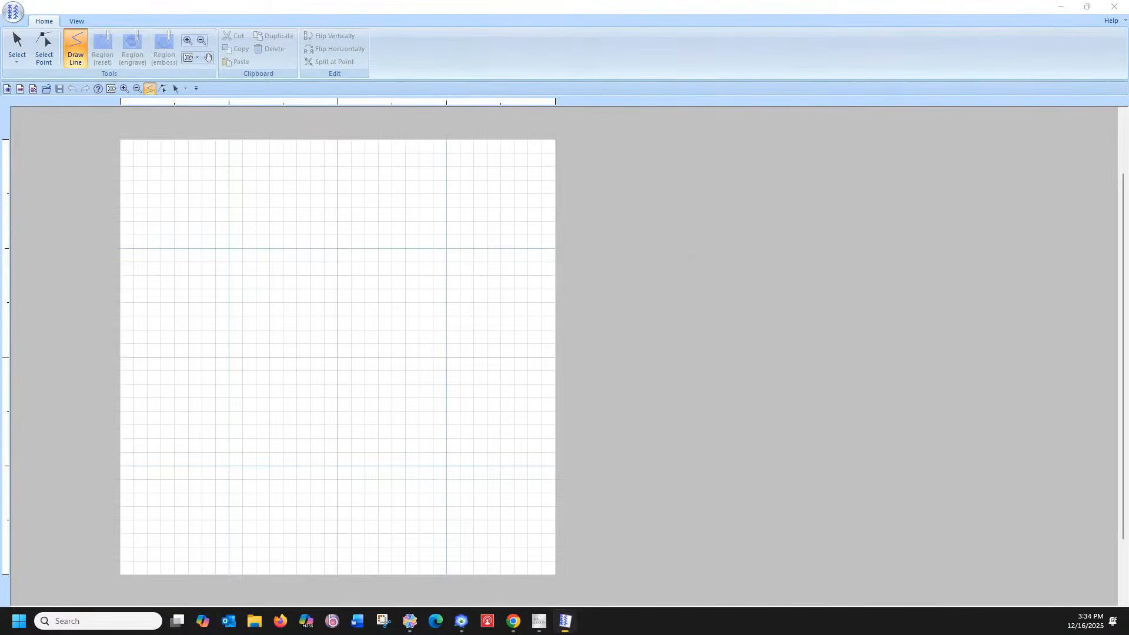
pyautogui.moveTo(1128, 88); pyautogui.dragTo(935, 87)
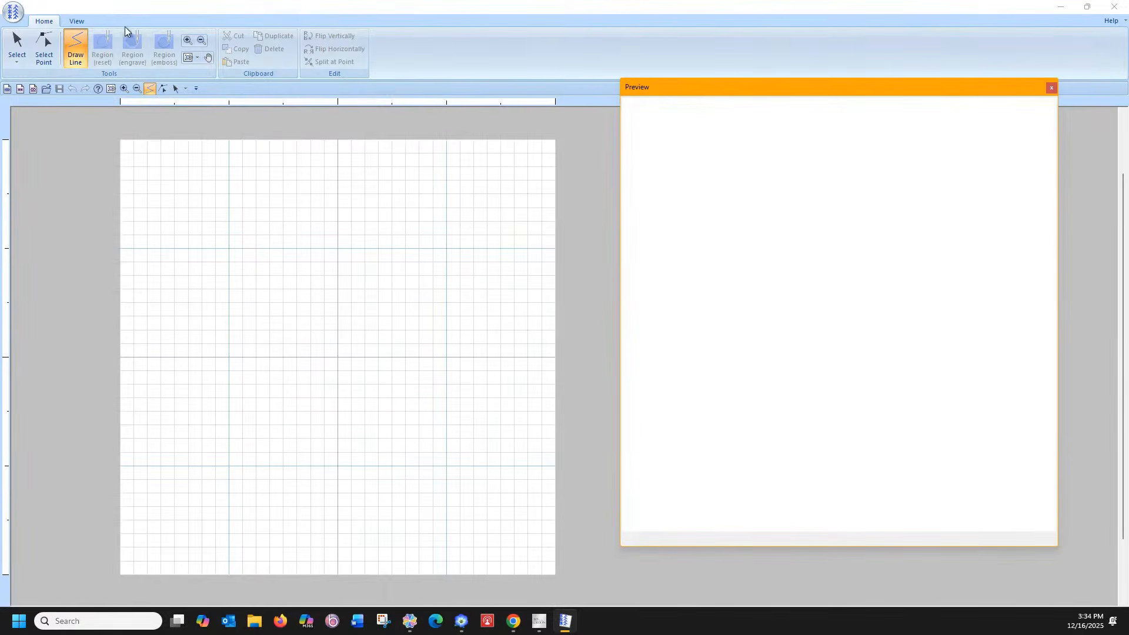
pyautogui.click(73, 22)
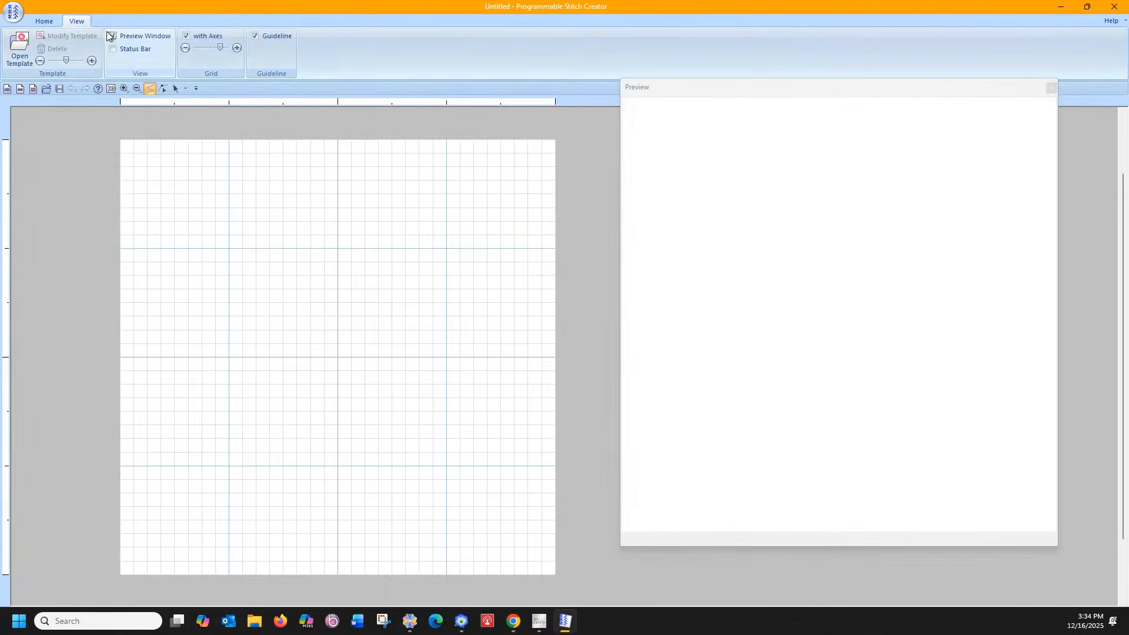
pyautogui.click(47, 25)
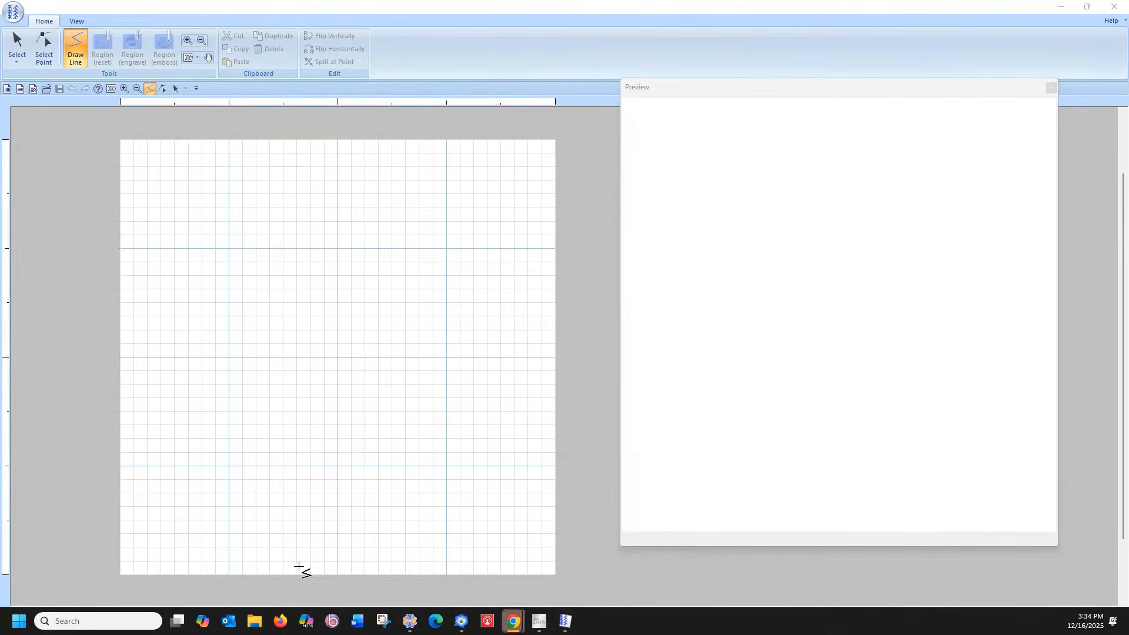
pyautogui.click(121, 575)
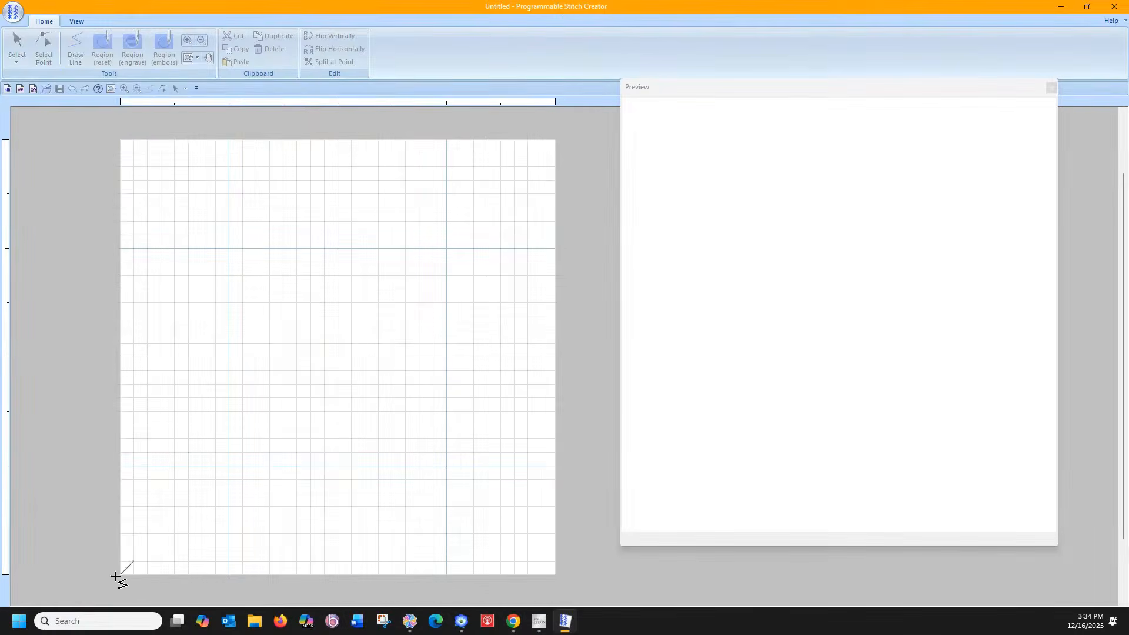
pyautogui.click(121, 576)
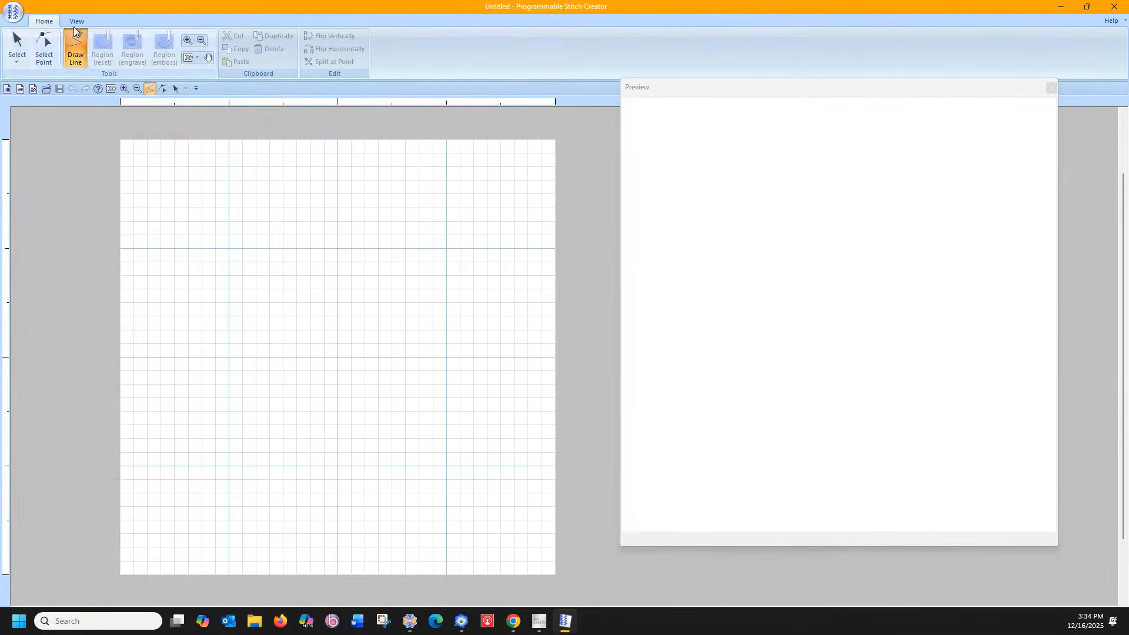
pyautogui.click(76, 22)
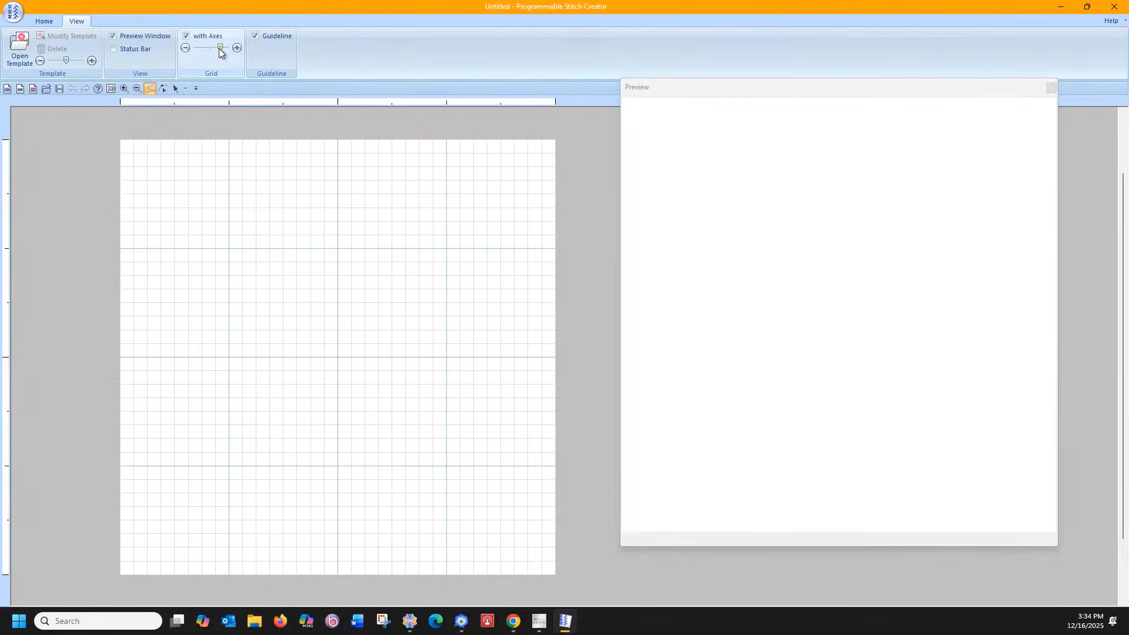
pyautogui.moveTo(220, 49)
pyautogui.mouseDown()
pyautogui.moveTo(209, 51)
pyautogui.moveTo(220, 48)
pyautogui.mouseUp()
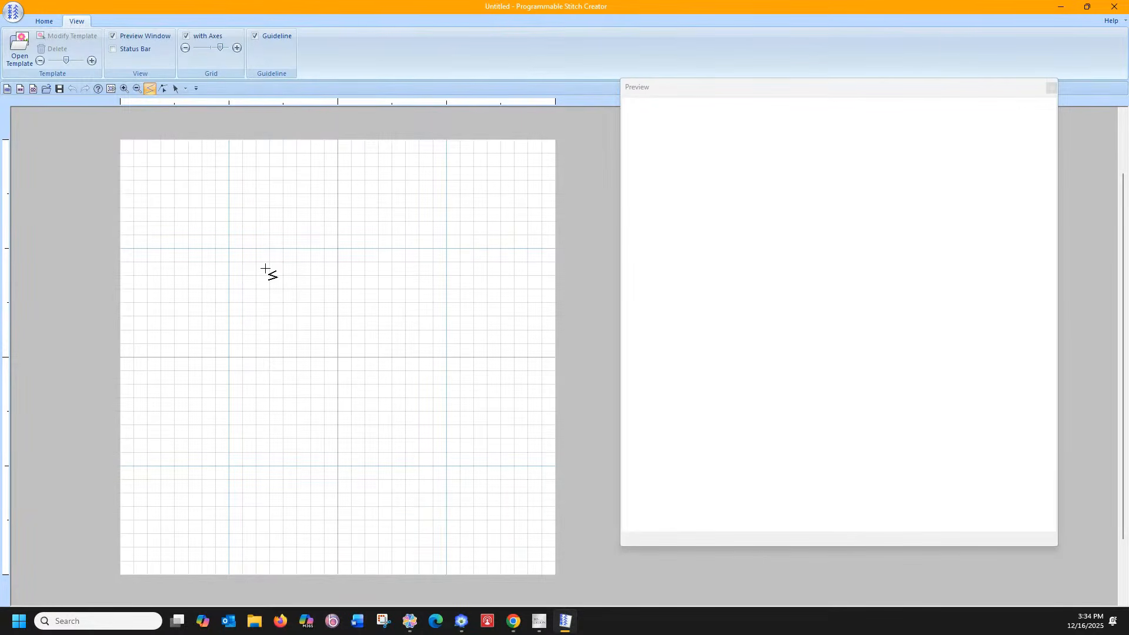
pyautogui.moveTo(218, 48); pyautogui.dragTo(221, 48)
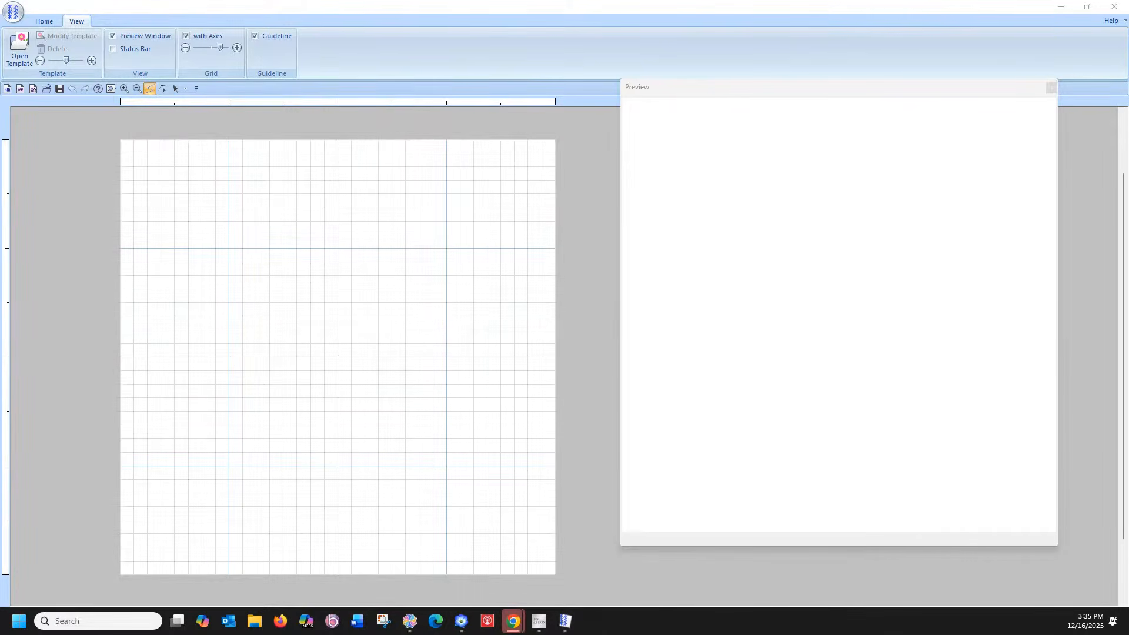
# - Draw a diagonal line across the whole grid from its lower-left corner to its upper-right corner
pyautogui.click(119, 575)
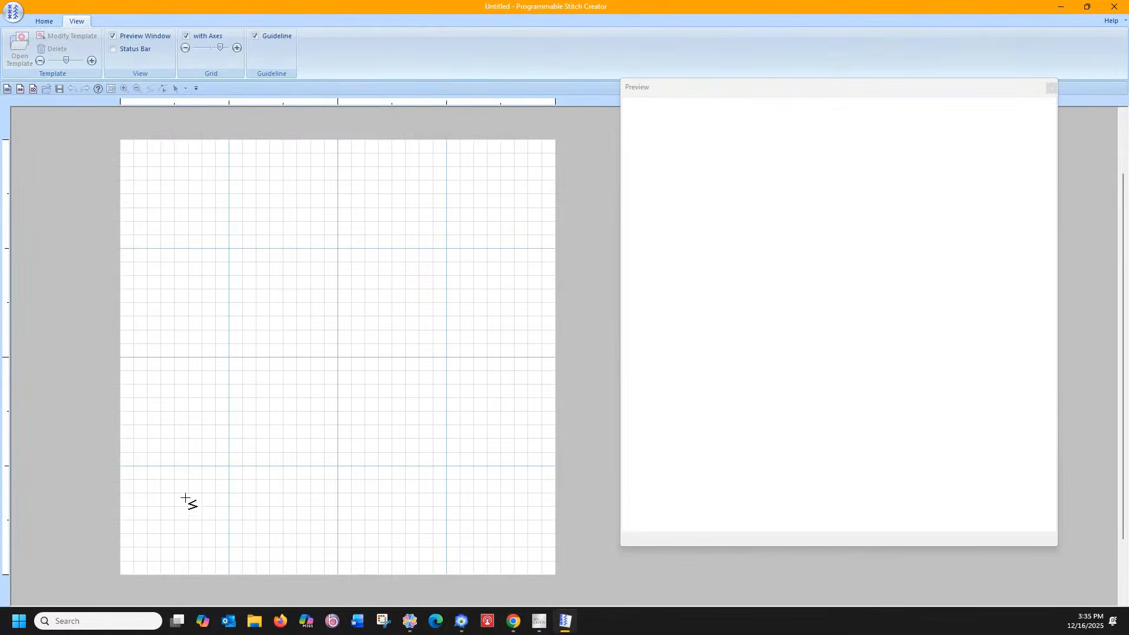
pyautogui.click(553, 141)
pyautogui.click(556, 140)
pyautogui.doubleClick(555, 140)
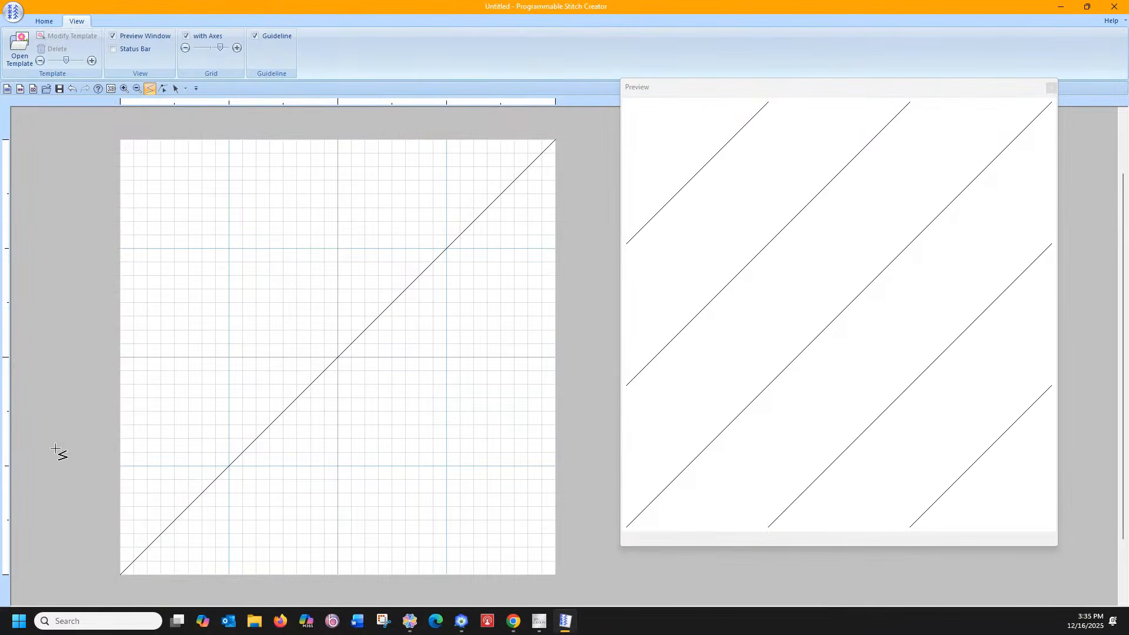
# - Fill the area above the diagonal with seven parallel lines from the grid's left edge to its top edge, spaced four grid squares apart
pyautogui.click(120, 521)
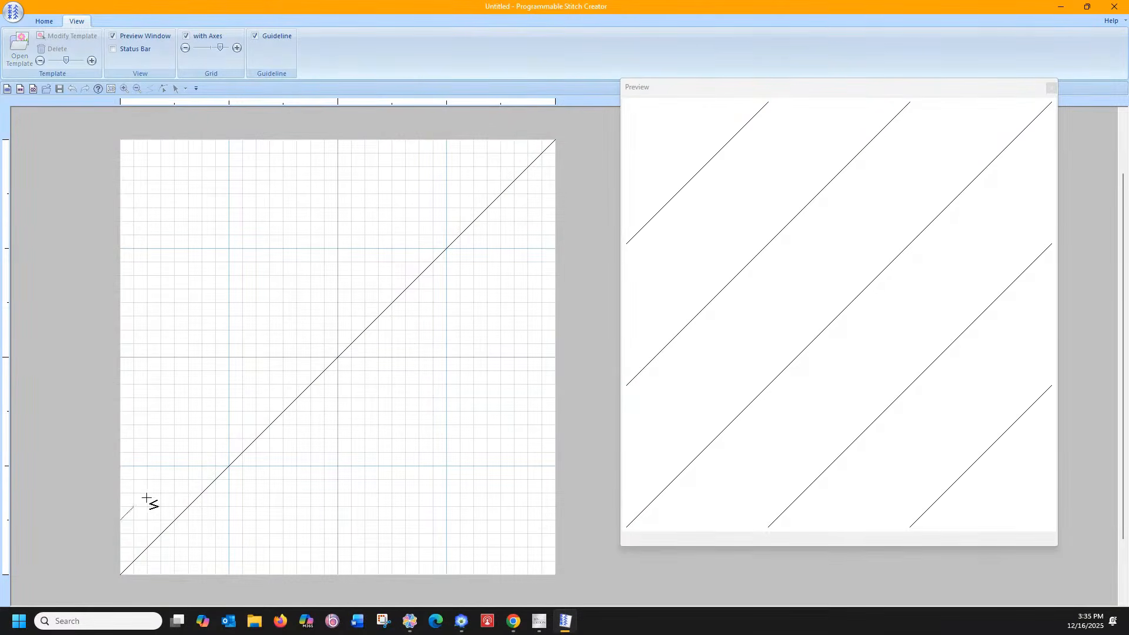
pyautogui.doubleClick(500, 139)
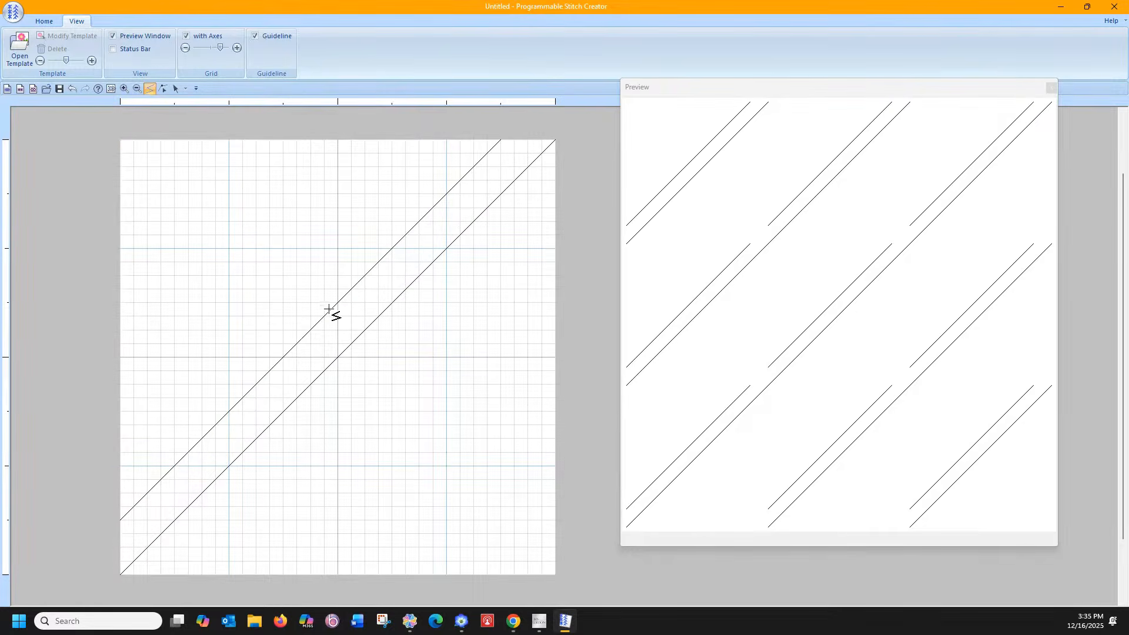
pyautogui.click(121, 467)
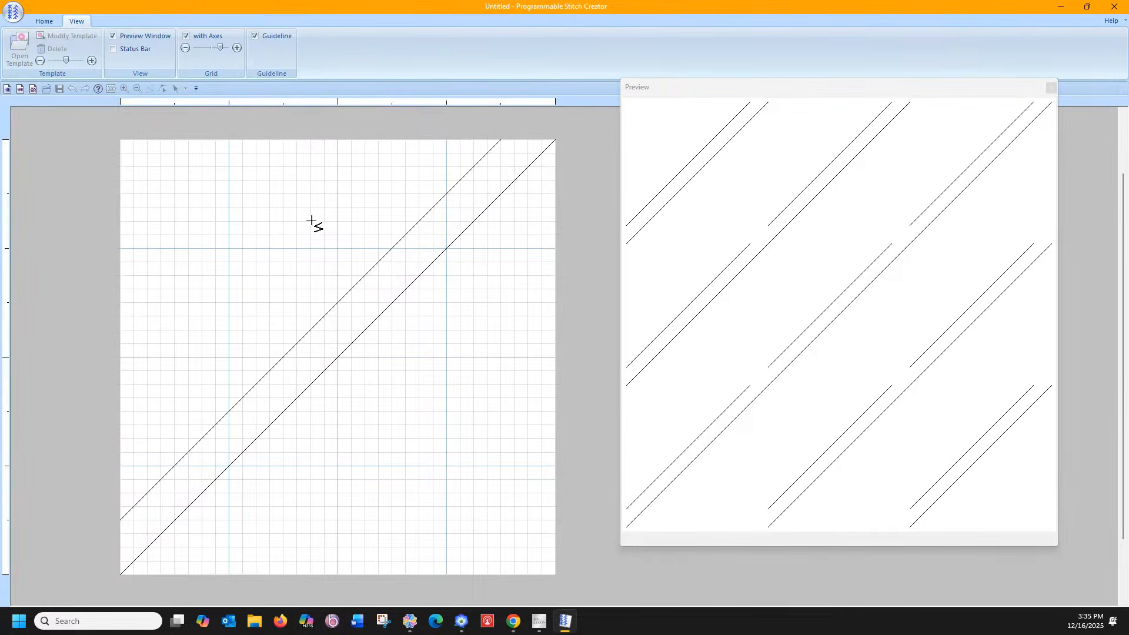
pyautogui.doubleClick(447, 142)
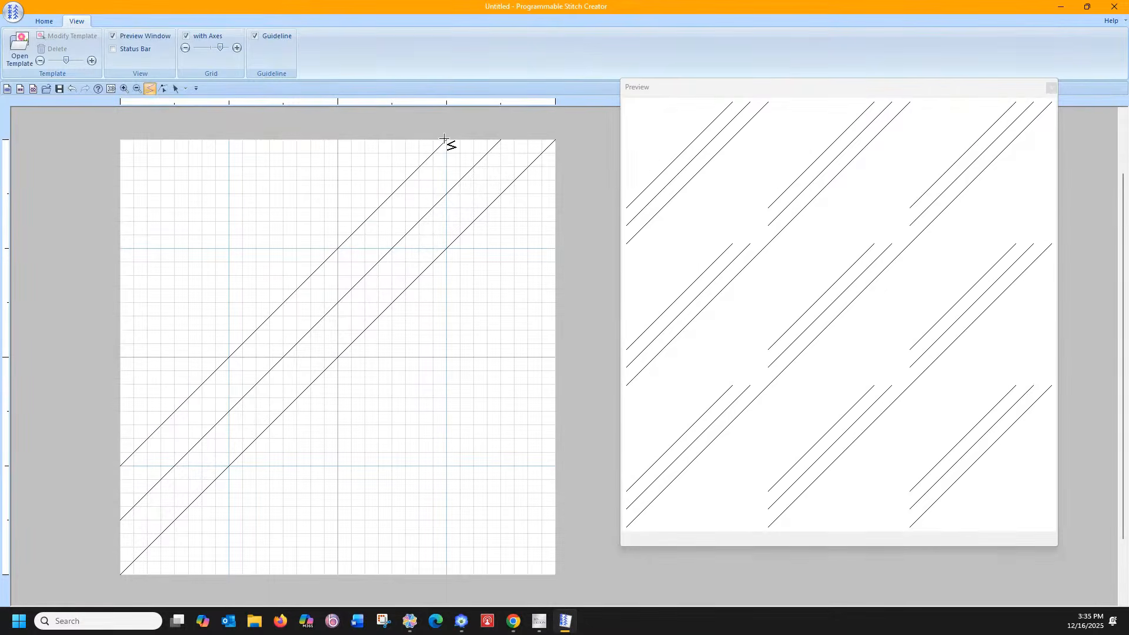
pyautogui.click(120, 412)
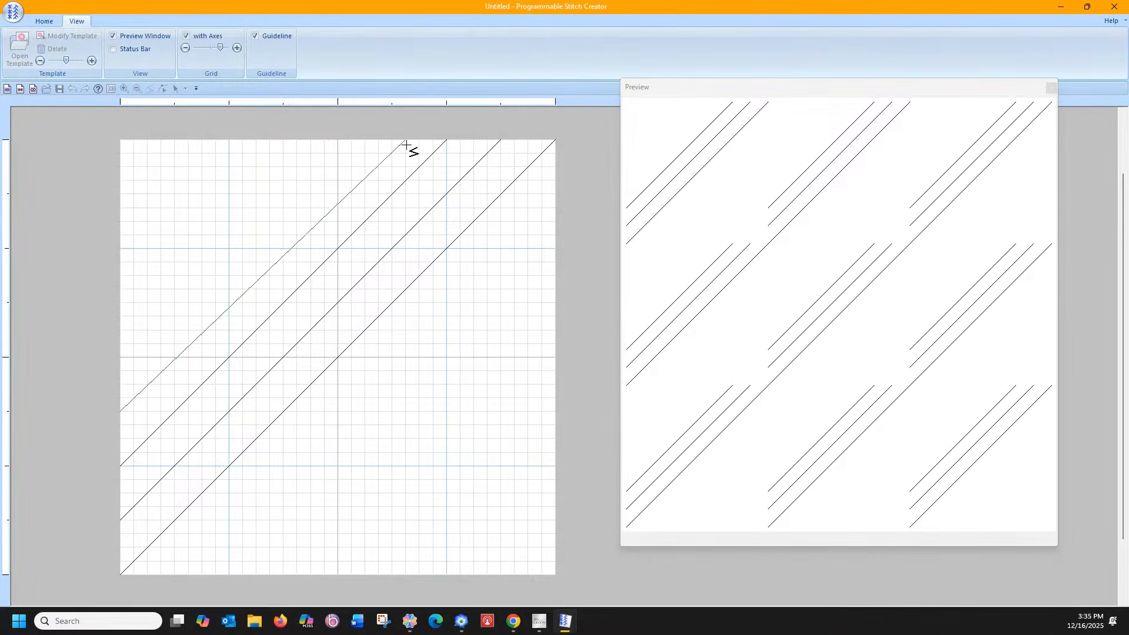
pyautogui.doubleClick(394, 143)
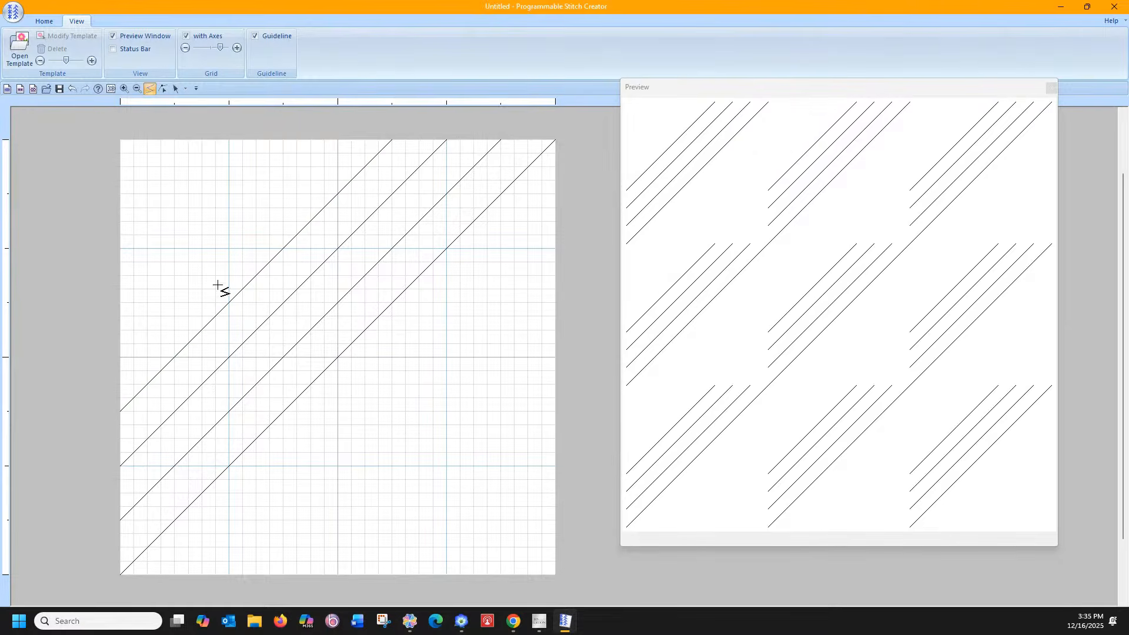
pyautogui.click(120, 357)
pyautogui.doubleClick(339, 141)
pyautogui.click(120, 303)
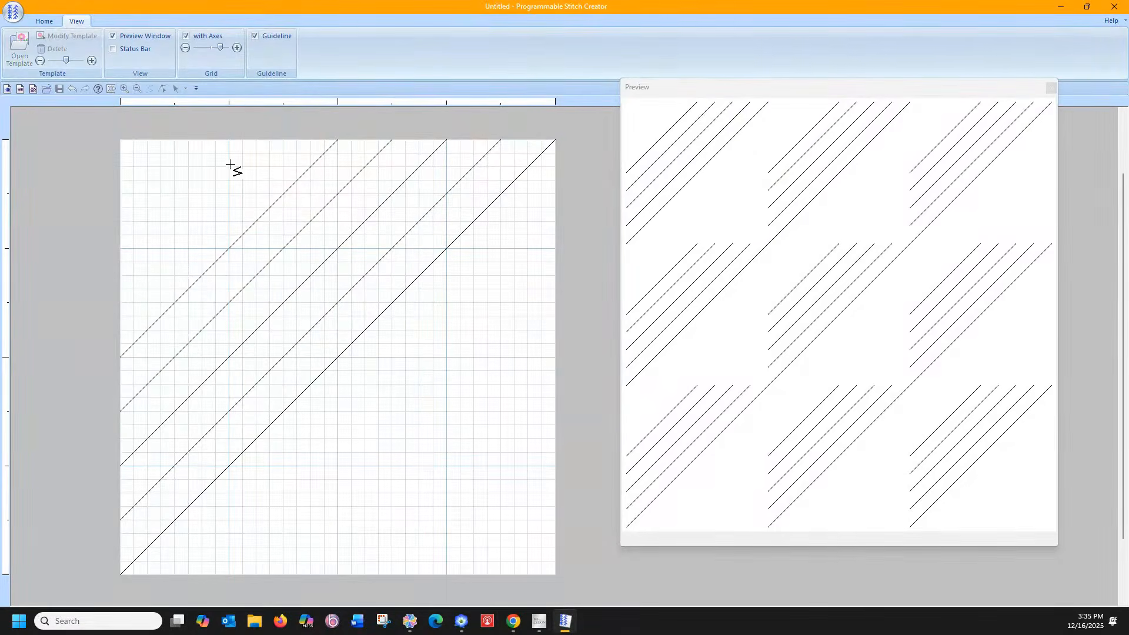
pyautogui.doubleClick(280, 141)
pyautogui.click(121, 248)
pyautogui.doubleClick(233, 140)
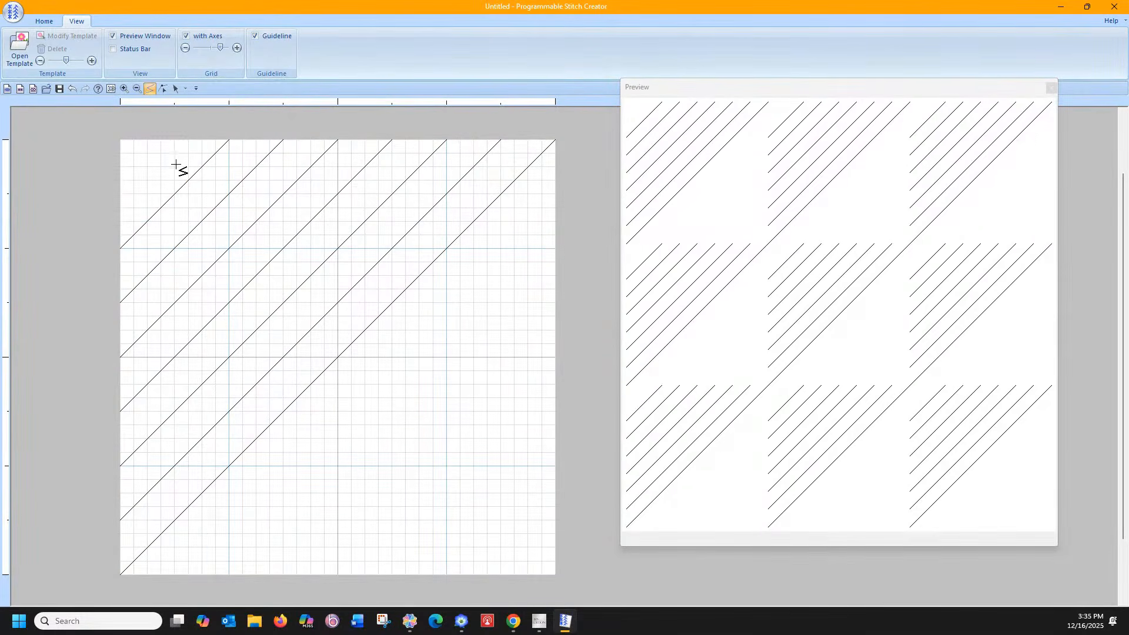
pyautogui.click(122, 193)
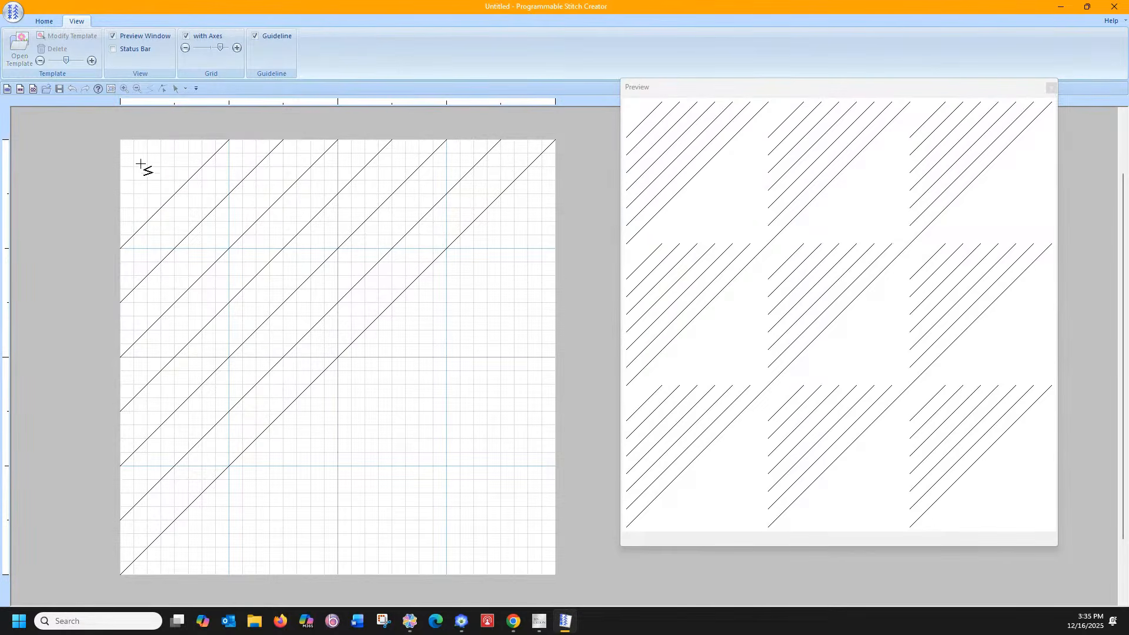
pyautogui.doubleClick(174, 140)
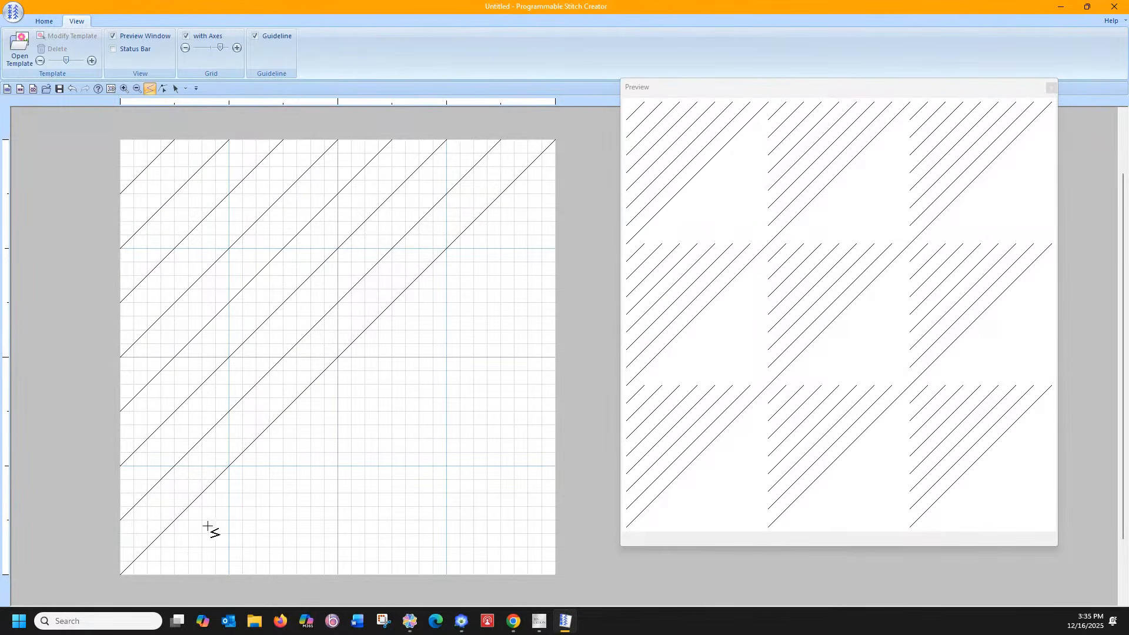
# - Draw three lines below the diagonal and parallel to it, from the grid's bottom edge to its right edge, spaced four grid squares apart
pyautogui.click(174, 576)
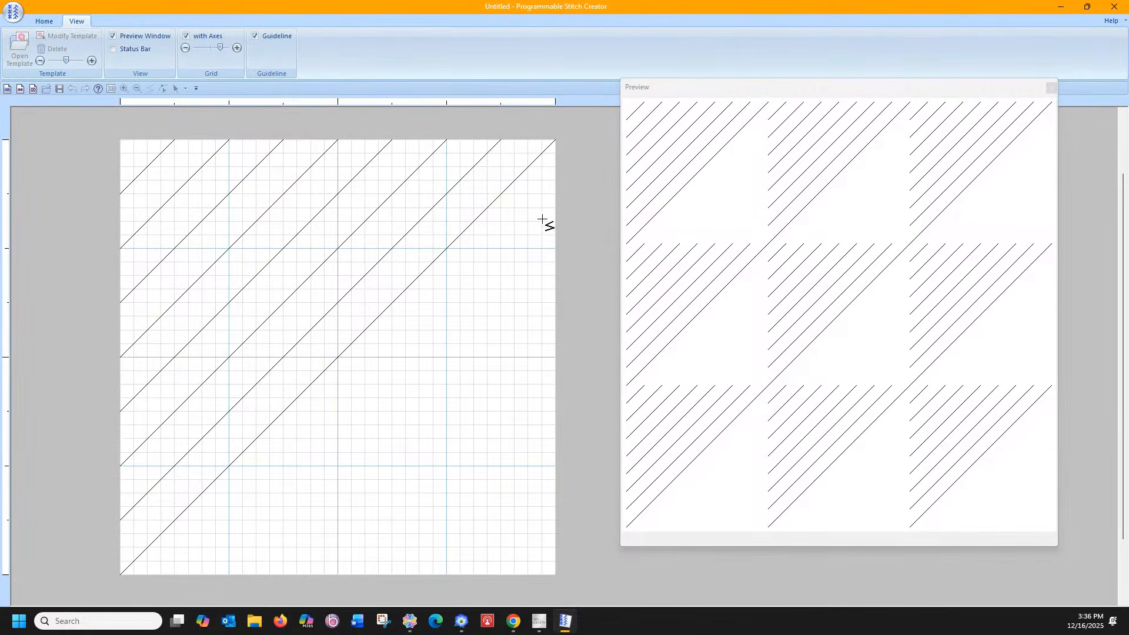
pyautogui.doubleClick(556, 193)
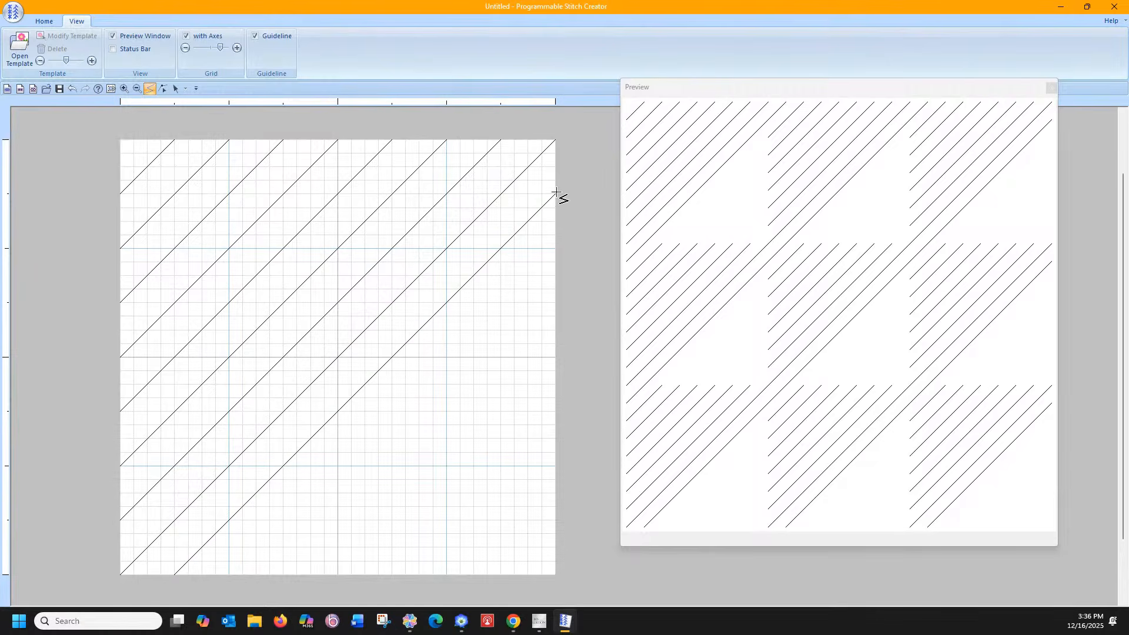
pyautogui.click(230, 576)
pyautogui.click(555, 249)
pyautogui.click(270, 575)
pyautogui.rightClick(482, 401)
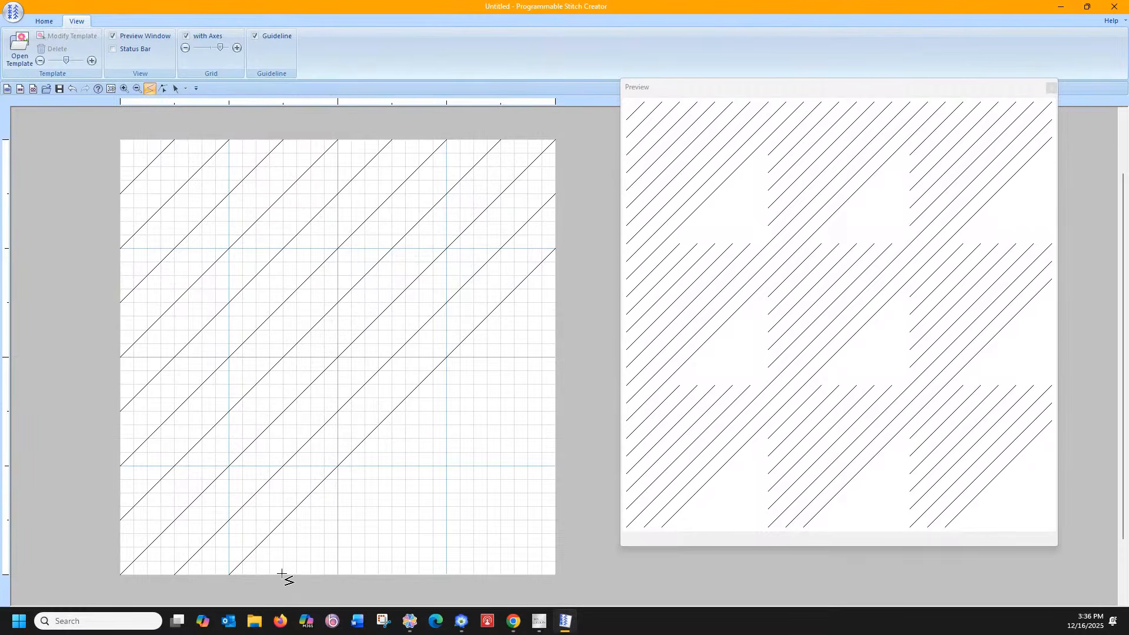
pyautogui.click(283, 575)
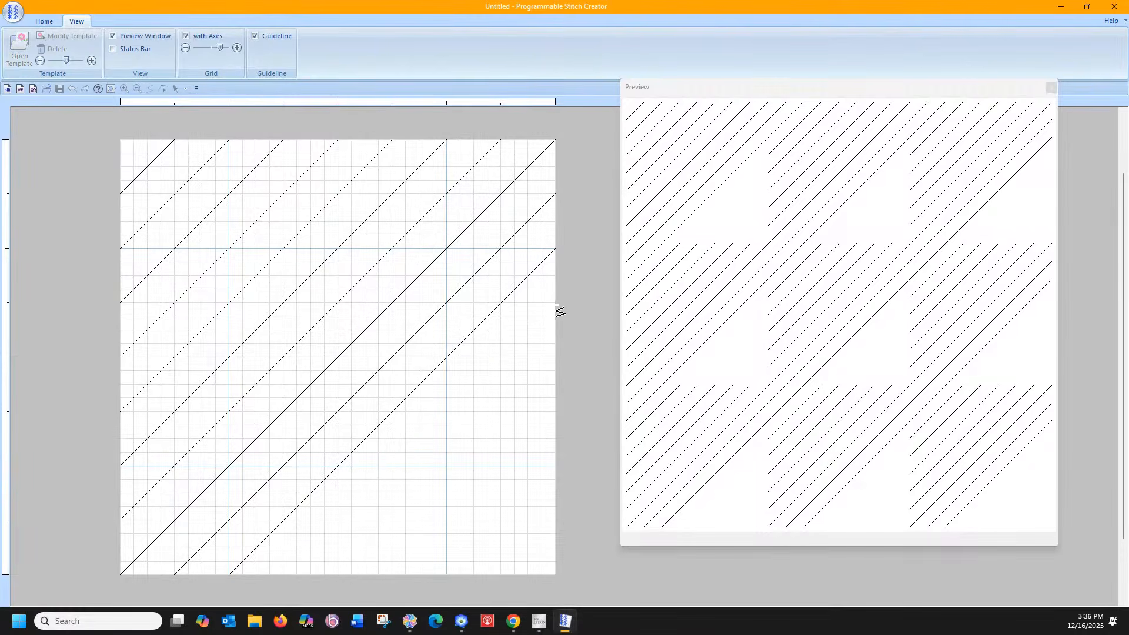
pyautogui.click(553, 305)
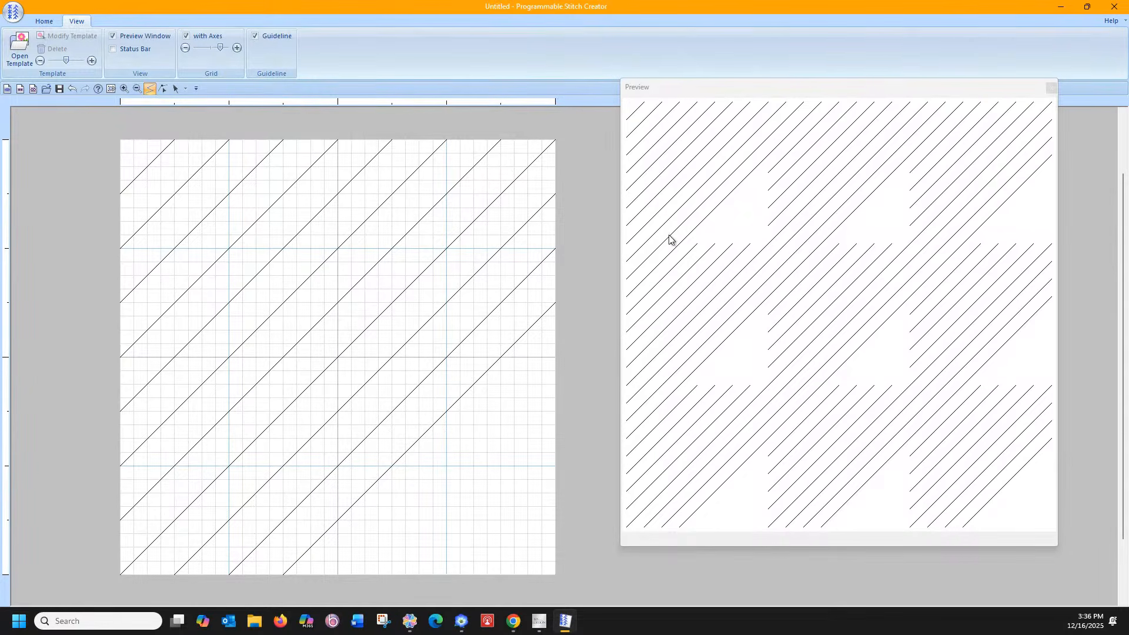
# - Draw a fourth line from the middle of the grid's bottom edge to its right edge and move its end point to the right edge's midpoint
pyautogui.click(339, 575)
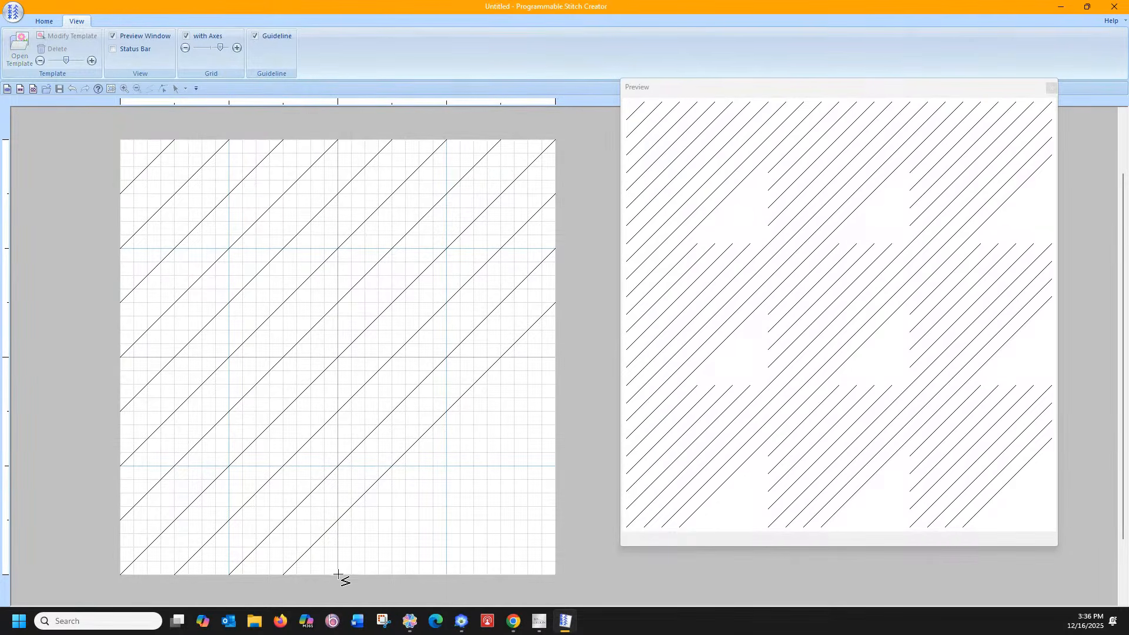
pyautogui.click(556, 374)
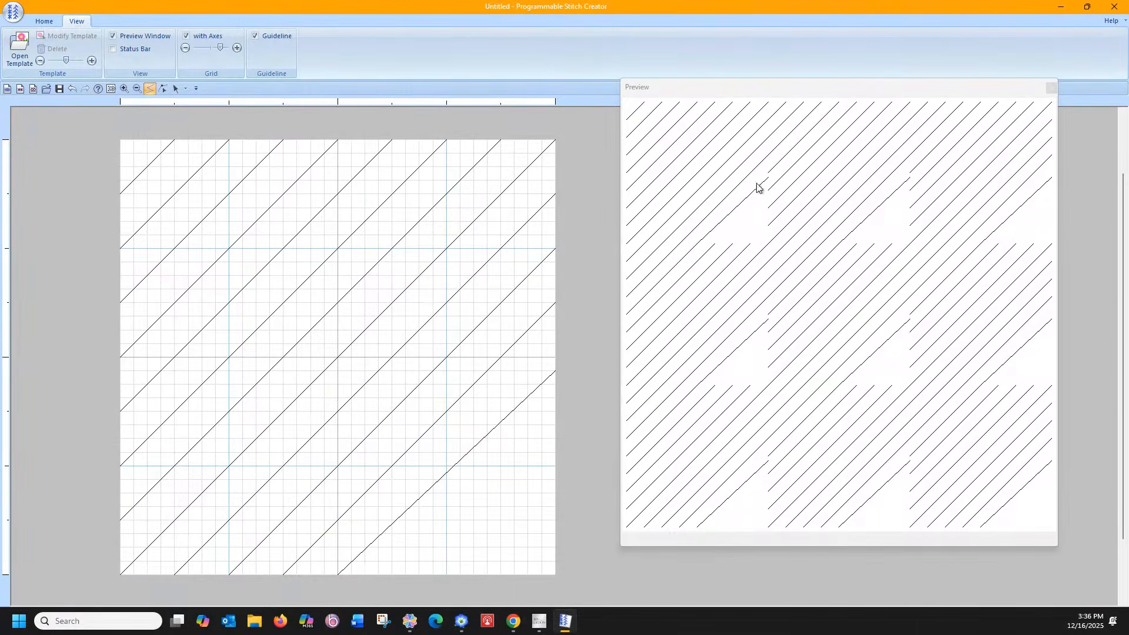
pyautogui.click(46, 22)
pyautogui.click(44, 49)
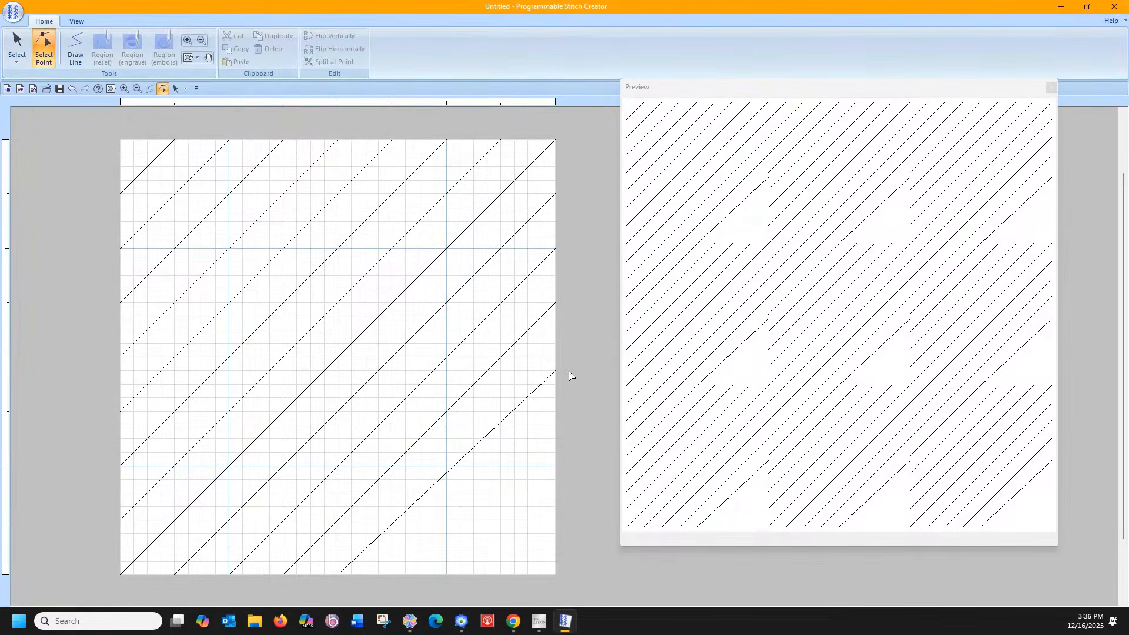
pyautogui.click(552, 375)
pyautogui.moveTo(556, 372); pyautogui.dragTo(555, 357)
# - Fill the grid's remaining lower-right corner with three more parallel lines from the bottom edge to the right edge, four grid squares apart
pyautogui.click(75, 50)
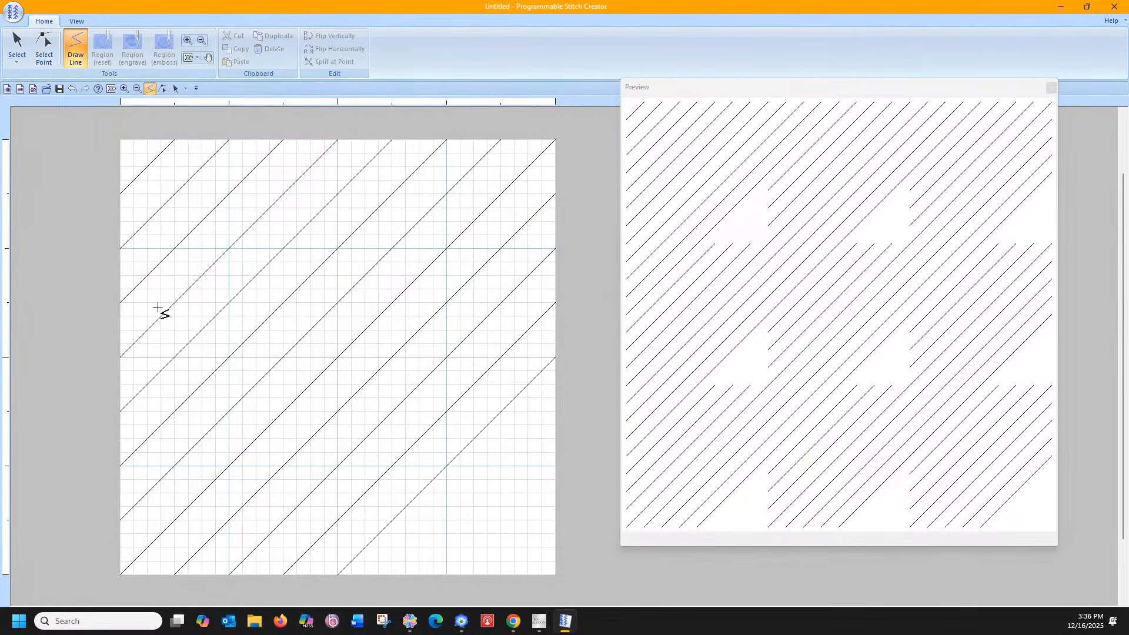
pyautogui.click(392, 574)
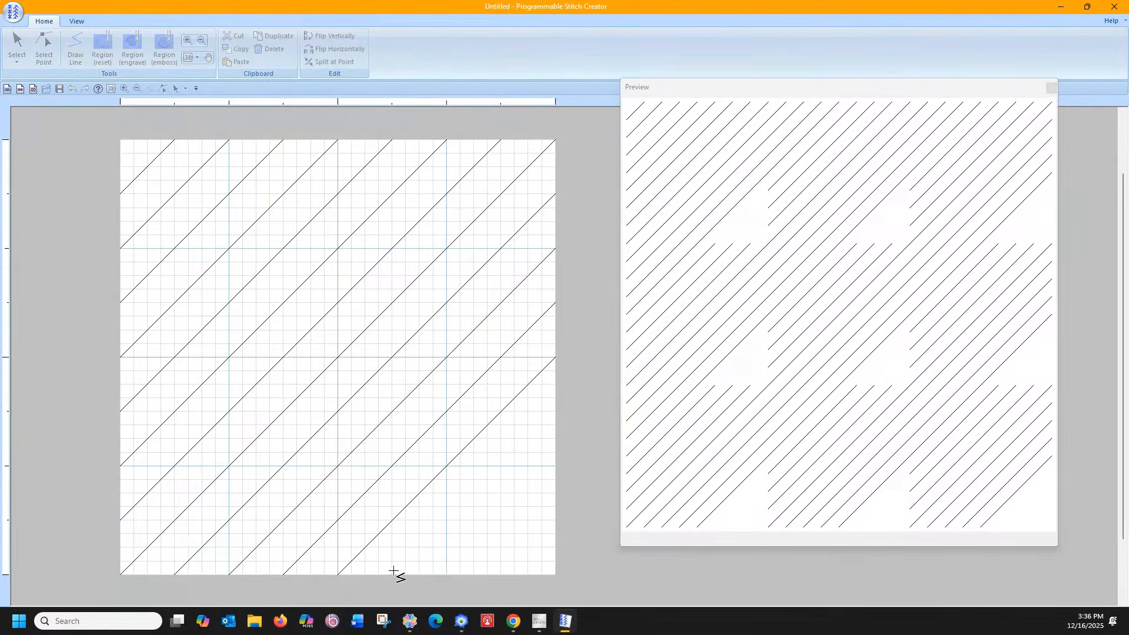
pyautogui.click(556, 415)
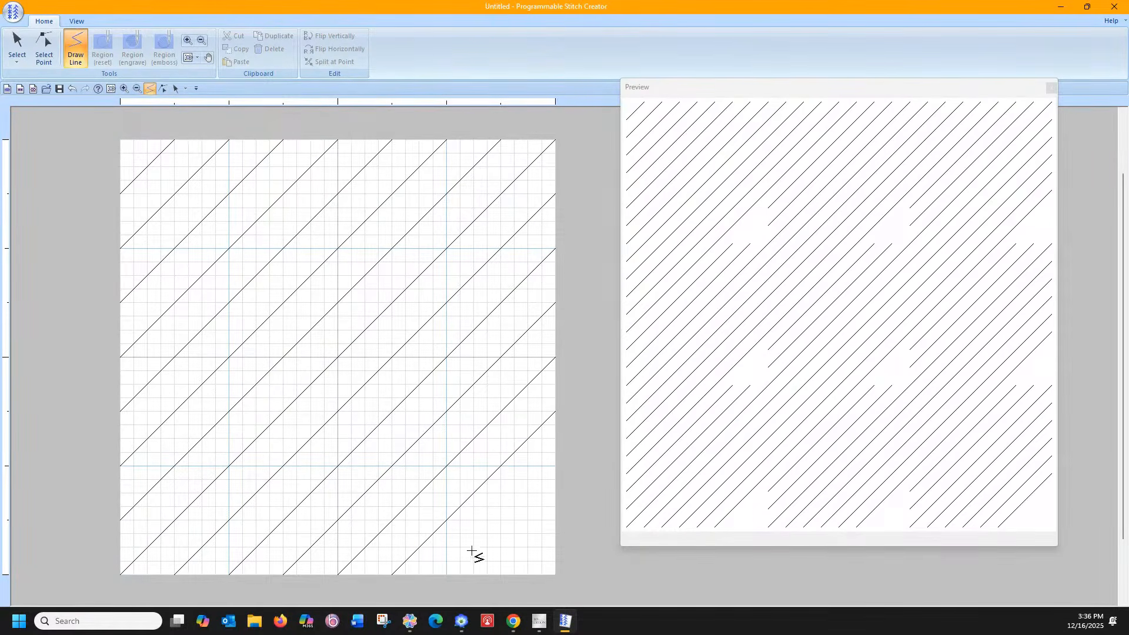
pyautogui.click(447, 575)
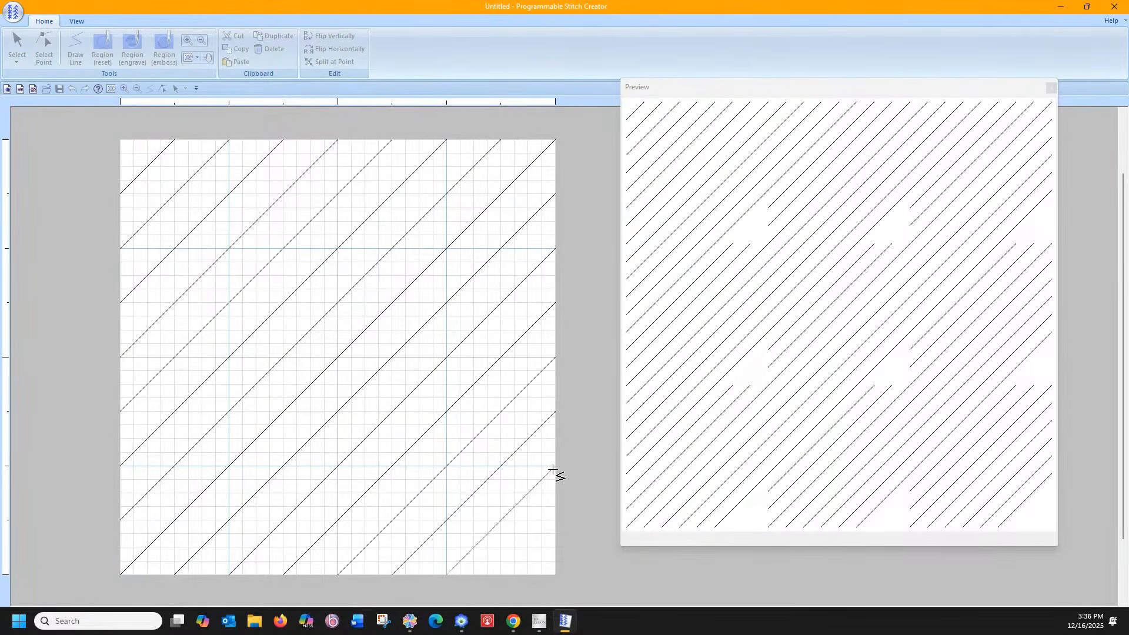
pyautogui.click(555, 466)
pyautogui.click(501, 574)
pyautogui.click(557, 523)
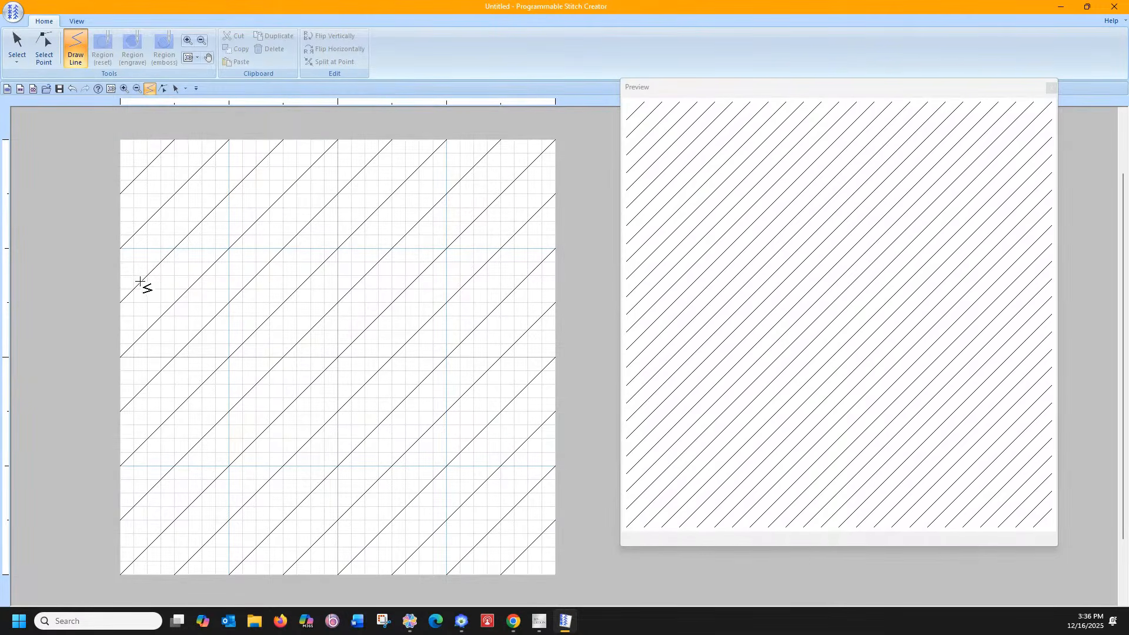
# - Draw the opposite diagonal from the grid's upper-left to lower-right corner and seven parallel lines below it, spaced four grid squares apart
pyautogui.click(121, 140)
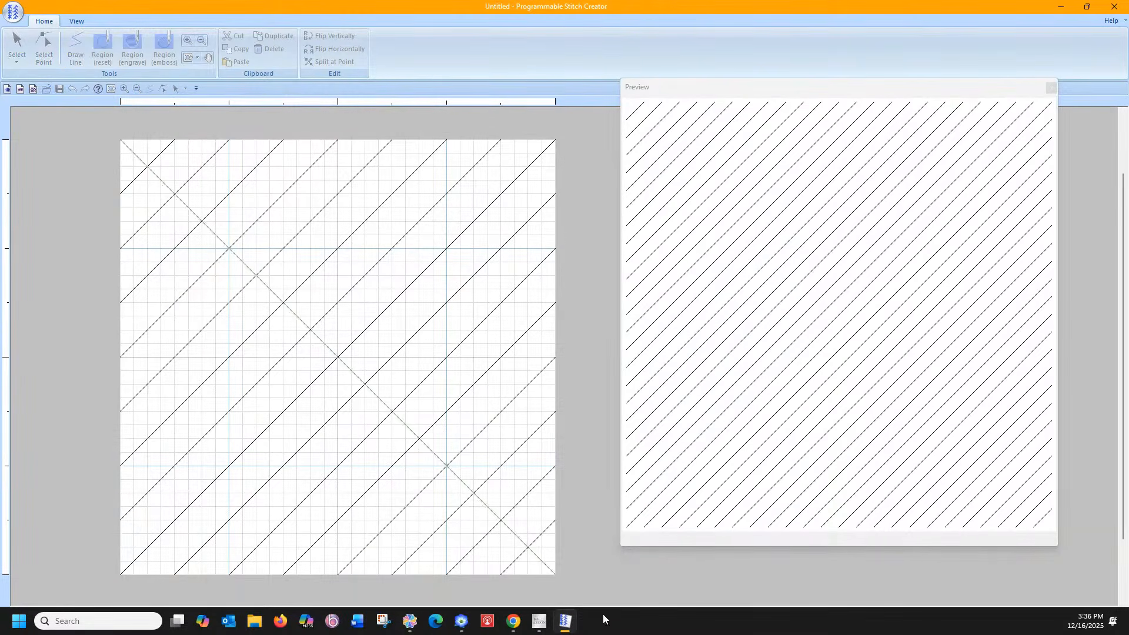
pyautogui.click(556, 574)
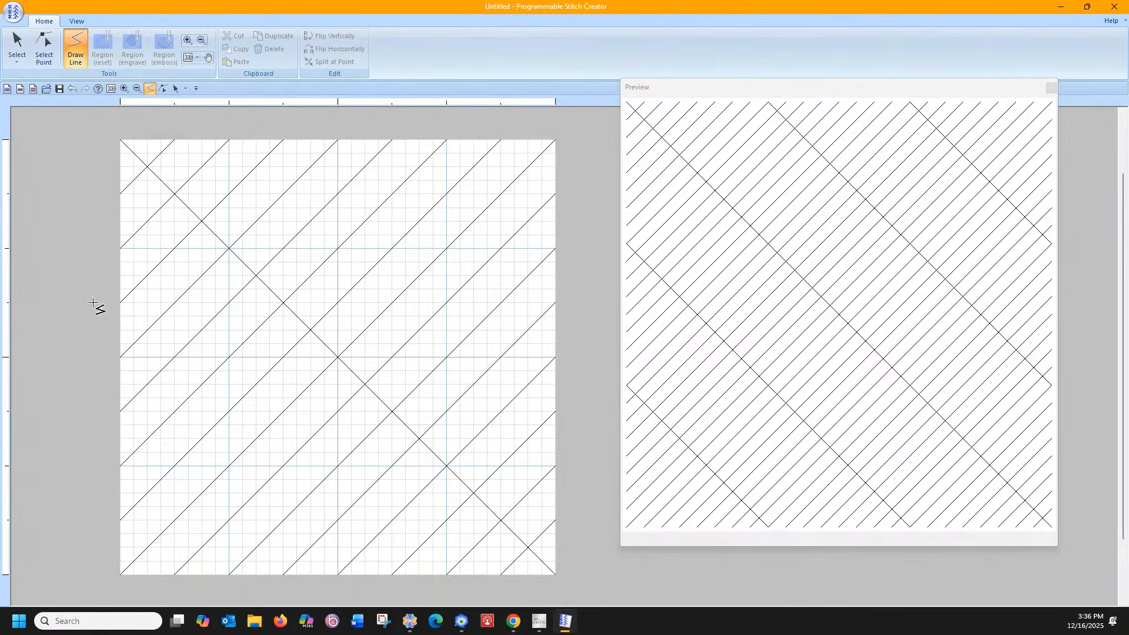
pyautogui.click(121, 194)
pyautogui.click(501, 575)
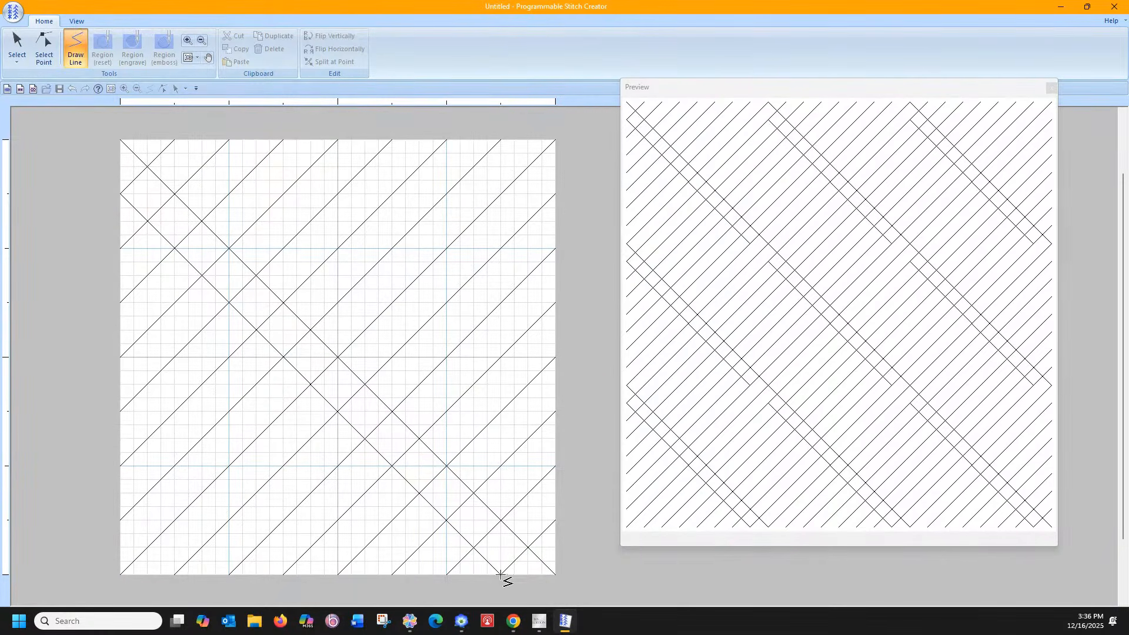
pyautogui.click(121, 248)
pyautogui.click(447, 575)
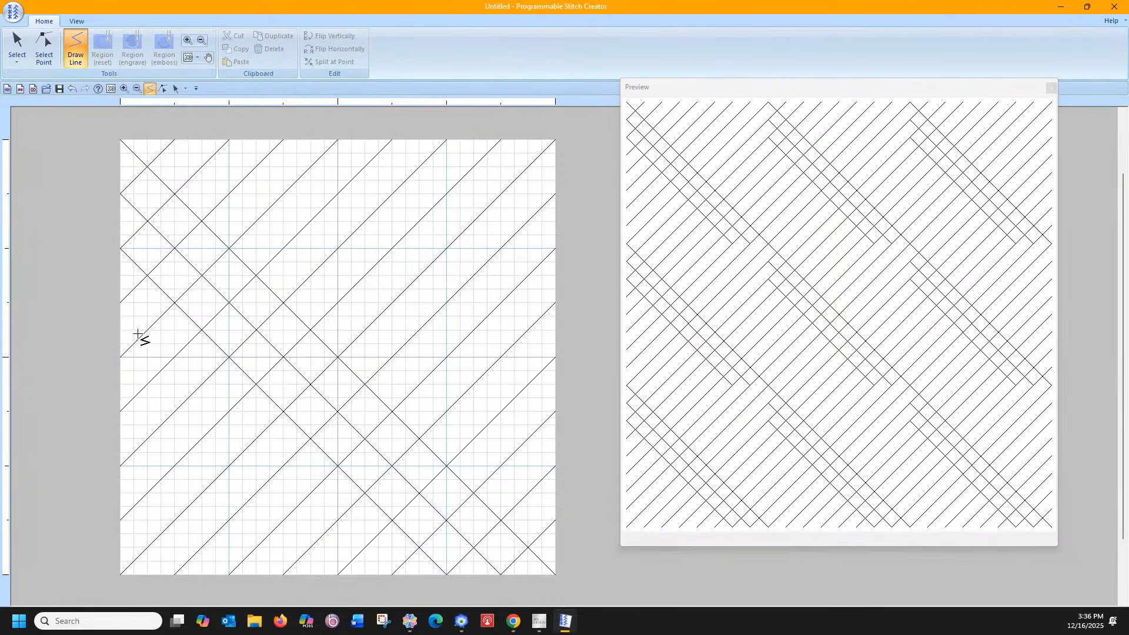
pyautogui.click(118, 301)
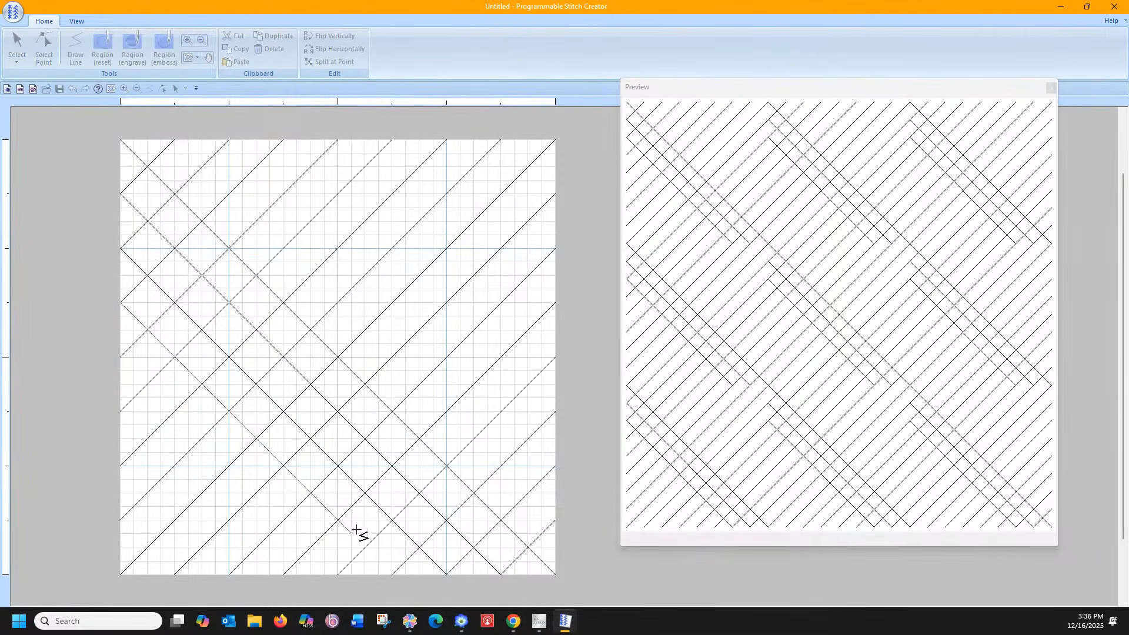
pyautogui.click(392, 576)
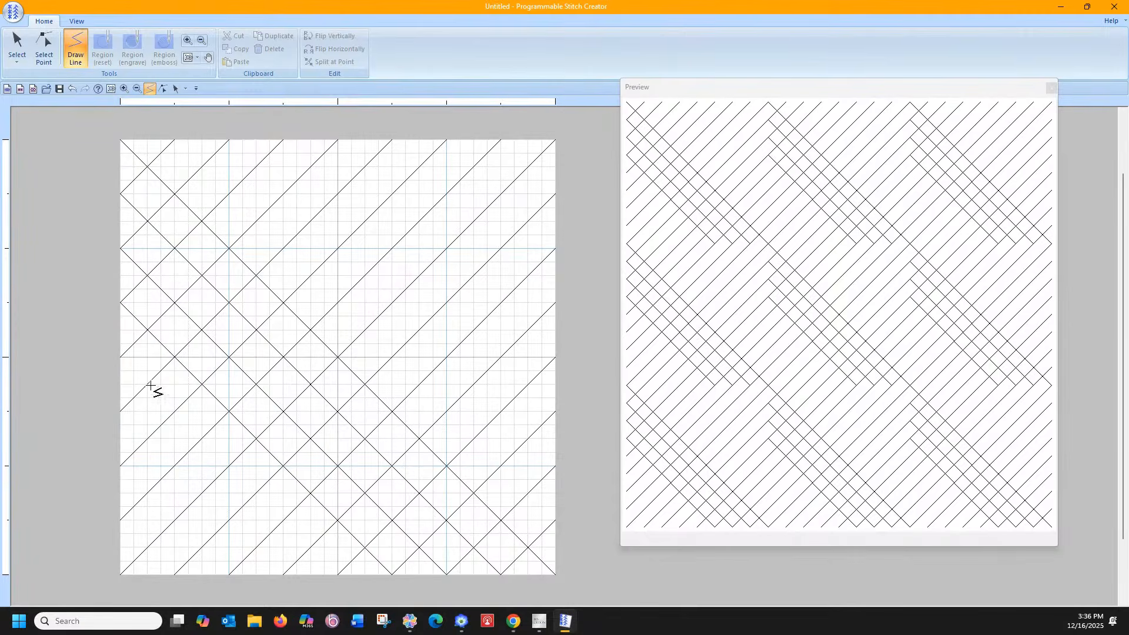
pyautogui.click(119, 356)
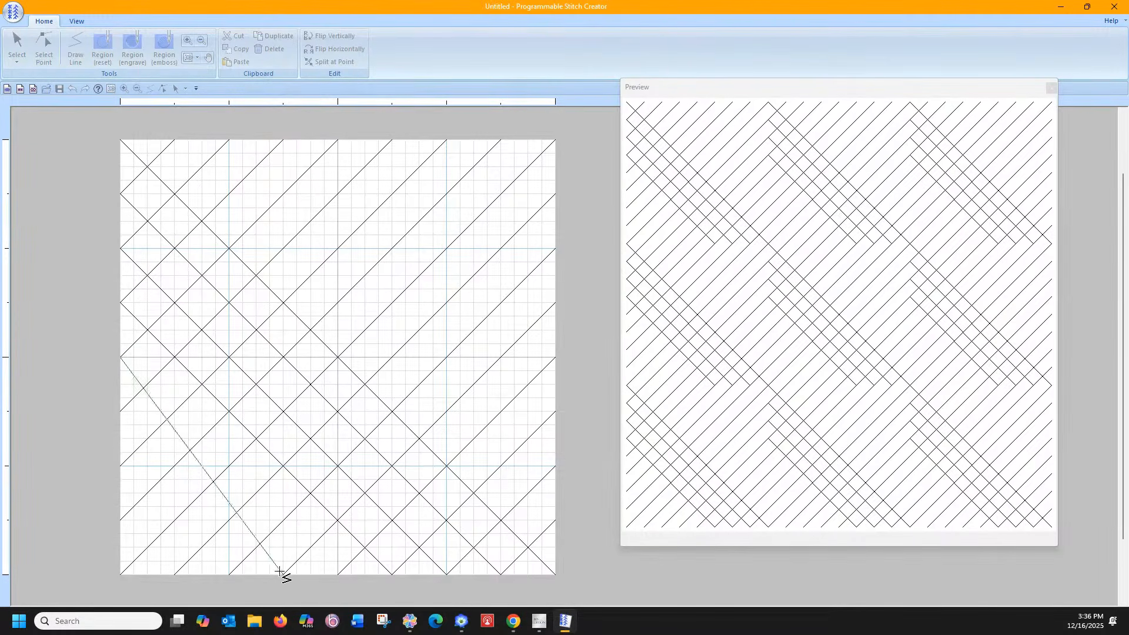
pyautogui.click(337, 578)
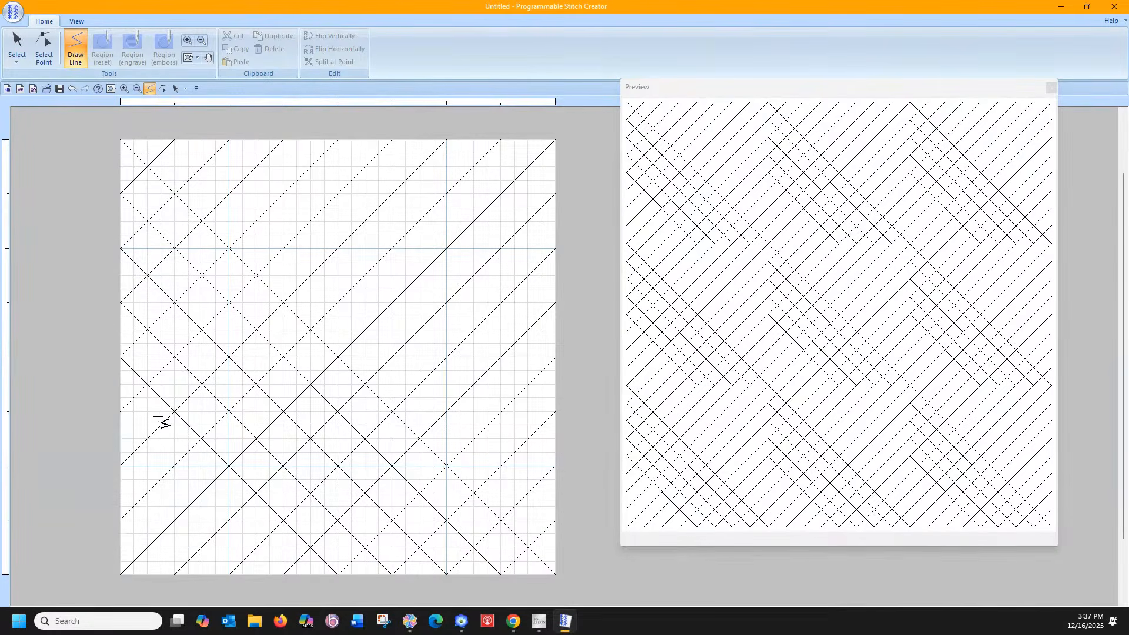
pyautogui.click(120, 413)
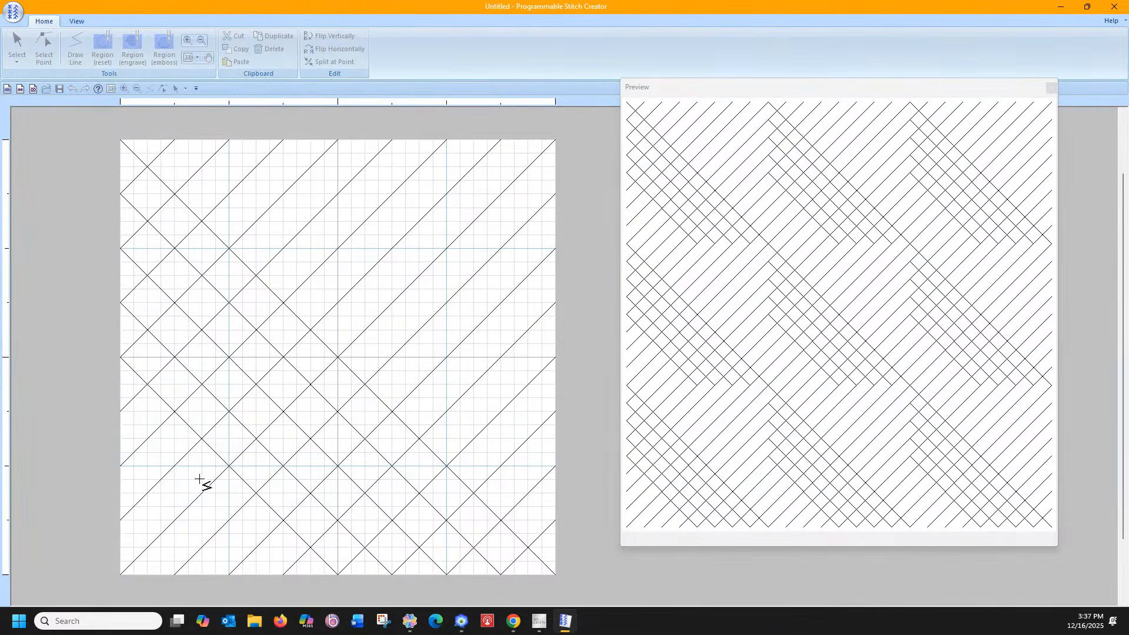
pyautogui.click(282, 577)
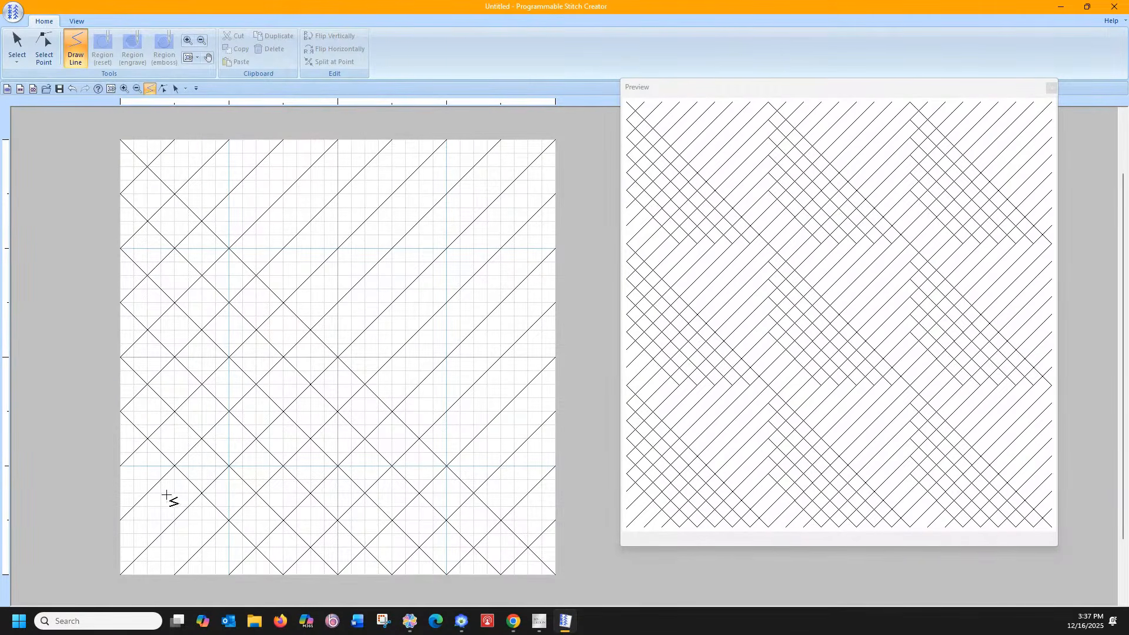
pyautogui.click(120, 466)
pyautogui.click(230, 577)
pyautogui.click(120, 521)
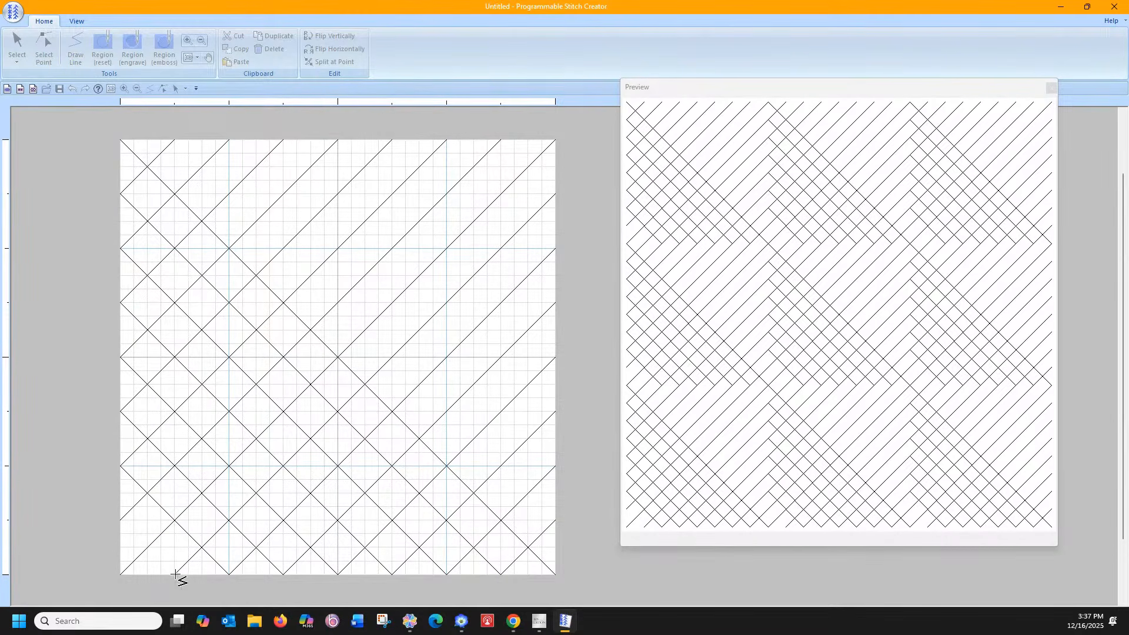
pyautogui.click(176, 577)
# - Complete the crosshatch with seven parallel lines above the second diagonal, from the grid's top edge to its right edge, four grid squares apart
pyautogui.click(172, 140)
pyautogui.click(556, 519)
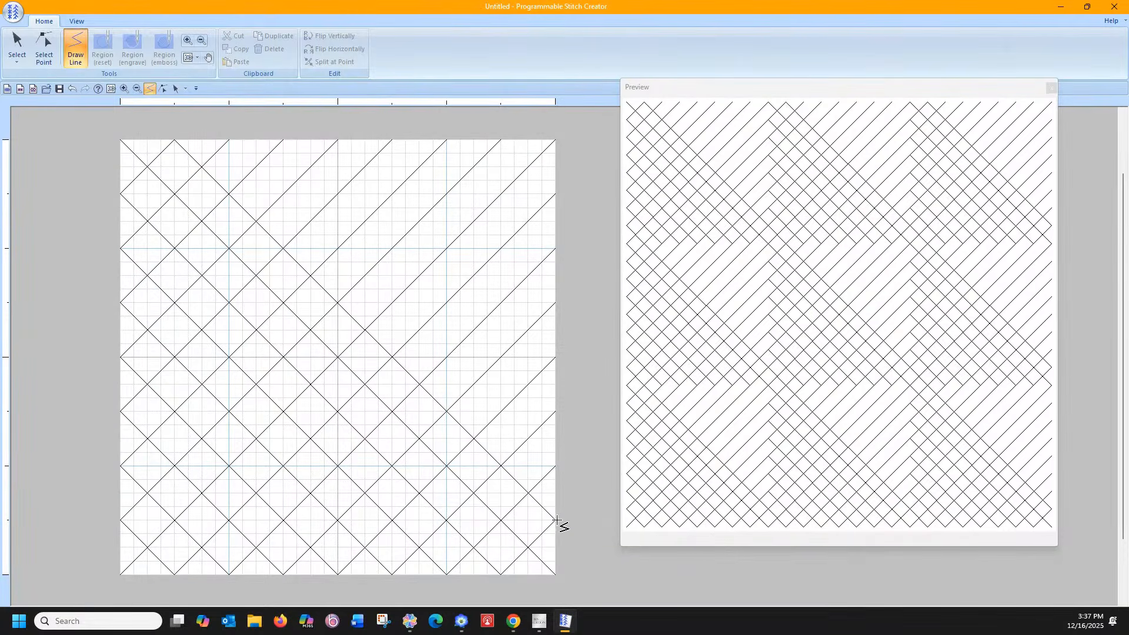
pyautogui.click(228, 139)
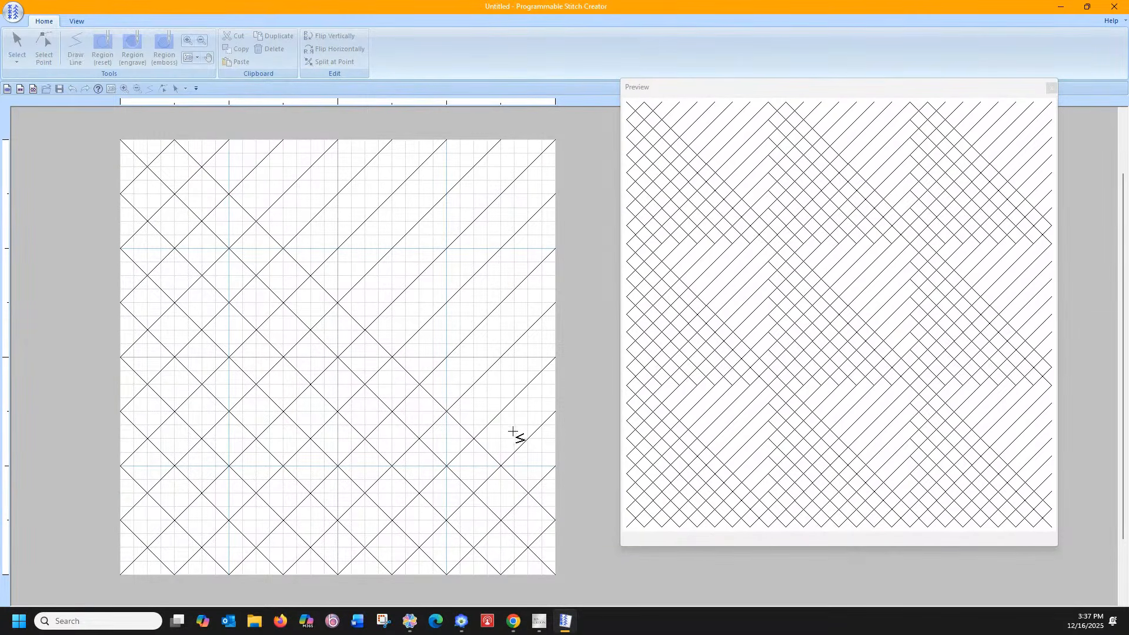
pyautogui.click(552, 467)
pyautogui.click(277, 140)
pyautogui.click(553, 416)
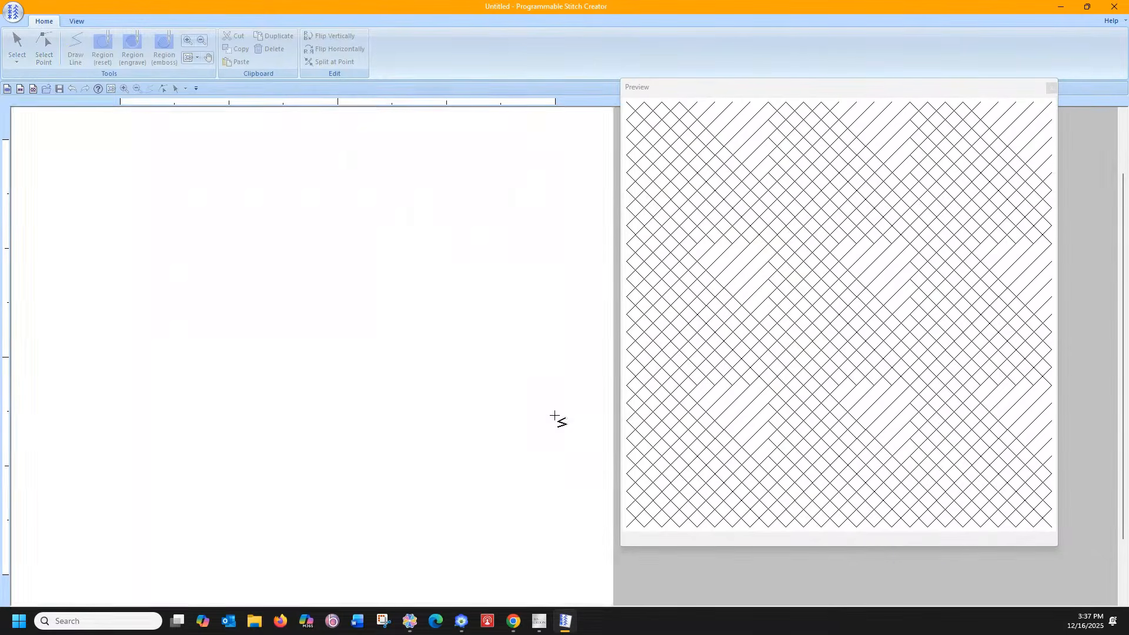
pyautogui.click(341, 140)
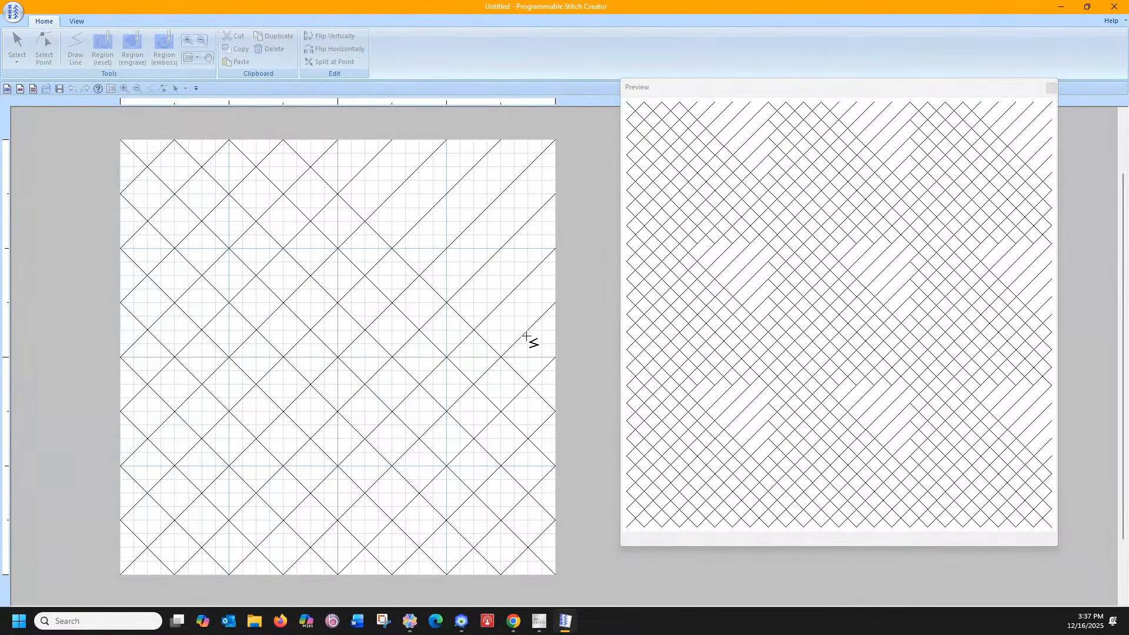
pyautogui.click(553, 360)
pyautogui.click(393, 141)
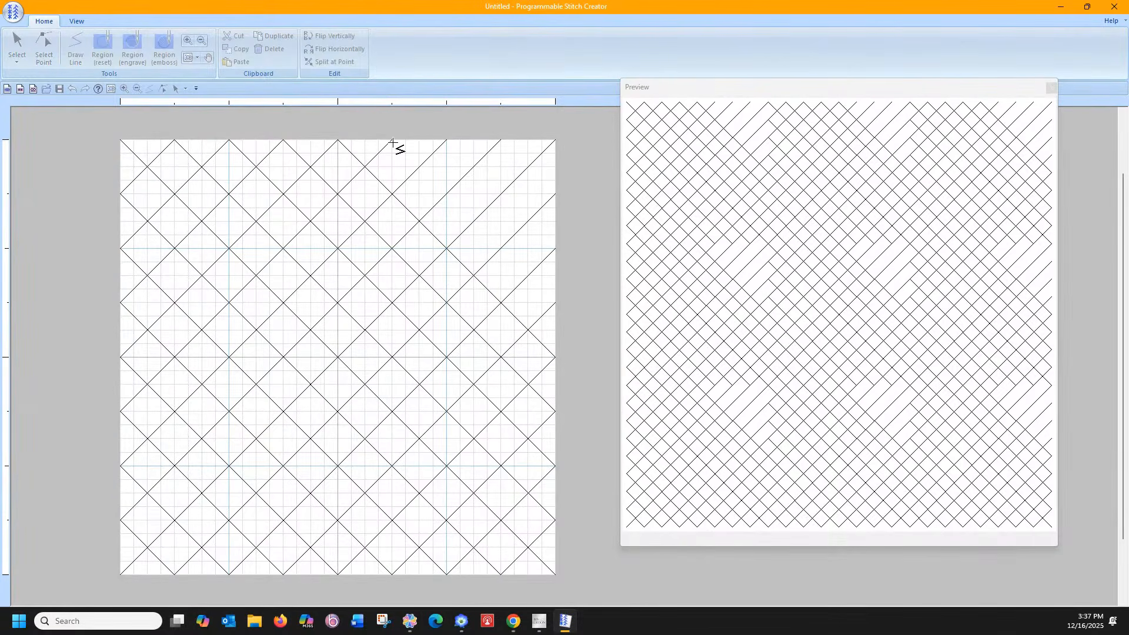
pyautogui.click(552, 304)
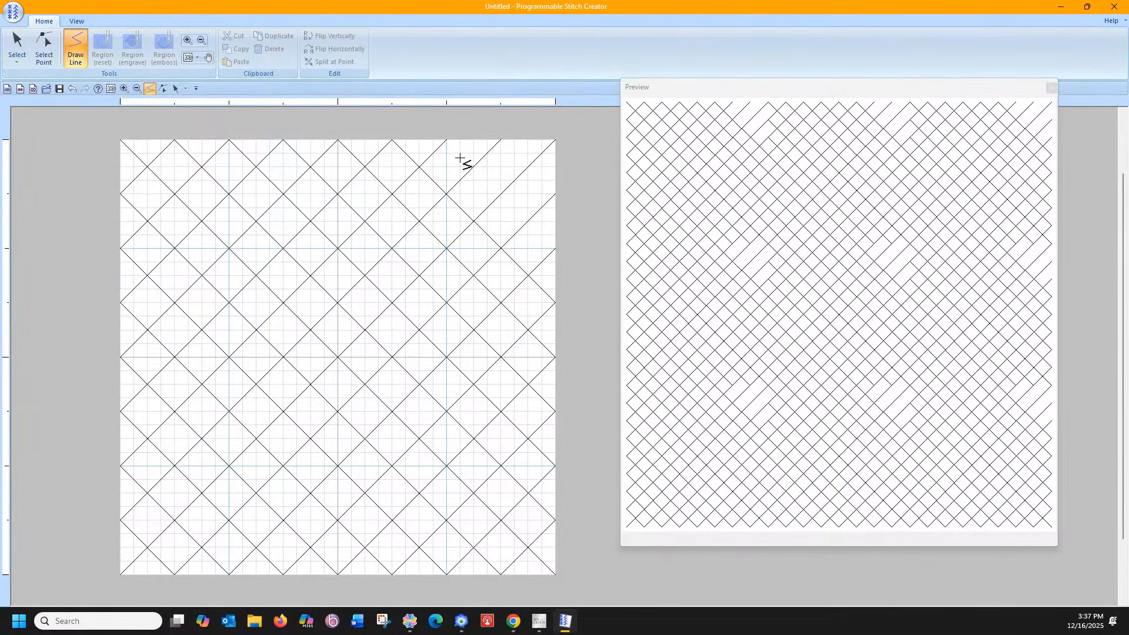
pyautogui.click(446, 141)
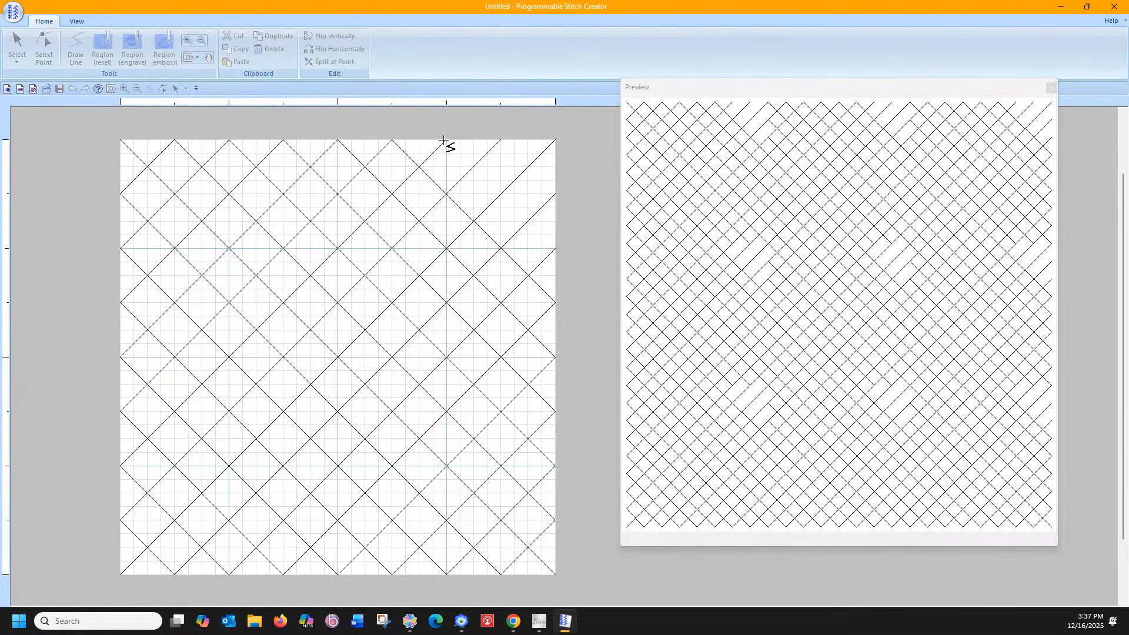
pyautogui.click(555, 249)
pyautogui.click(499, 141)
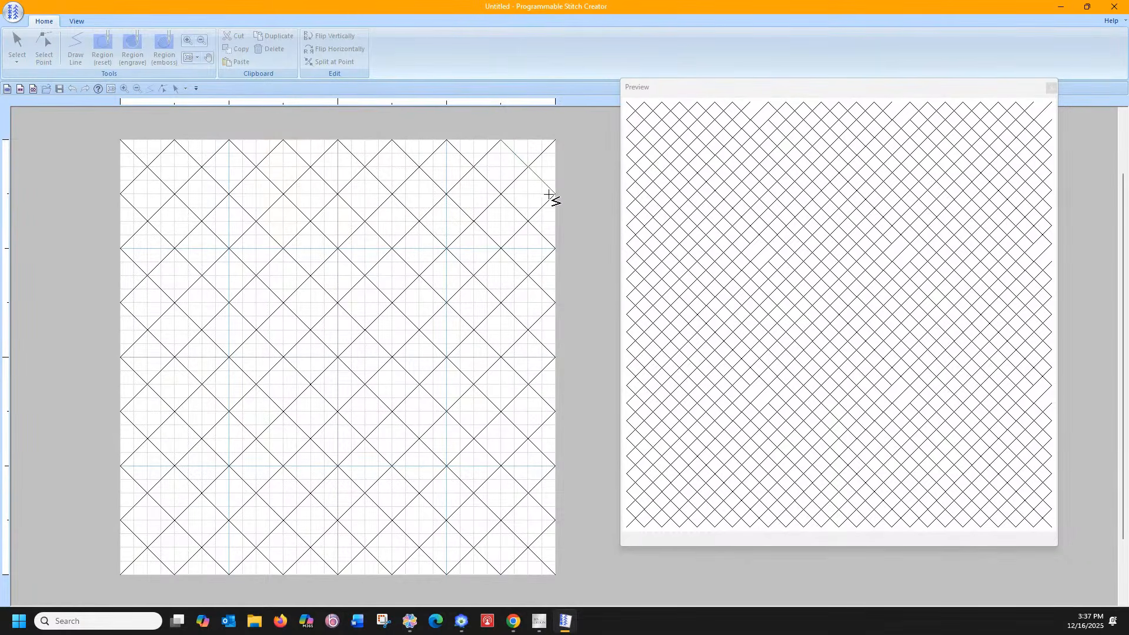
pyautogui.click(553, 195)
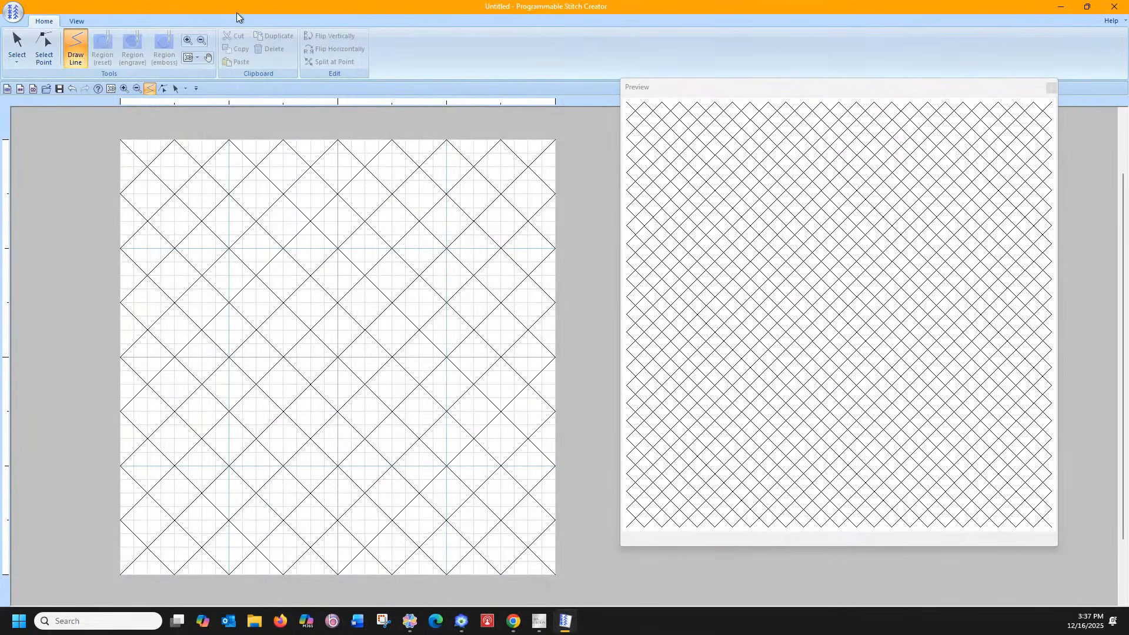
# - Save the crosshatch pattern as nap control 2 with a default size of 15 mm
pyautogui.click(14, 16)
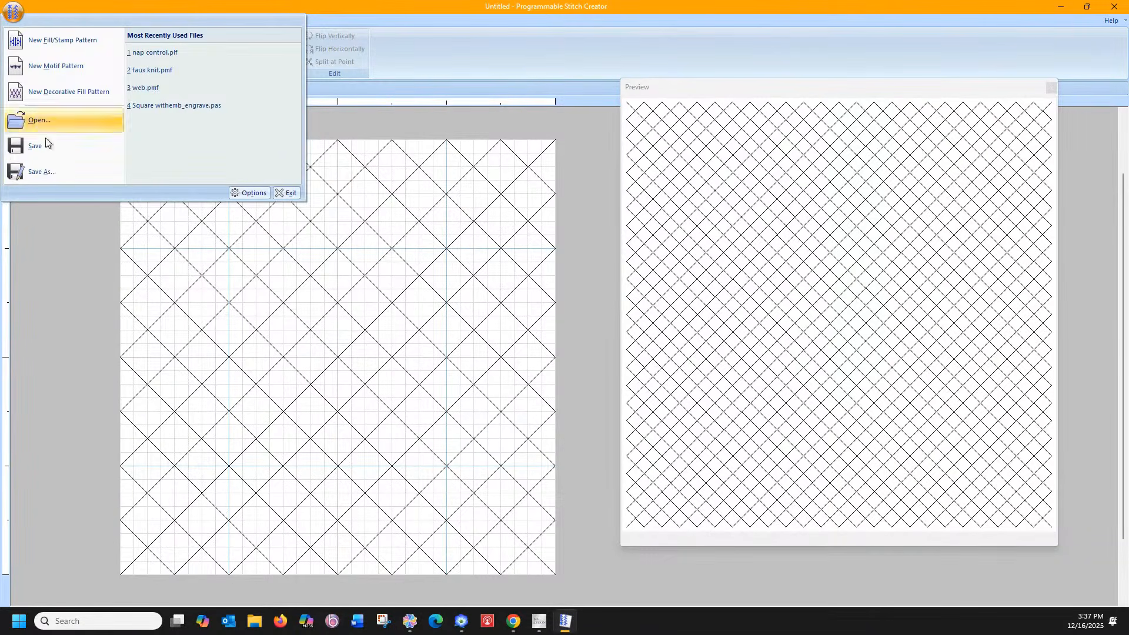
pyautogui.click(44, 179)
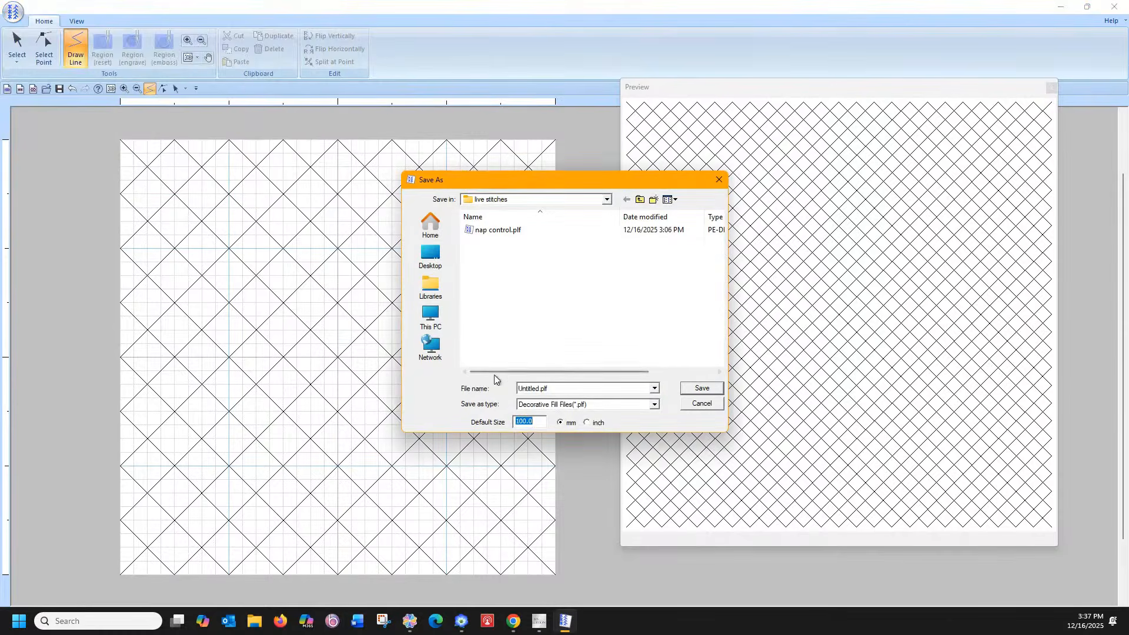
pyautogui.doubleClick(551, 391)
pyautogui.write('nap')
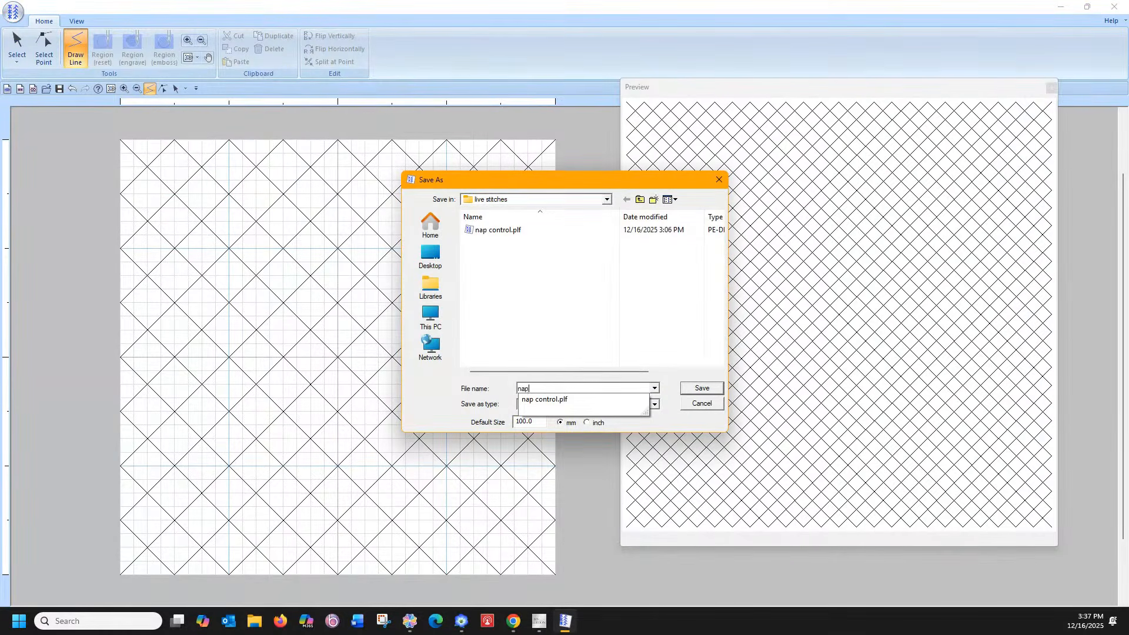
pyautogui.write(' control 2')
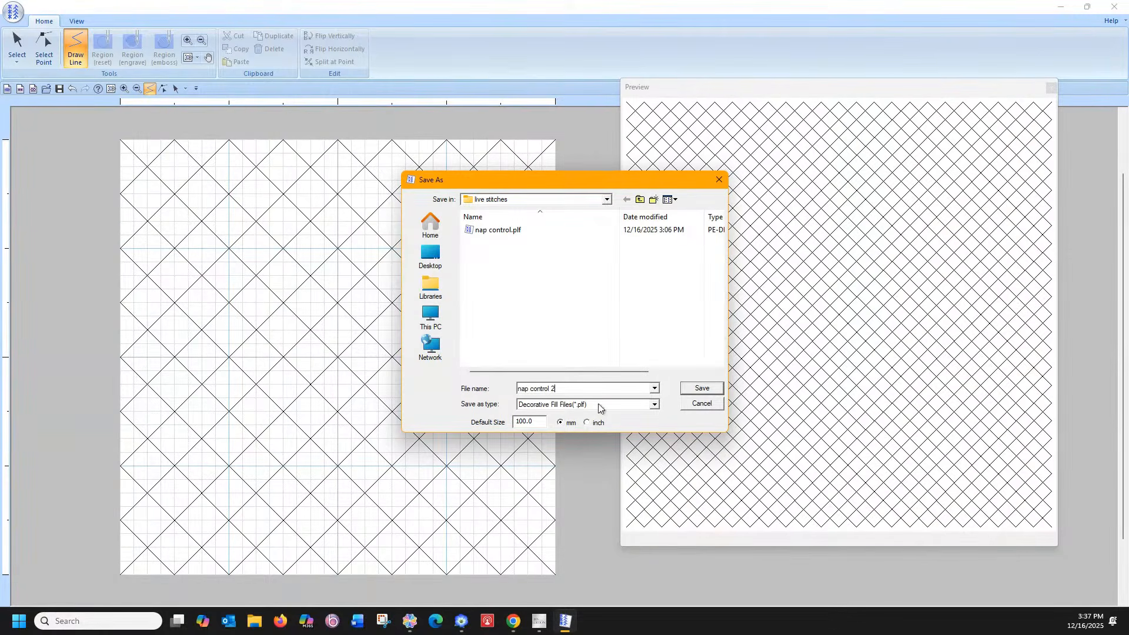
pyautogui.write('15')
pyautogui.click(700, 389)
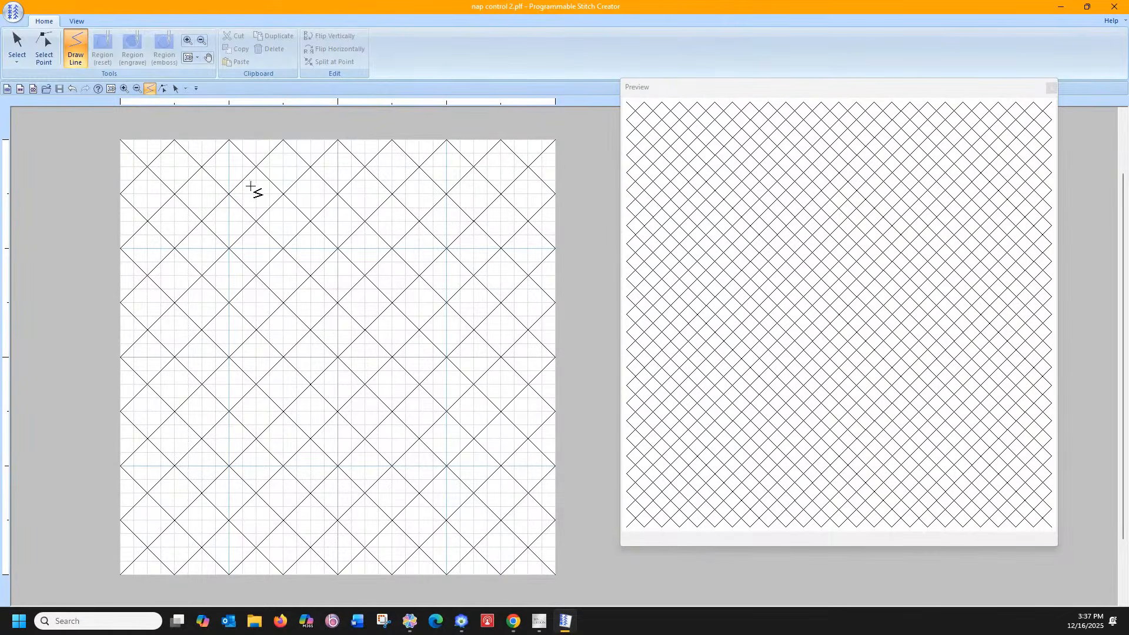
# - Select all the crosshatch lines and compress them horizontally to fill only the left half of the grid
pyautogui.click(16, 45)
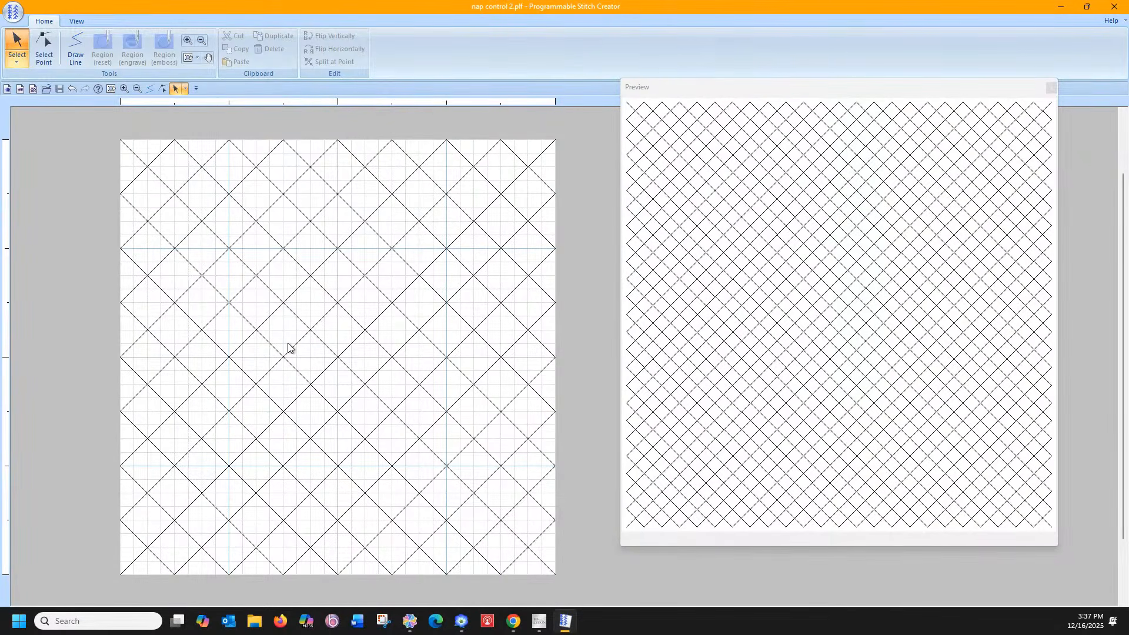
pyautogui.moveTo(94, 122); pyautogui.dragTo(557, 594)
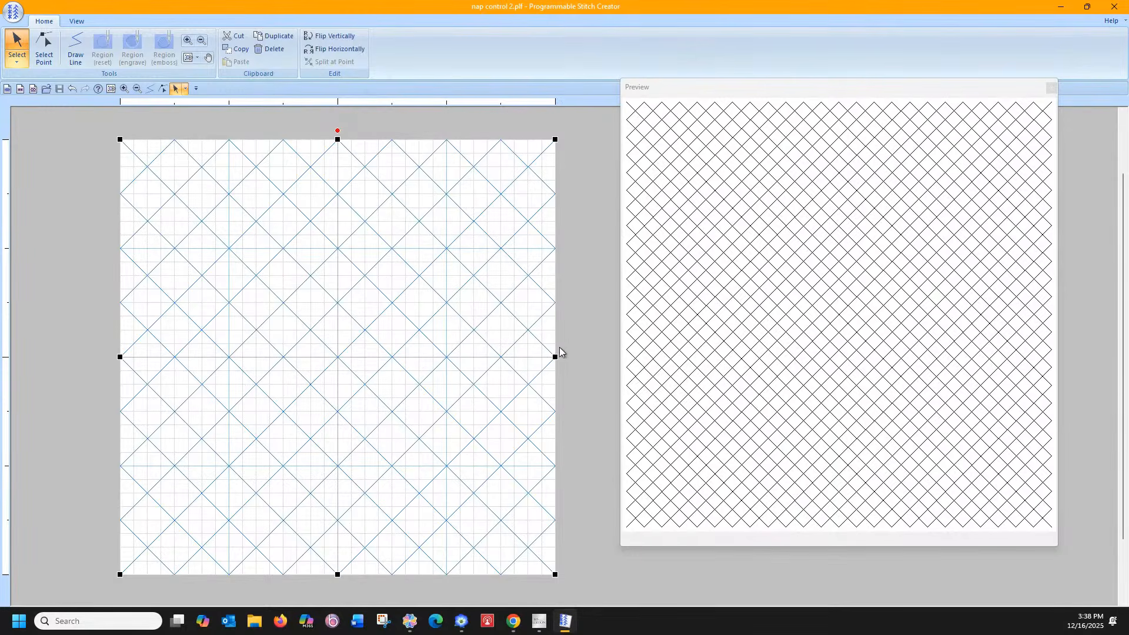
pyautogui.moveTo(555, 358); pyautogui.dragTo(338, 357)
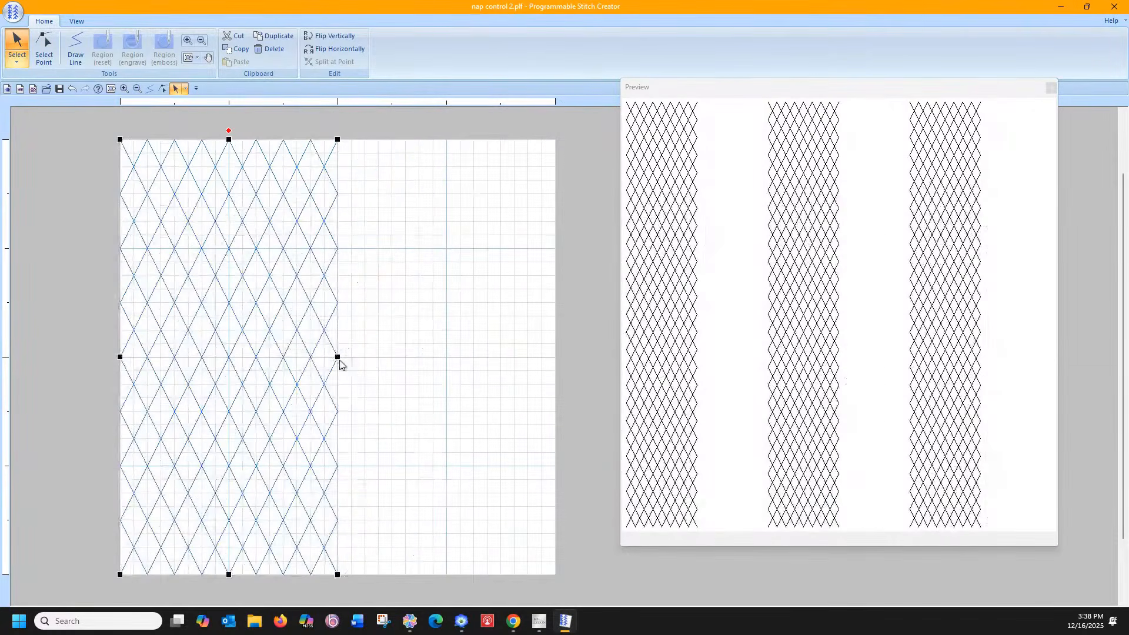
# - Duplicate the compressed diamonds and move the copy to the right until it fills the other half of the grid
pyautogui.rightClick(257, 358)
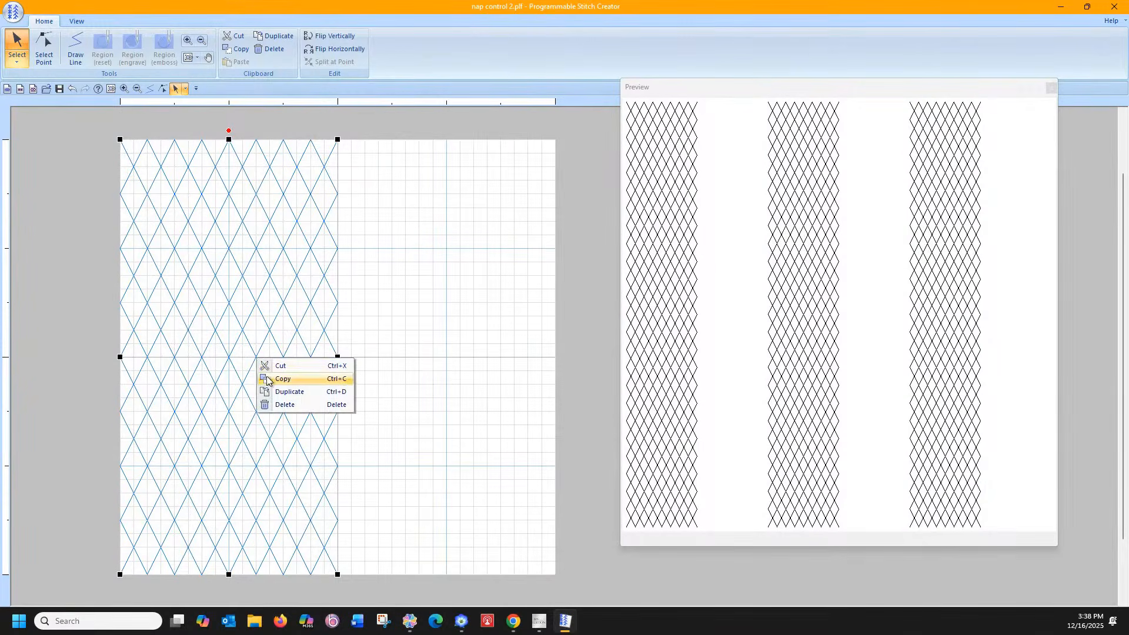
pyautogui.click(287, 391)
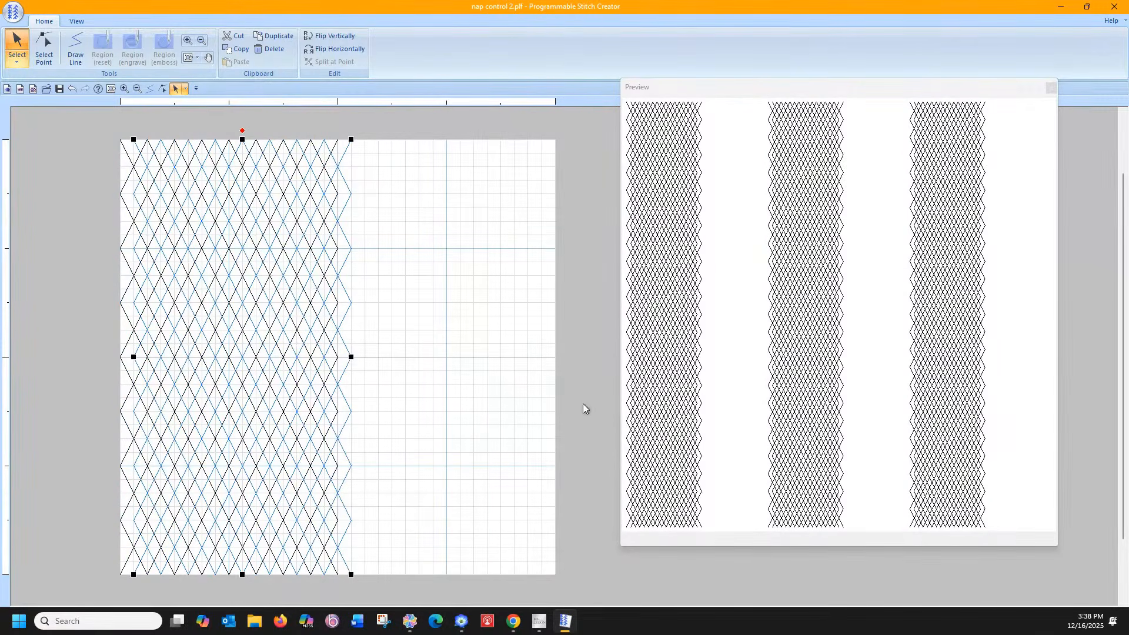
pyautogui.press('Right')
pyautogui.press('Right')
pyautogui.press('Right')
pyautogui.press('Right')
pyautogui.press('Right')
pyautogui.press('Right')
pyautogui.press('Right')
pyautogui.press('Right')
pyautogui.press('Right')
pyautogui.press('Right')
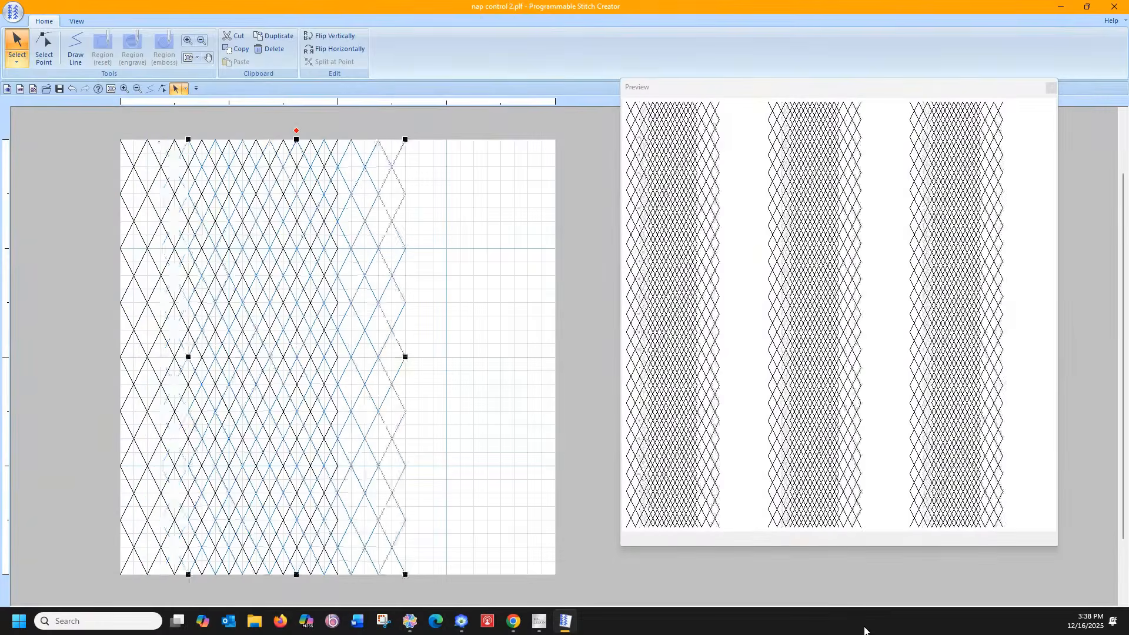
pyautogui.press('Right')
pyautogui.press('Right')
pyautogui.press('Right')
pyautogui.press('Right')
pyautogui.press('Right')
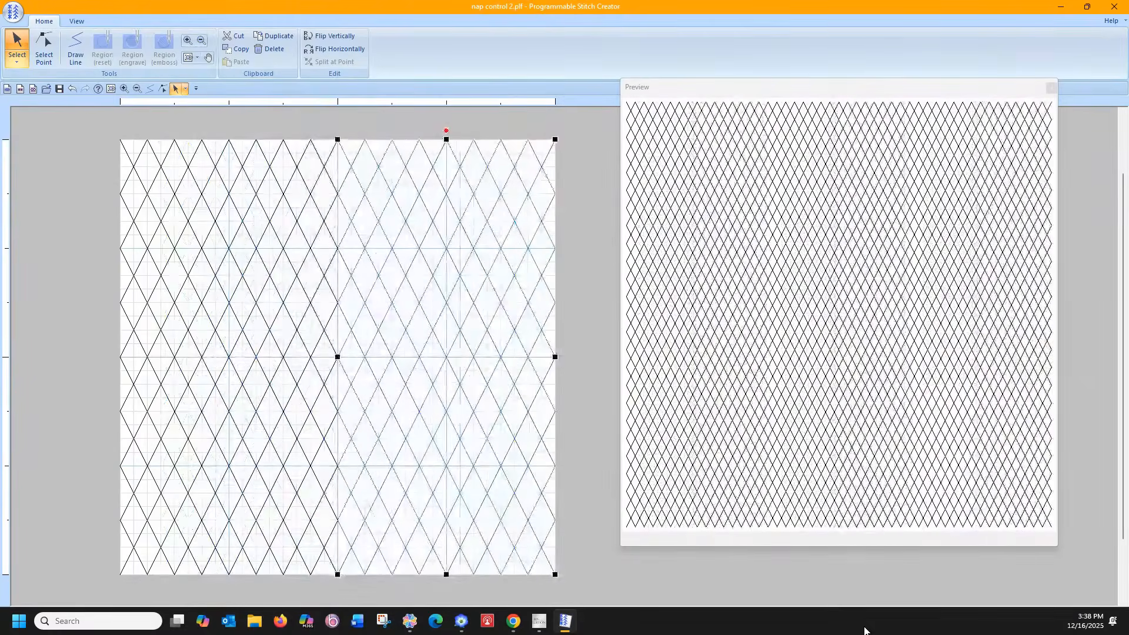
pyautogui.click(560, 382)
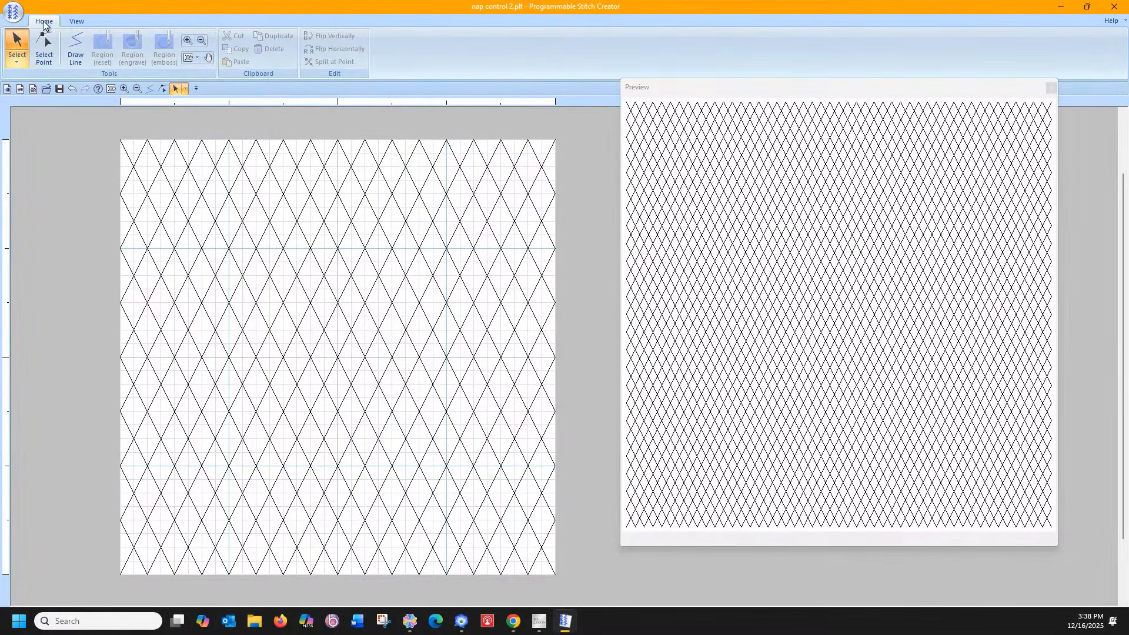
# - Save the narrow diamond pattern as a separate decorative fill file named nap control 3
pyautogui.click(13, 13)
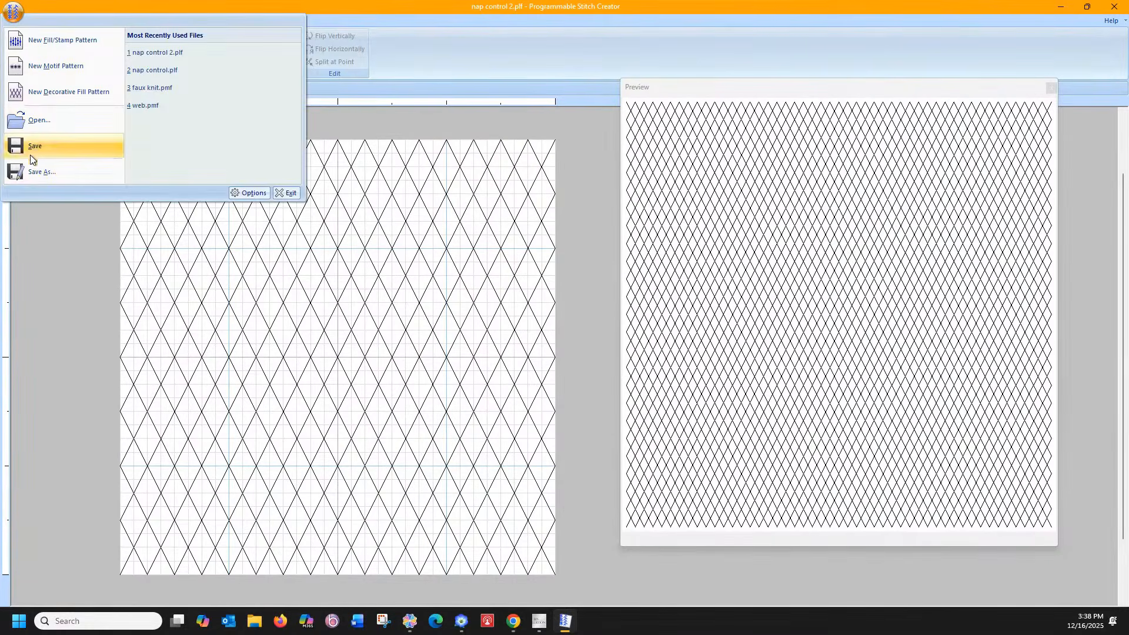
pyautogui.click(27, 171)
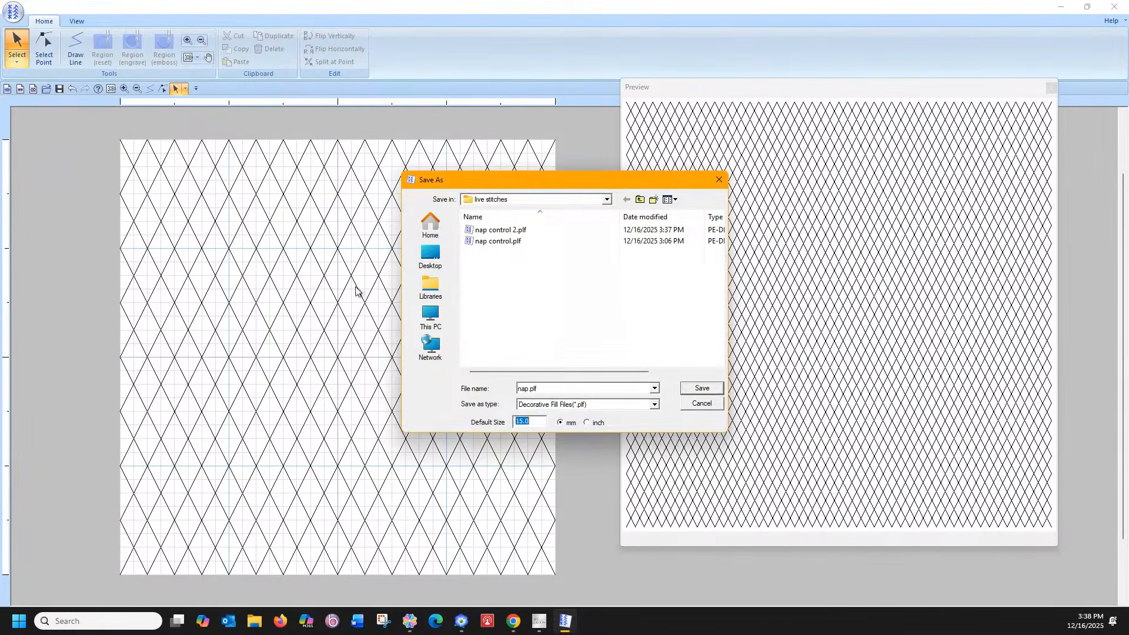
pyautogui.doubleClick(532, 388)
pyautogui.write('nap contro')
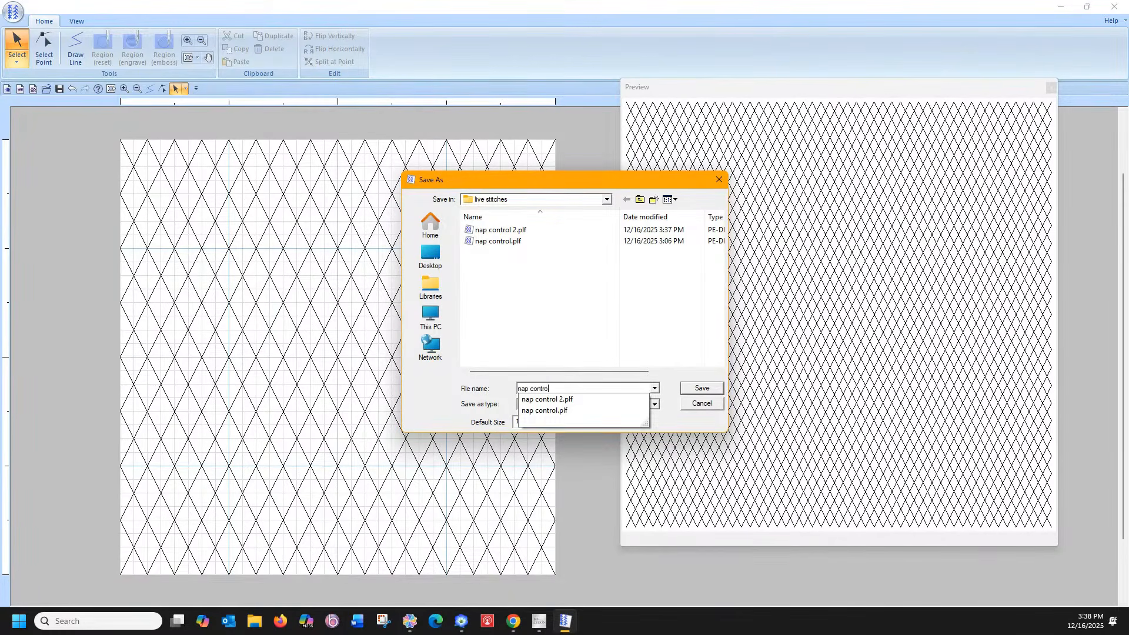
pyautogui.write('l 3')
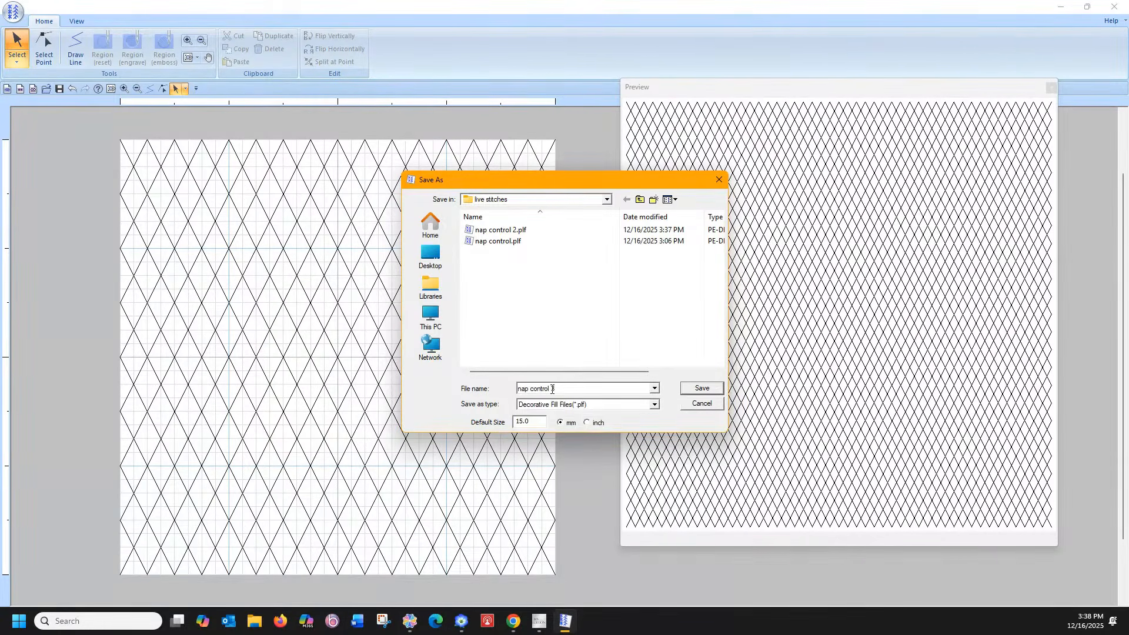
pyautogui.press('Return')
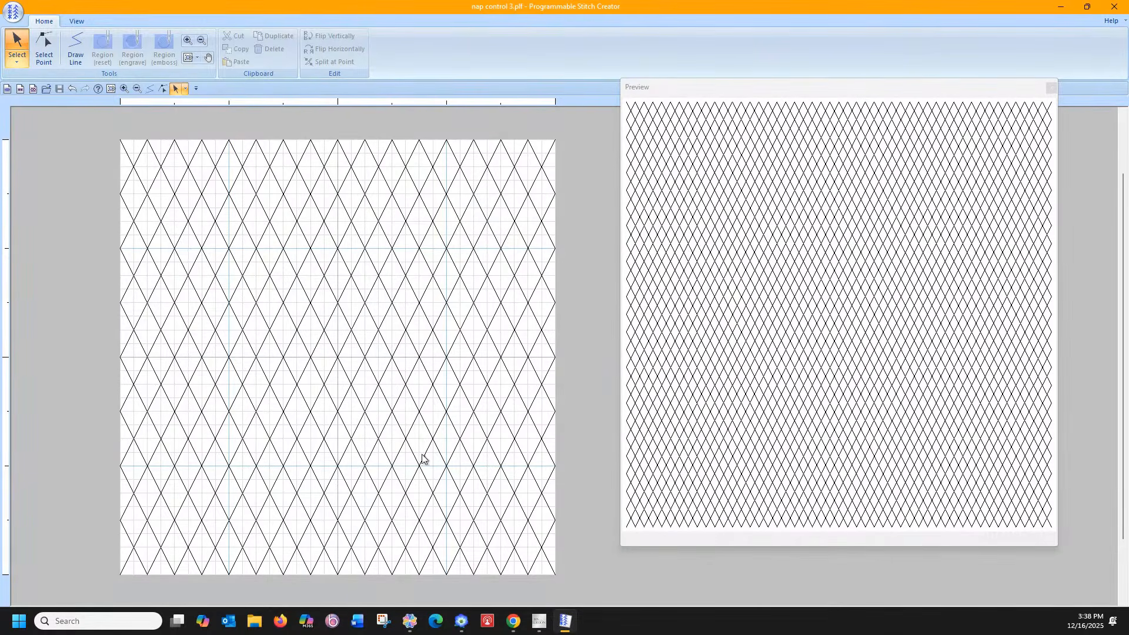
# - Switch to Layout & Editing and start a new blank design without saving the current one
pyautogui.click(461, 621)
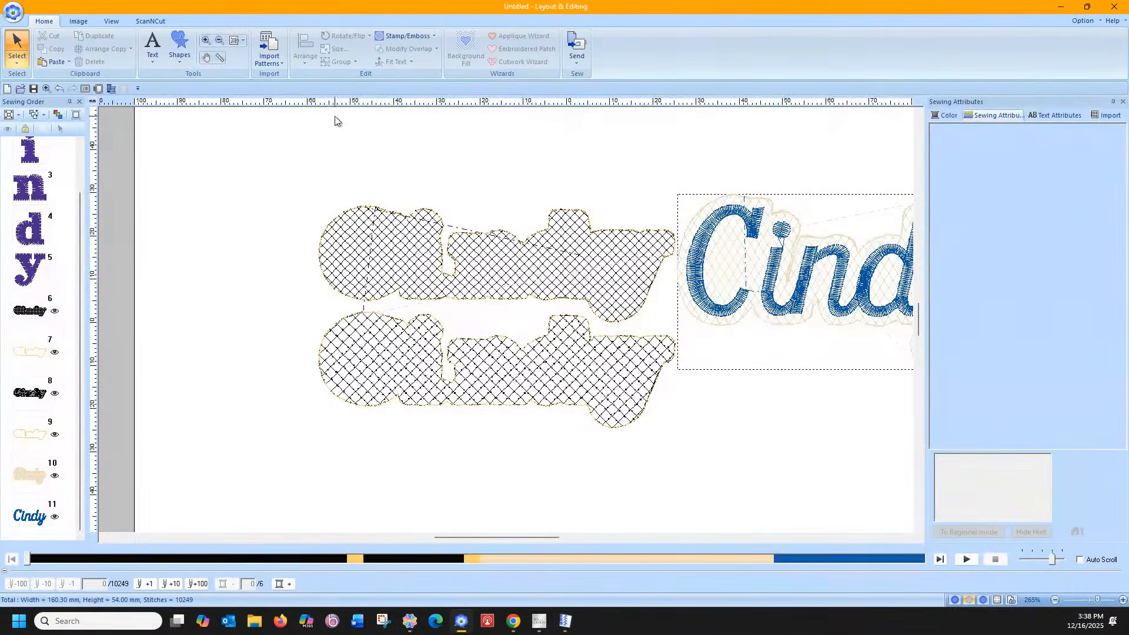
pyautogui.click(363, 244)
pyautogui.moveTo(283, 165); pyautogui.dragTo(866, 437)
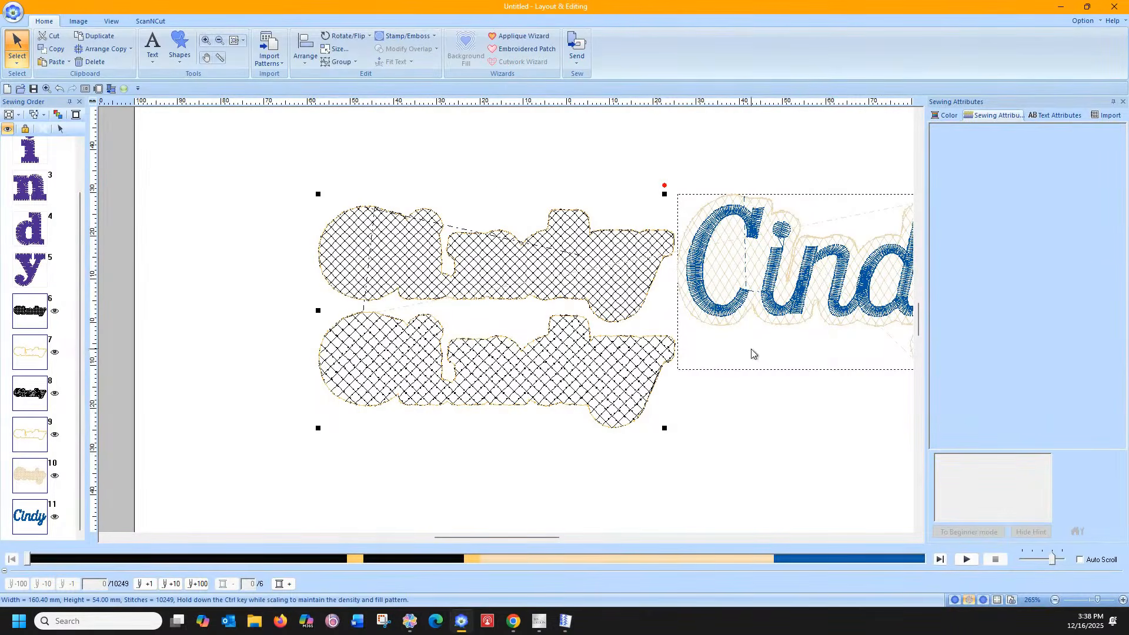
pyautogui.doubleClick(13, 12)
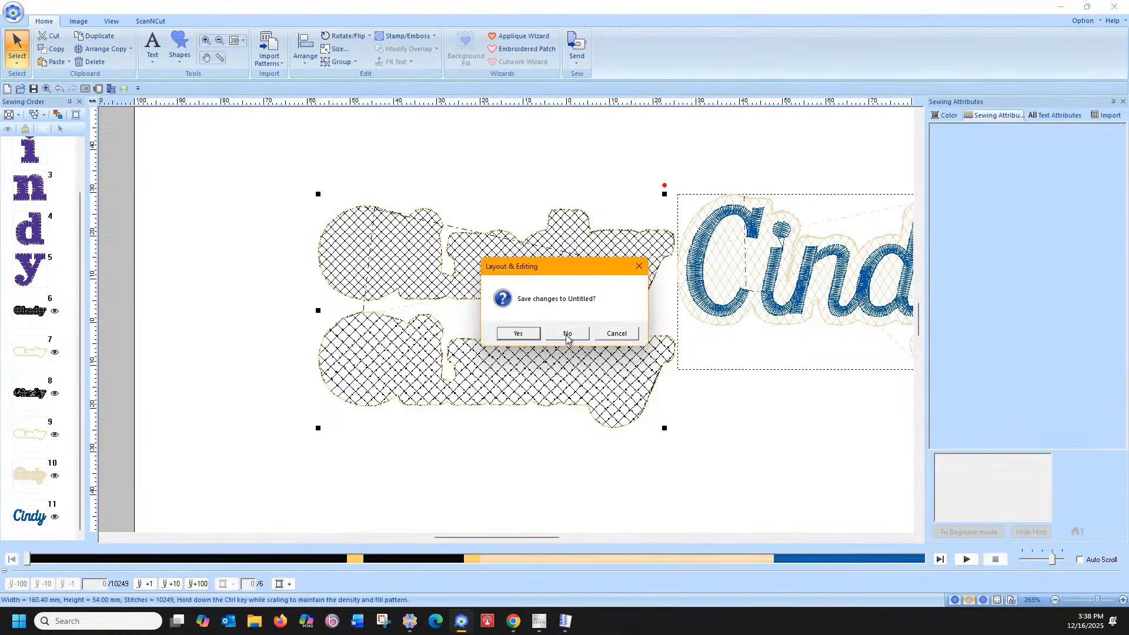
pyautogui.click(567, 333)
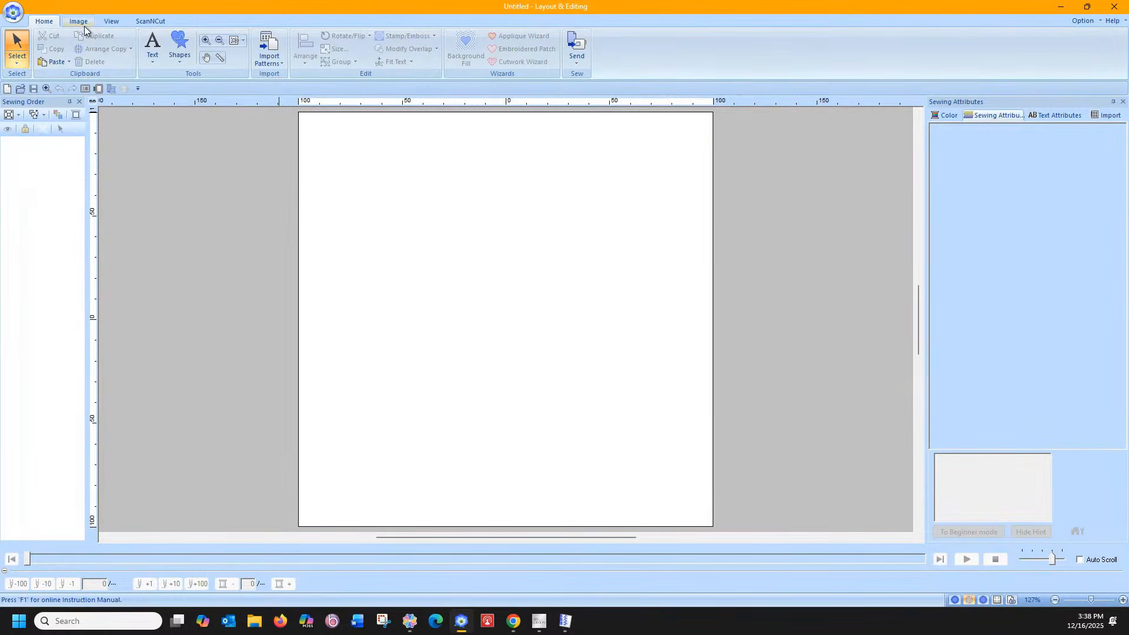
# - Add the sample first name as Serif 03 text near the page centre and enlarge it to about 120 mm wide
pyautogui.click(153, 51)
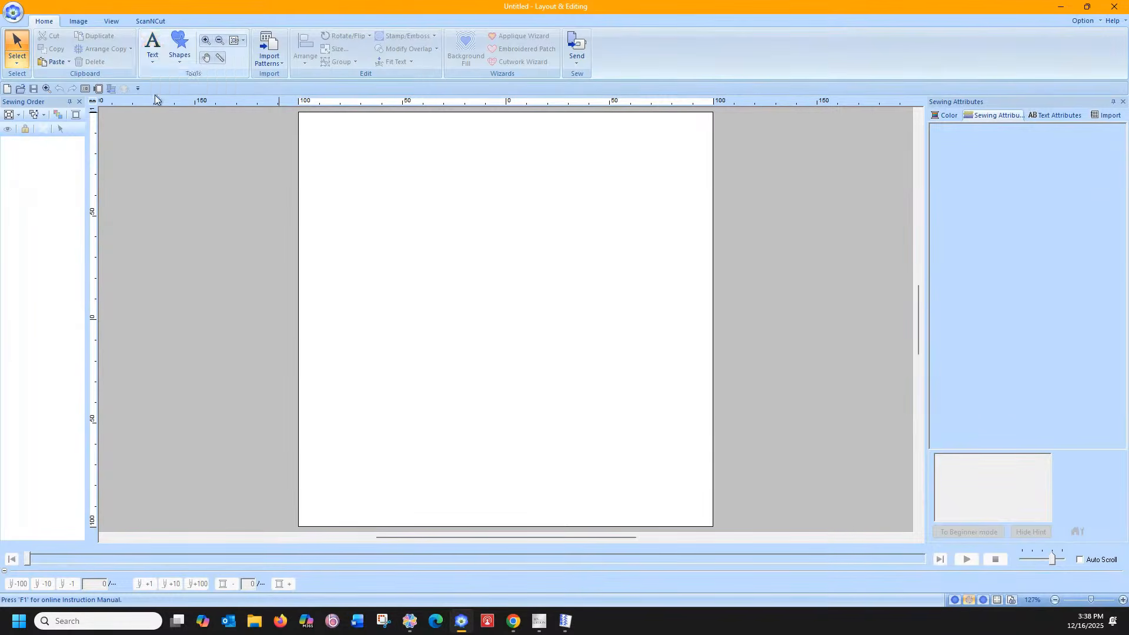
pyautogui.click(154, 94)
pyautogui.click(410, 318)
pyautogui.write('Ci')
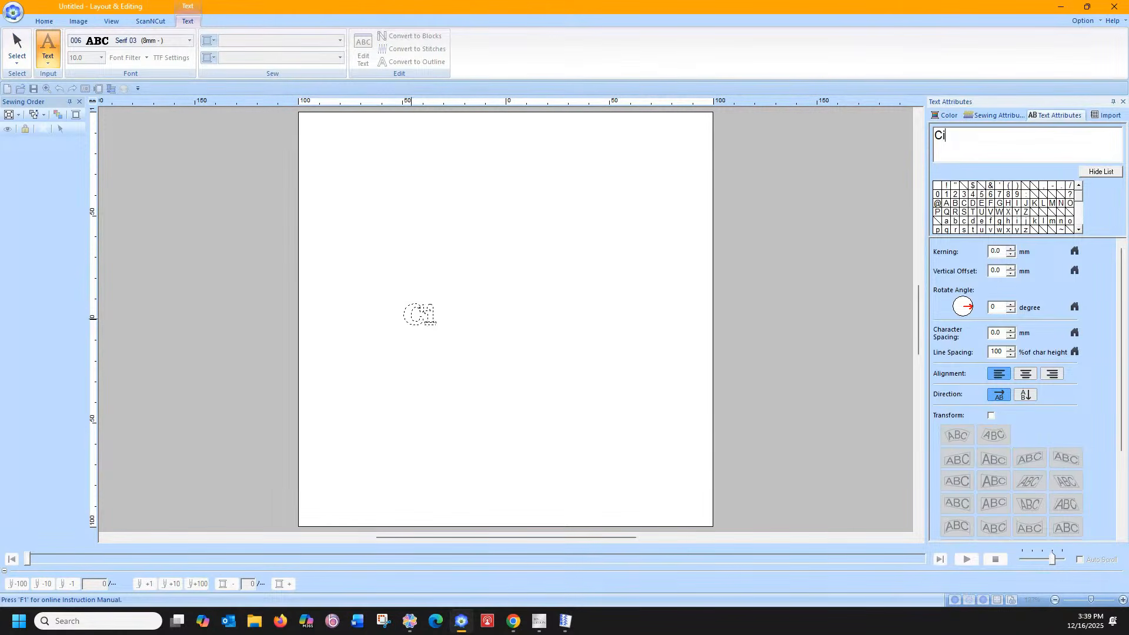
pyautogui.write('ndy')
pyautogui.press('Return')
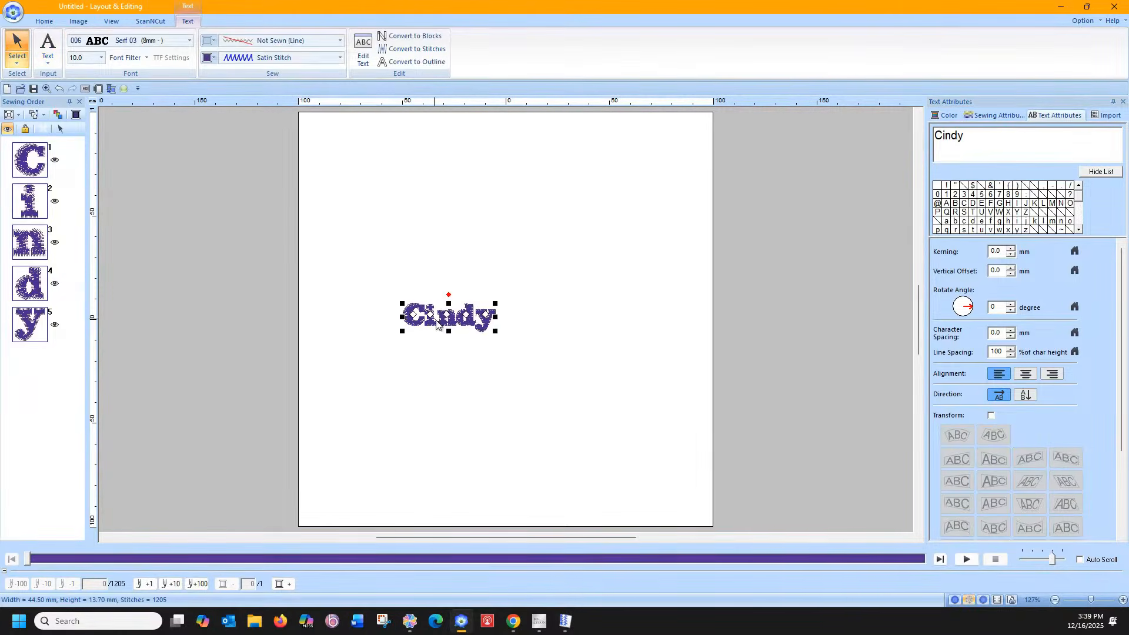
pyautogui.moveTo(495, 331); pyautogui.dragTo(655, 377)
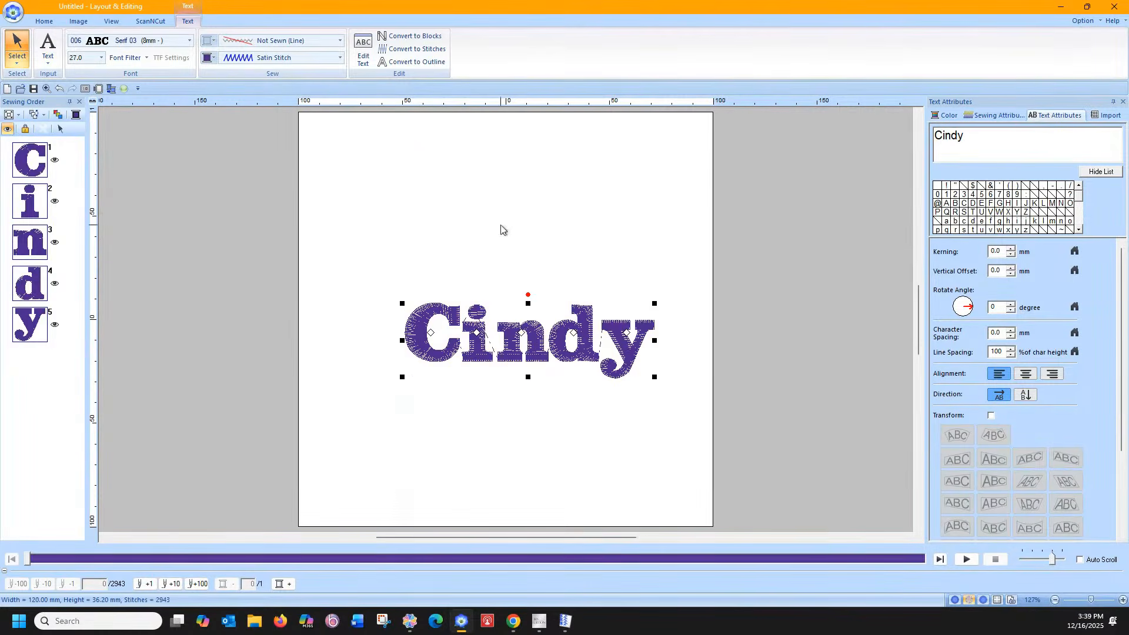
pyautogui.click(312, 146)
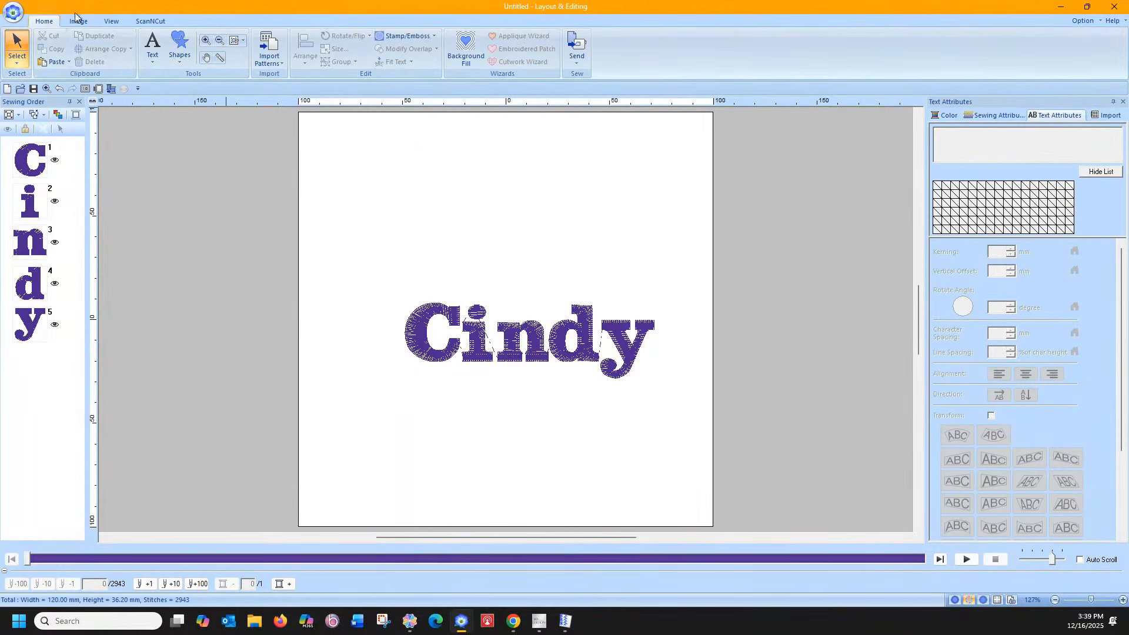
# - Reset the design page settings to their default 100 x 100 mm hoop size
pyautogui.click(99, 89)
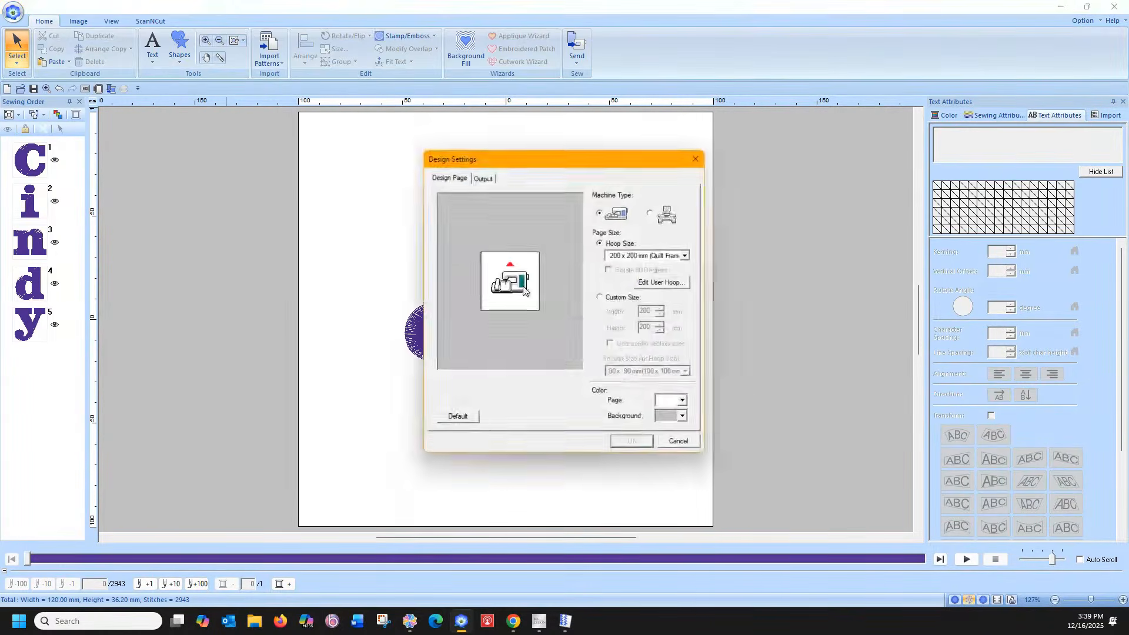
pyautogui.click(453, 419)
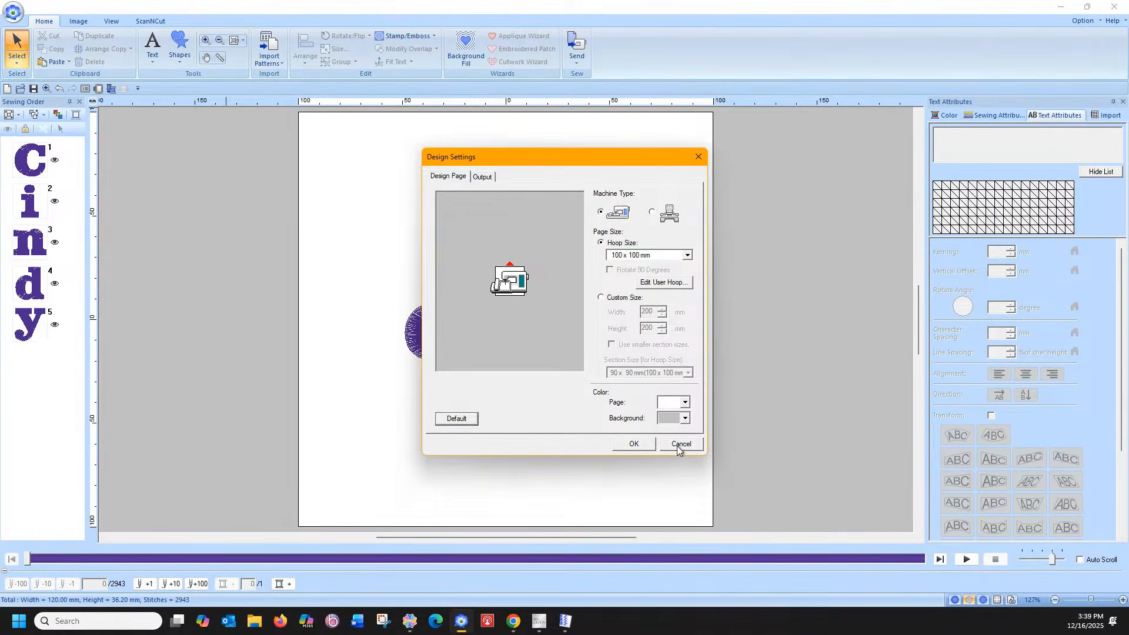
pyautogui.click(634, 444)
# - Shrink the name text to about 79.5 mm wide and centre it horizontally in the hoop
pyautogui.click(767, 404)
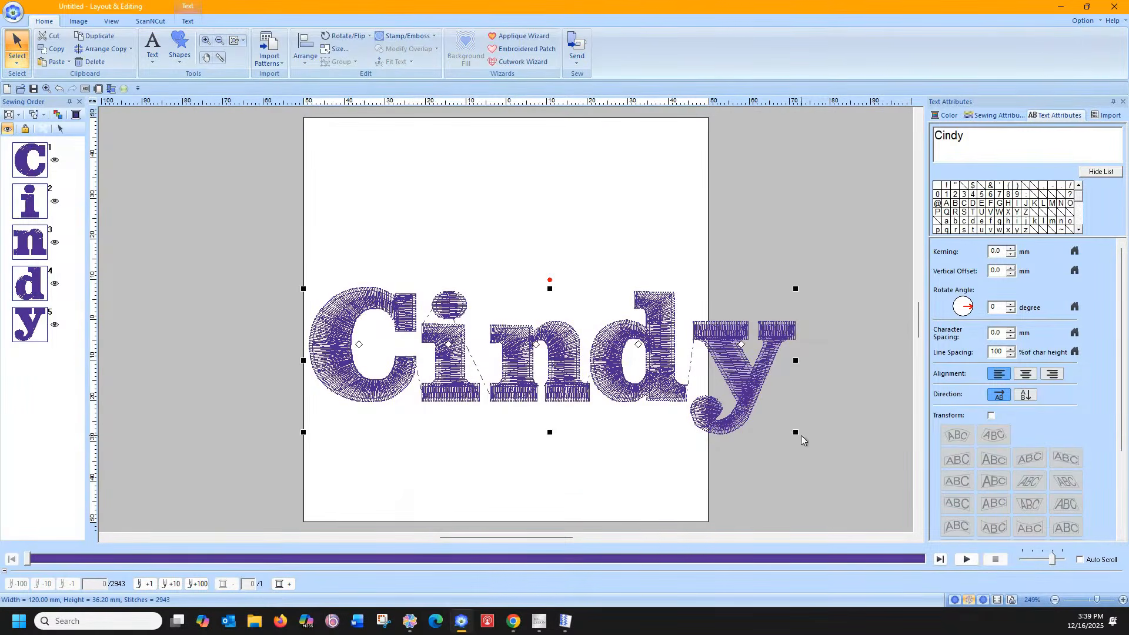
pyautogui.moveTo(795, 433); pyautogui.dragTo(628, 383)
pyautogui.moveTo(495, 327); pyautogui.dragTo(542, 298)
# - Create a running-stitch cutting line around the name with the Embroidered Patch Wizard, adjusting its distance from the original pattern and omitting satin stitch
pyautogui.click(504, 52)
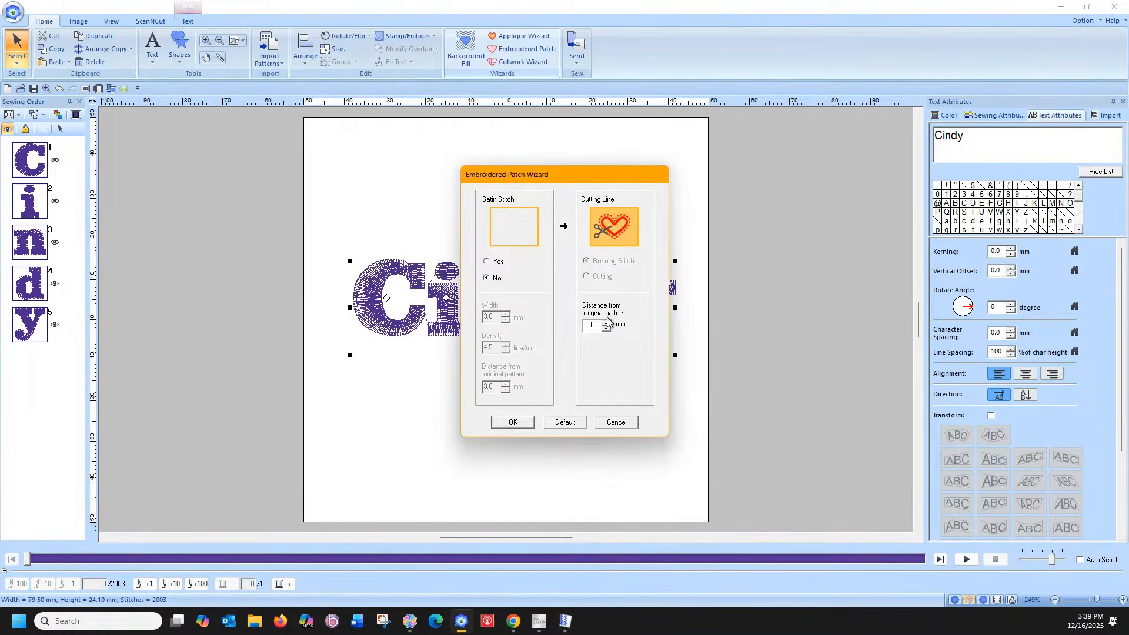
pyautogui.click(606, 322)
pyautogui.click(512, 423)
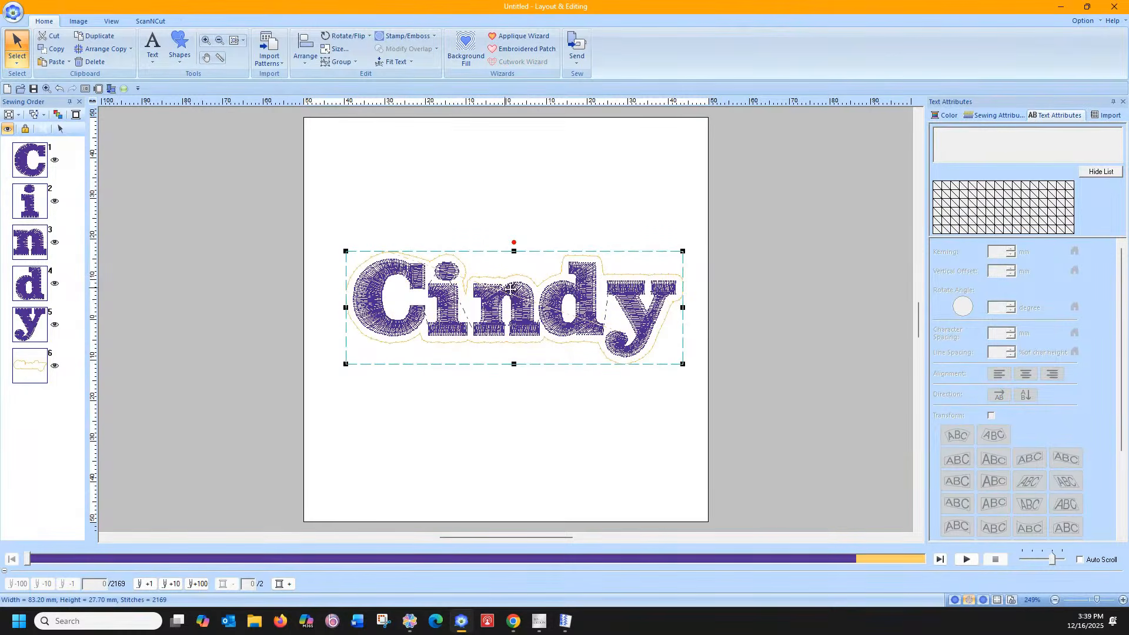
# - Ungroup the name and its surrounding cutting line and clear the selection
pyautogui.click(383, 394)
pyautogui.click(371, 310)
pyautogui.rightClick(372, 309)
pyautogui.click(386, 330)
pyautogui.click(305, 332)
# - Select the cutting line around the name and apply a Decorative Fill Stitch to its inside region
pyautogui.click(33, 376)
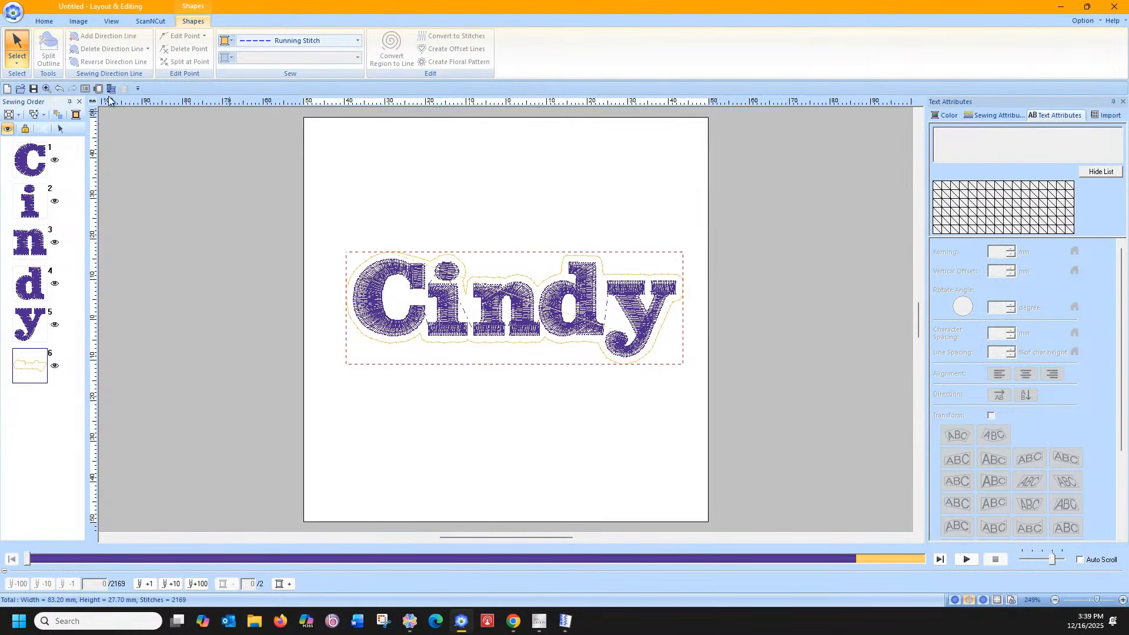
pyautogui.click(60, 130)
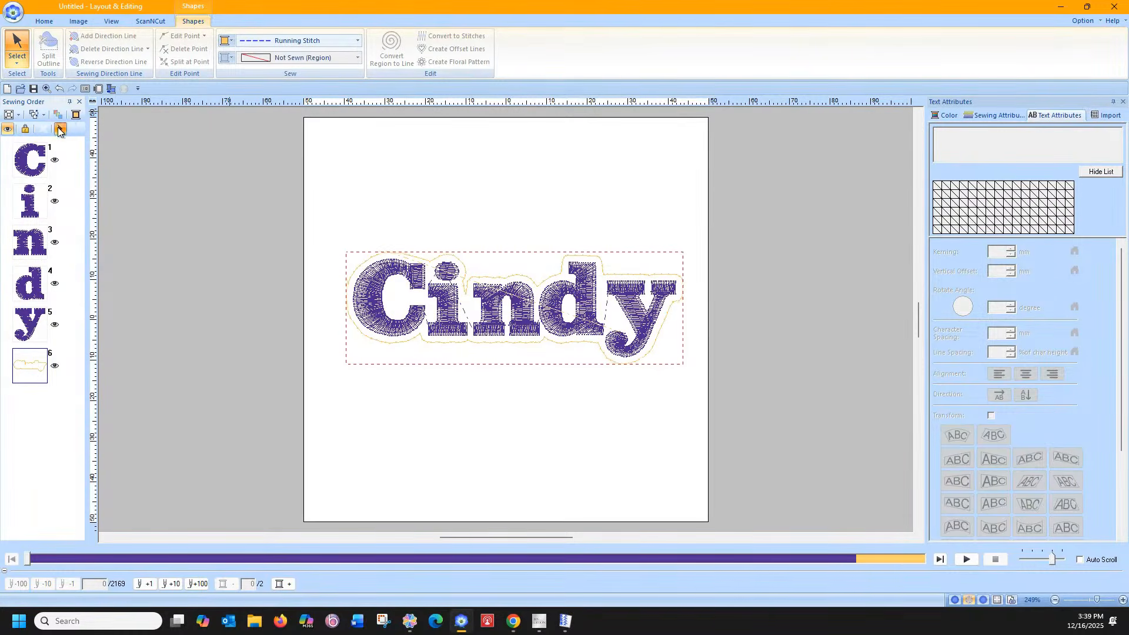
pyautogui.click(288, 60)
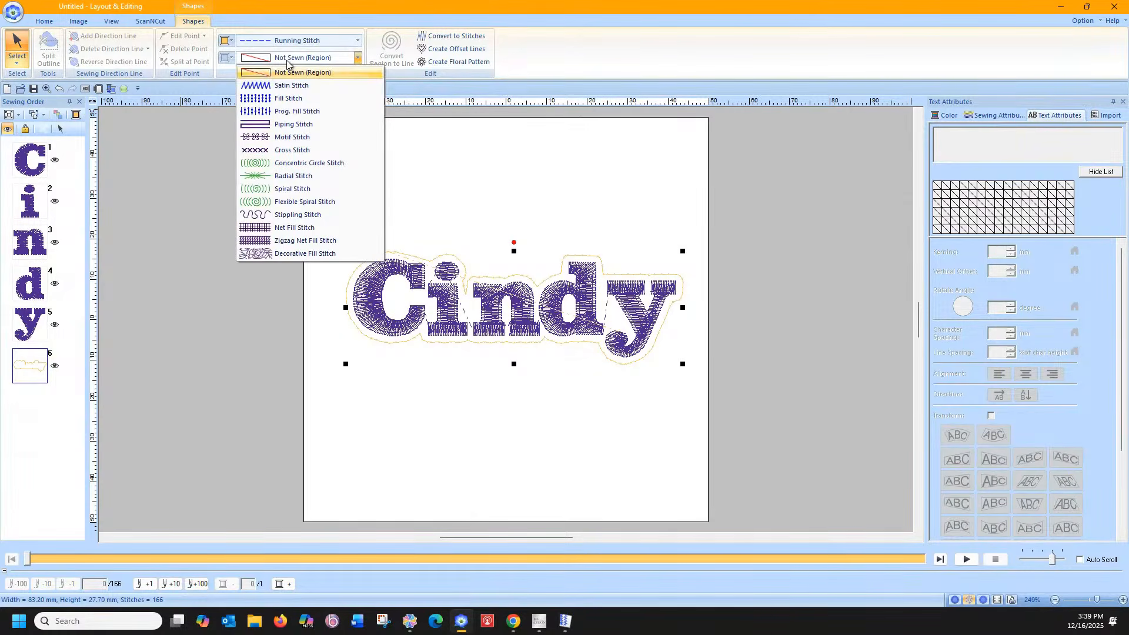
pyautogui.click(274, 254)
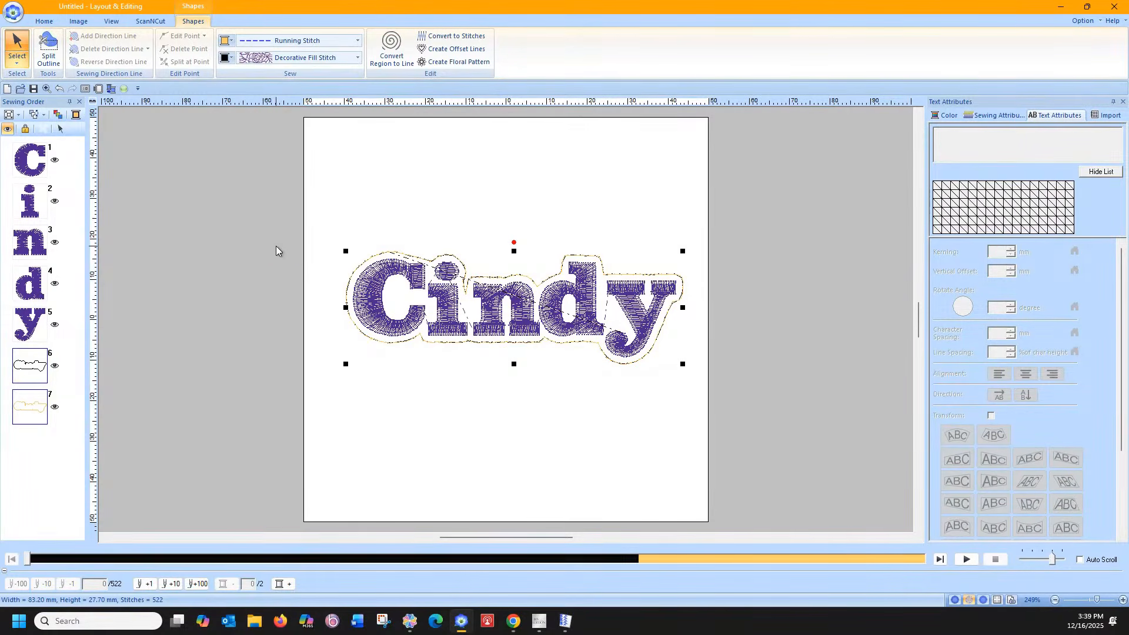
# - Assign the nap control 2 pattern to the outline's decorative fill and move the filled outline ahead of the letters in the sewing order
pyautogui.click(995, 116)
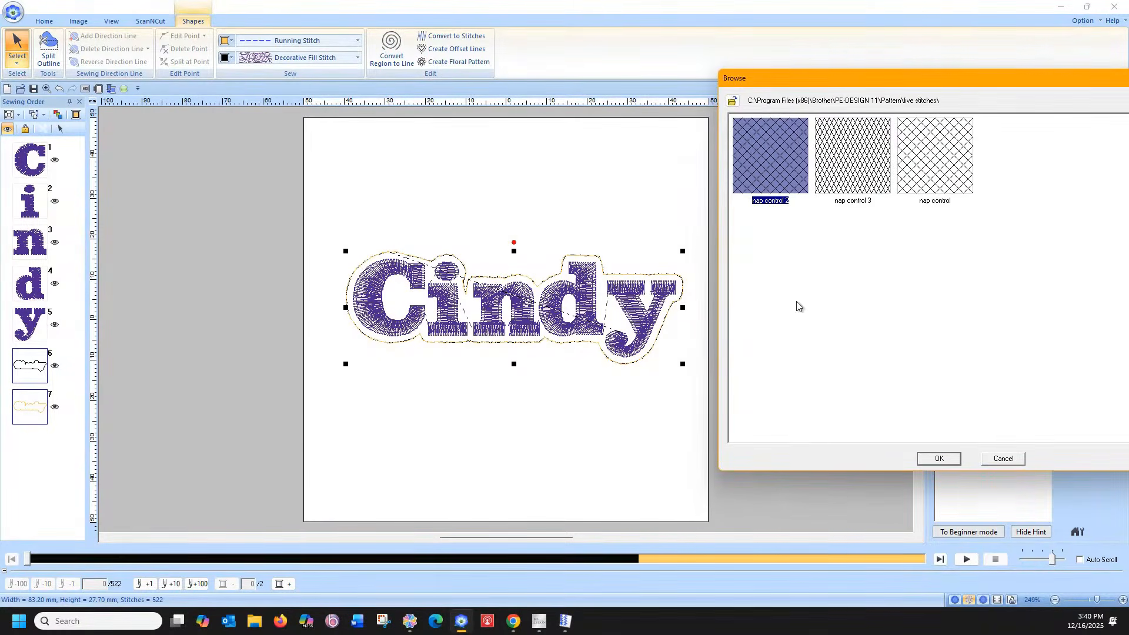
pyautogui.click(938, 461)
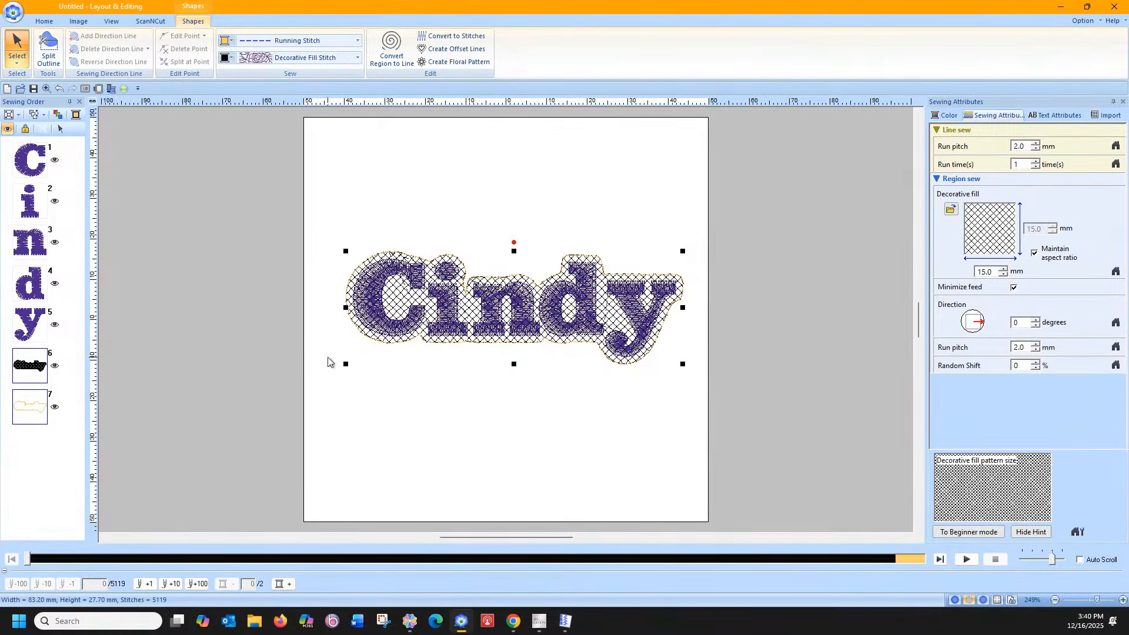
pyautogui.moveTo(38, 363); pyautogui.dragTo(34, 148)
pyautogui.click(157, 298)
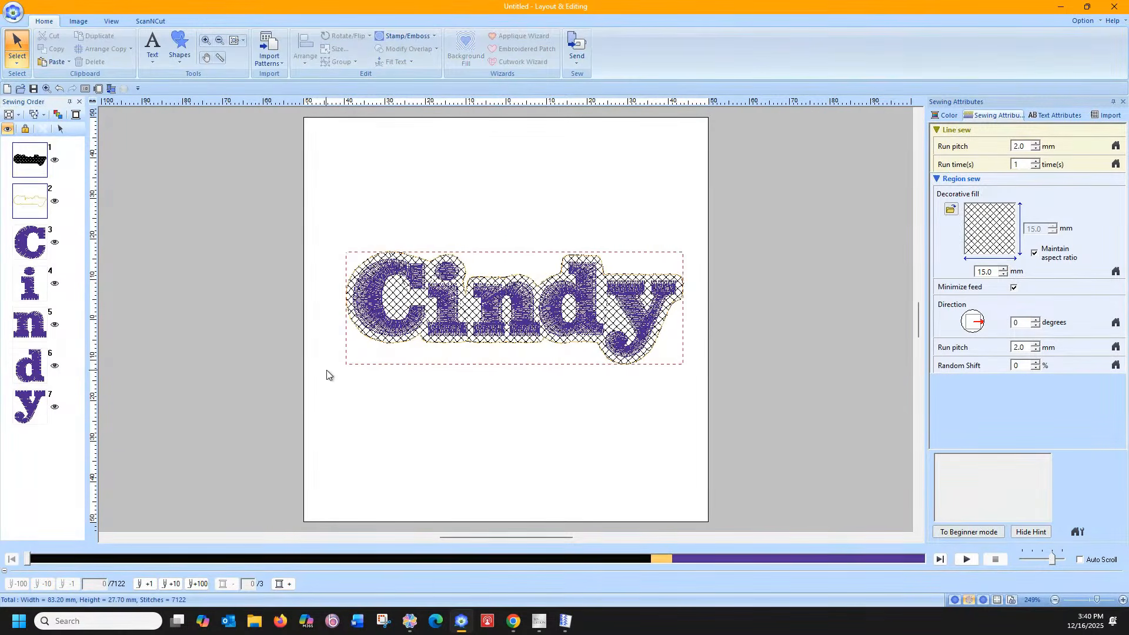
# - Copy the filled outline, place the duplicate directly below the name, and give it the nap control 3 diamond pattern
pyautogui.click(23, 162)
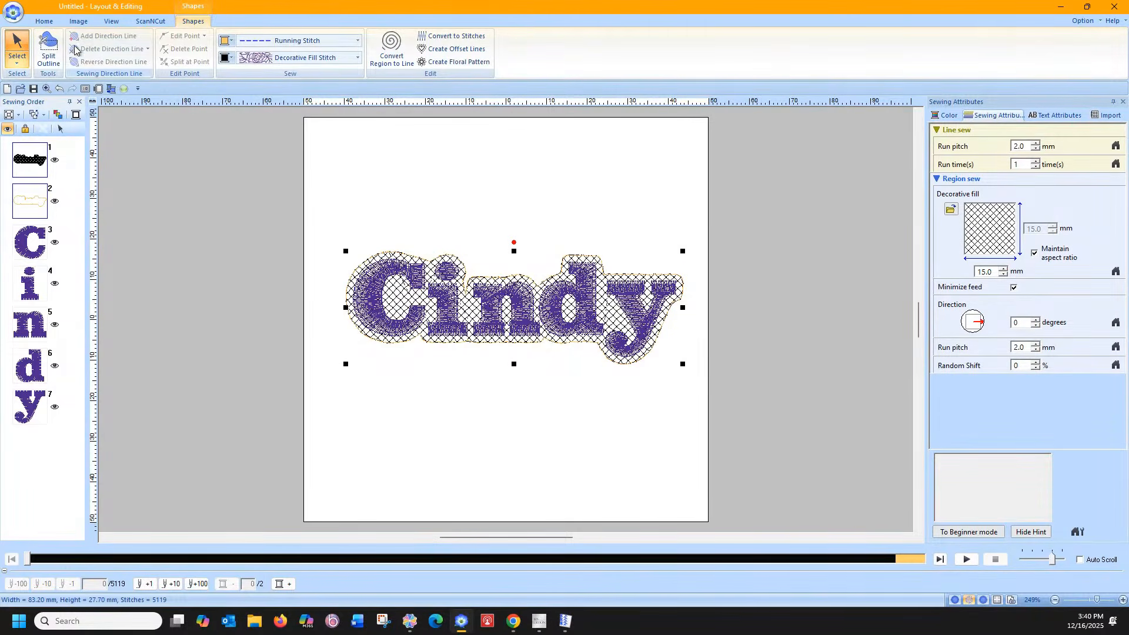
pyautogui.click(44, 21)
pyautogui.click(53, 49)
pyautogui.click(57, 61)
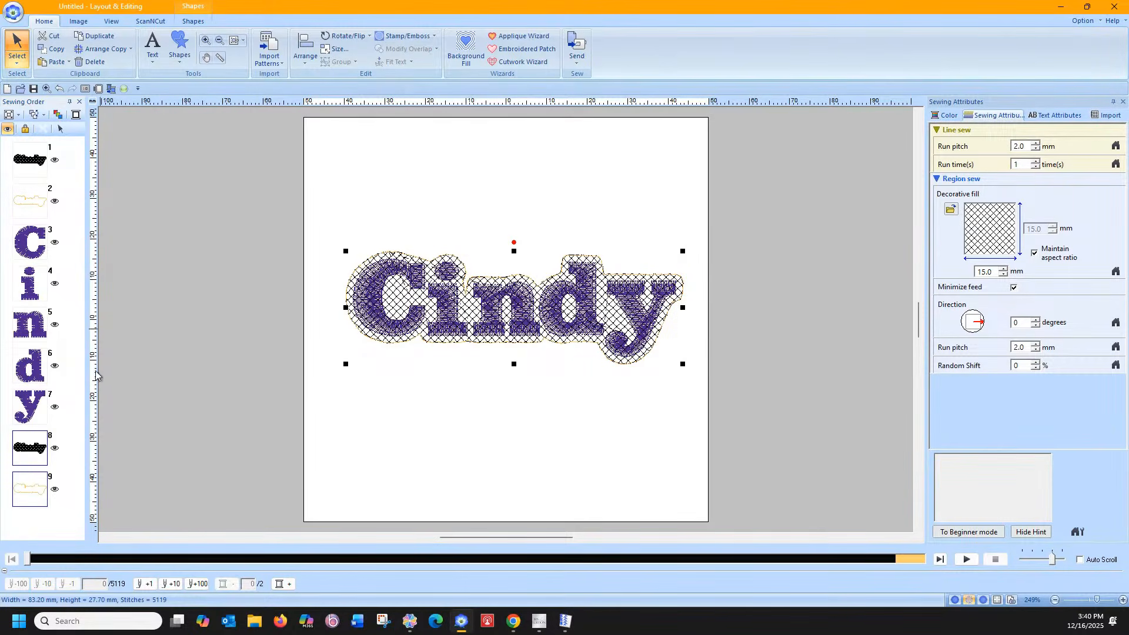
pyautogui.moveTo(396, 305); pyautogui.dragTo(396, 422)
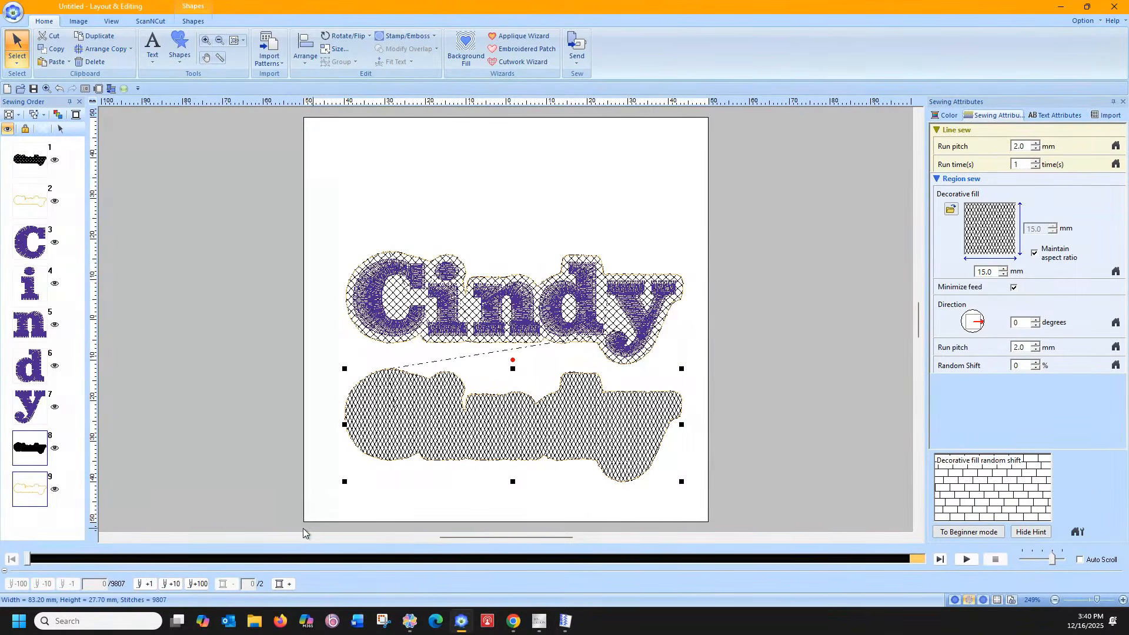
# - Simulate the stitching of the diamond-filled copy from start to end and return to selection mode
pyautogui.click(30, 559)
pyautogui.moveTo(30, 560)
pyautogui.mouseDown()
pyautogui.moveTo(384, 599)
pyautogui.moveTo(957, 580)
pyautogui.mouseUp()
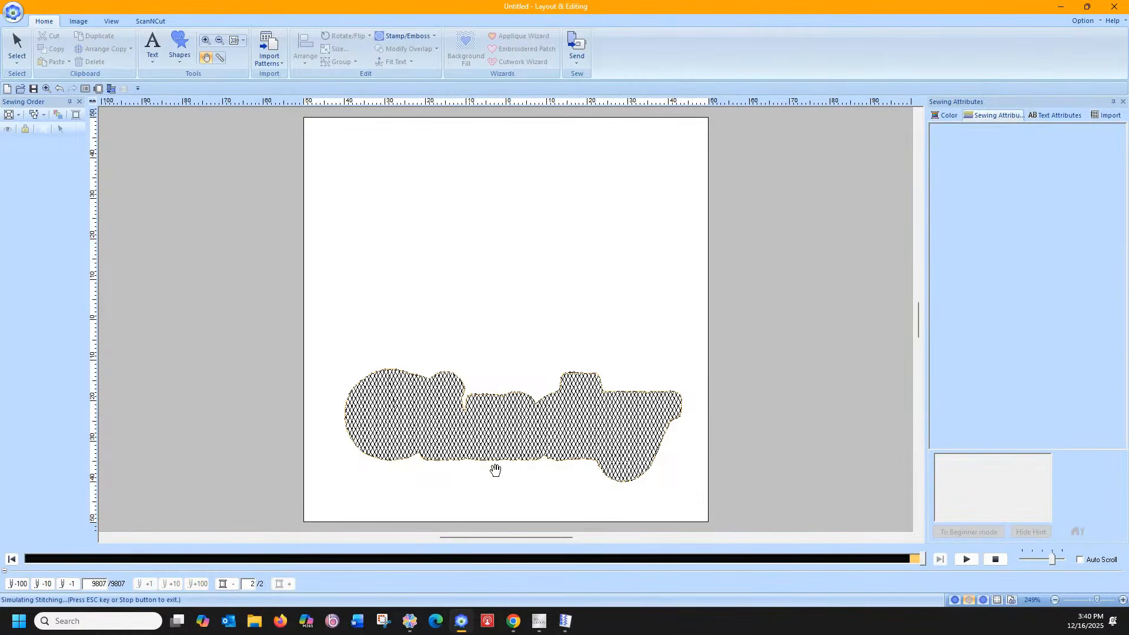
pyautogui.click(16, 47)
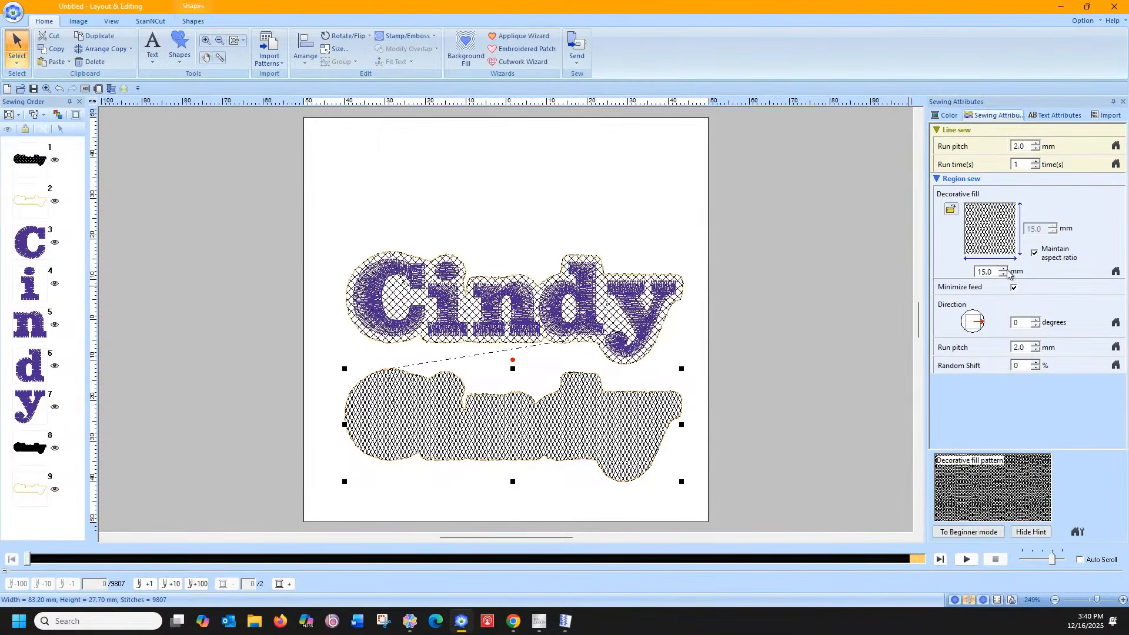
# - Set the diamond fill's pattern size to 25 mm with the aspect ratio maintained
pyautogui.doubleClick(996, 272)
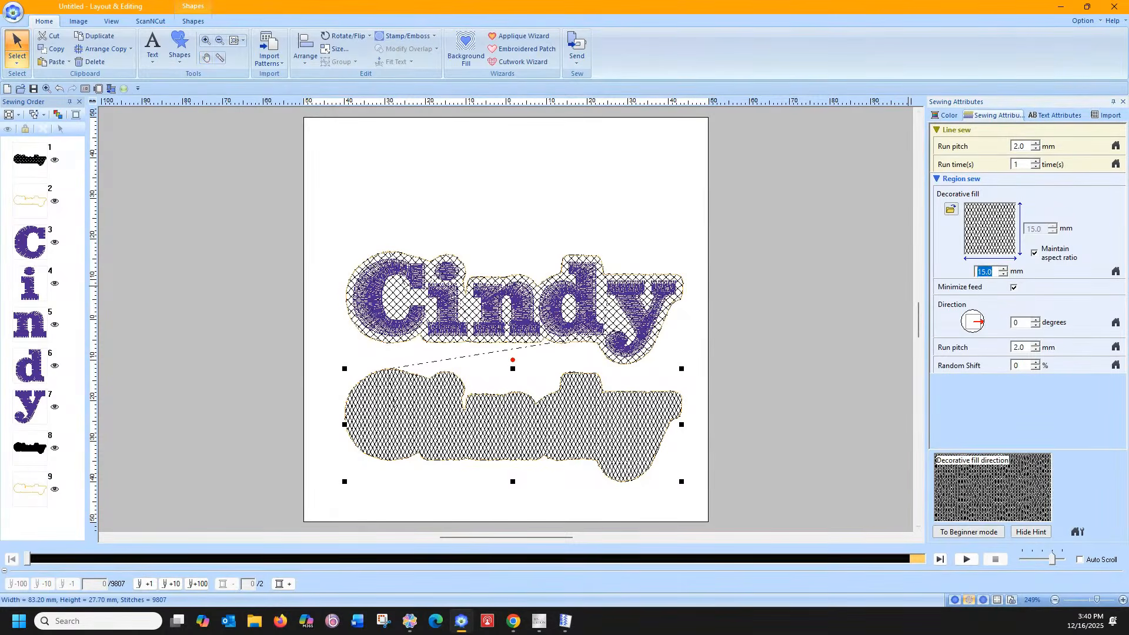
pyautogui.write('25')
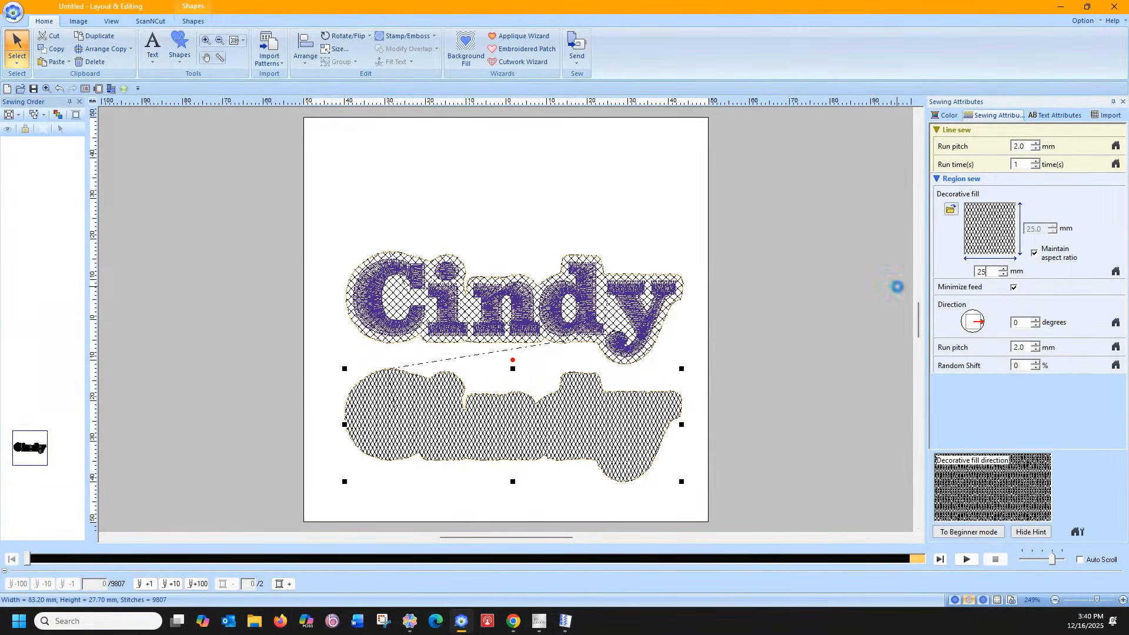
pyautogui.press('Return')
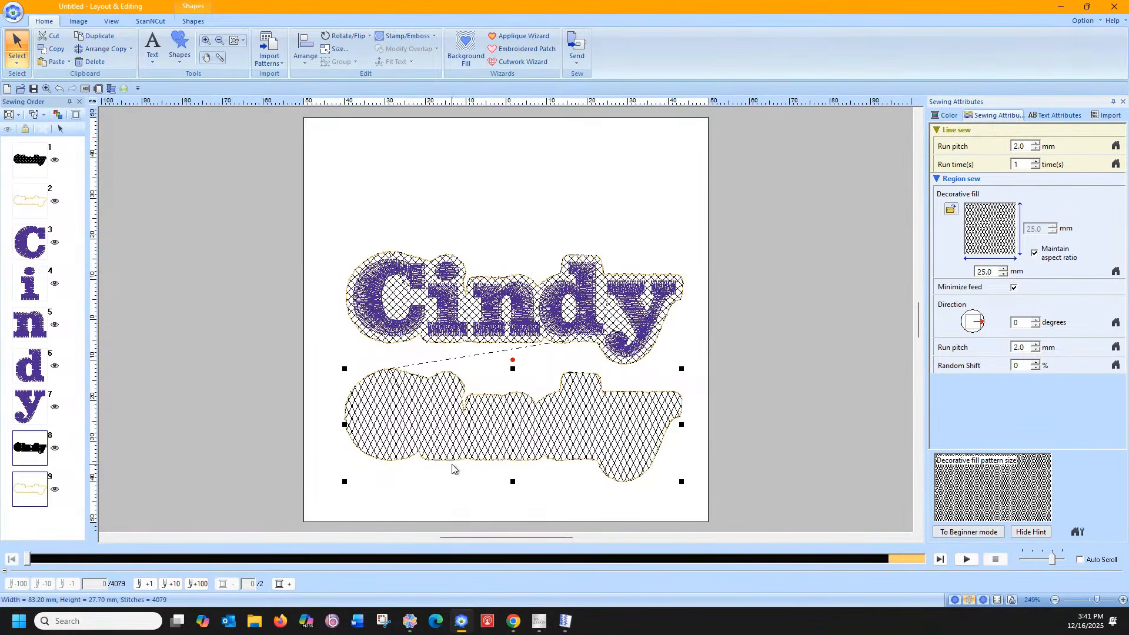
# - Examine the enlarged diamond fill up close and simulate part of its stitching, finishing with the whole page in view and the copy selected
pyautogui.click(204, 42)
pyautogui.moveTo(347, 370); pyautogui.dragTo(460, 460)
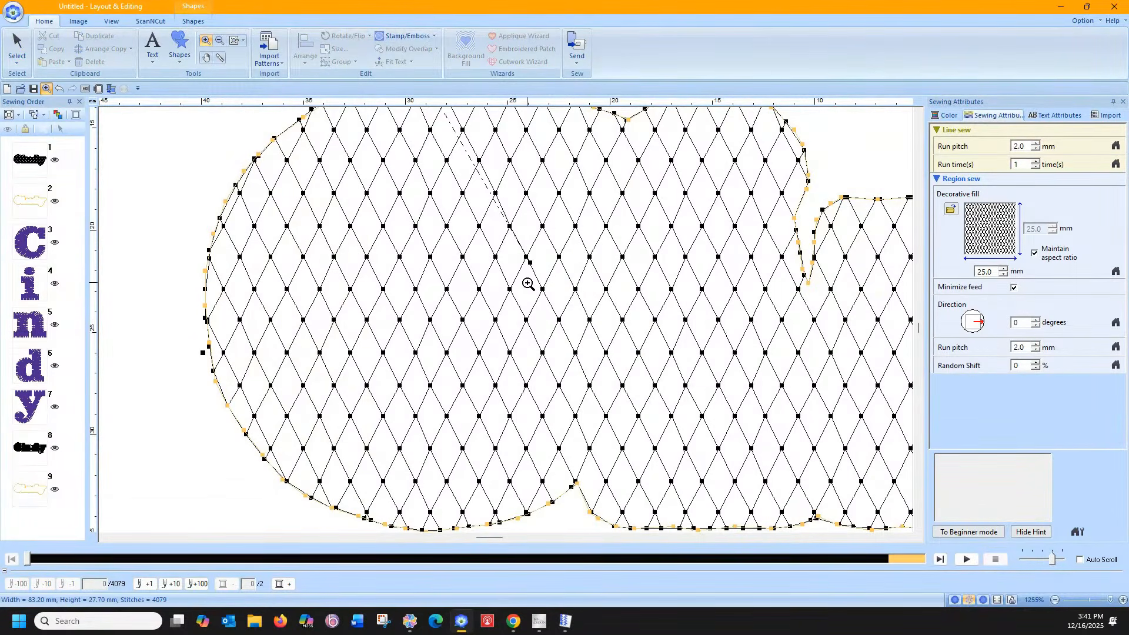
pyautogui.scroll(3, 536, 285)
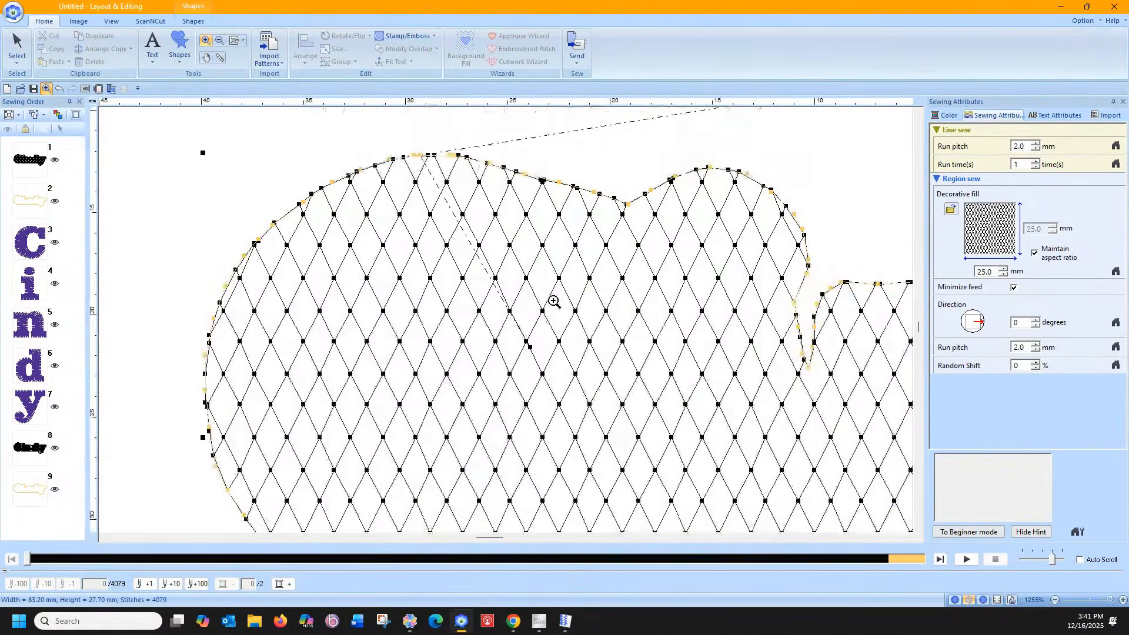
pyautogui.moveTo(27, 562); pyautogui.dragTo(375, 563)
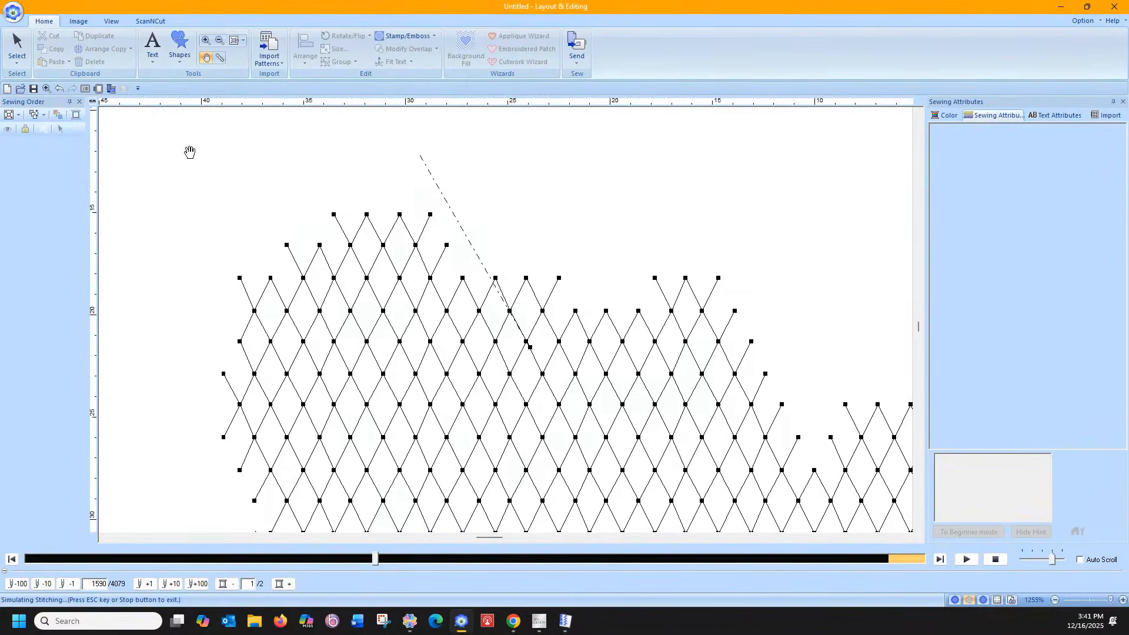
pyautogui.click(17, 46)
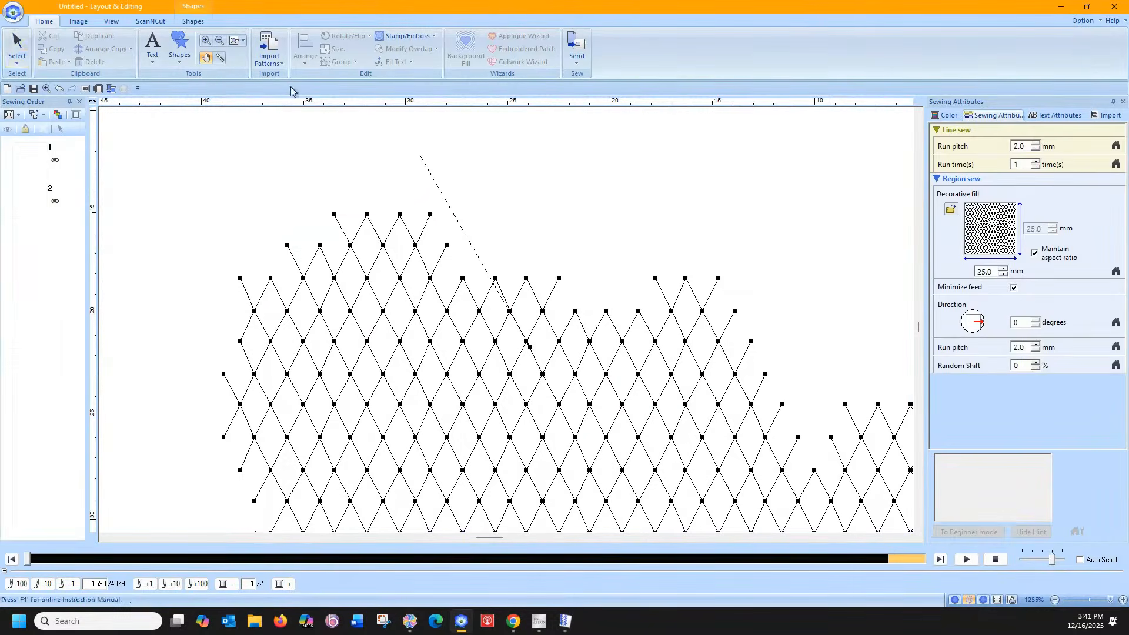
pyautogui.click(235, 40)
pyautogui.click(797, 393)
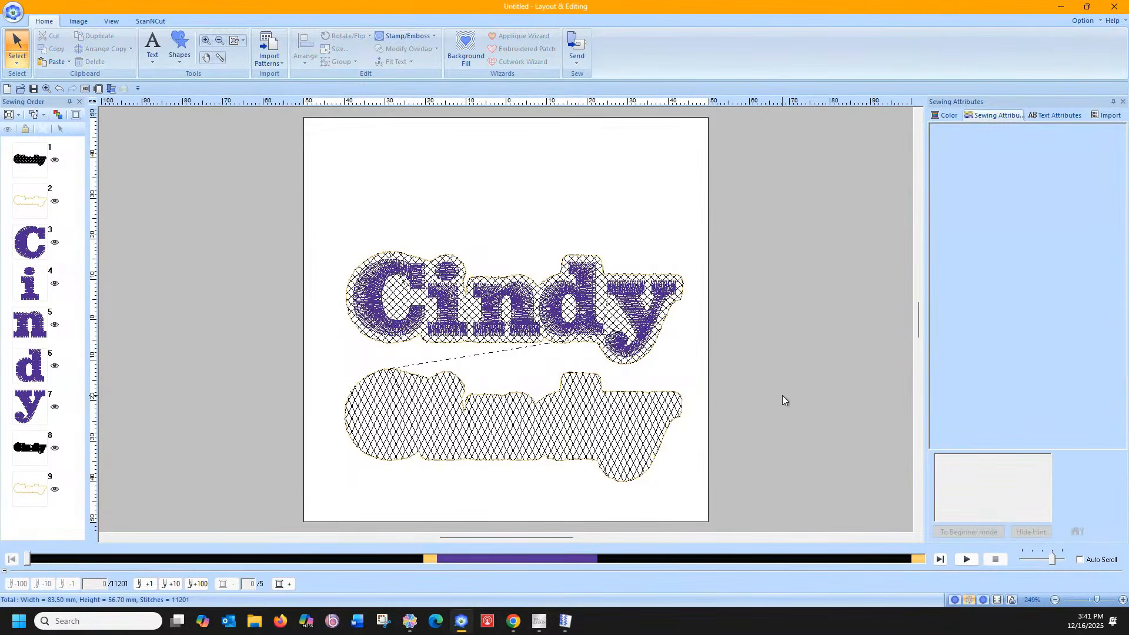
pyautogui.click(479, 436)
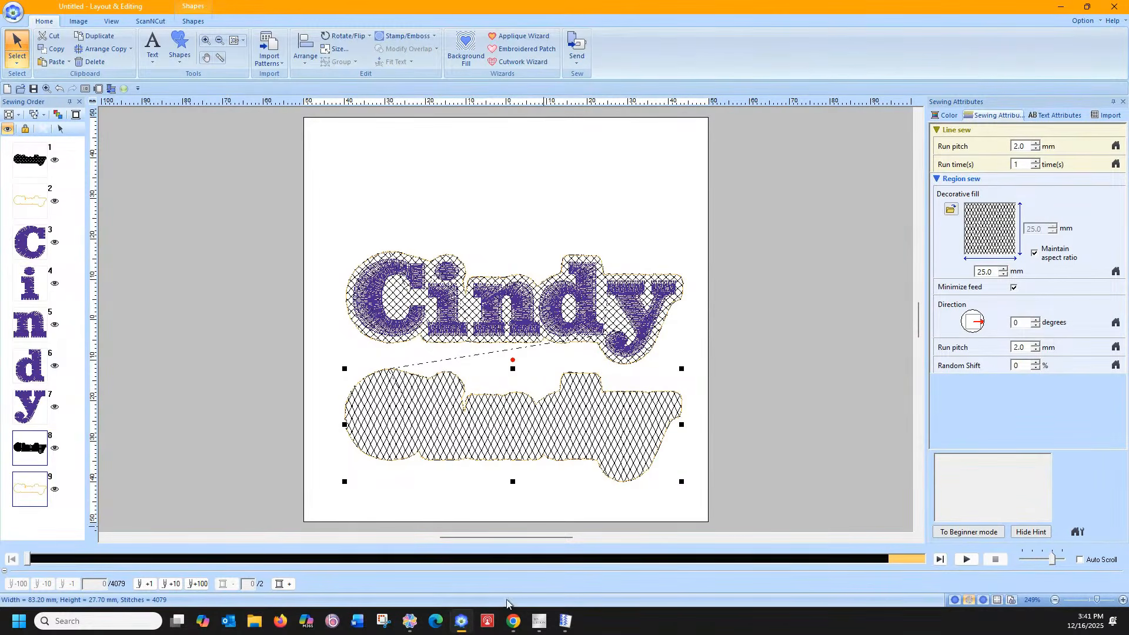
# - Switch to Programmable Stitch Creator and delete the diamond lines in the right half of the pattern grid, including the two leftover lines
pyautogui.click(564, 621)
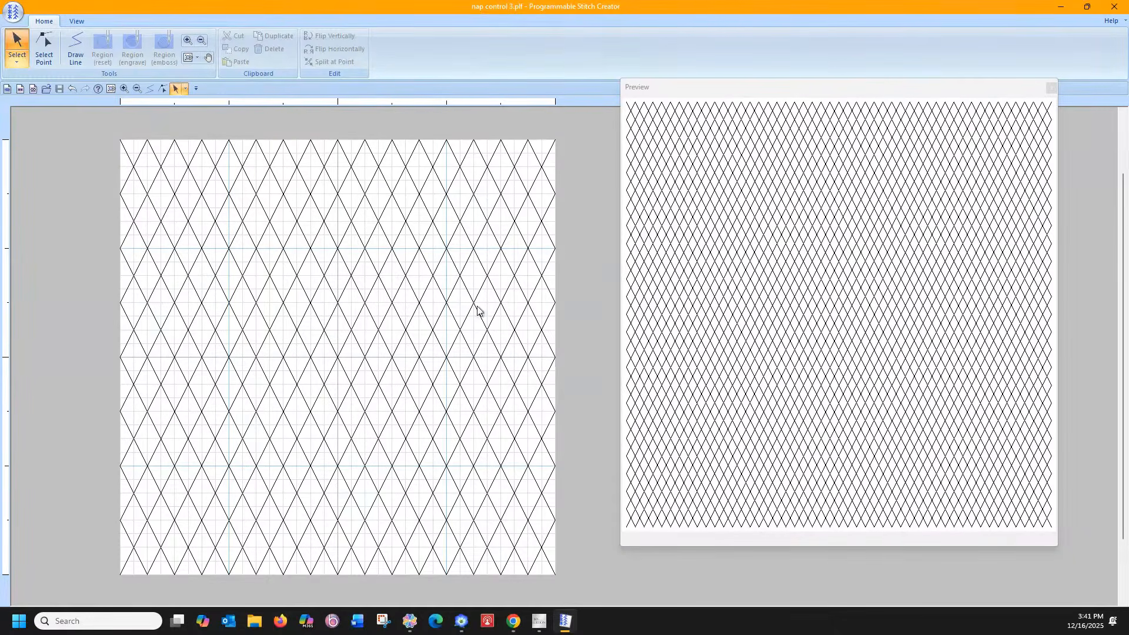
pyautogui.moveTo(366, 117); pyautogui.dragTo(557, 546)
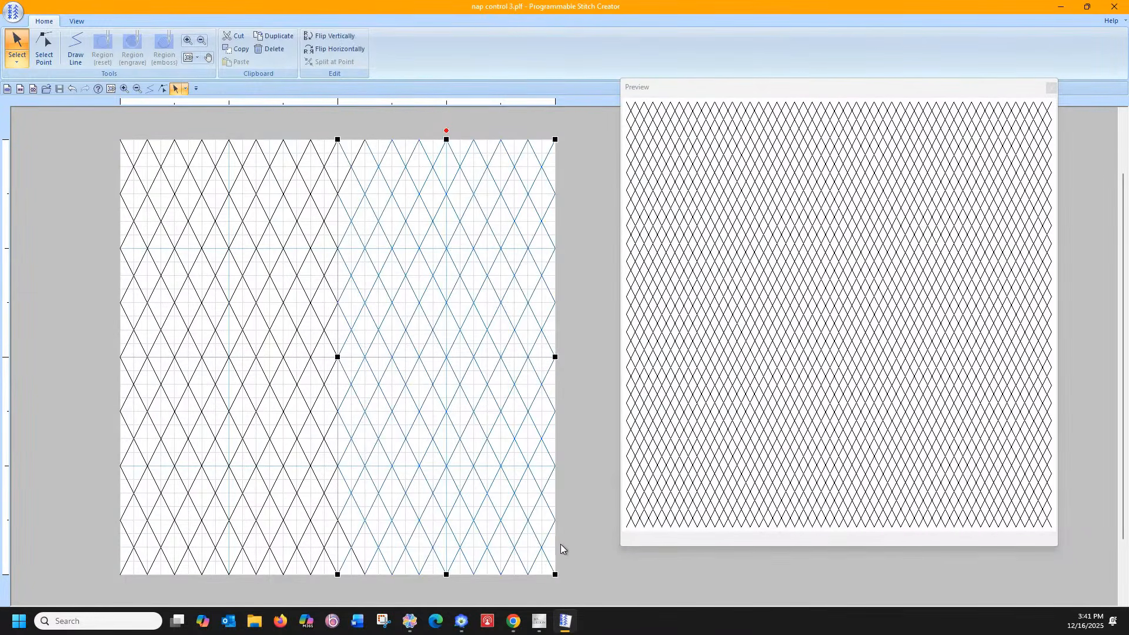
pyautogui.press('Delete')
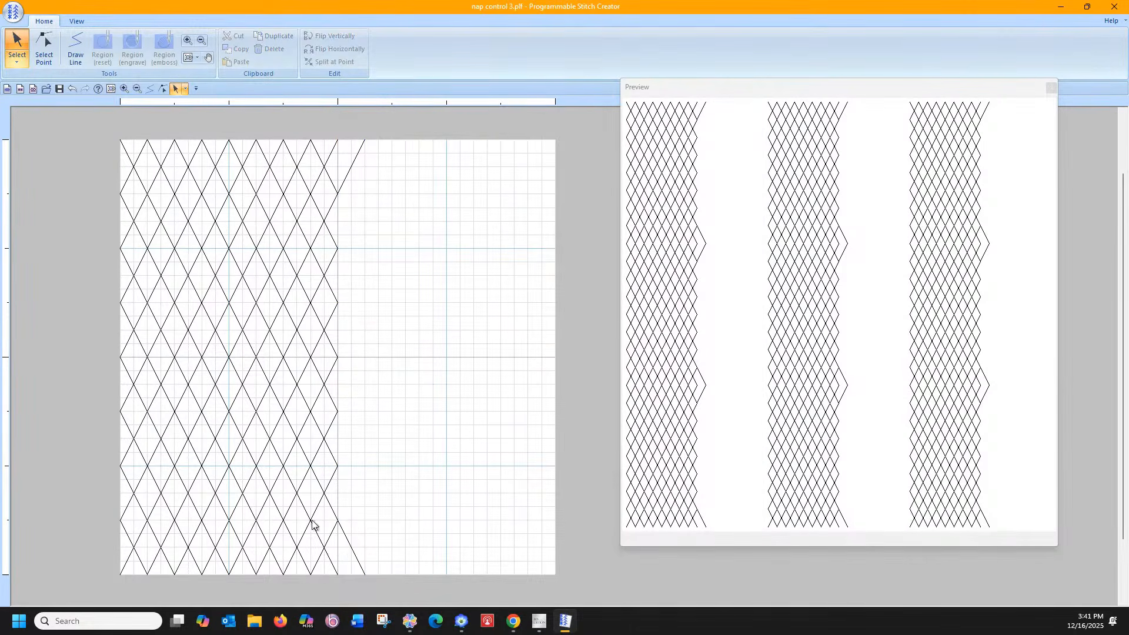
pyautogui.click(347, 539)
pyautogui.press('Delete')
pyautogui.click(358, 154)
pyautogui.press('Delete')
# - Stretch the remaining diamond lines across the full grid width and squeeze them back to the left half
pyautogui.moveTo(91, 125); pyautogui.dragTo(383, 584)
pyautogui.moveTo(339, 356); pyautogui.dragTo(555, 365)
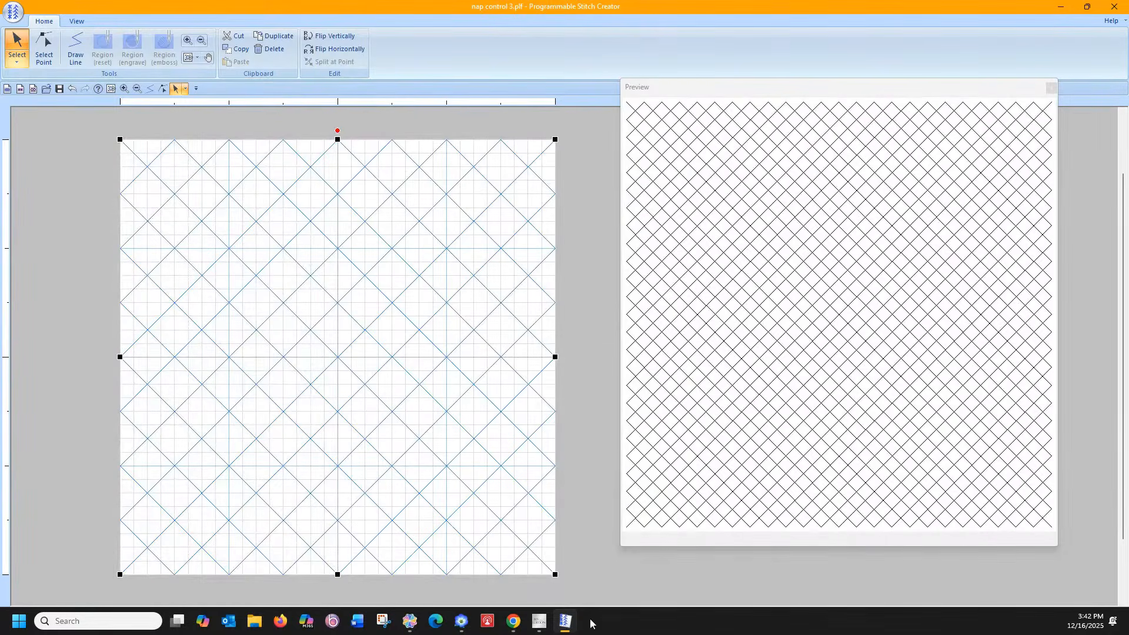
pyautogui.moveTo(555, 356); pyautogui.dragTo(339, 370)
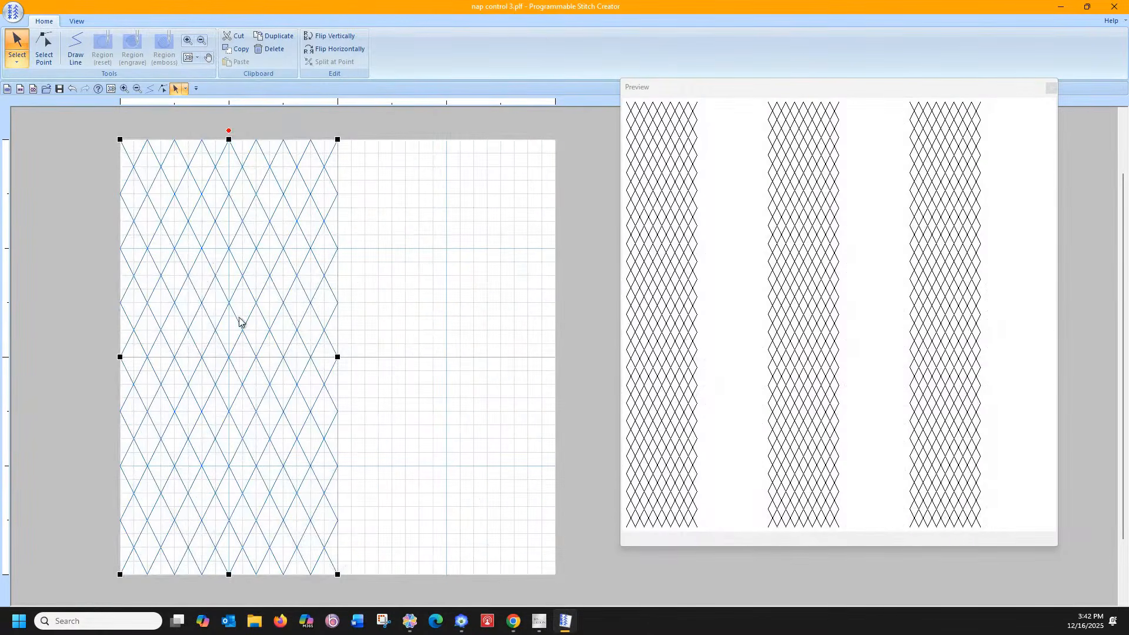
# - Duplicate the squeezed diamond lines, shift the copy to fill the right half of the grid, and clear the selection
pyautogui.rightClick(186, 271)
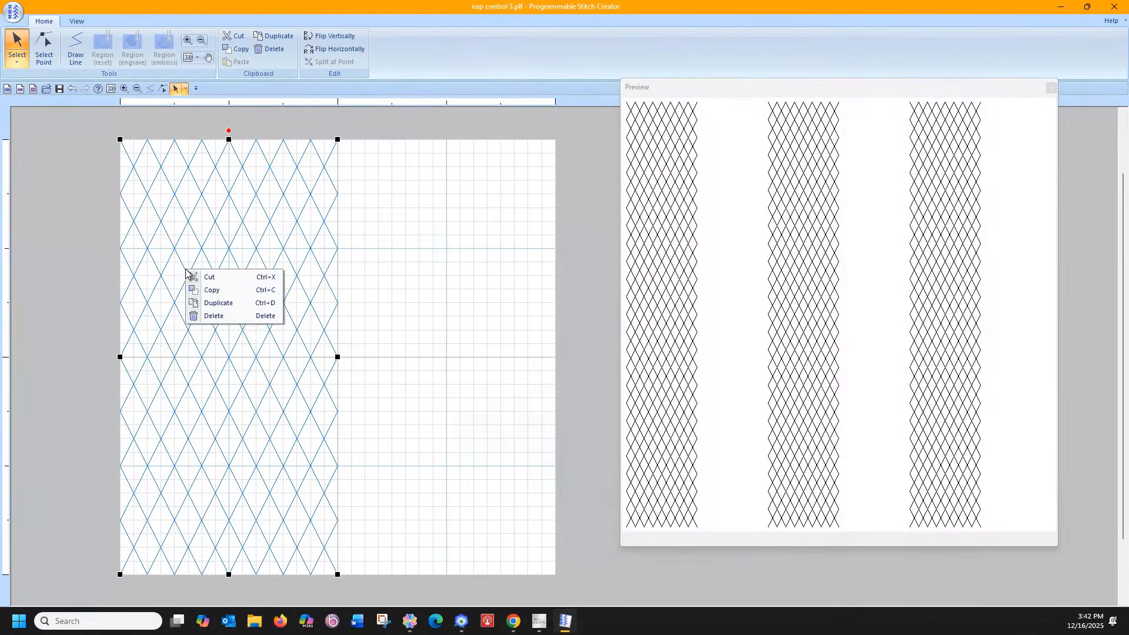
pyautogui.click(205, 303)
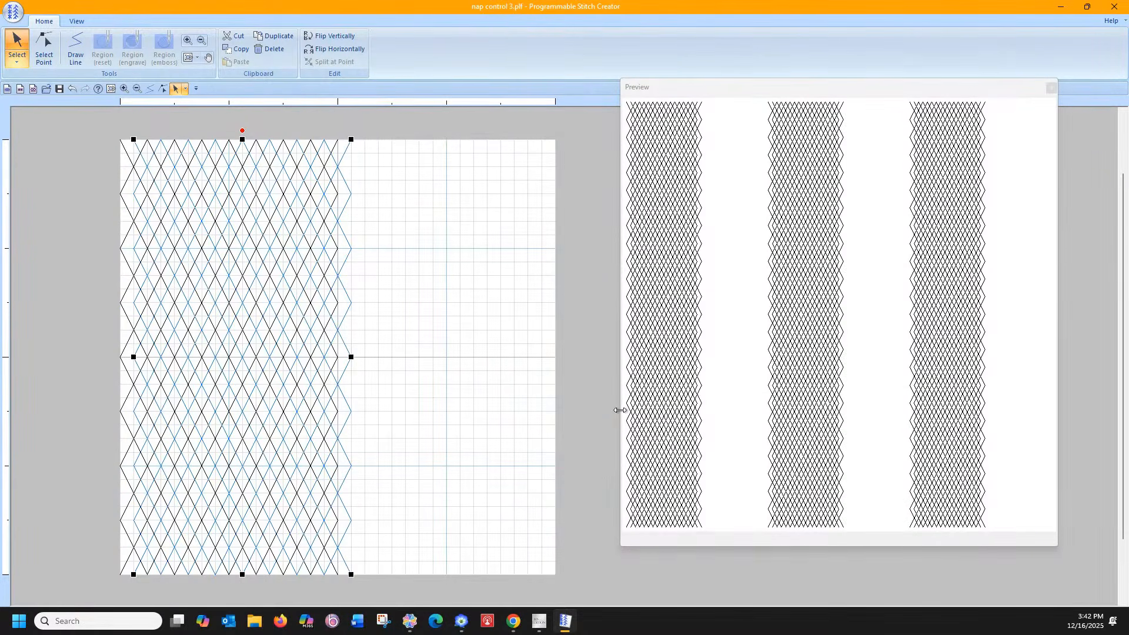
pyautogui.press('Right')
pyautogui.press('Right')
pyautogui.press('Right')
pyautogui.press('Right')
pyautogui.press('Right')
pyautogui.press('Right')
pyautogui.press('Right')
pyautogui.press('Right')
pyautogui.press('Right')
pyautogui.press('Right')
pyautogui.press('Right')
pyautogui.press('Right')
pyautogui.press('Right')
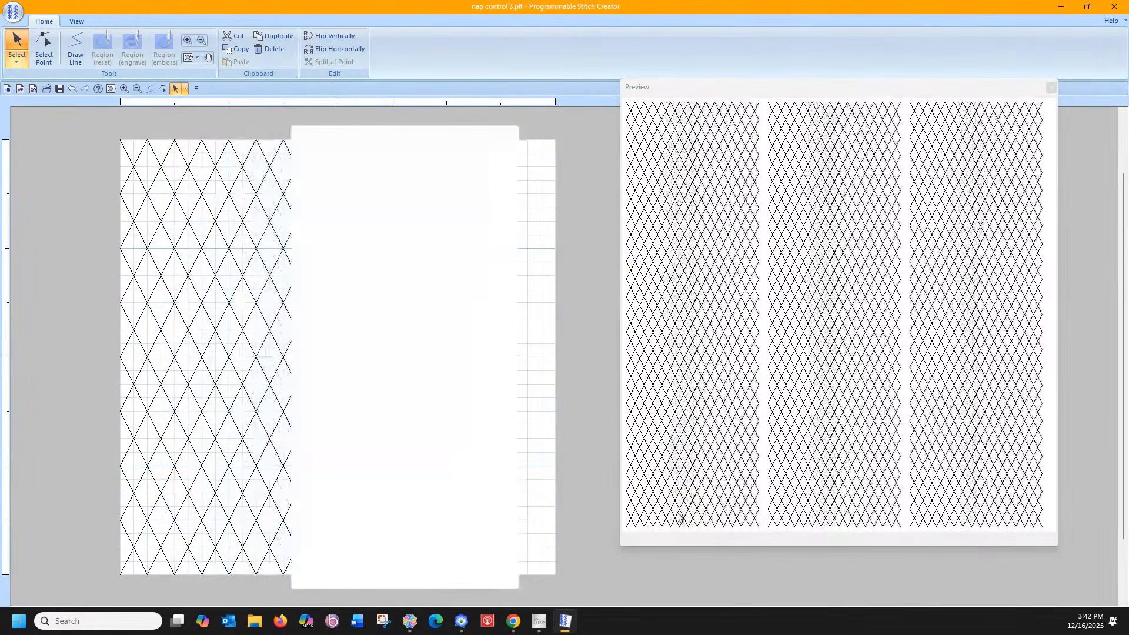
pyautogui.press('Right')
pyautogui.press('Right')
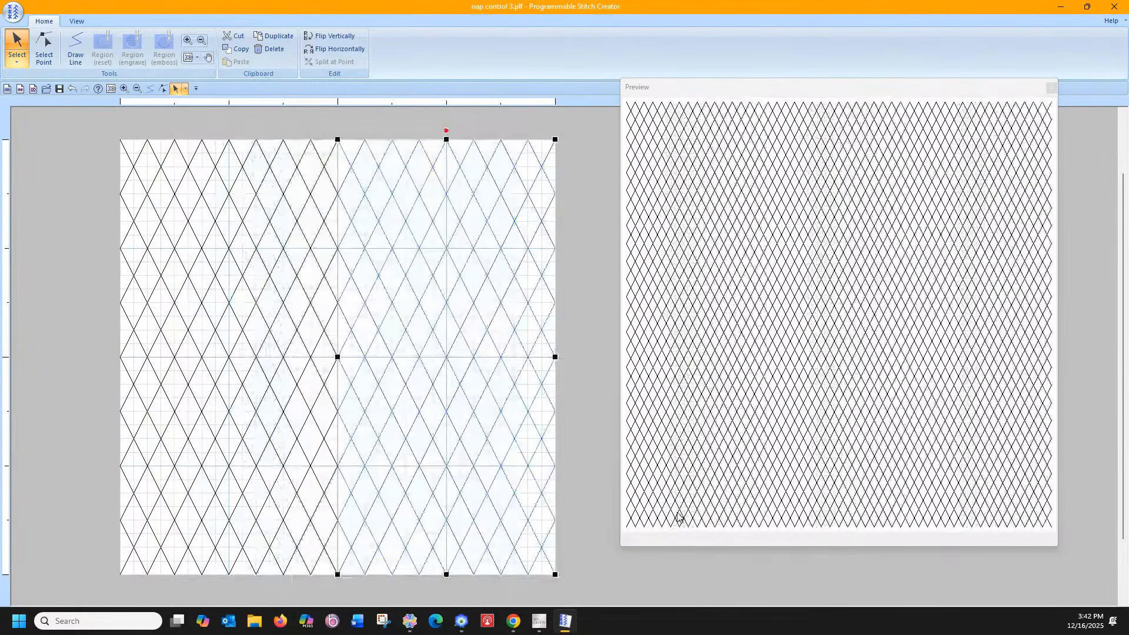
pyautogui.click(589, 439)
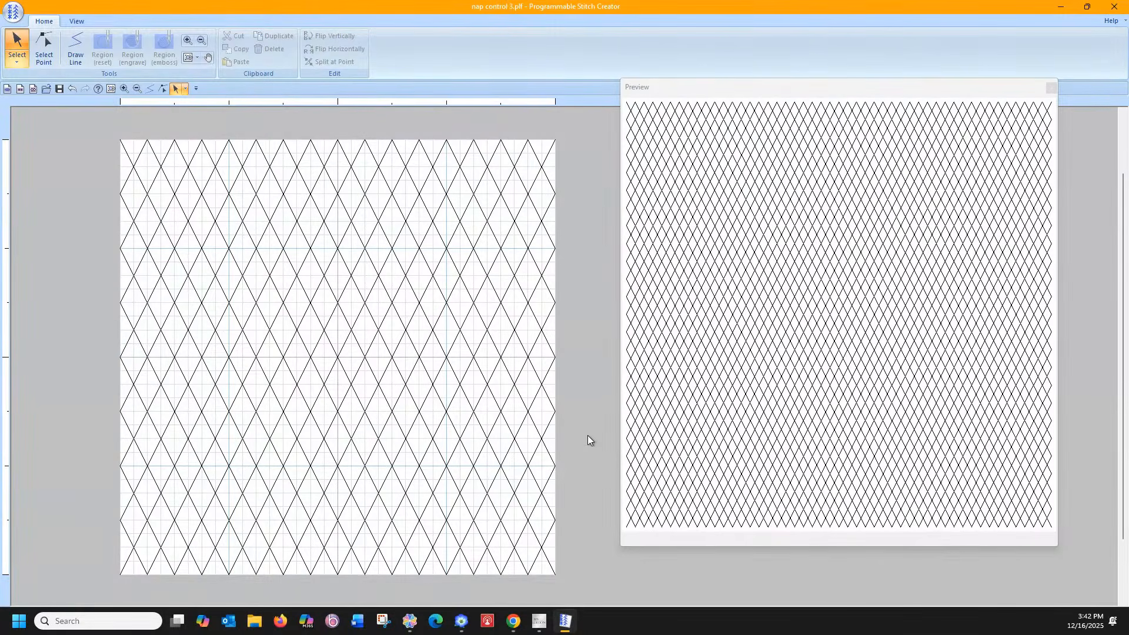
# - Save the diamond pattern as nap4.plf in the live stitches folder with a default size of 25 mm
pyautogui.click(13, 13)
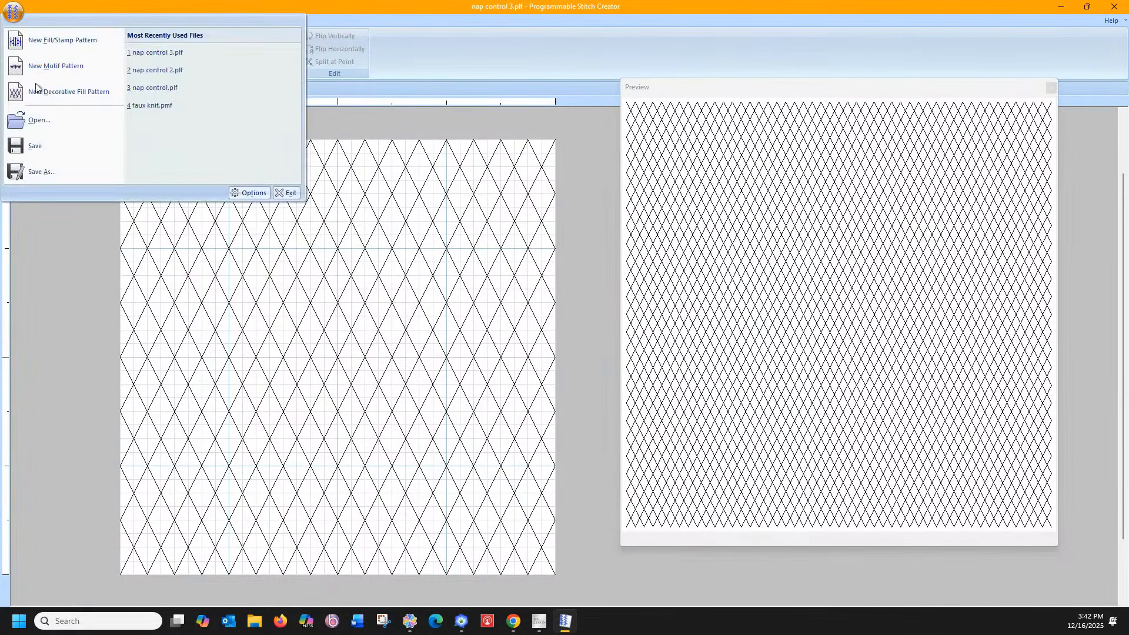
pyautogui.click(32, 174)
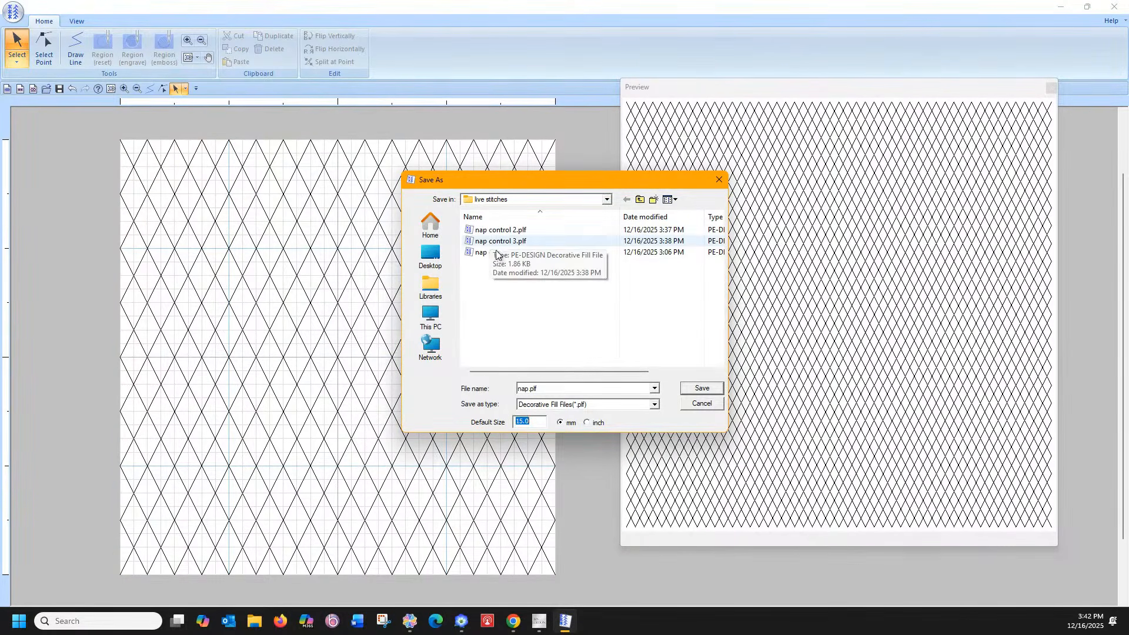
pyautogui.doubleClick(528, 389)
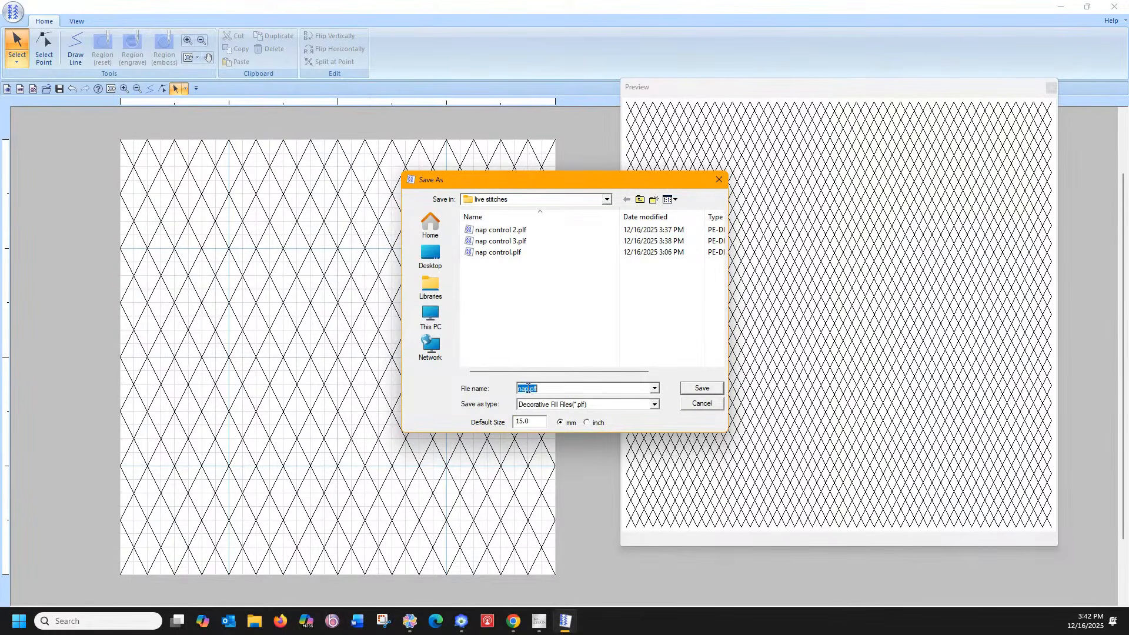
pyautogui.click(528, 389)
pyautogui.write('25')
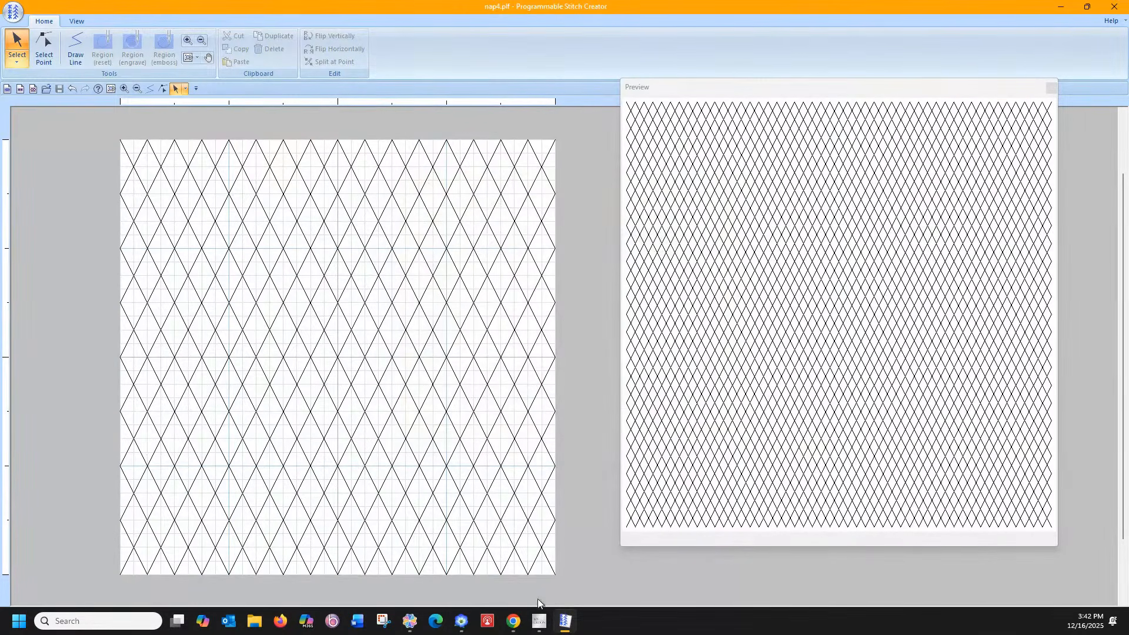
# - Switch to Layout & Editing, move the upper quilted background above the purple name, and apply the nap4 decorative fill to it
pyautogui.click(462, 621)
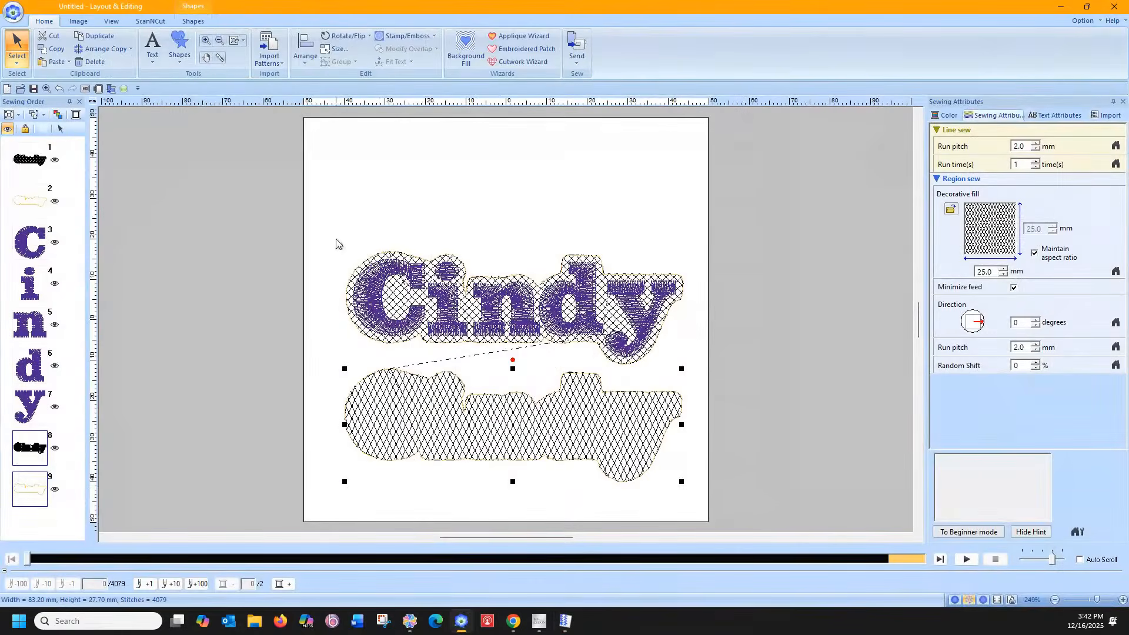
pyautogui.moveTo(360, 263)
pyautogui.mouseDown()
pyautogui.moveTo(398, 181)
pyautogui.moveTo(372, 151)
pyautogui.mouseUp()
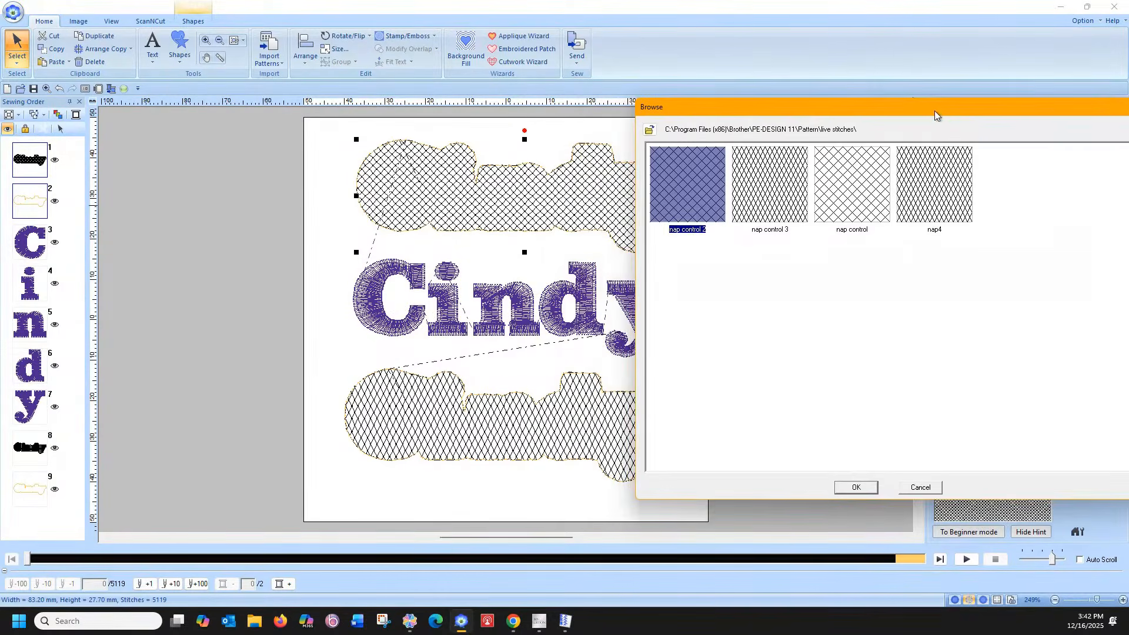
pyautogui.click(924, 201)
pyautogui.click(864, 488)
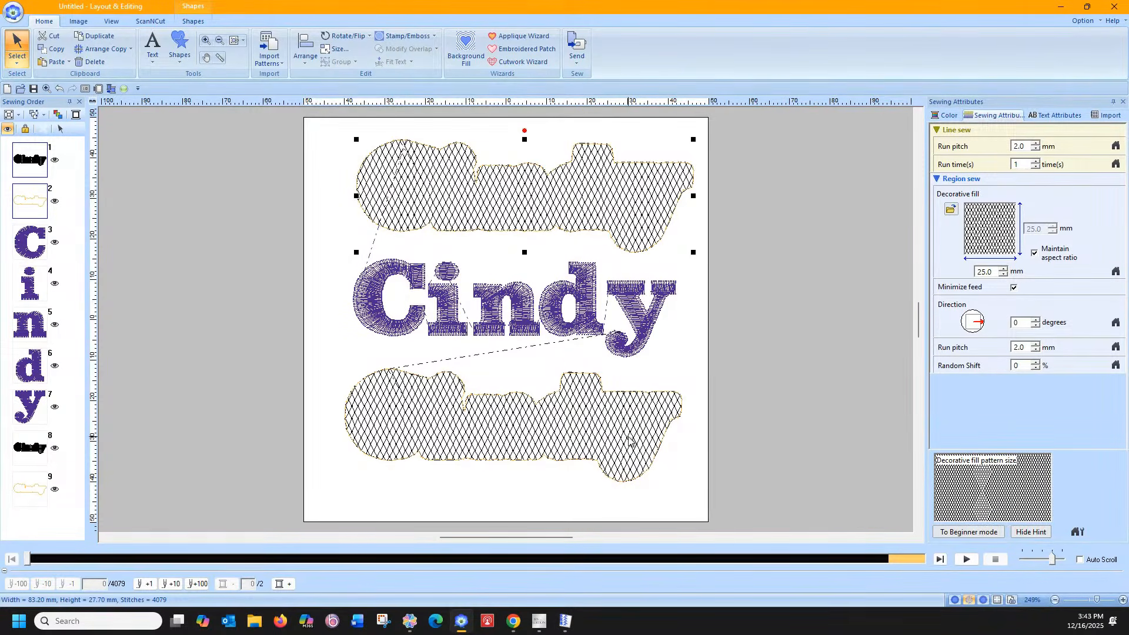
pyautogui.scroll(2, 628, 440)
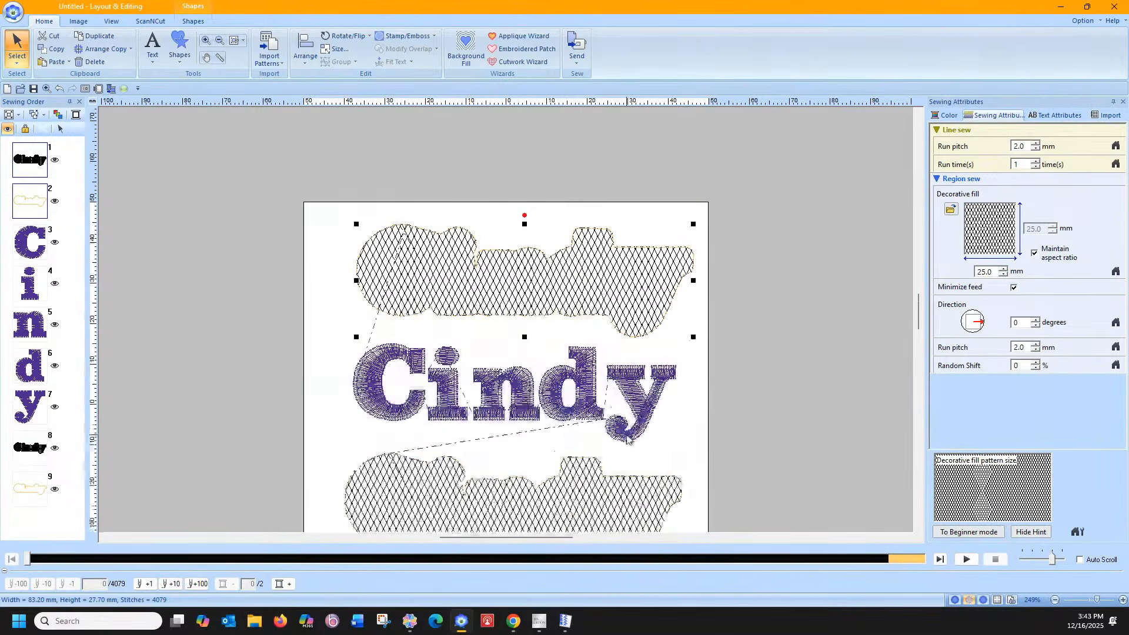
pyautogui.scroll(-2, 628, 440)
pyautogui.click(602, 440)
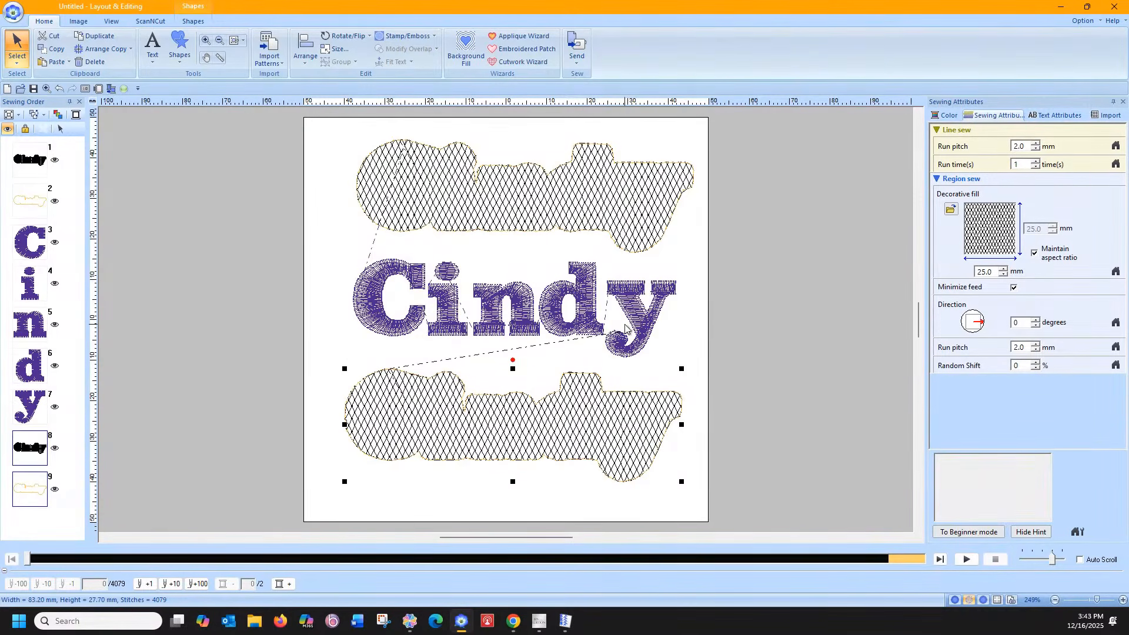
pyautogui.click(724, 294)
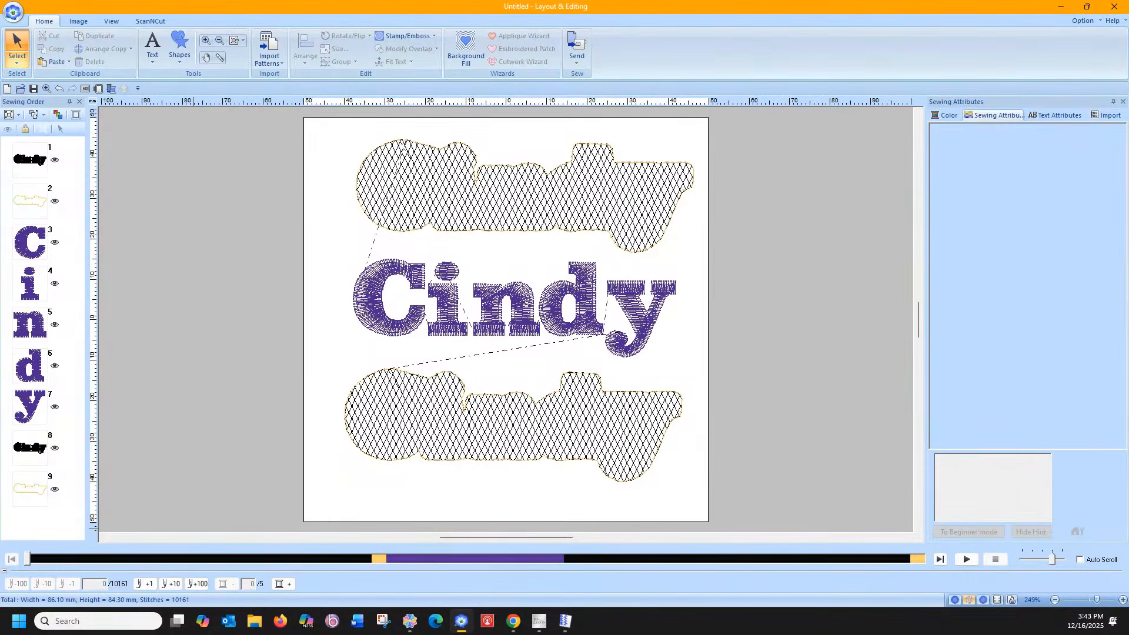
# - Open File Explorer beside the design and import Nap Control BES silver.pes into the layout
pyautogui.press('super+e')
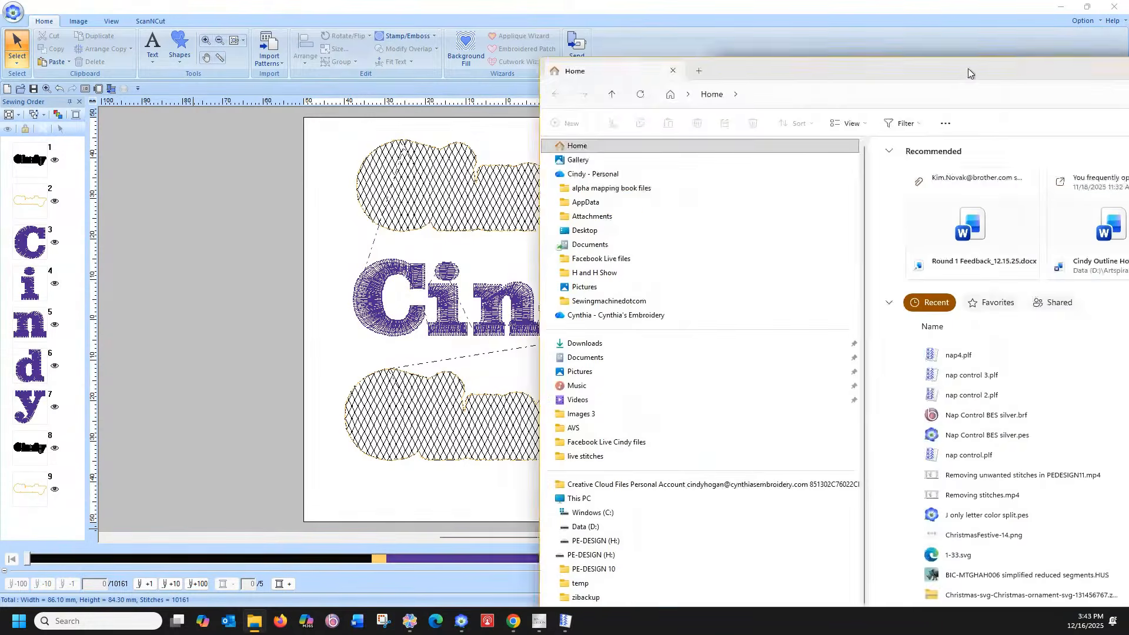
pyautogui.moveTo(968, 68); pyautogui.dragTo(700, 67)
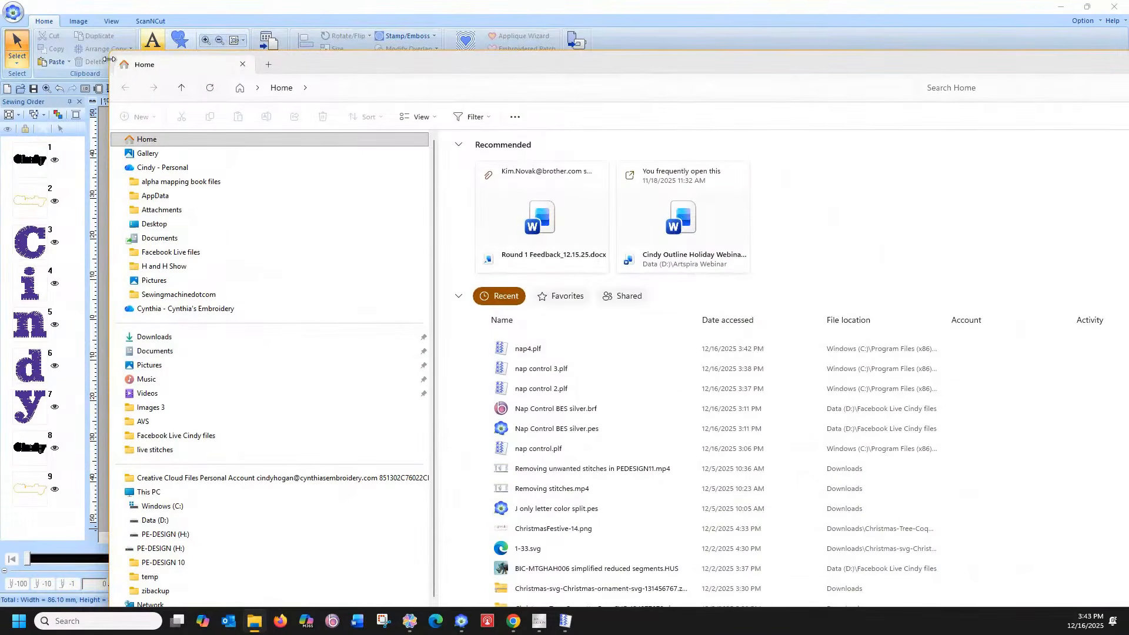
pyautogui.moveTo(110, 116); pyautogui.dragTo(712, 137)
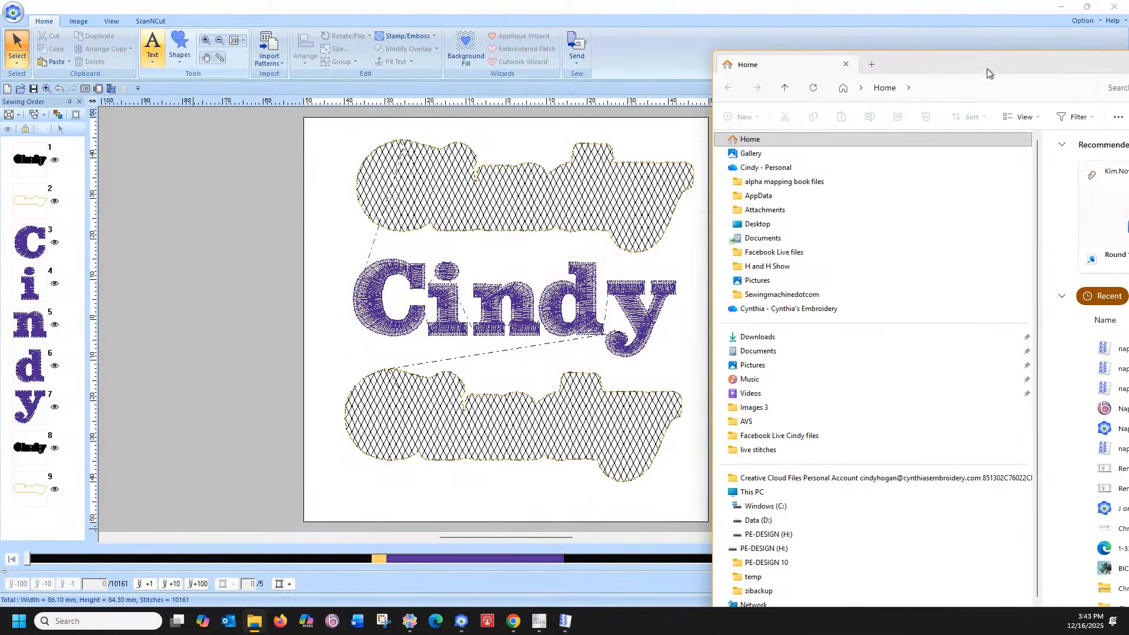
pyautogui.moveTo(989, 65); pyautogui.dragTo(885, 15)
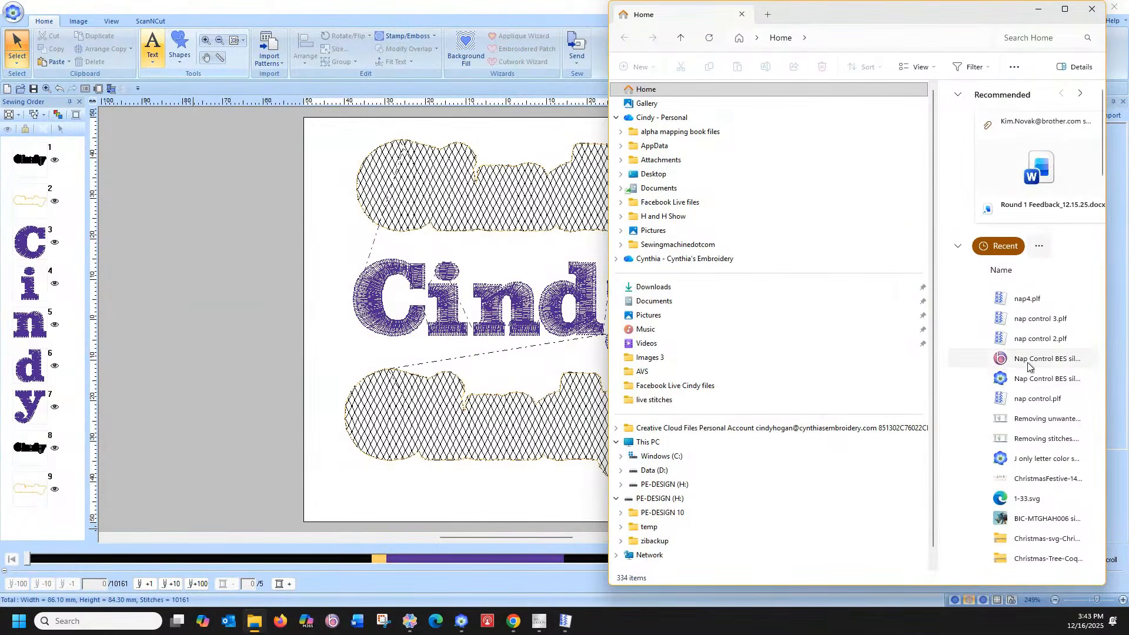
pyautogui.click(1001, 383)
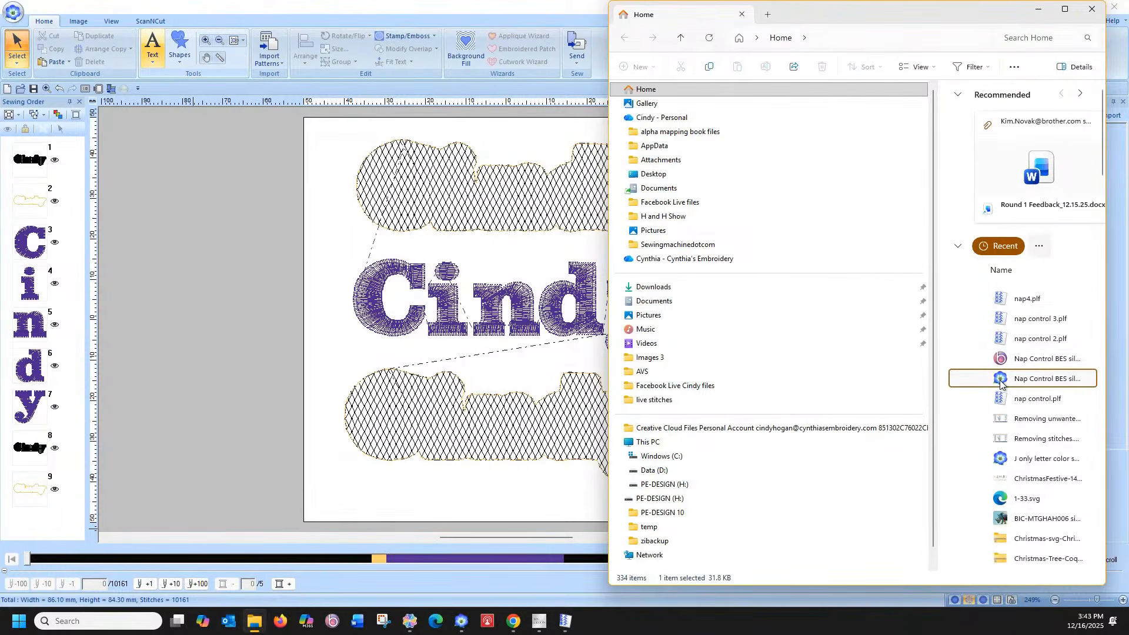
pyautogui.moveTo(935, 380); pyautogui.dragTo(270, 345)
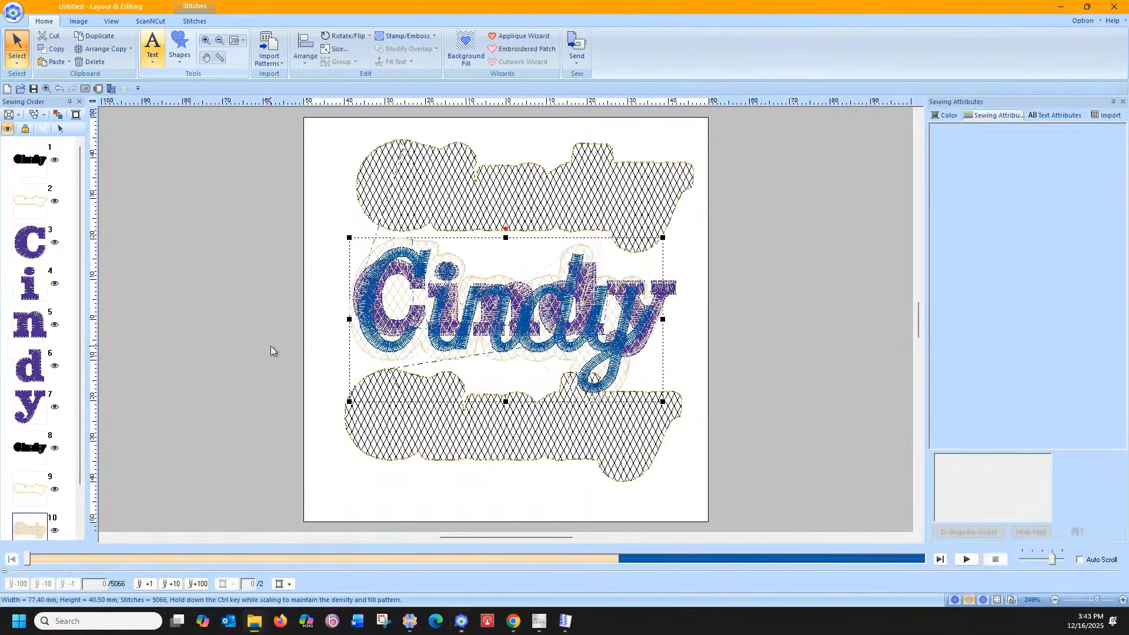
# - Delete the purple lettering and move the imported blue script design into its place between the two quilted backgrounds
pyautogui.moveTo(557, 295); pyautogui.dragTo(874, 306)
pyautogui.moveTo(553, 538); pyautogui.dragTo(594, 539)
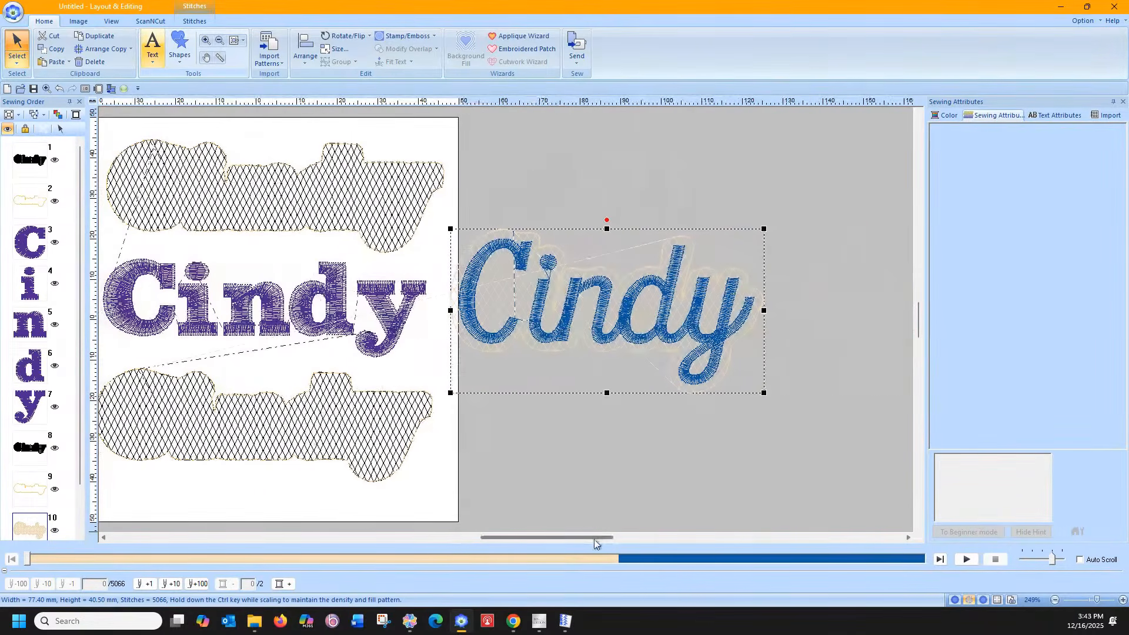
pyautogui.moveTo(520, 318); pyautogui.dragTo(455, 288)
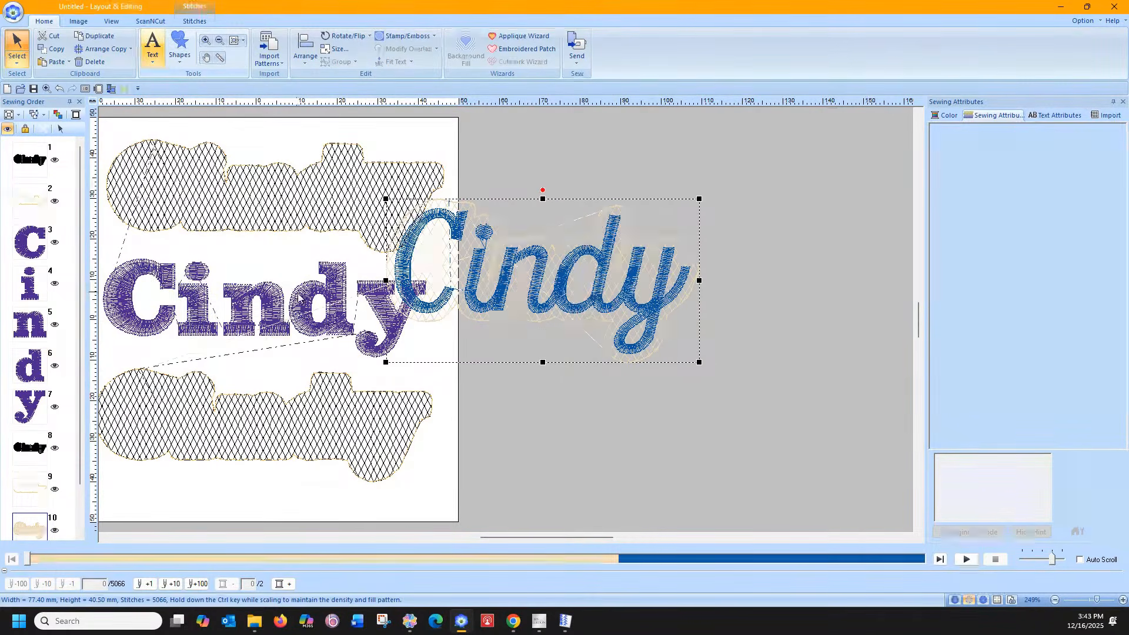
pyautogui.click(299, 295)
pyautogui.press('Delete')
pyautogui.moveTo(425, 280); pyautogui.dragTo(224, 302)
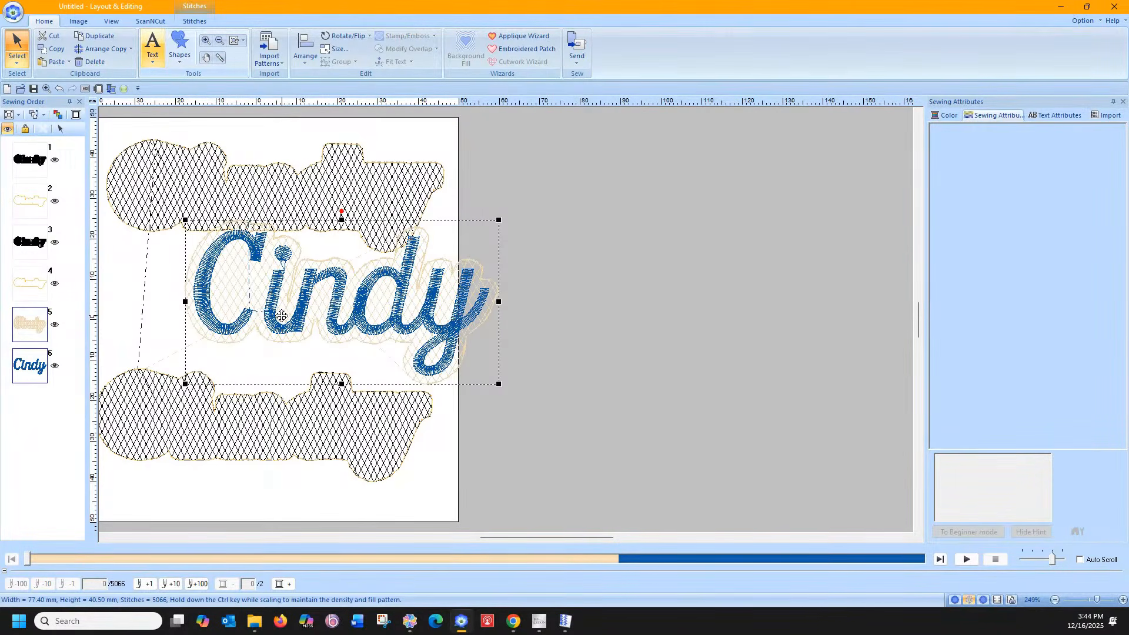
# - Simulate the stitching of the imported script design and move the design off the page beside the backgrounds
pyautogui.moveTo(28, 560)
pyautogui.mouseDown()
pyautogui.moveTo(213, 591)
pyautogui.moveTo(500, 594)
pyautogui.mouseUp()
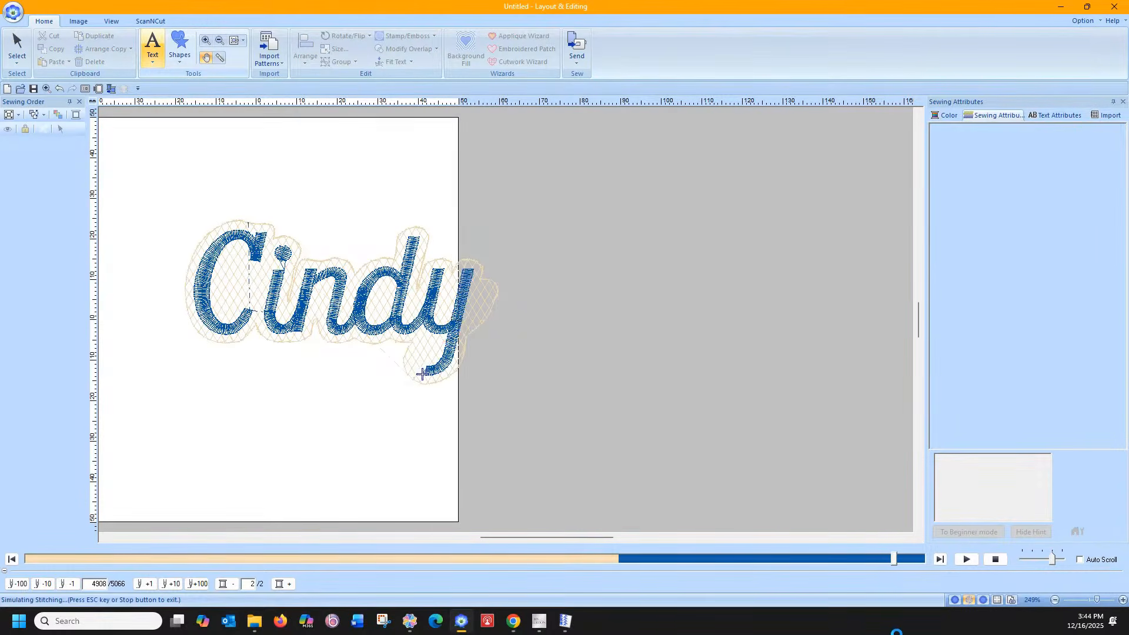
pyautogui.click(1001, 562)
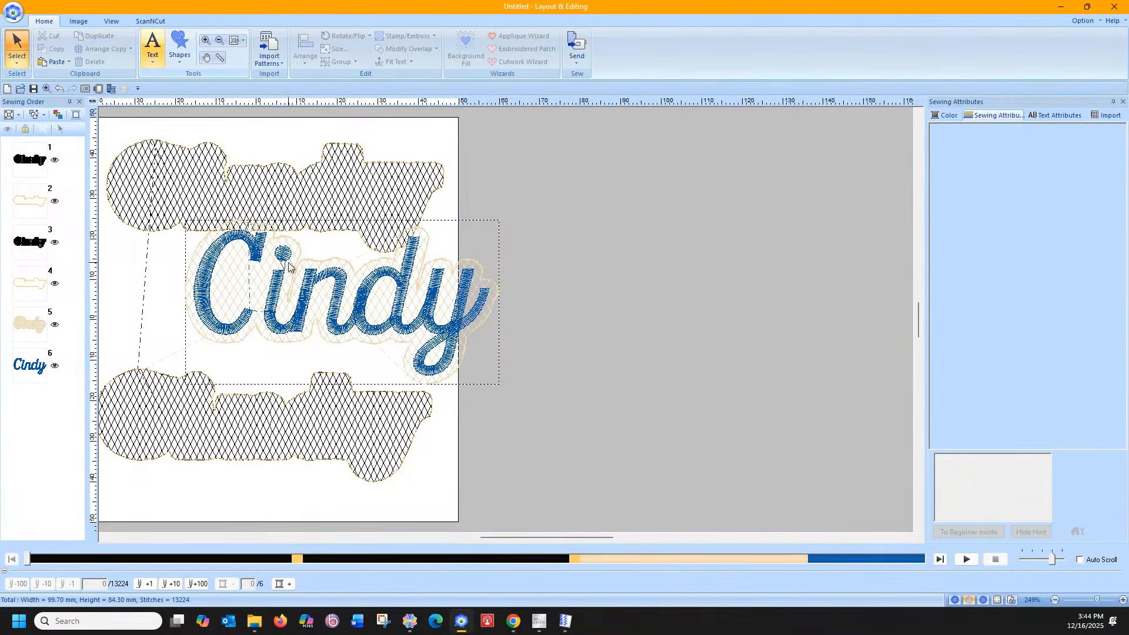
pyautogui.moveTo(305, 272); pyautogui.dragTo(625, 284)
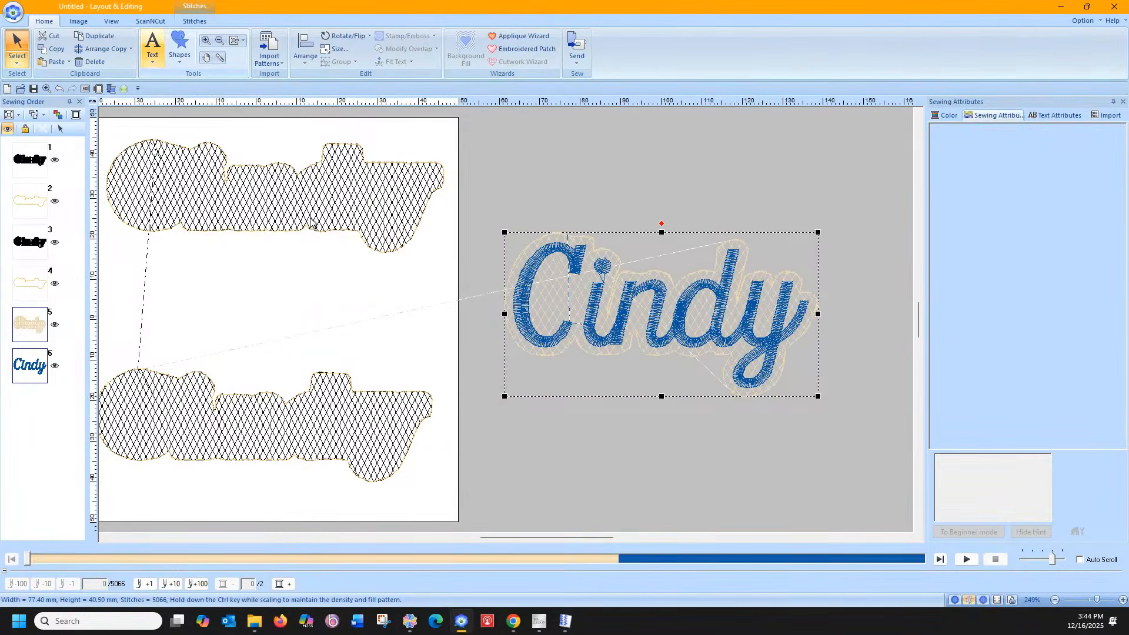
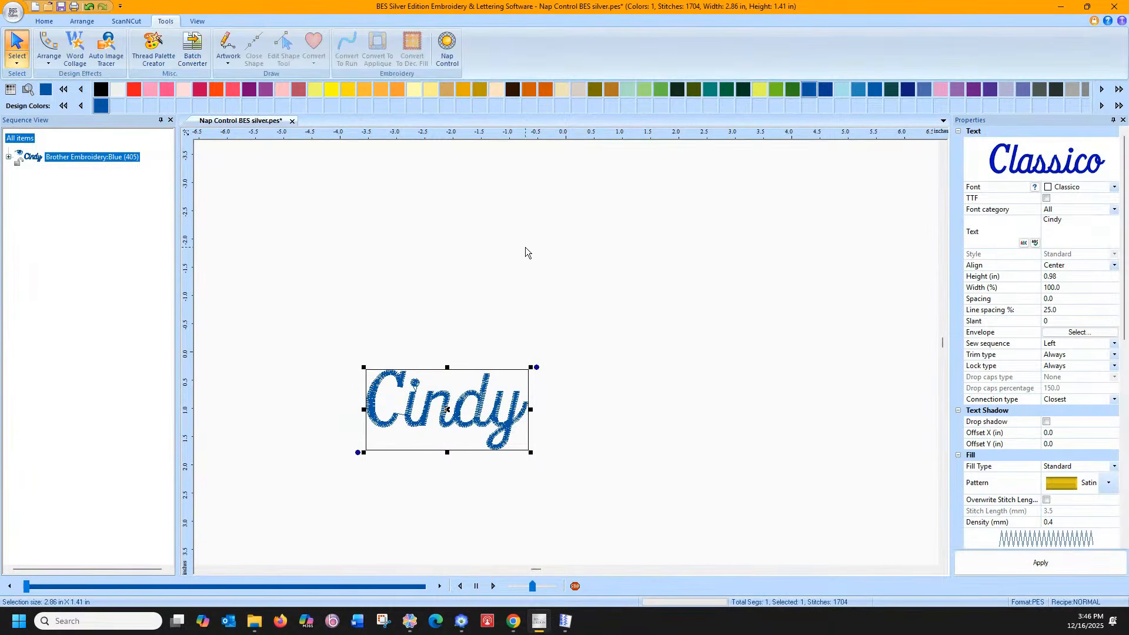
# - In BES Silver Edition, apply Nap Control with a finishing run to the script name and choose Nap Pattern 01 as its fill
pyautogui.click(446, 47)
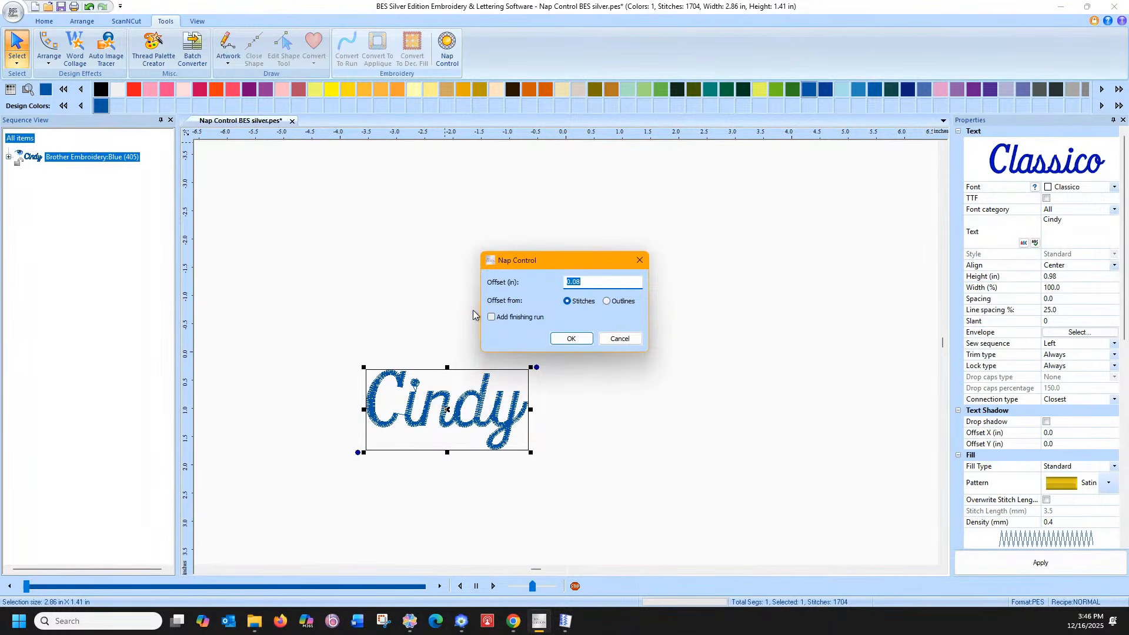
pyautogui.click(491, 317)
pyautogui.click(571, 339)
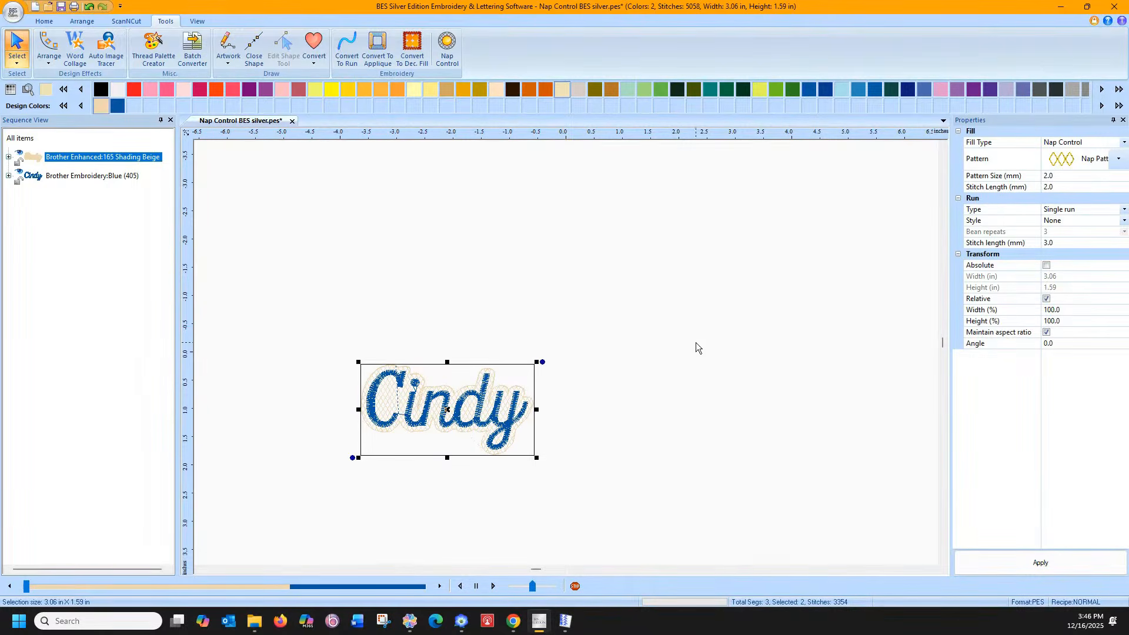
pyautogui.click(1116, 160)
pyautogui.click(1106, 183)
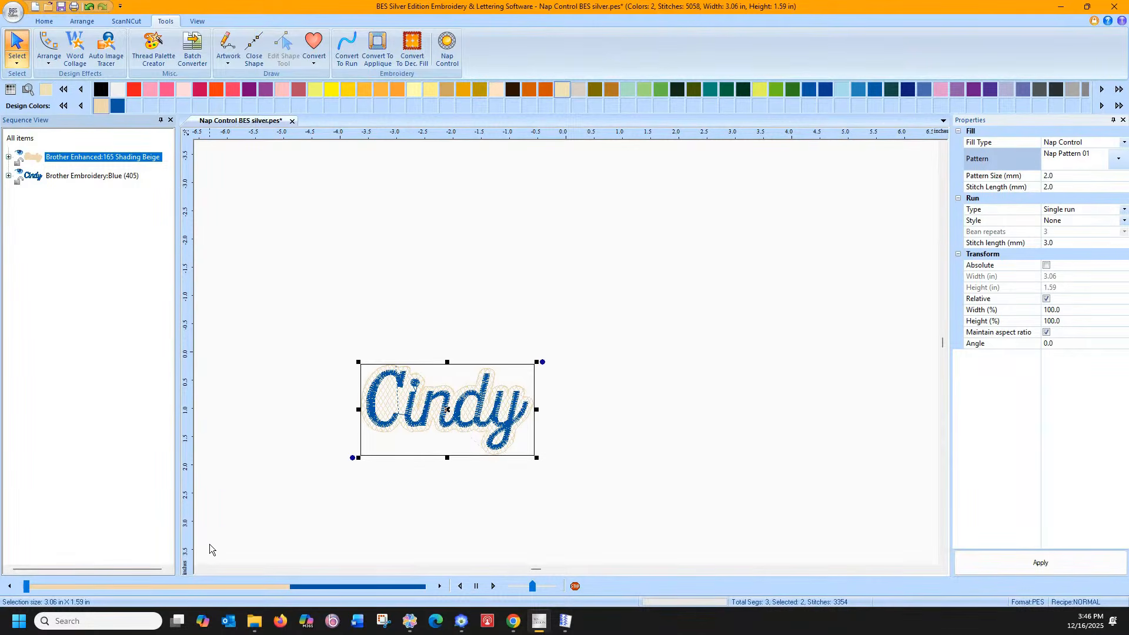
# - Search the computer for BES, launch Pacesetter BES4 Dream Edition and create a new design
pyautogui.click(112, 623)
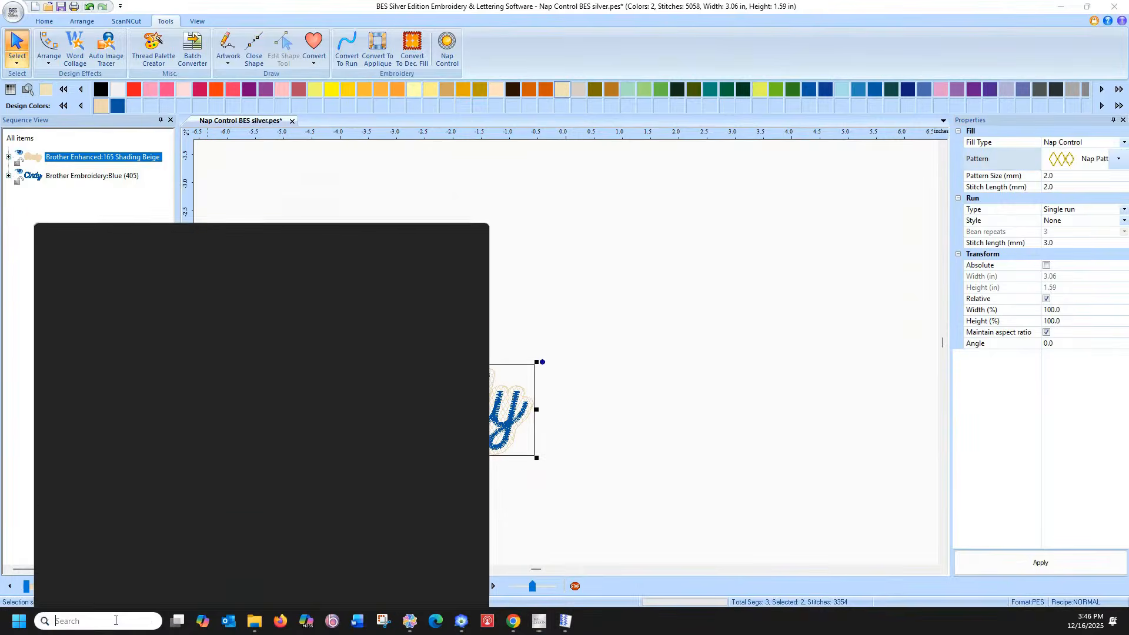
pyautogui.write('BES')
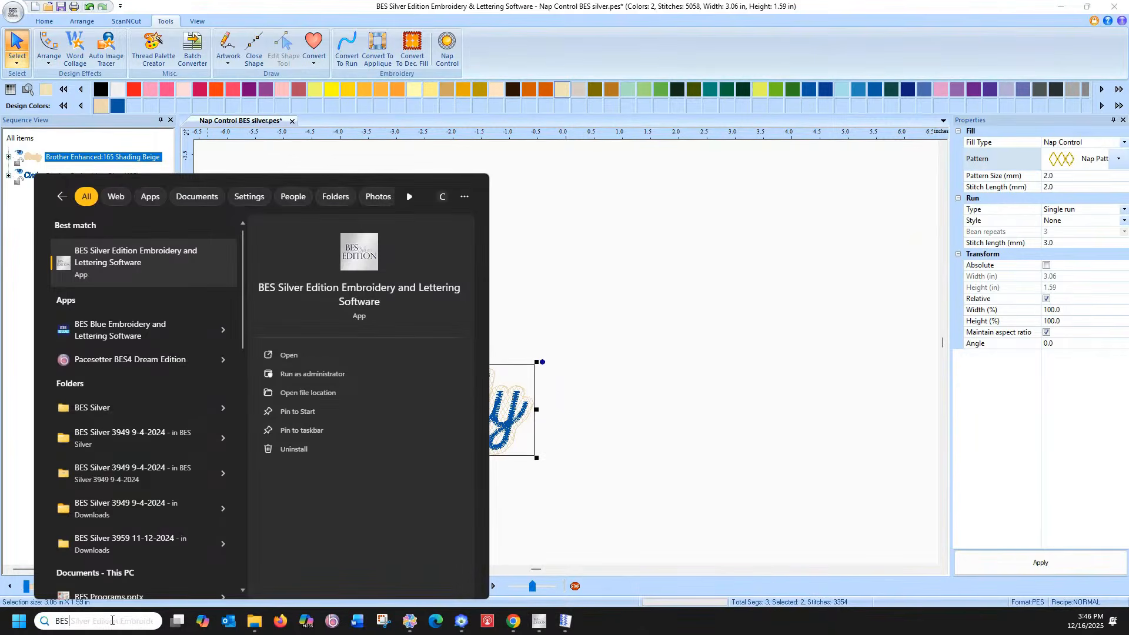
pyautogui.press('Escape')
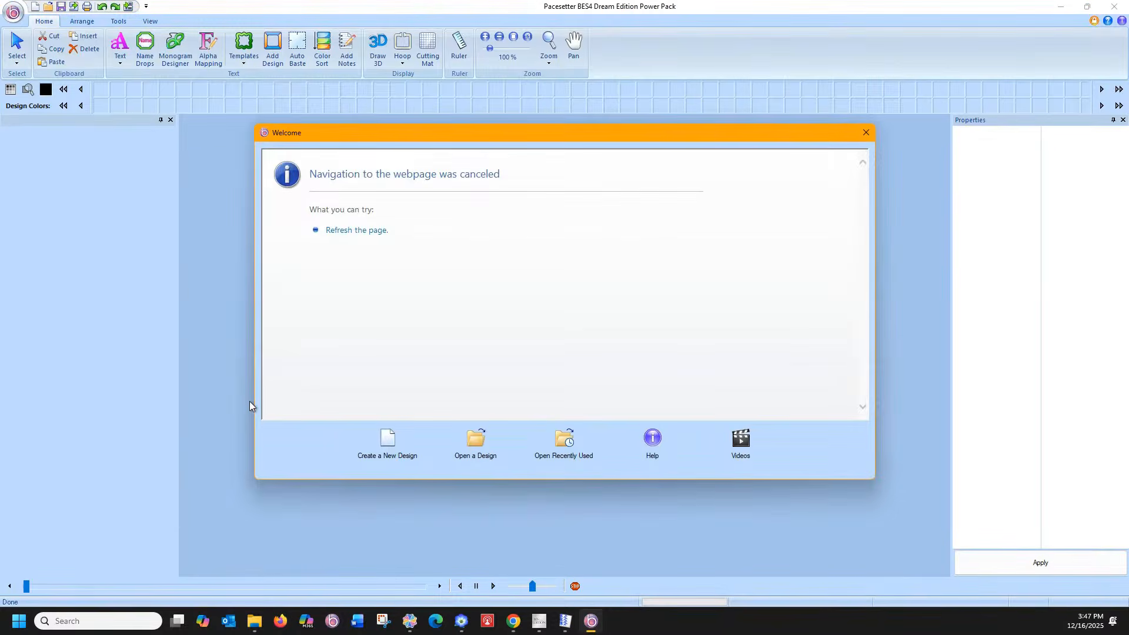
pyautogui.click(387, 443)
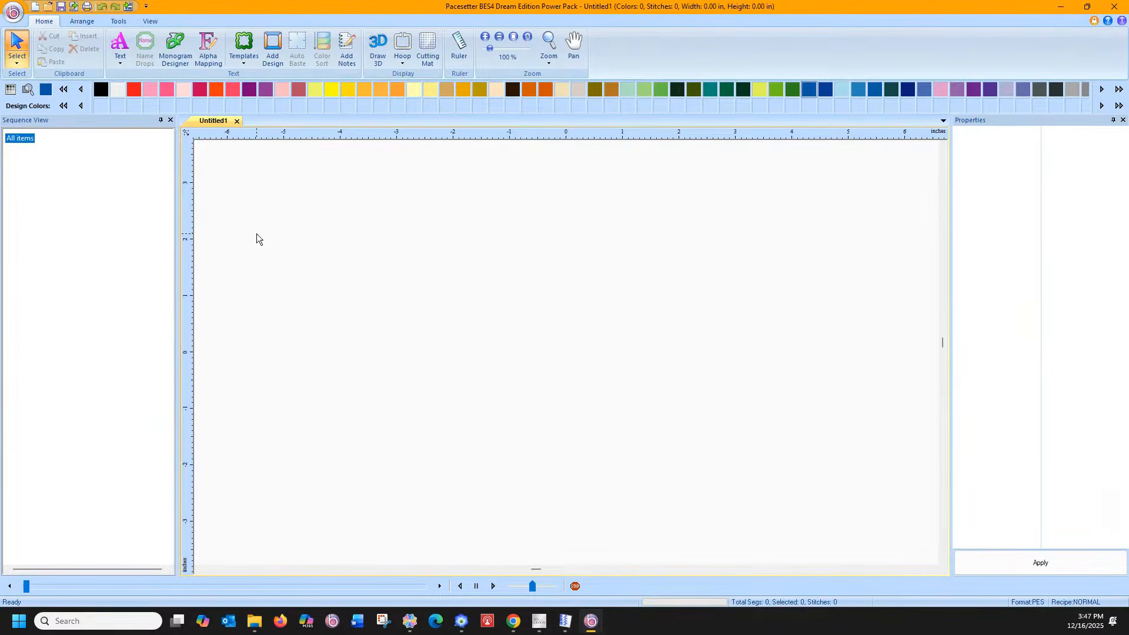
# - Add normal text with the first name to the left of the design's centre and generate its stitches
pyautogui.click(120, 53)
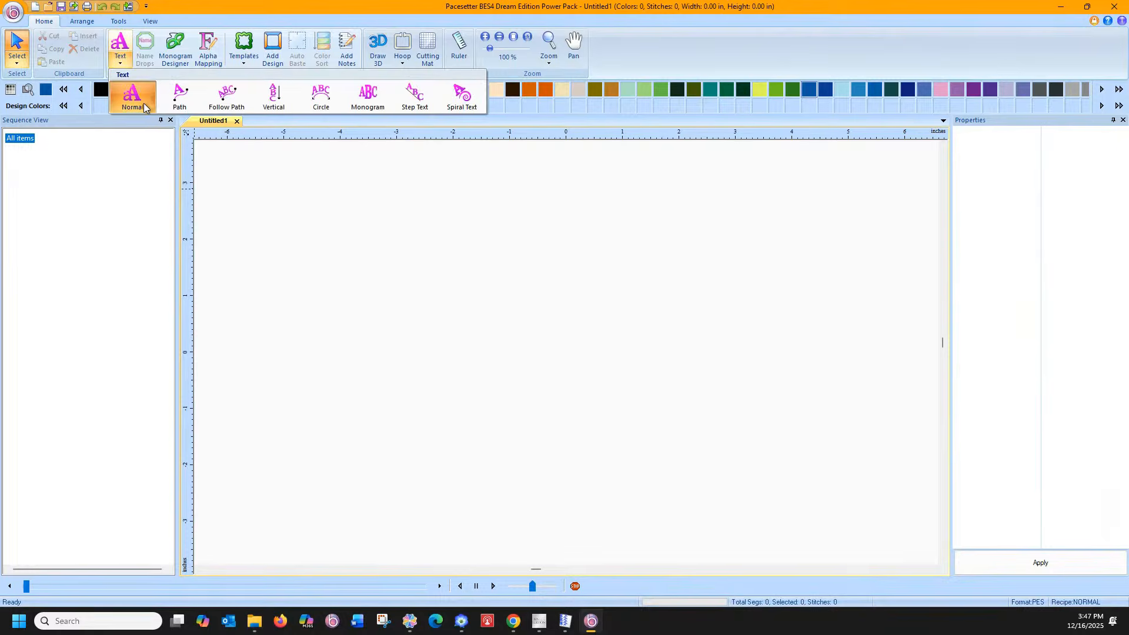
pyautogui.click(145, 108)
pyautogui.click(388, 348)
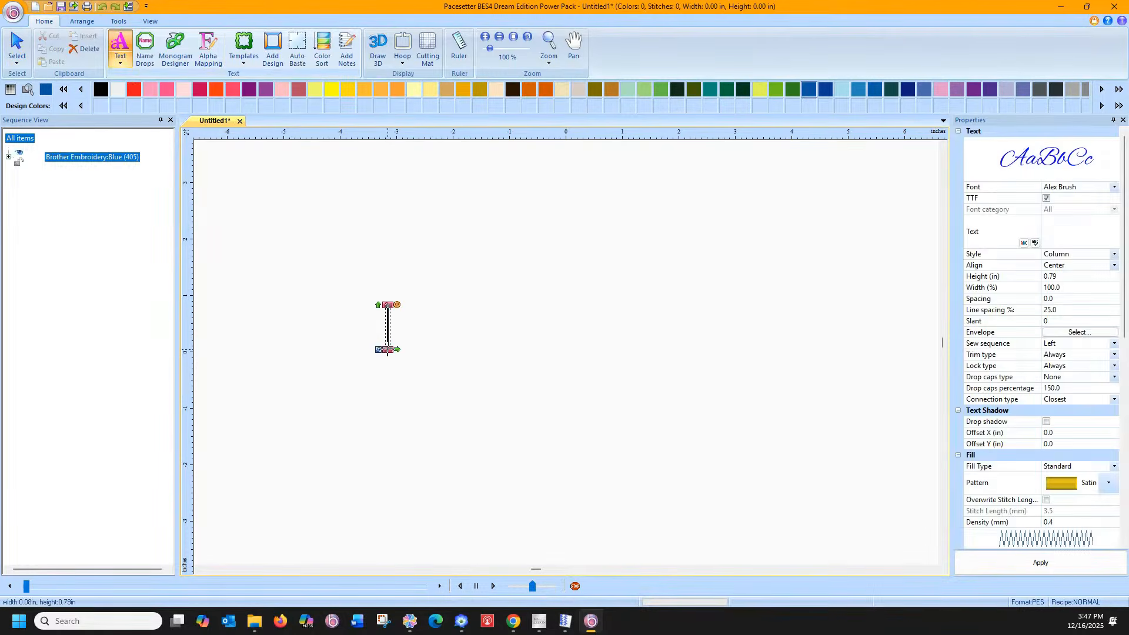
pyautogui.write('Ci')
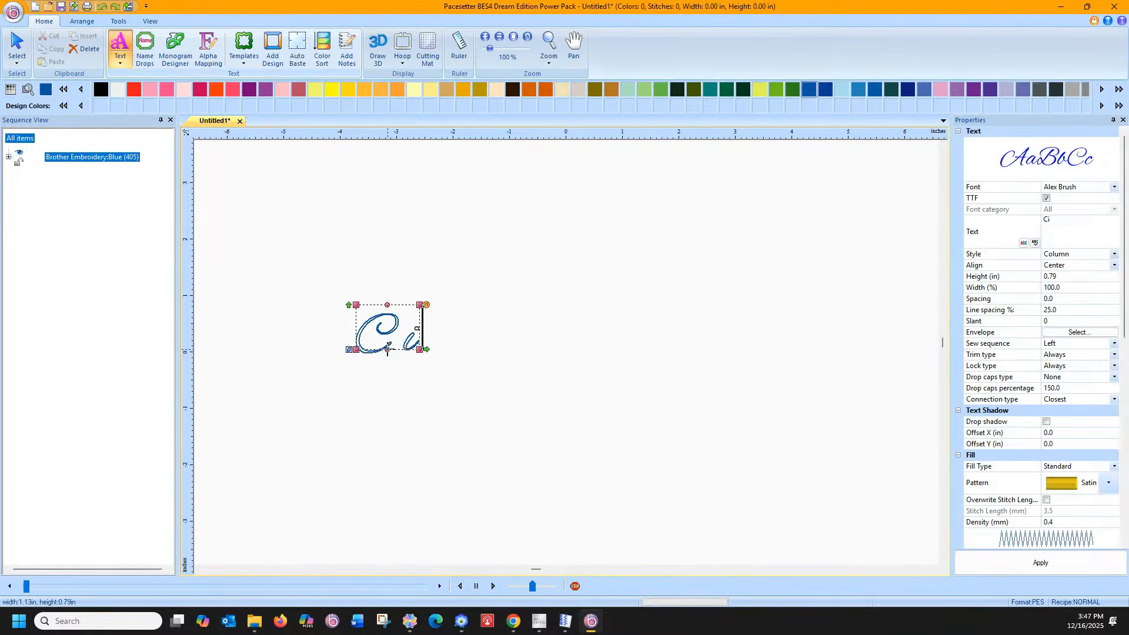
pyautogui.write('ndy')
pyautogui.press('Return')
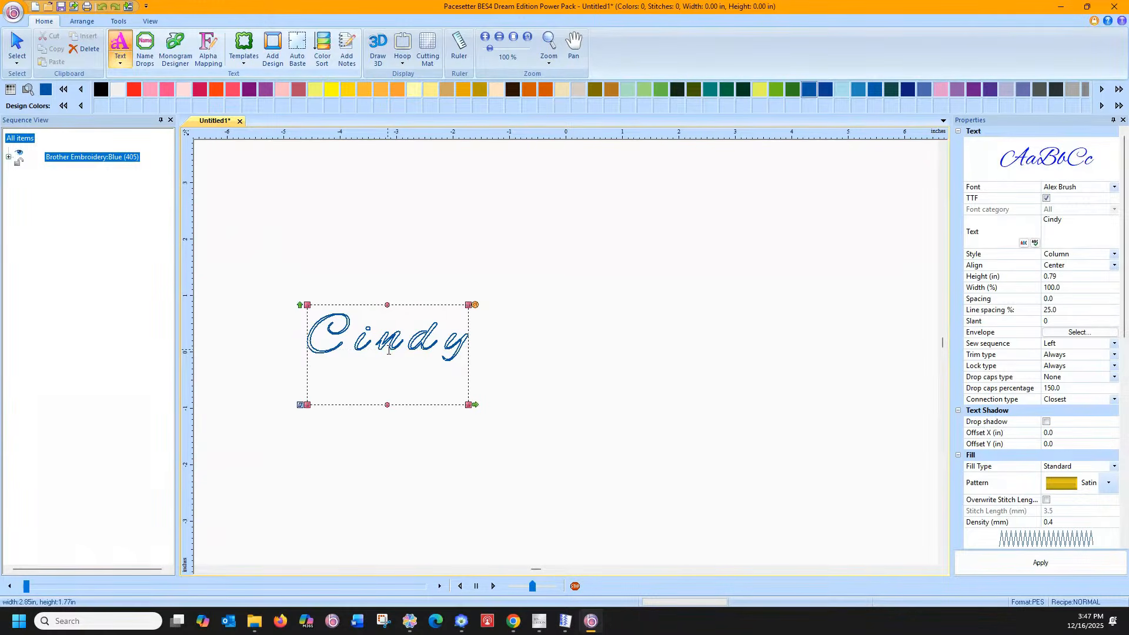
pyautogui.press('BackSpace')
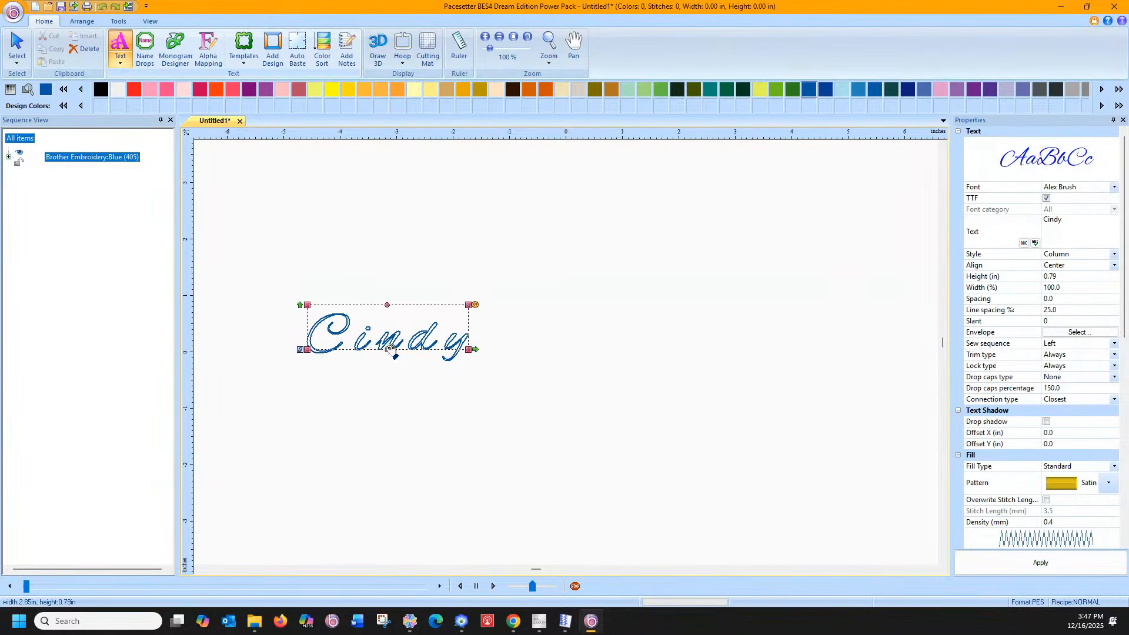
pyautogui.click(537, 323)
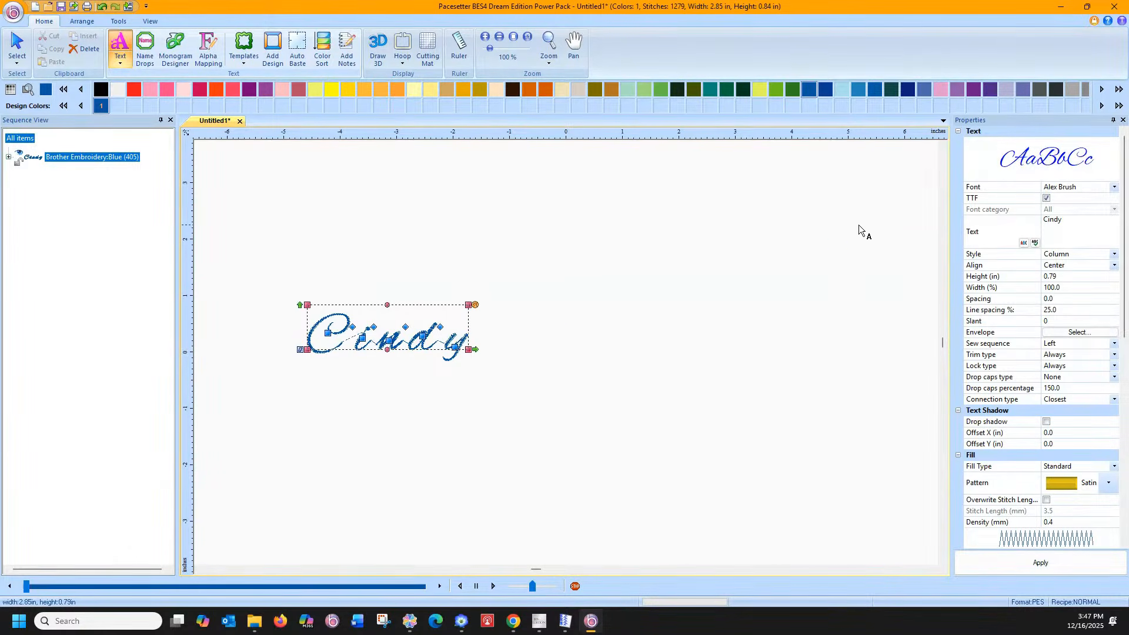
# - Turn off TTF for the name text and apply the Adelaide embroidery font
pyautogui.click(1047, 199)
pyautogui.click(1113, 187)
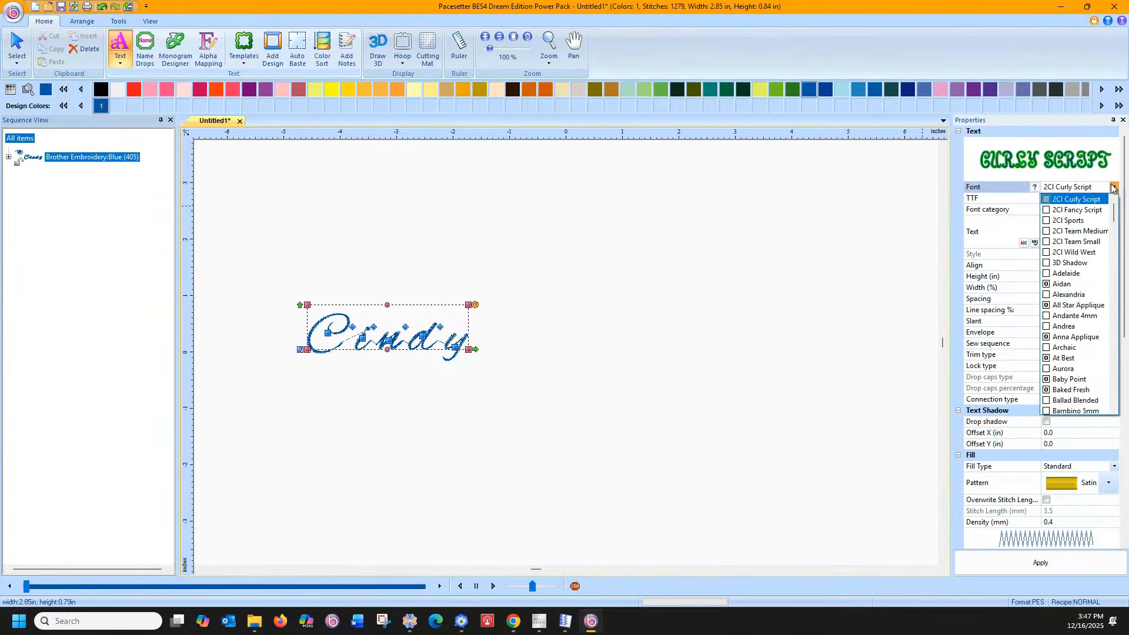
pyautogui.click(1066, 274)
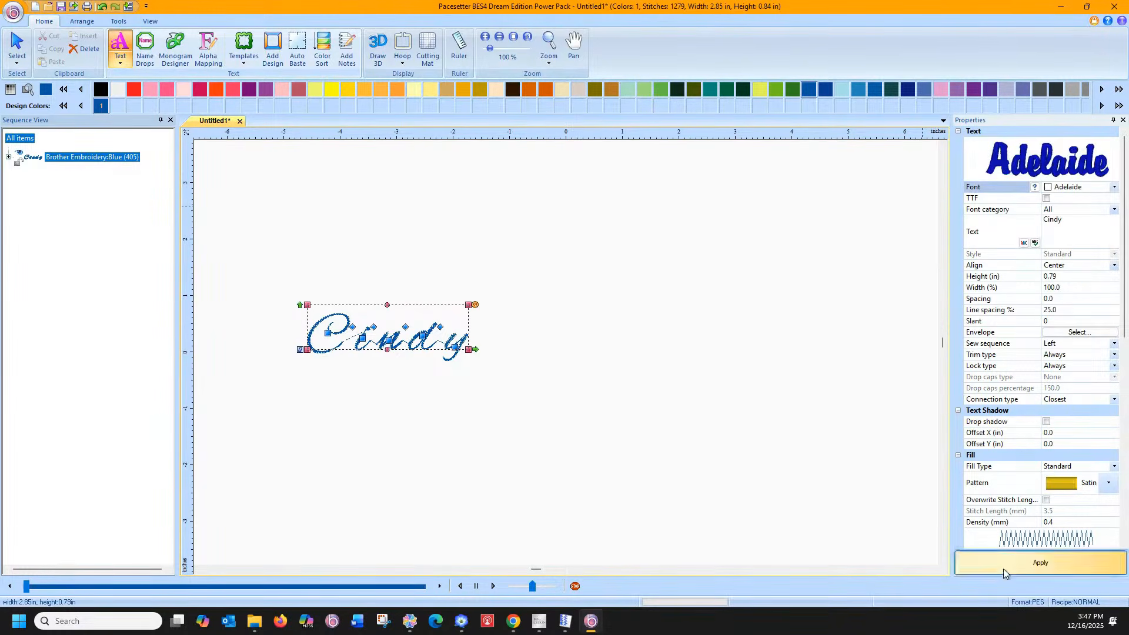
pyautogui.click(1004, 573)
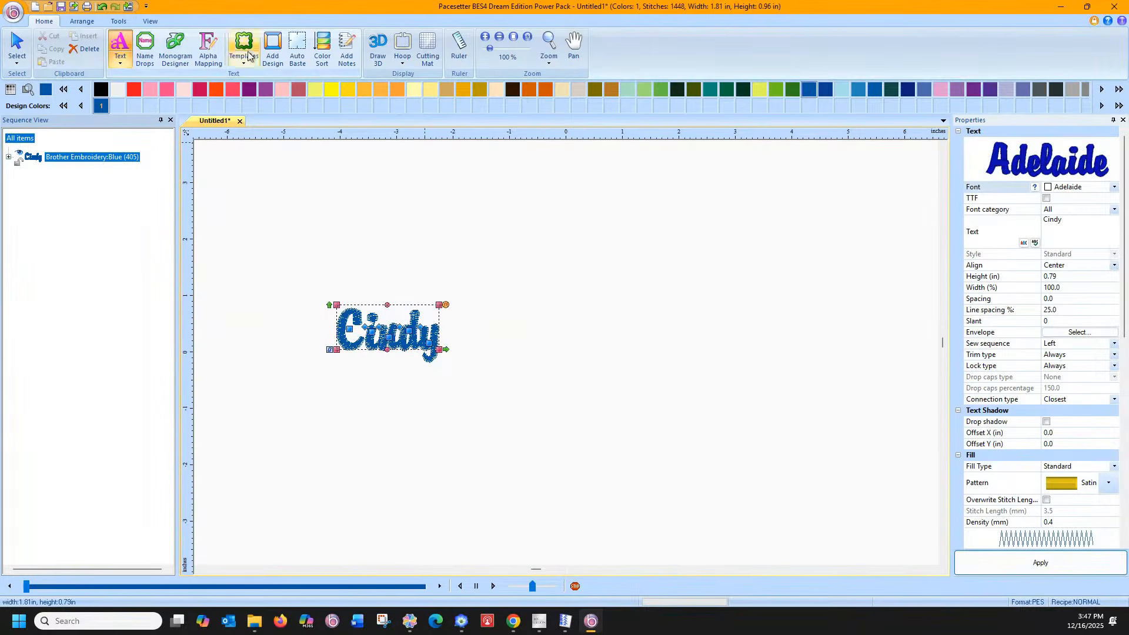
# - Apply Nap Control to the name with a 0.08 in offset from the stitches and no finishing run, and check it up close
pyautogui.click(125, 22)
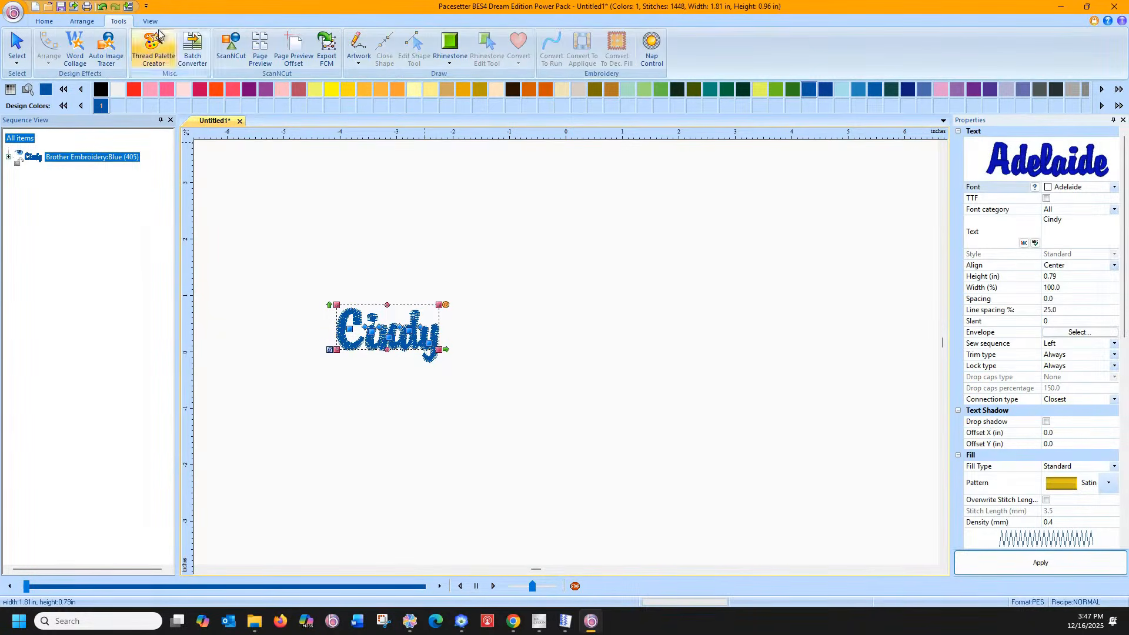
pyautogui.click(653, 47)
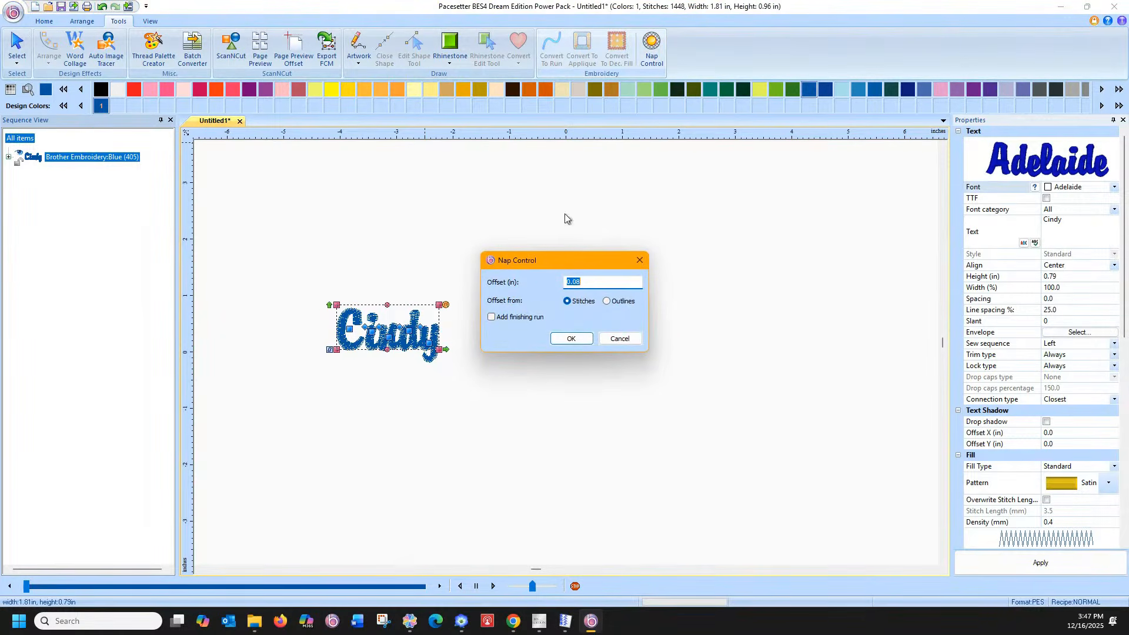
pyautogui.click(579, 343)
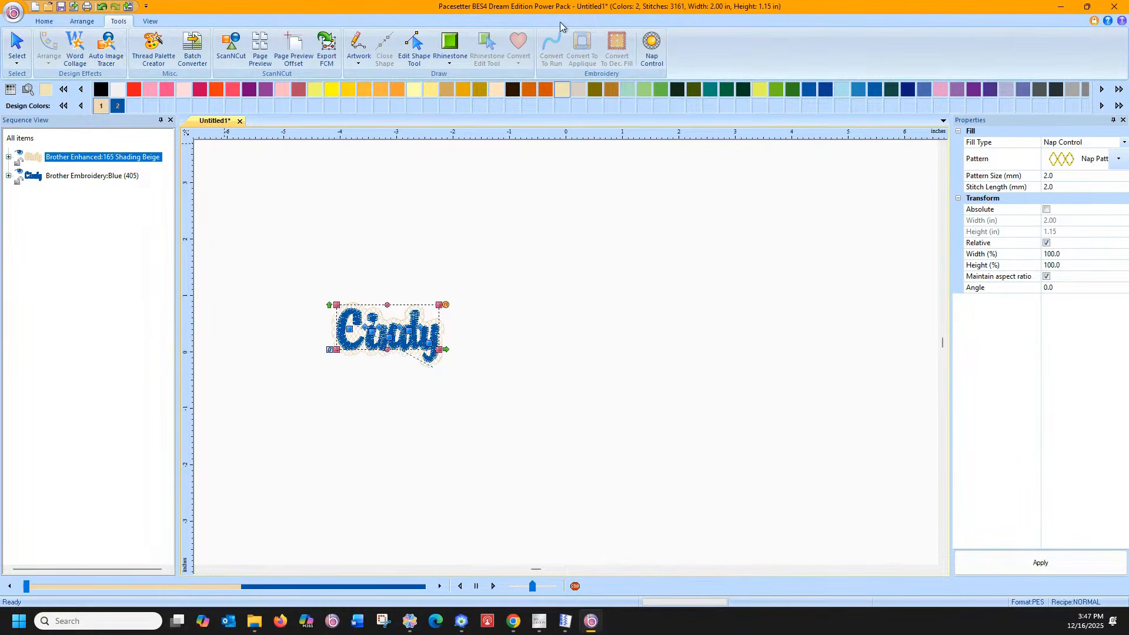
pyautogui.click(45, 23)
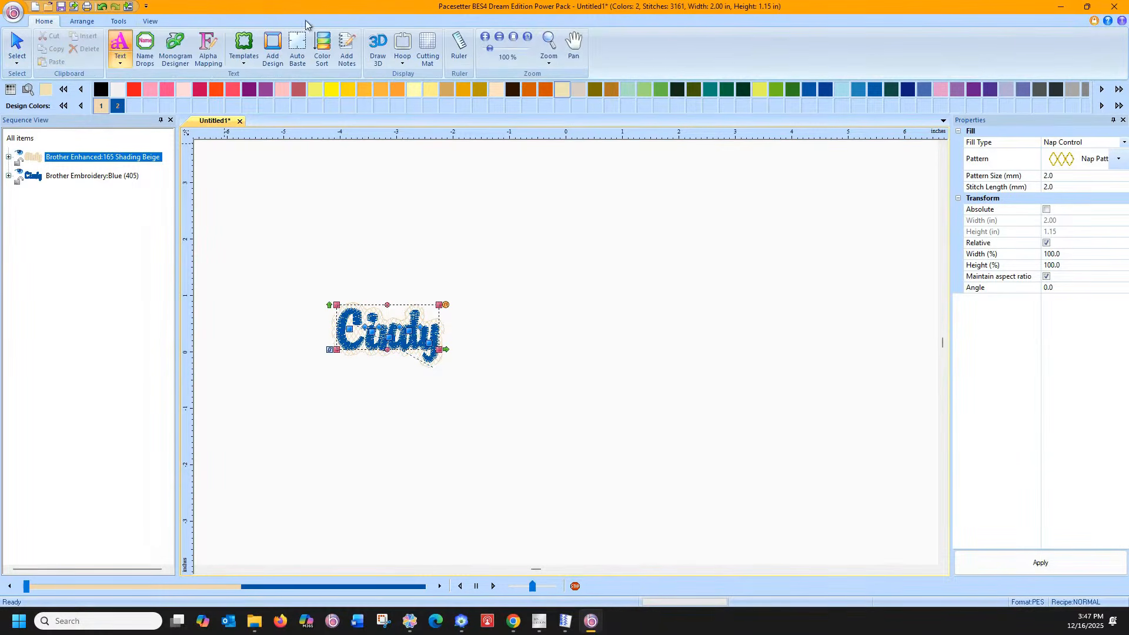
pyautogui.click(515, 39)
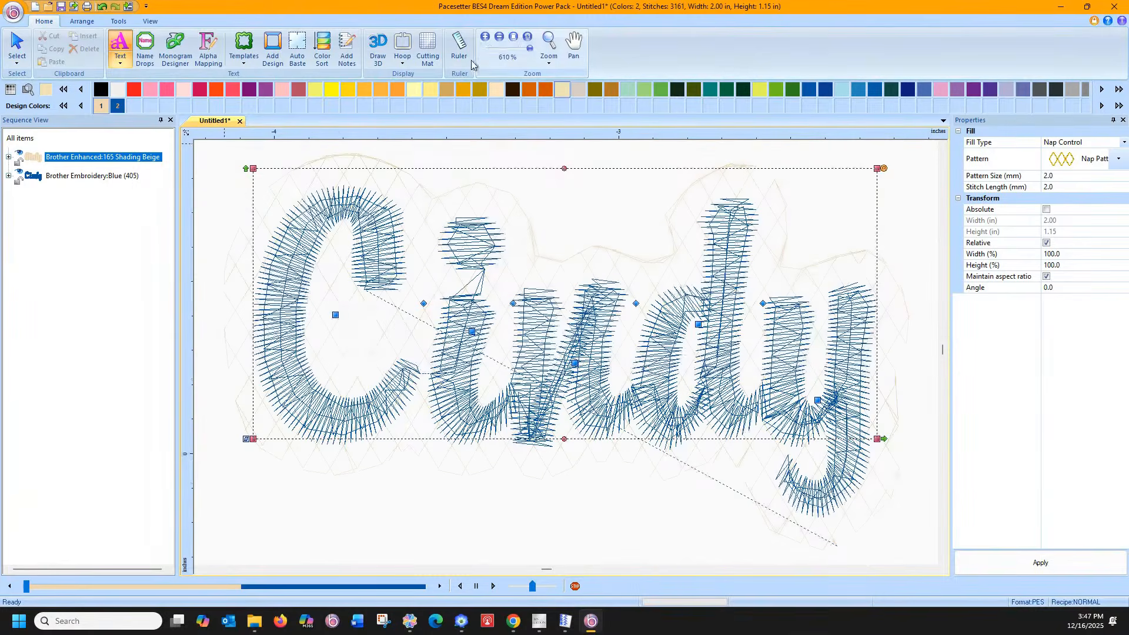
# - Undo the nap-control background and select the name as an object
pyautogui.click(104, 7)
pyautogui.click(302, 234)
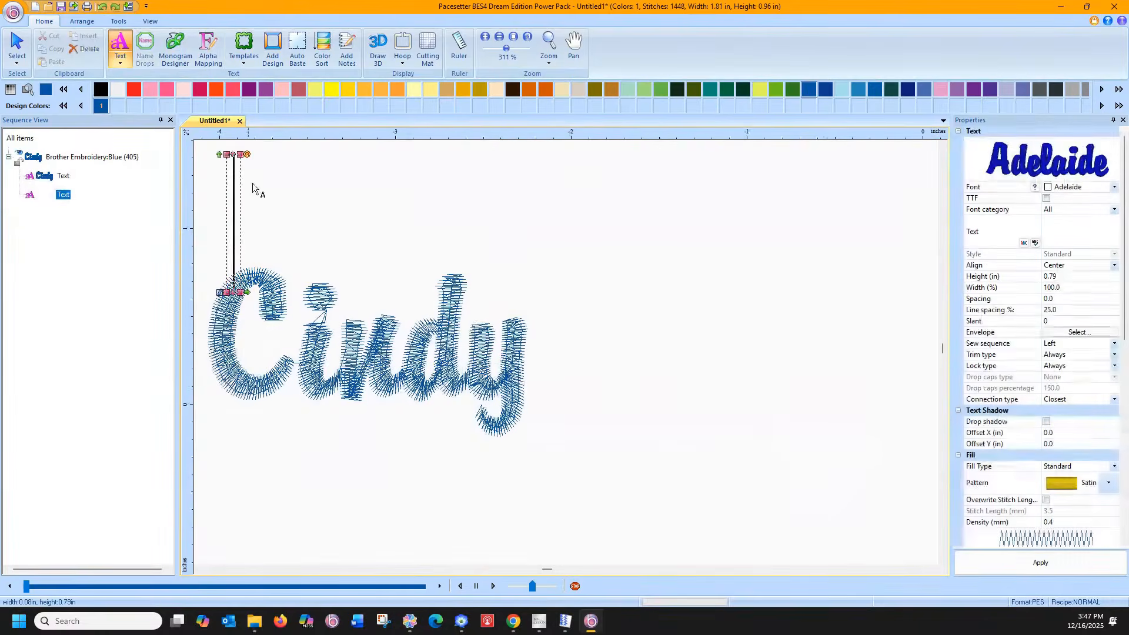
pyautogui.click(18, 46)
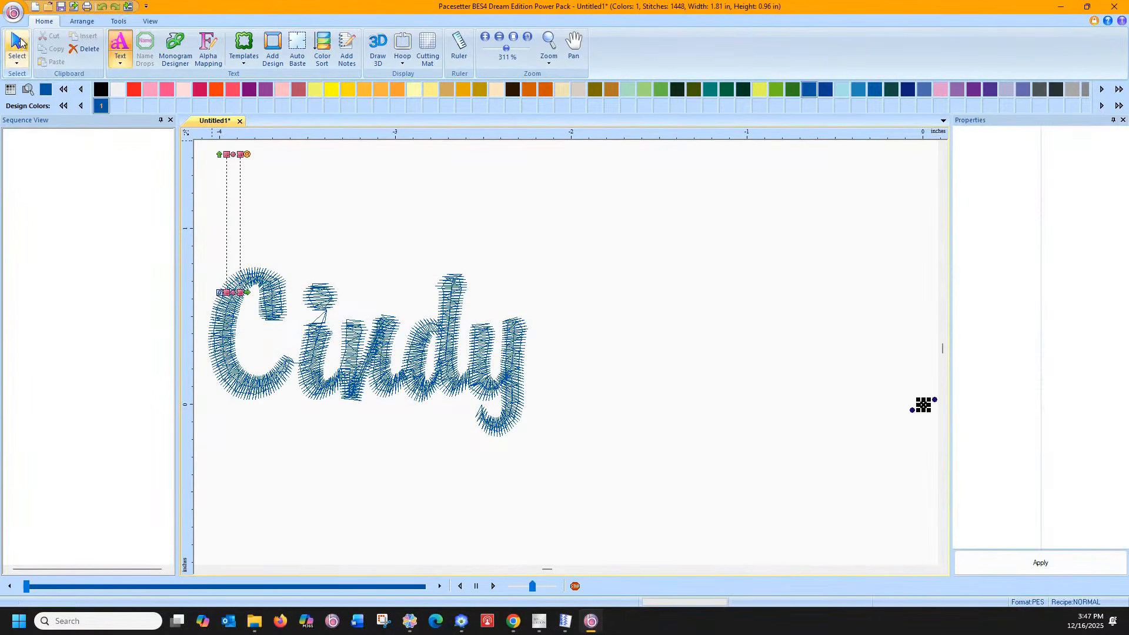
pyautogui.click(240, 287)
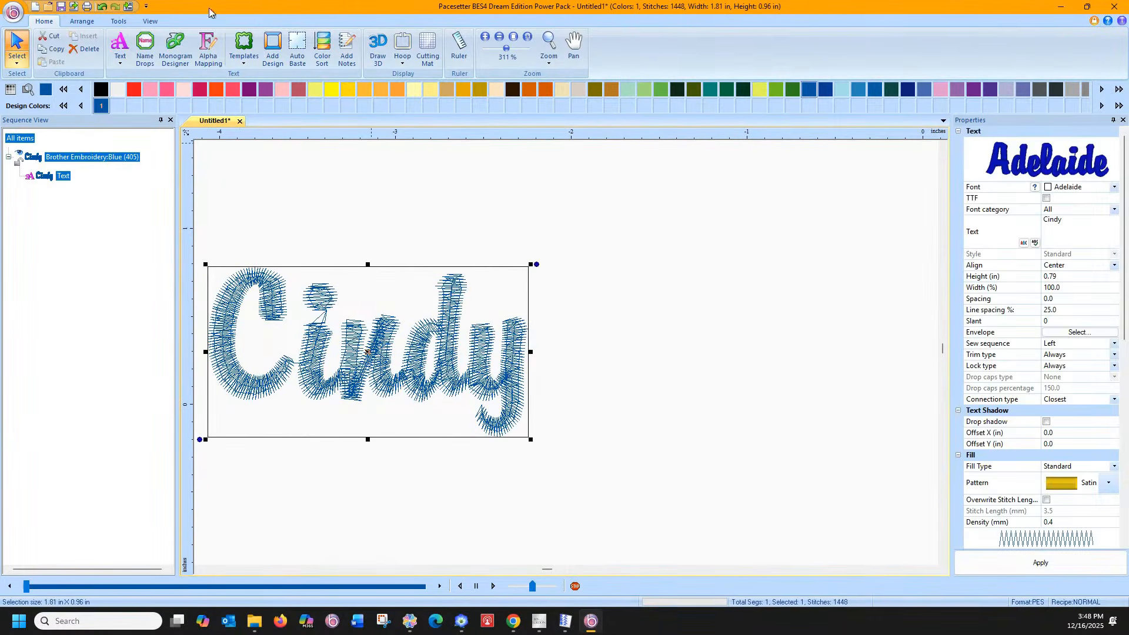
# - Apply Nap Control to the name with a 0.08 in offset from the stitches and a finishing run
pyautogui.click(125, 21)
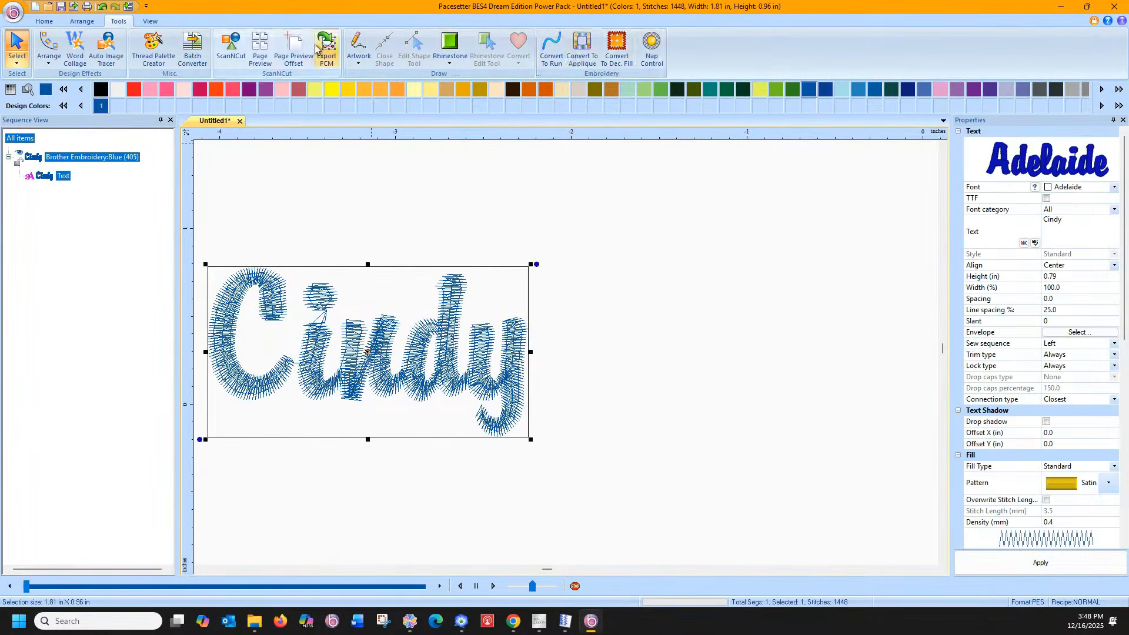
pyautogui.click(652, 48)
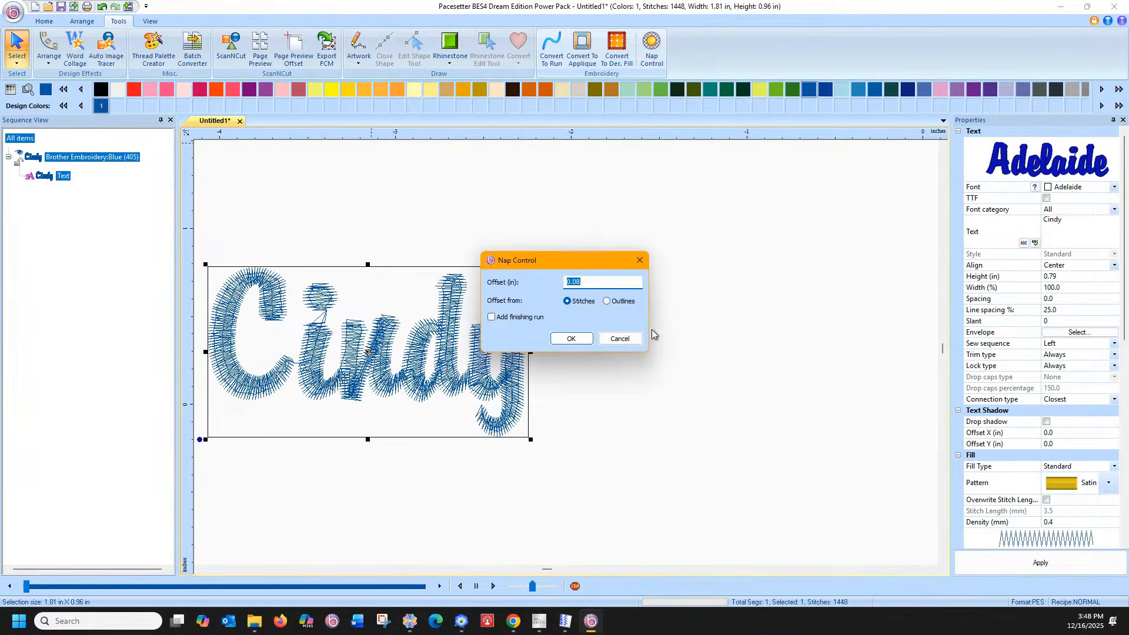
pyautogui.click(492, 317)
pyautogui.click(569, 339)
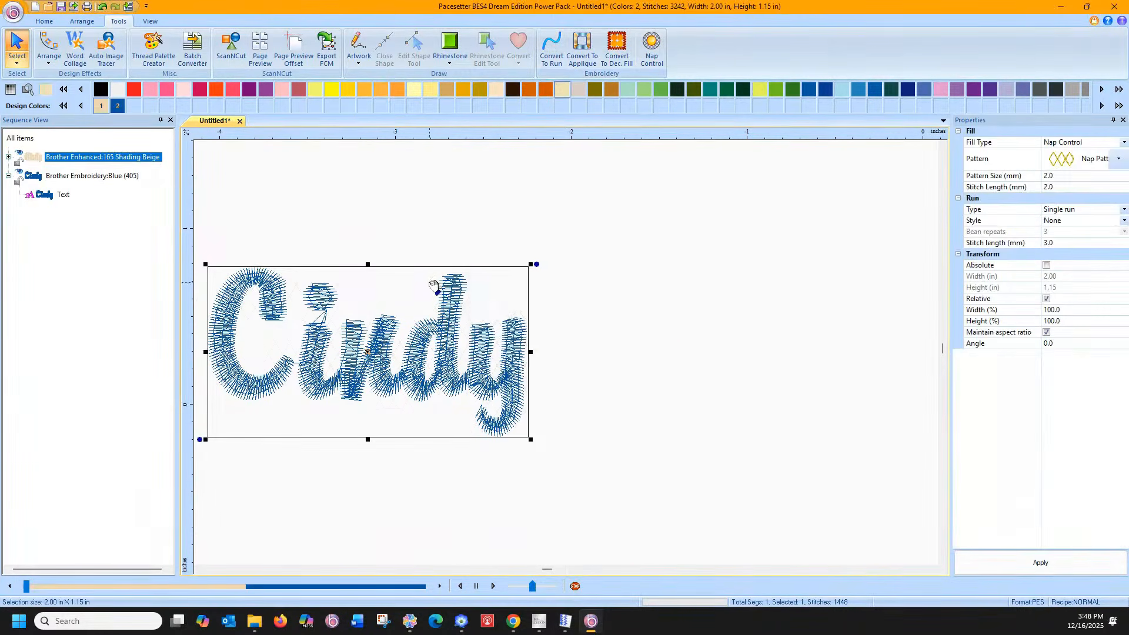
# - Move the nap-control background clear of the name to its right and delete it
pyautogui.moveTo(488, 290); pyautogui.dragTo(659, 284)
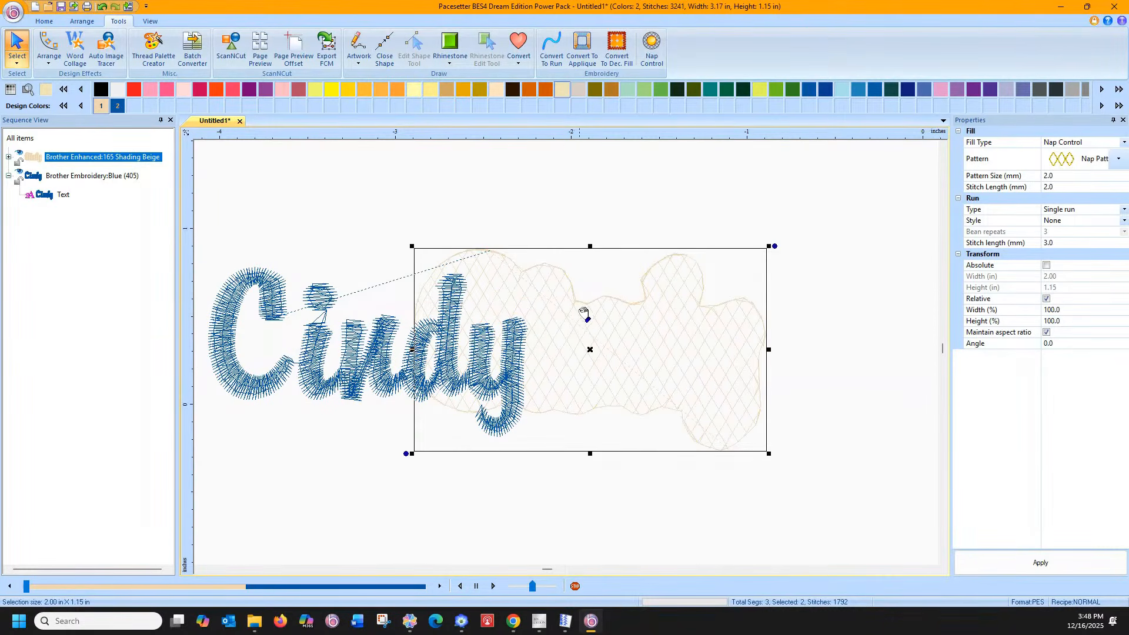
pyautogui.moveTo(582, 312); pyautogui.dragTo(701, 307)
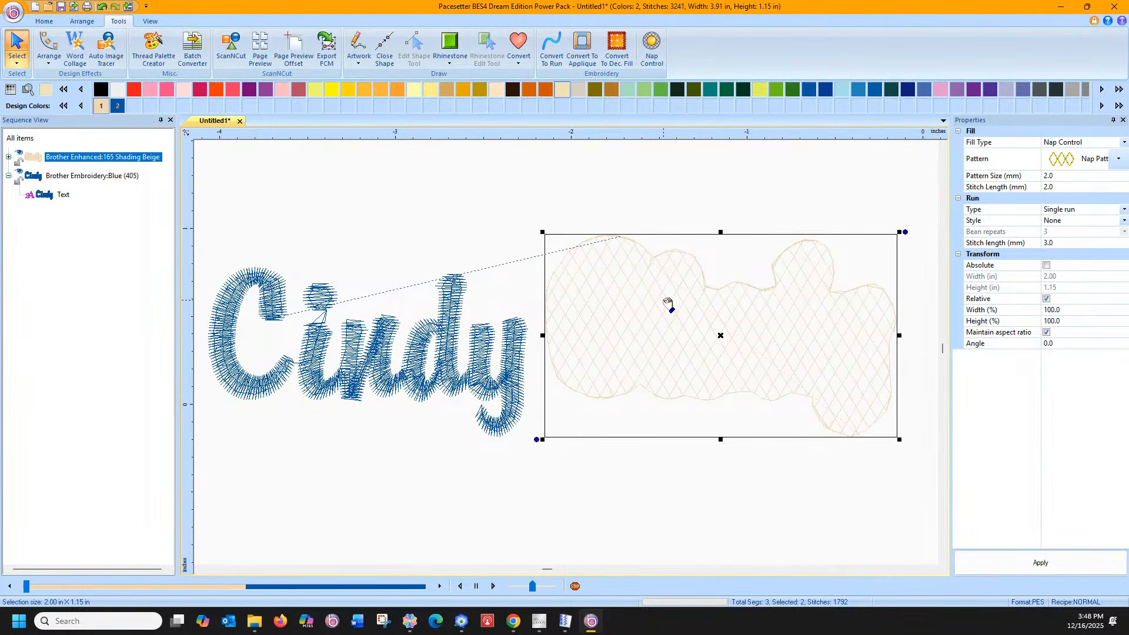
pyautogui.press('Delete')
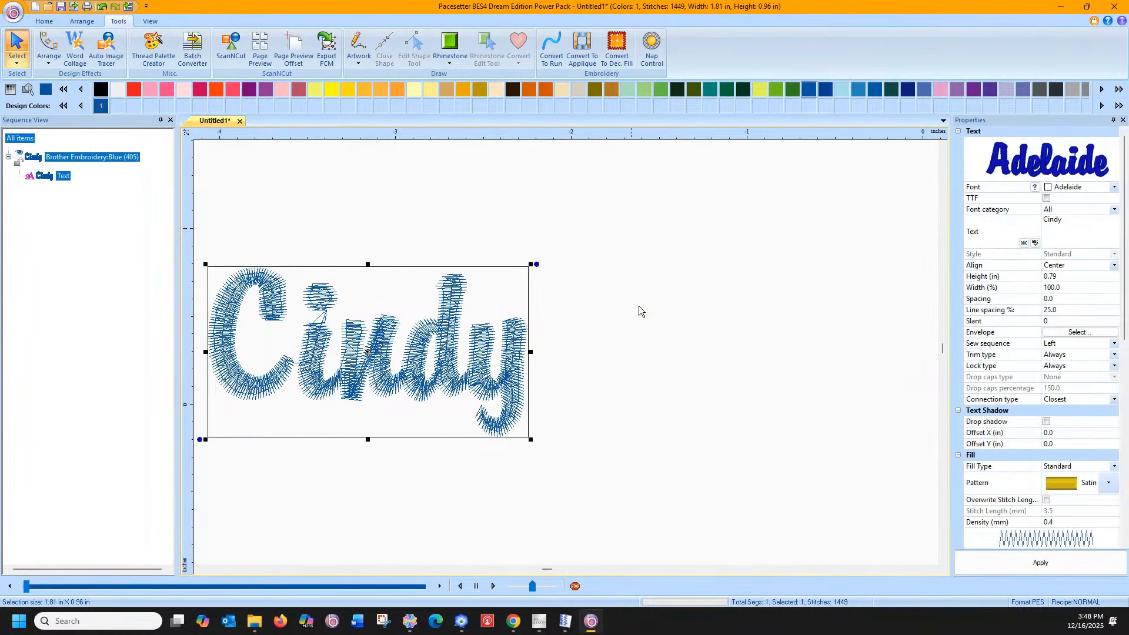
# - Delete the name text from the design
pyautogui.rightClick(450, 351)
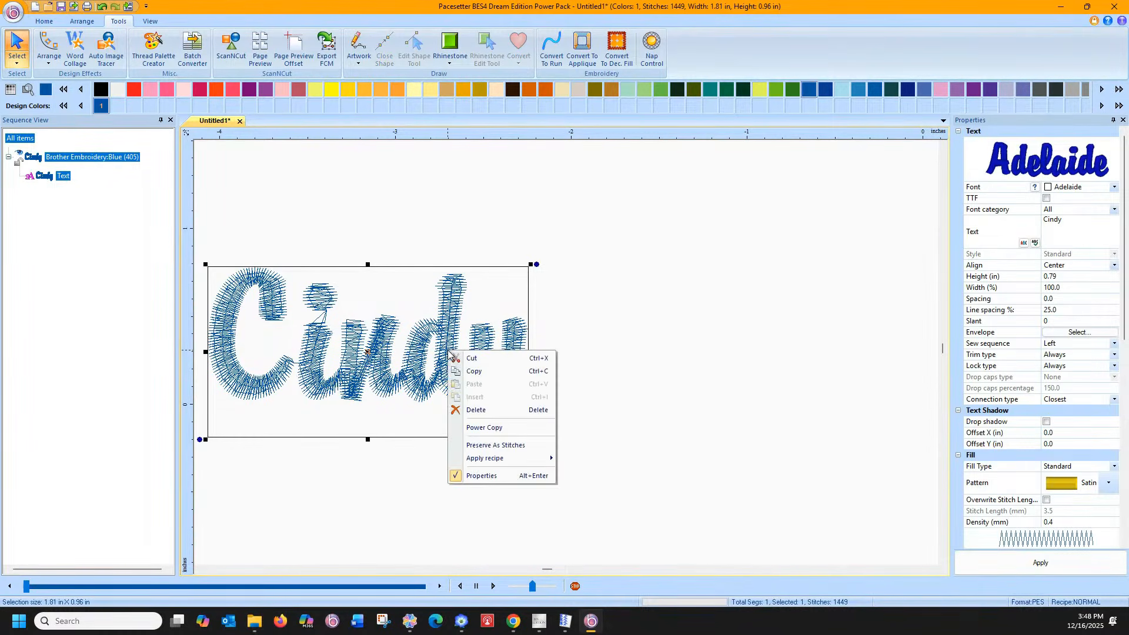
pyautogui.click(547, 318)
pyautogui.click(440, 341)
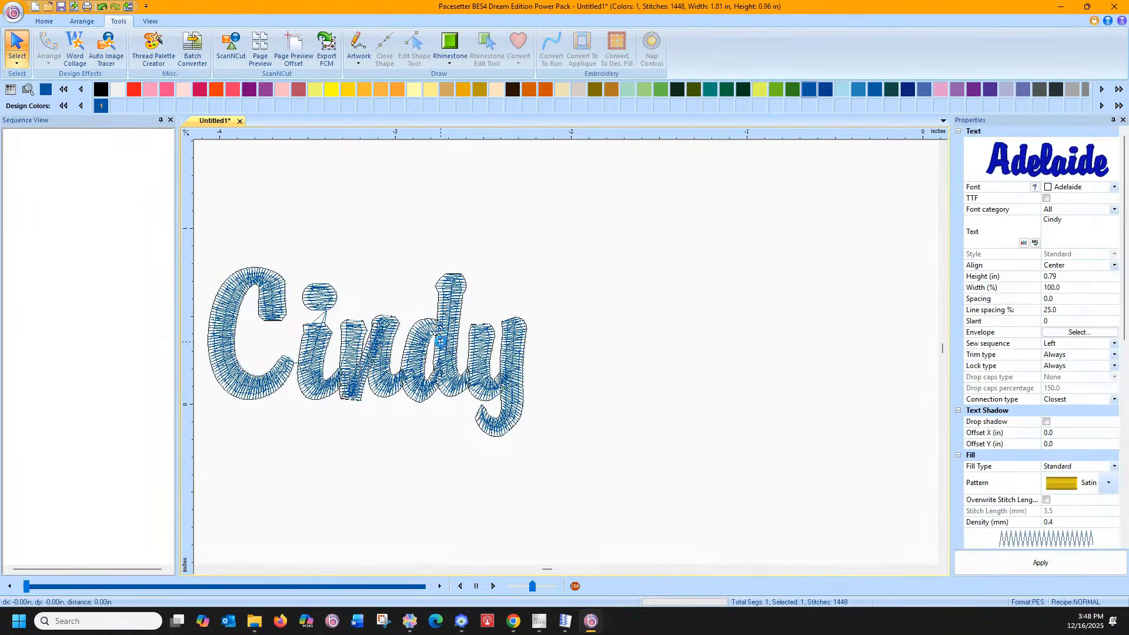
pyautogui.press('Delete')
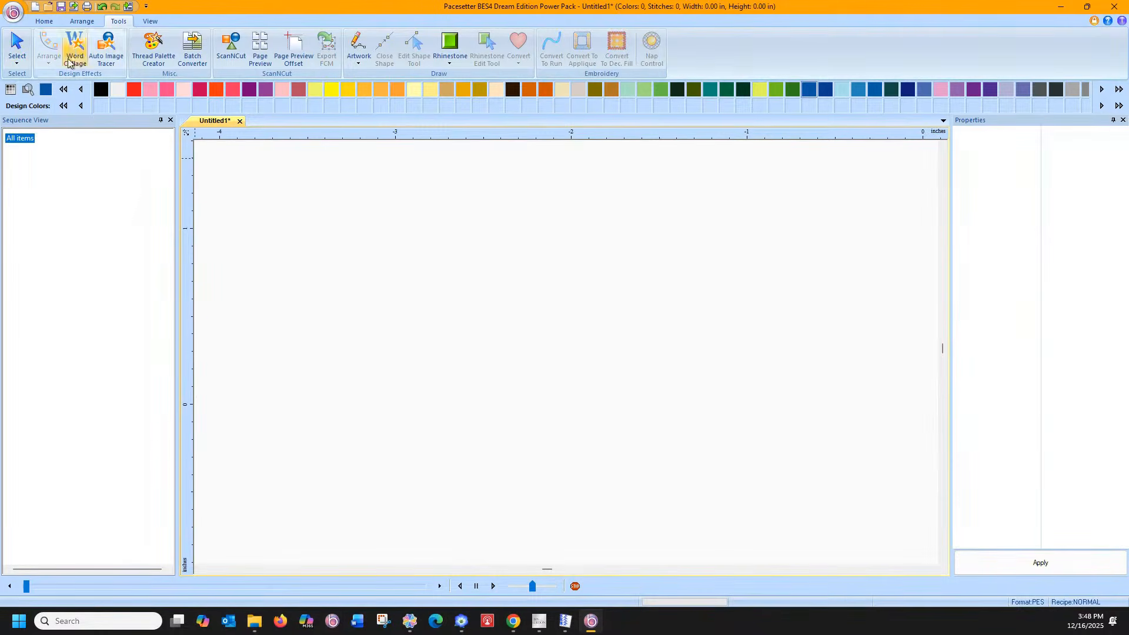
pyautogui.click(17, 48)
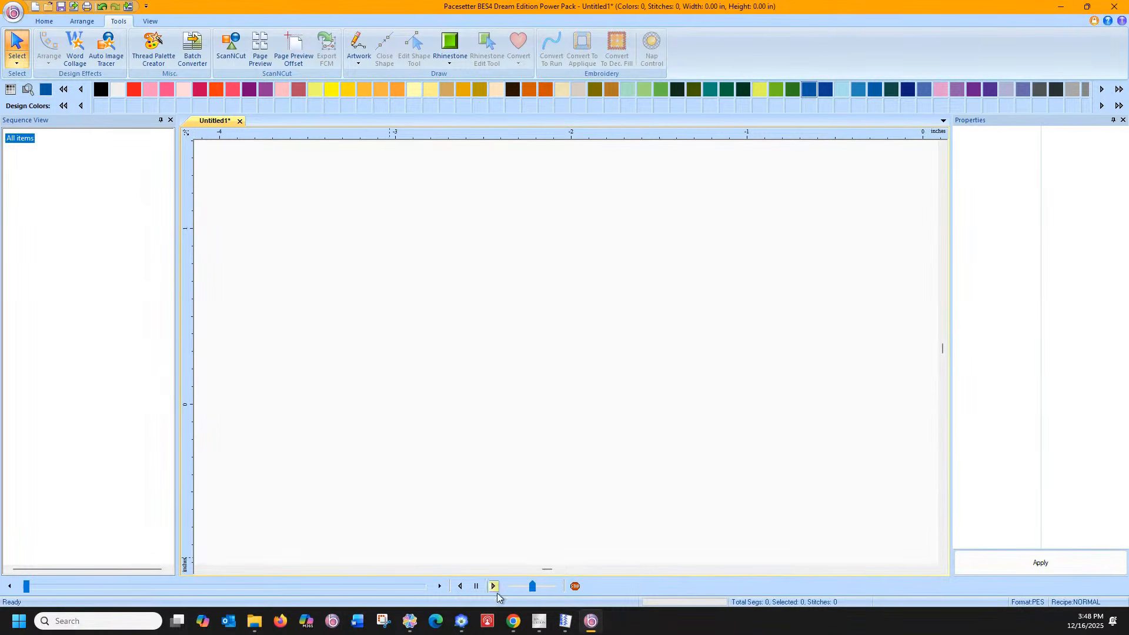
# - Move the PaintShop Pro window onto this screen and bring its zipper embroidery photo to the front
pyautogui.moveTo(541, 629)
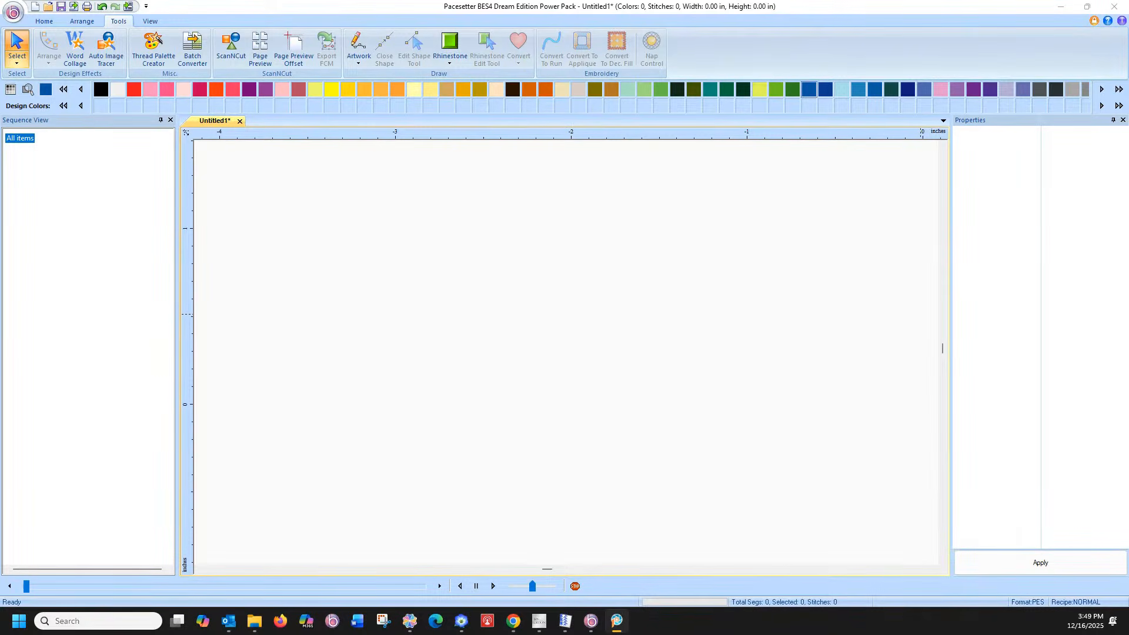
pyautogui.moveTo(1128, 17)
pyautogui.mouseDown()
pyautogui.moveTo(855, 58)
pyautogui.moveTo(690, 27)
pyautogui.moveTo(388, 10)
pyautogui.mouseUp()
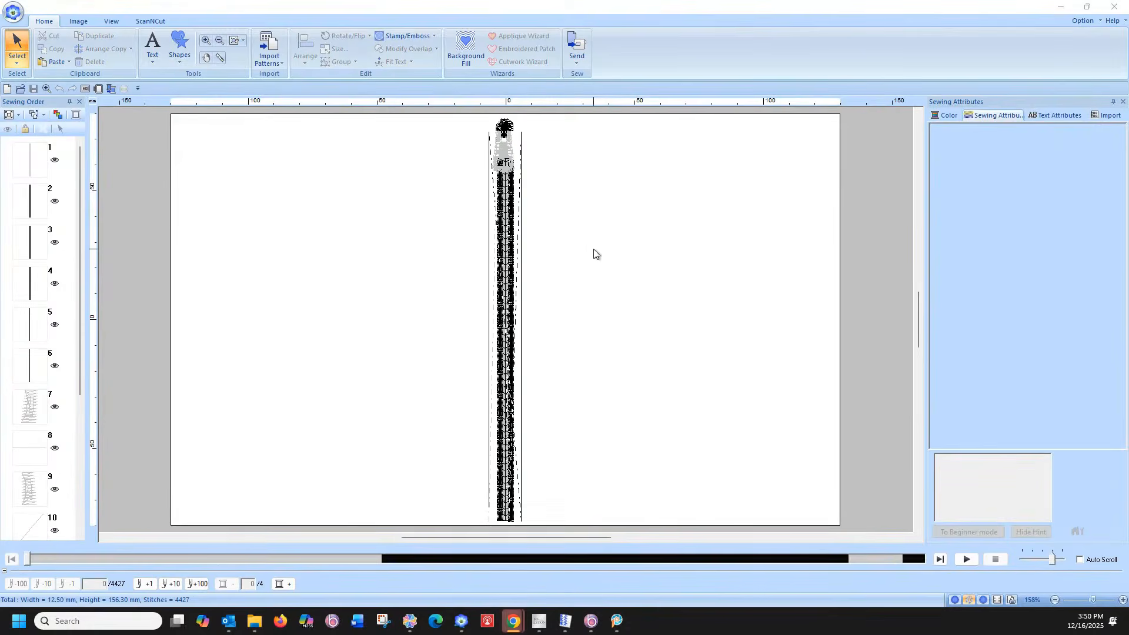
pyautogui.click(593, 253)
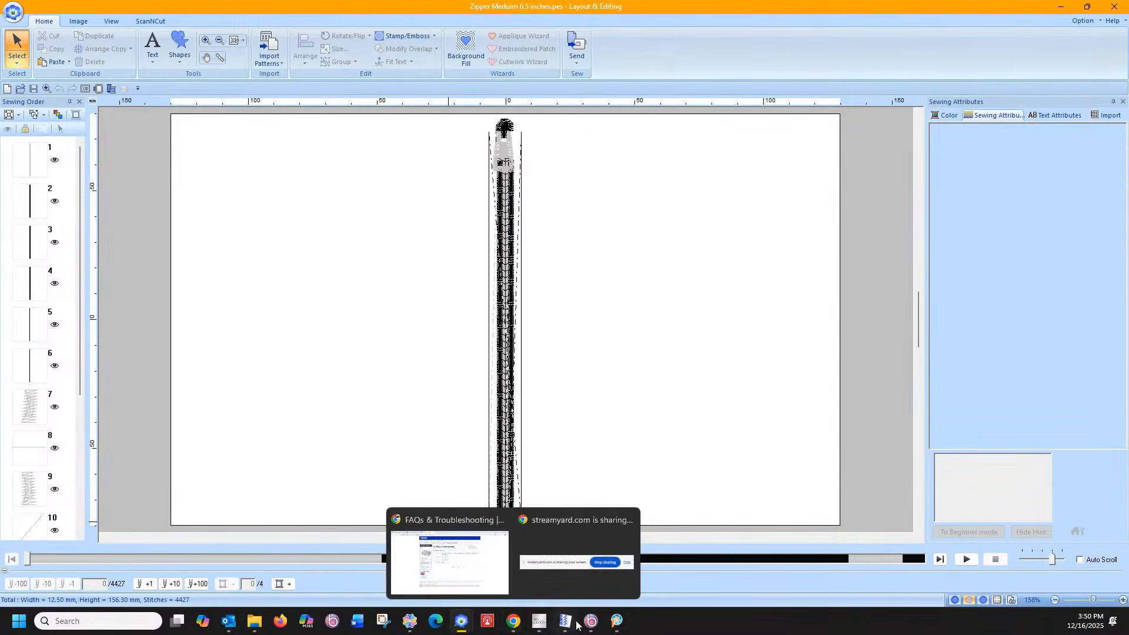
pyautogui.click(617, 621)
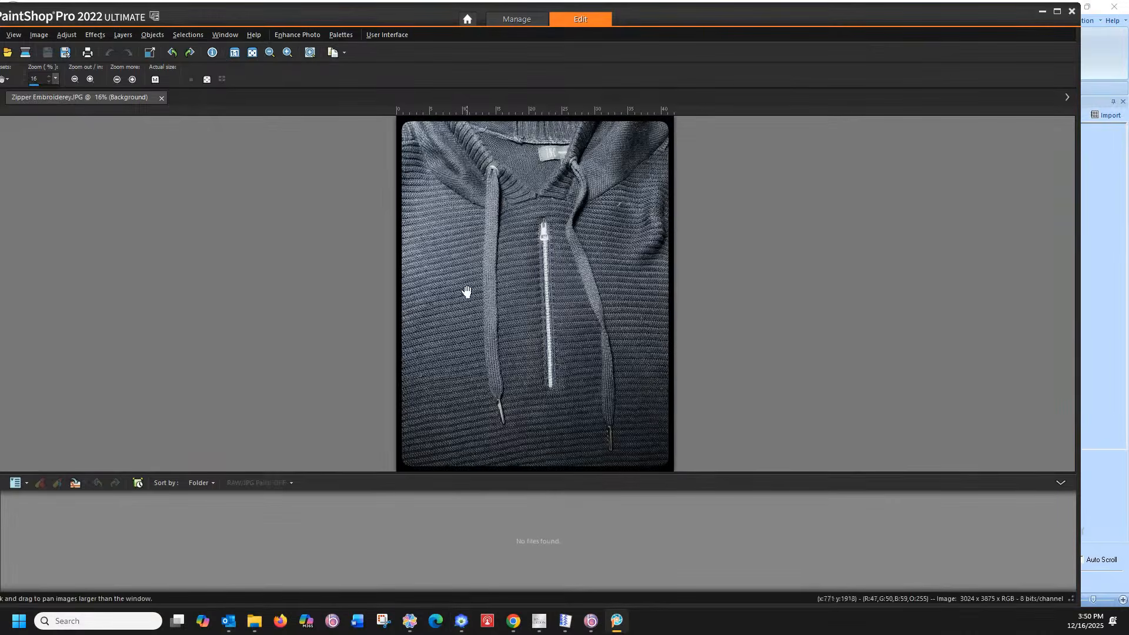
# - Examine the embroidered zipper on the knit hoodie at 60% magnification, down to its lower end
pyautogui.click(287, 53)
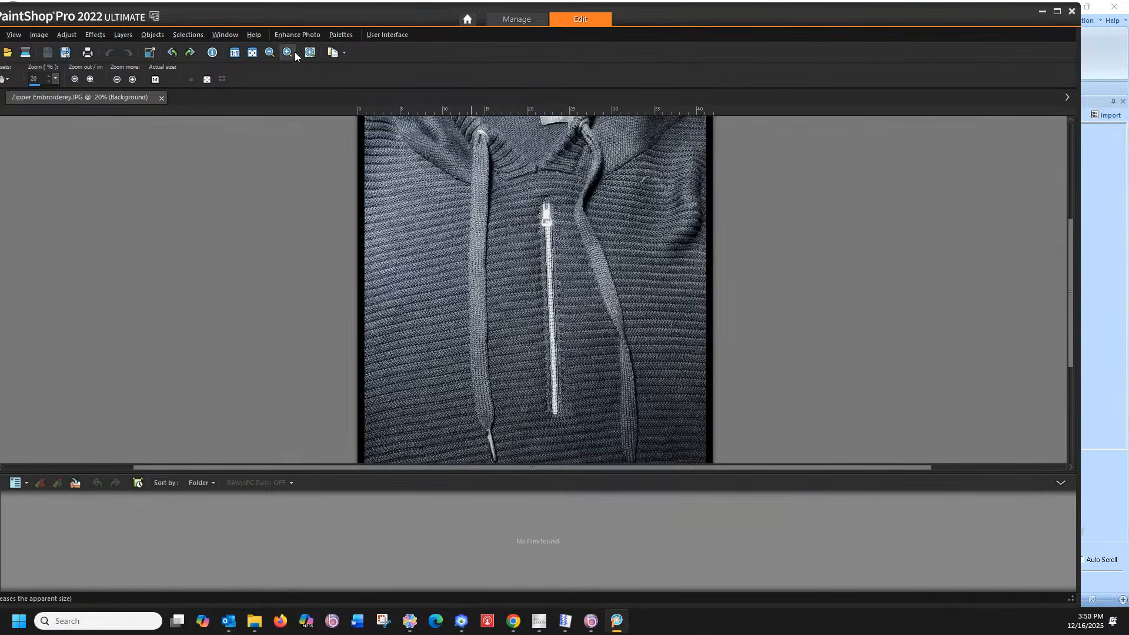
pyautogui.click(287, 53)
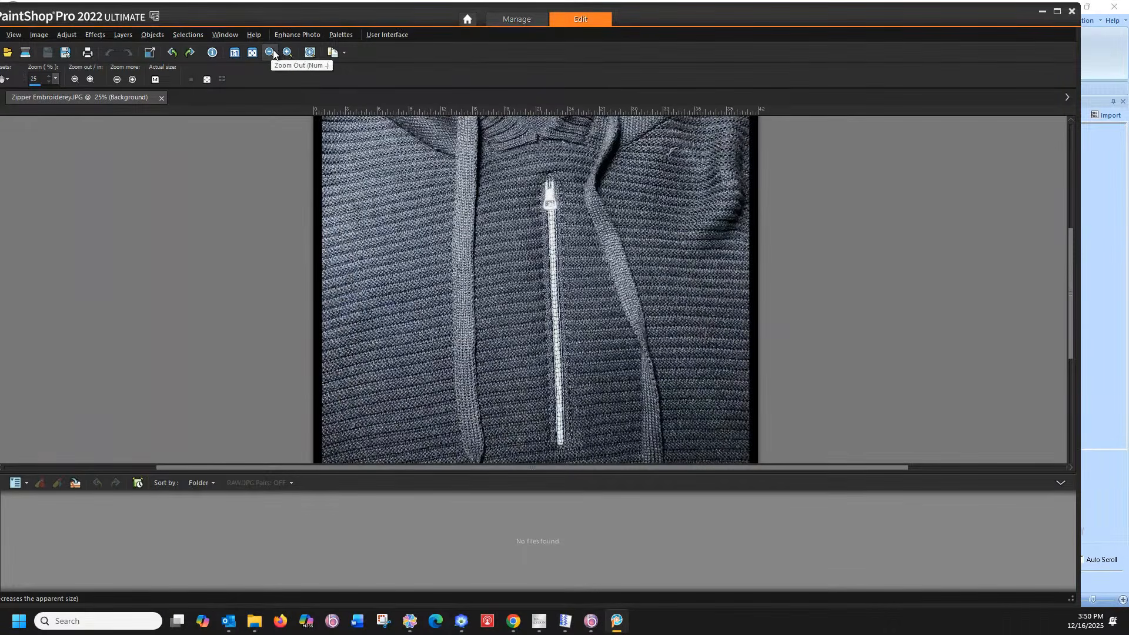
pyautogui.click(287, 53)
pyautogui.click(287, 53)
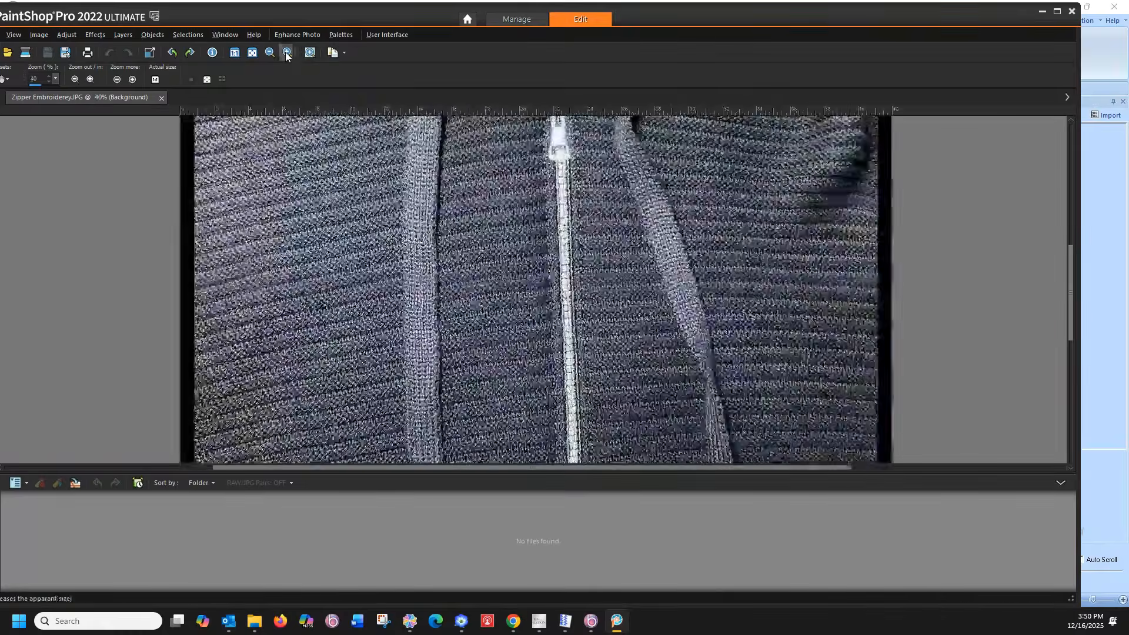
pyautogui.click(286, 53)
pyautogui.click(286, 53)
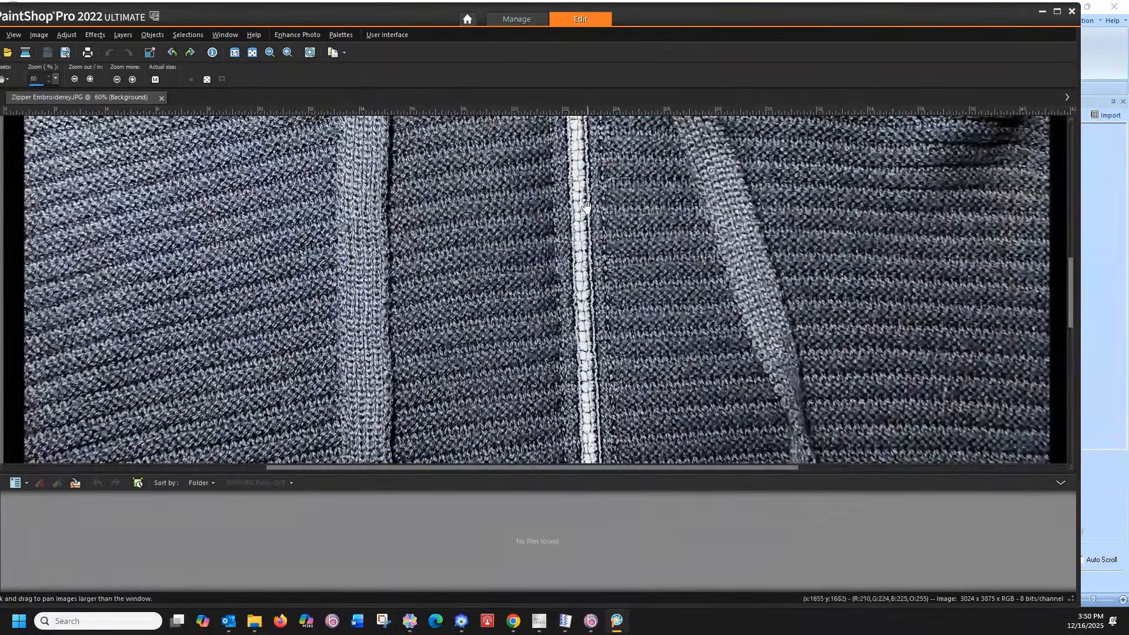
pyautogui.moveTo(1071, 291); pyautogui.dragTo(1051, 337)
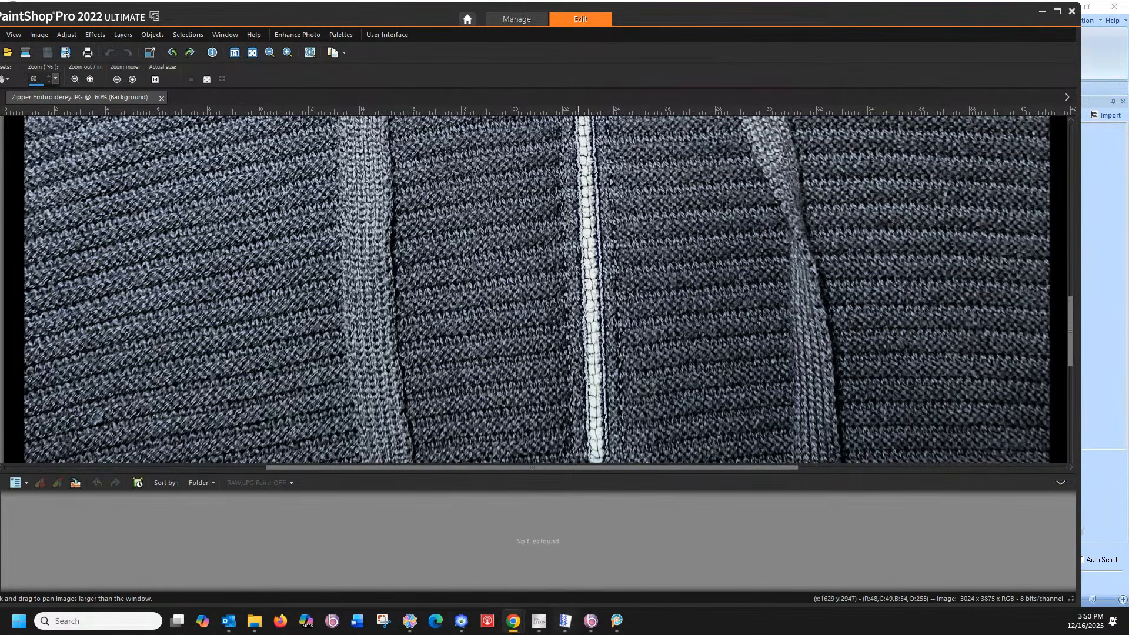
# - Switch to the 6.5-inch zipper design in Layout & Editing and show it in realistic view
pyautogui.moveTo(462, 621)
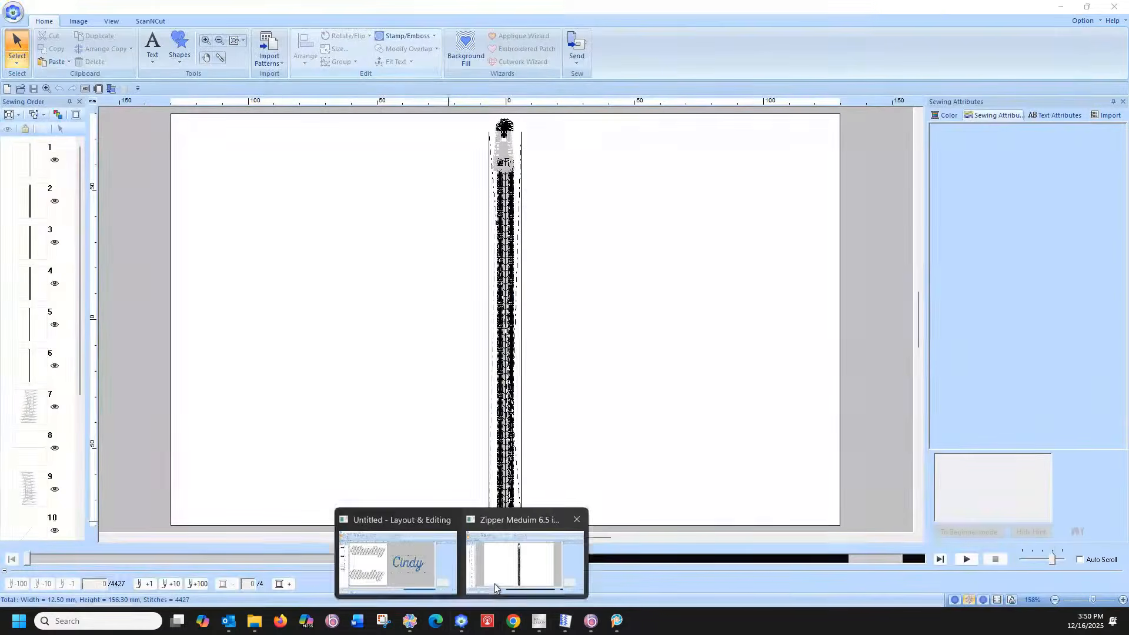
pyautogui.click(494, 583)
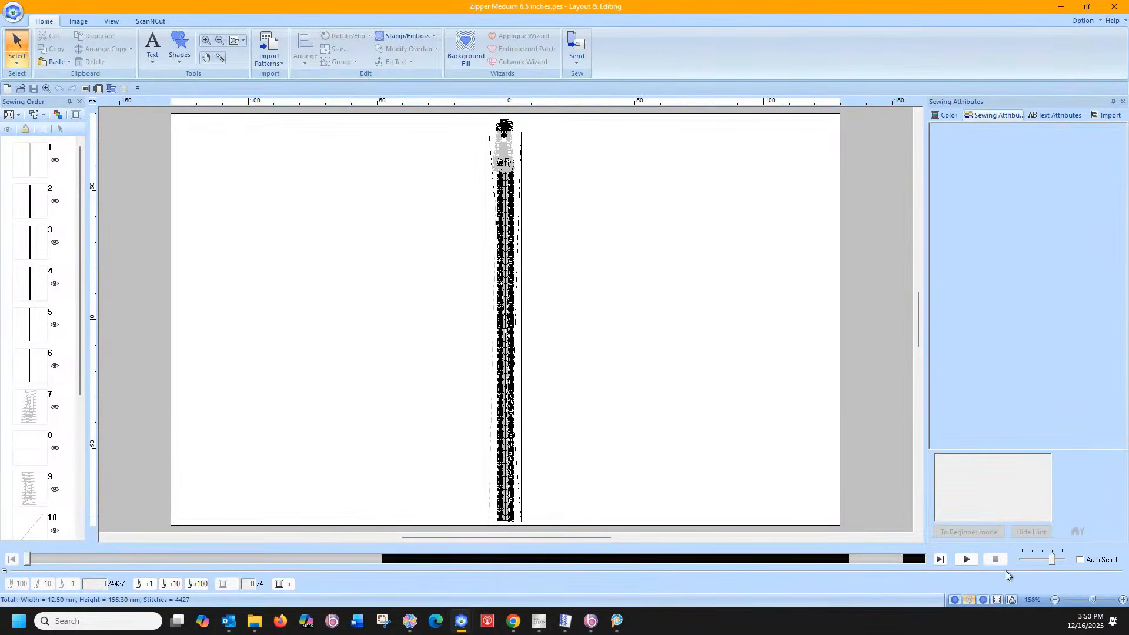
pyautogui.click(981, 599)
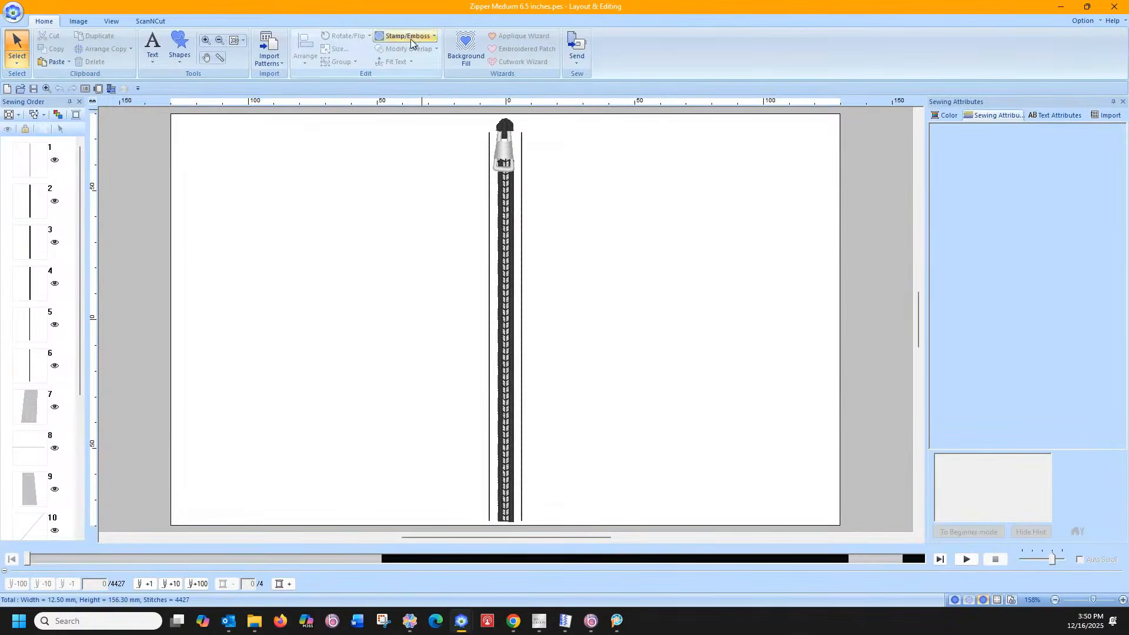
# - Examine the stitched zipper teeth and side lines up close, and return to the whole design with the Select tool
pyautogui.click(206, 40)
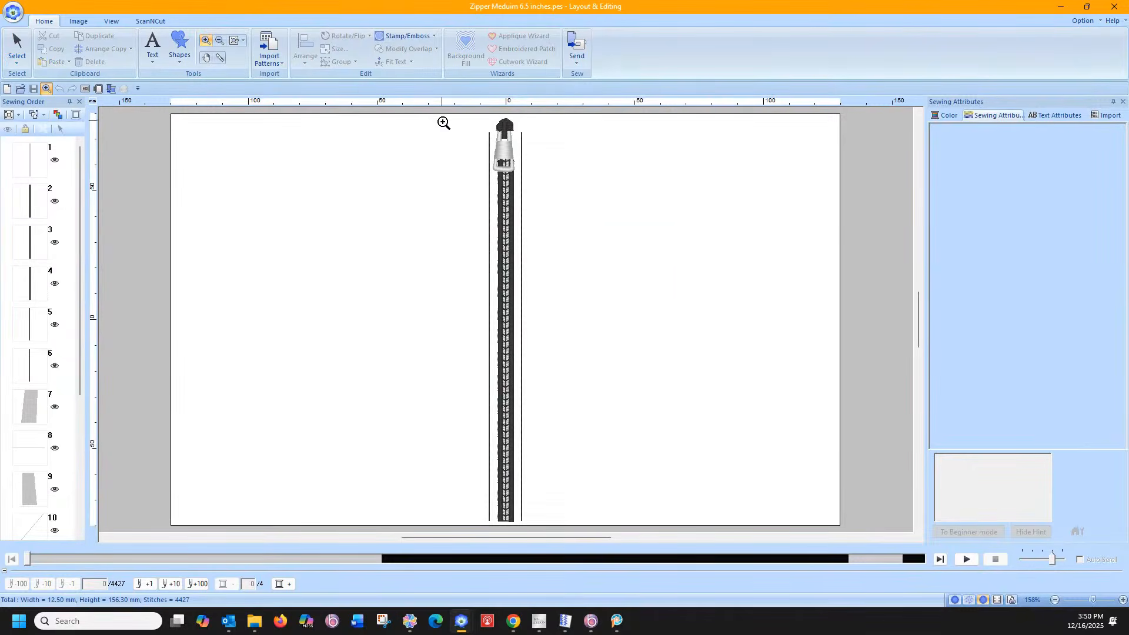
pyautogui.moveTo(443, 121); pyautogui.dragTo(580, 408)
pyautogui.moveTo(454, 260); pyautogui.dragTo(559, 410)
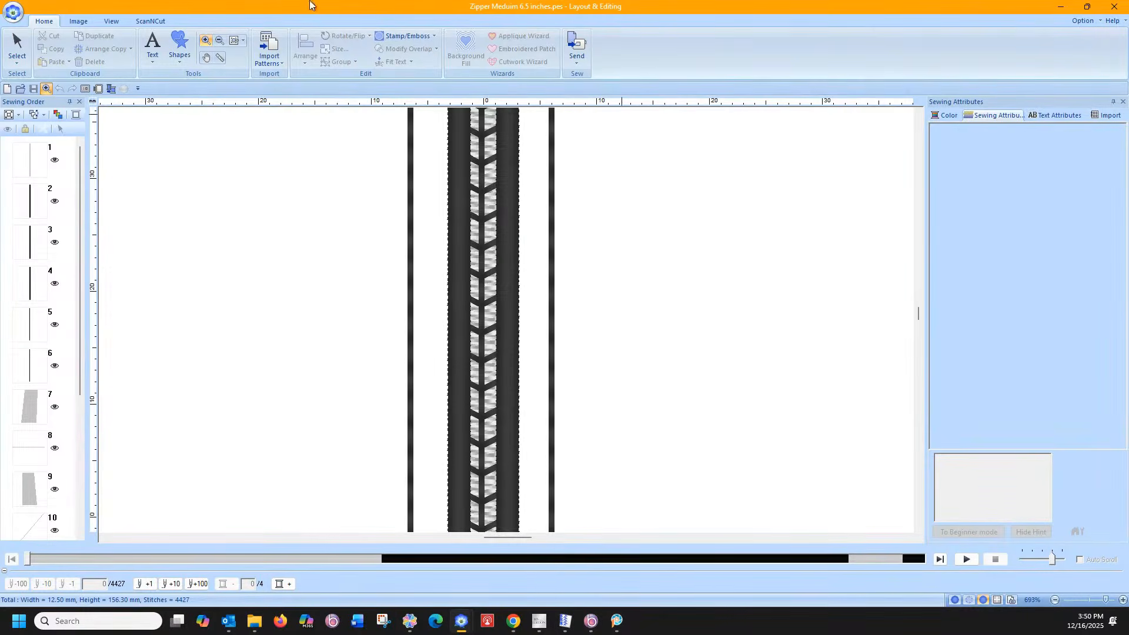
pyautogui.click(234, 40)
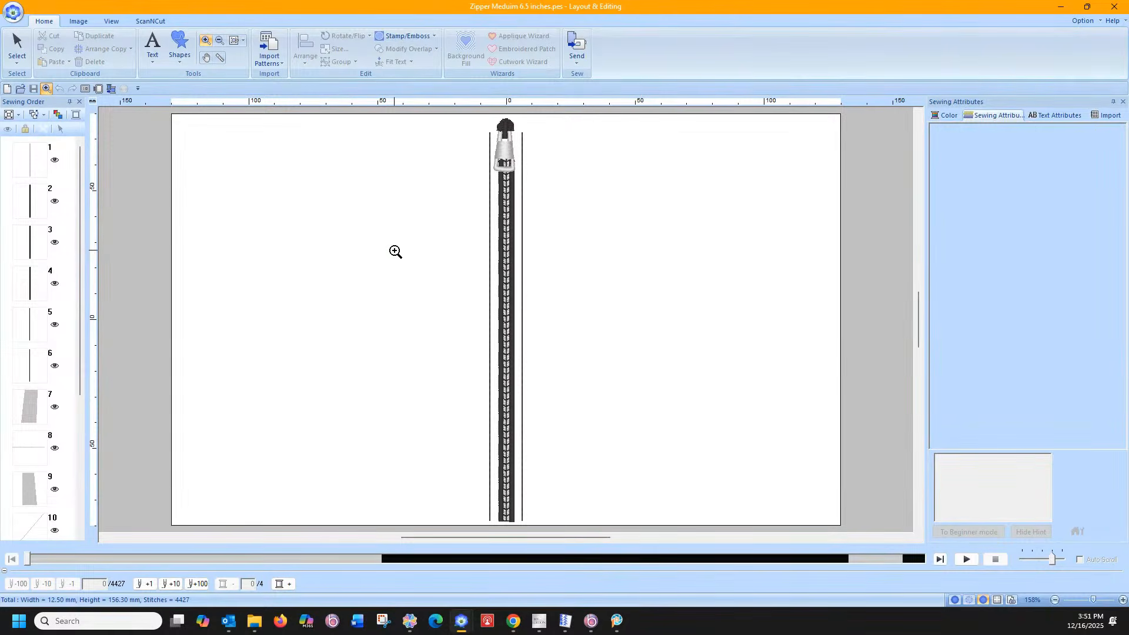
pyautogui.click(16, 48)
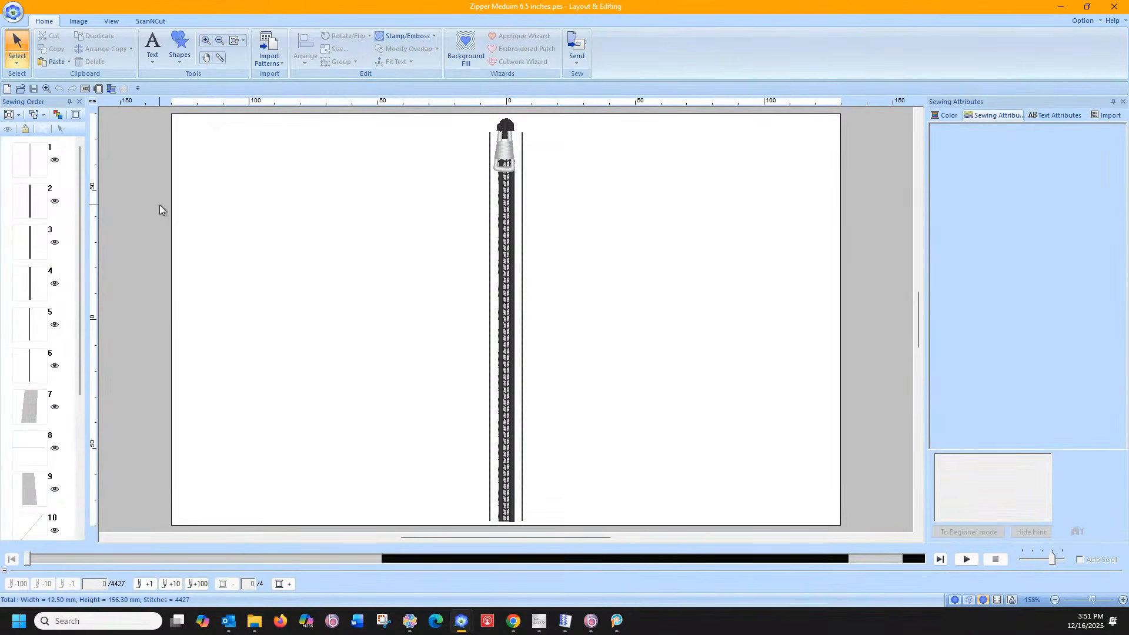
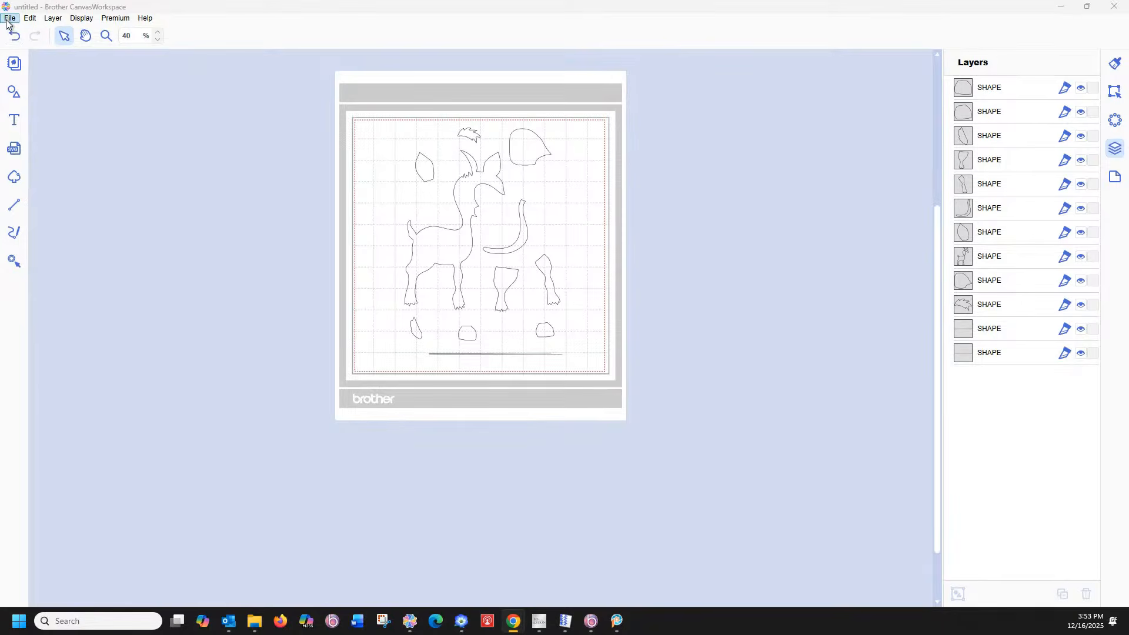
# - Import the scanned image of the deer pattern page from the cutting machine onto the mat
pyautogui.click(10, 18)
pyautogui.moveTo(56, 111)
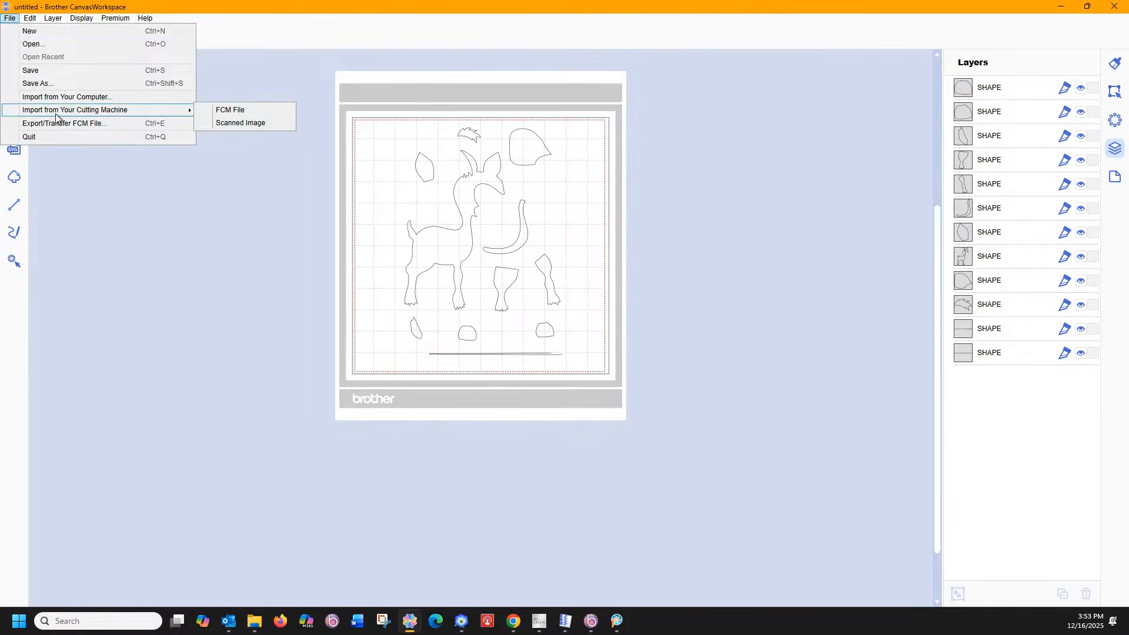
pyautogui.click(231, 121)
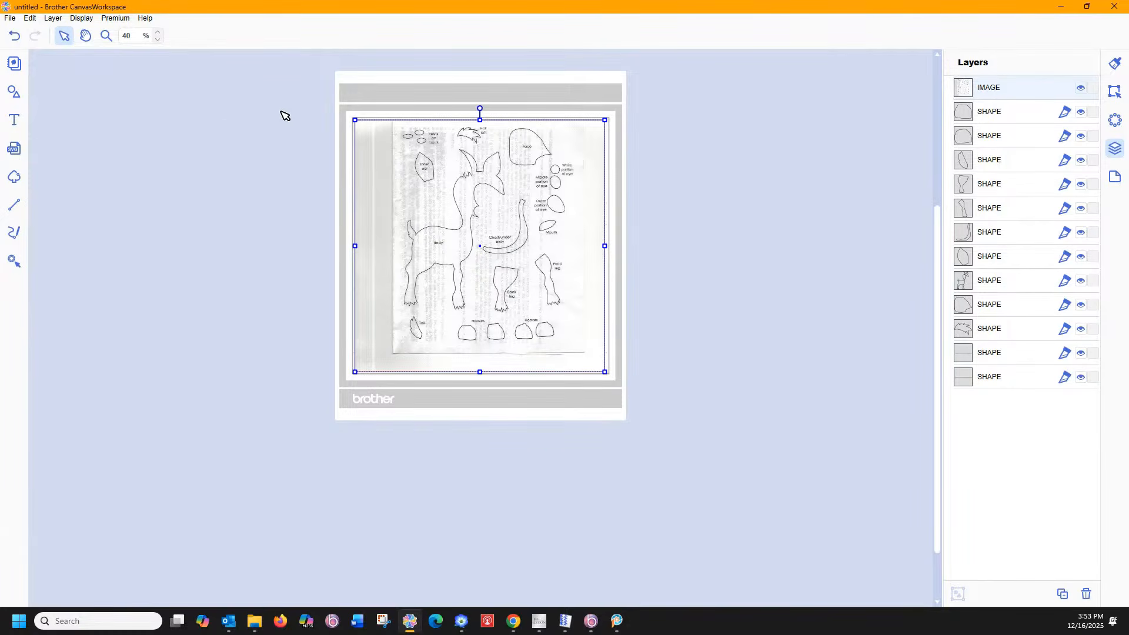
# - Delete the two straight-line shapes below the hooves, which were traced from the page's lower edge
pyautogui.click(106, 36)
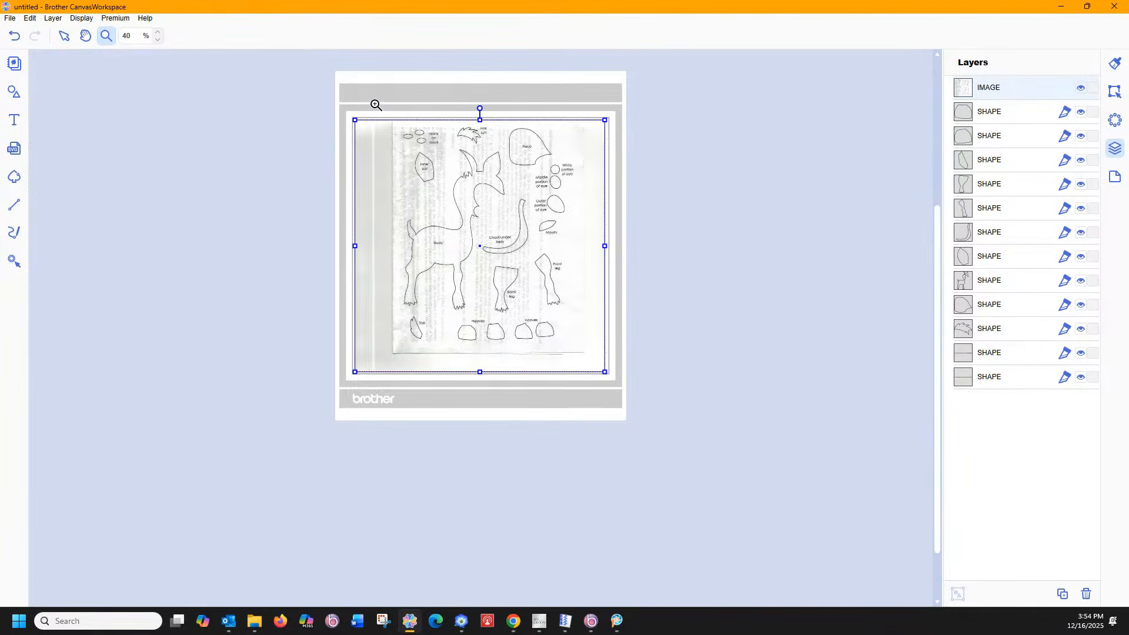
pyautogui.click(962, 116)
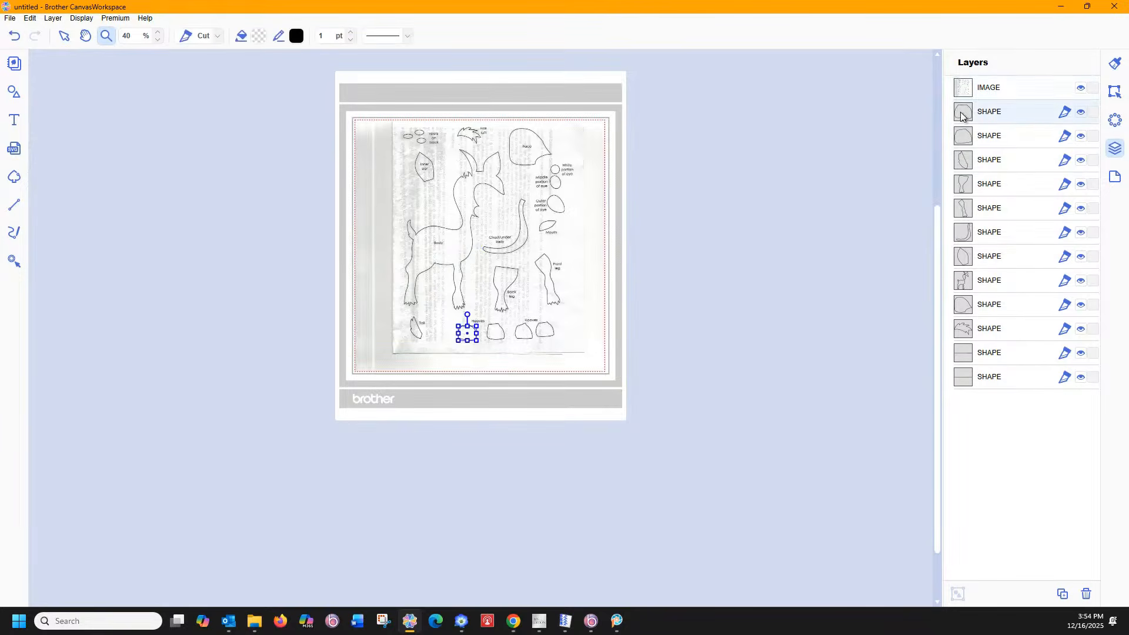
pyautogui.click(668, 388)
pyautogui.click(965, 365)
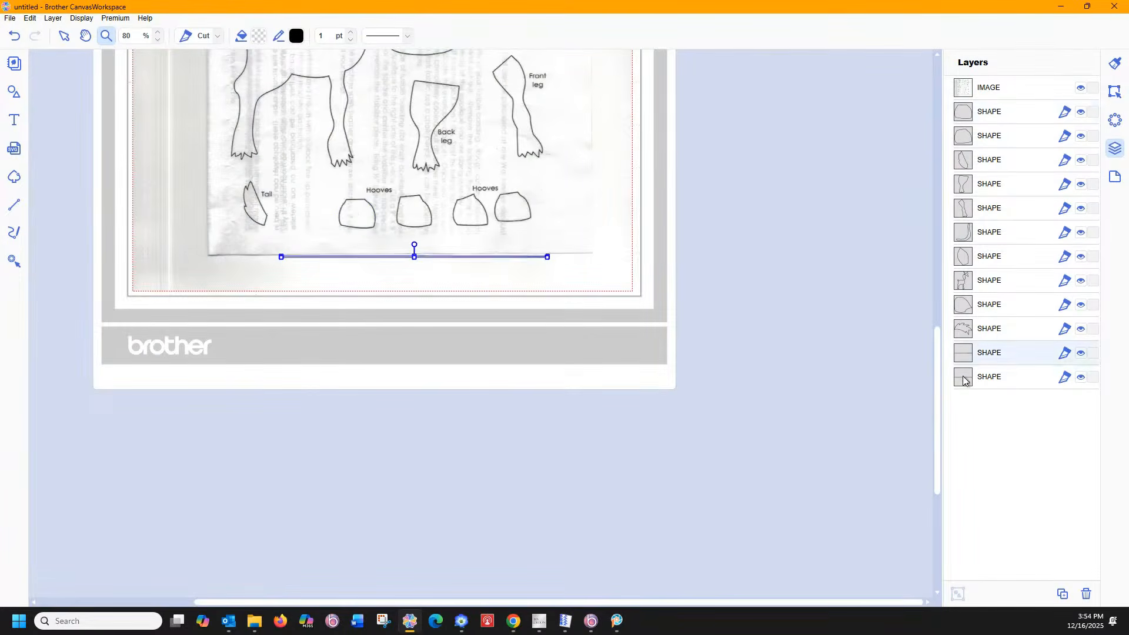
pyautogui.keyDown('shift'); pyautogui.click(963, 380); pyautogui.keyUp('shift')
pyautogui.press('Delete')
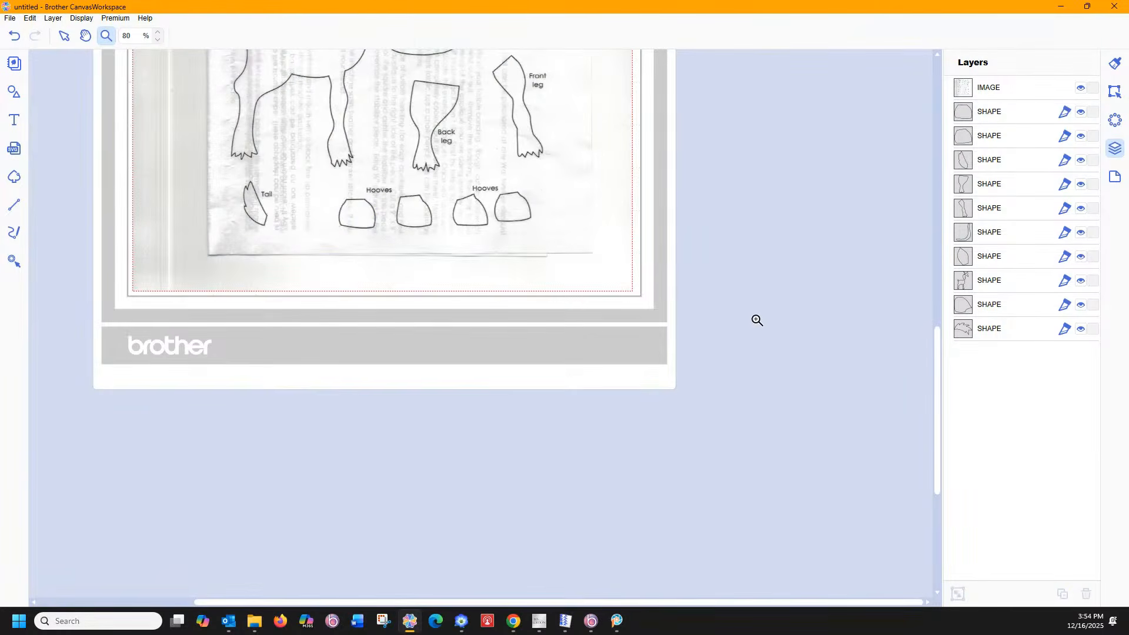
# - Hide all the remaining traced shape layers, from the hoof to the hair tuft, leaving only the scanned image displayed
pyautogui.scroll(3, 598, 284)
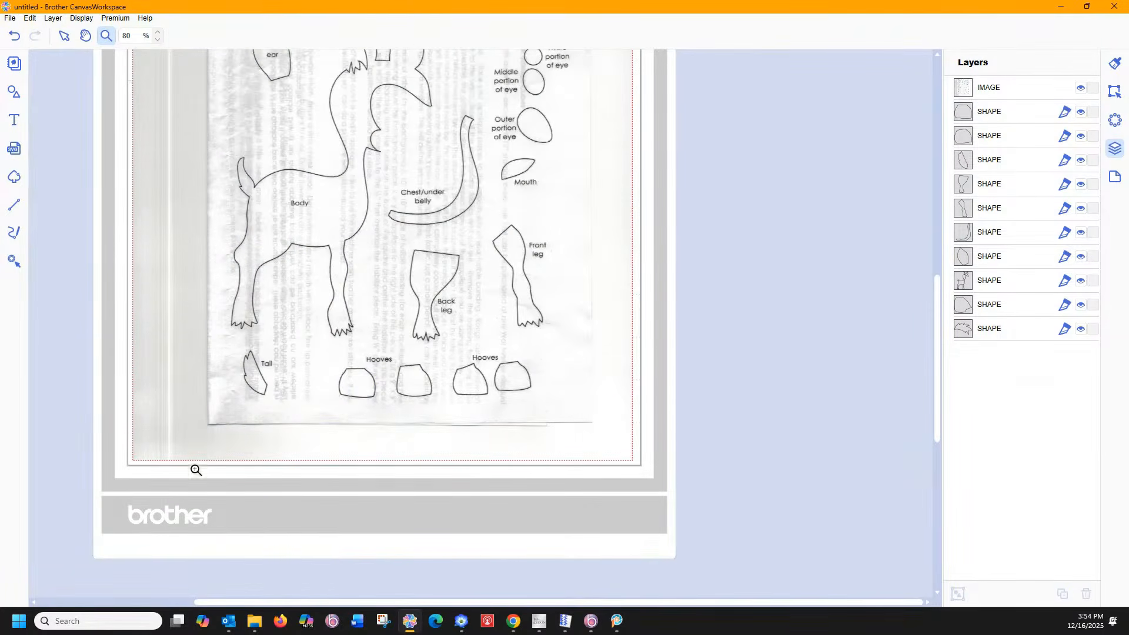
pyautogui.scroll(2, 423, 384)
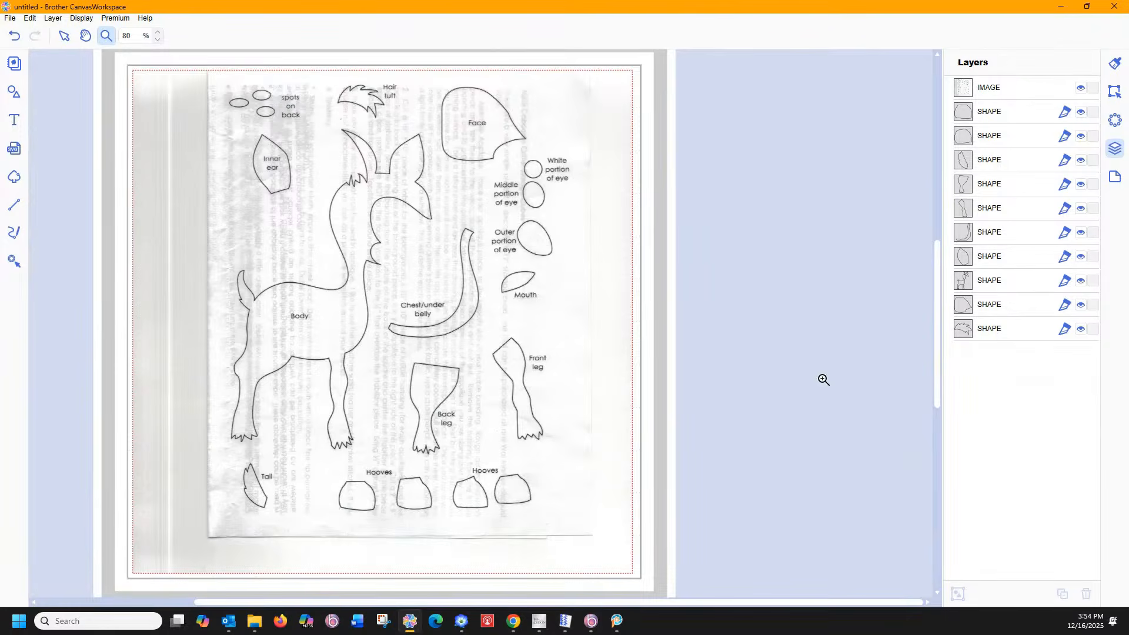
pyautogui.click(966, 113)
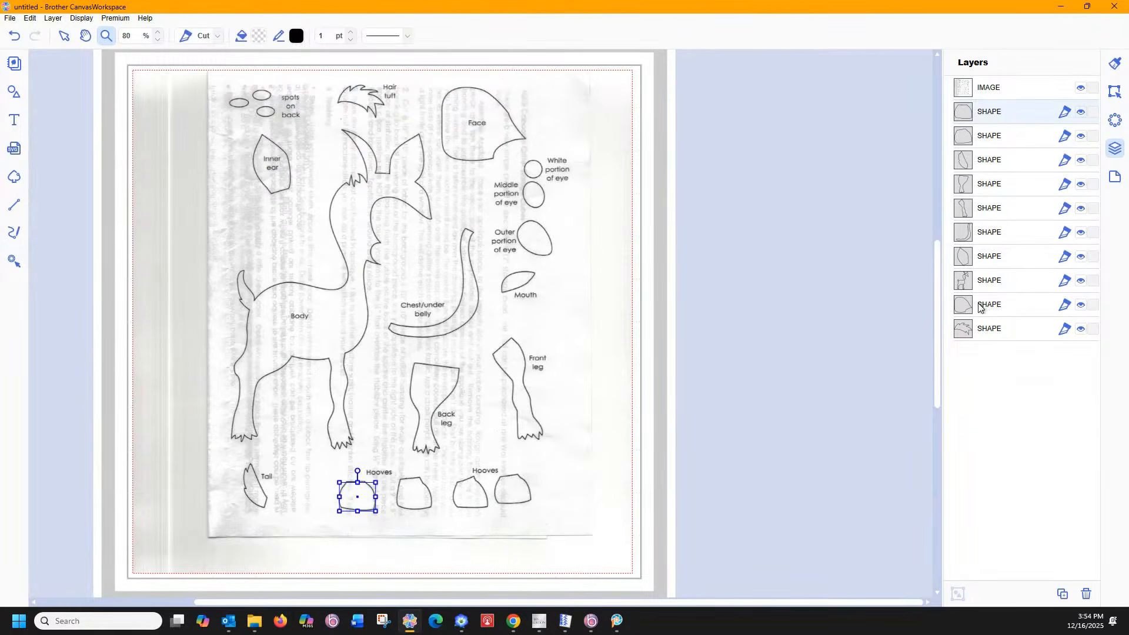
pyautogui.keyDown('shift'); pyautogui.click(969, 333); pyautogui.keyUp('shift')
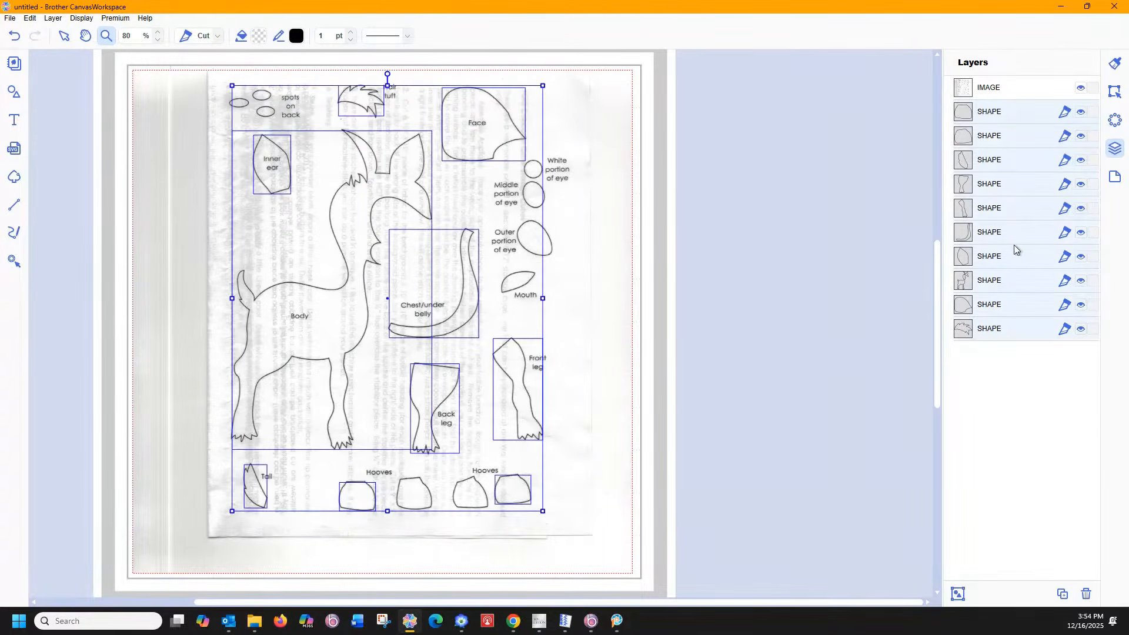
pyautogui.click(1080, 115)
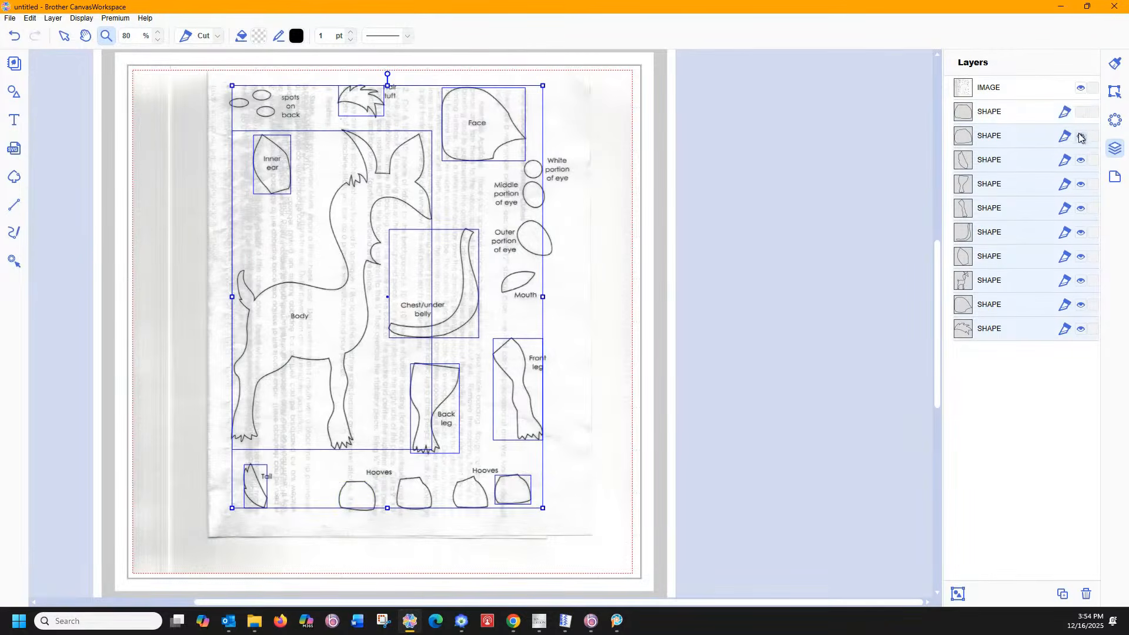
pyautogui.click(1081, 136)
pyautogui.click(1081, 160)
pyautogui.click(1081, 184)
pyautogui.click(1081, 208)
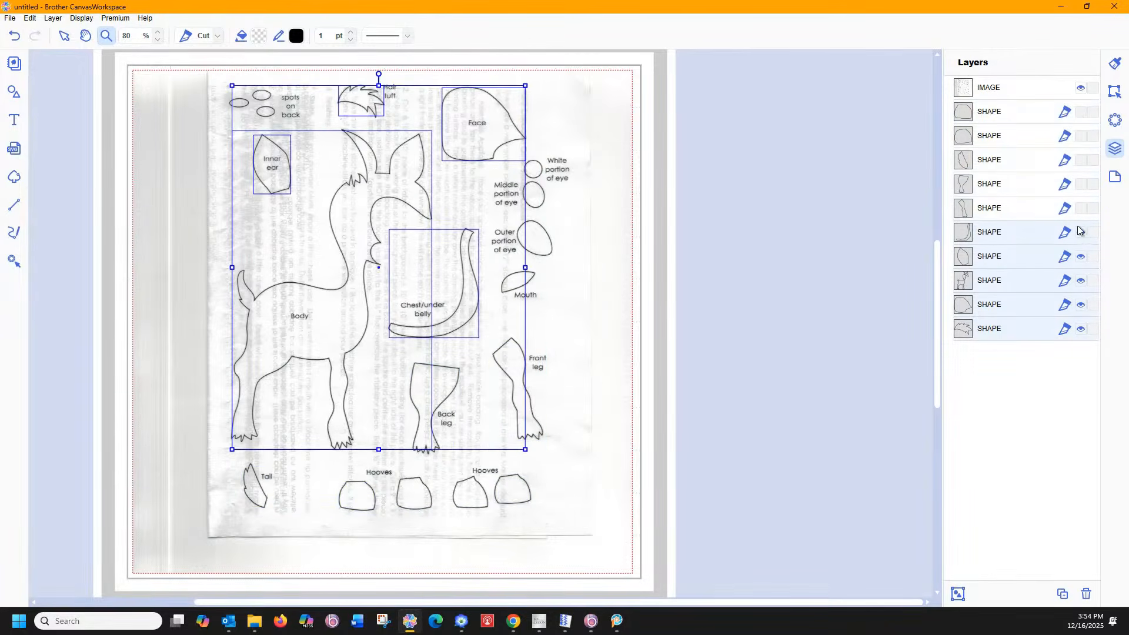
pyautogui.click(1081, 235)
pyautogui.click(1081, 256)
pyautogui.click(1081, 280)
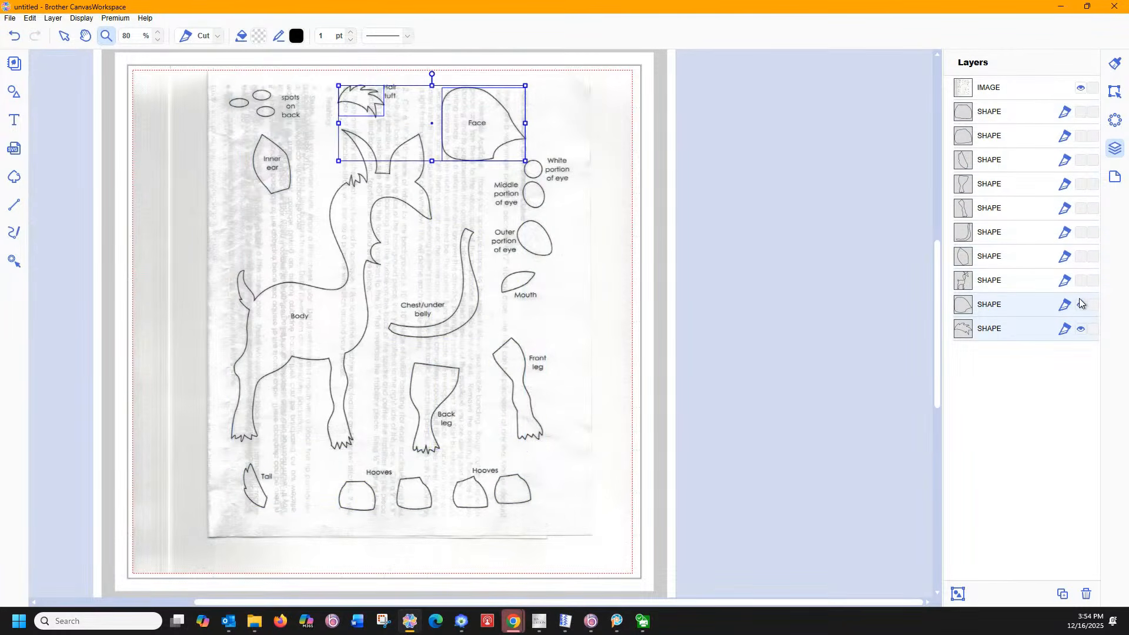
pyautogui.click(1081, 328)
pyautogui.click(1081, 304)
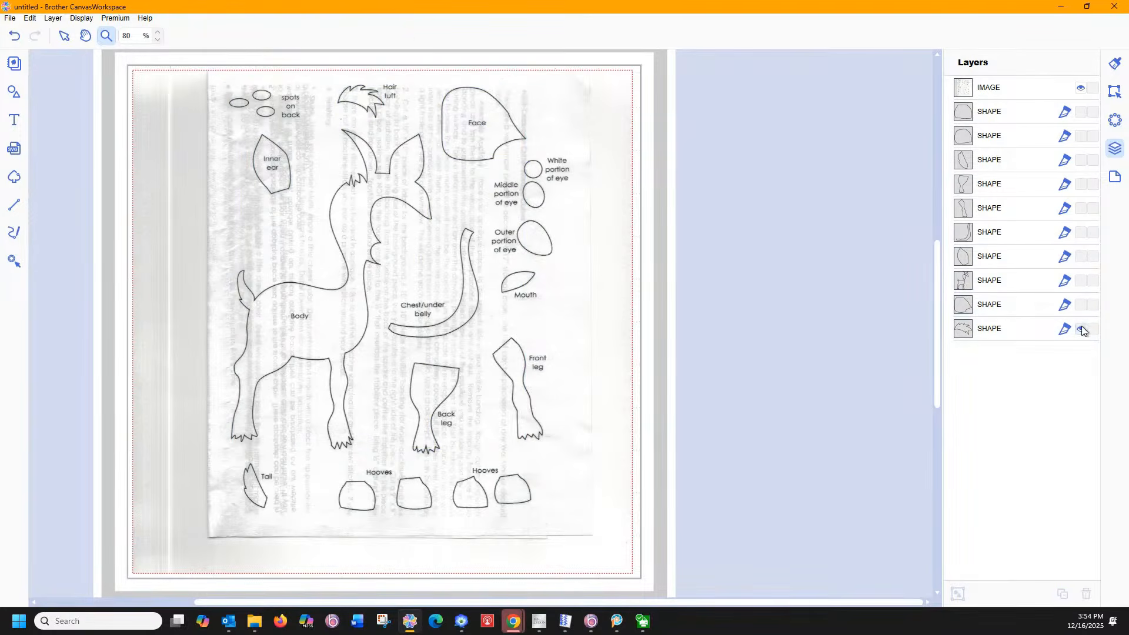
# - Select the scanned pattern image with the whole mat in view and delete it
pyautogui.click(759, 294)
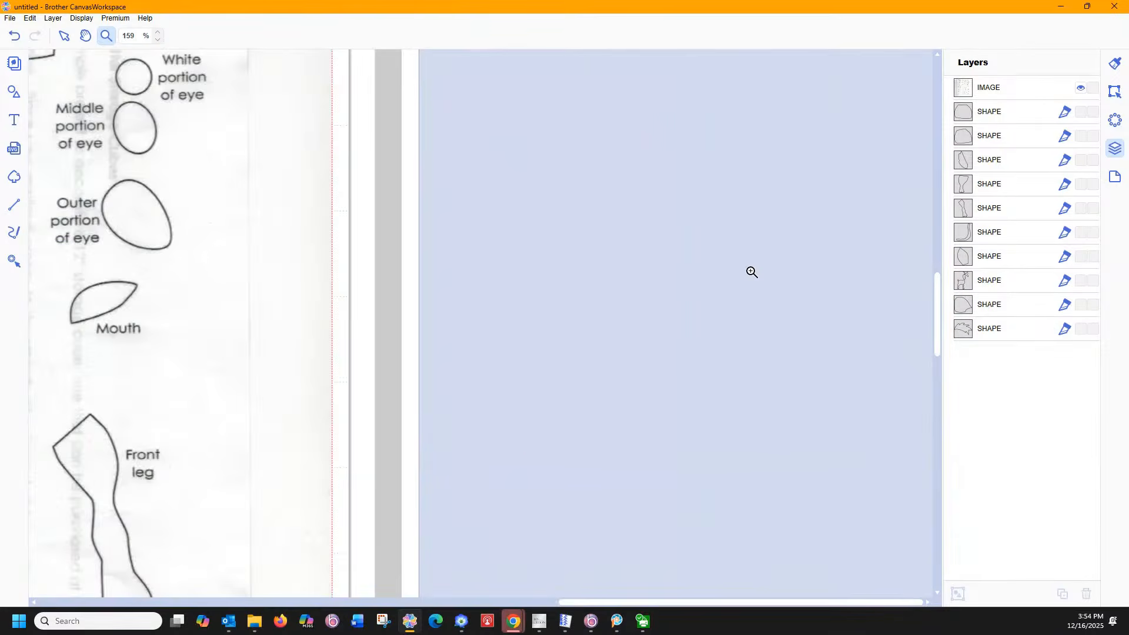
pyautogui.click(106, 36)
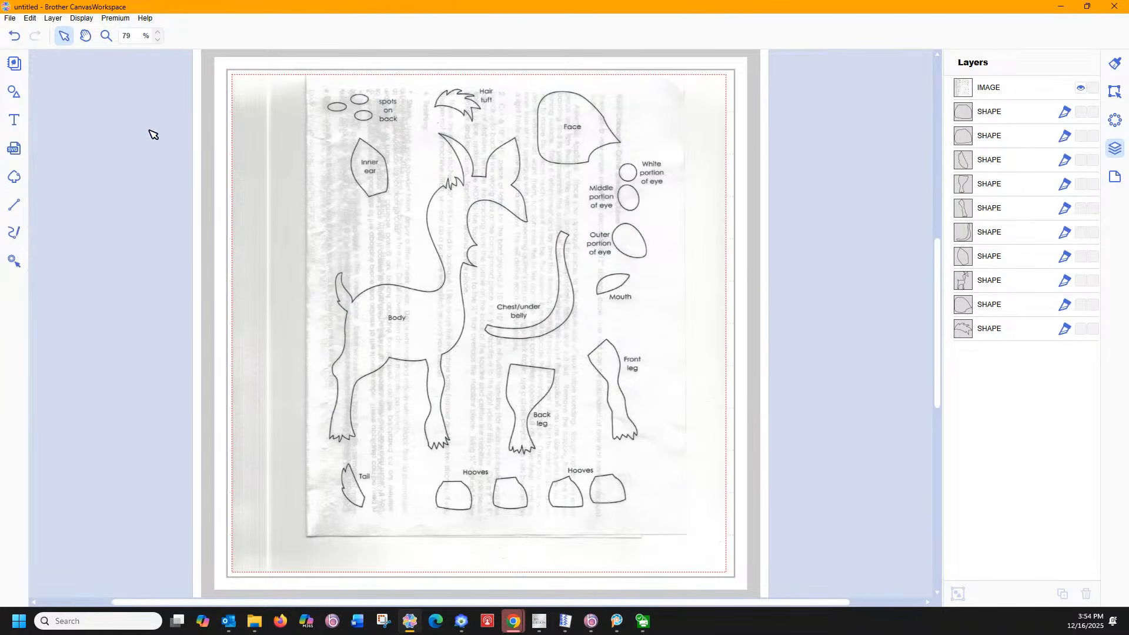
pyautogui.click(302, 158)
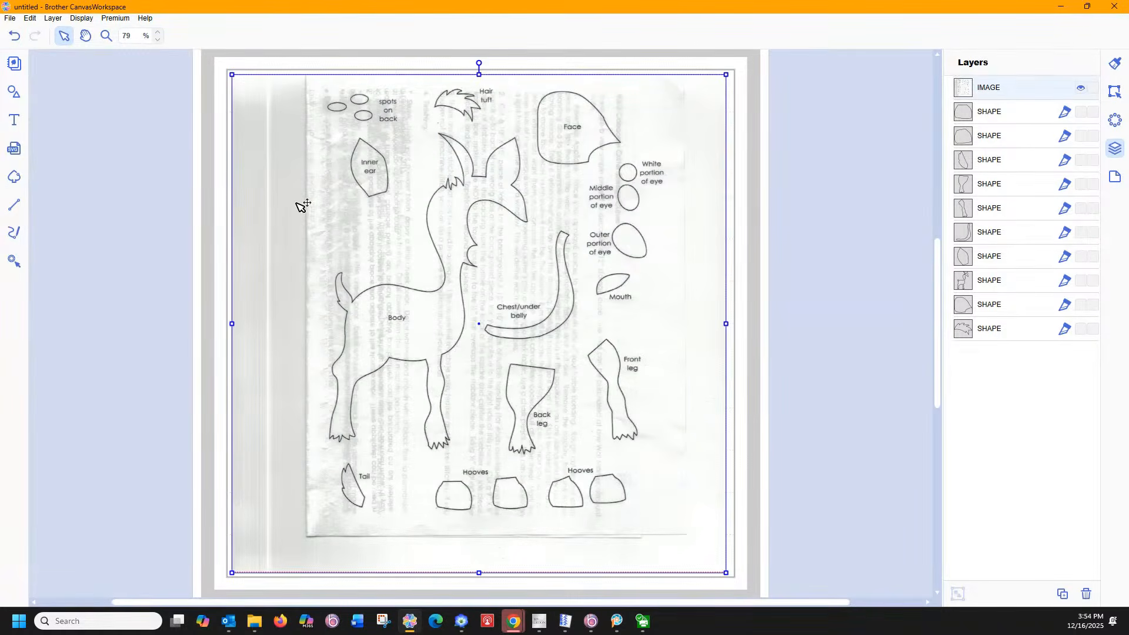
pyautogui.press('Delete')
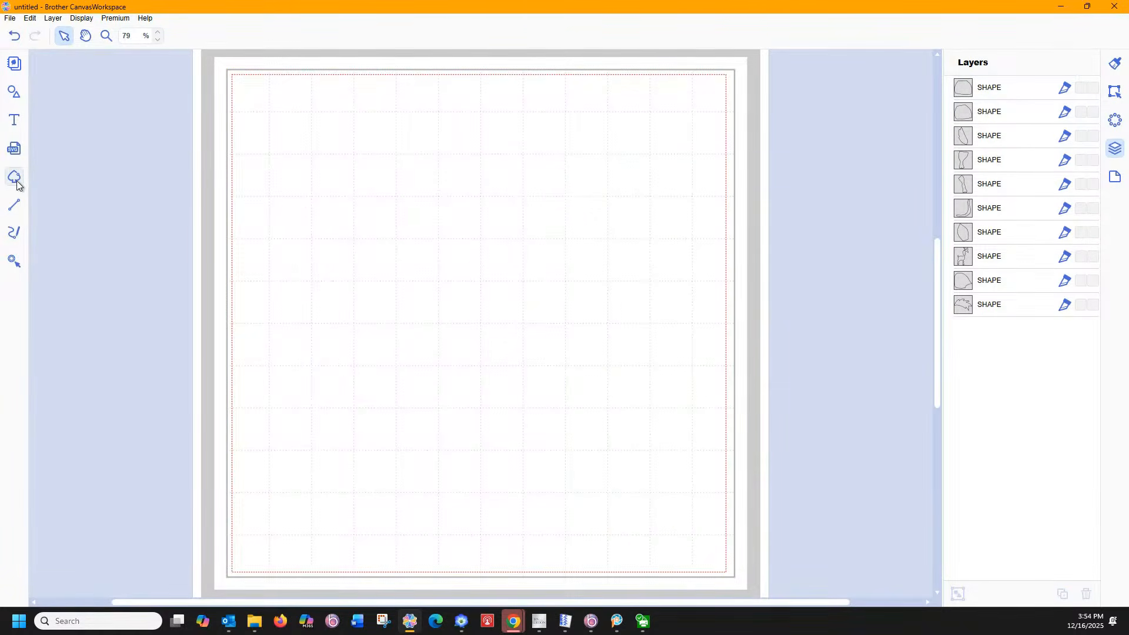
# - Start Image Tracing with an image scanned by the machine, retrying the scan retrieval after dismissing the connection error
pyautogui.click(15, 183)
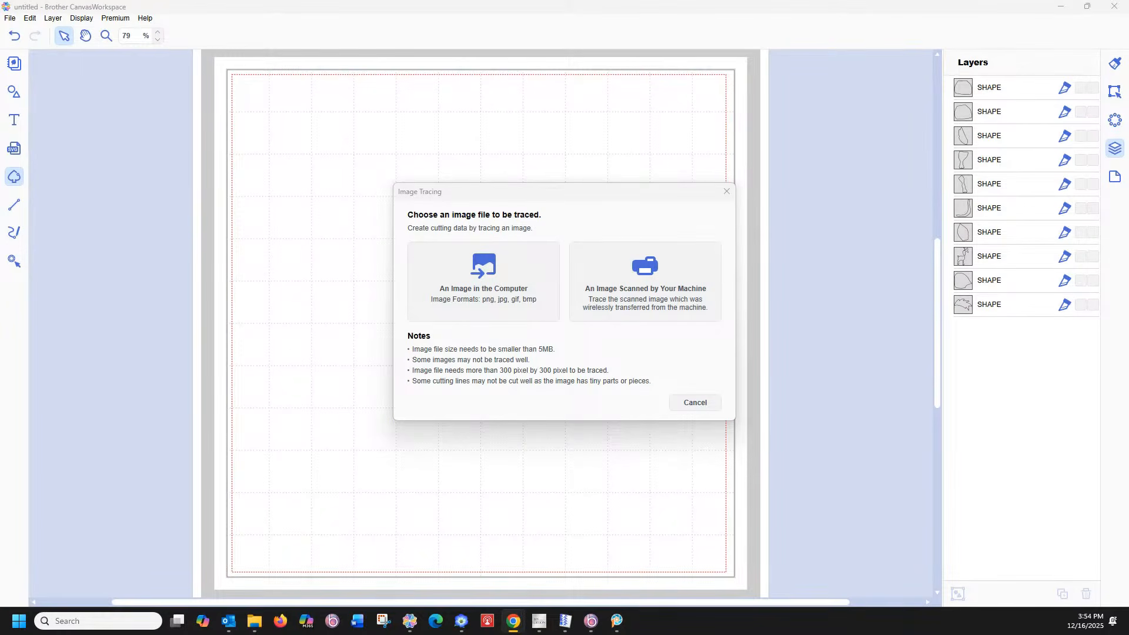
pyautogui.click(623, 309)
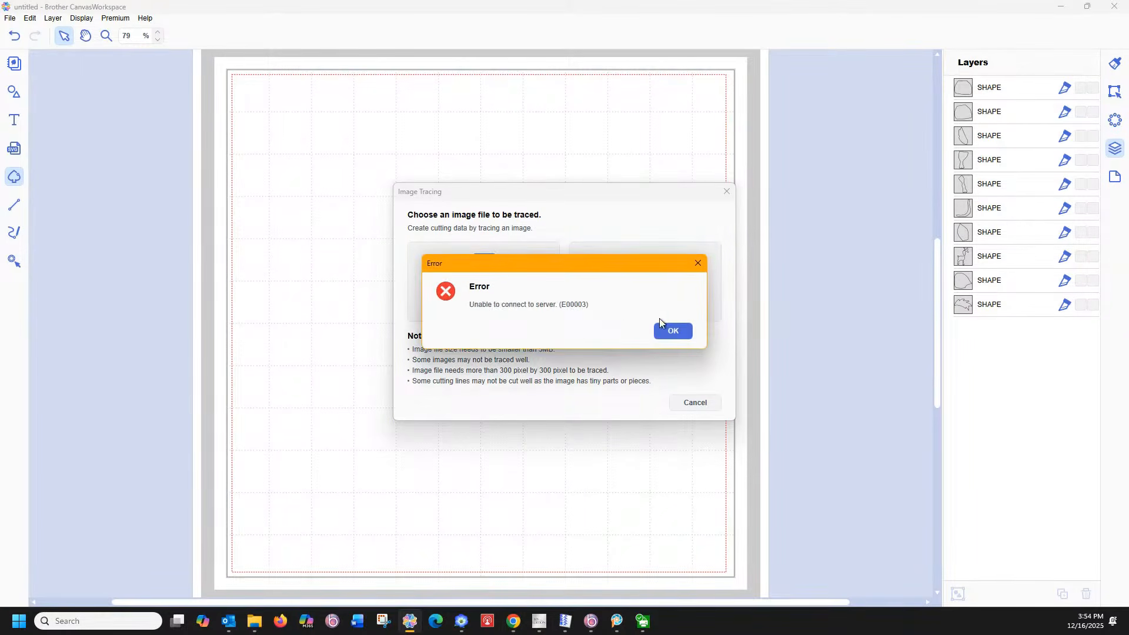
pyautogui.click(672, 330)
pyautogui.click(613, 296)
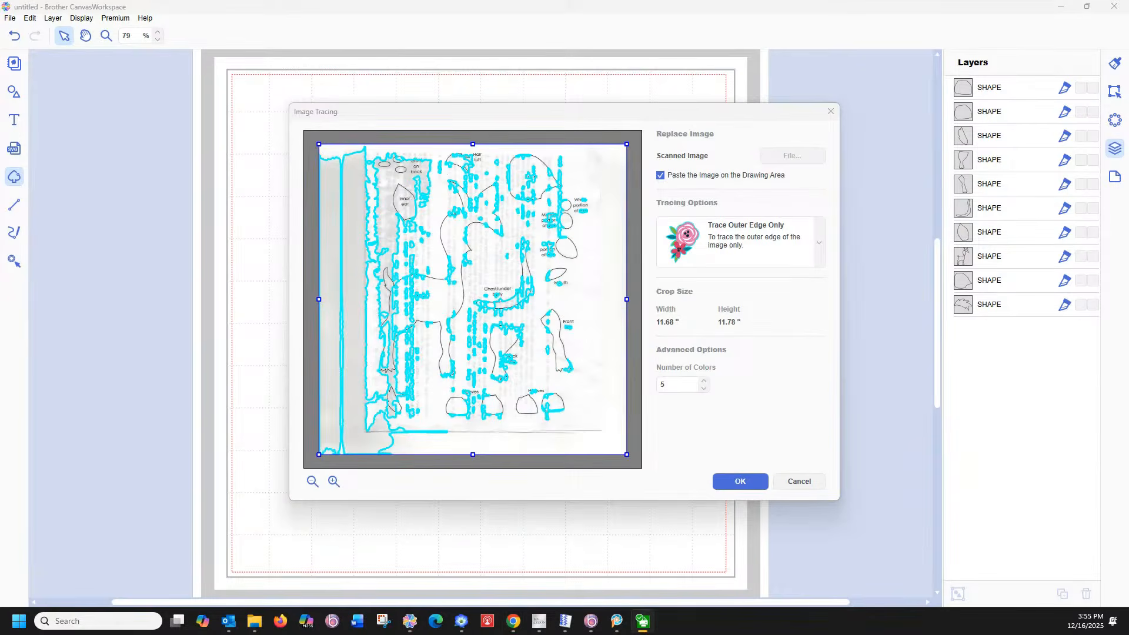
pyautogui.moveTo(1128, 385); pyautogui.dragTo(976, 627)
pyautogui.click(898, 232)
pyautogui.click(1030, 326)
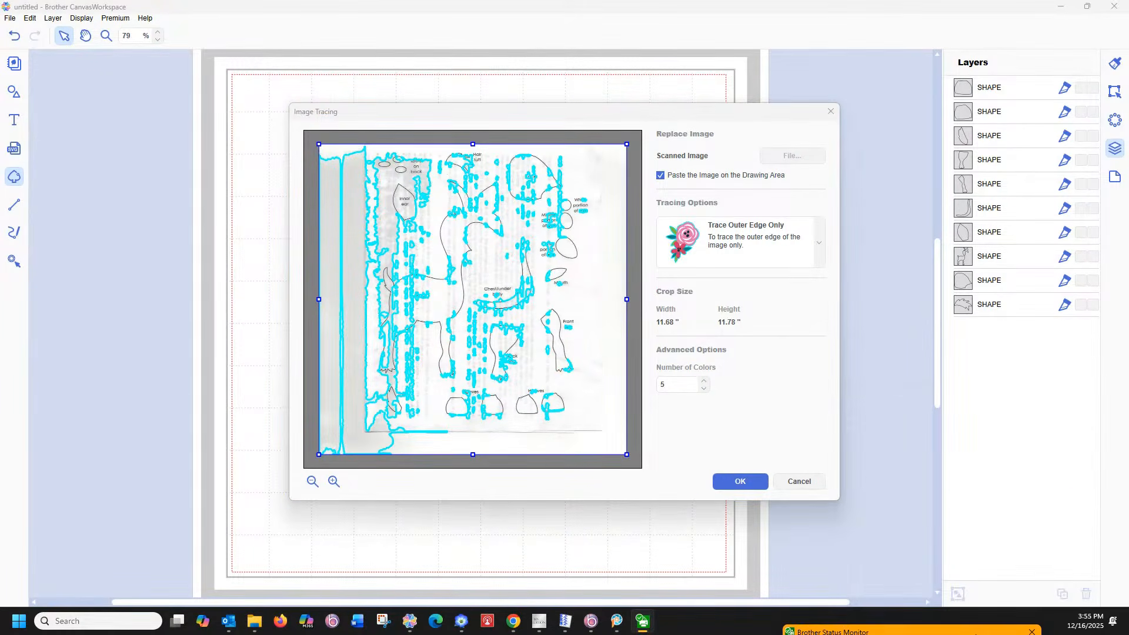
# - Trace the scan with Trace Areas by Color and 2 colors, preview it, and place the result on the mat
pyautogui.click(822, 245)
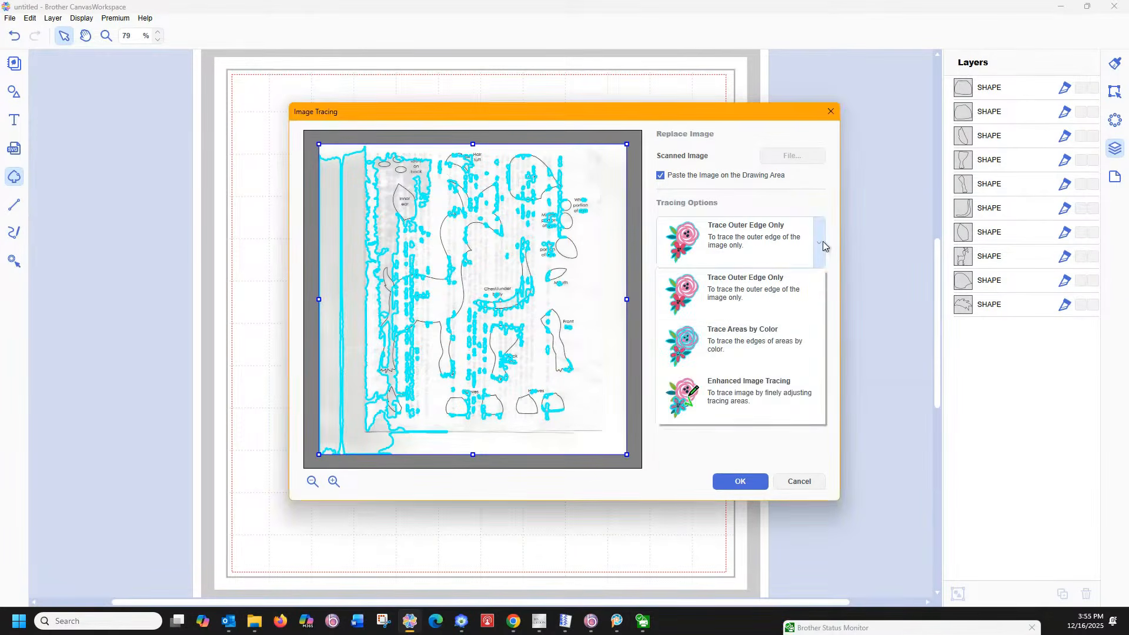
pyautogui.click(774, 346)
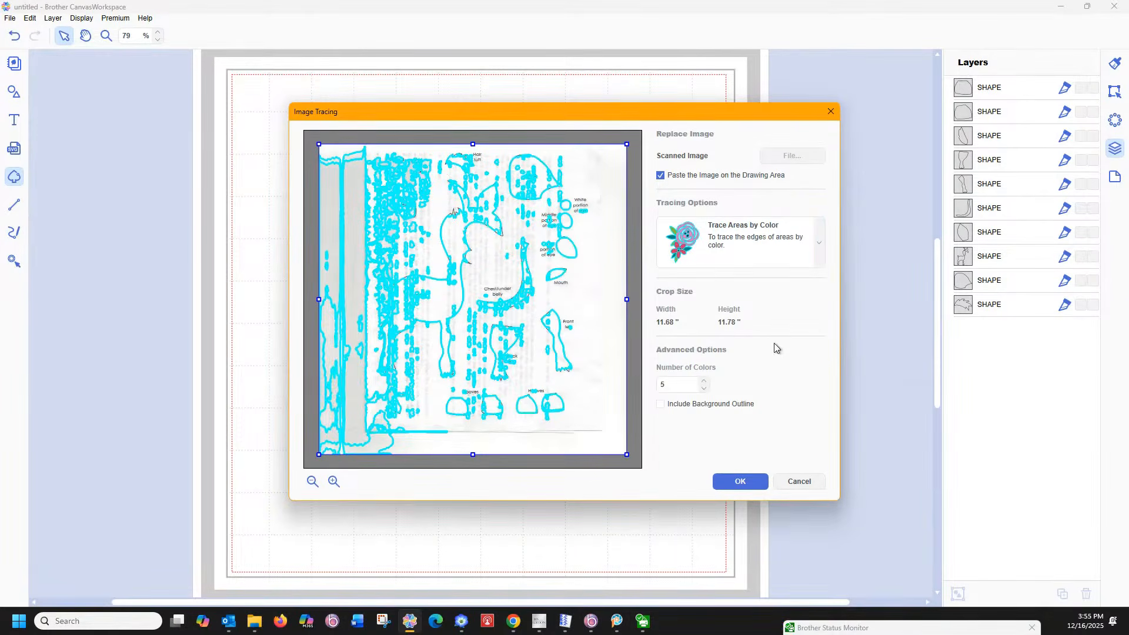
pyautogui.click(704, 388)
pyautogui.click(704, 388)
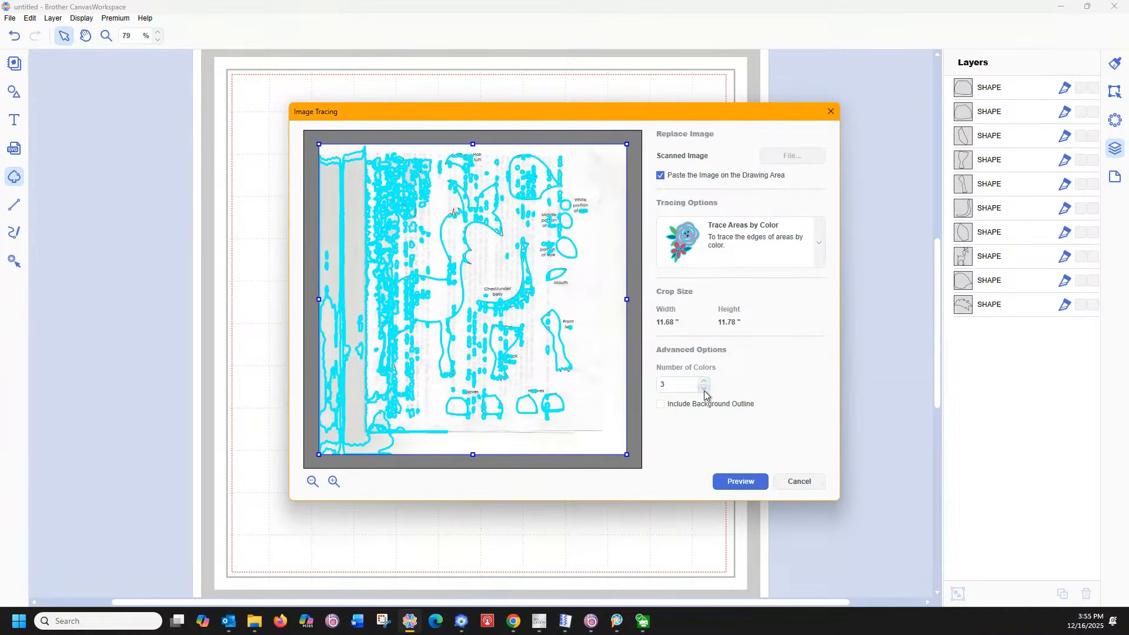
pyautogui.click(738, 481)
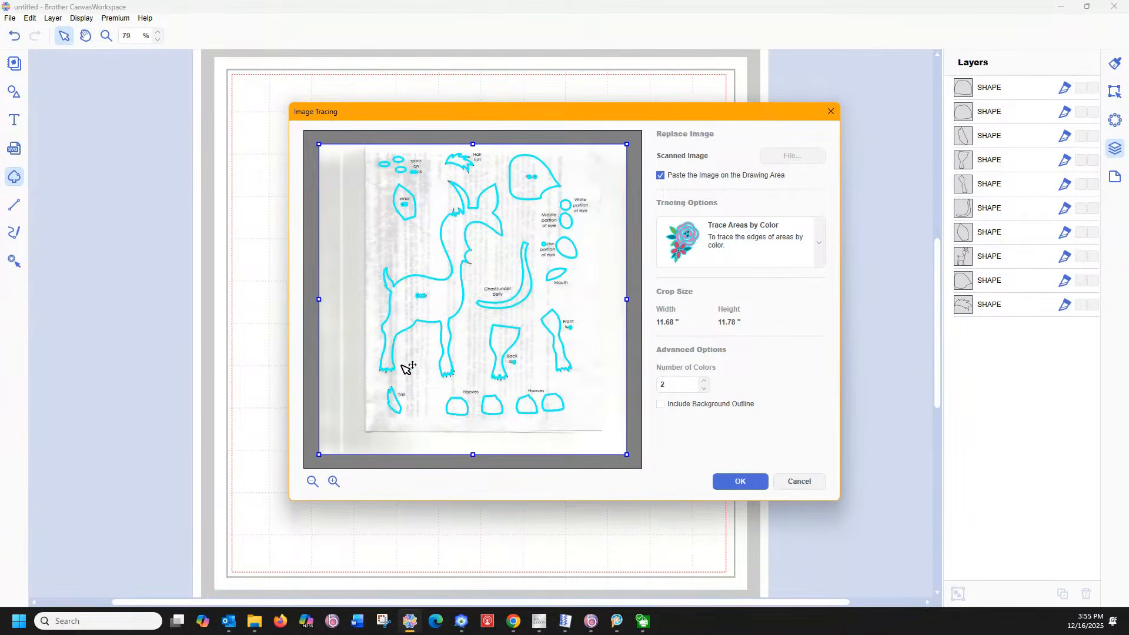
pyautogui.click(740, 481)
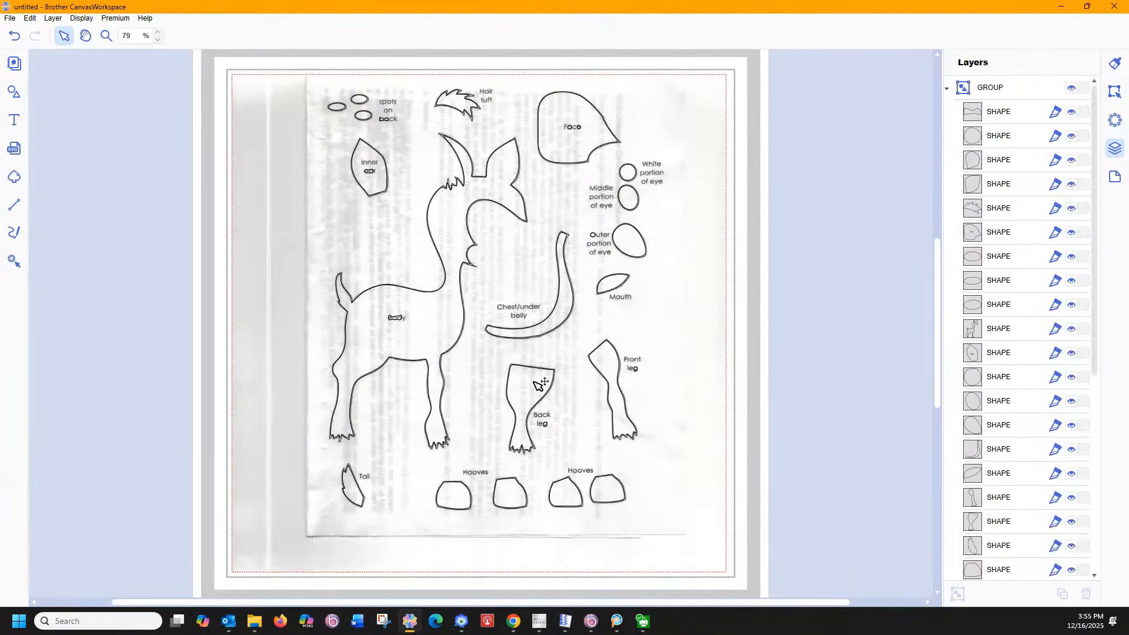
# - Hide the scanned image layer inside the newly traced group so only its cutting outlines are displayed
pyautogui.click(362, 297)
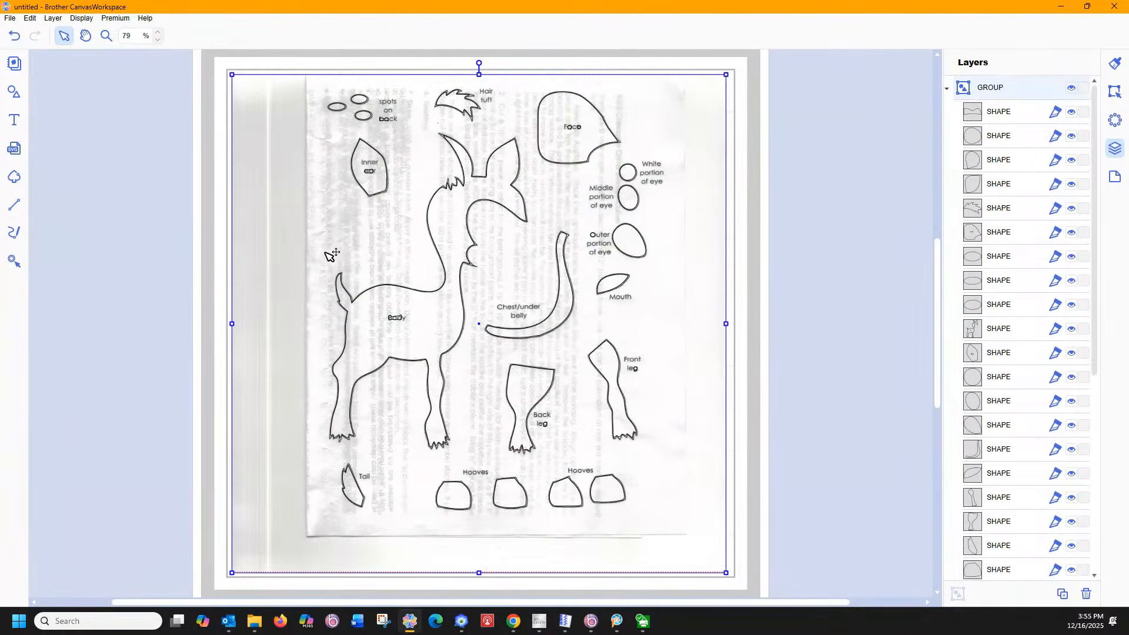
pyautogui.scroll(-3, 1013, 257)
pyautogui.scroll(-3, 1014, 257)
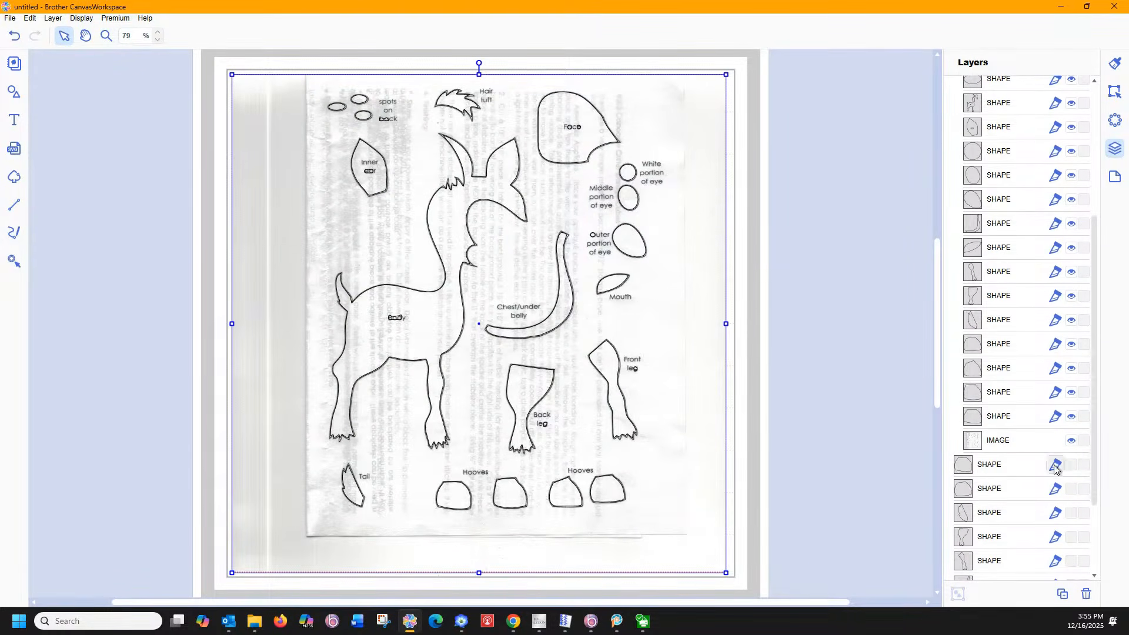
pyautogui.click(1072, 441)
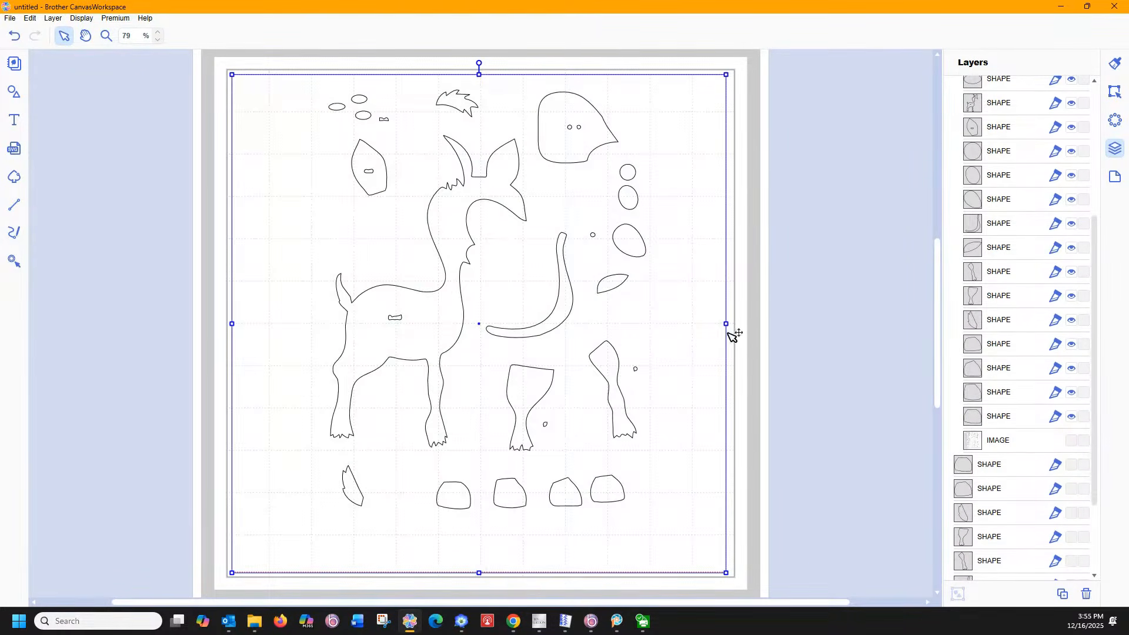
# - Select the deer's body outline within the traced group and delete it
pyautogui.click(787, 340)
pyautogui.click(398, 319)
pyautogui.click(441, 292)
pyautogui.click(444, 294)
pyautogui.click(444, 294)
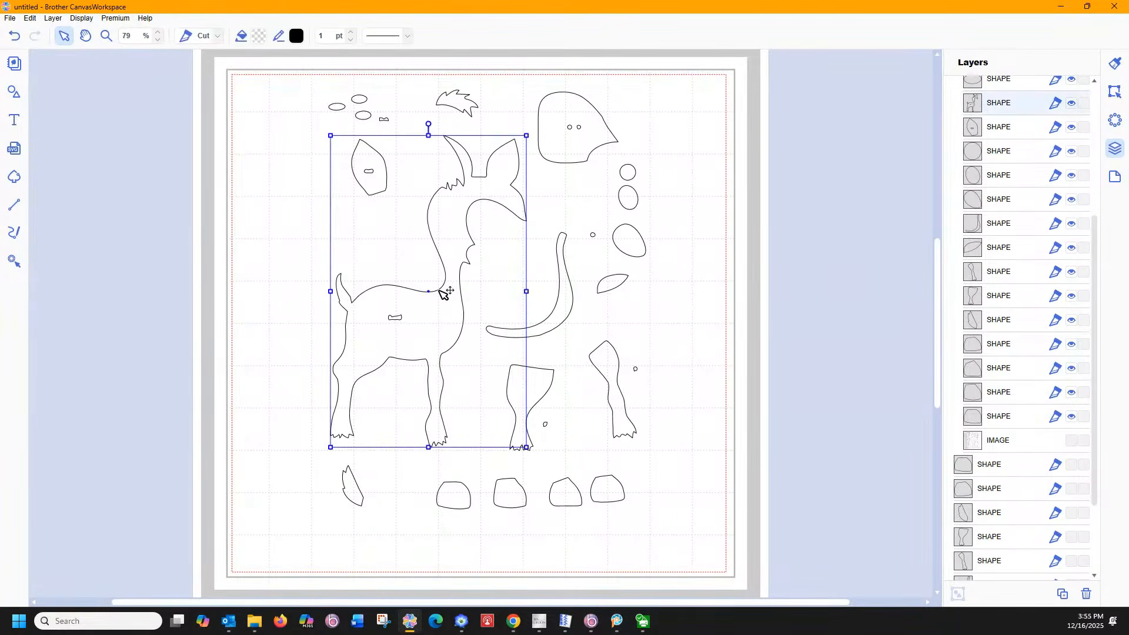
pyautogui.press('Delete')
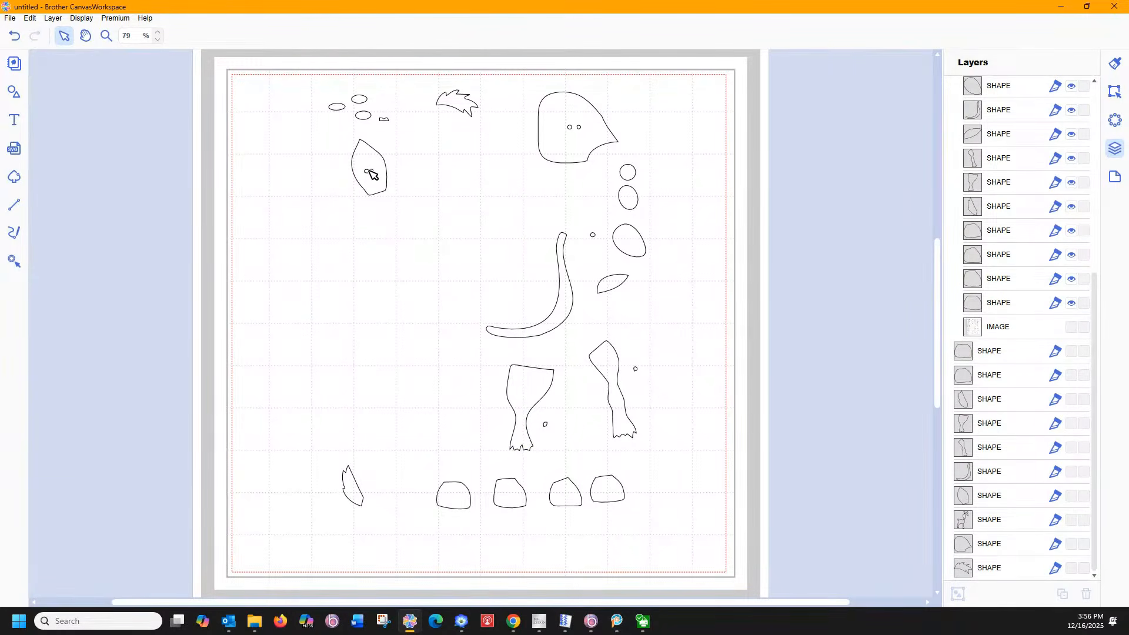
# - Delete the inner ear outline with its lettering remnant from the traced group
pyautogui.click(390, 171)
pyautogui.click(386, 170)
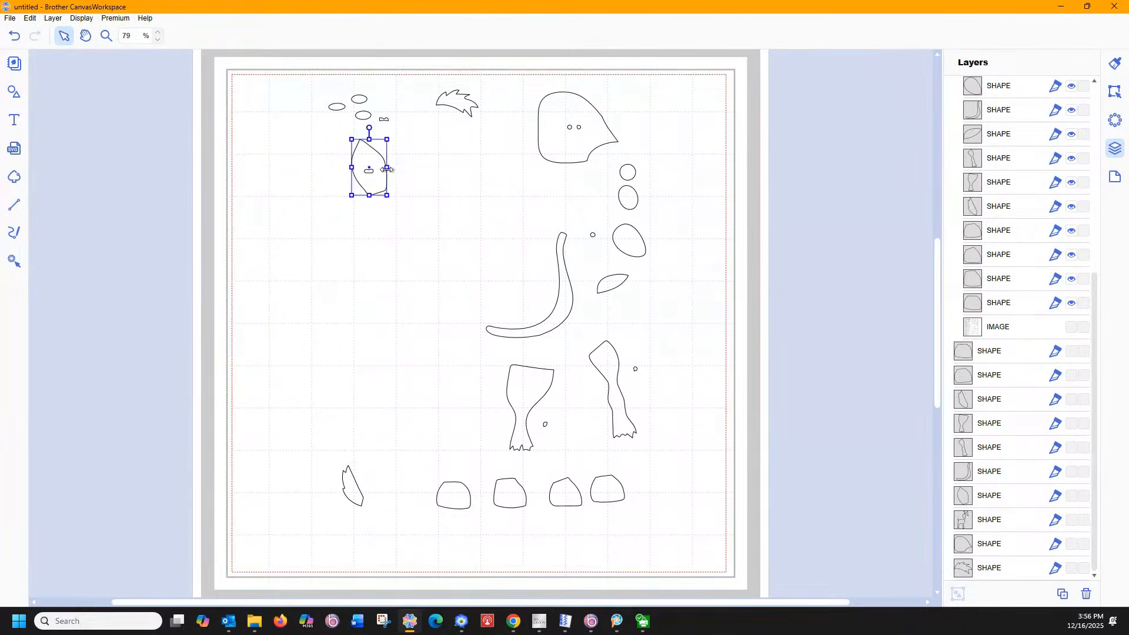
pyautogui.press('Delete')
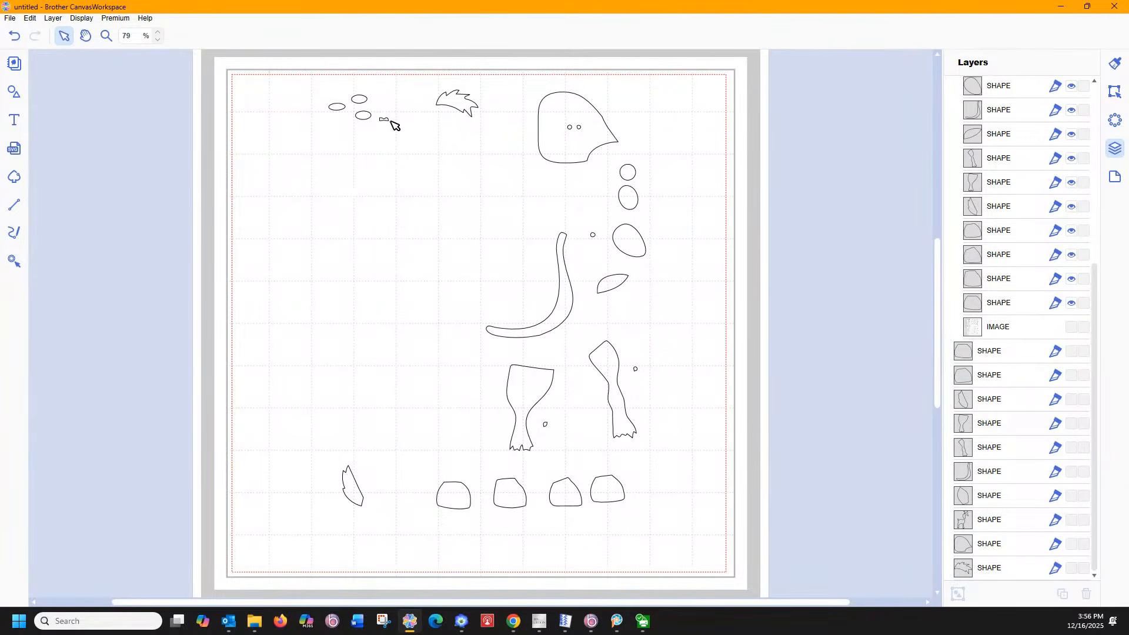
# - Ungroup the second trace into separate shapes and delete its face outline
pyautogui.click(543, 117)
pyautogui.rightClick(543, 118)
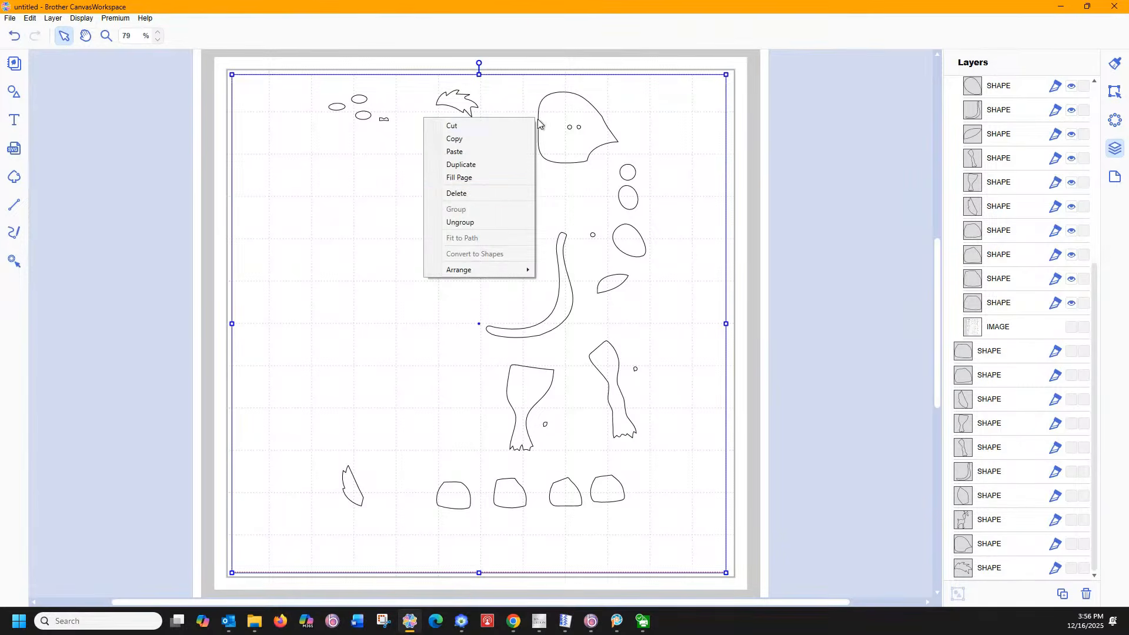
pyautogui.click(516, 223)
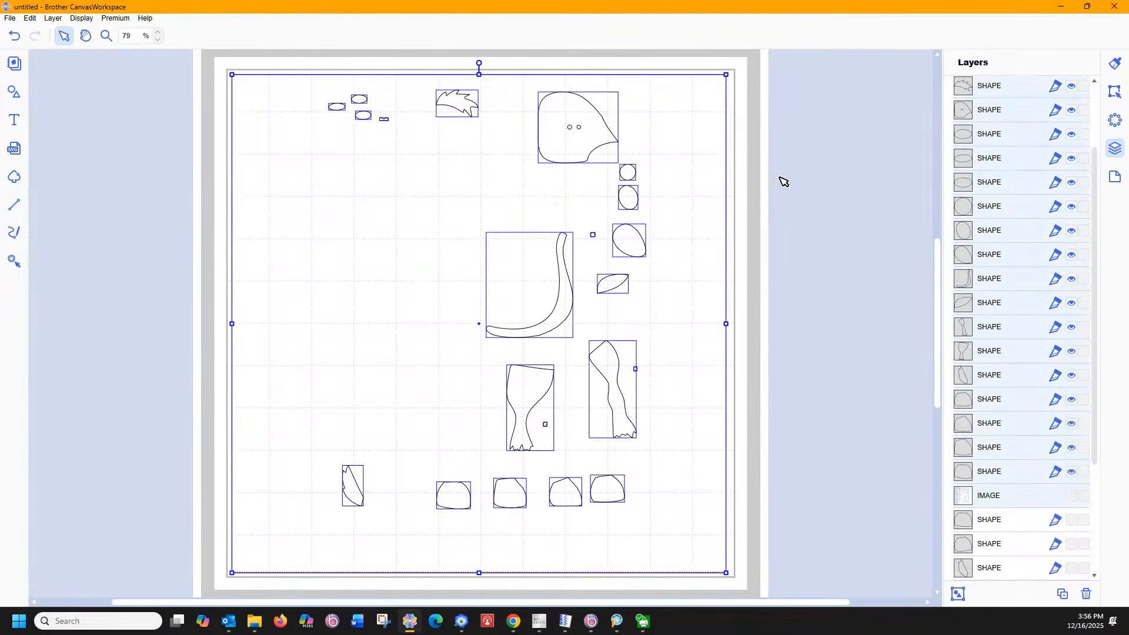
pyautogui.click(784, 181)
pyautogui.click(585, 133)
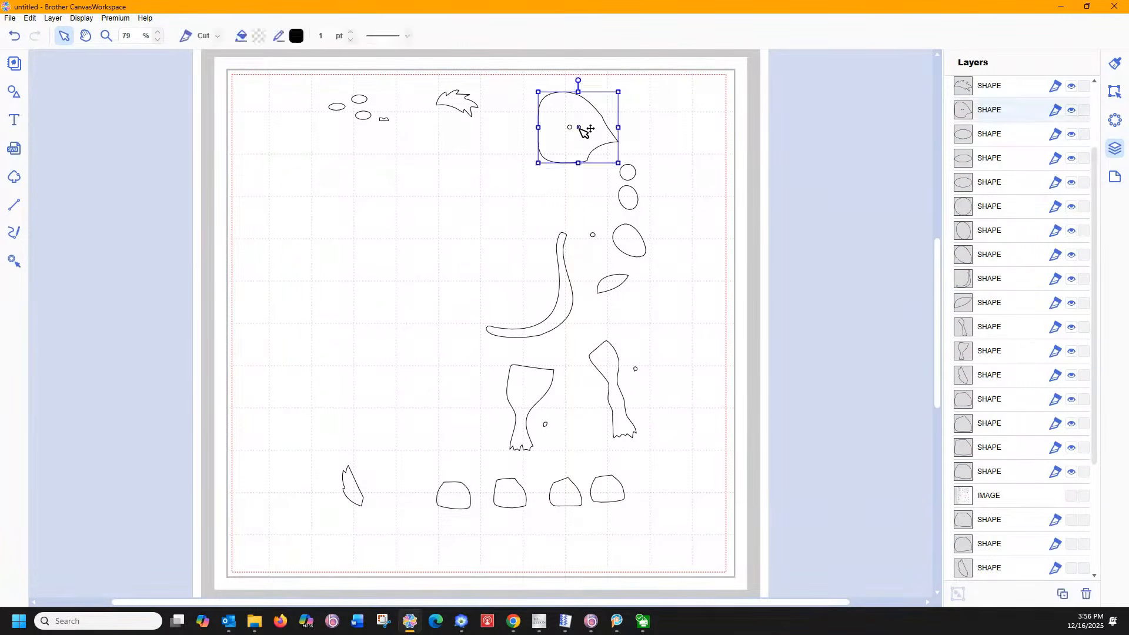
pyautogui.press('Delete')
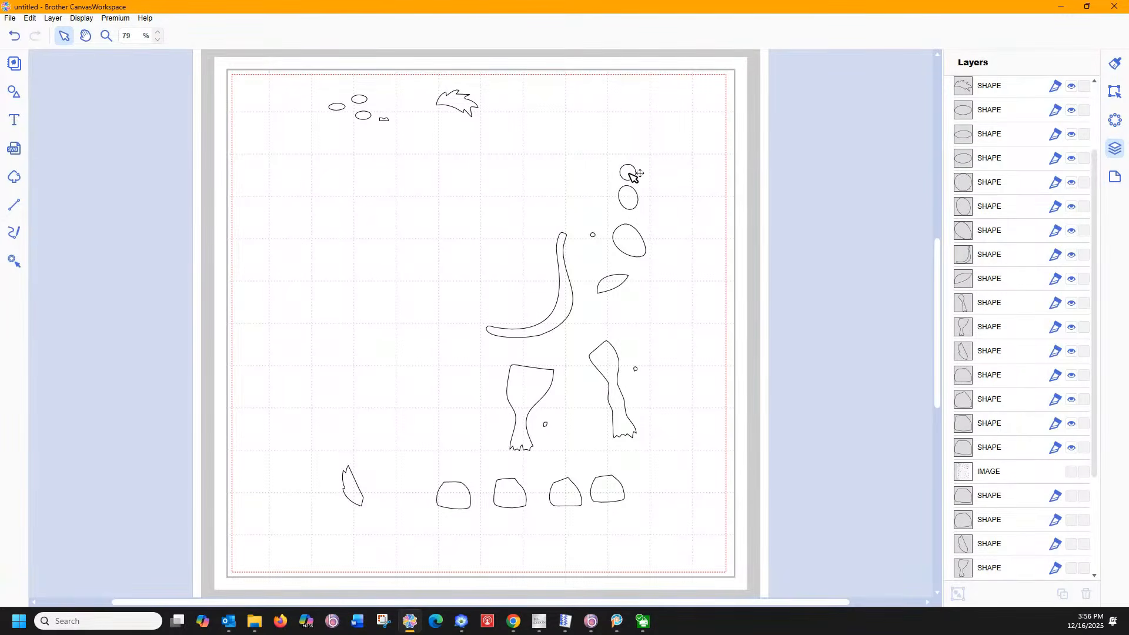
# - Move the three eye outlines and the small lettering remnant toward the mat's outer edge, and delete the mouth outline
pyautogui.moveTo(630, 176); pyautogui.dragTo(648, 144)
pyautogui.moveTo(631, 201); pyautogui.dragTo(698, 162)
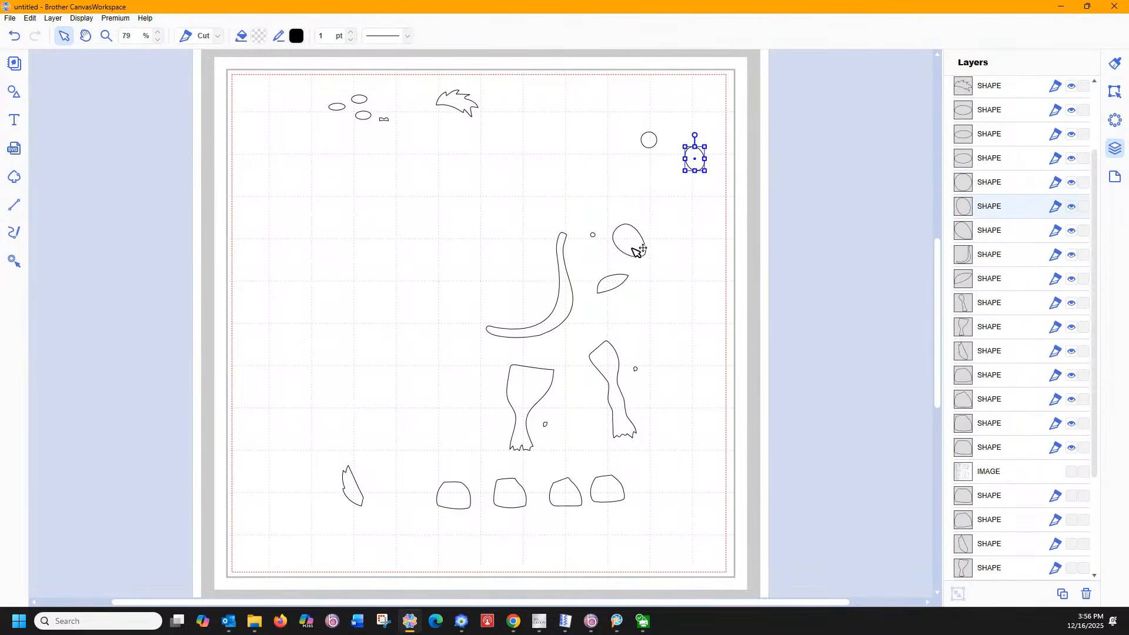
pyautogui.moveTo(632, 246); pyautogui.dragTo(702, 222)
pyautogui.click(620, 292)
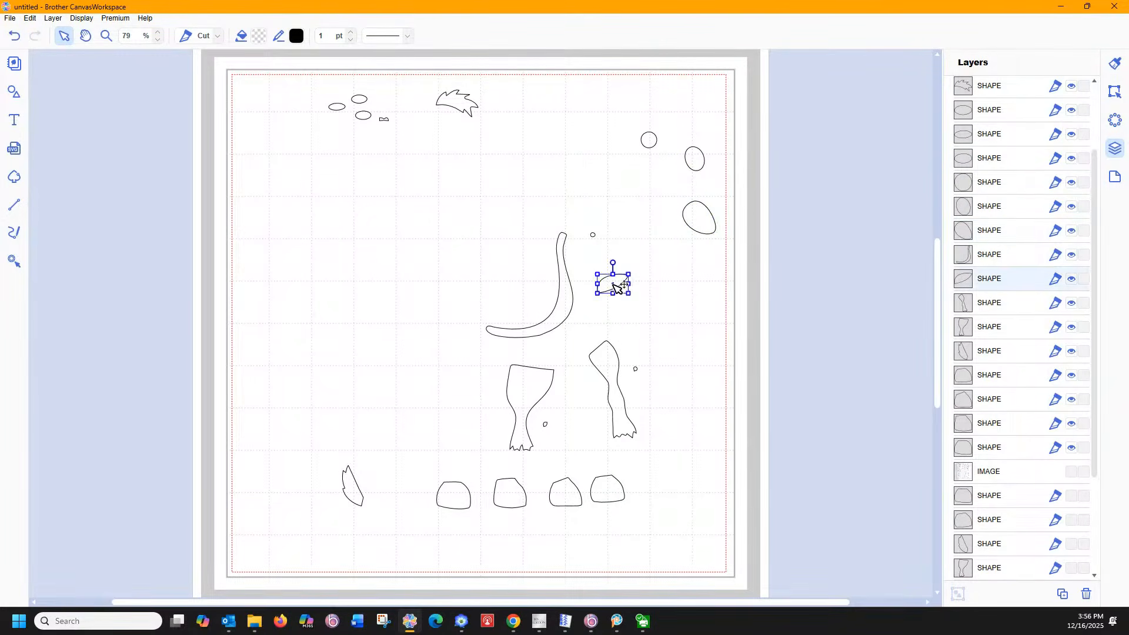
pyautogui.press('Delete')
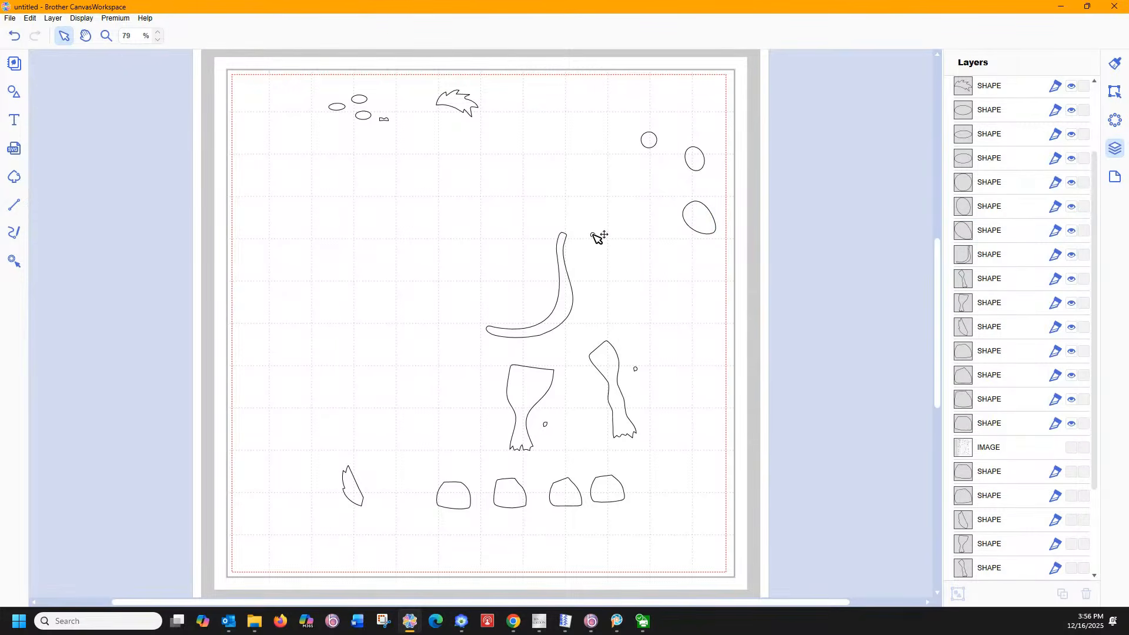
pyautogui.moveTo(597, 237); pyautogui.dragTo(714, 274)
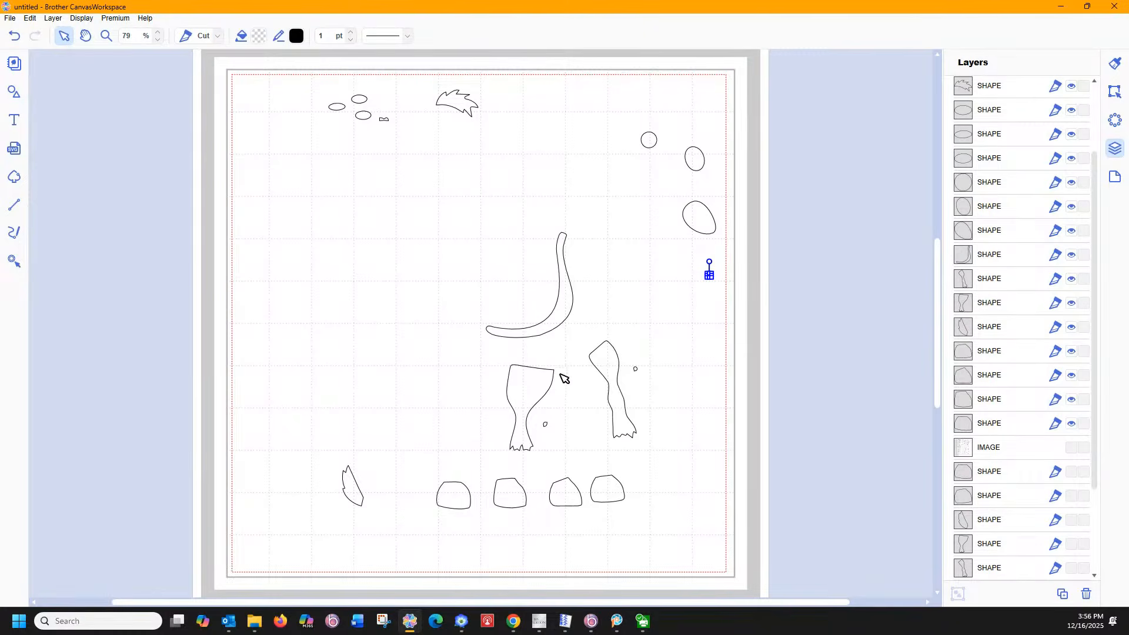
# - Delete the front leg, back leg, chest/under belly and tail outlines of the second trace
pyautogui.click(617, 360)
pyautogui.press('Delete')
pyautogui.click(552, 373)
pyautogui.press('Delete')
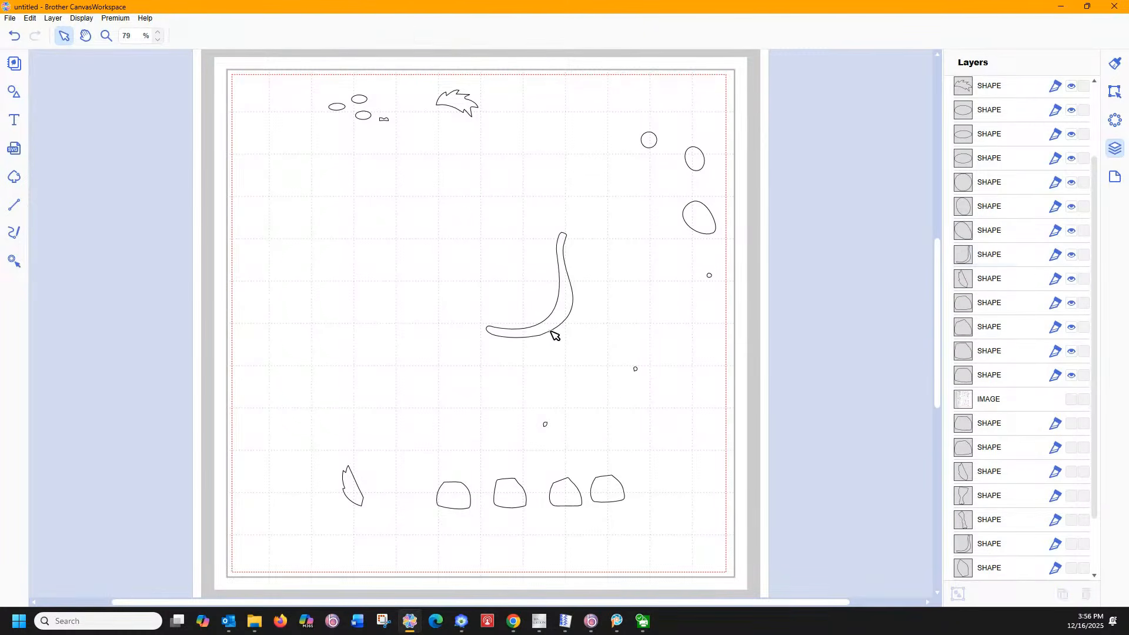
pyautogui.click(554, 330)
pyautogui.press('Delete')
pyautogui.click(356, 495)
pyautogui.press('Delete')
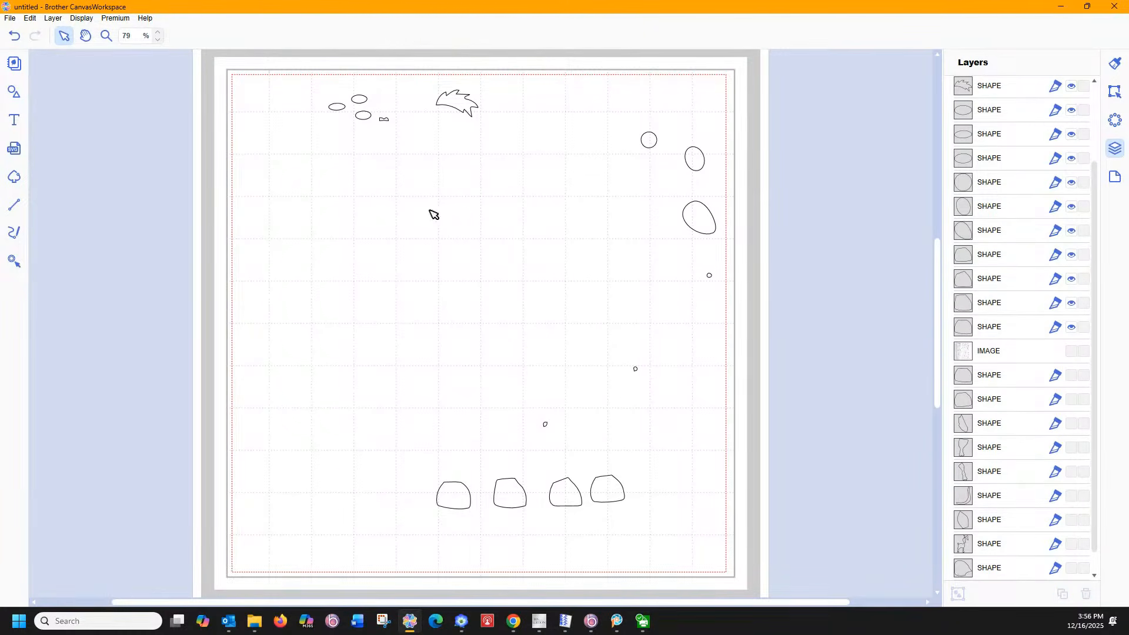
# - Delete the hair tuft outline and the small lettering remnants beside the spots, back leg and front leg
pyautogui.click(385, 119)
pyautogui.press('Delete')
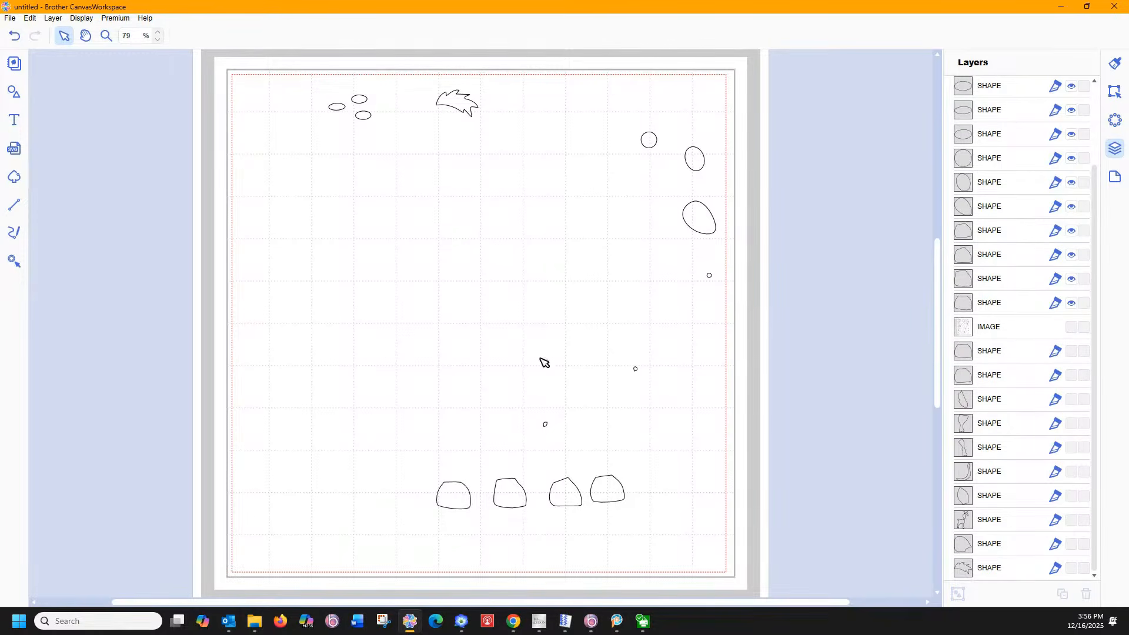
pyautogui.click(465, 107)
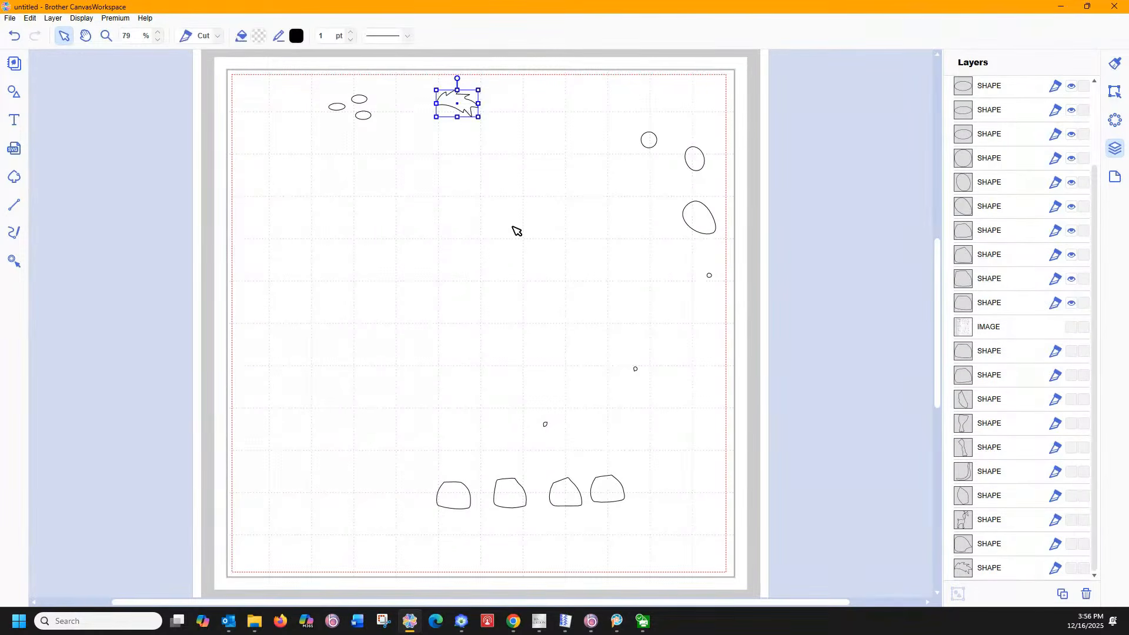
pyautogui.press('Delete')
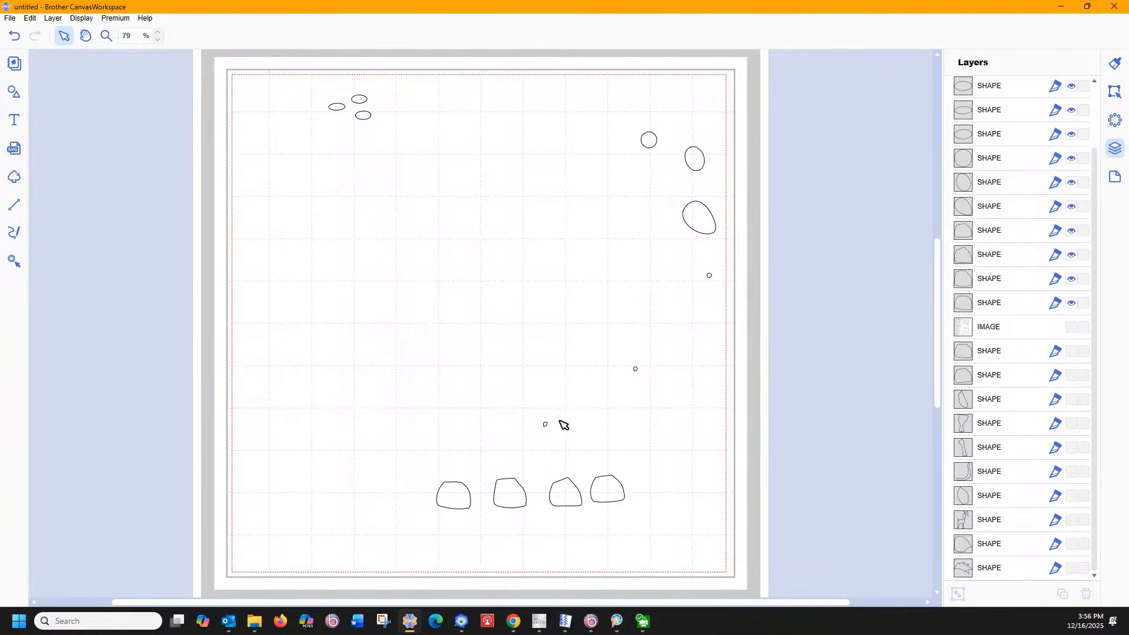
pyautogui.click(545, 424)
pyautogui.press('Delete')
pyautogui.click(636, 369)
pyautogui.press('Delete')
# - Check shape layers by toggling their visibility, and delete the two hidden hoof shapes directly beneath the scanned image layer
pyautogui.click(1071, 231)
pyautogui.click(1071, 231)
pyautogui.click(1071, 351)
pyautogui.click(1071, 351)
pyautogui.click(965, 352)
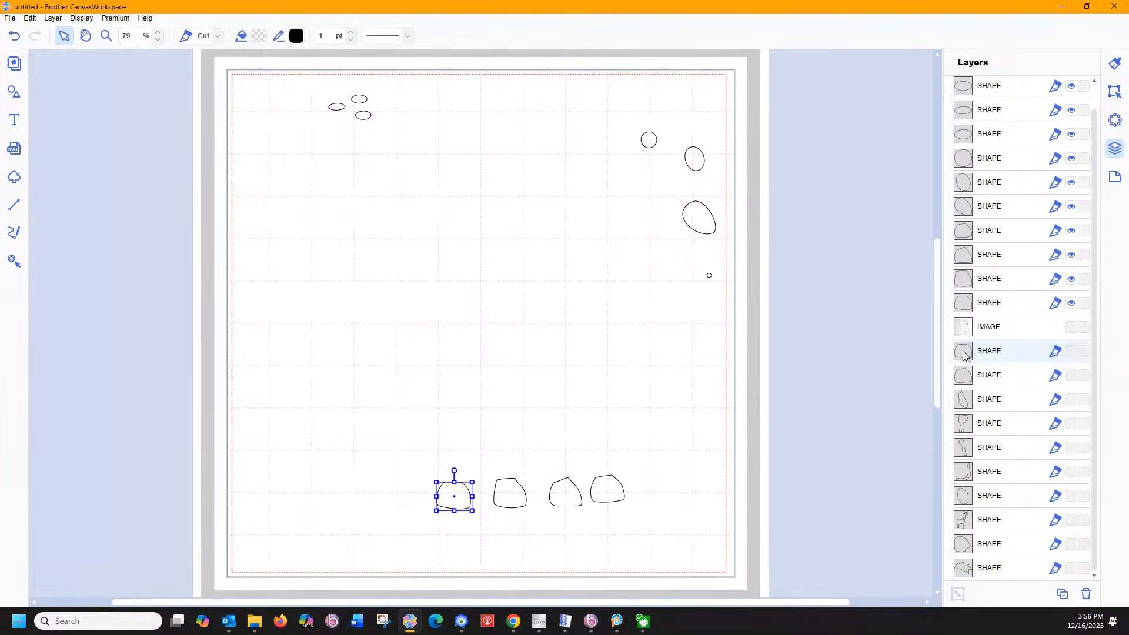
pyautogui.keyDown('ctrl'); pyautogui.click(968, 376); pyautogui.keyUp('ctrl')
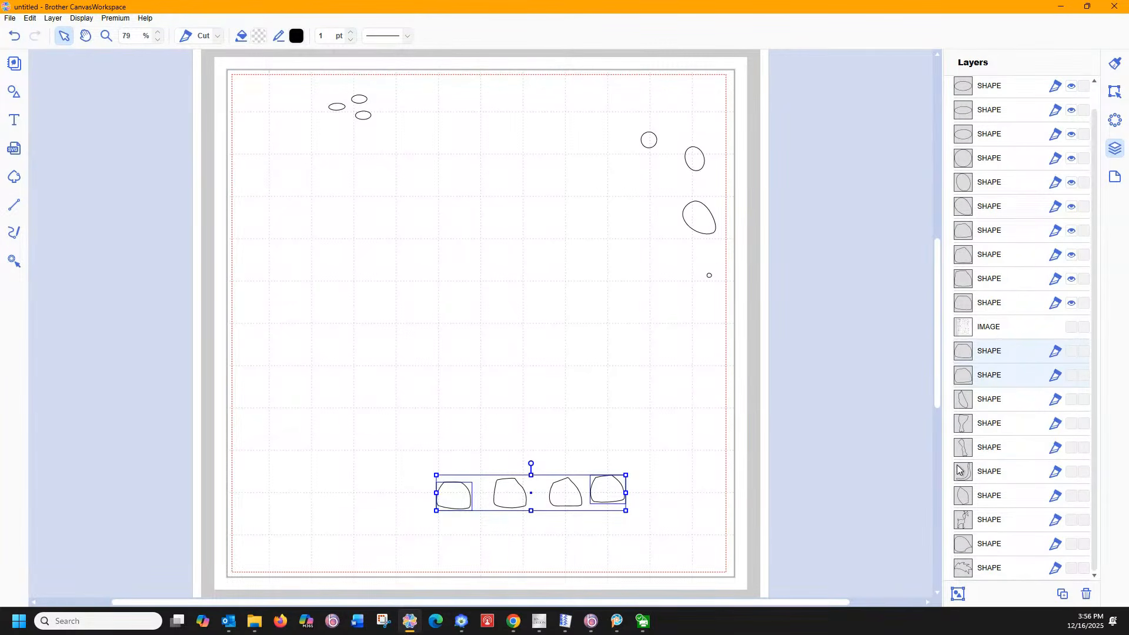
pyautogui.click(900, 477)
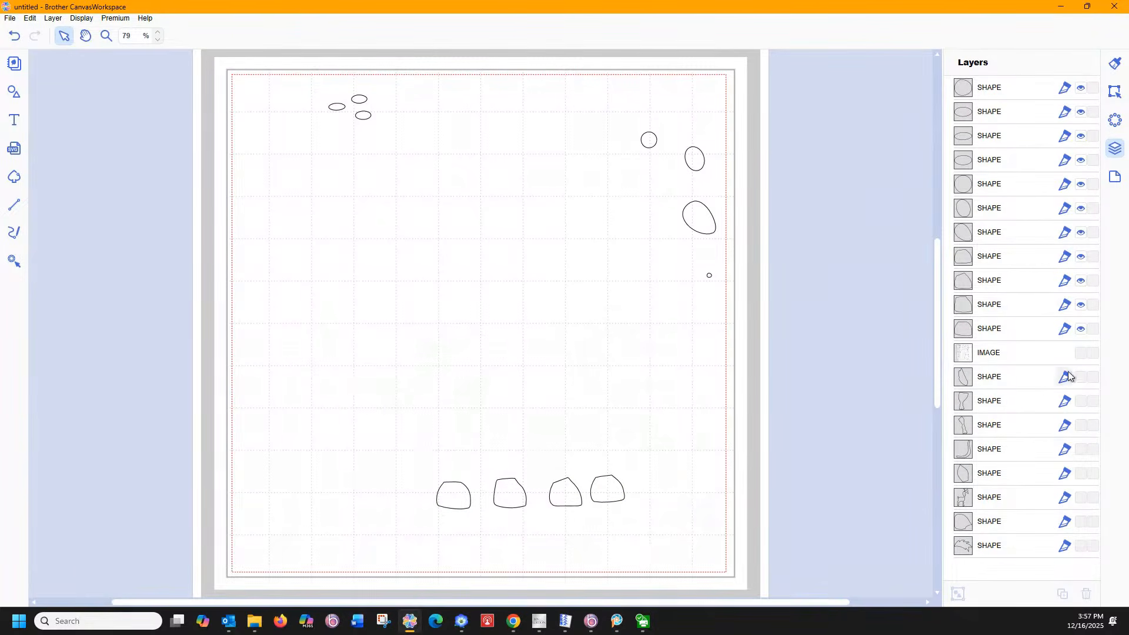
# - Show the hidden leg, chest, inner ear, body, face and hair tuft shapes of the first trace
pyautogui.click(1081, 402)
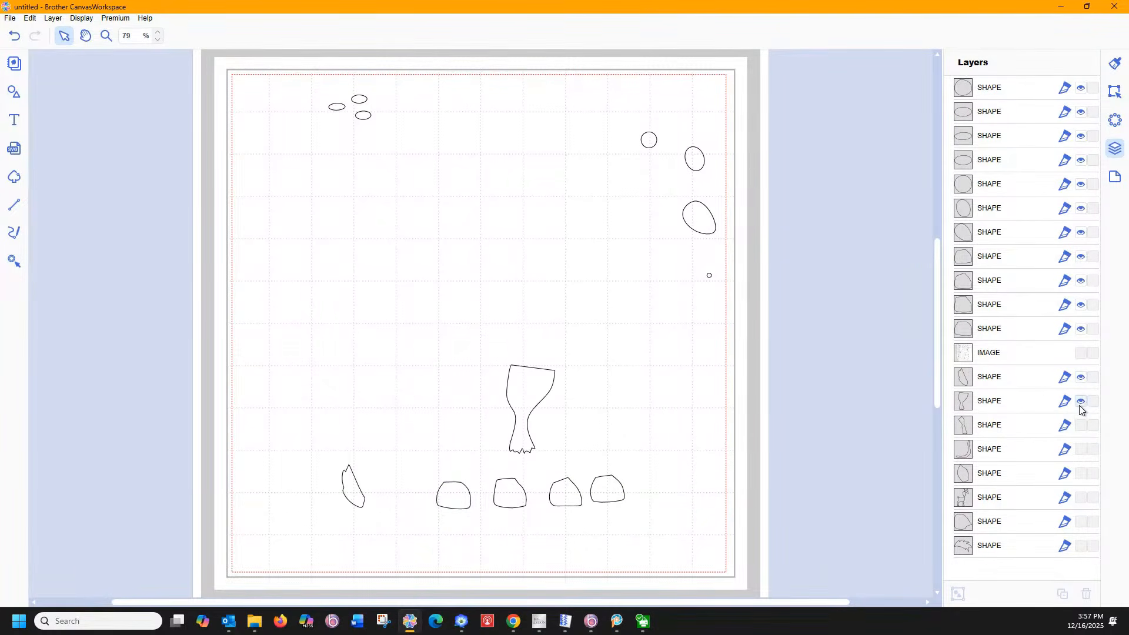
pyautogui.click(1082, 426)
pyautogui.click(1081, 450)
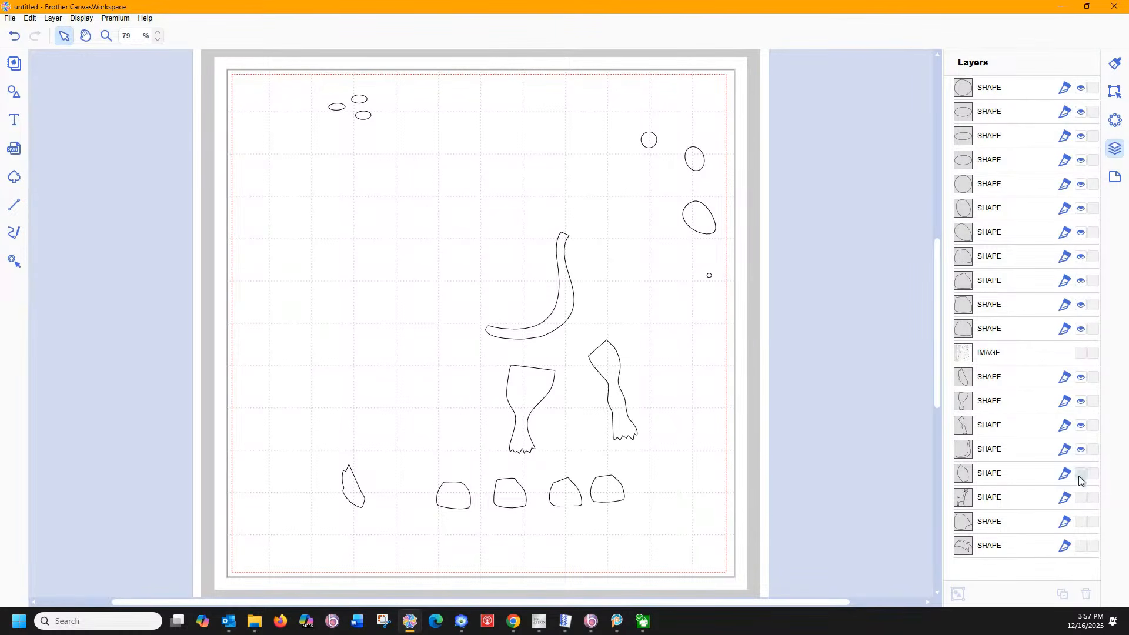
pyautogui.click(1081, 473)
pyautogui.click(1081, 498)
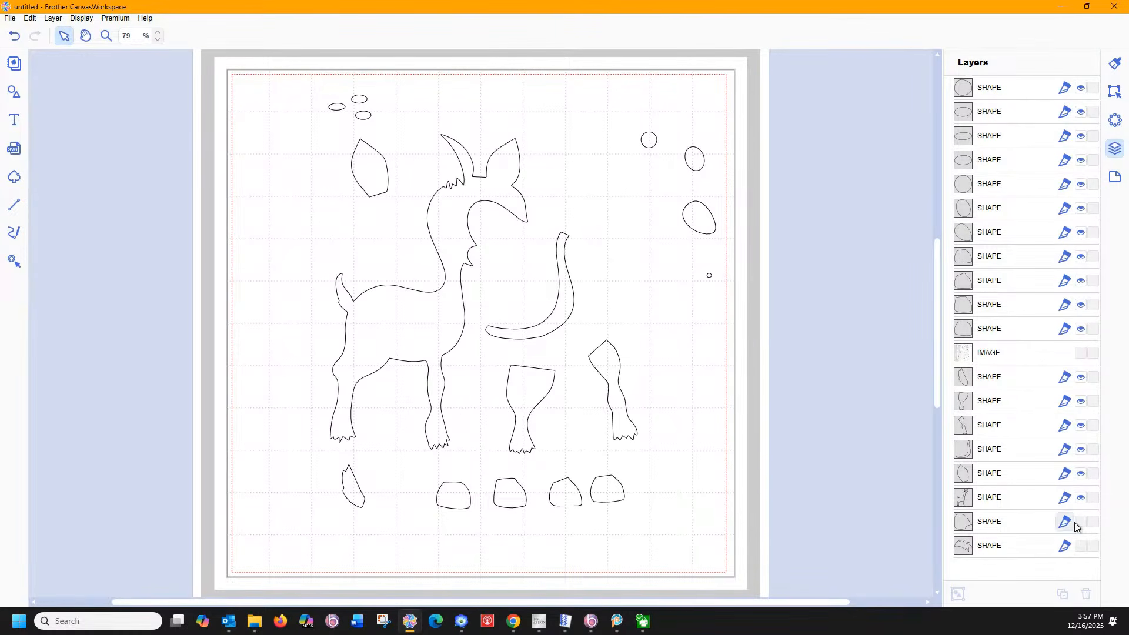
pyautogui.click(1080, 522)
pyautogui.click(1079, 547)
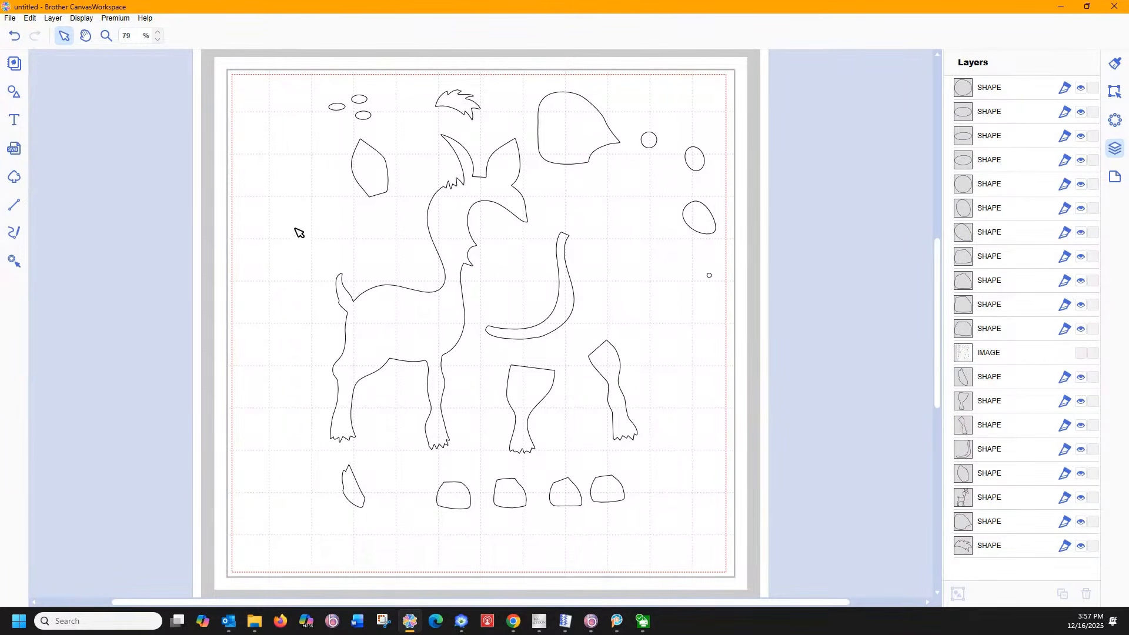
# - Undo the layer visibility changes and recent deletions as far back as the history allows
pyautogui.click(13, 36)
pyautogui.click(13, 36)
pyautogui.click(13, 36)
pyautogui.click(13, 36)
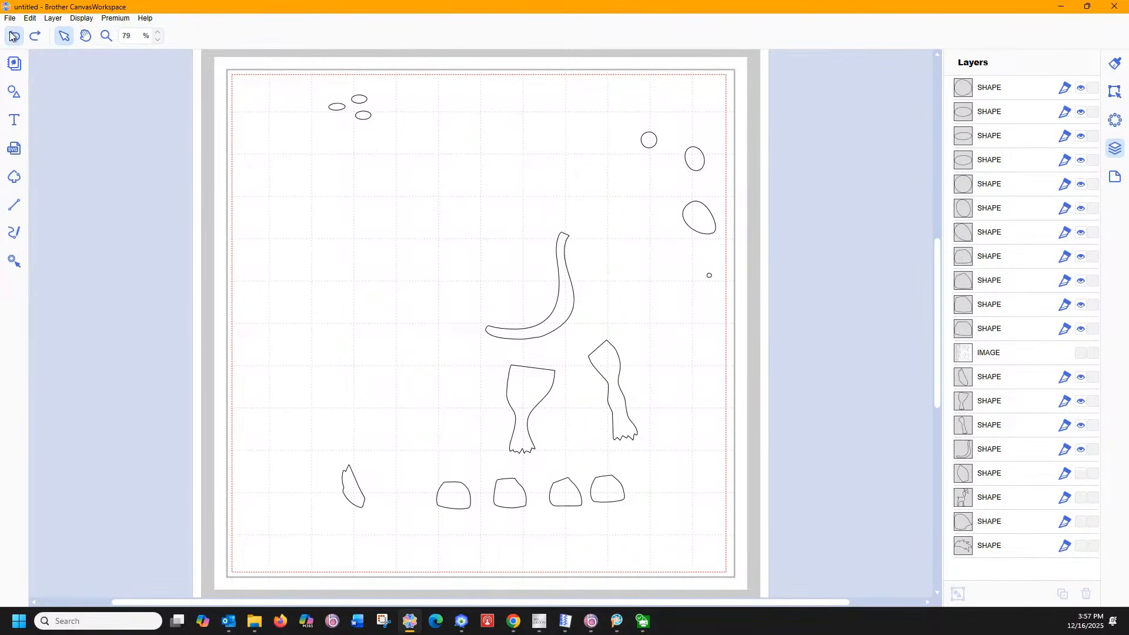
pyautogui.click(13, 36)
pyautogui.click(13, 36)
pyautogui.click(13, 36)
pyautogui.click(13, 36)
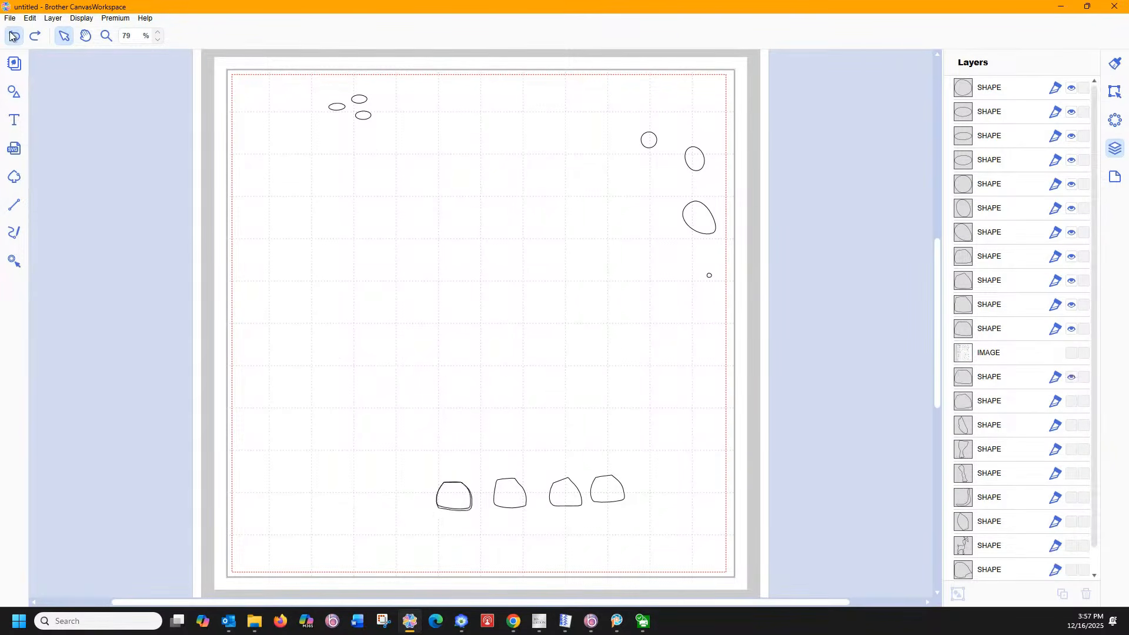
pyautogui.click(13, 36)
pyautogui.click(12, 37)
pyautogui.click(14, 36)
pyautogui.click(13, 36)
pyautogui.click(14, 37)
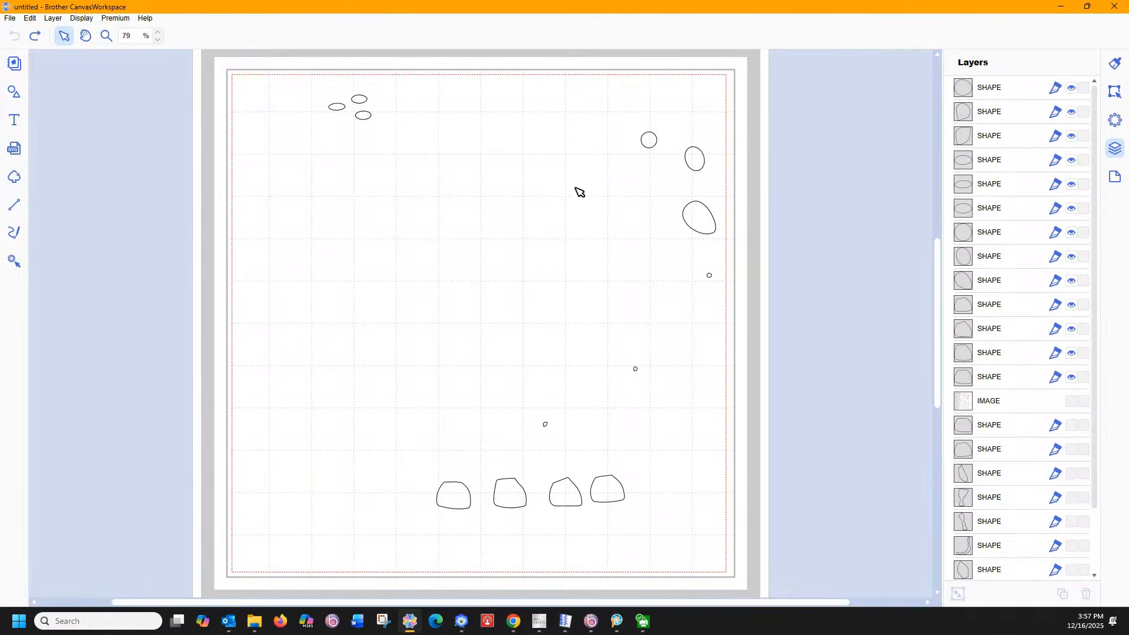
# - Select all layers from the first shape through the scanned image and delete them, keeping the hidden shapes below
pyautogui.click(969, 89)
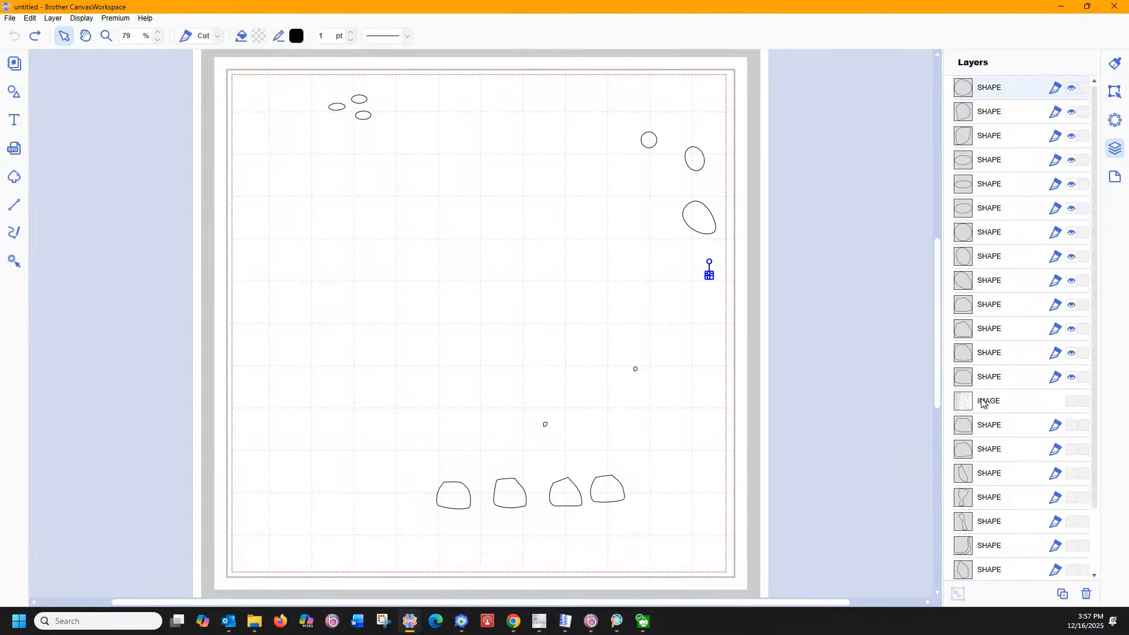
pyautogui.keyDown('shift'); pyautogui.click(961, 404); pyautogui.keyUp('shift')
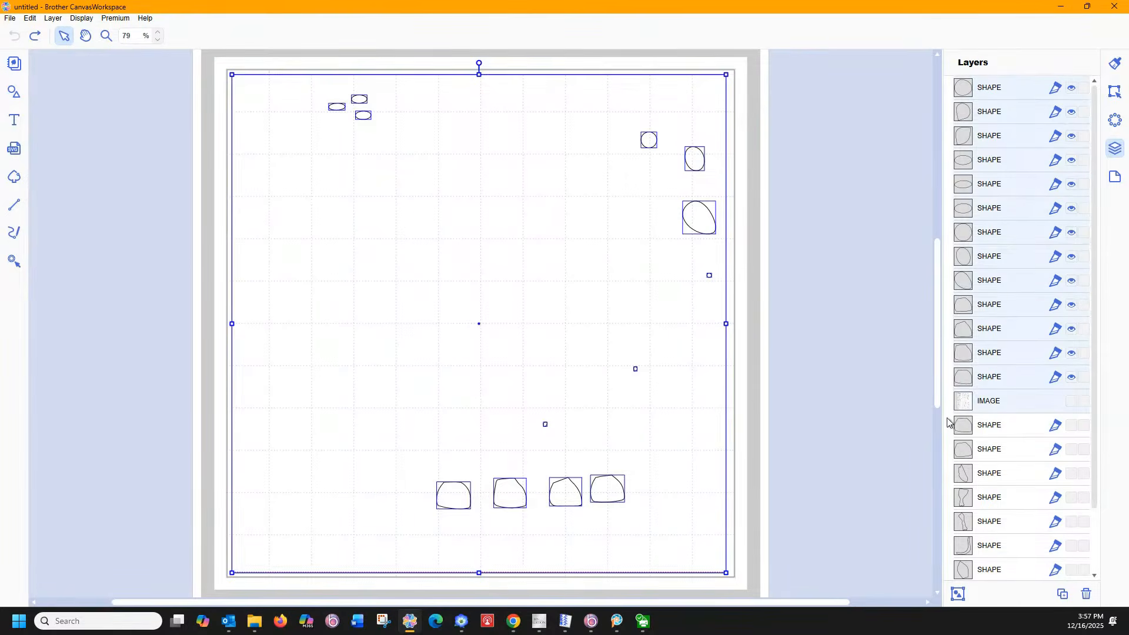
pyautogui.press('Delete')
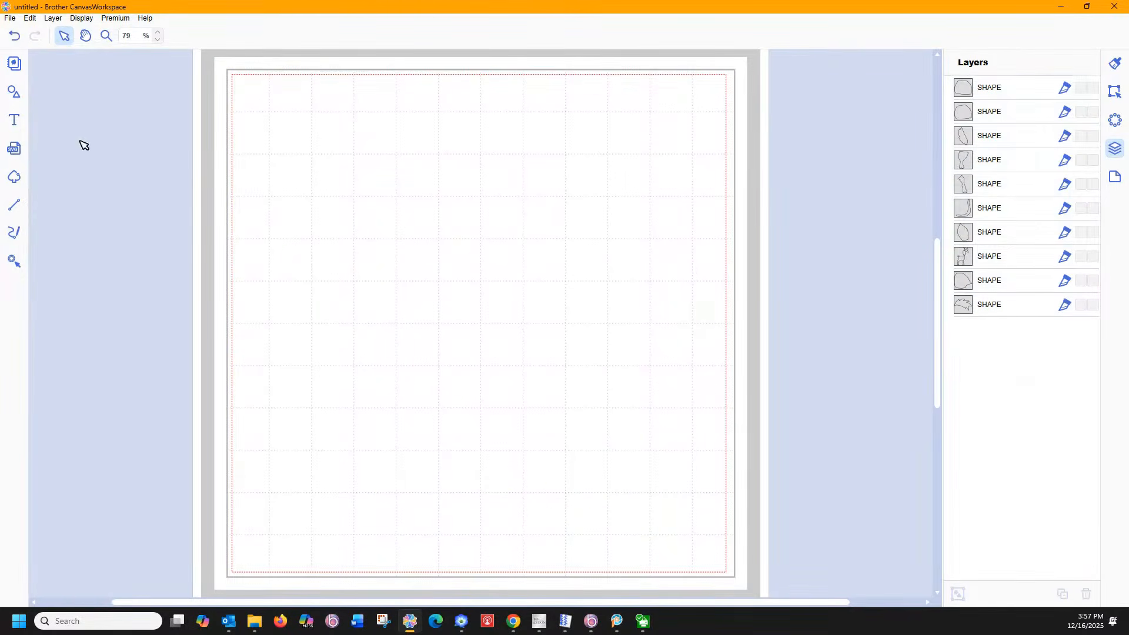
# - Trace the machine-scanned deer pattern again with Trace Areas by Color and 2 colors, and place the result on the mat
pyautogui.click(14, 177)
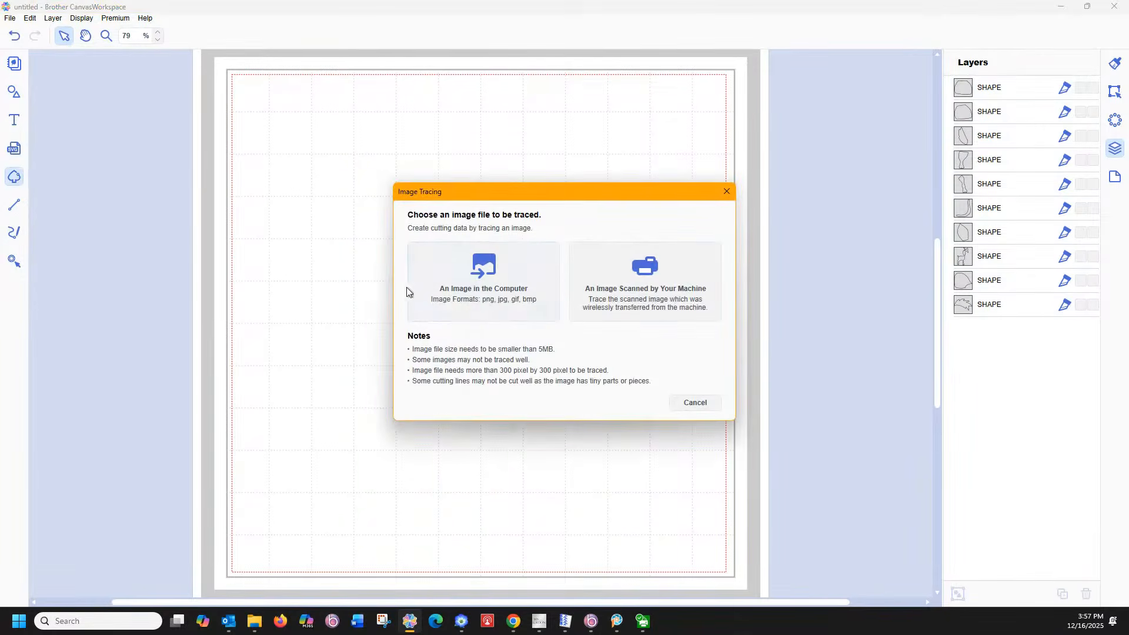
pyautogui.click(650, 292)
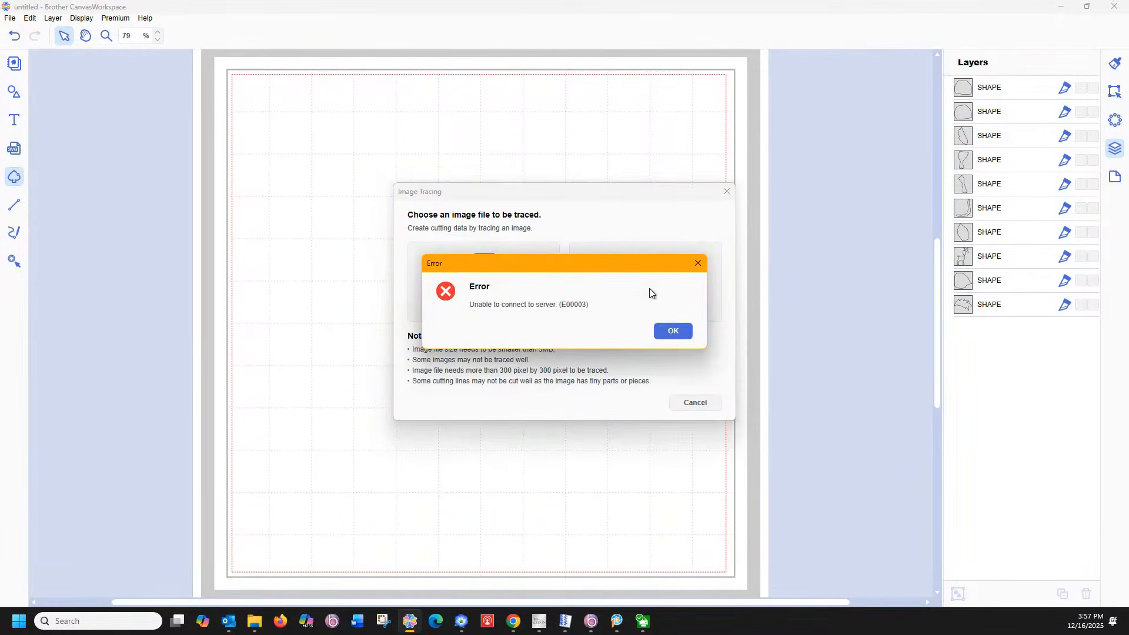
pyautogui.click(673, 331)
pyautogui.click(641, 298)
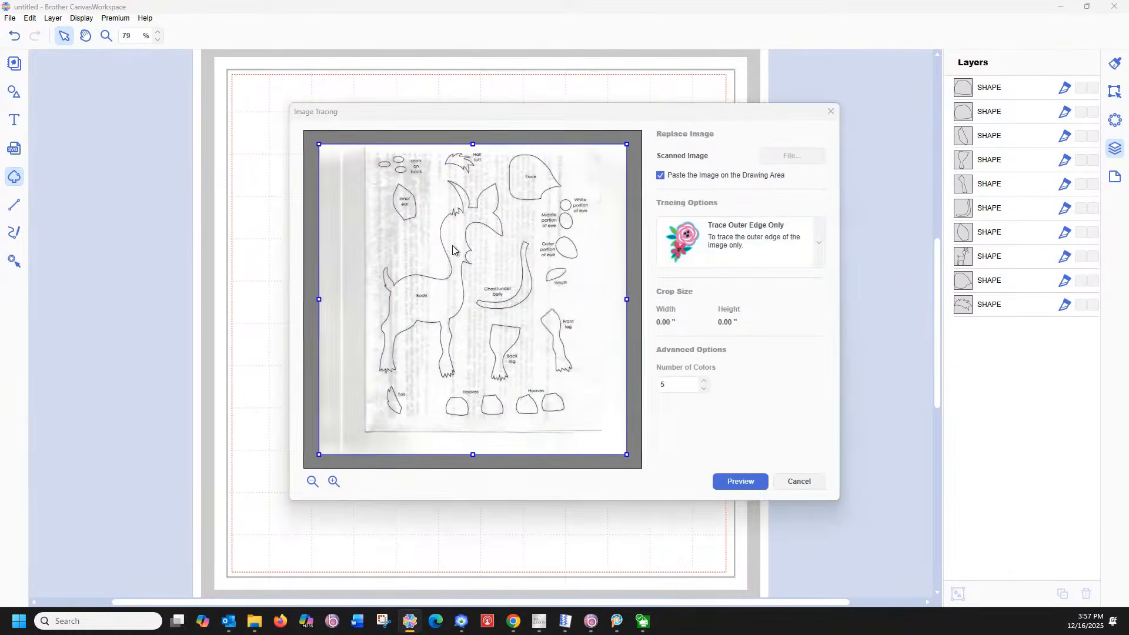
pyautogui.click(818, 243)
pyautogui.click(733, 341)
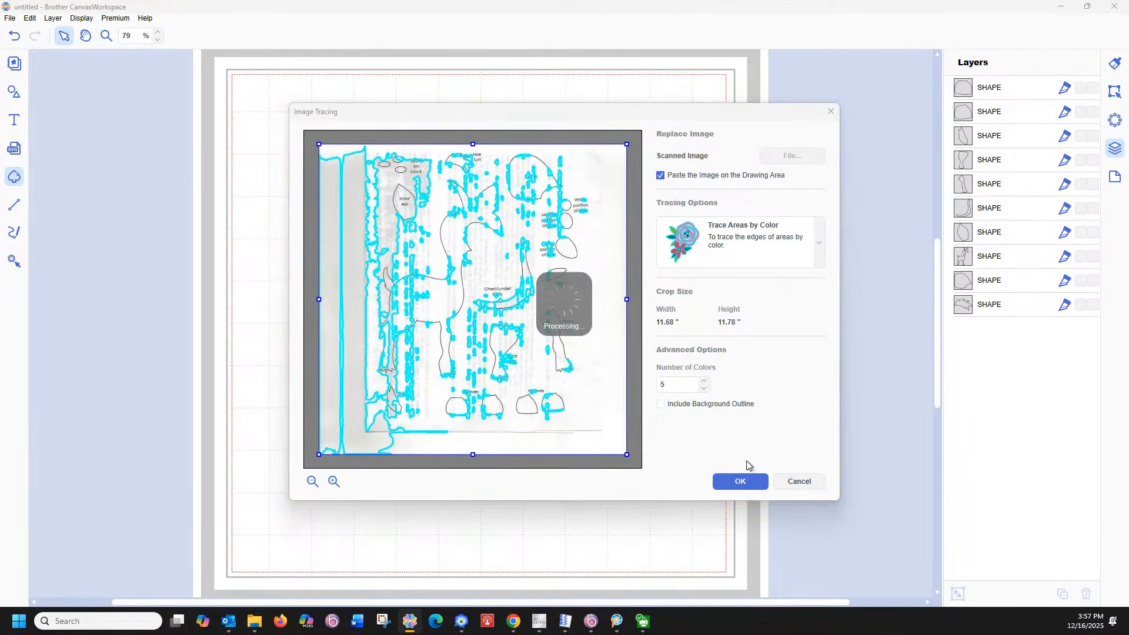
pyautogui.click(704, 389)
pyautogui.click(703, 389)
pyautogui.click(704, 389)
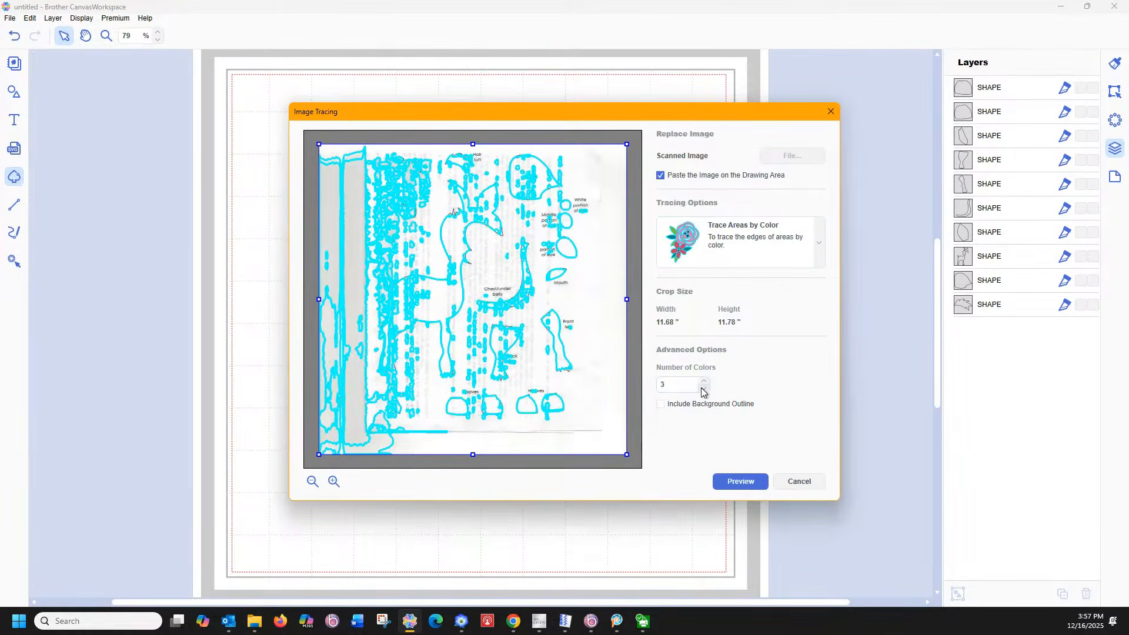
pyautogui.click(742, 483)
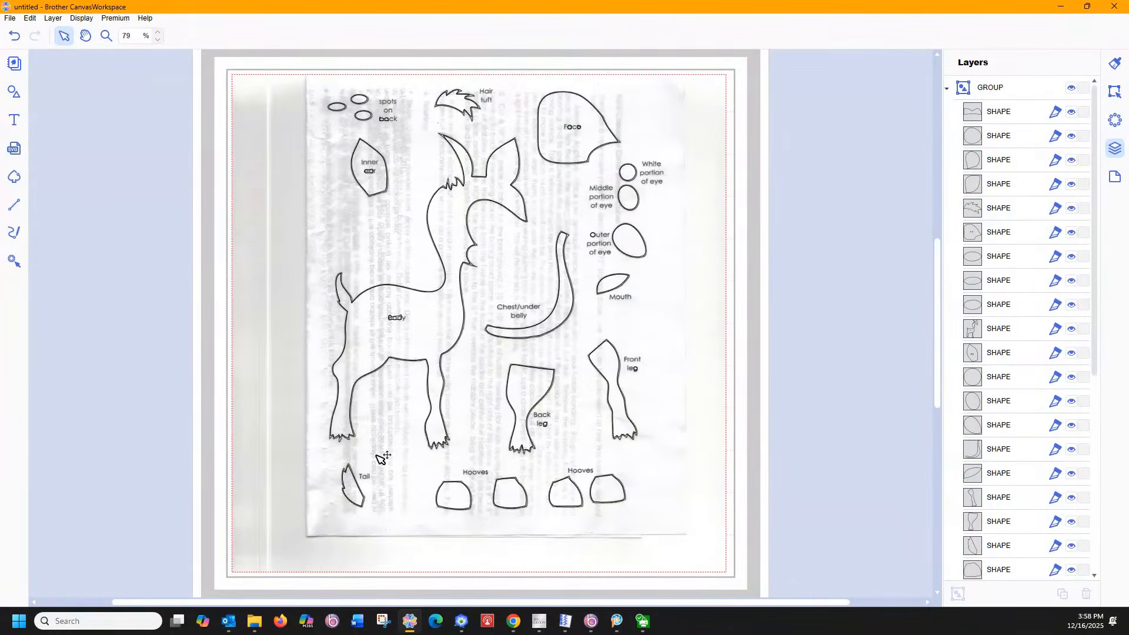
# - Ungroup the new trace into separate shapes and hide its scanned image layer
pyautogui.click(432, 294)
pyautogui.rightClick(431, 294)
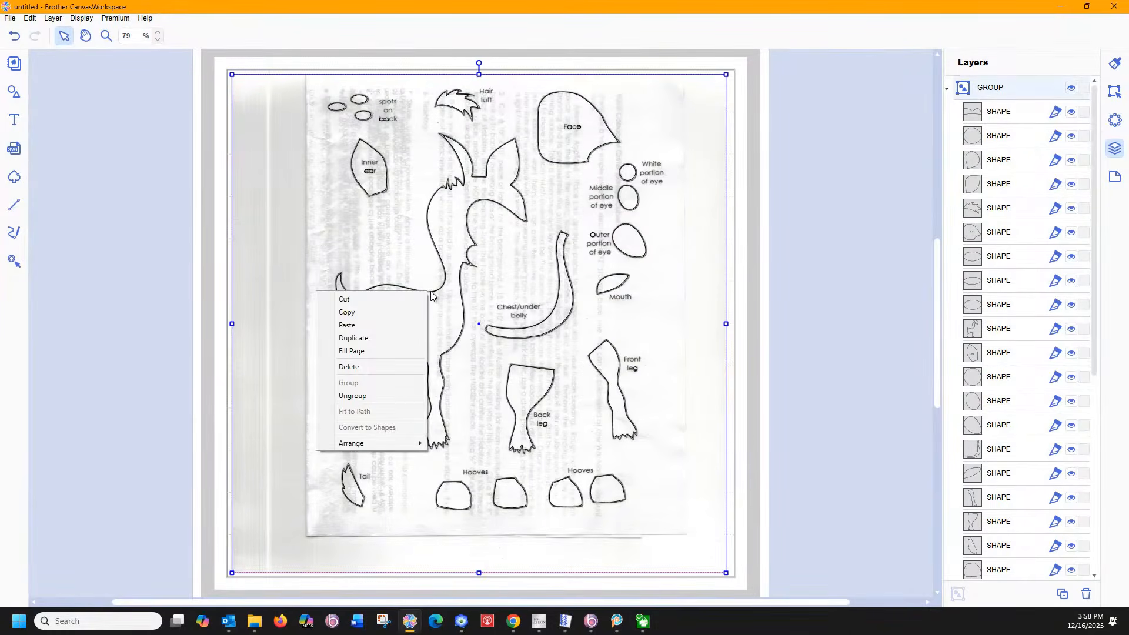
pyautogui.click(406, 396)
pyautogui.click(774, 365)
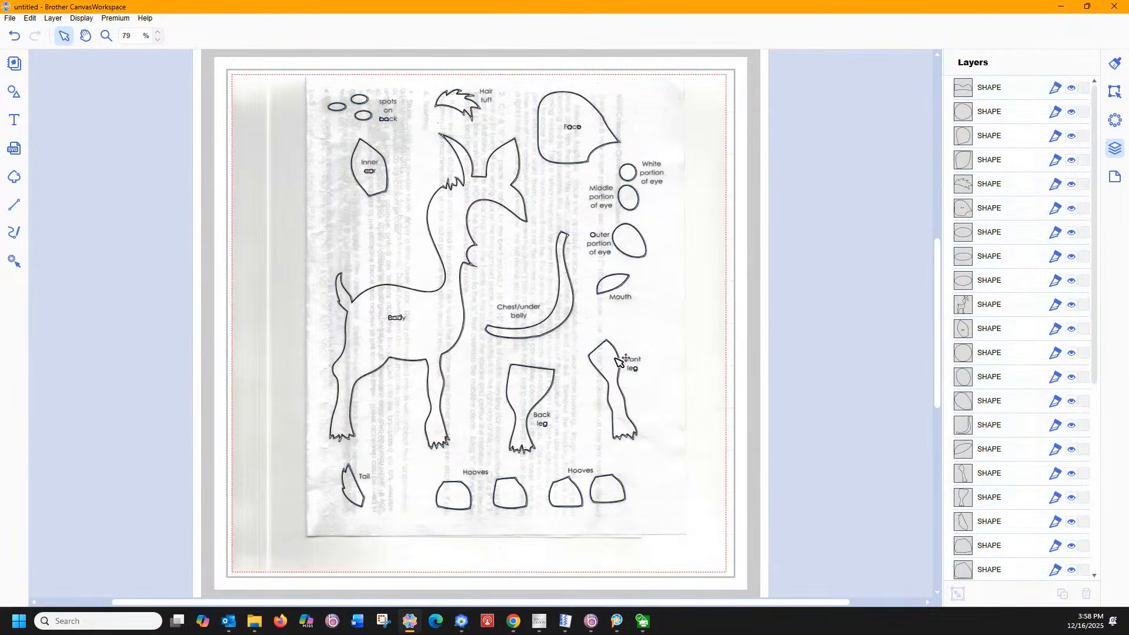
pyautogui.scroll(-3, 982, 372)
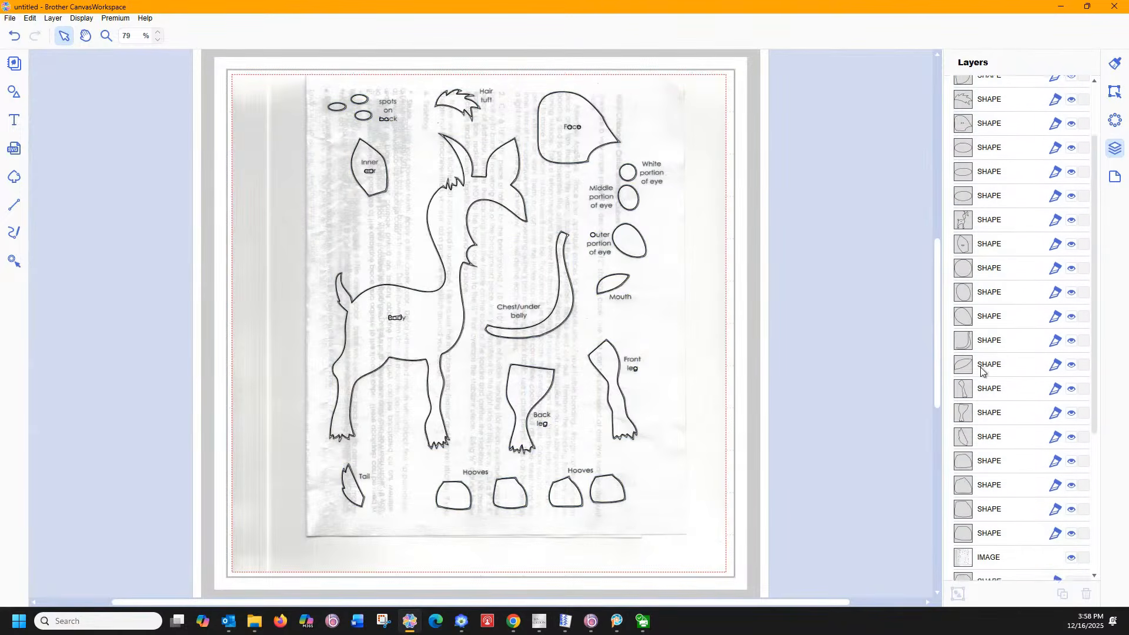
pyautogui.click(1072, 473)
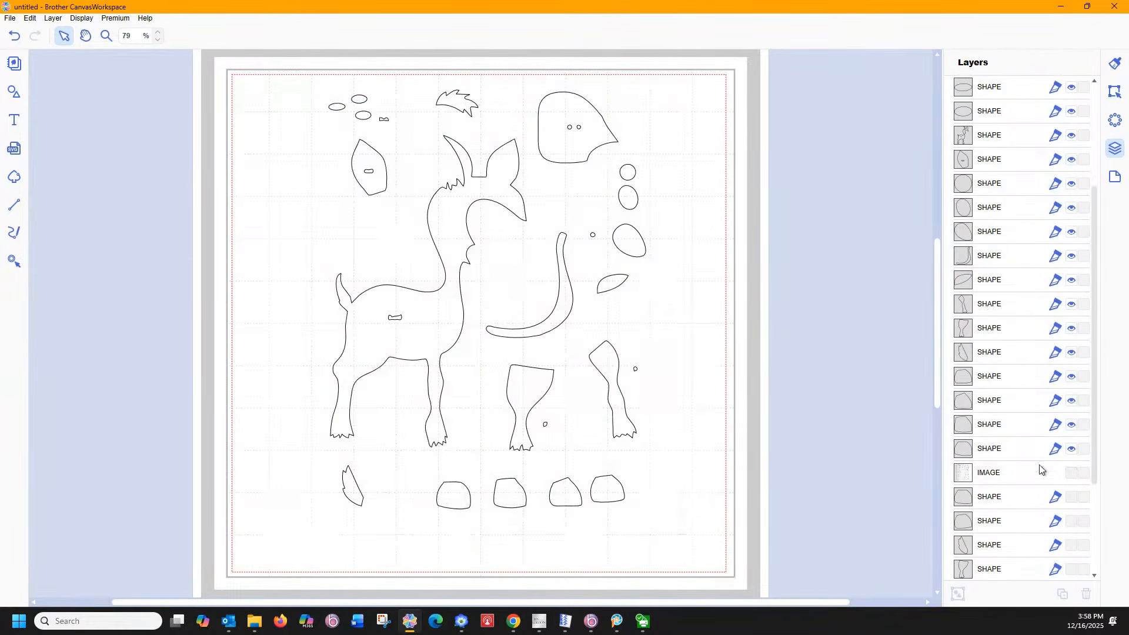
# - Delete the traced body, the back leg with the small letter fragment beside it, and the front leg
pyautogui.click(373, 293)
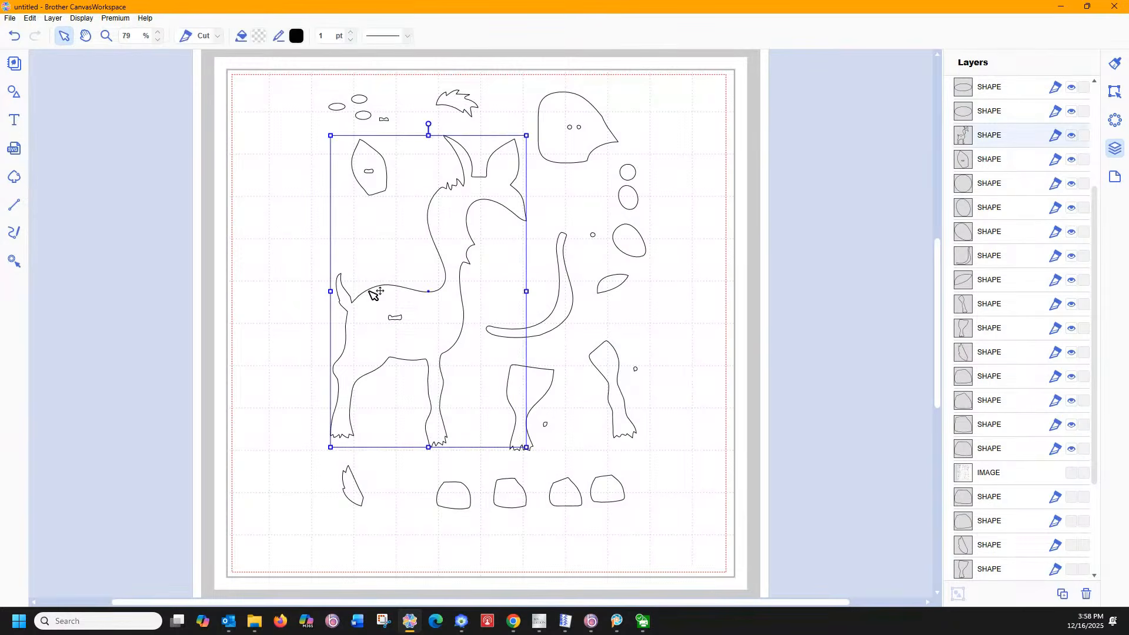
pyautogui.press('Delete')
pyautogui.click(542, 372)
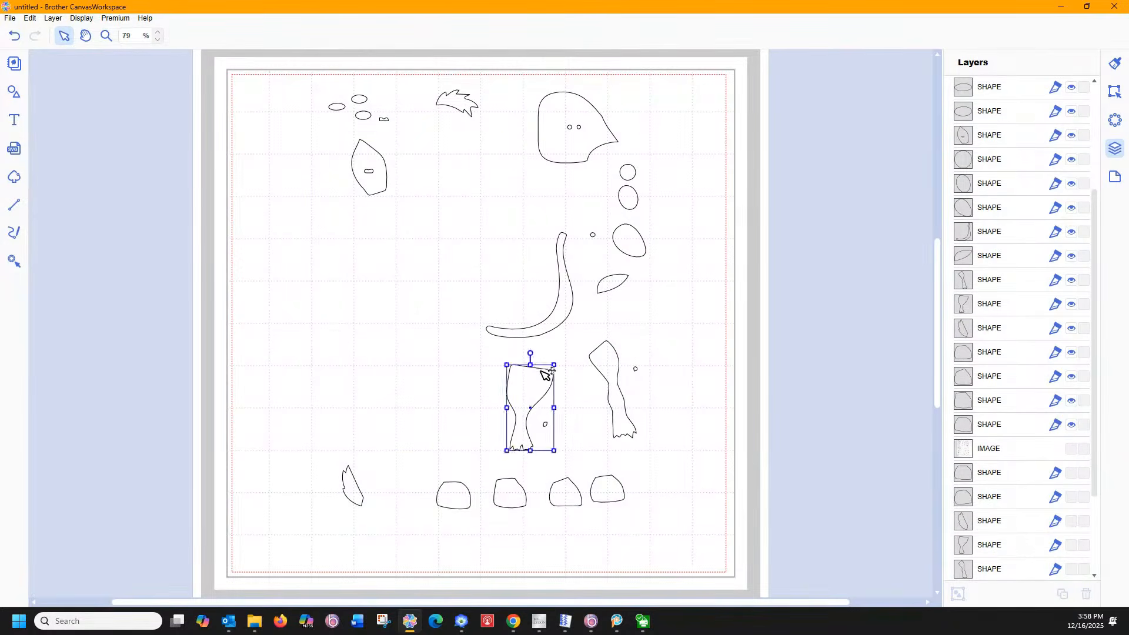
pyautogui.press('Delete')
pyautogui.click(546, 424)
pyautogui.press('Delete')
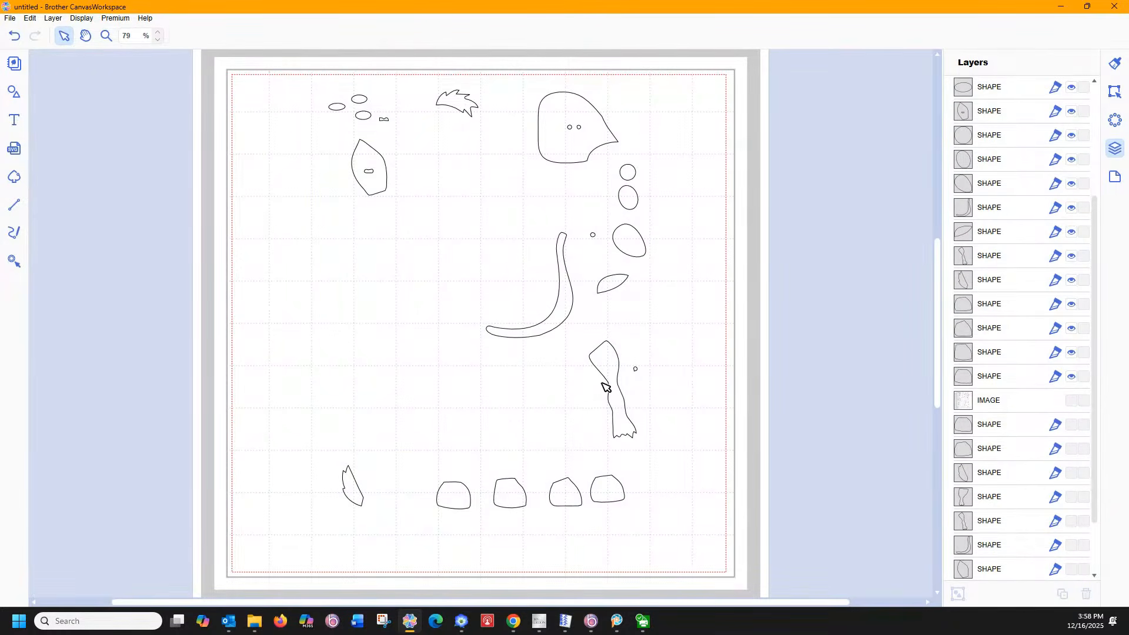
pyautogui.click(611, 381)
pyautogui.press('Delete')
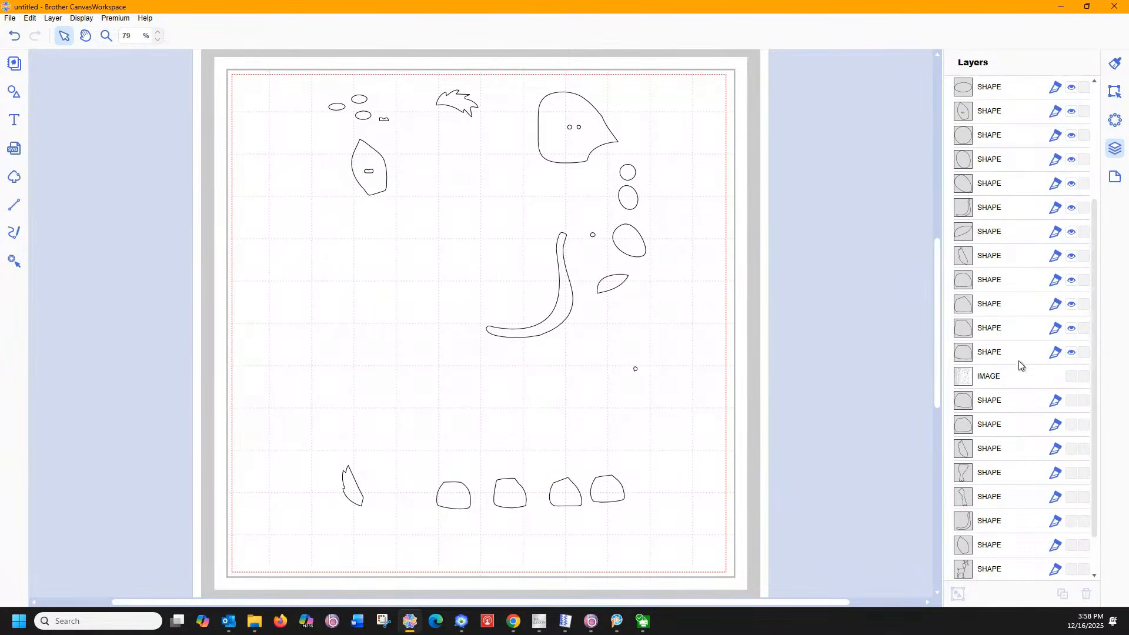
# - Compare the tracing with the scanned image and delete the stray letter fragments beside the front leg and the outer eye
pyautogui.click(1071, 376)
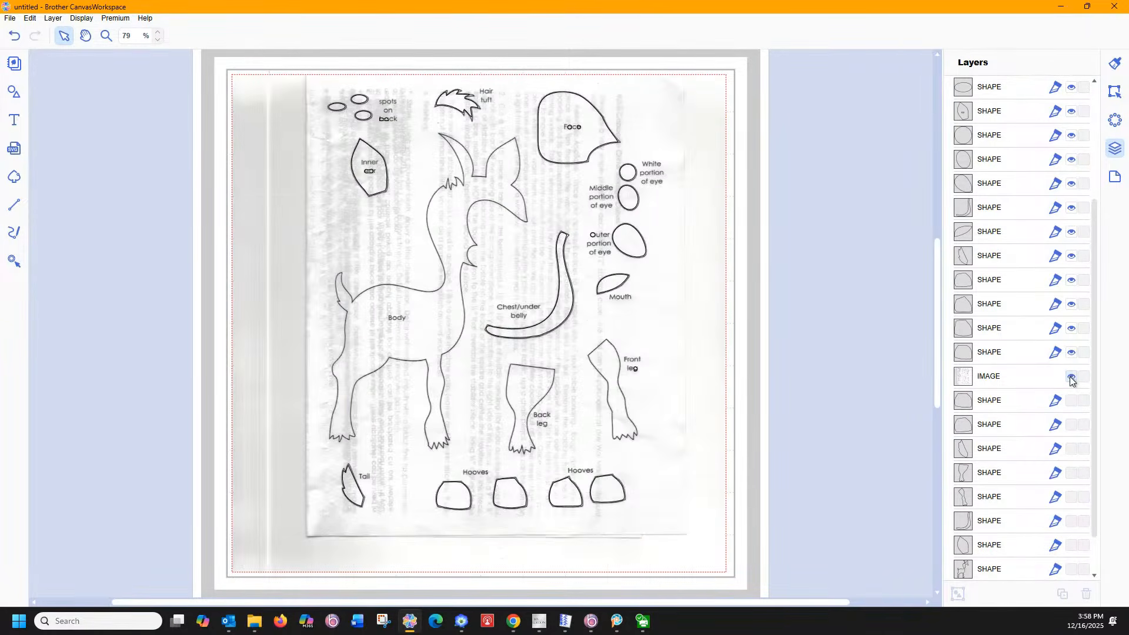
pyautogui.click(1071, 378)
pyautogui.click(634, 368)
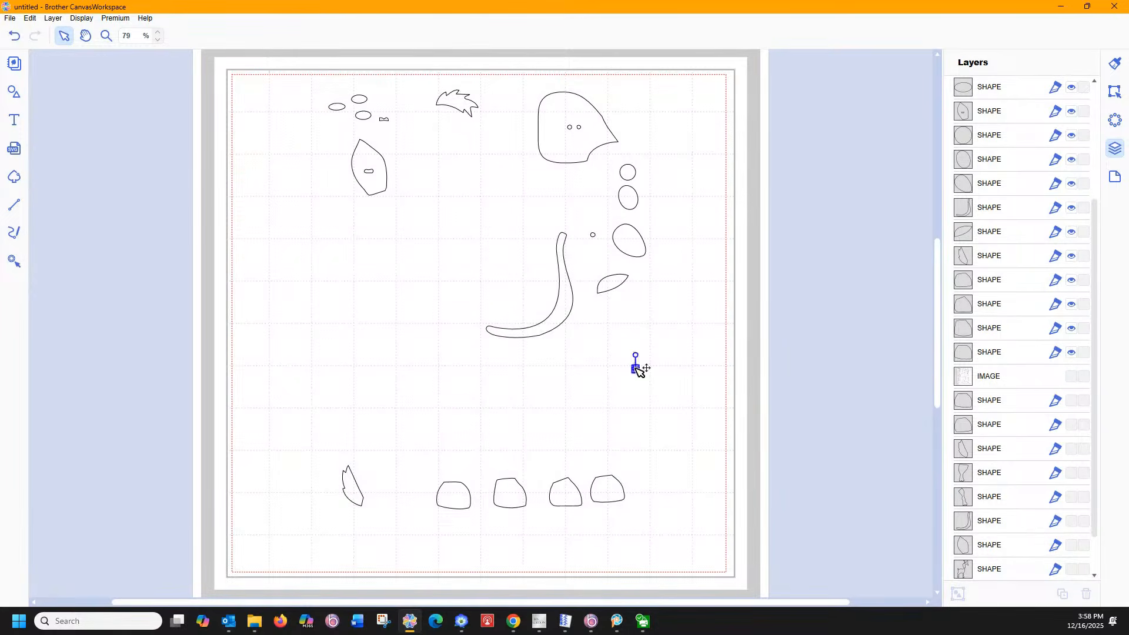
pyautogui.press('Delete')
pyautogui.click(1071, 352)
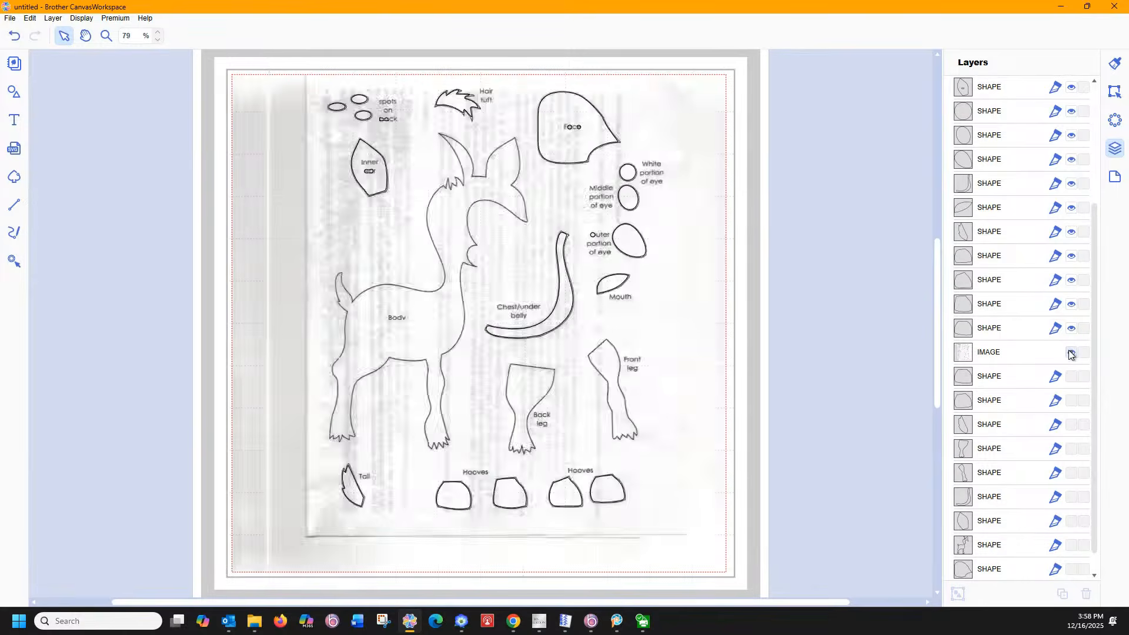
pyautogui.click(1071, 352)
pyautogui.click(591, 233)
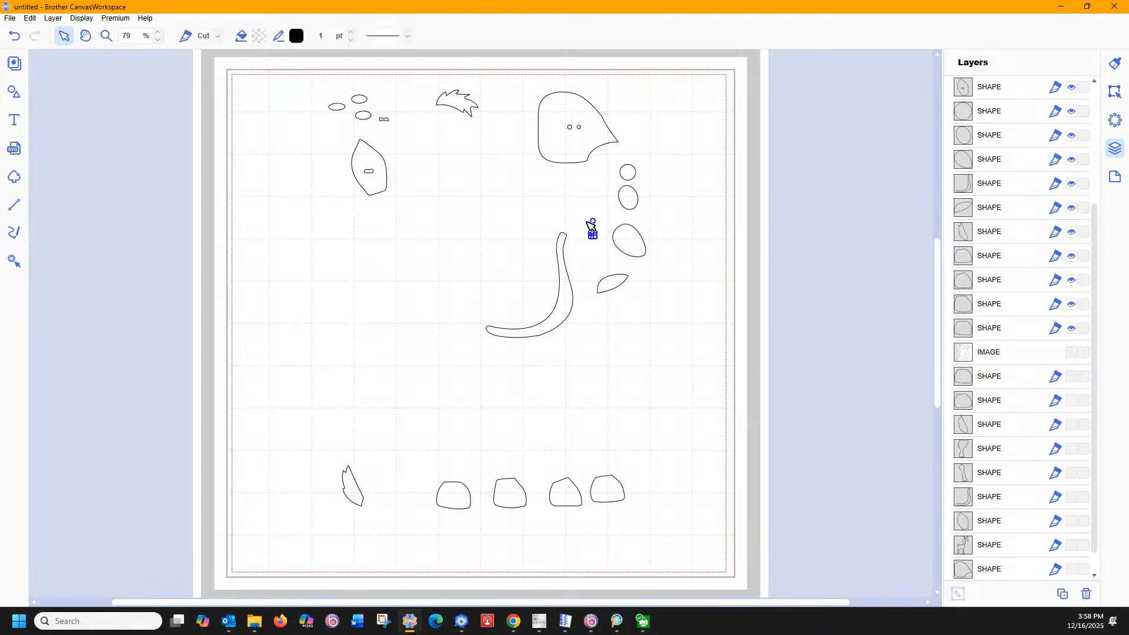
pyautogui.press('Delete')
# - Delete the face and inner ear with their letter outlines, the stray fragment by the back spots, and the chest/under belly piece
pyautogui.click(579, 144)
pyautogui.press('Delete')
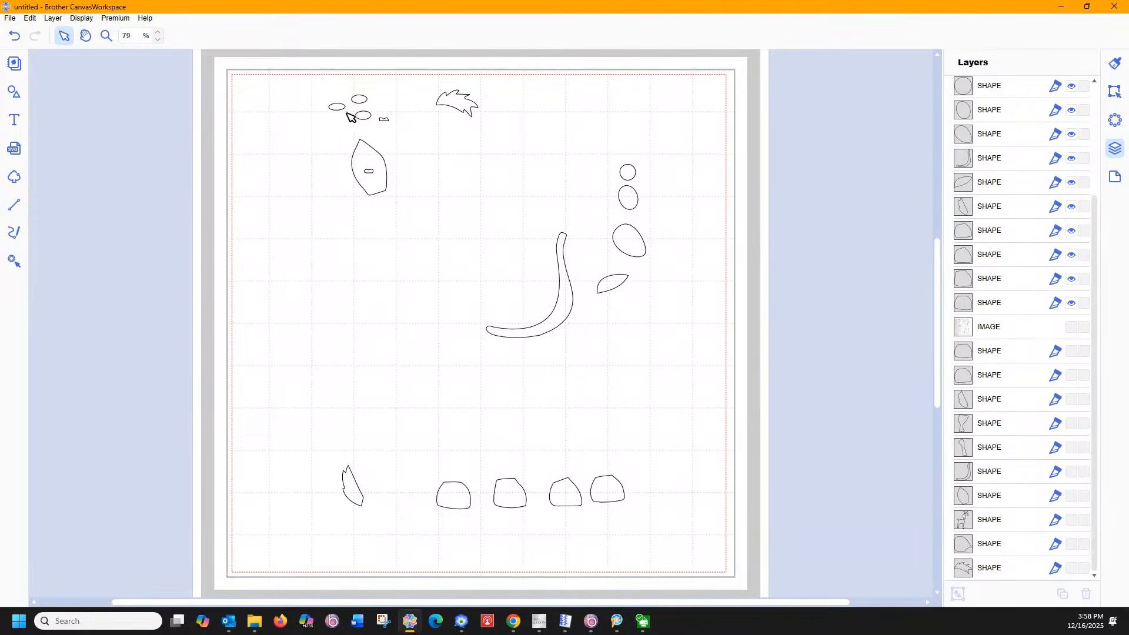
pyautogui.click(385, 119)
pyautogui.press('Delete')
pyautogui.click(381, 171)
pyautogui.press('Delete')
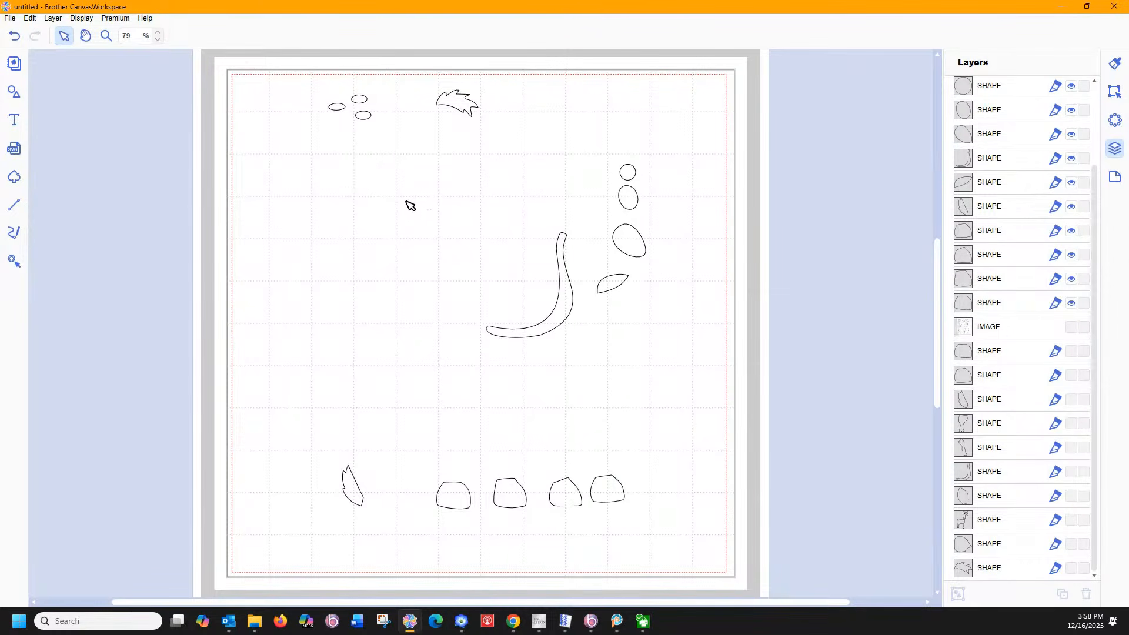
pyautogui.click(568, 308)
pyautogui.press('Delete')
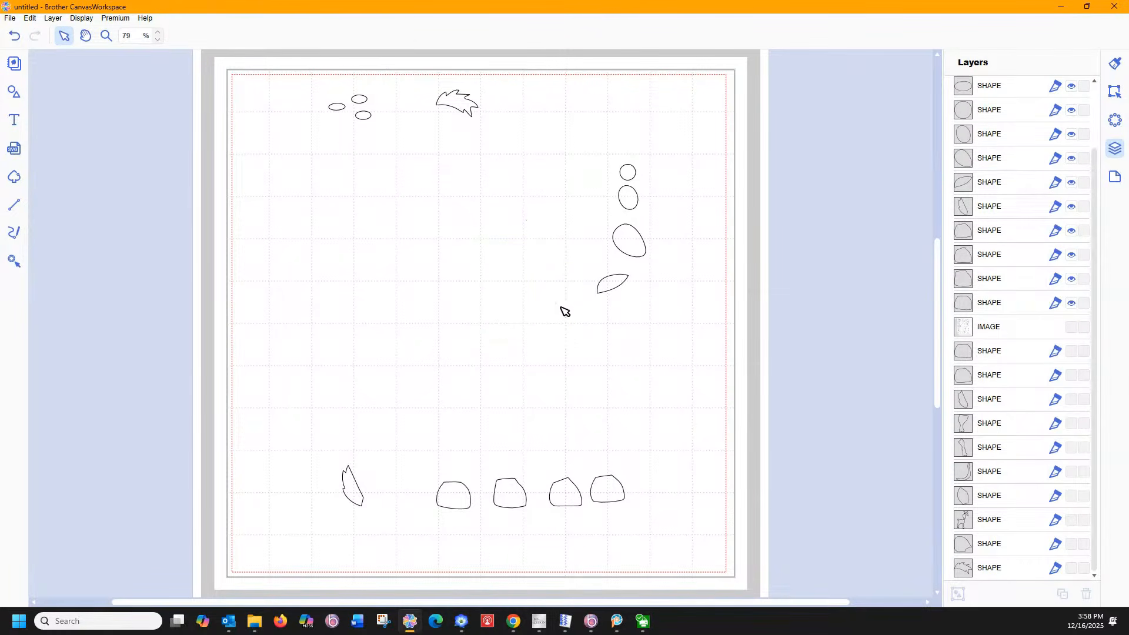
# - Show the scanned image and delete the two hidden duplicate hoof shapes directly below it in the layer order
pyautogui.click(1071, 327)
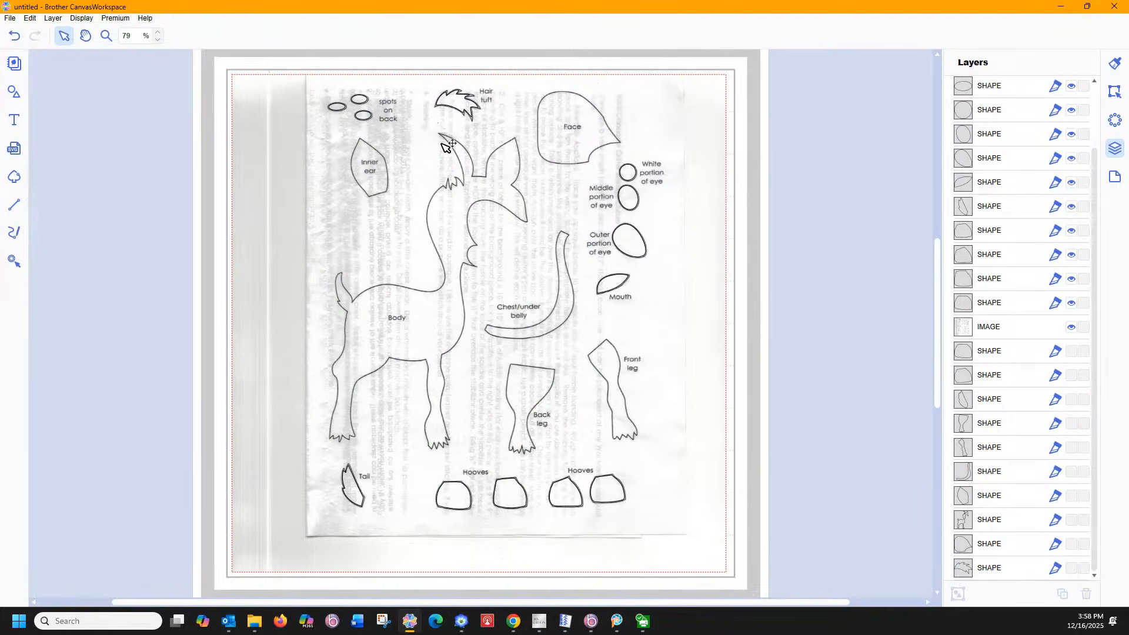
pyautogui.click(965, 352)
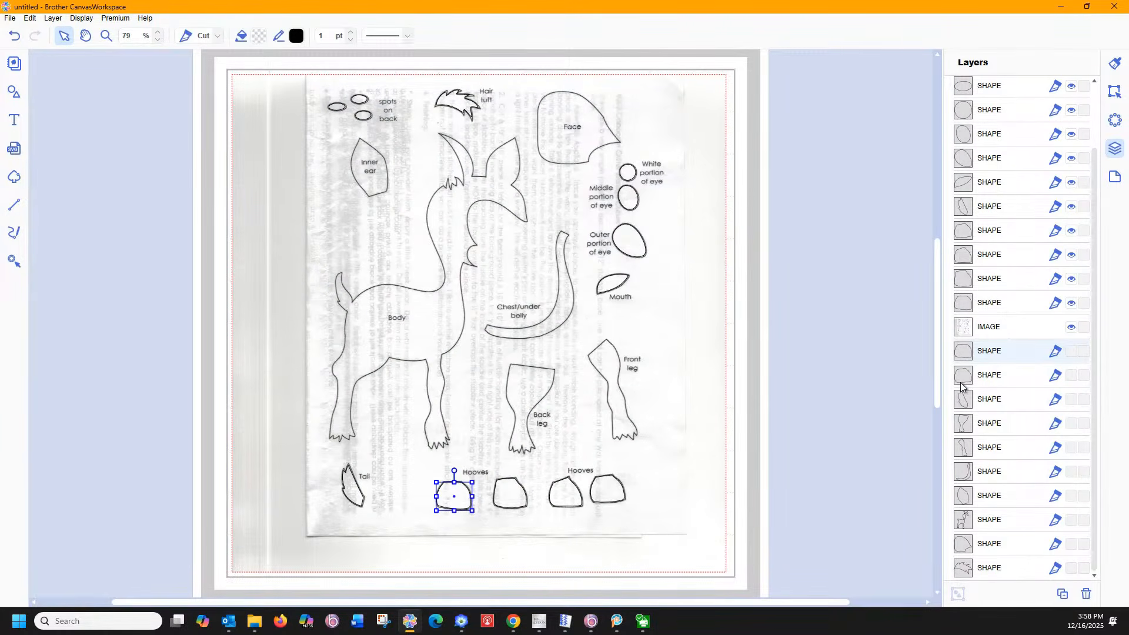
pyautogui.keyDown('shift'); pyautogui.click(962, 384); pyautogui.keyUp('shift')
pyautogui.press('Delete')
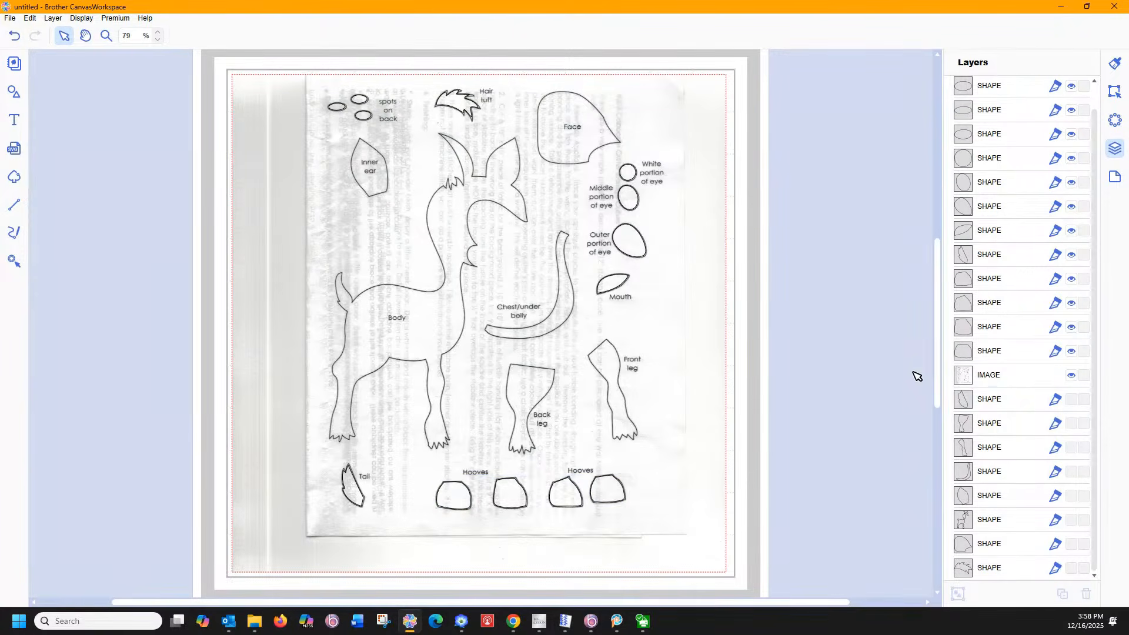
# - Make all remaining hidden shapes below the image visible and hide the scanned image
pyautogui.click(1071, 401)
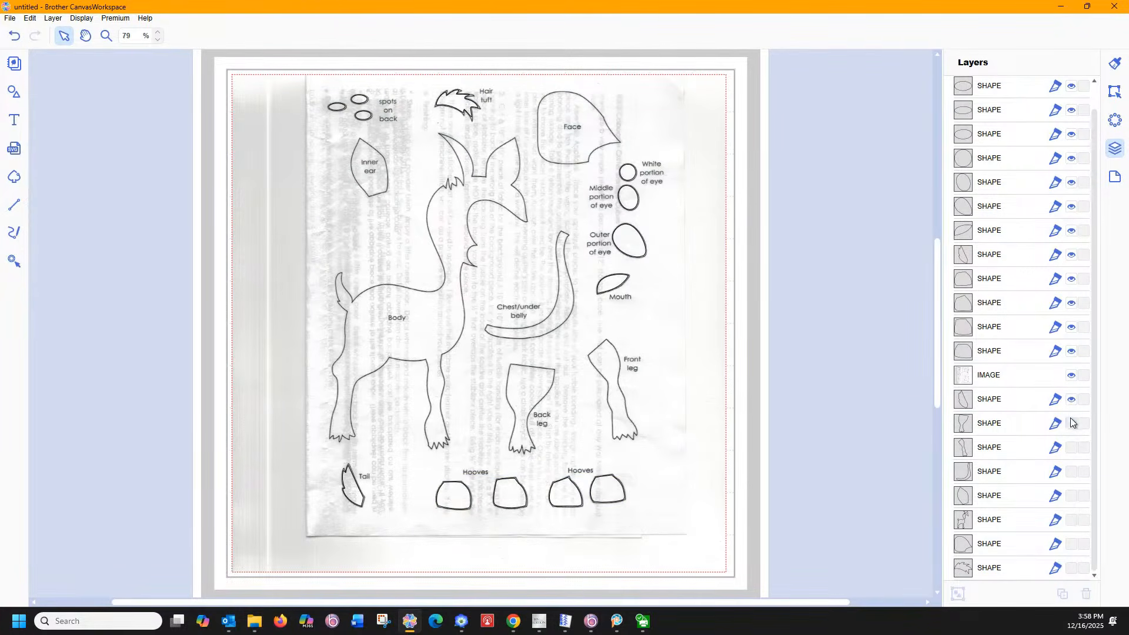
pyautogui.click(1071, 449)
pyautogui.click(1071, 473)
pyautogui.click(1070, 497)
pyautogui.click(1071, 521)
pyautogui.click(1071, 544)
pyautogui.click(1071, 569)
pyautogui.click(1071, 376)
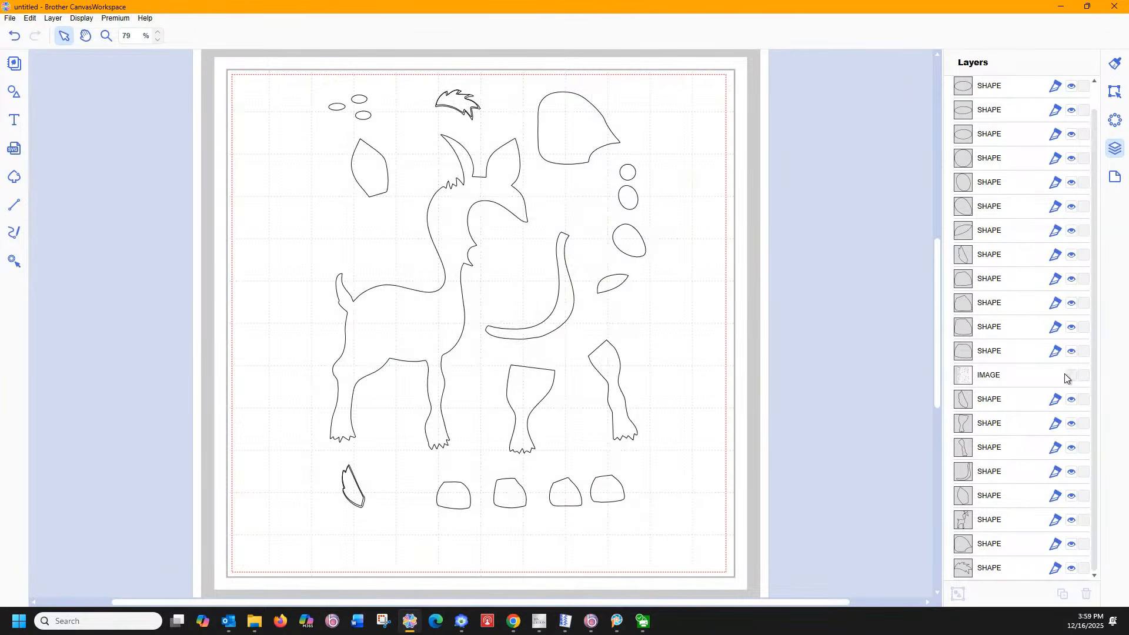
# - Pull apart the doubled tail and hair tuft shapes and delete one copy of each
pyautogui.click(360, 490)
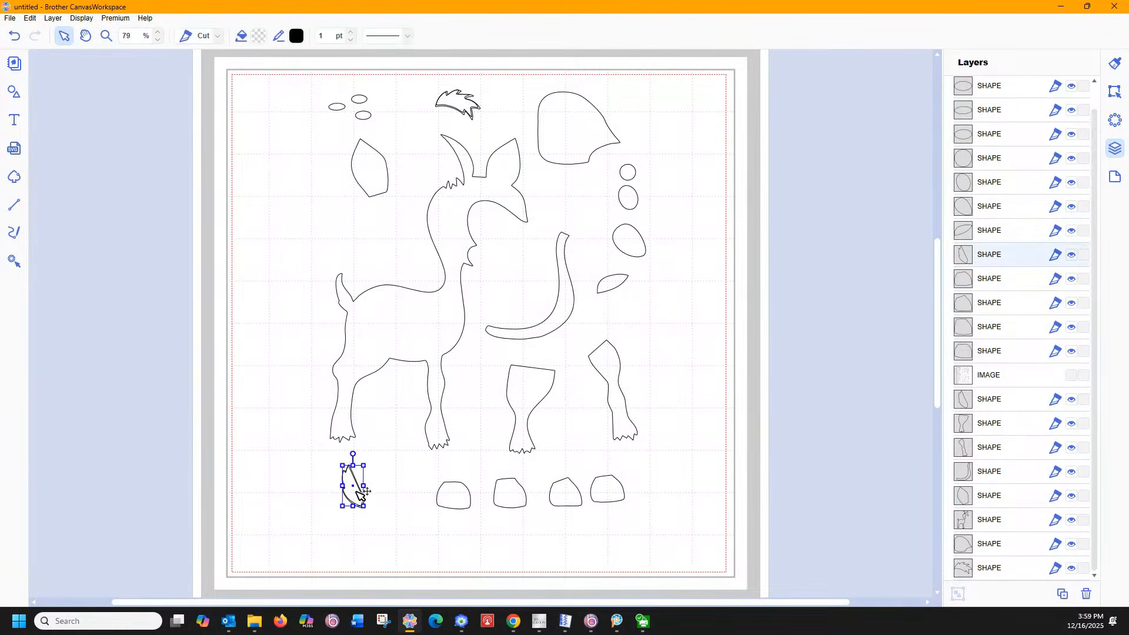
pyautogui.moveTo(360, 490); pyautogui.dragTo(386, 474)
pyautogui.click(459, 104)
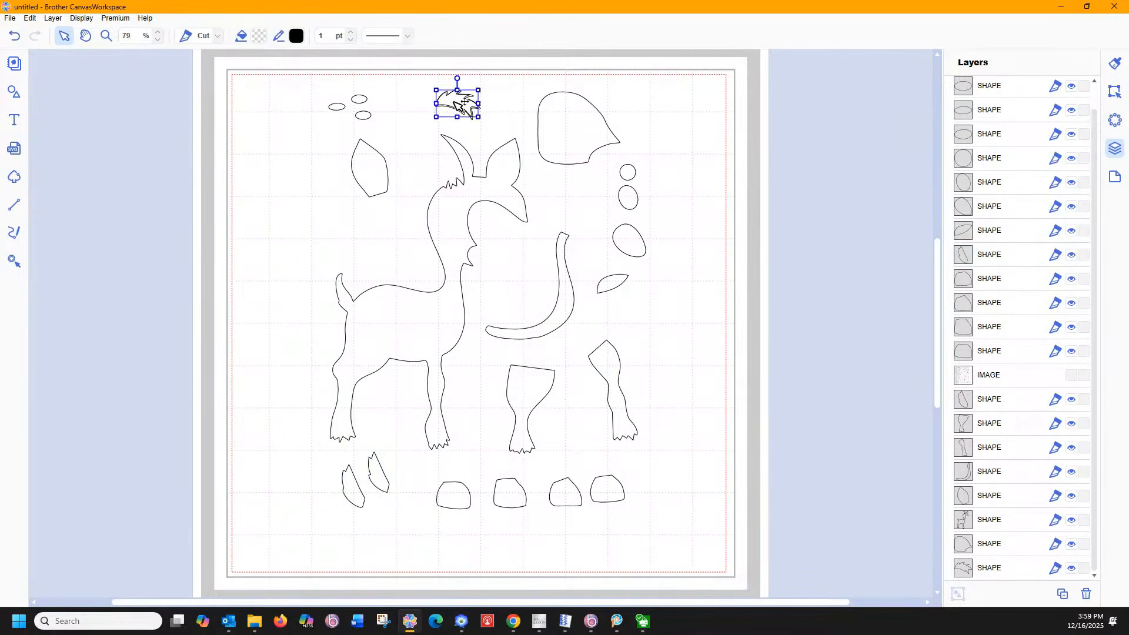
pyautogui.moveTo(456, 103); pyautogui.dragTo(413, 121)
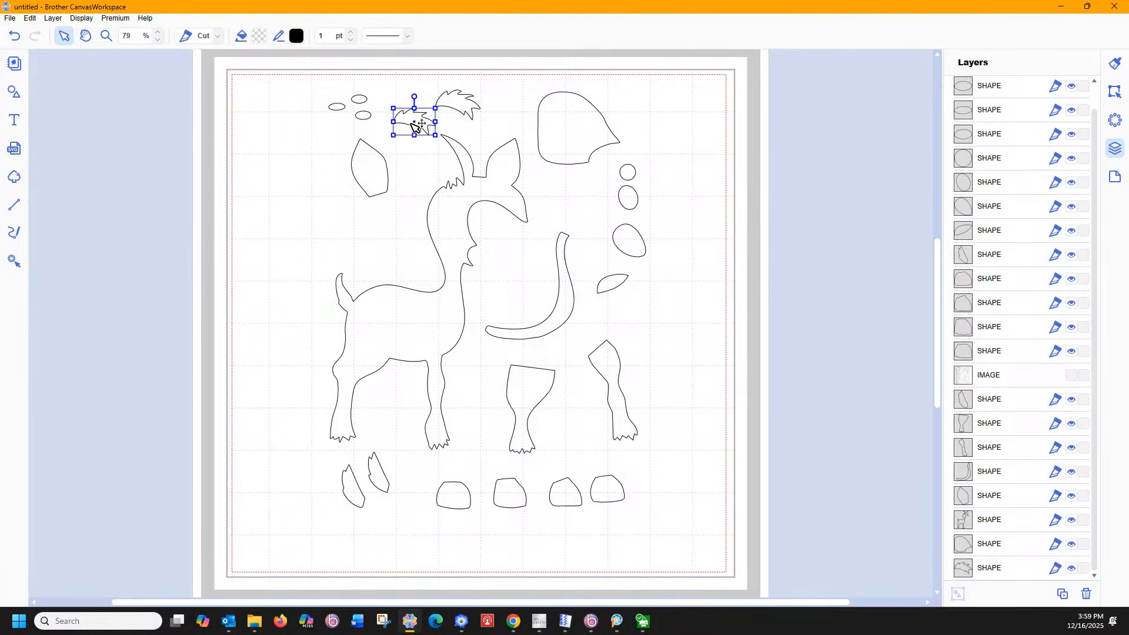
pyautogui.press('Delete')
pyautogui.click(352, 489)
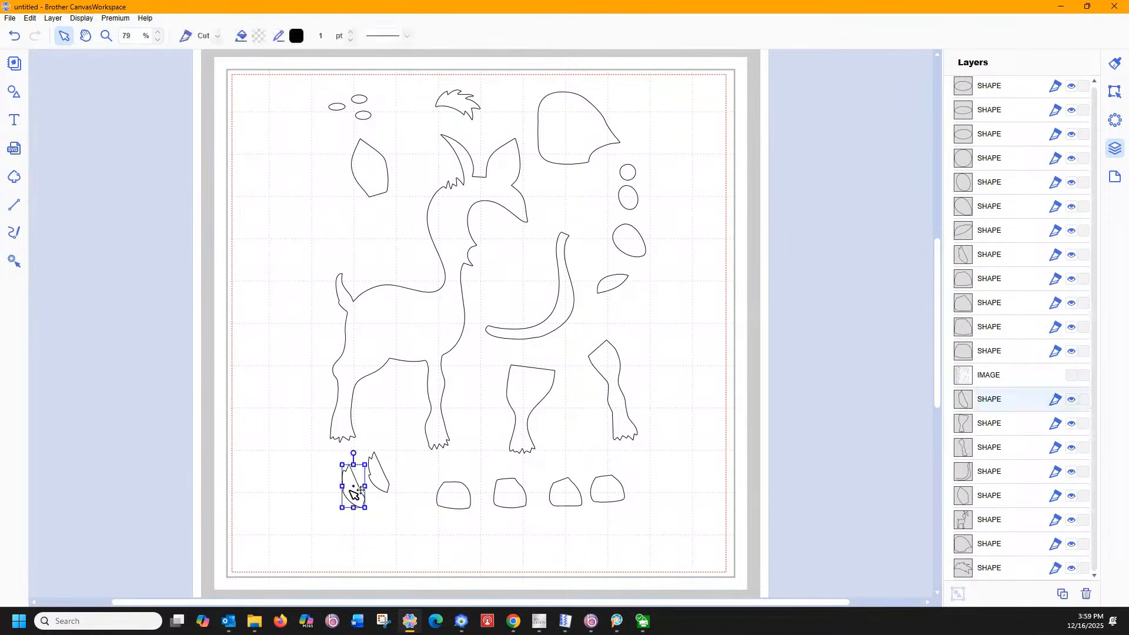
pyautogui.press('Delete')
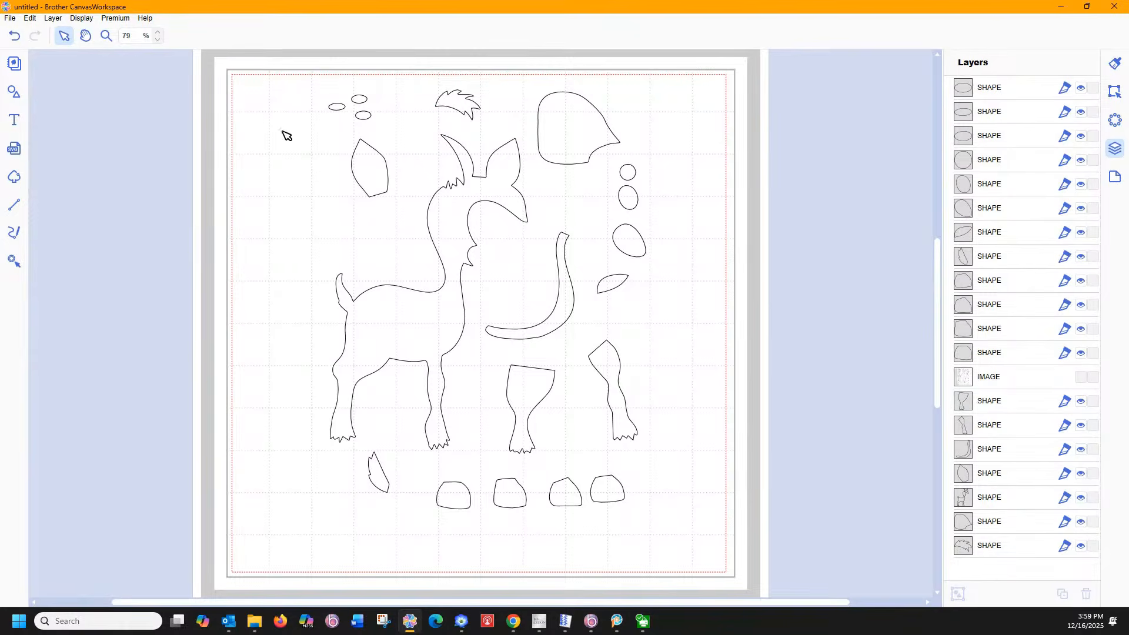
# - Select all the deer pattern shapes and flip them horizontally
pyautogui.moveTo(278, 69)
pyautogui.mouseDown()
pyautogui.moveTo(341, 194)
pyautogui.moveTo(698, 544)
pyautogui.moveTo(703, 529)
pyautogui.mouseUp()
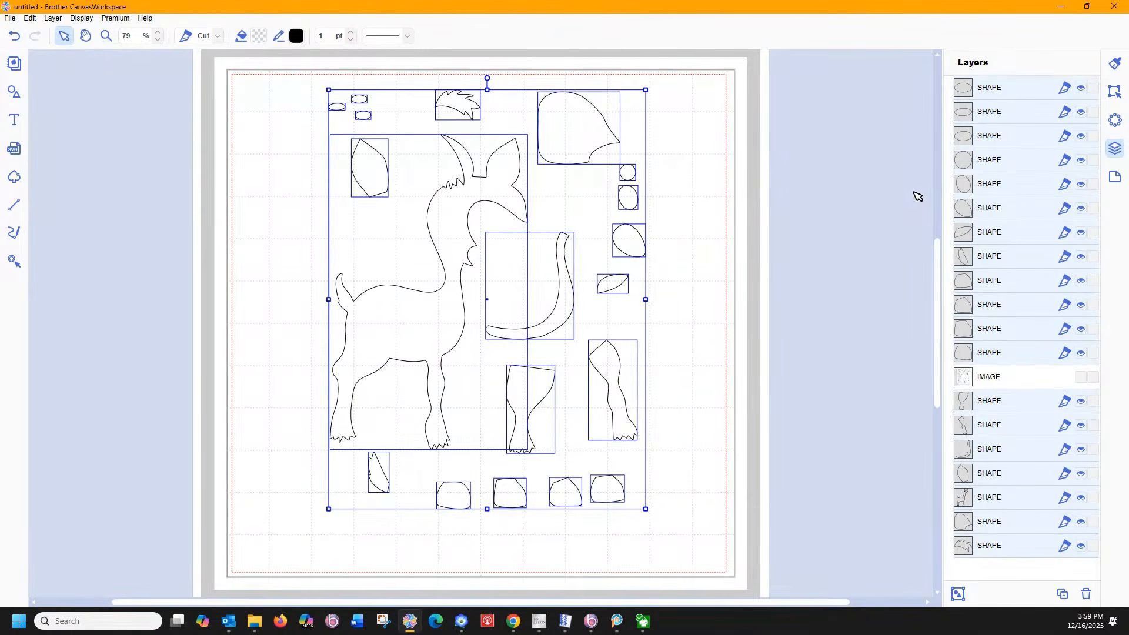
pyautogui.click(1116, 91)
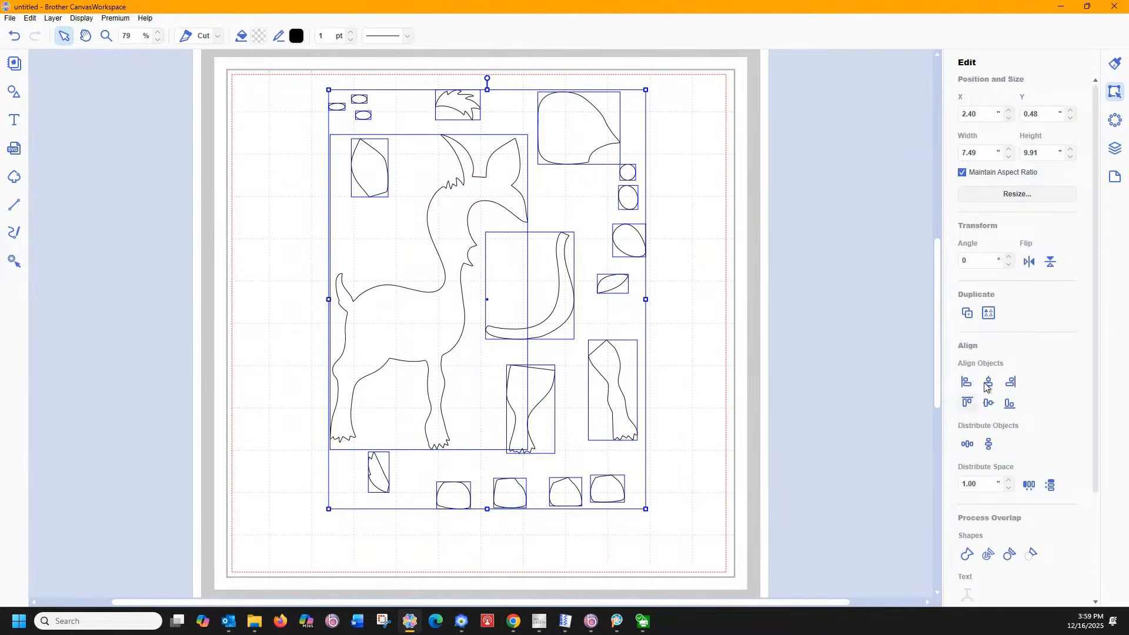
pyautogui.click(1027, 264)
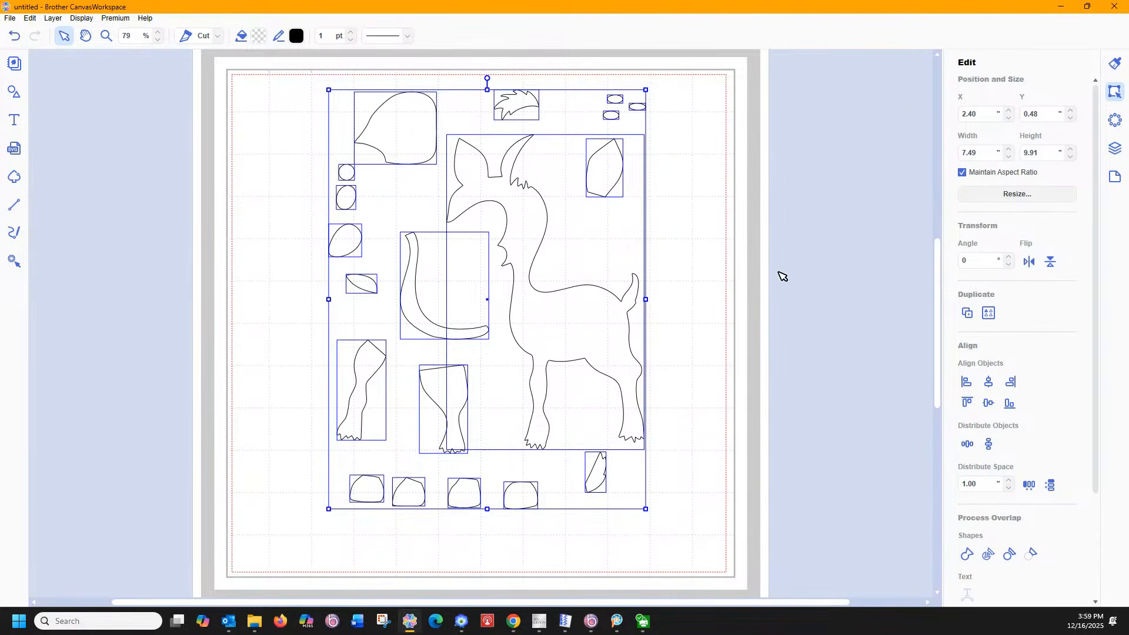
pyautogui.click(1116, 148)
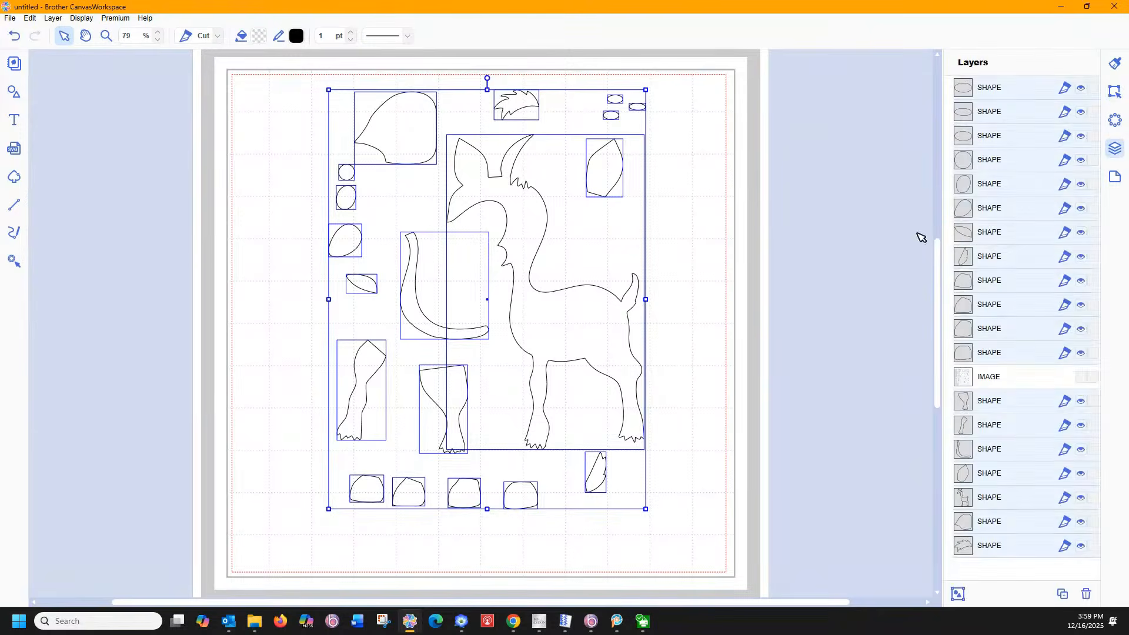
pyautogui.click(879, 335)
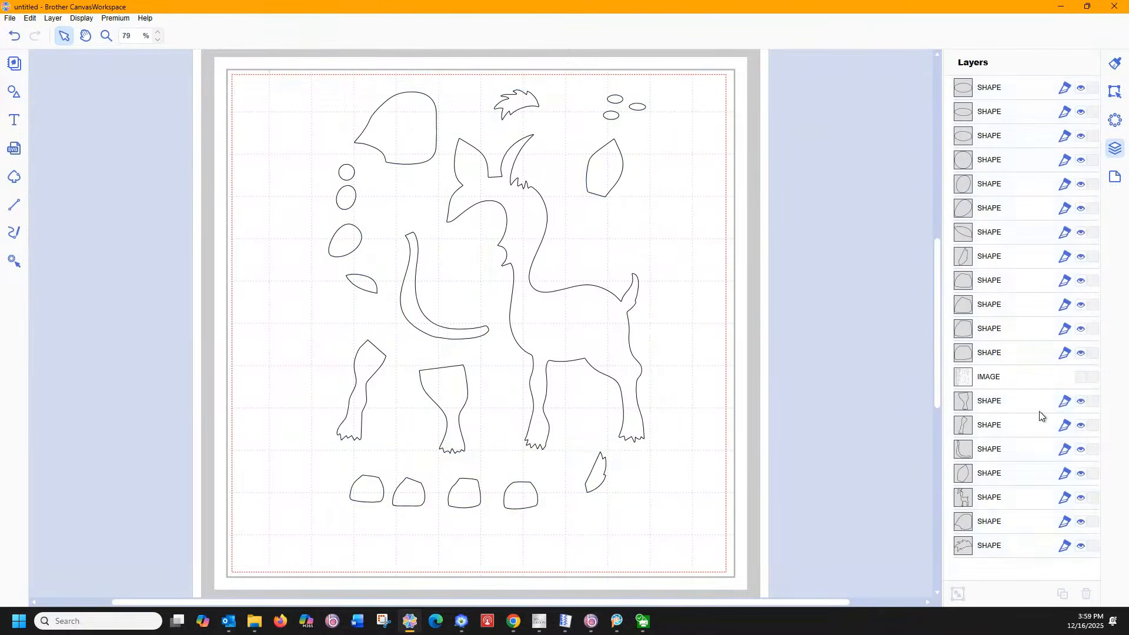
# - Show the scanned image, flip it horizontally and move it to about X 0.55", Y 0.13" to line up with the mirrored shapes
pyautogui.click(1081, 377)
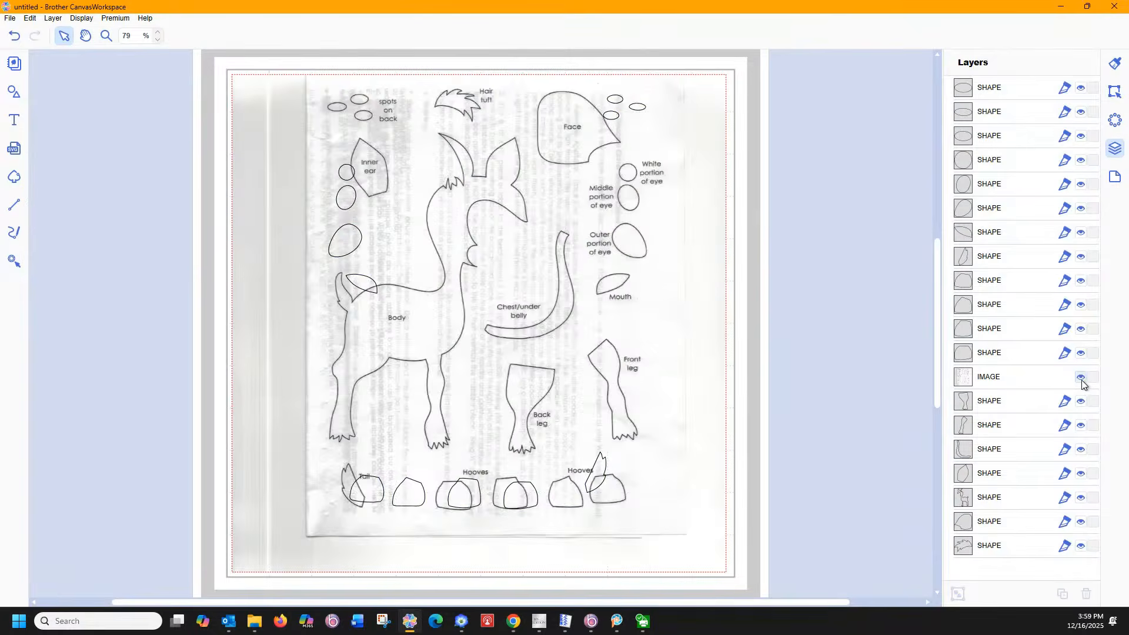
pyautogui.click(1114, 92)
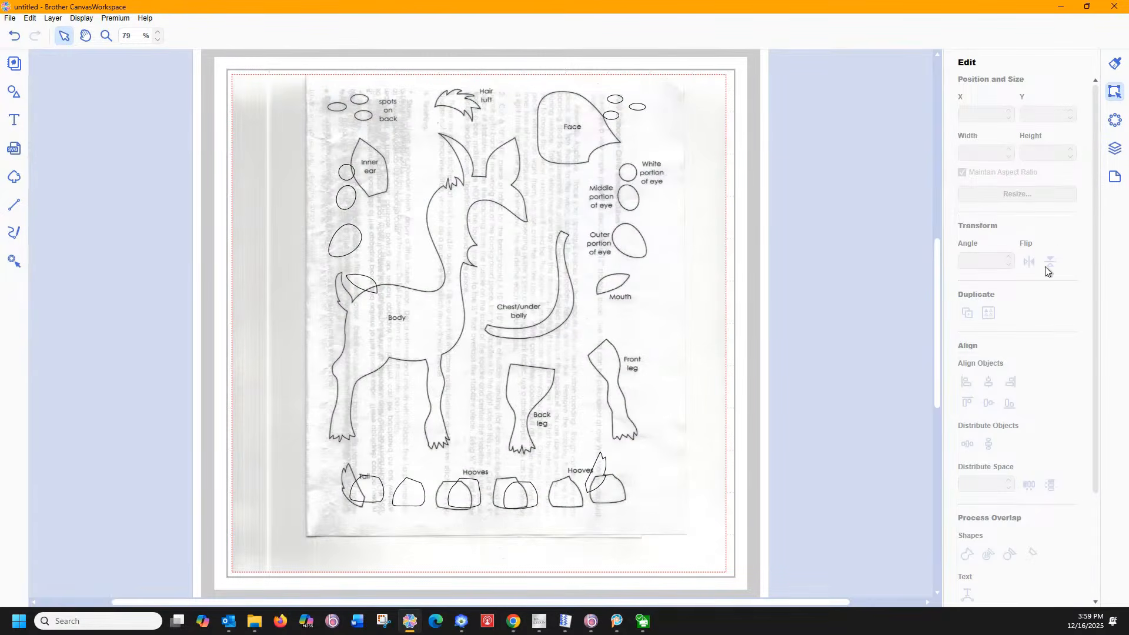
pyautogui.click(29, 18)
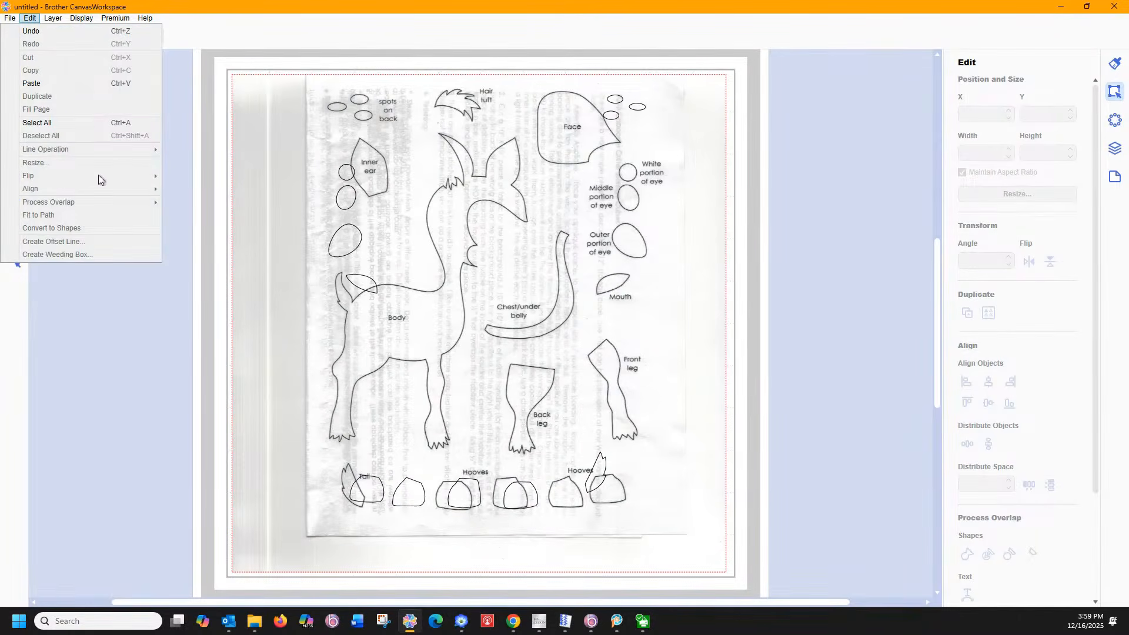
pyautogui.click(282, 182)
pyautogui.click(285, 183)
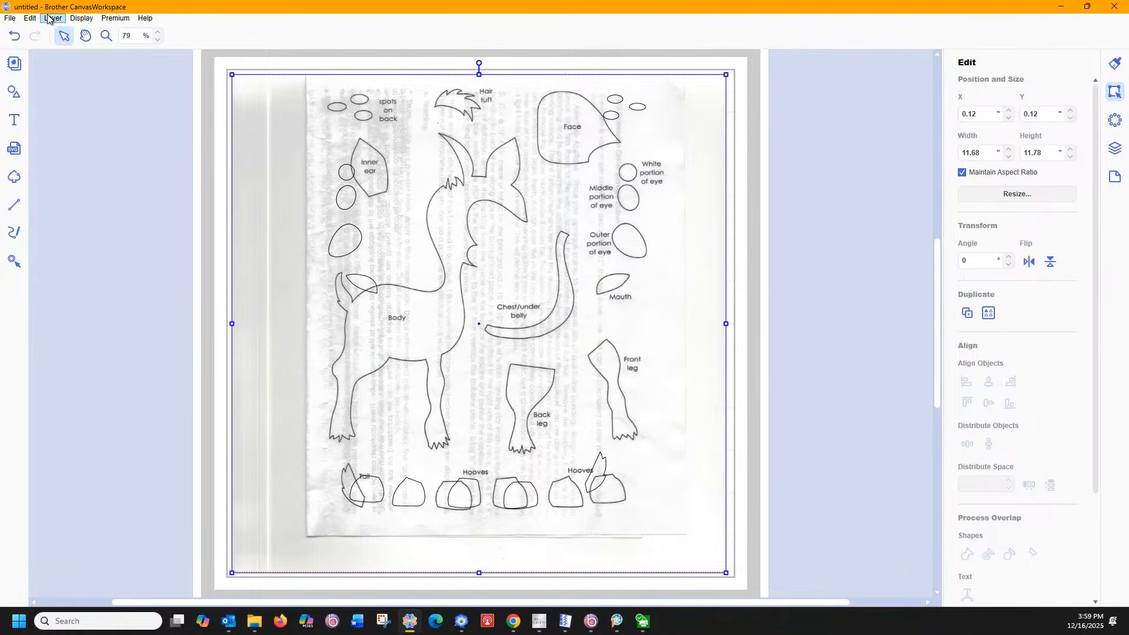
pyautogui.click(1029, 261)
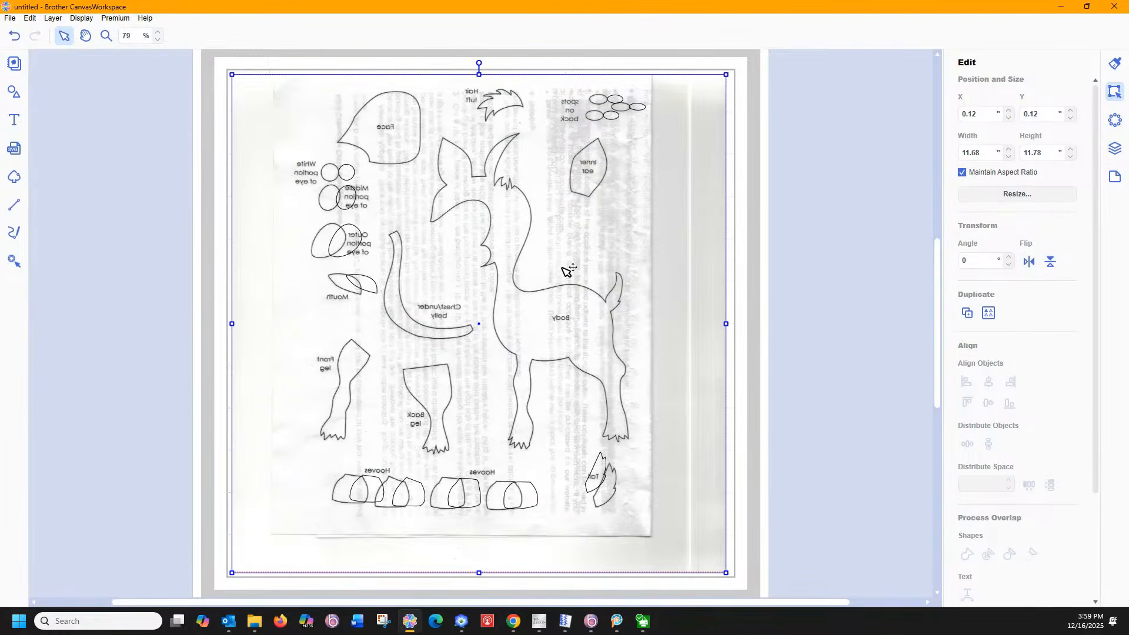
pyautogui.moveTo(544, 265); pyautogui.dragTo(565, 268)
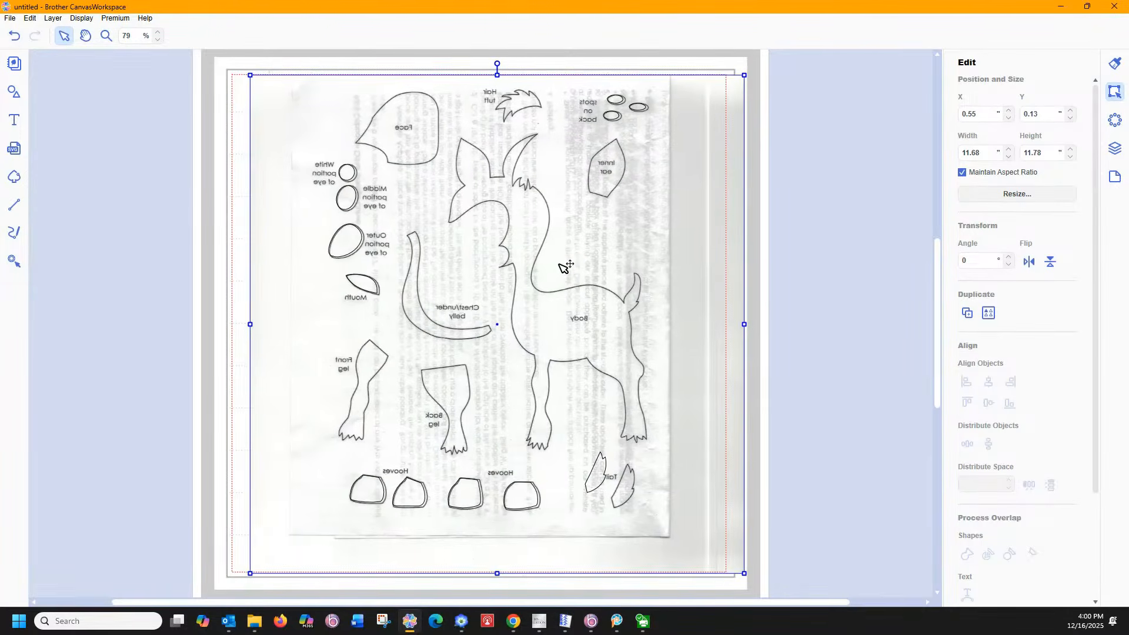
pyautogui.click(807, 268)
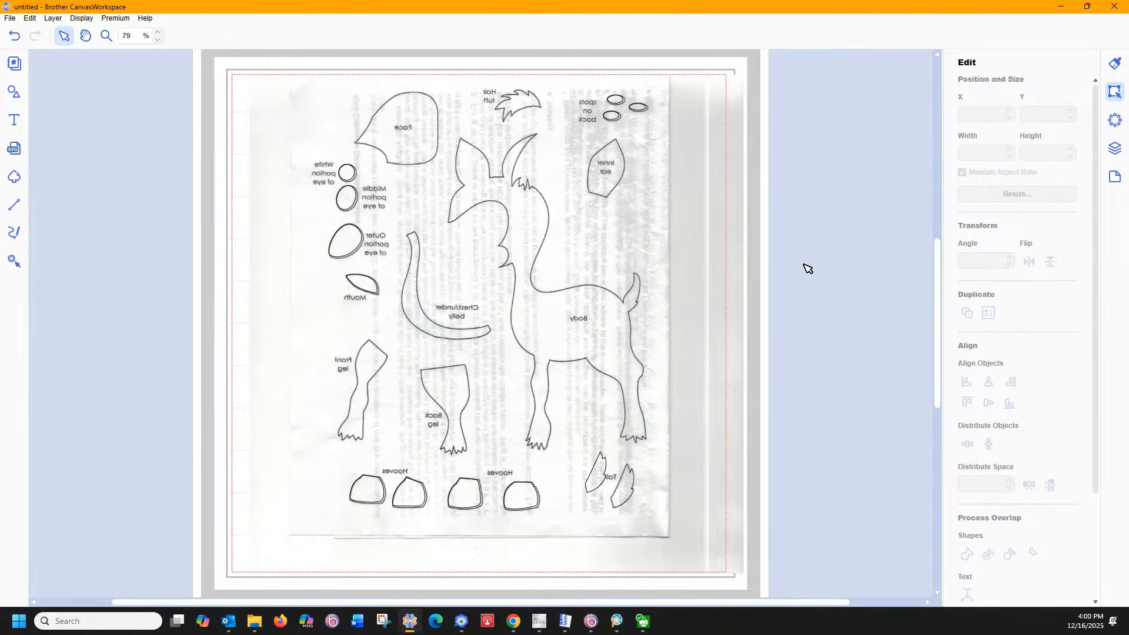
# - Enlarge the three spots-on-back shapes slightly so they match their outlines on the scanned image
pyautogui.click(1116, 148)
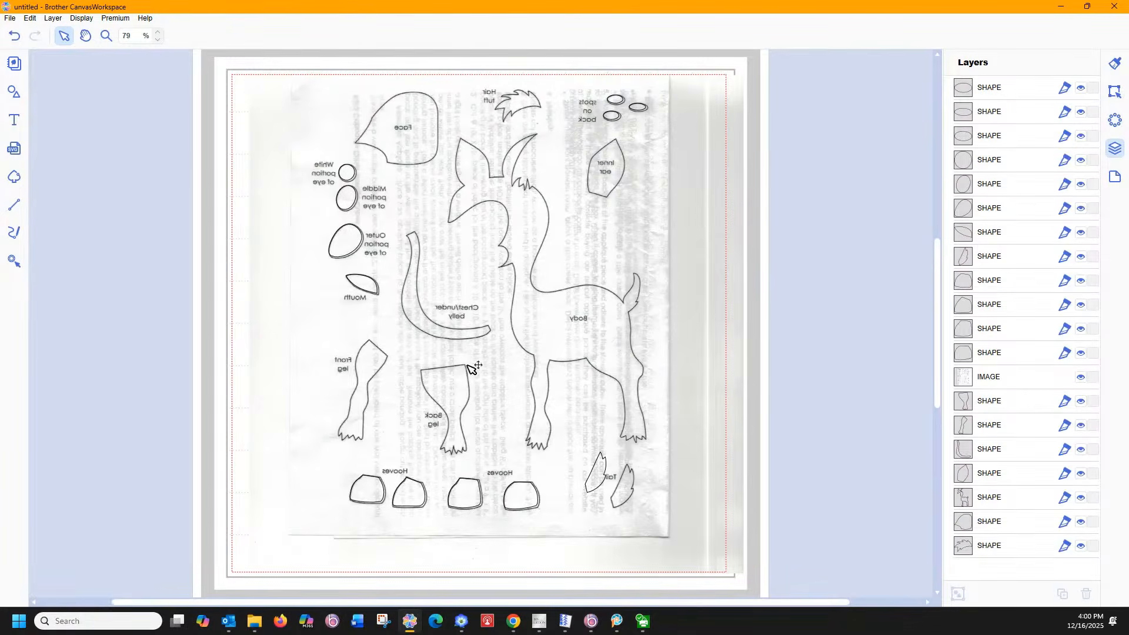
pyautogui.click(106, 36)
pyautogui.moveTo(315, 250); pyautogui.dragTo(730, 480)
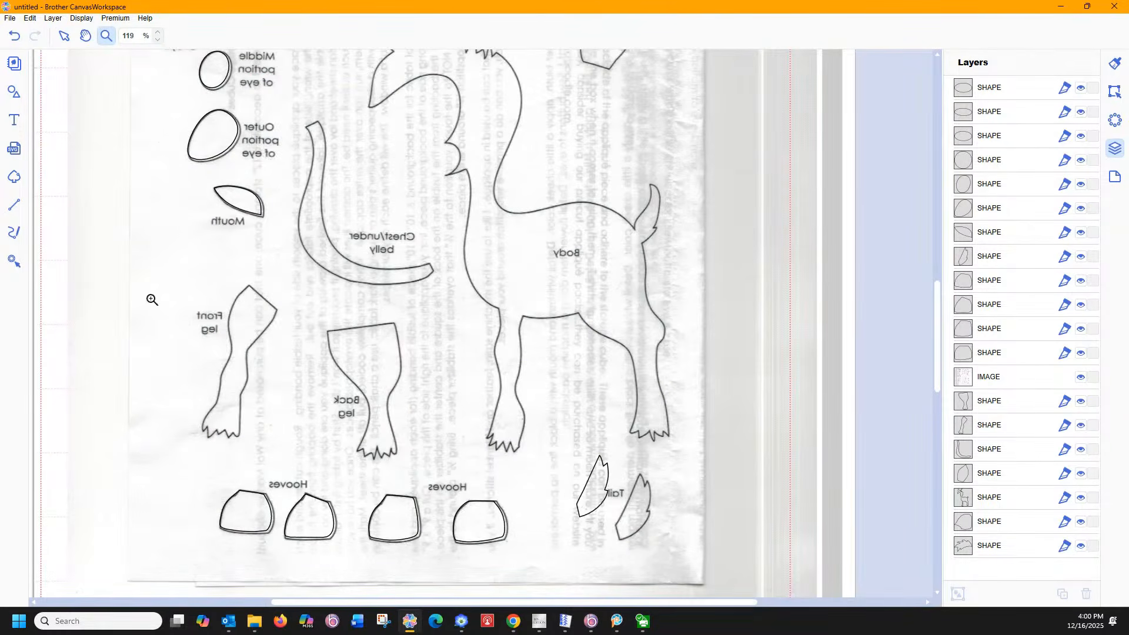
pyautogui.scroll(3, 315, 260)
pyautogui.scroll(2, 315, 260)
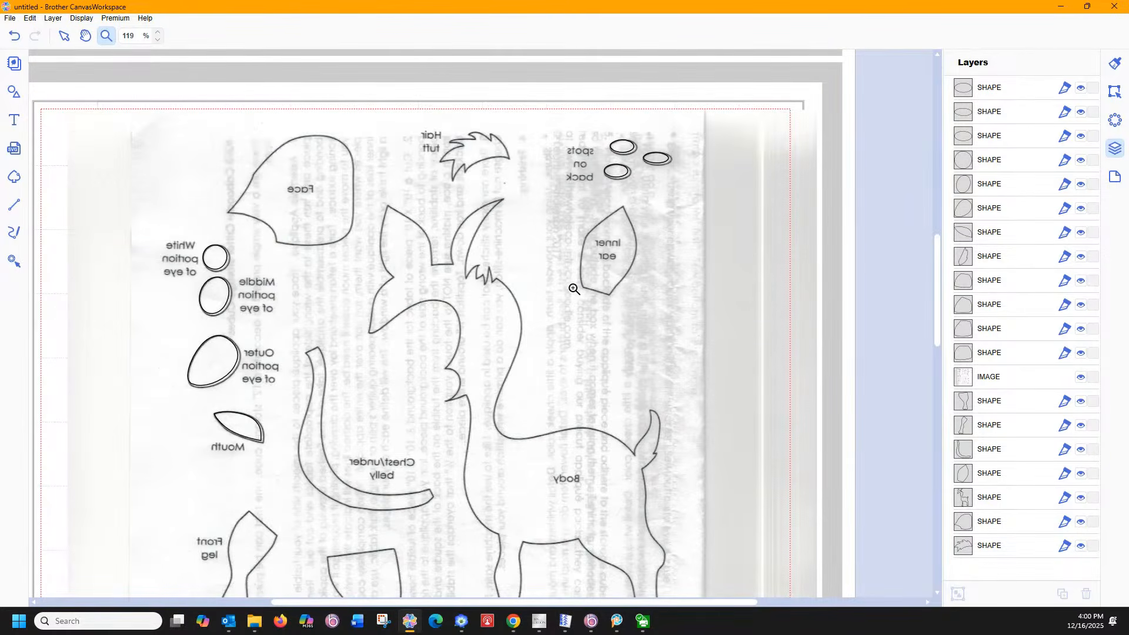
pyautogui.click(624, 172)
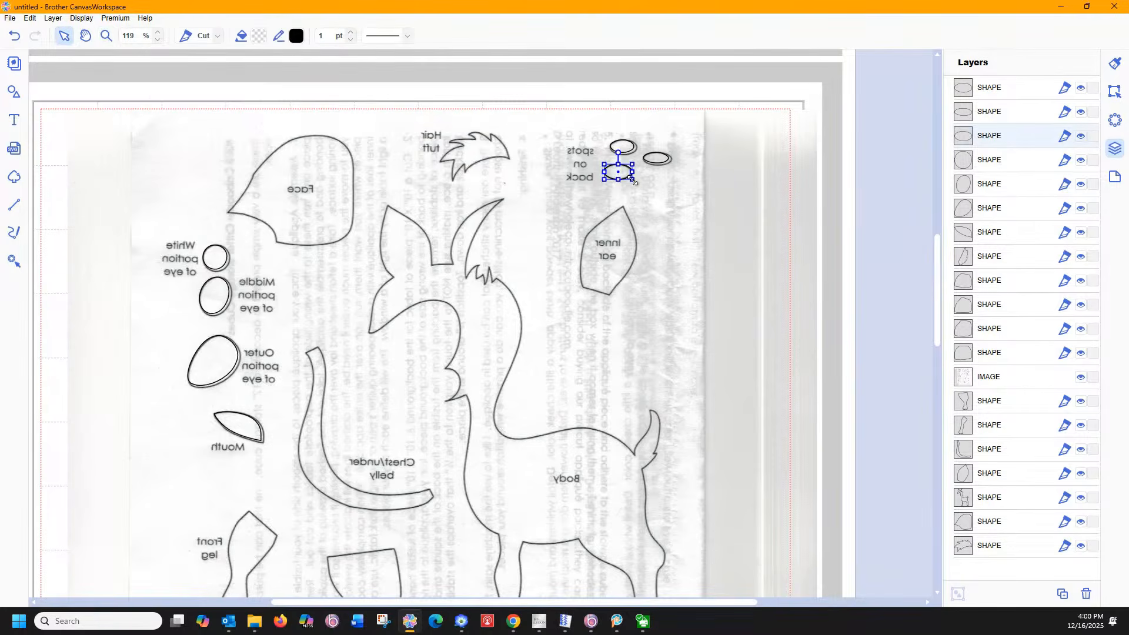
pyautogui.click(661, 158)
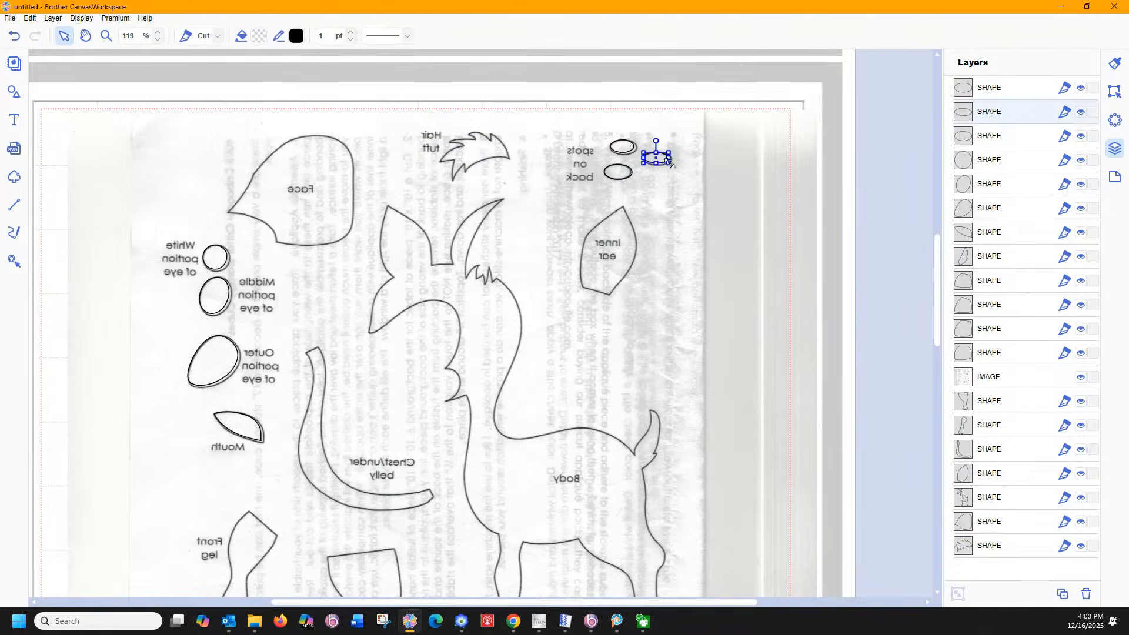
pyautogui.click(622, 148)
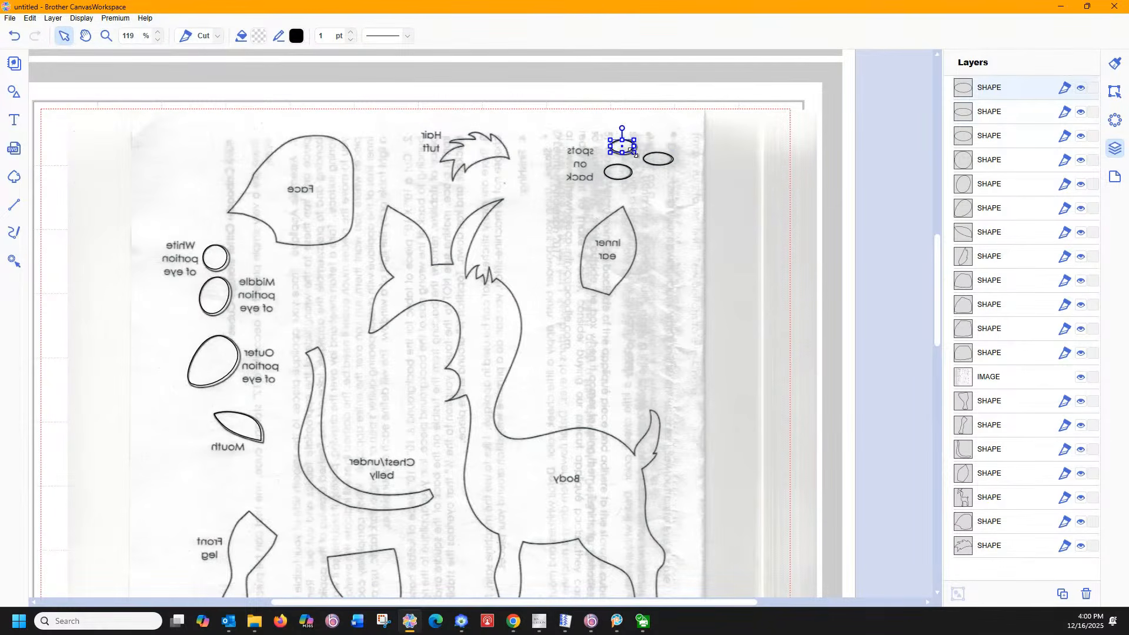
pyautogui.moveTo(633, 151); pyautogui.dragTo(637, 156)
# - Enlarge the white, middle and outer eye portions and the mouth slightly to match their scanned outlines
pyautogui.click(227, 263)
pyautogui.moveTo(229, 271); pyautogui.dragTo(232, 274)
pyautogui.click(228, 301)
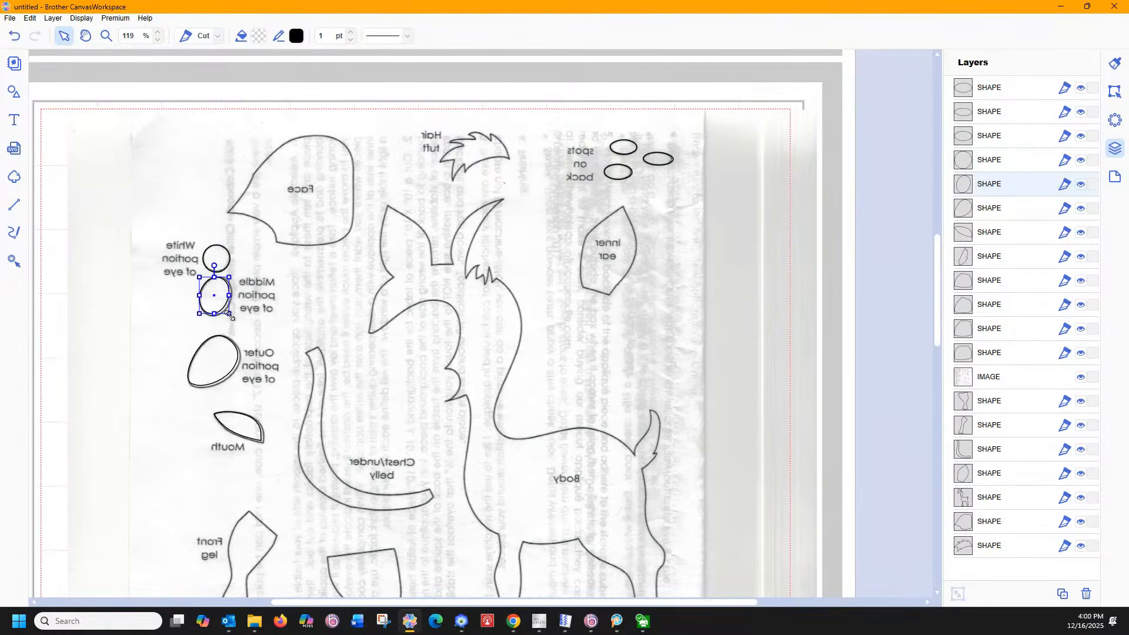
pyautogui.moveTo(229, 313); pyautogui.dragTo(233, 318)
pyautogui.click(230, 368)
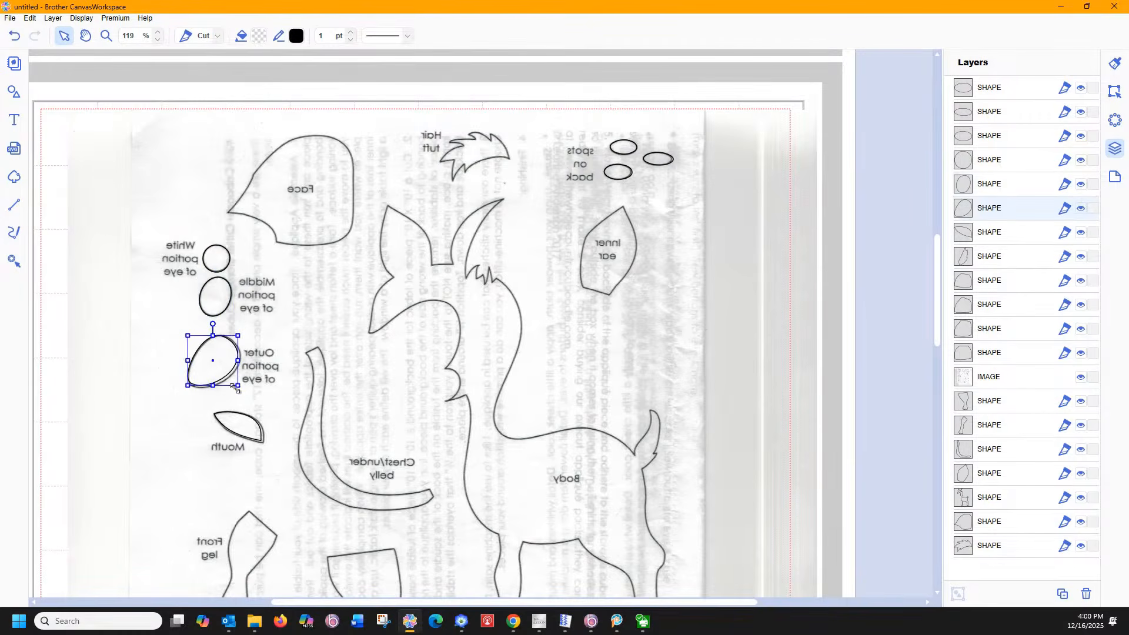
pyautogui.moveTo(237, 386); pyautogui.dragTo(240, 389)
pyautogui.click(264, 431)
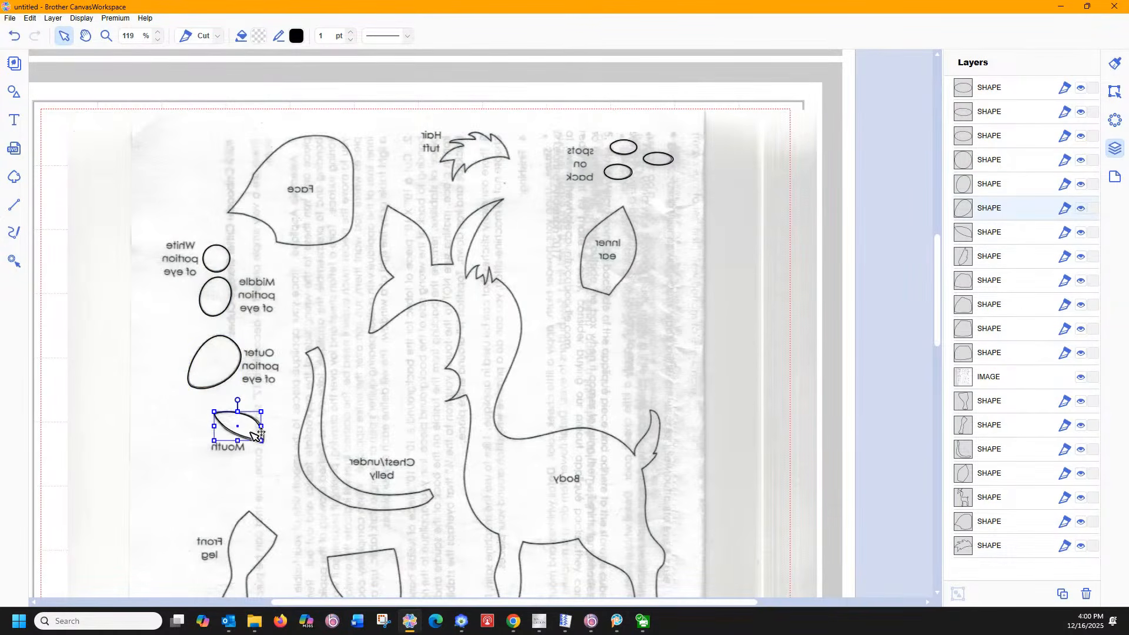
pyautogui.moveTo(265, 444); pyautogui.dragTo(269, 447)
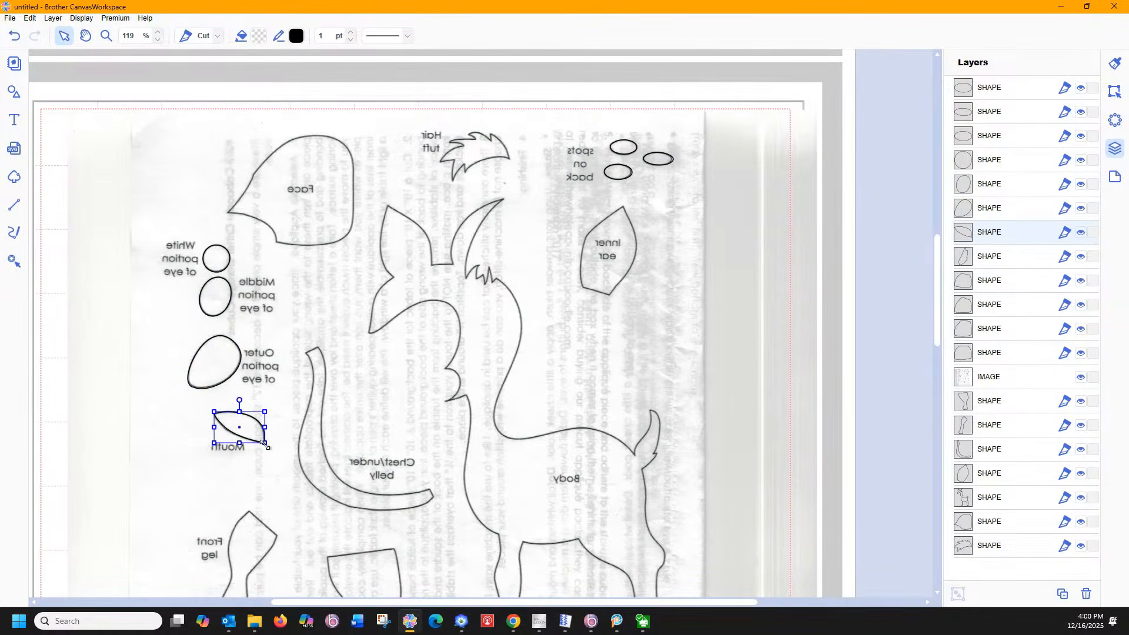
# - Enlarge the four hoof shapes slightly to fit their scanned outlines and move the tail shape onto its outline
pyautogui.scroll(-1, 303, 407)
pyautogui.scroll(-3, 303, 407)
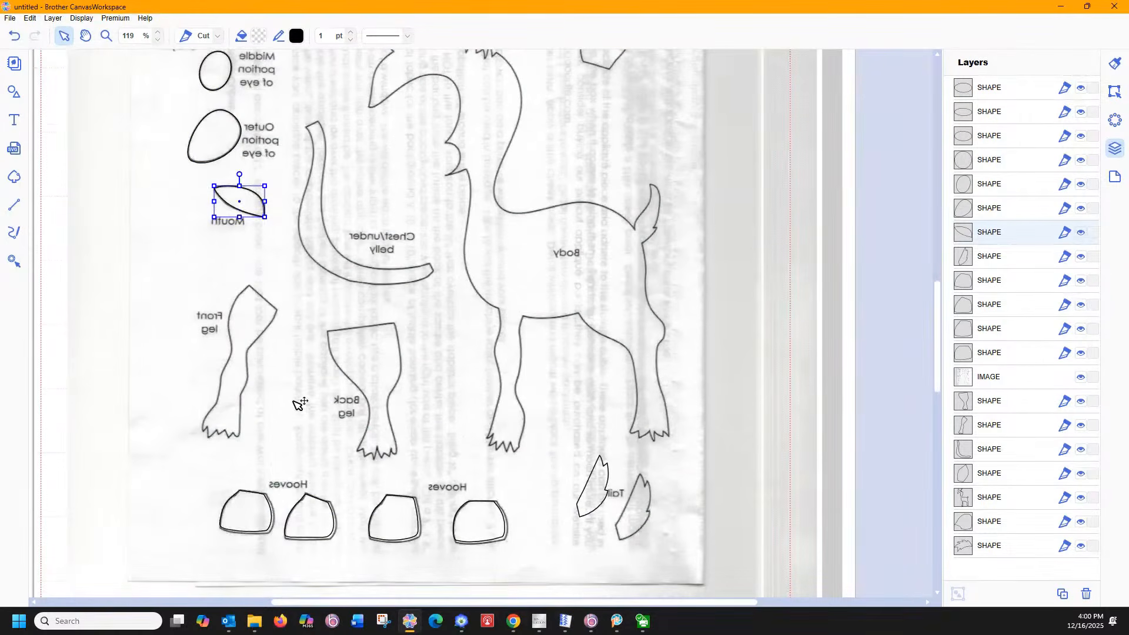
pyautogui.click(263, 512)
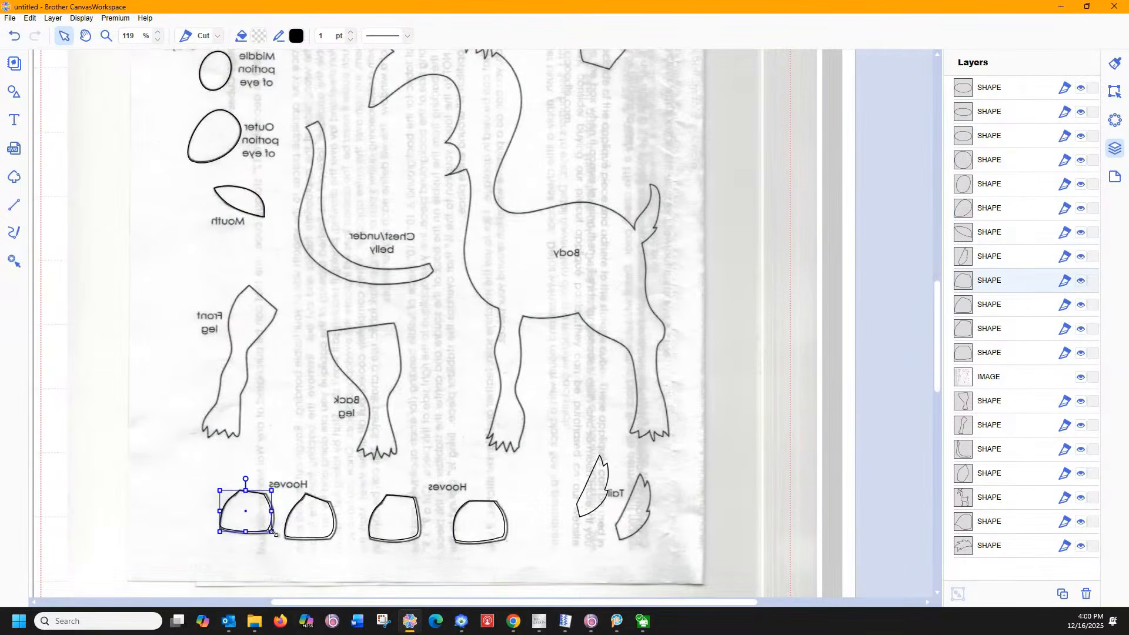
pyautogui.click(333, 534)
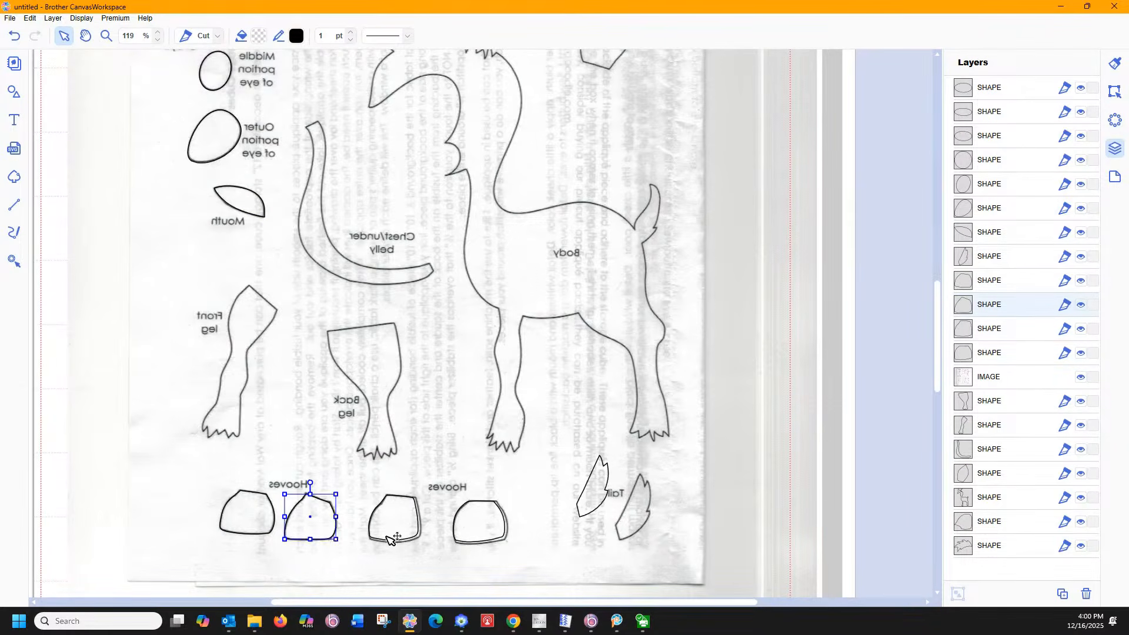
pyautogui.click(412, 535)
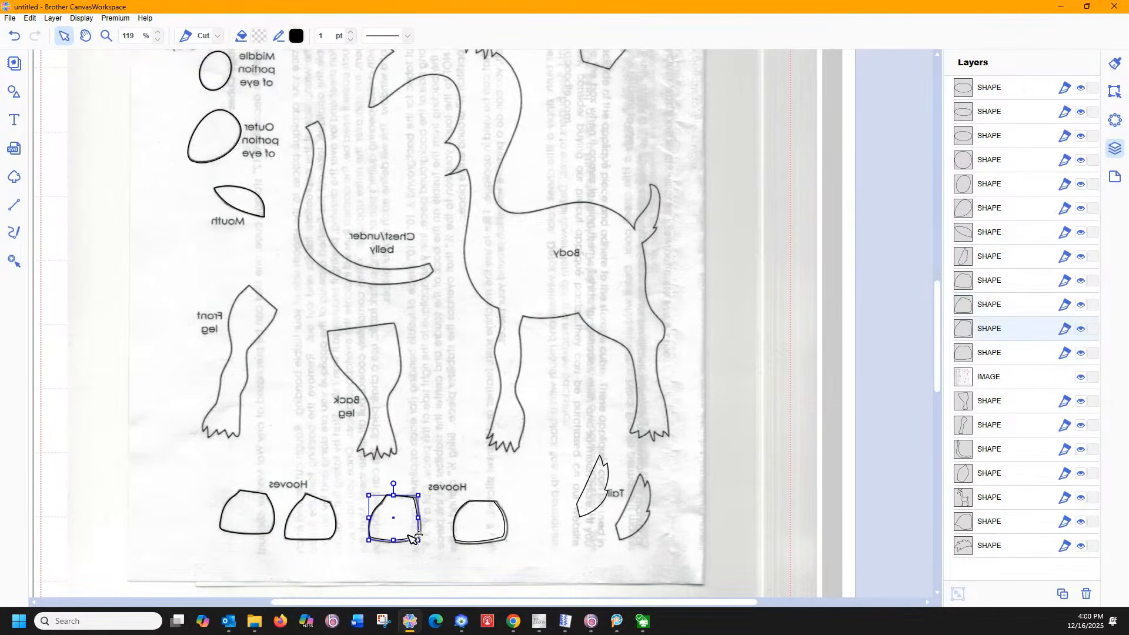
pyautogui.click(499, 537)
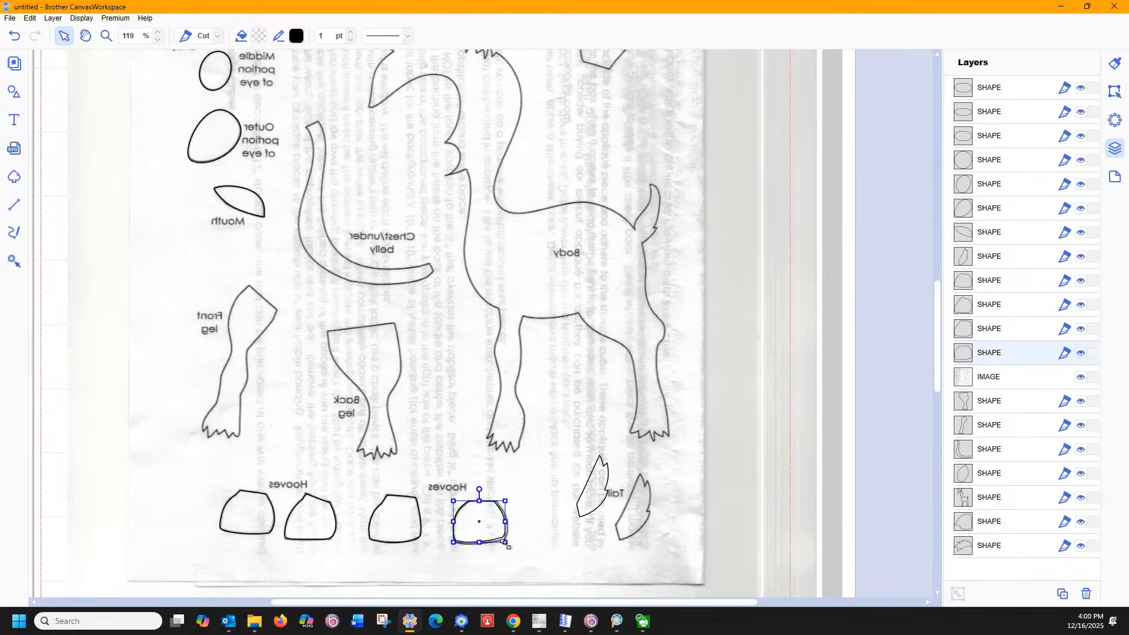
pyautogui.click(557, 552)
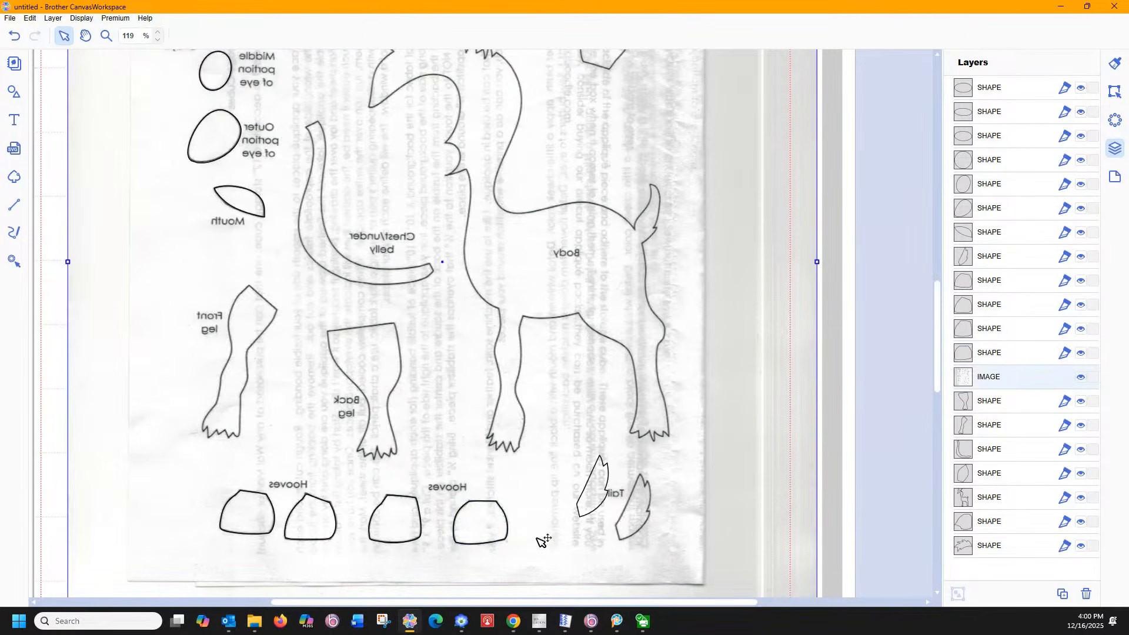
pyautogui.moveTo(593, 491); pyautogui.dragTo(612, 544)
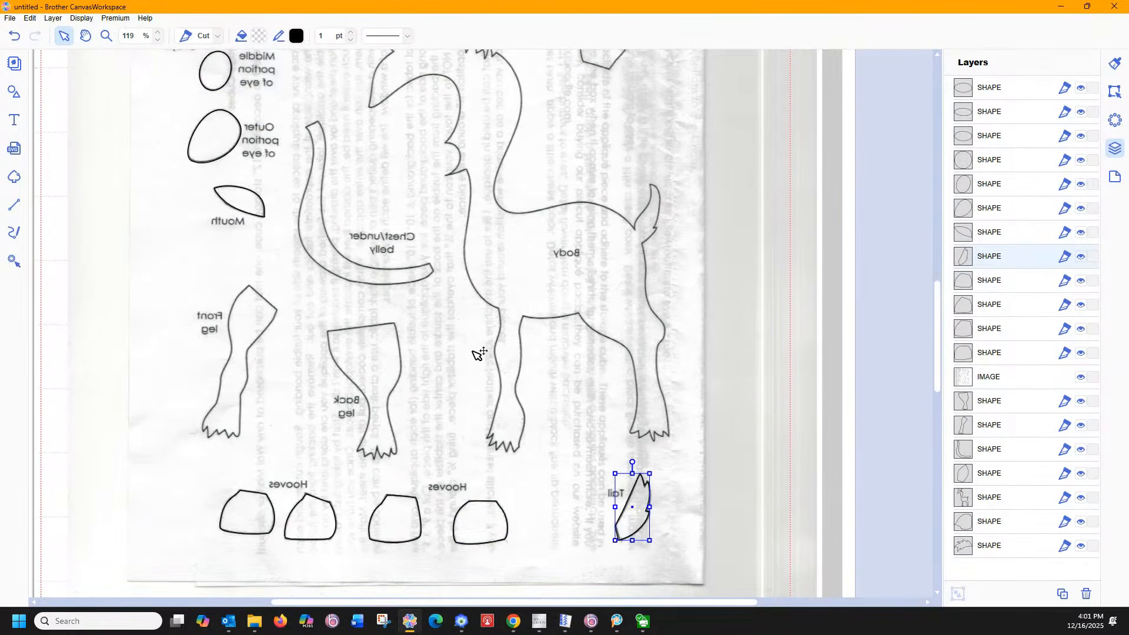
# - Move the scanned image to the bottom of the layer order, beneath all the deer shapes
pyautogui.scroll(6, 479, 352)
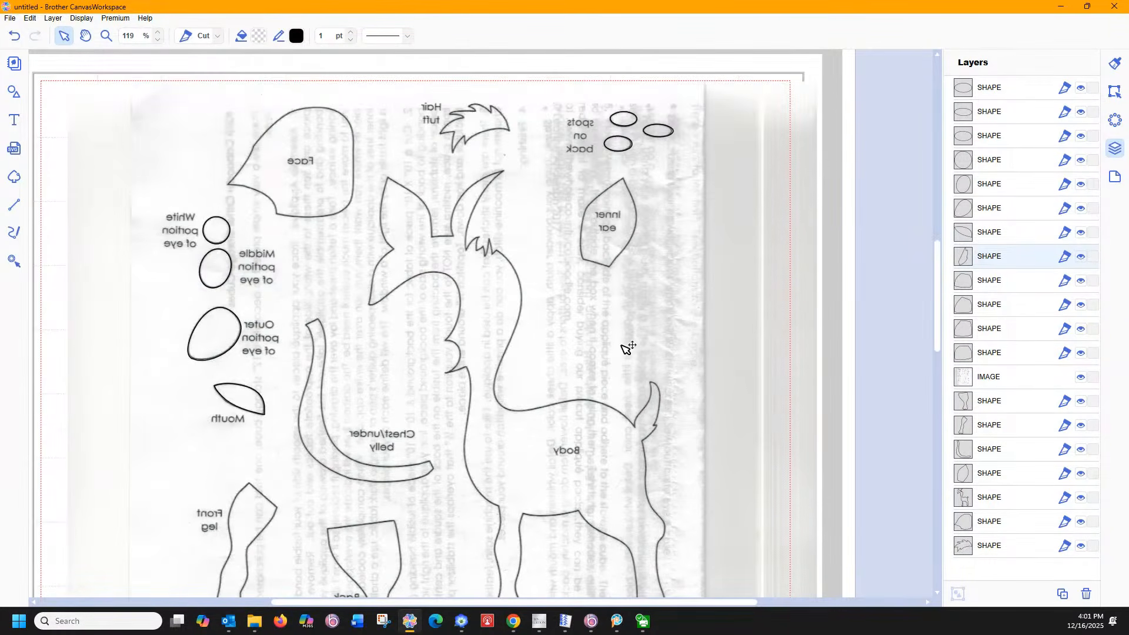
pyautogui.click(488, 135)
pyautogui.moveTo(480, 135); pyautogui.dragTo(479, 128)
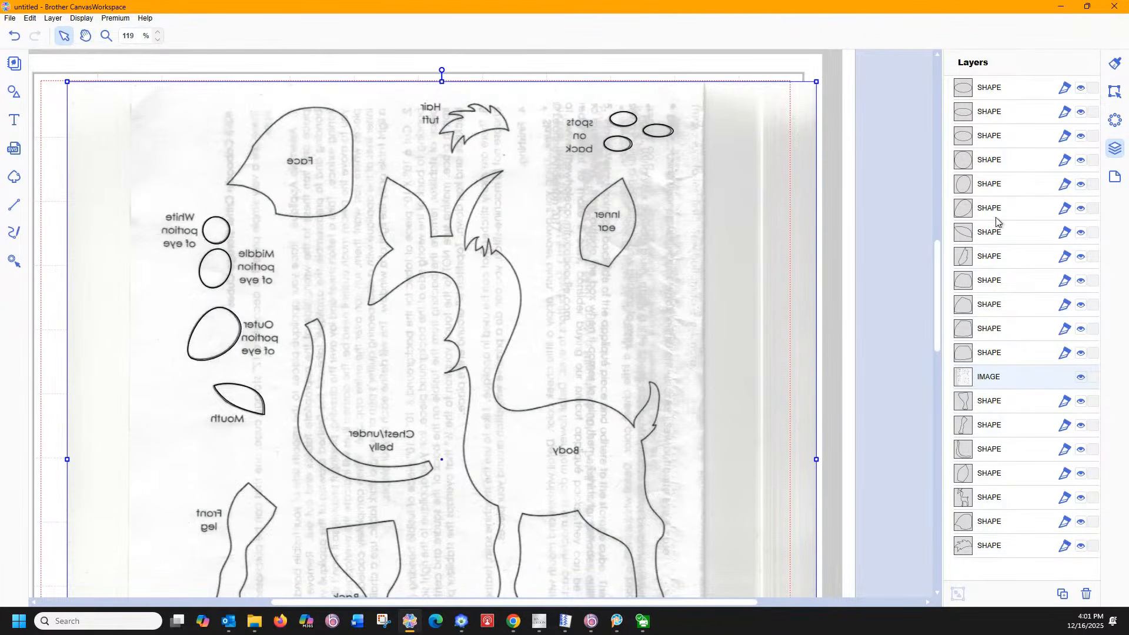
pyautogui.click(960, 263)
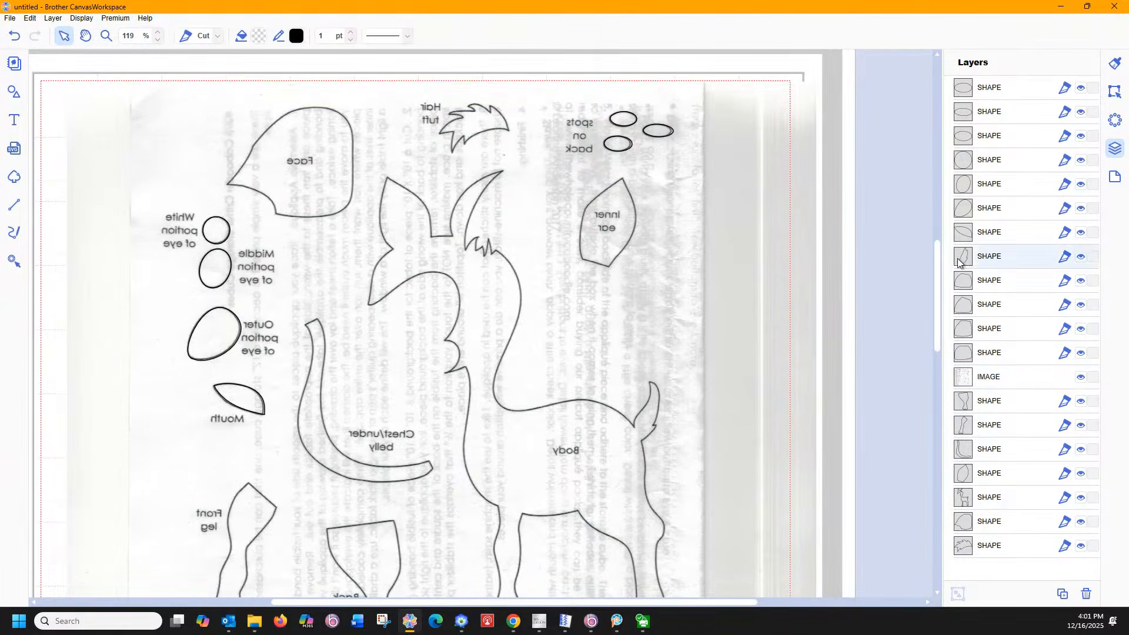
pyautogui.scroll(-3, 575, 277)
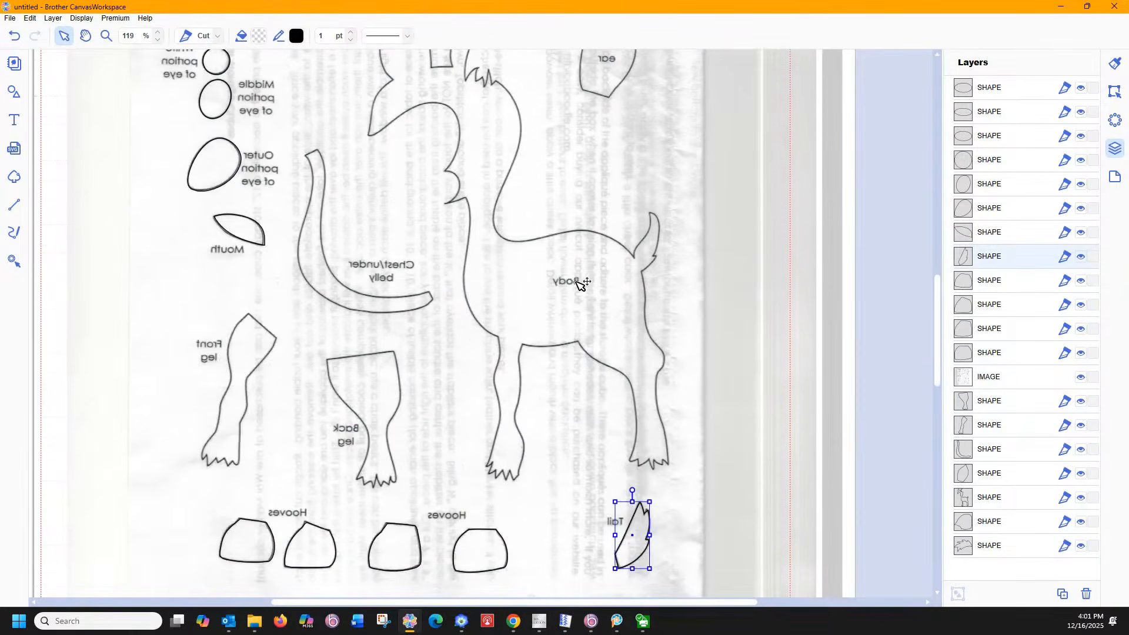
pyautogui.click(967, 548)
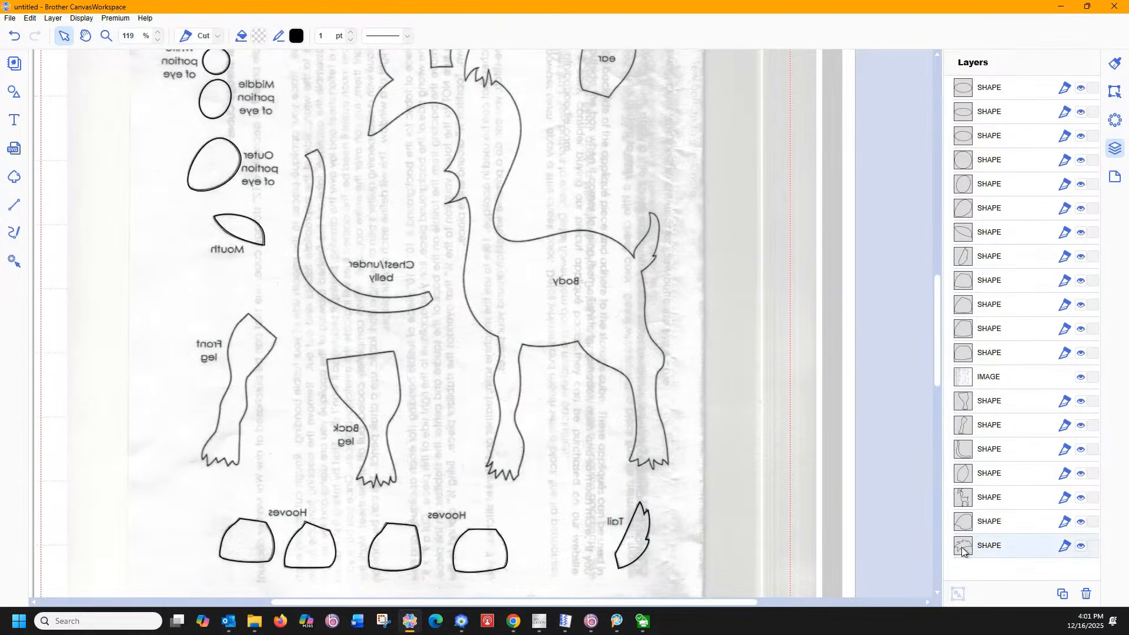
pyautogui.scroll(2, 696, 390)
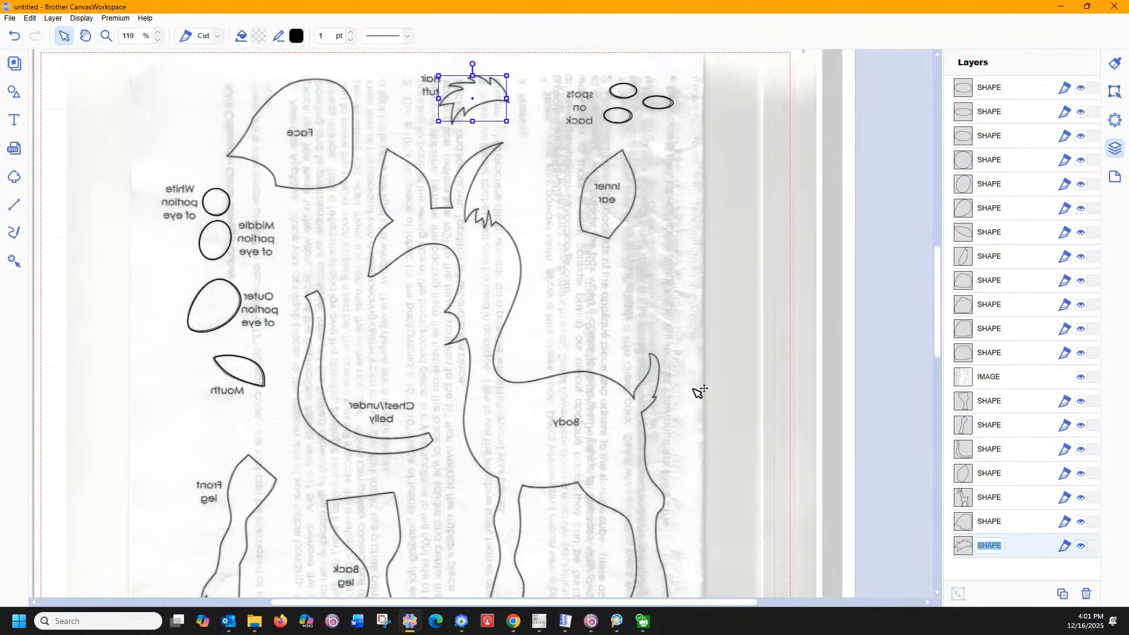
pyautogui.click(979, 376)
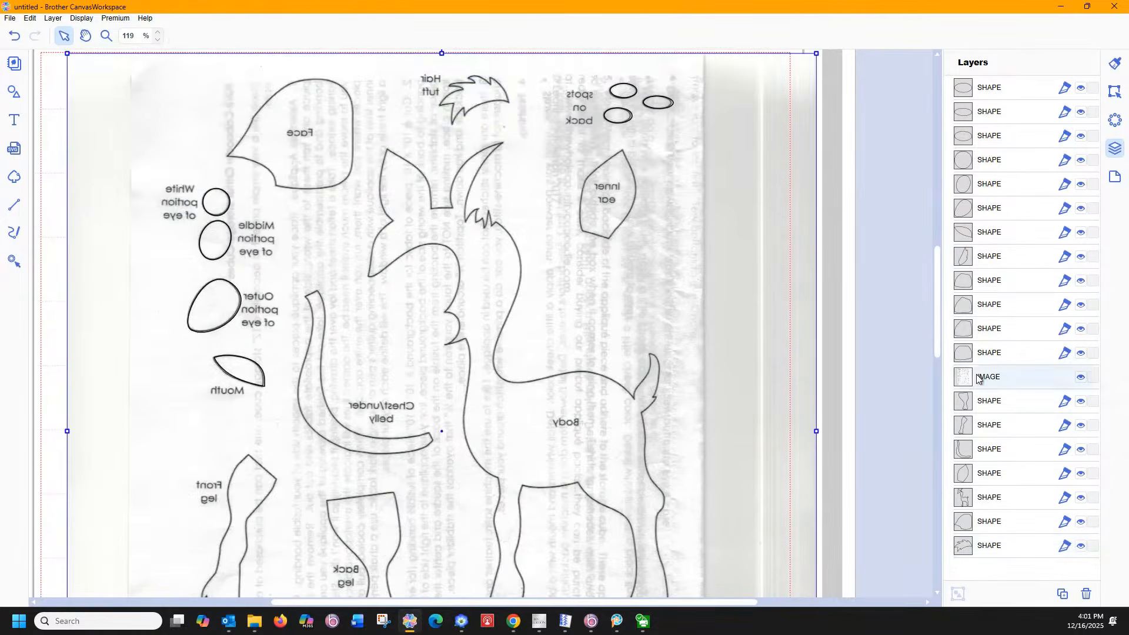
pyautogui.moveTo(976, 376); pyautogui.dragTo(963, 576)
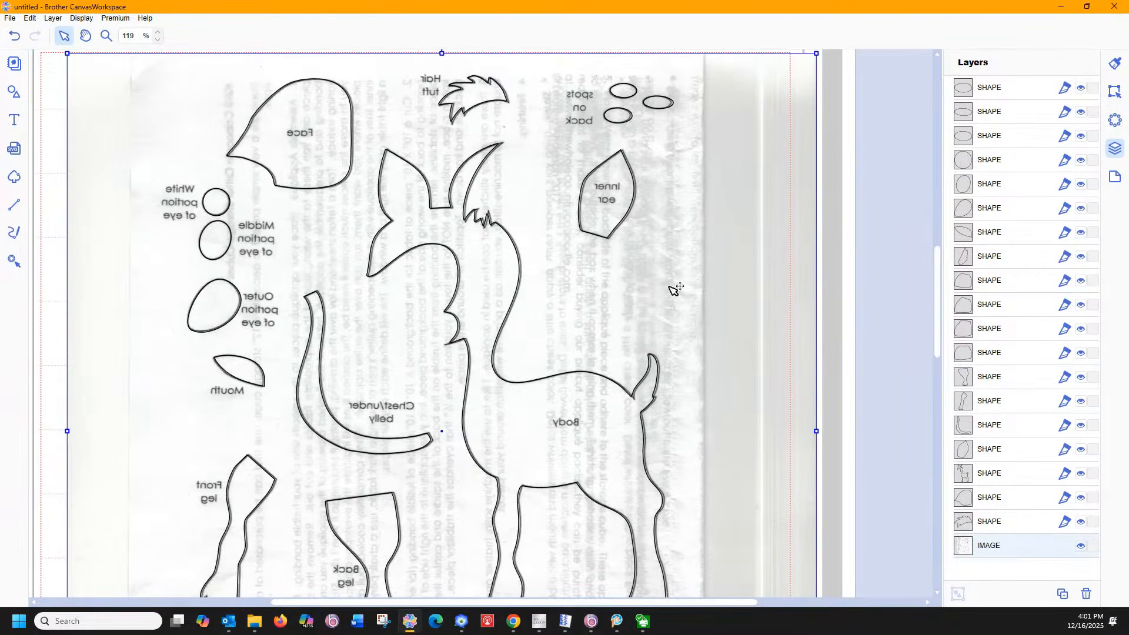
# - Nudge the hair tuft, face and inner ear shapes so they sit exactly over their scanned outlines
pyautogui.click(469, 96)
pyautogui.moveTo(468, 93); pyautogui.dragTo(471, 93)
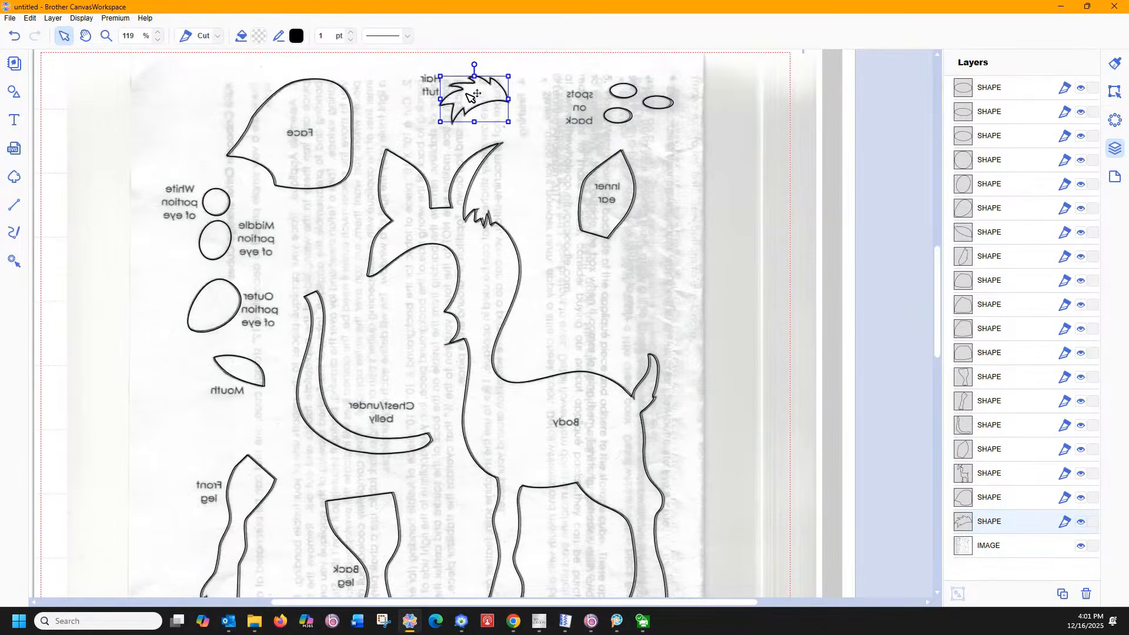
pyautogui.click(336, 153)
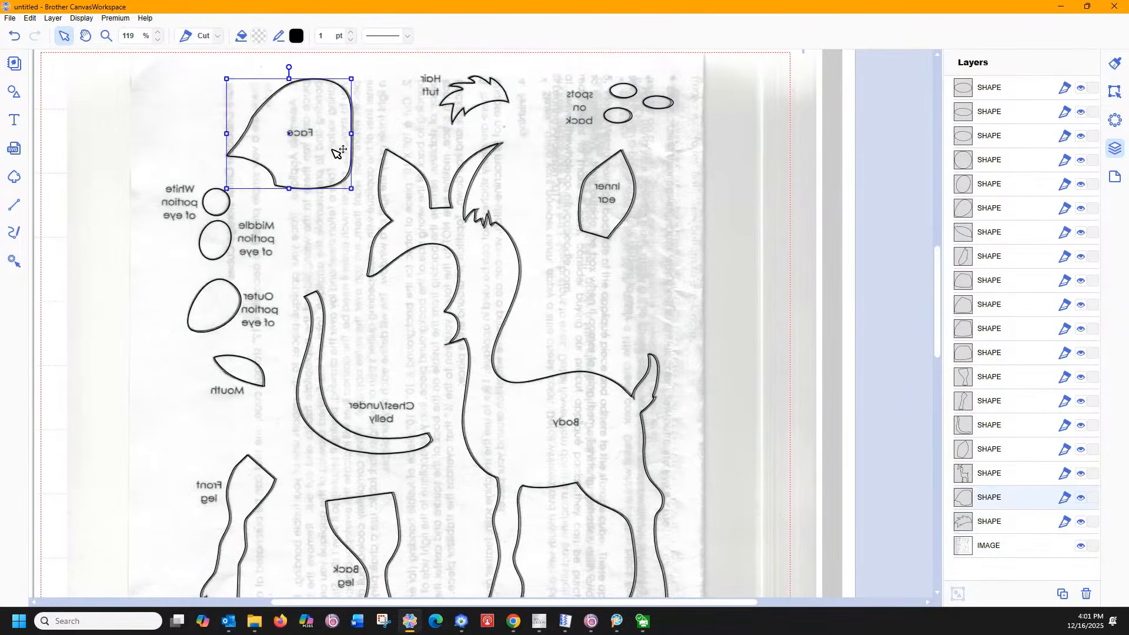
pyautogui.moveTo(333, 151); pyautogui.dragTo(334, 149)
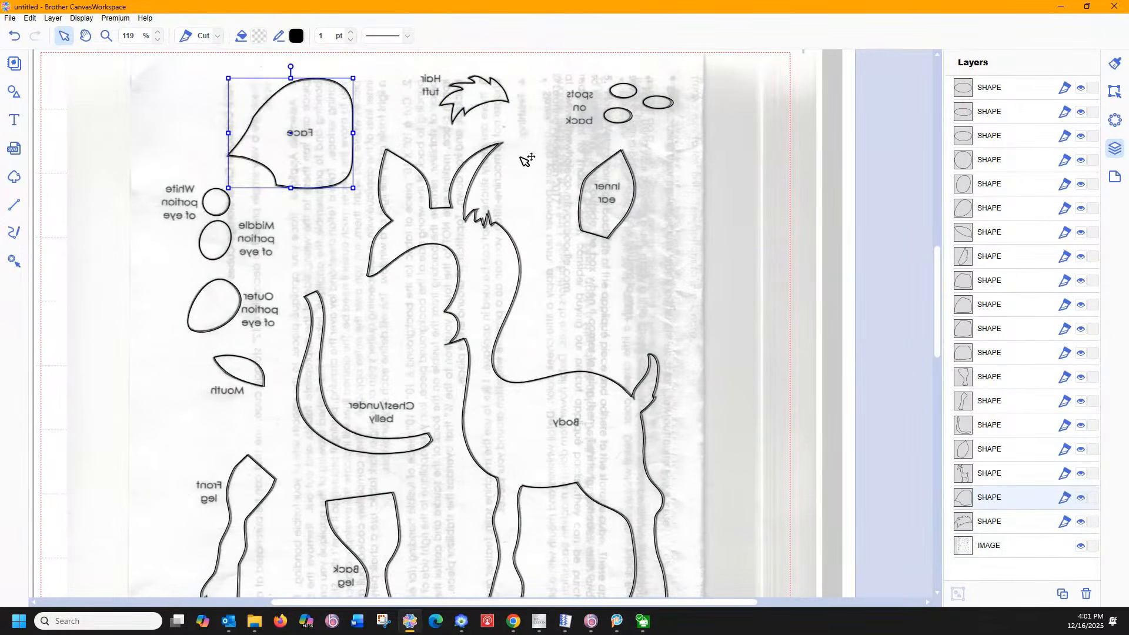
pyautogui.click(607, 202)
pyautogui.moveTo(610, 203); pyautogui.dragTo(611, 202)
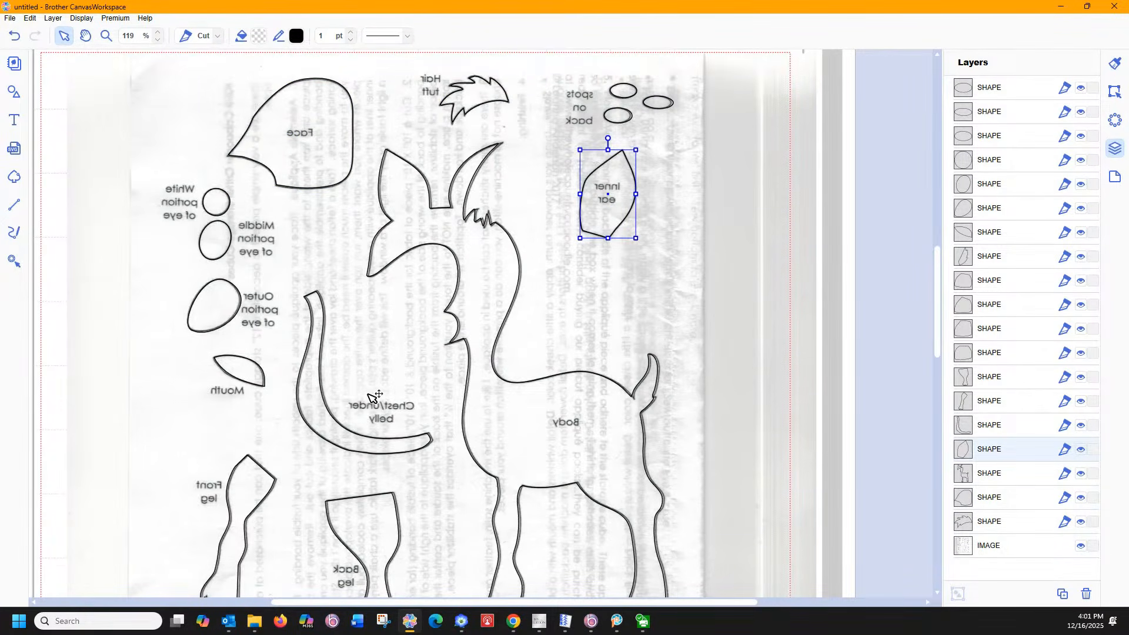
# - Nudge the back leg, body and front leg shapes so they line up with their scanned outlines
pyautogui.scroll(-5, 400, 386)
pyautogui.scroll(-1, 393, 372)
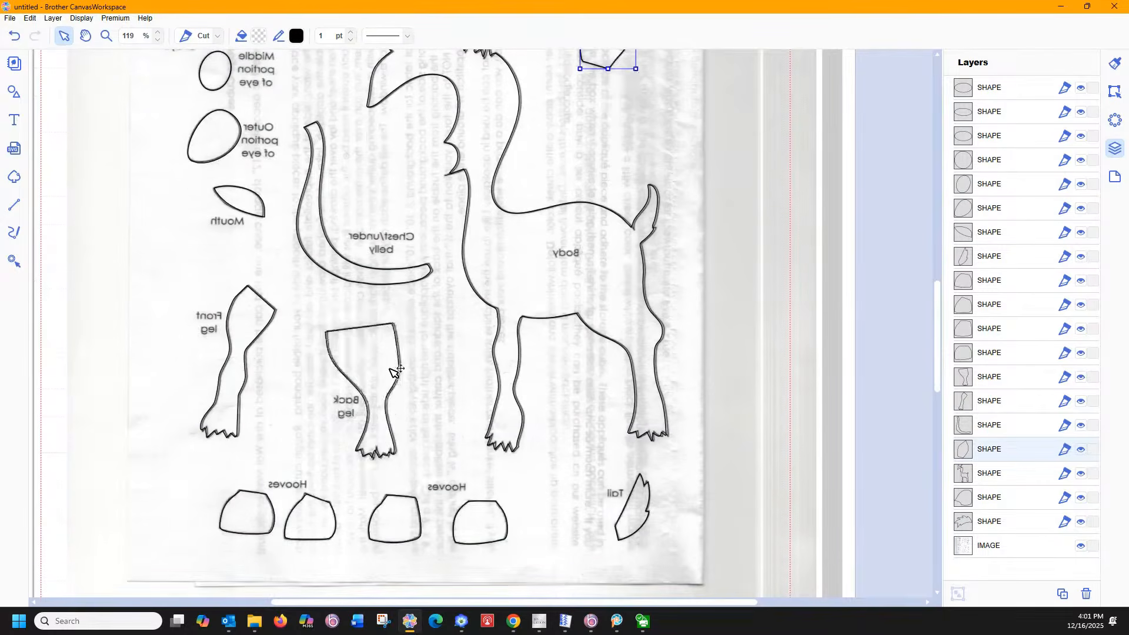
pyautogui.click(383, 410)
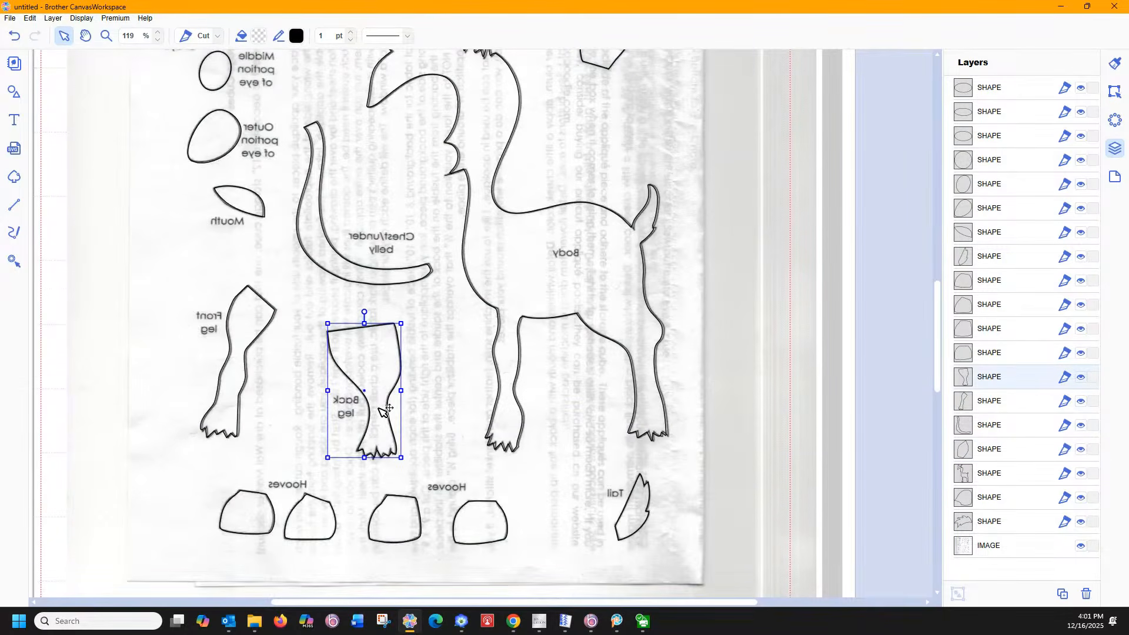
pyautogui.click(581, 302)
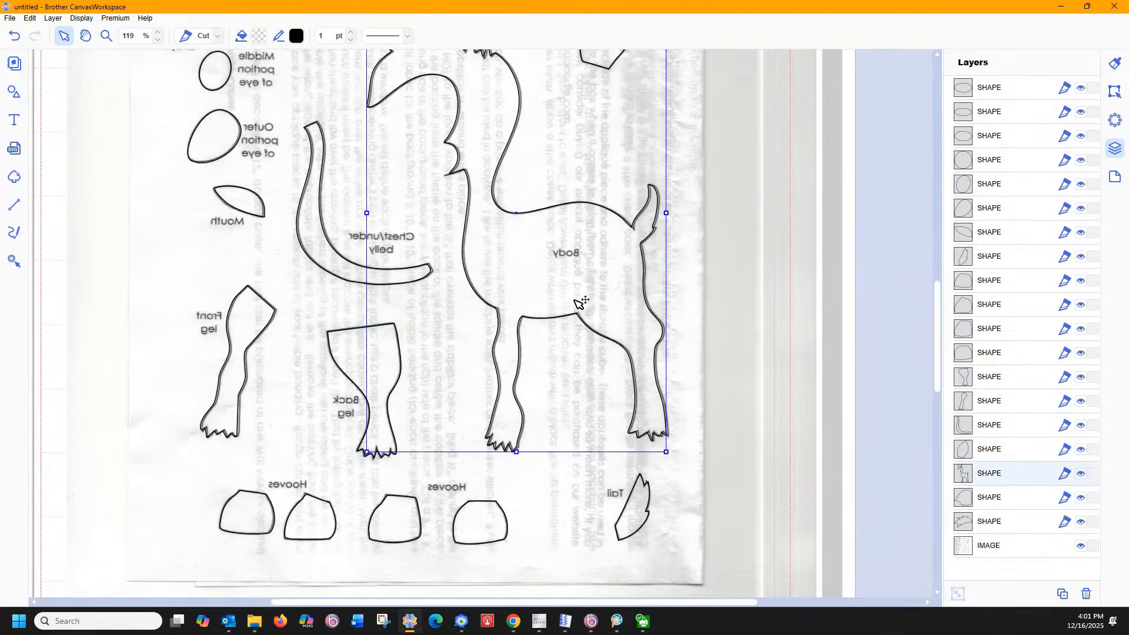
pyautogui.moveTo(576, 300); pyautogui.dragTo(577, 300)
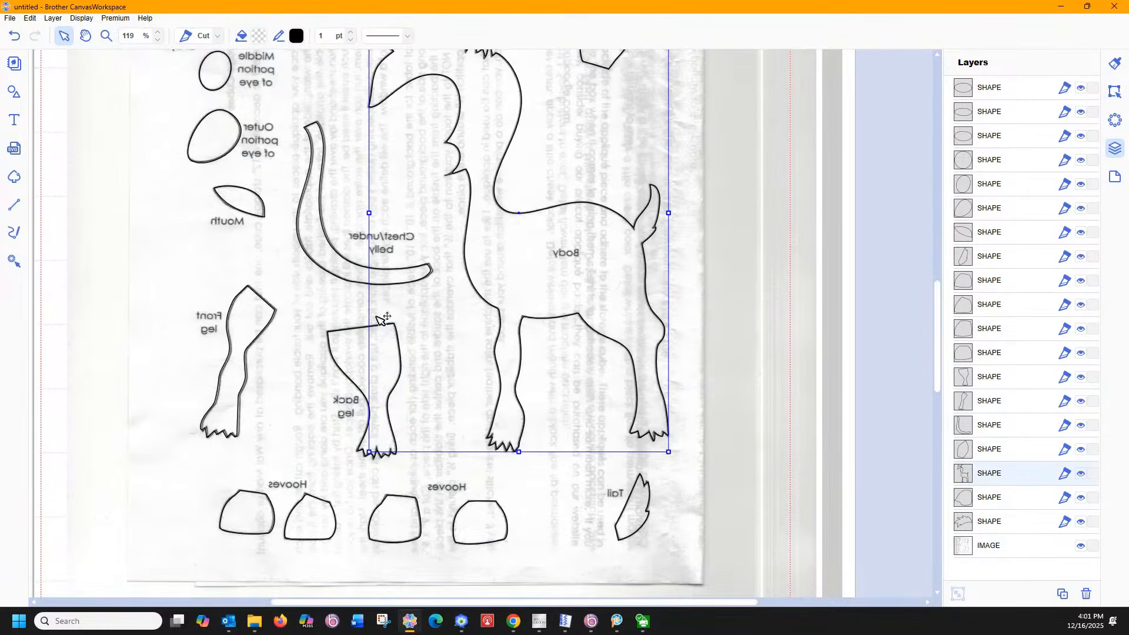
pyautogui.click(254, 339)
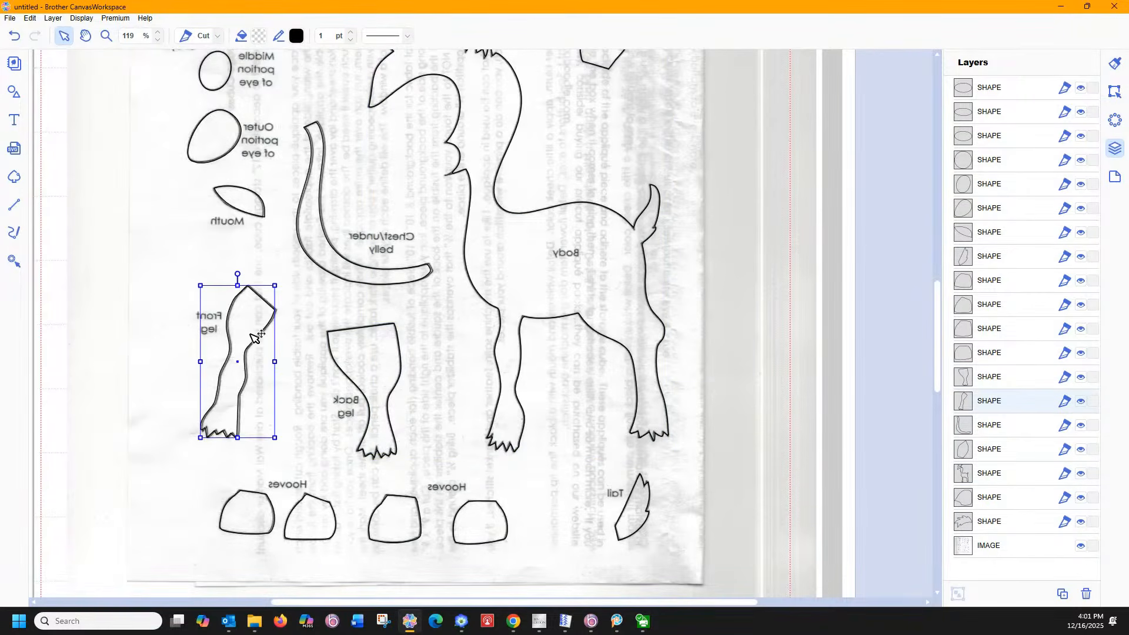
pyautogui.moveTo(254, 336); pyautogui.dragTo(256, 337)
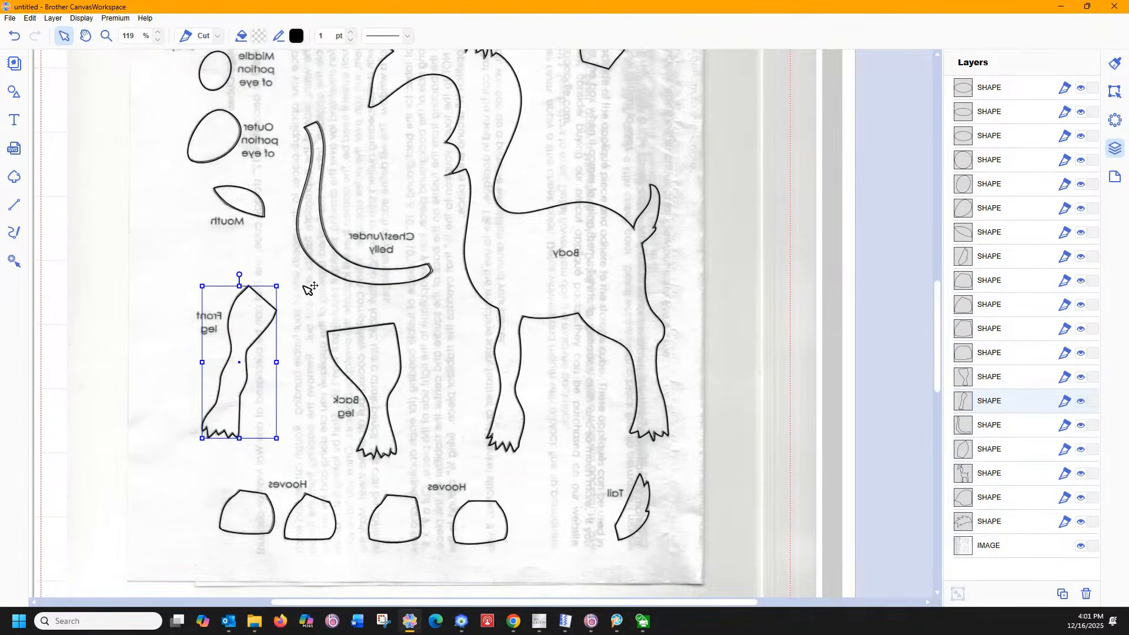
# - Hide the scanned image so only the deer shapes remain on the mat
pyautogui.scroll(5, 447, 325)
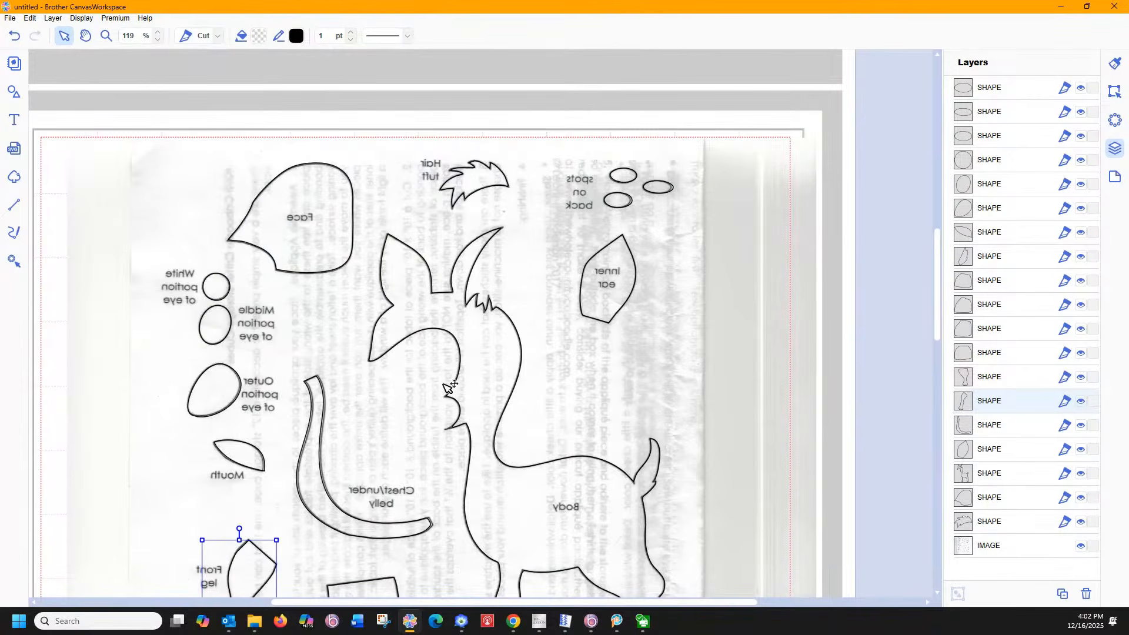
pyautogui.click(1082, 547)
pyautogui.scroll(-2, 695, 417)
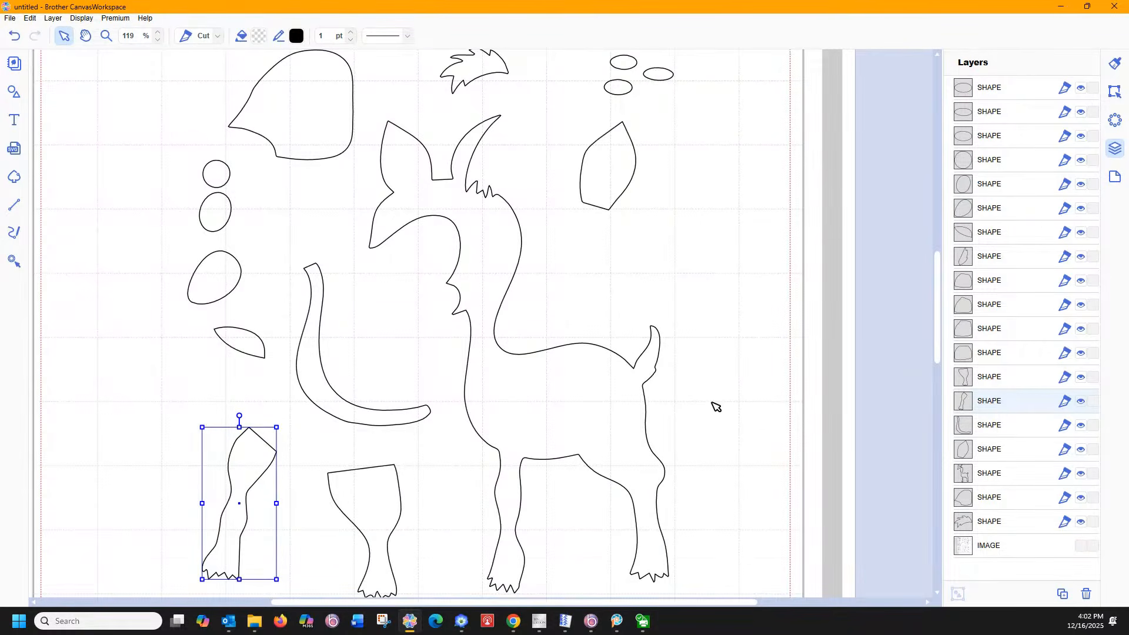
# - Cut the deer body shape and paste it back so it sits first in the layer order
pyautogui.click(480, 304)
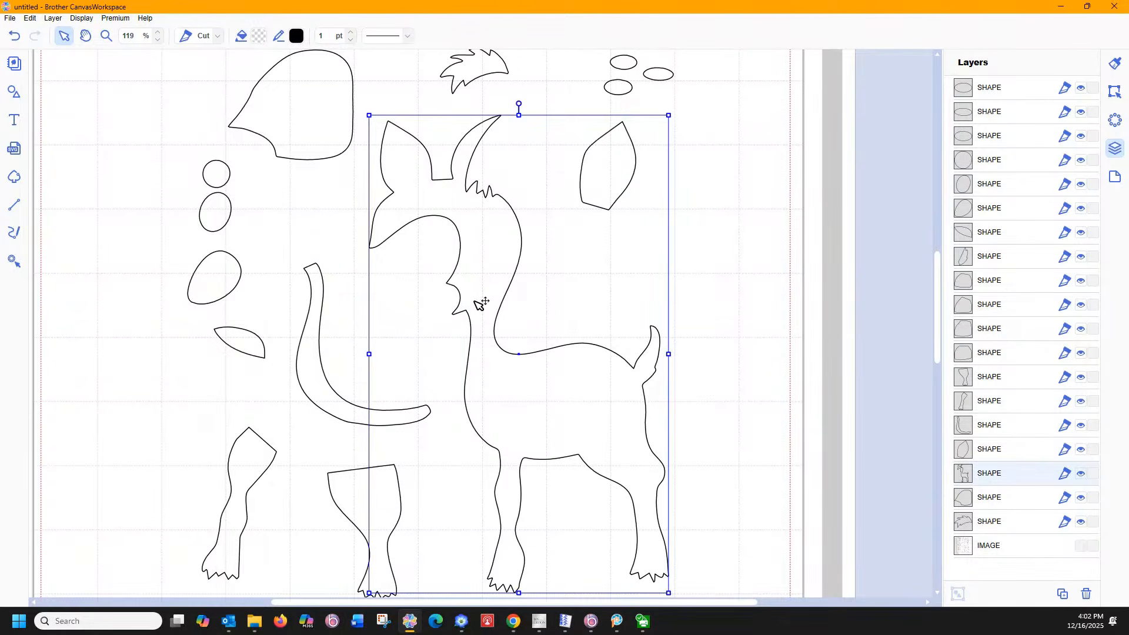
pyautogui.press('Delete')
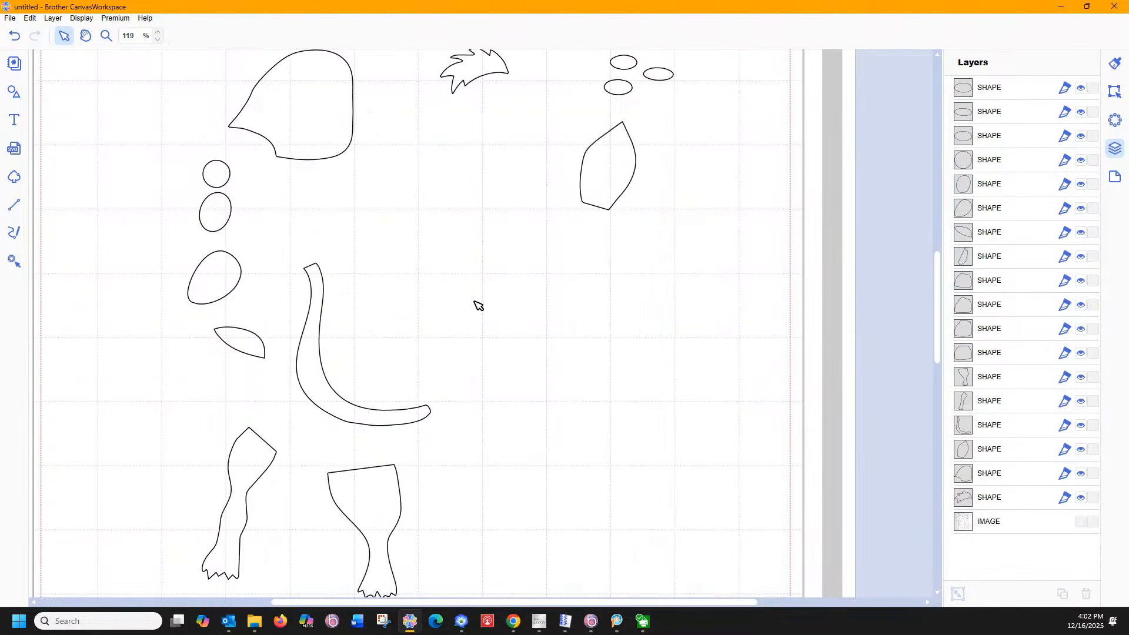
pyautogui.hotkey('ctrl', 'z')
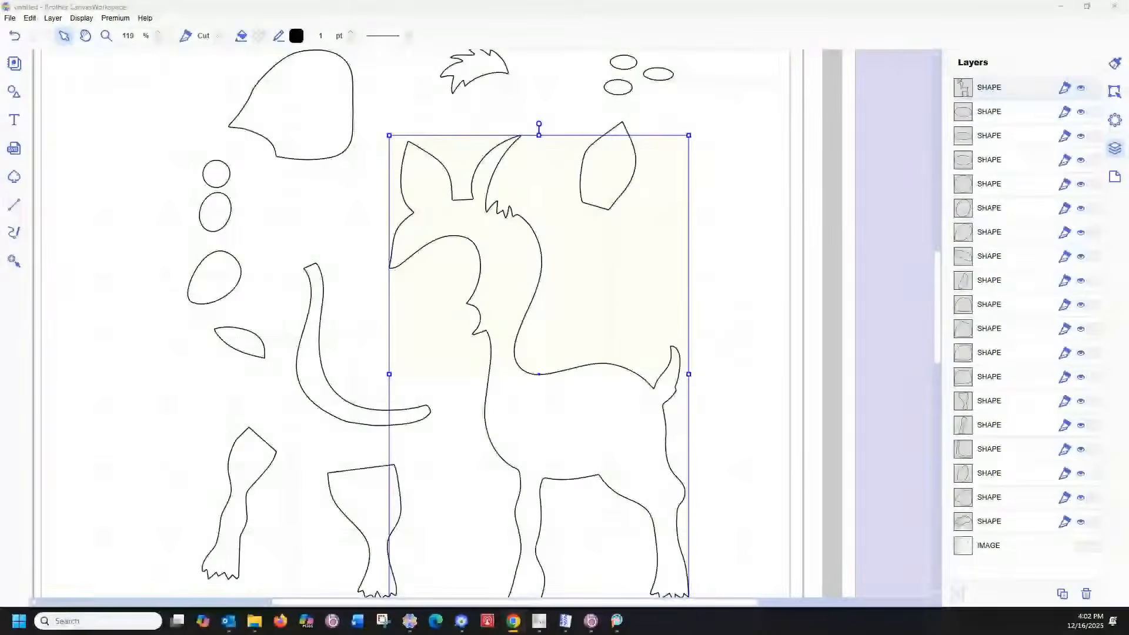
# - Move the hair tuft onto the deer's forehead, cutting and pasting it so it sits above the body in the layer order
pyautogui.moveTo(473, 76); pyautogui.dragTo(456, 209)
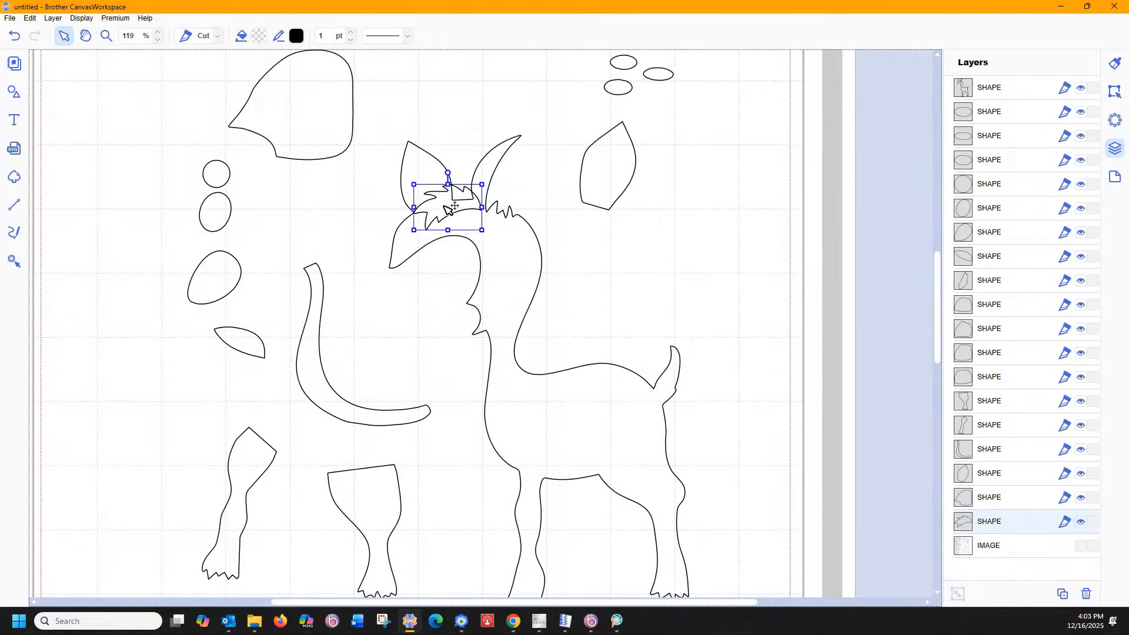
pyautogui.press('Delete')
pyautogui.hotkey('ctrl', 'v')
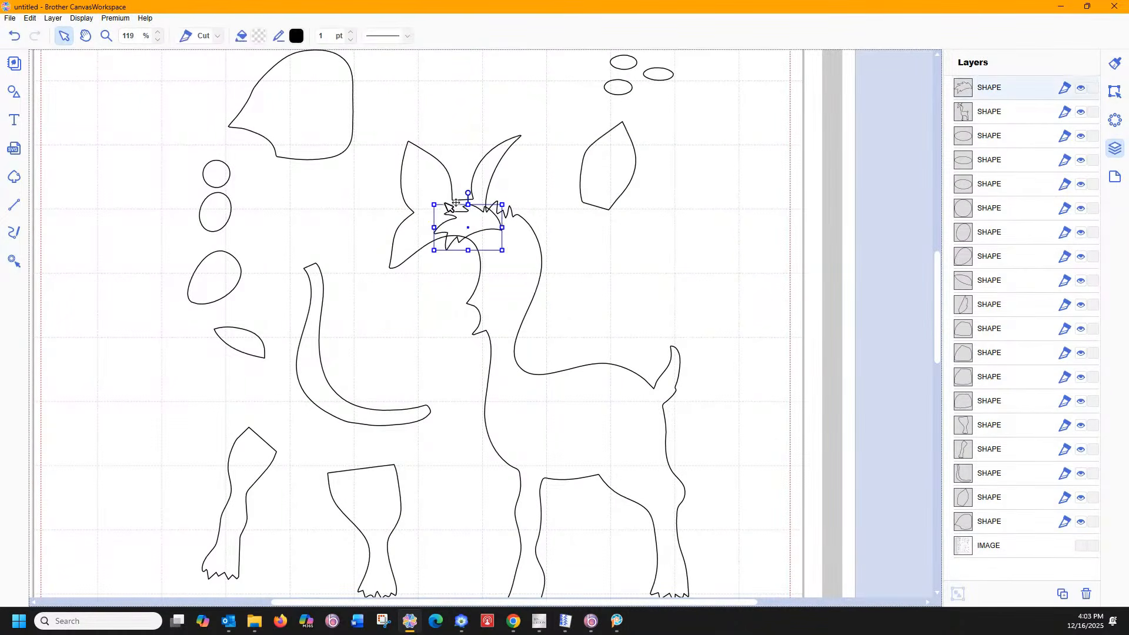
pyautogui.moveTo(488, 224); pyautogui.dragTo(466, 199)
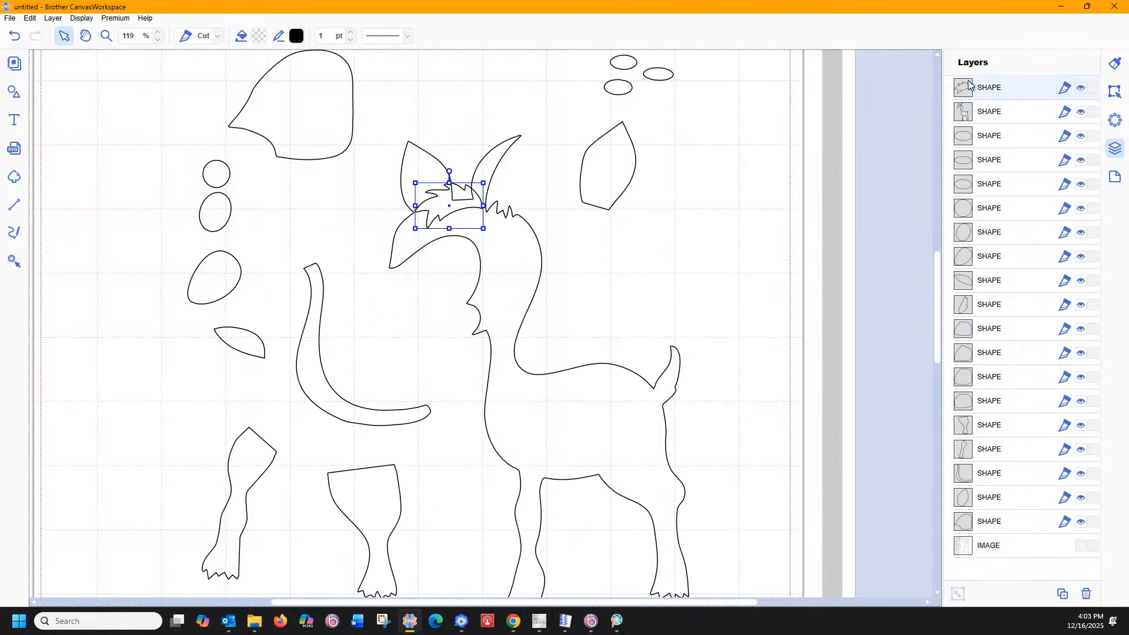
# - Position the inner ear, face and chest/under belly shapes on the matching parts of the deer body
pyautogui.moveTo(625, 168); pyautogui.dragTo(523, 181)
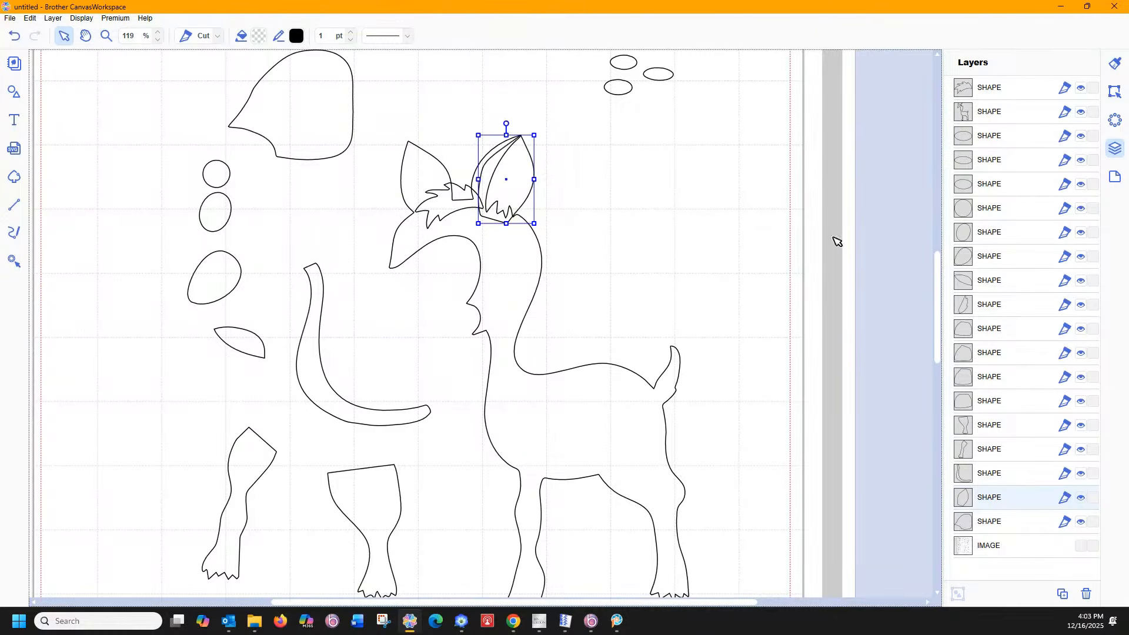
pyautogui.click(740, 221)
pyautogui.moveTo(324, 122); pyautogui.dragTo(463, 294)
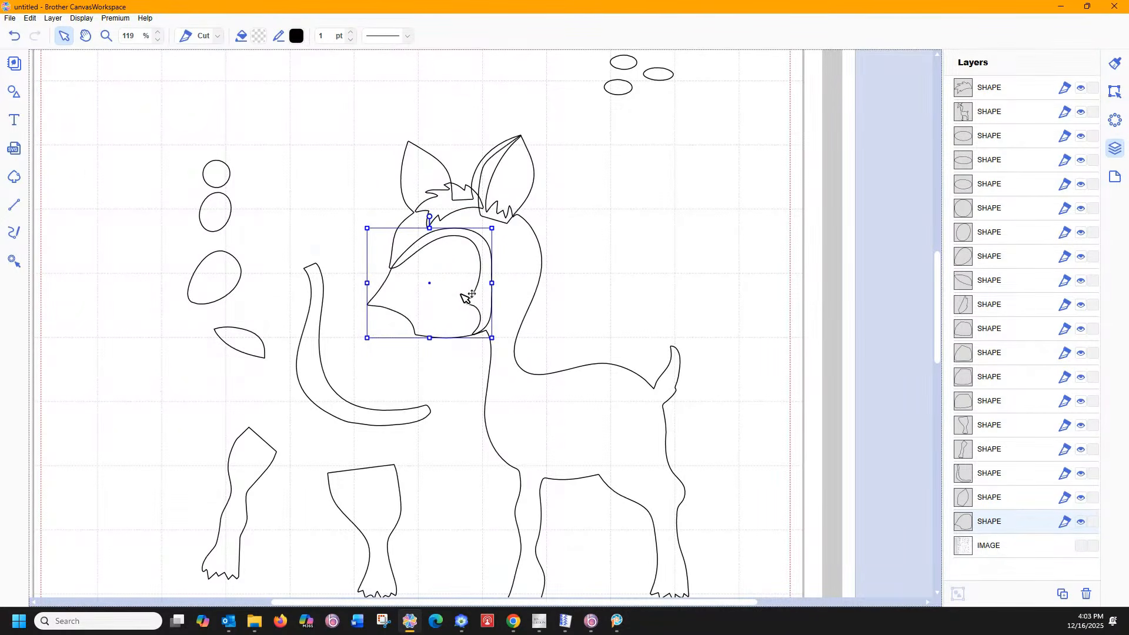
pyautogui.click(629, 270)
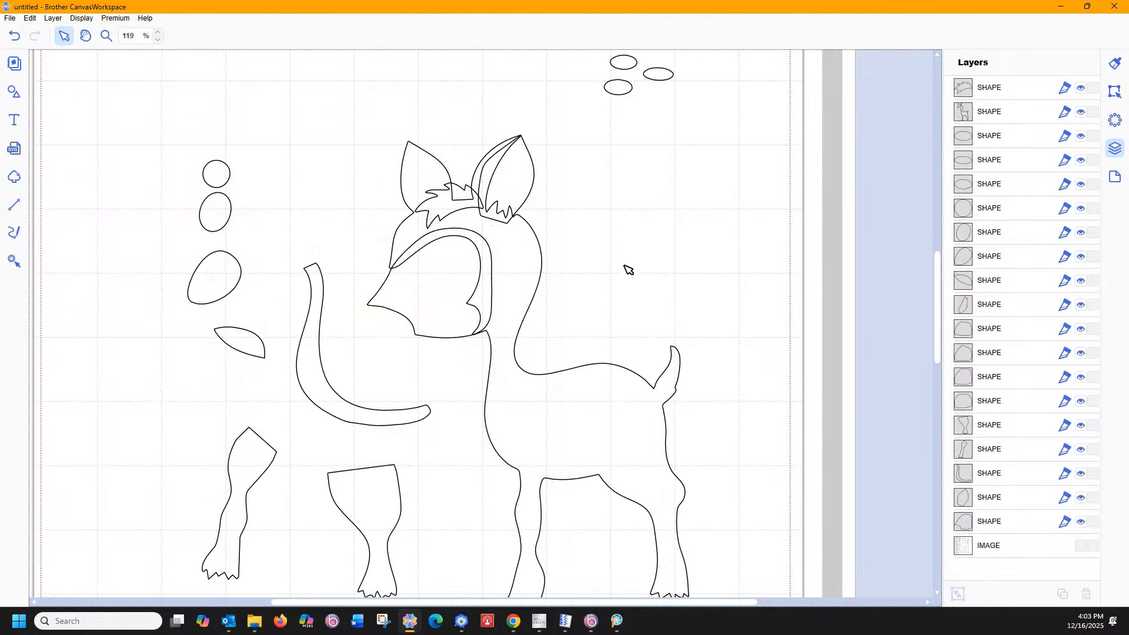
pyautogui.moveTo(322, 366); pyautogui.dragTo(494, 428)
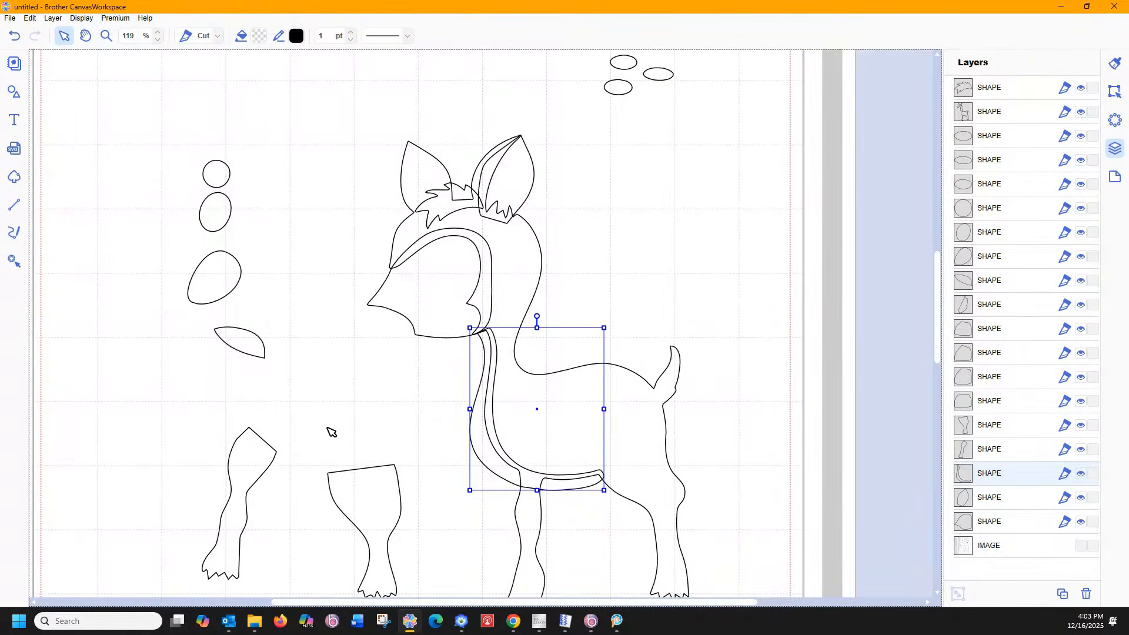
pyautogui.click(388, 383)
# - Check the back leg against the scanned image, place its shape under the belly between the body's legs, and hide the image
pyautogui.scroll(-4, 703, 323)
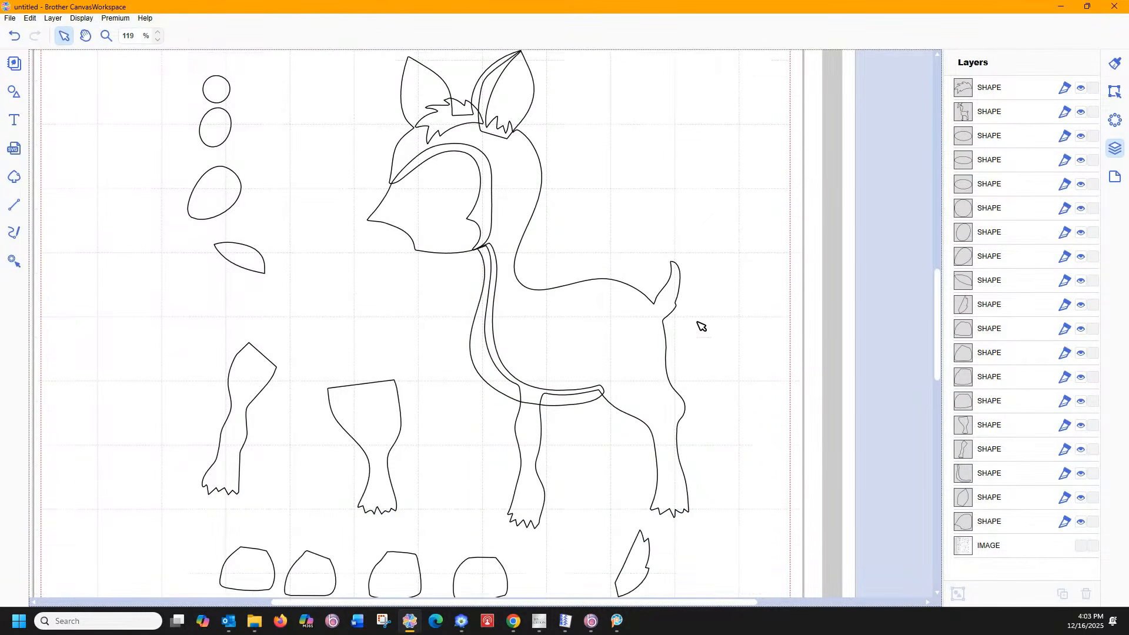
pyautogui.click(1082, 549)
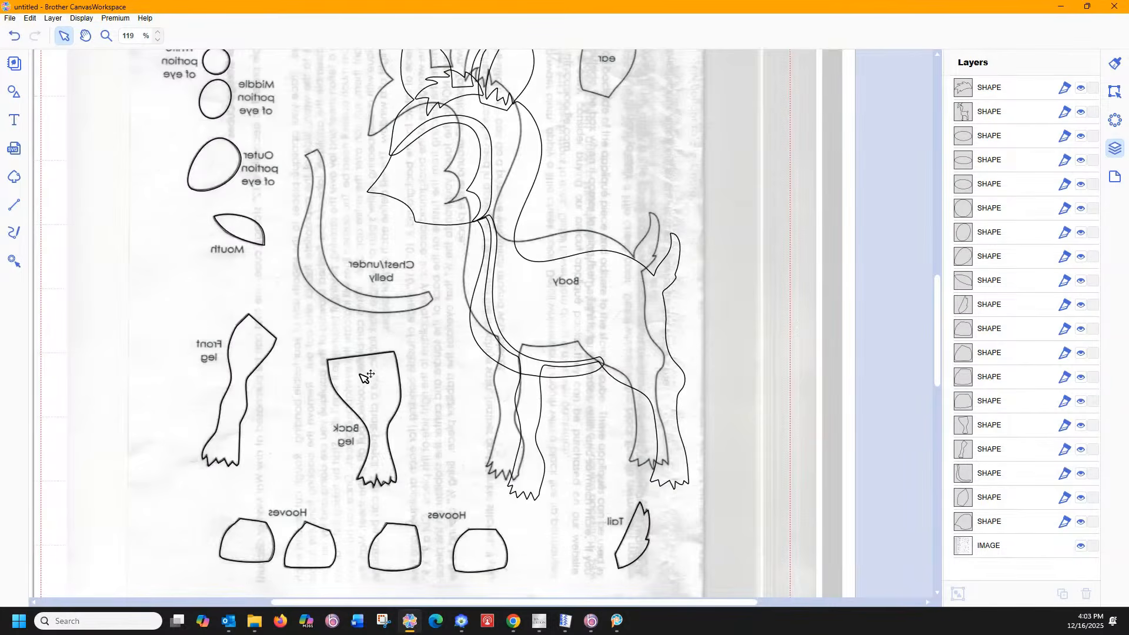
pyautogui.click(381, 415)
pyautogui.moveTo(381, 415); pyautogui.dragTo(616, 419)
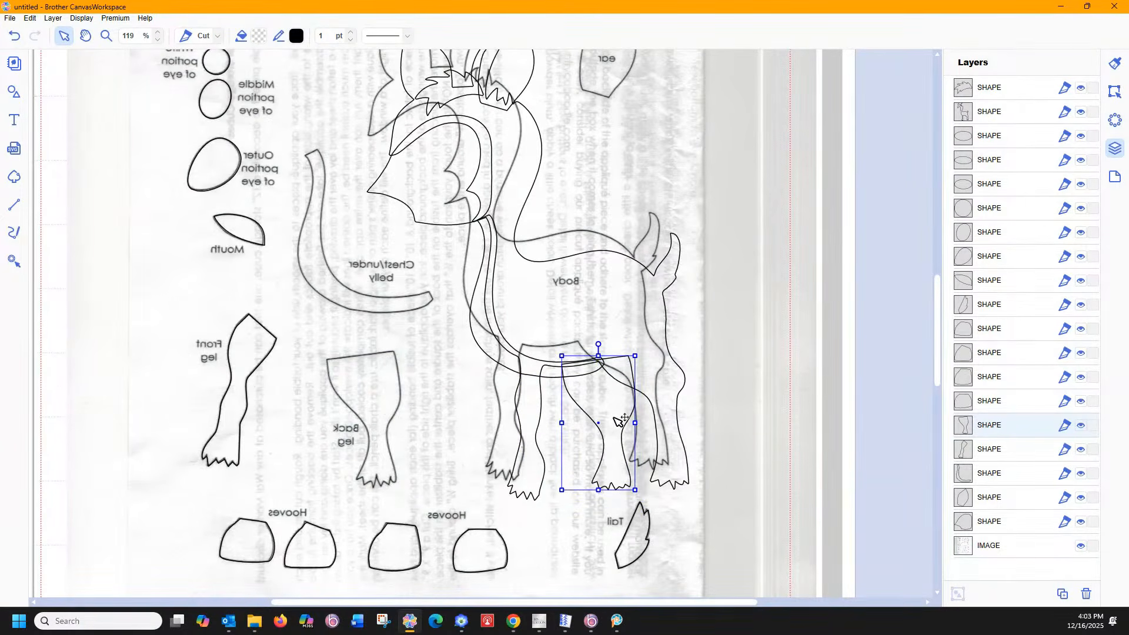
pyautogui.click(1079, 547)
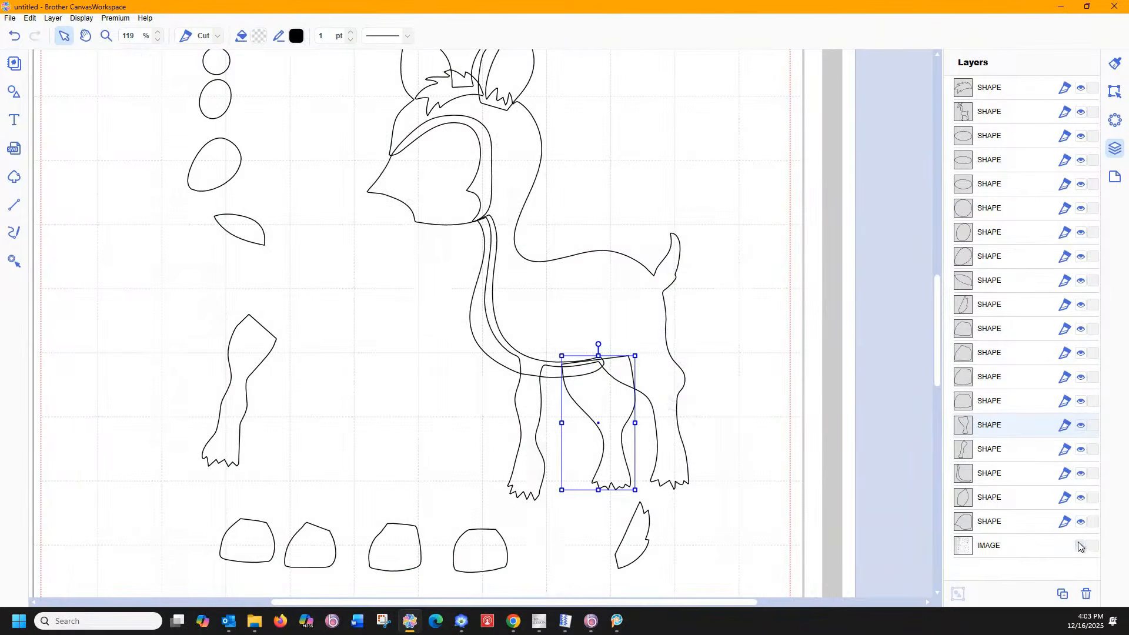
pyautogui.moveTo(595, 397); pyautogui.dragTo(587, 397)
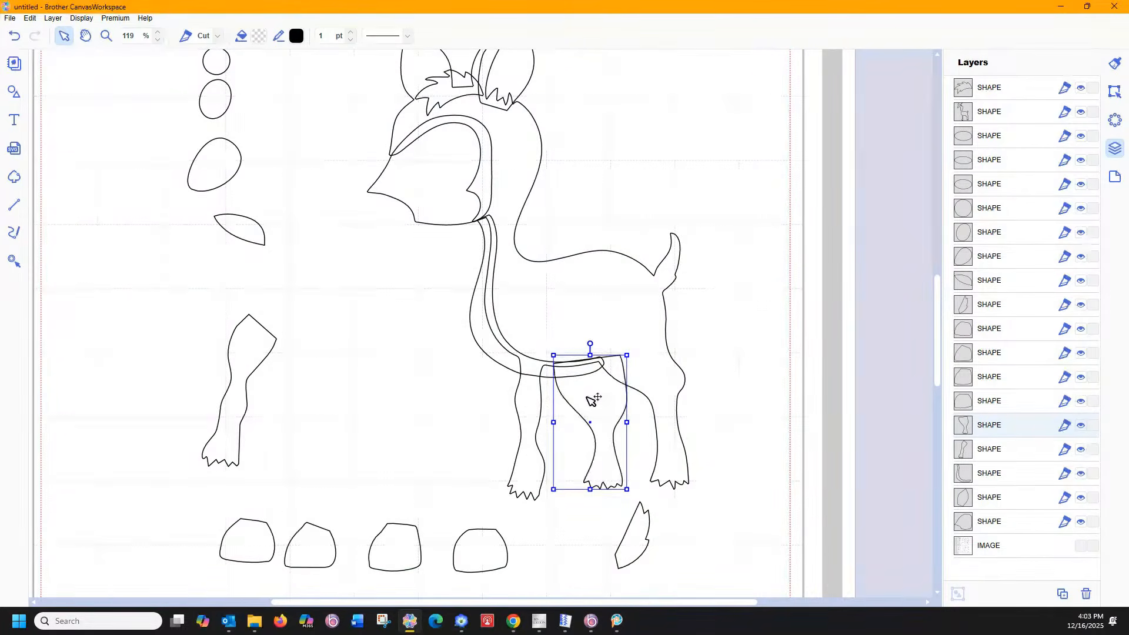
# - Place the front leg shape under the deer's chest and the tail shape over the body's tail
pyautogui.click(257, 366)
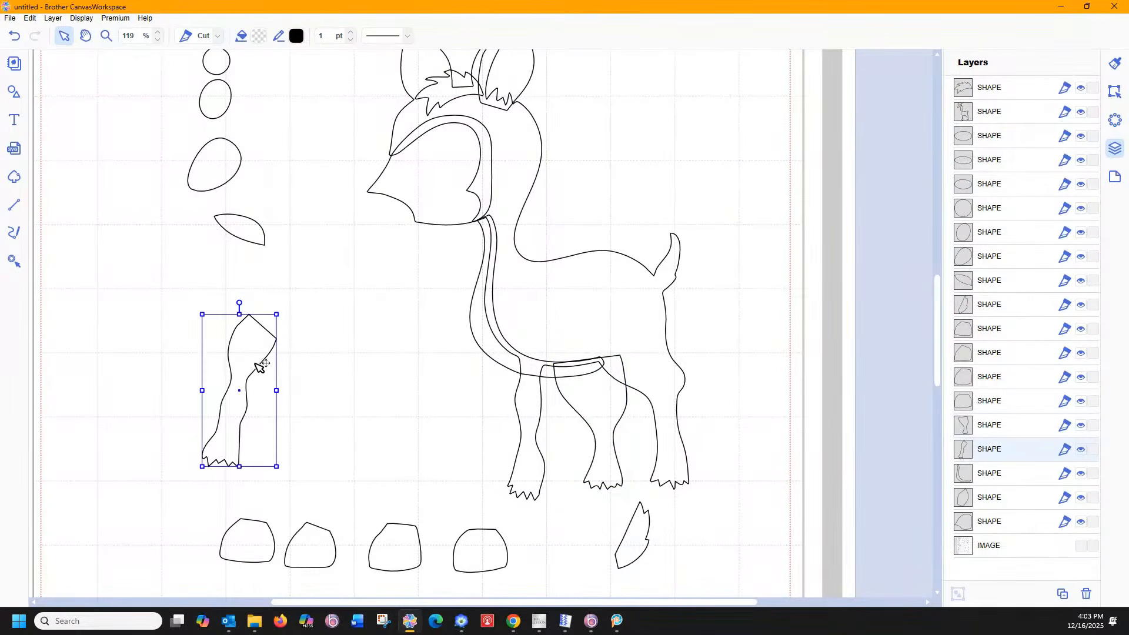
pyautogui.moveTo(255, 363); pyautogui.dragTo(488, 384)
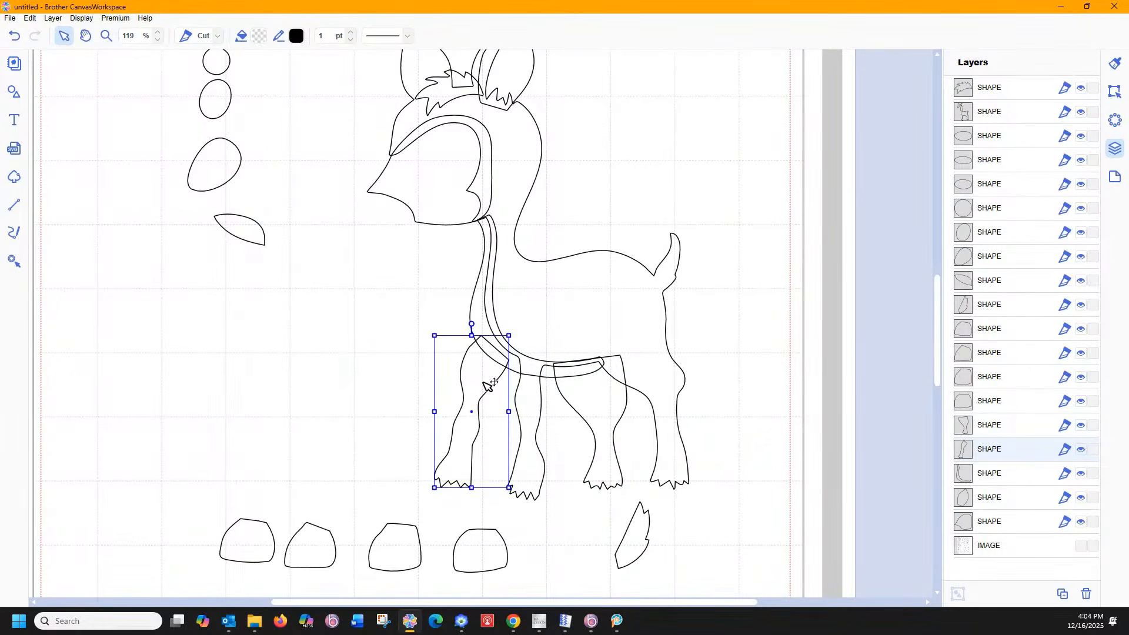
pyautogui.click(638, 534)
pyautogui.moveTo(642, 537); pyautogui.dragTo(680, 274)
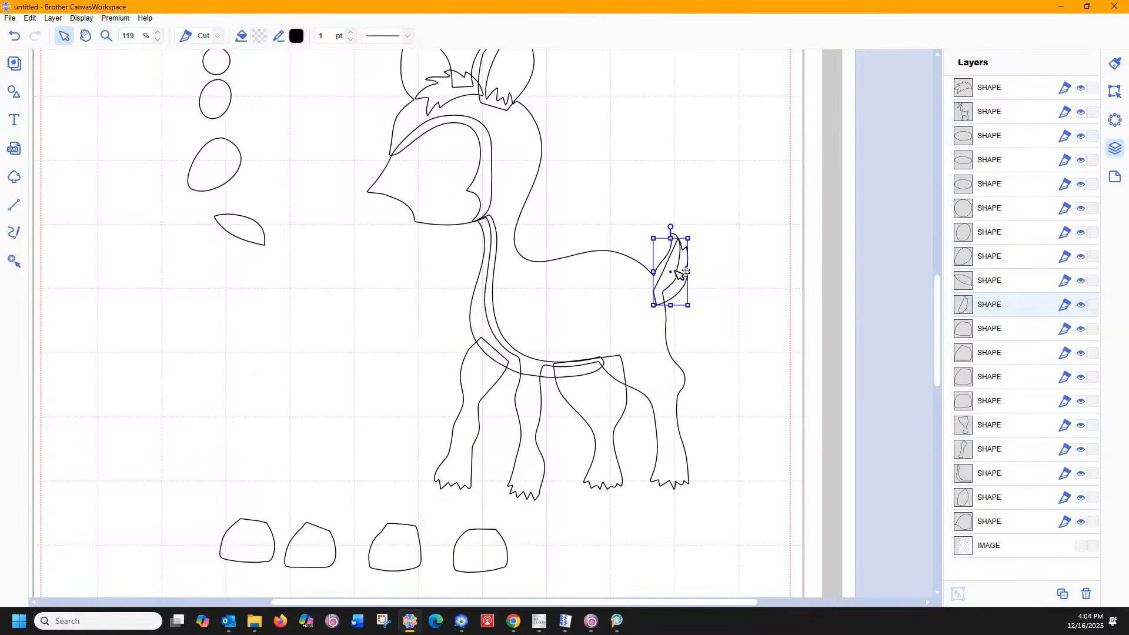
# - Briefly show the scanned image for reference, hide it again, and move the mouth shape onto the tip of the muzzle
pyautogui.scroll(3, 271, 257)
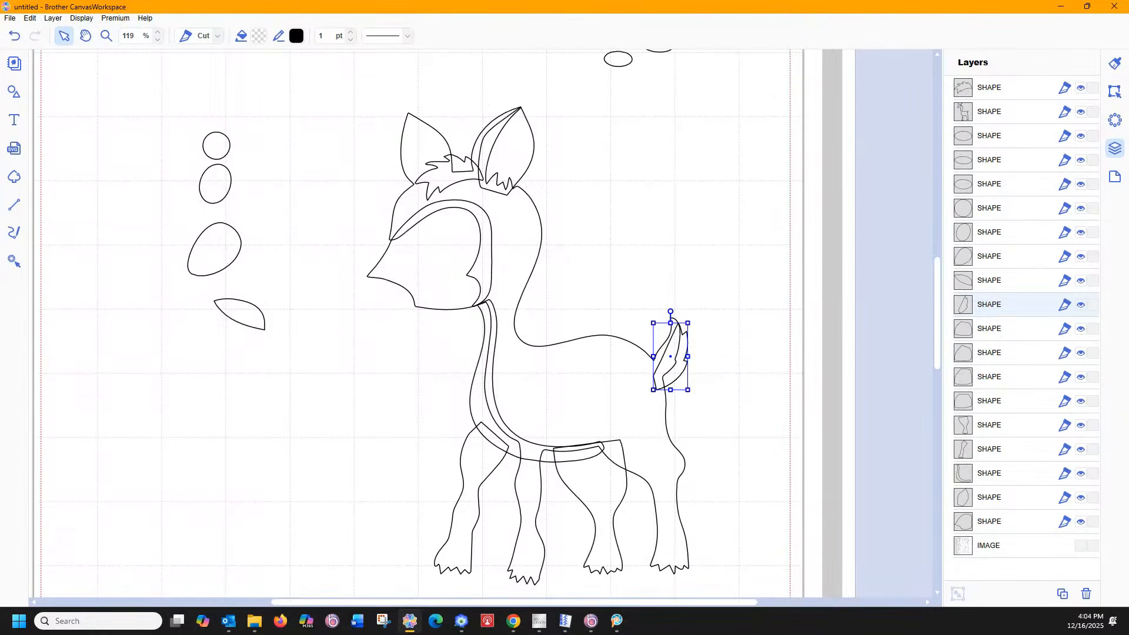
pyautogui.click(1081, 546)
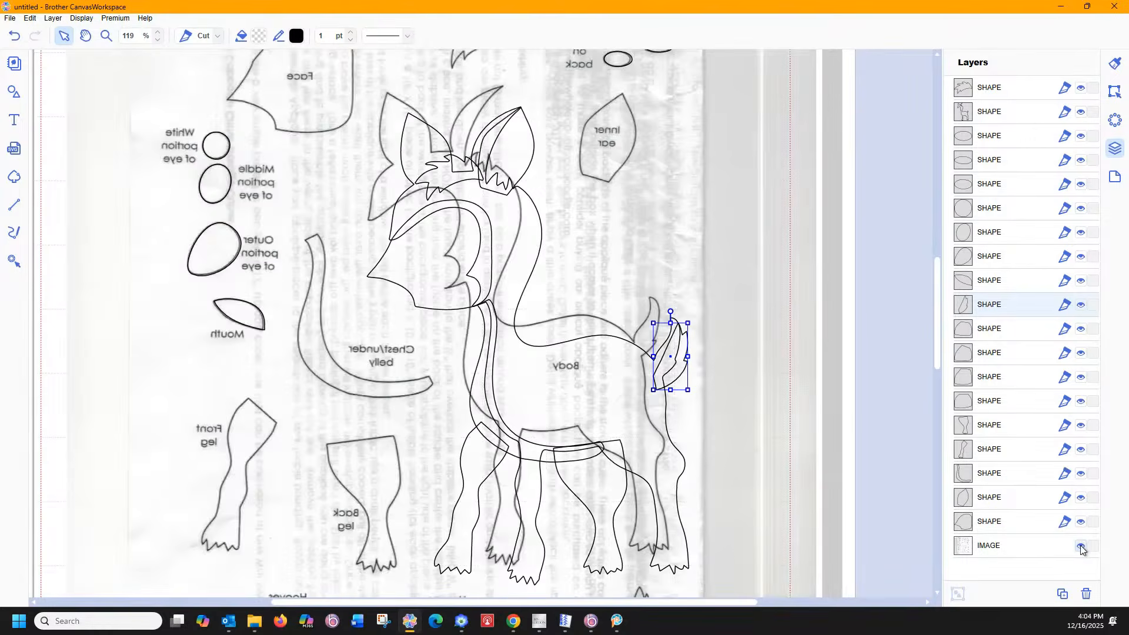
pyautogui.click(1081, 547)
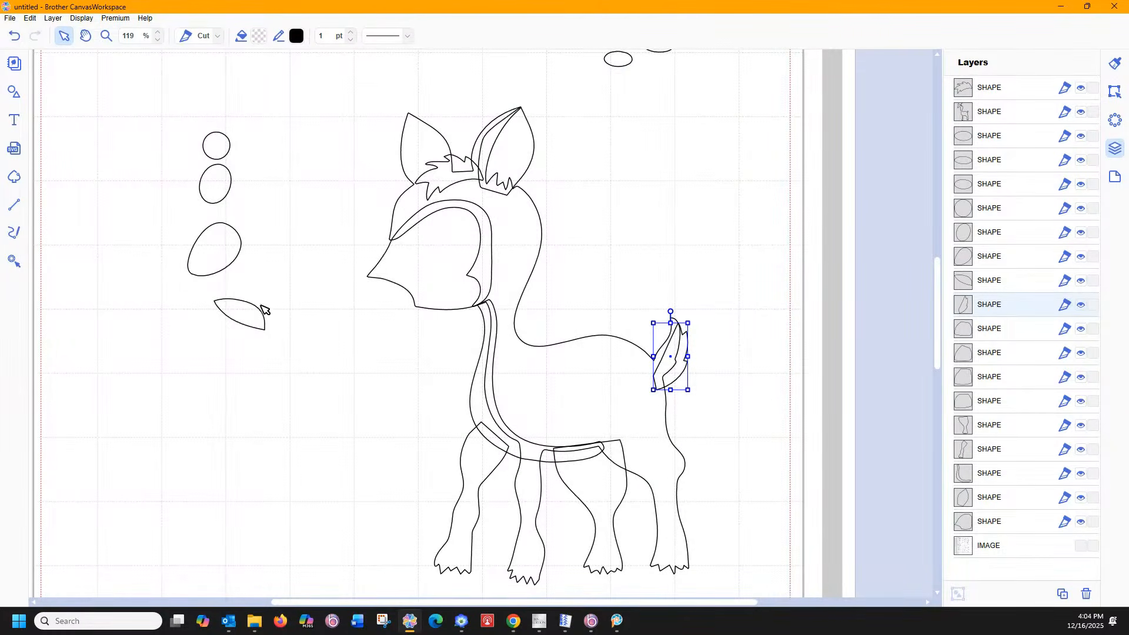
pyautogui.moveTo(249, 311); pyautogui.dragTo(397, 286)
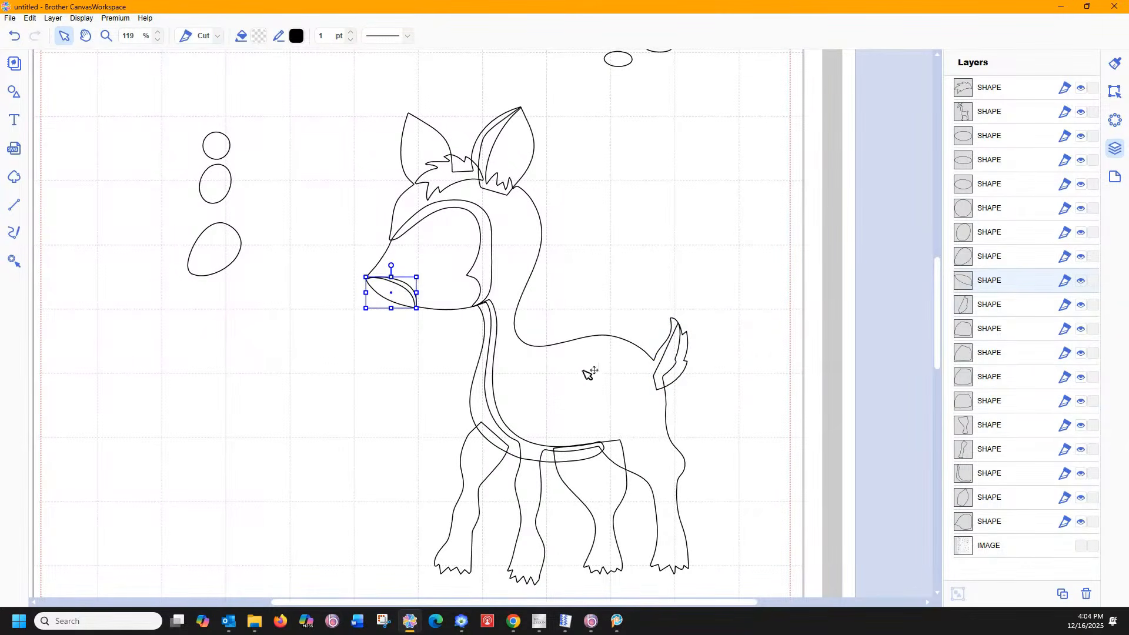
# - Show the scanned image, flip it horizontally and shift it slightly to compare it with the assembled deer
pyautogui.click(1082, 547)
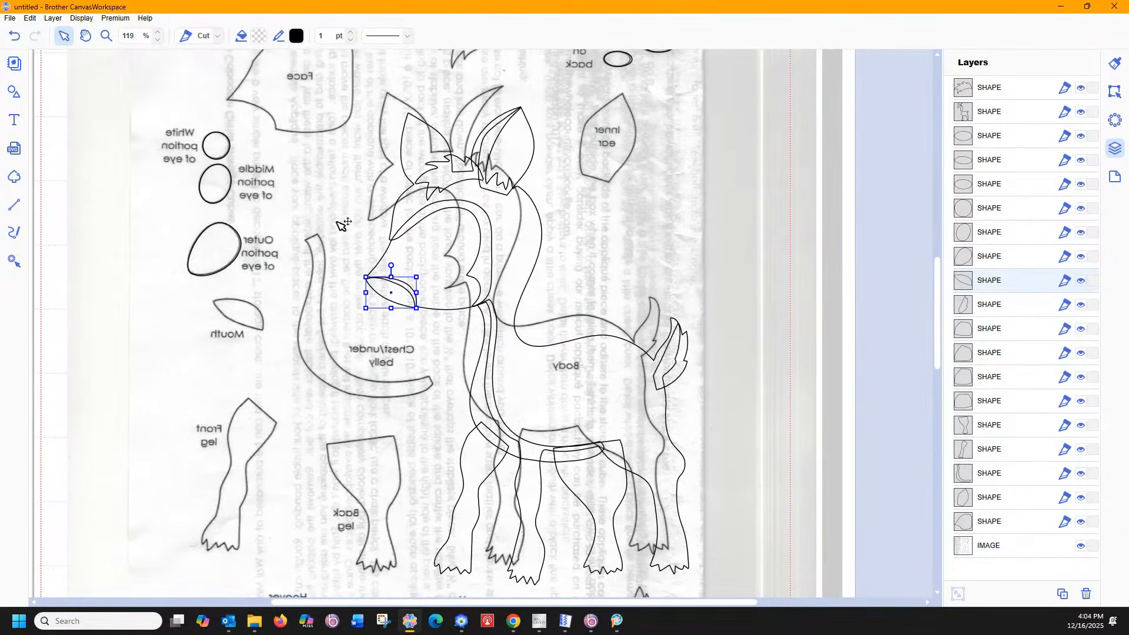
pyautogui.click(996, 548)
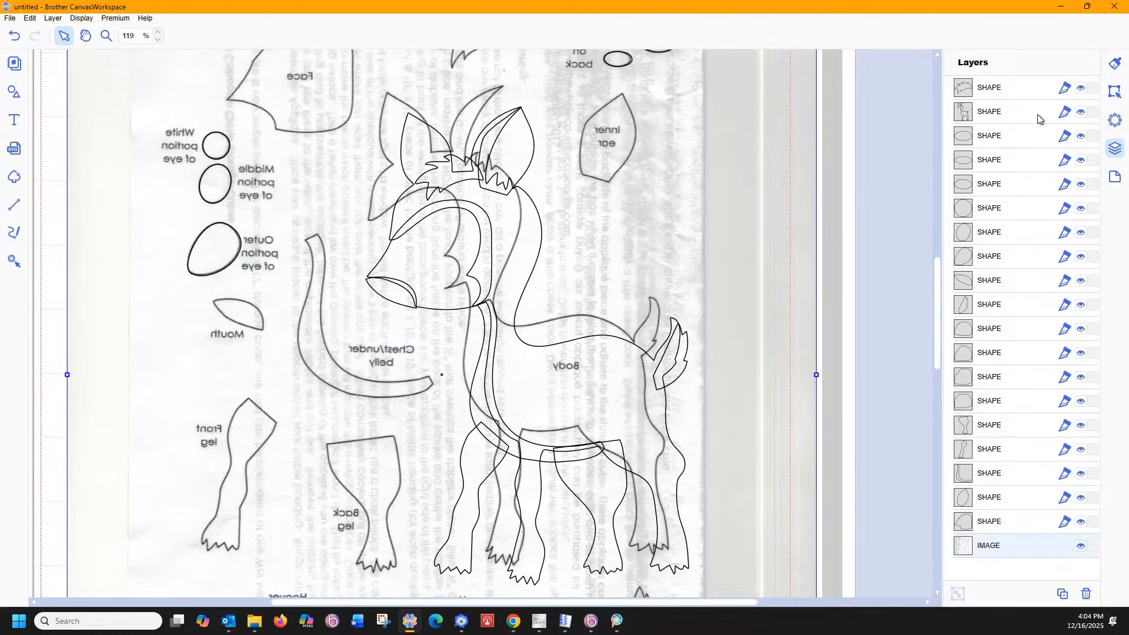
pyautogui.click(1115, 92)
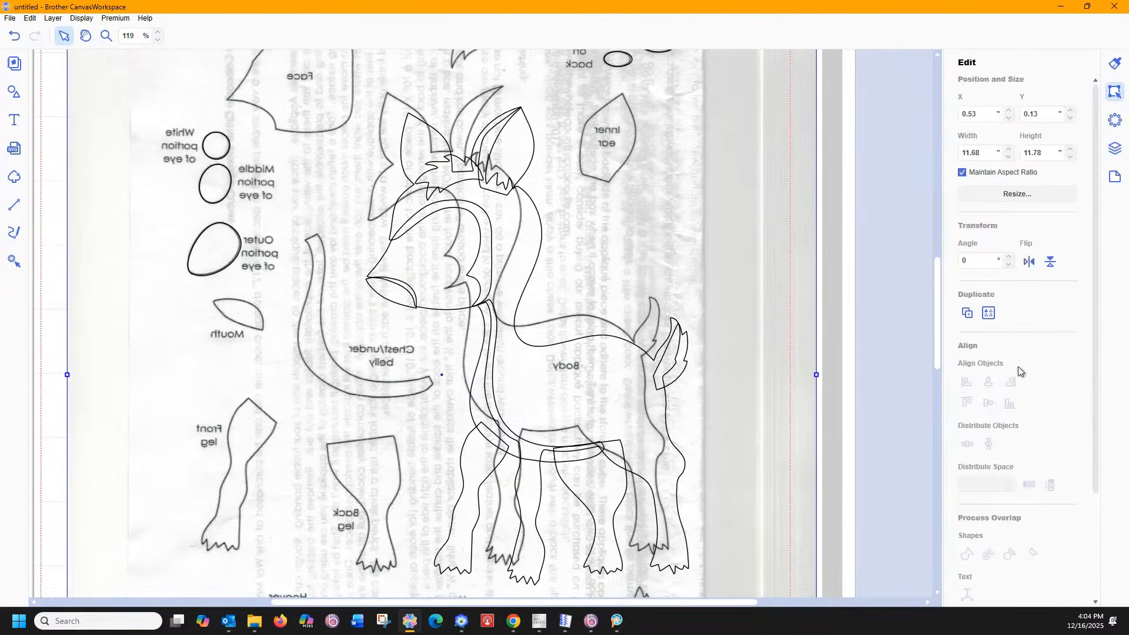
pyautogui.click(1028, 262)
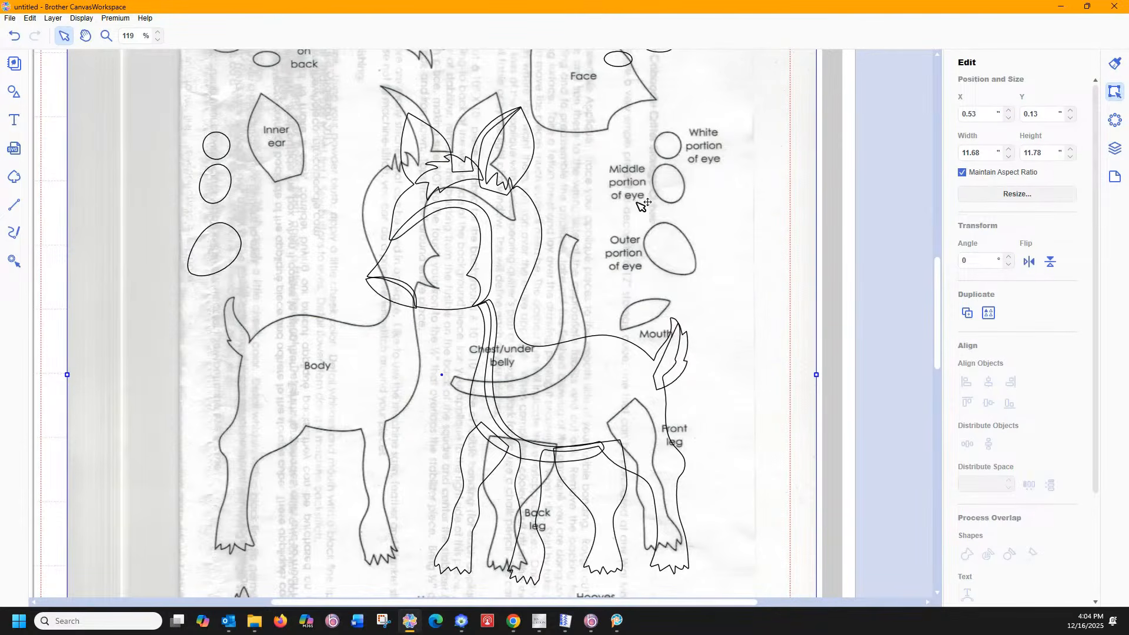
pyautogui.moveTo(638, 203)
pyautogui.mouseDown()
pyautogui.moveTo(644, 282)
pyautogui.moveTo(625, 203)
pyautogui.moveTo(622, 272)
pyautogui.moveTo(636, 225)
pyautogui.moveTo(627, 207)
pyautogui.mouseUp()
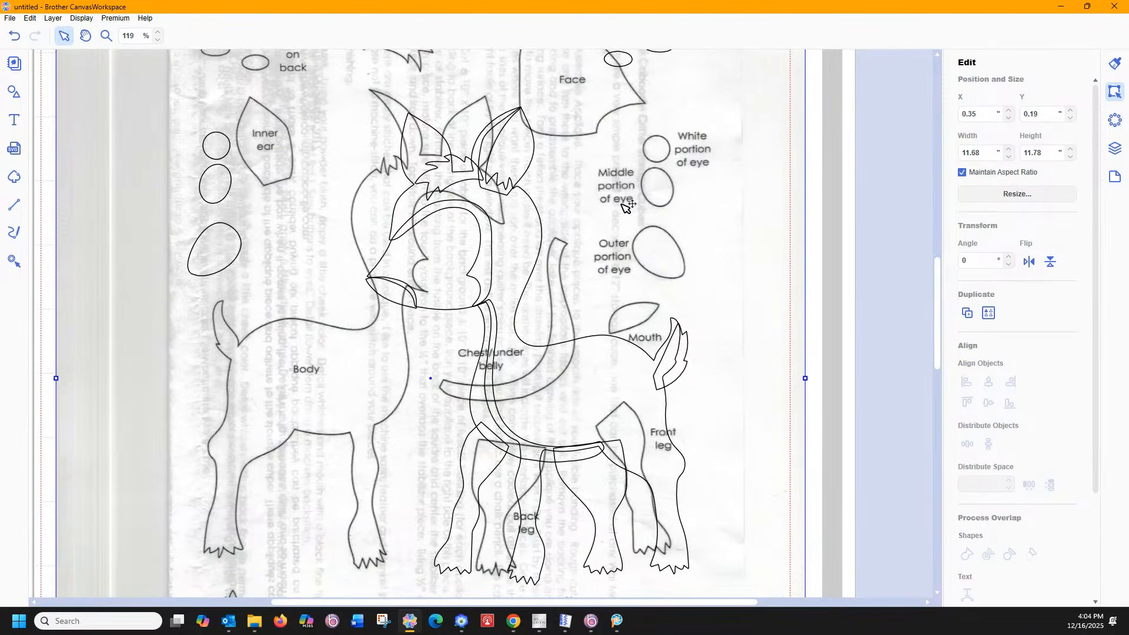
pyautogui.moveTo(627, 206); pyautogui.dragTo(626, 206)
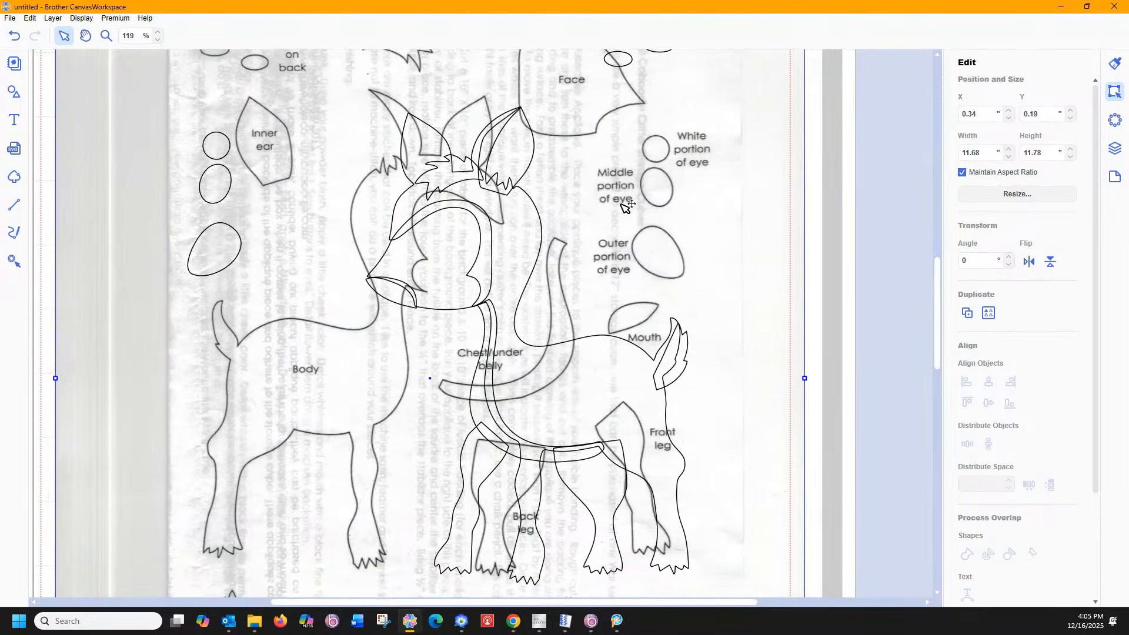
# - Undo the scanned image's move and horizontal flip, and hide it again
pyautogui.click(15, 36)
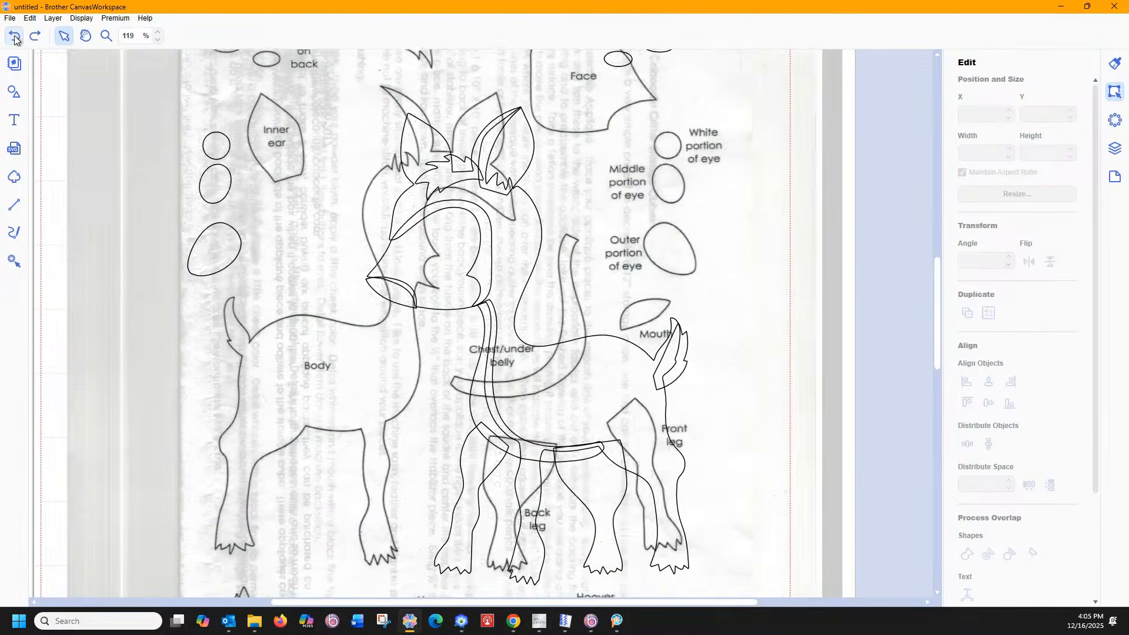
pyautogui.click(14, 36)
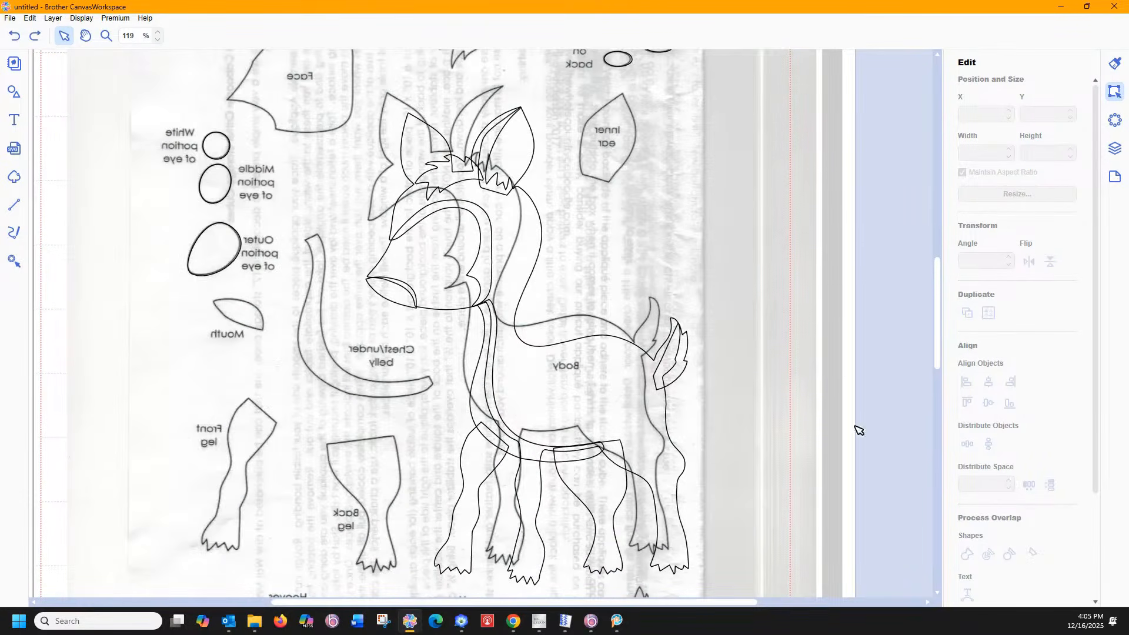
pyautogui.click(1116, 148)
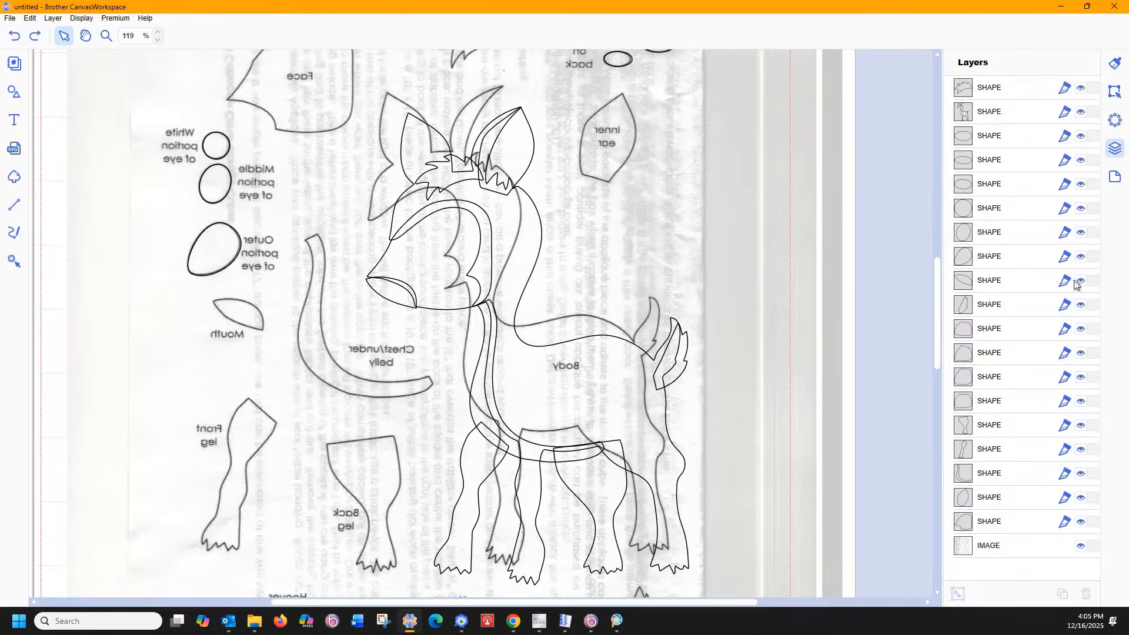
pyautogui.click(1081, 546)
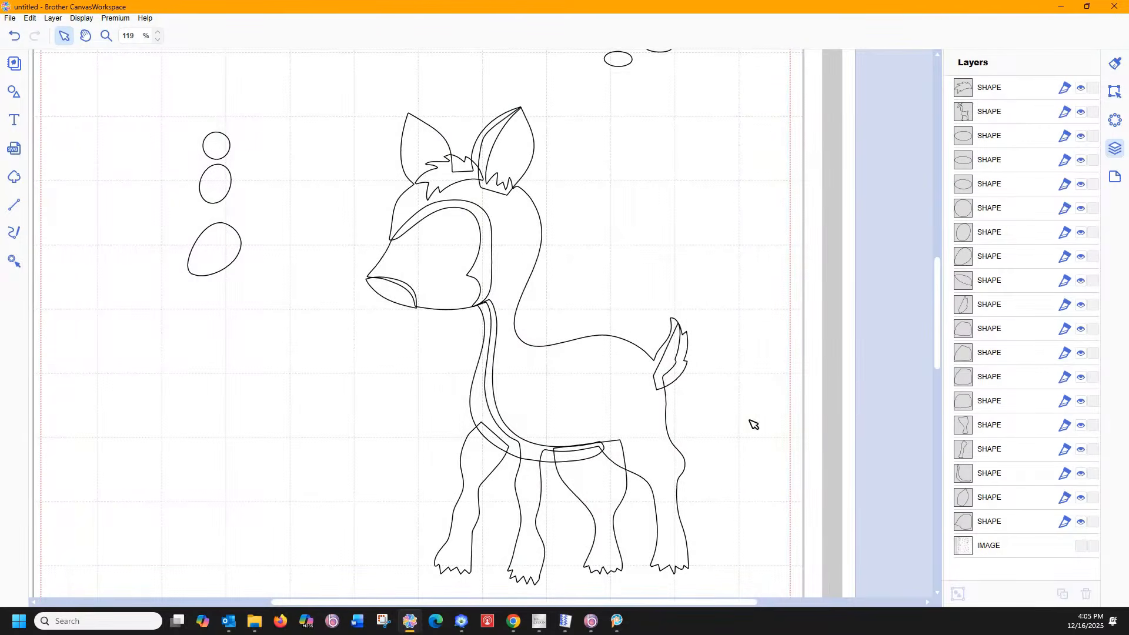
# - Nudge the mouth shape so its point lines up with the tip of the deer's muzzle, and deselect it
pyautogui.click(381, 289)
pyautogui.moveTo(382, 289); pyautogui.dragTo(384, 288)
pyautogui.click(626, 254)
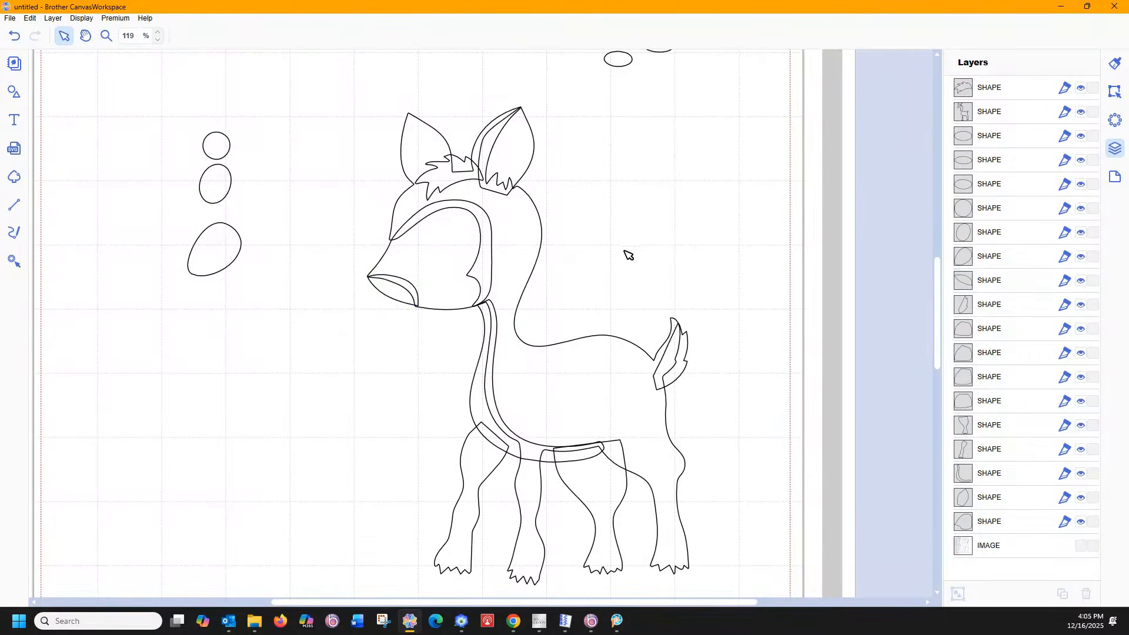
# - Duplicate the small loose circle and place the copy over the tip of the muzzle as the deer's nose
pyautogui.click(391, 288)
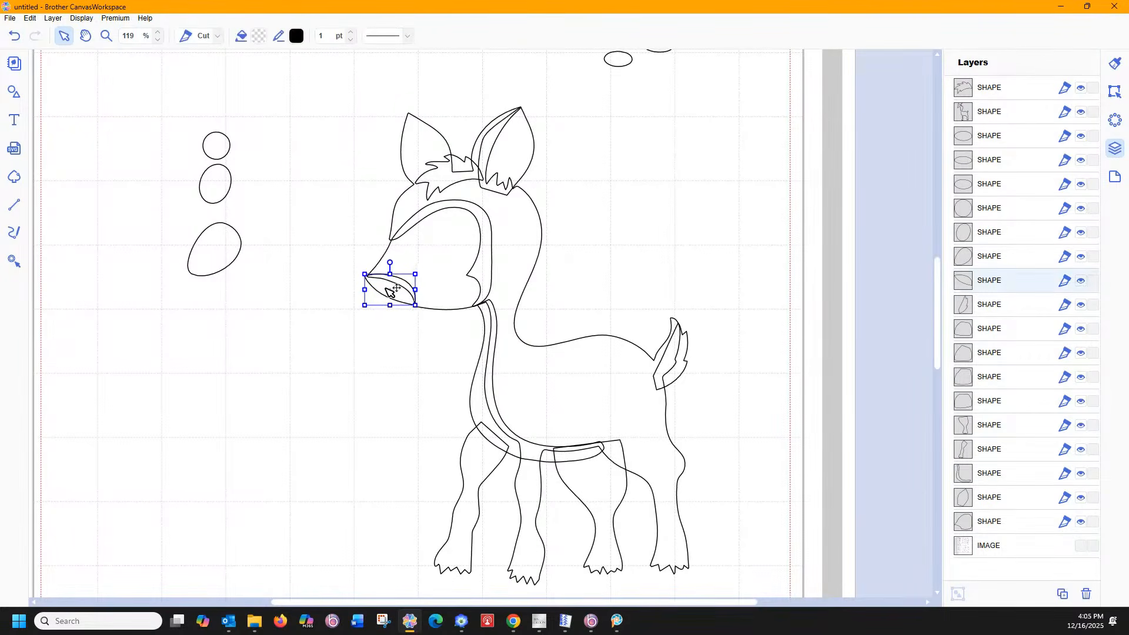
pyautogui.click(598, 256)
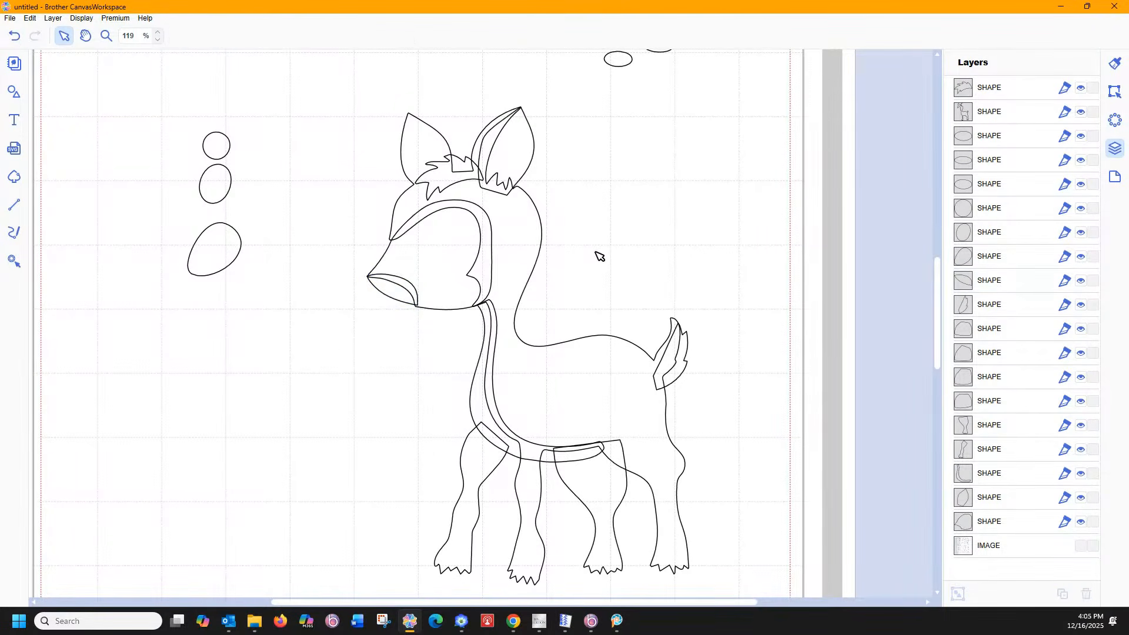
pyautogui.click(227, 147)
pyautogui.rightClick(219, 145)
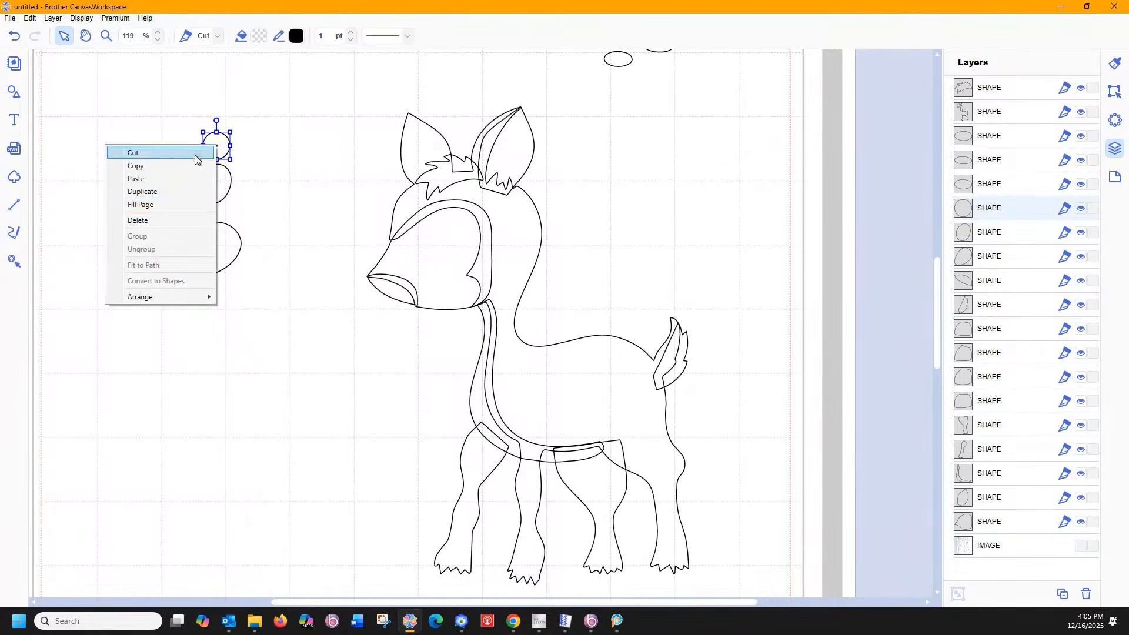
pyautogui.click(185, 191)
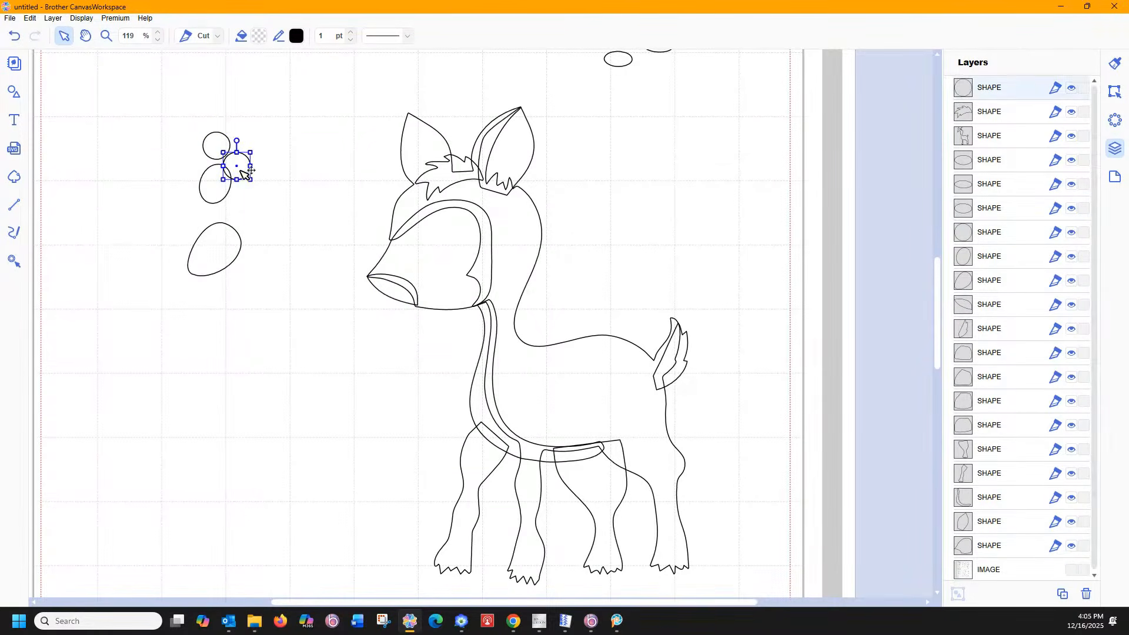
pyautogui.moveTo(240, 167); pyautogui.dragTo(372, 281)
pyautogui.click(293, 287)
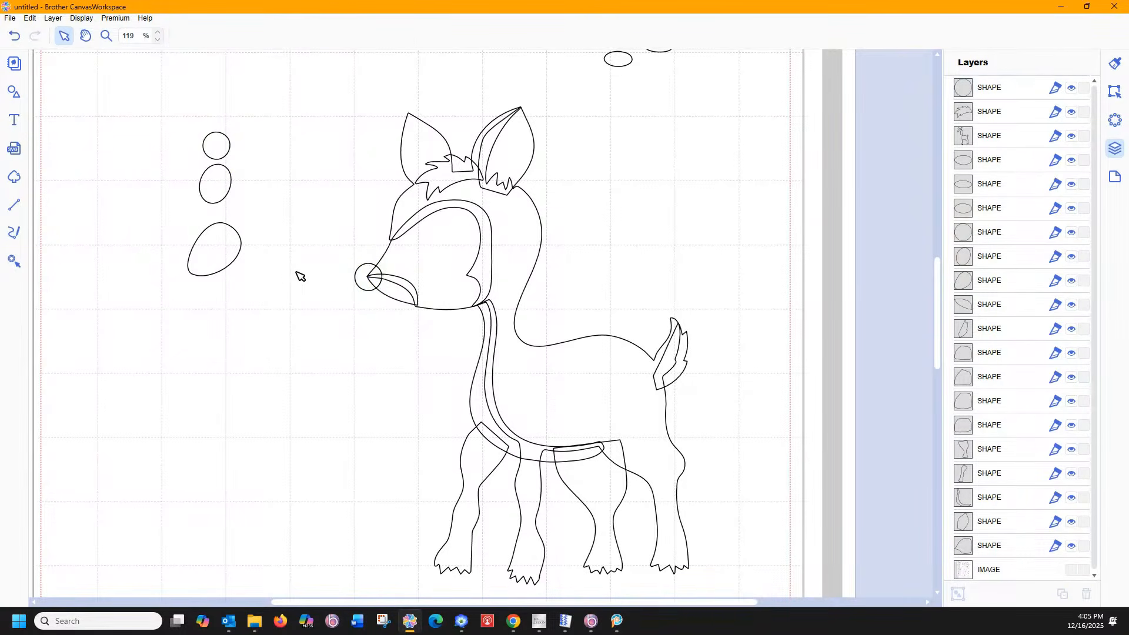
# - Assemble the eye on the deer's face from the large oval, the smaller oval and the remaining circle, nested inside one another
pyautogui.click(228, 249)
pyautogui.moveTo(227, 249); pyautogui.dragTo(458, 241)
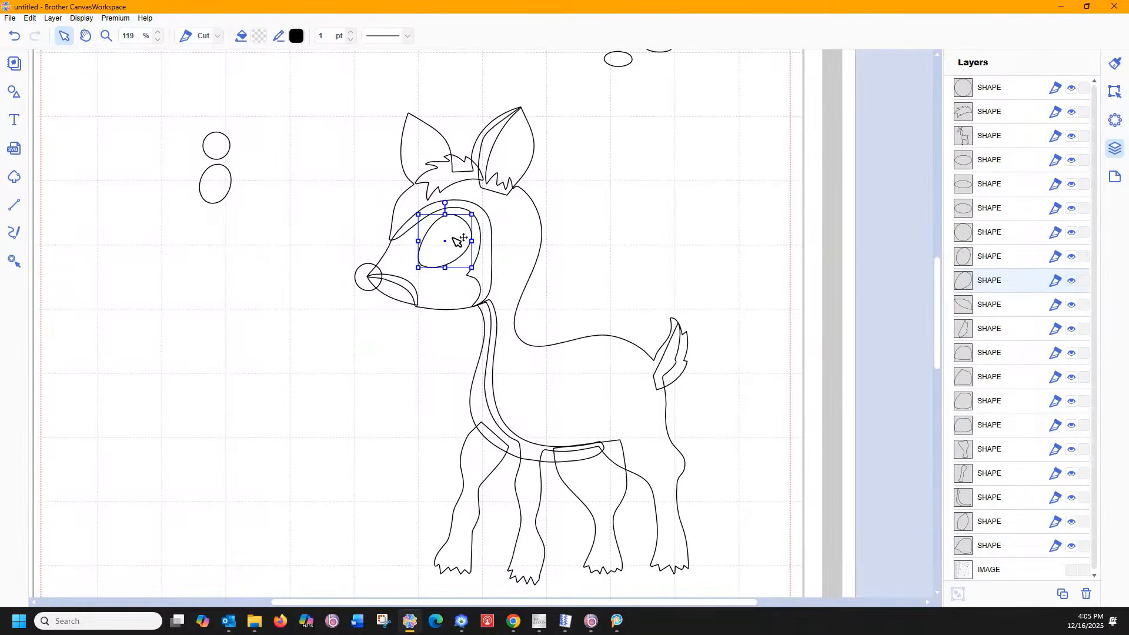
pyautogui.click(224, 194)
pyautogui.moveTo(225, 194); pyautogui.dragTo(448, 246)
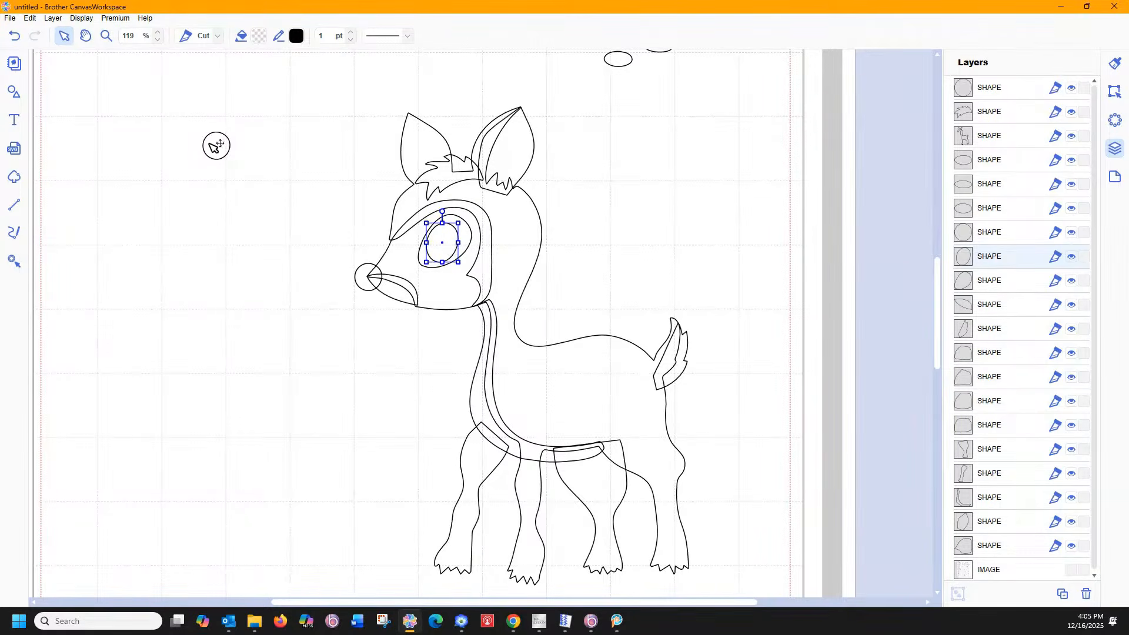
pyautogui.moveTo(217, 145); pyautogui.dragTo(438, 251)
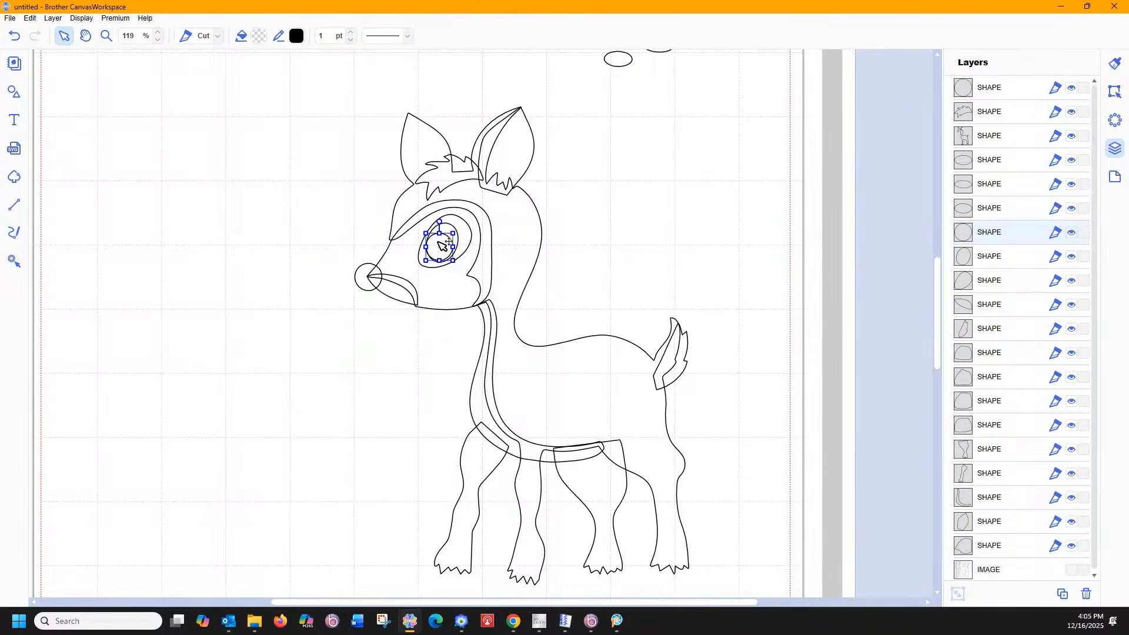
pyautogui.moveTo(440, 244); pyautogui.dragTo(444, 248)
# - Move the three small oval spots onto the deer's back and undo the accidental shift of the body
pyautogui.scroll(3, 627, 228)
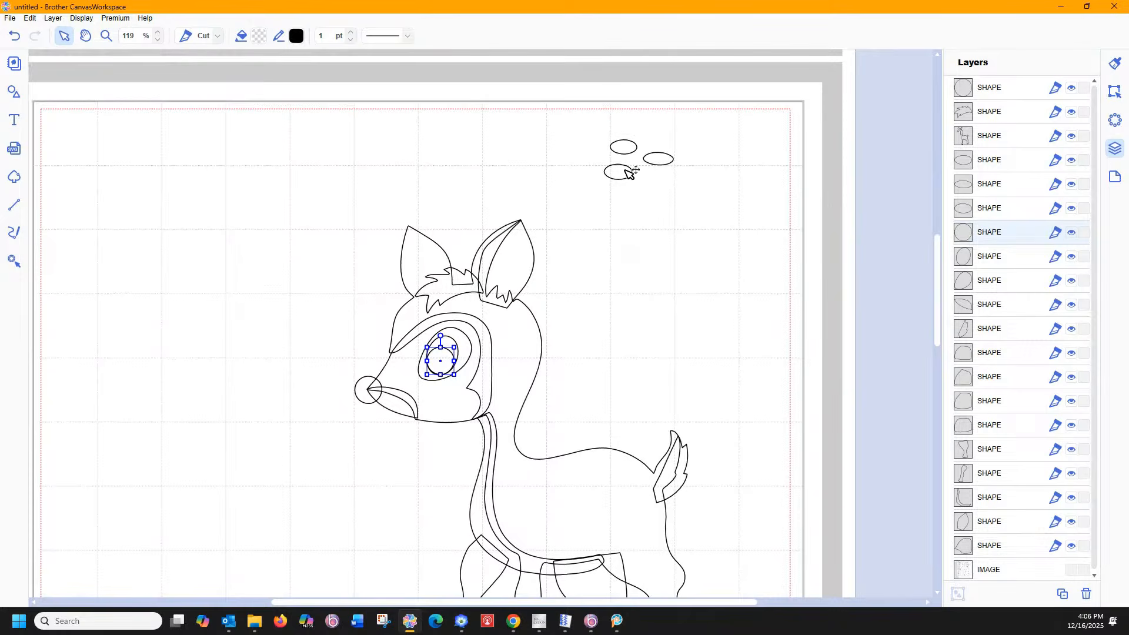
pyautogui.moveTo(624, 175); pyautogui.dragTo(547, 487)
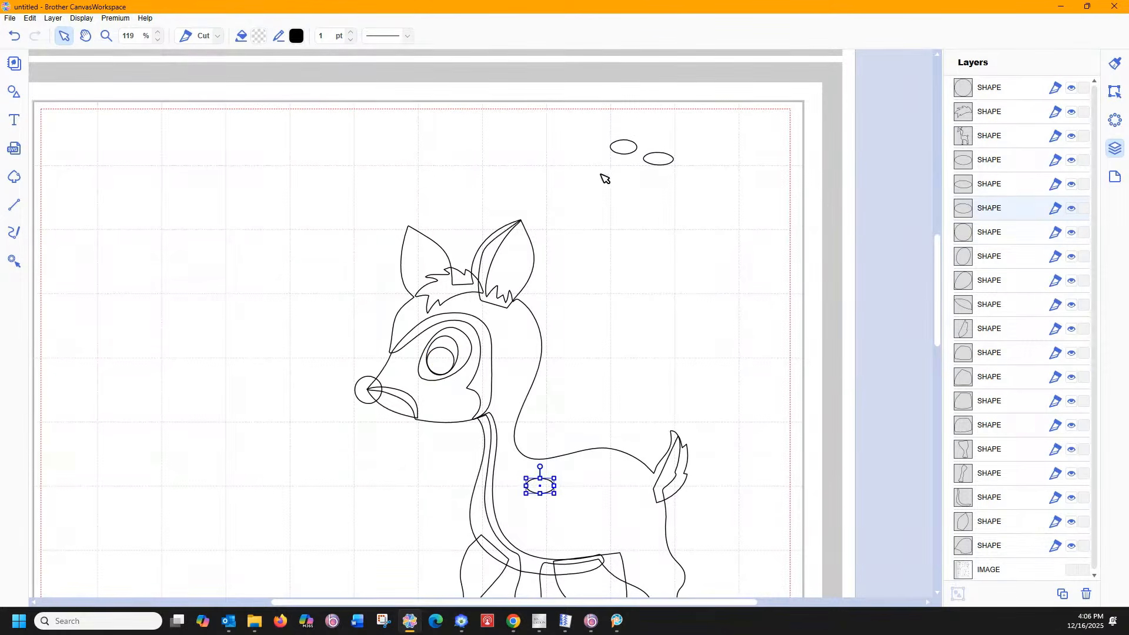
pyautogui.moveTo(662, 163); pyautogui.dragTo(591, 517)
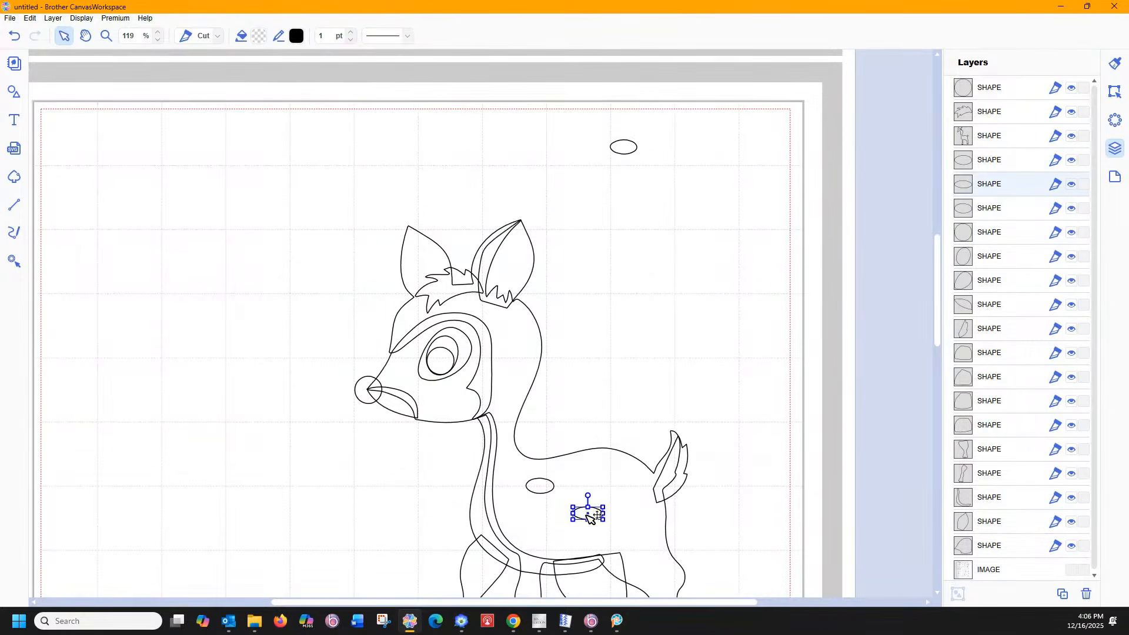
pyautogui.moveTo(621, 154); pyautogui.dragTo(547, 489)
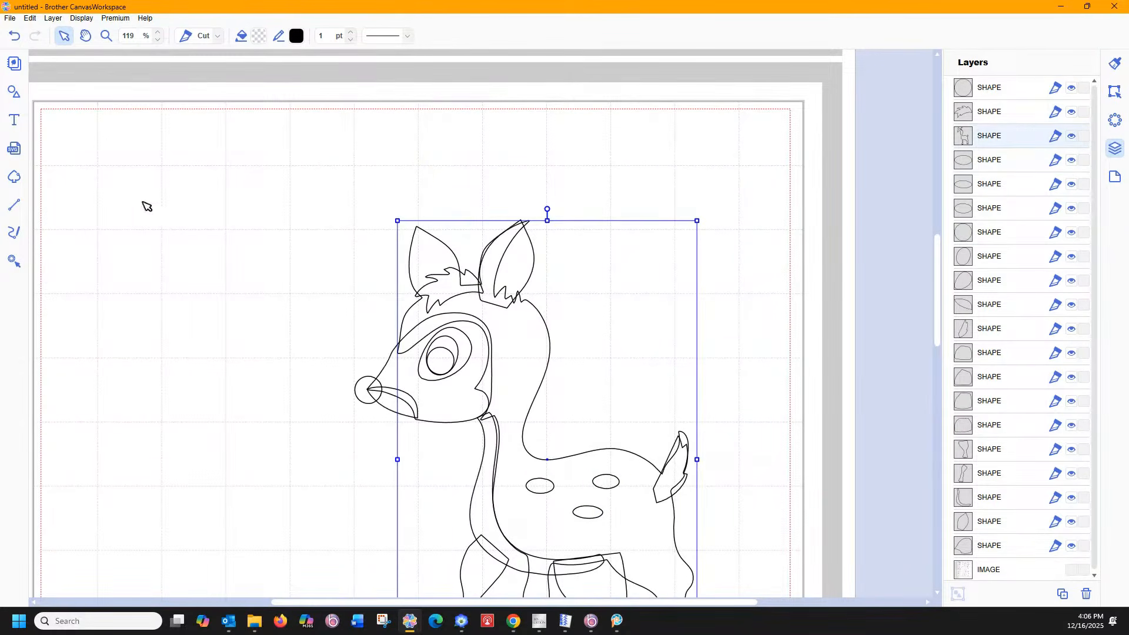
pyautogui.click(14, 36)
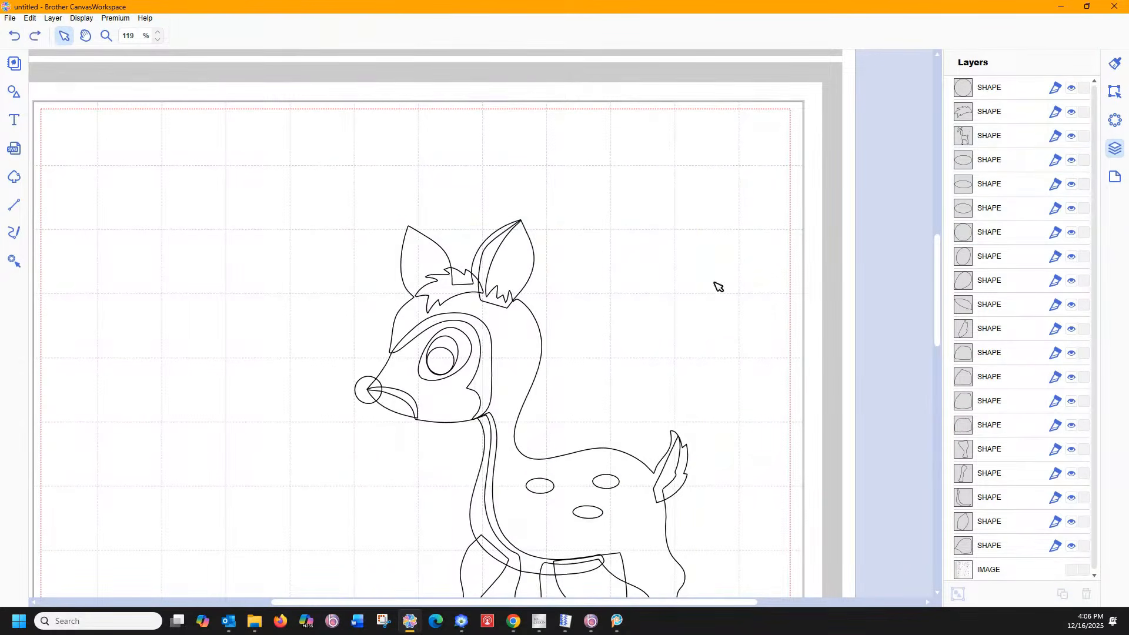
pyautogui.click(544, 496)
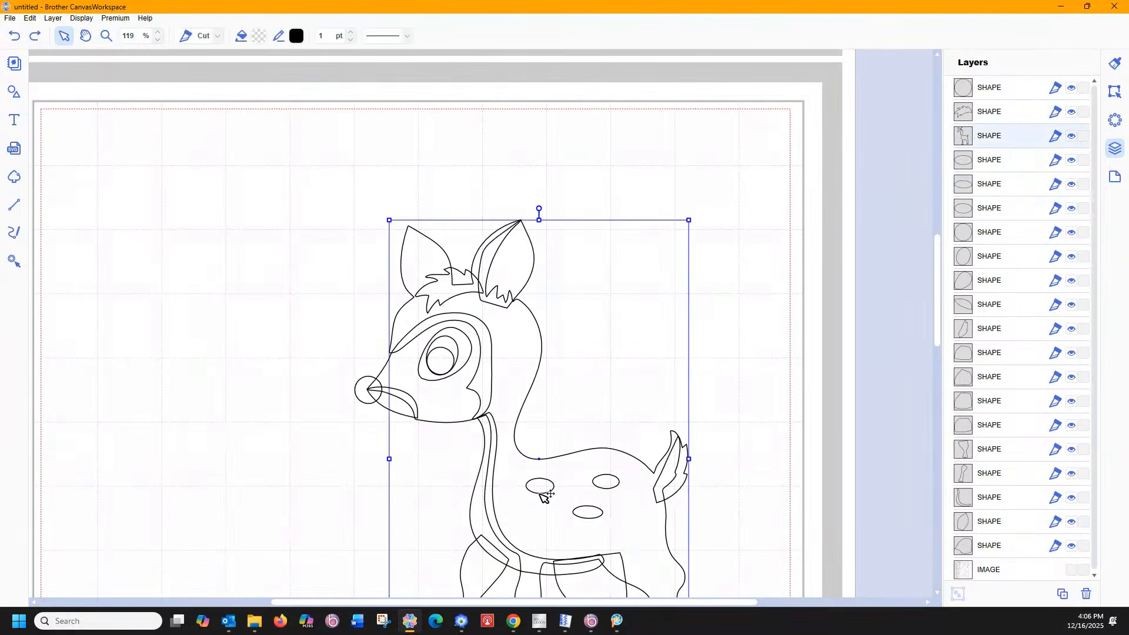
pyautogui.doubleClick(544, 496)
pyautogui.click(746, 383)
pyautogui.doubleClick(555, 486)
pyautogui.click(703, 353)
# - Nudge each of the three oval spots on the deer's back closer together
pyautogui.click(963, 165)
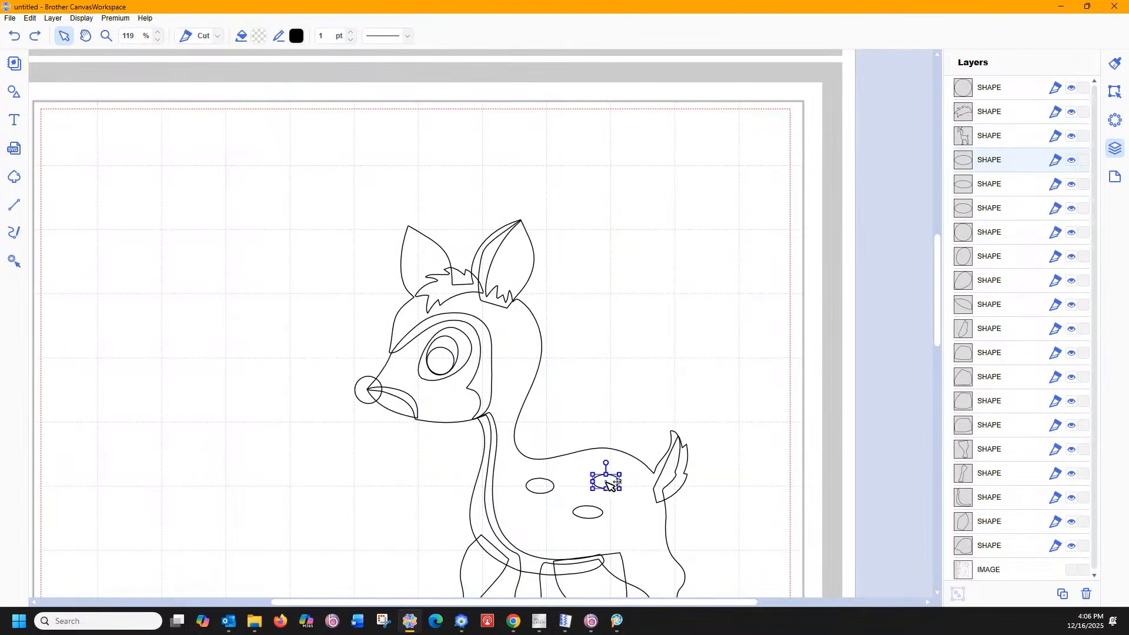
pyautogui.moveTo(611, 484); pyautogui.dragTo(604, 482)
pyautogui.click(965, 190)
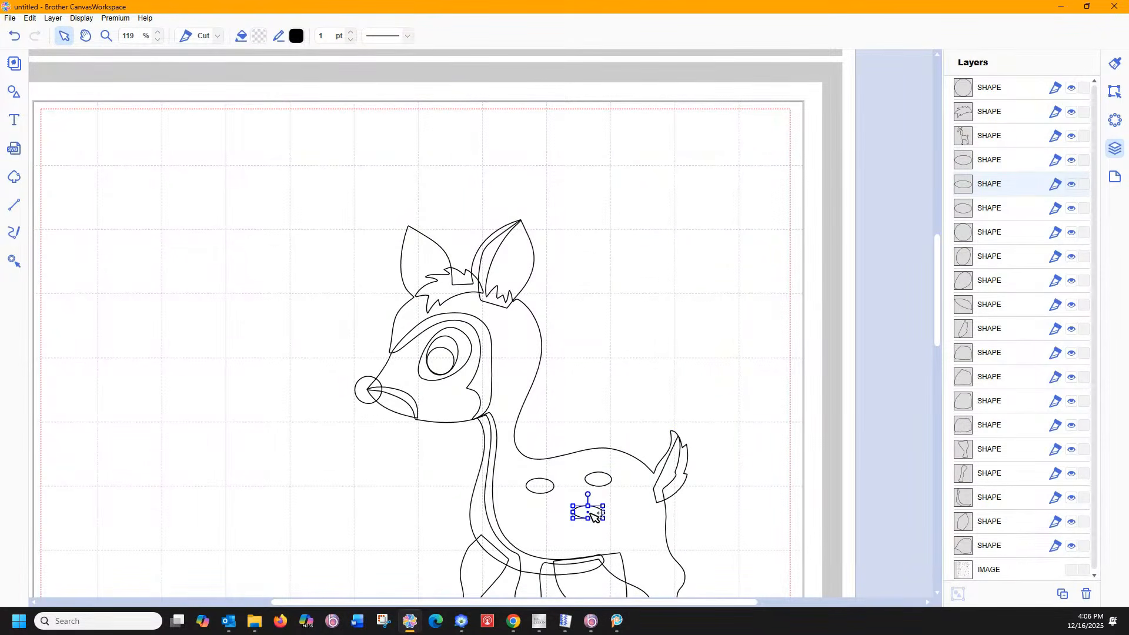
pyautogui.moveTo(594, 516); pyautogui.dragTo(585, 509)
pyautogui.click(960, 212)
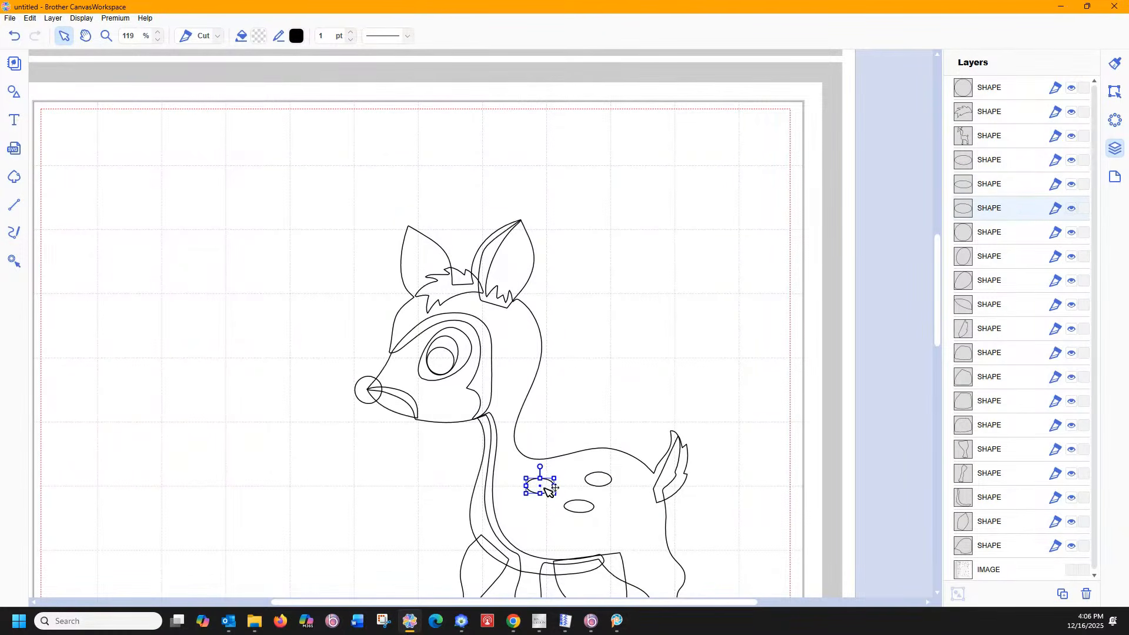
pyautogui.moveTo(545, 491); pyautogui.dragTo(549, 492)
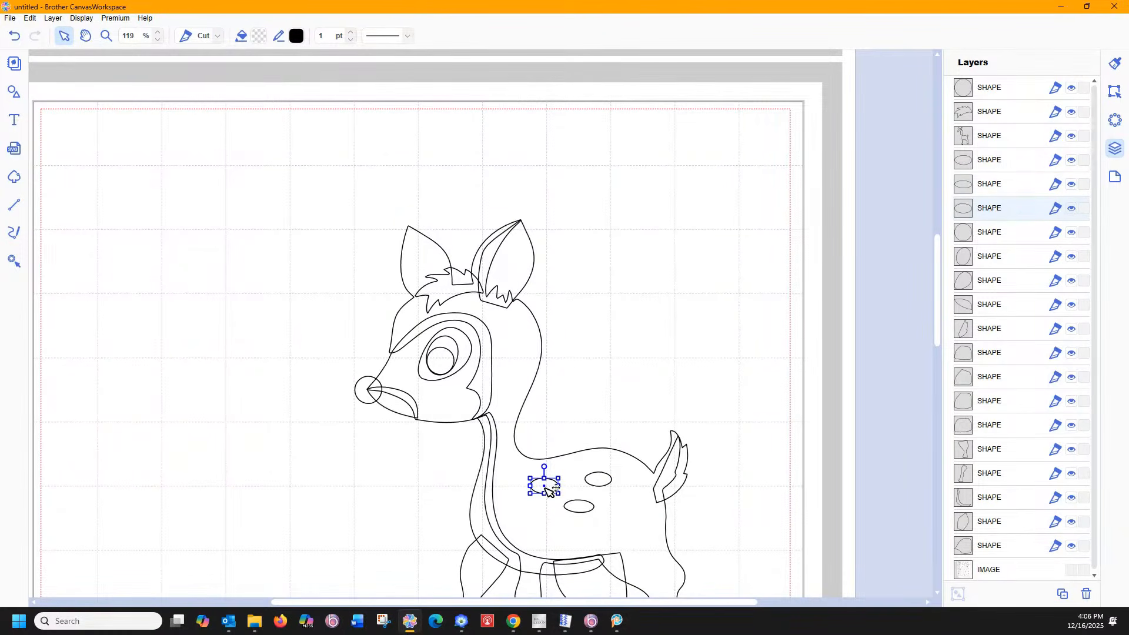
pyautogui.keyDown('shift'); pyautogui.click(965, 163); pyautogui.keyUp('shift')
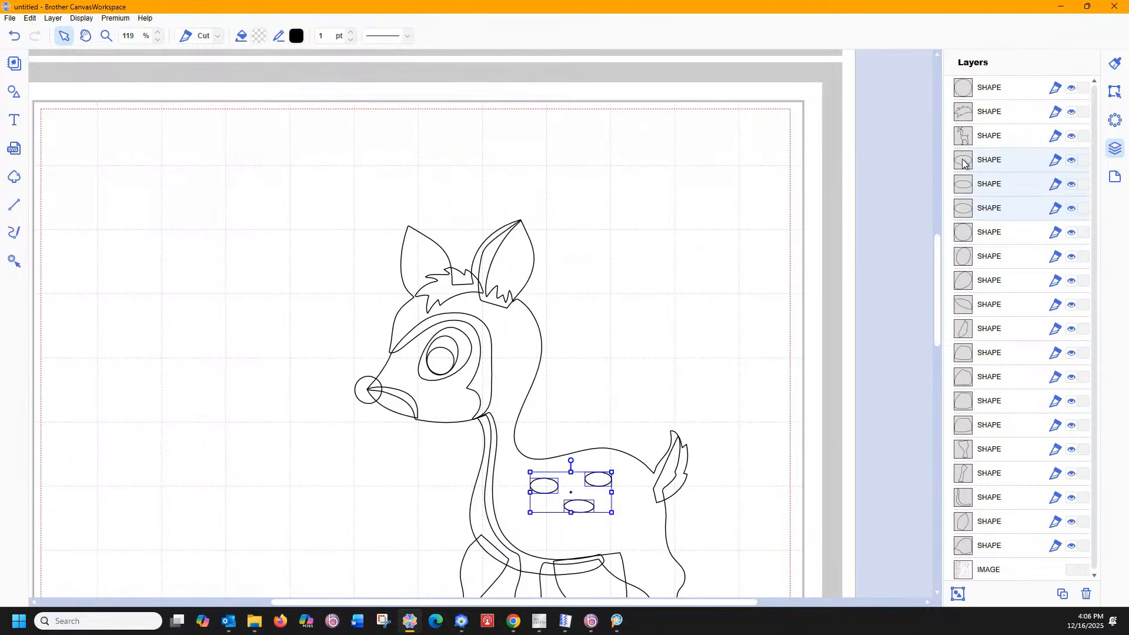
pyautogui.moveTo(602, 491); pyautogui.dragTo(661, 239)
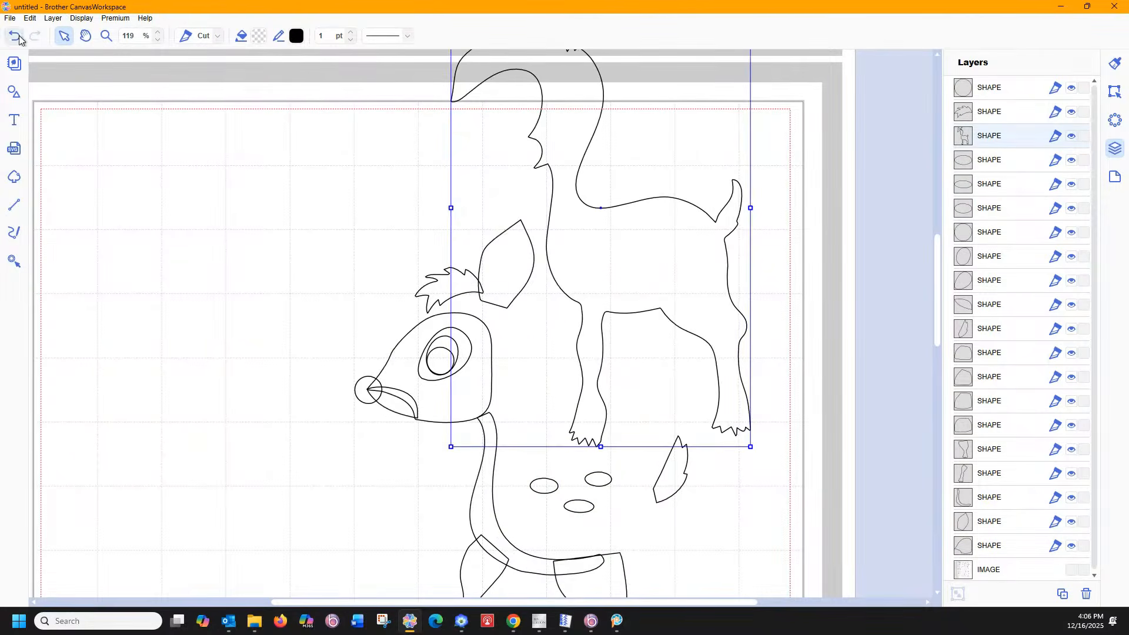
pyautogui.click(14, 36)
# - Select all three oval spots and move them together off the body to the upper-right corner of the mat
pyautogui.click(970, 162)
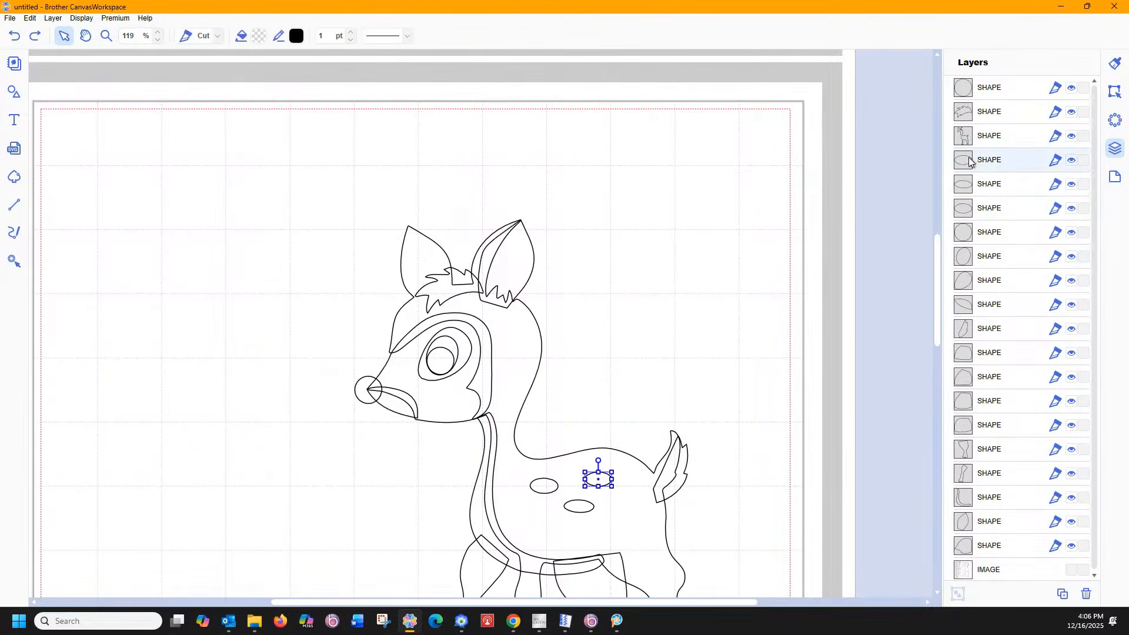
pyautogui.keyDown('shift'); pyautogui.click(963, 219); pyautogui.keyUp('shift')
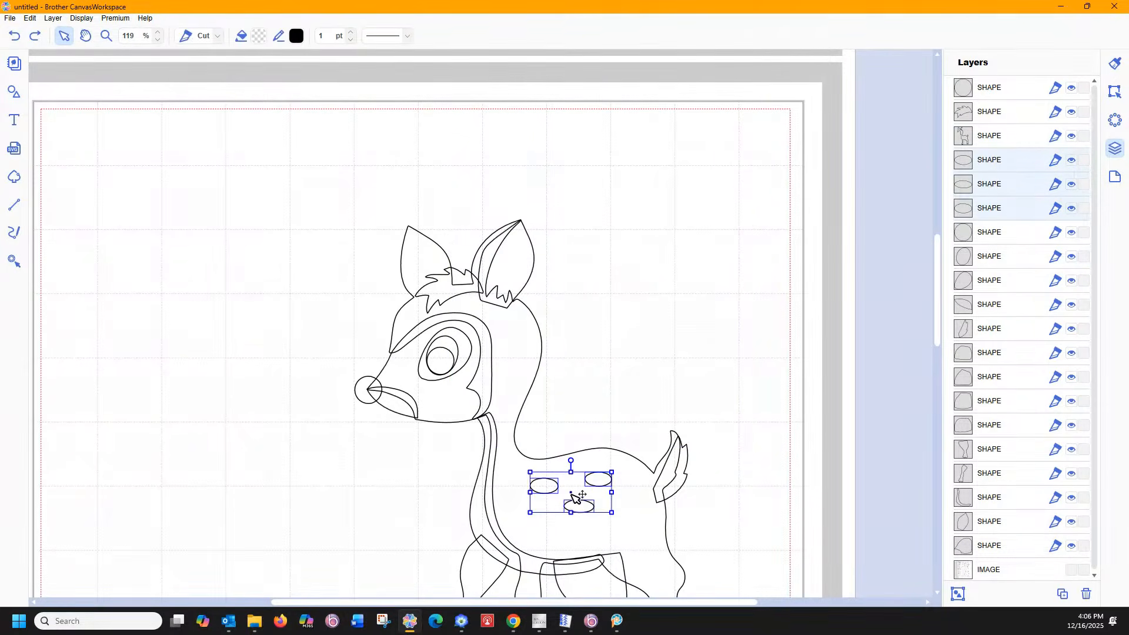
pyautogui.moveTo(576, 495); pyautogui.dragTo(721, 145)
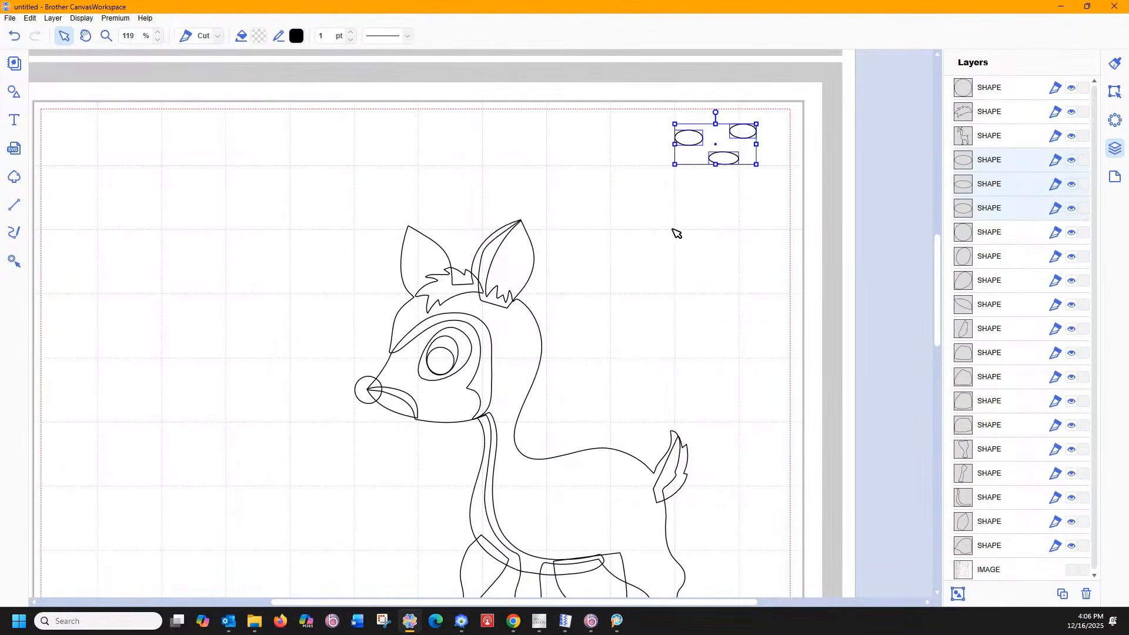
pyautogui.click(629, 353)
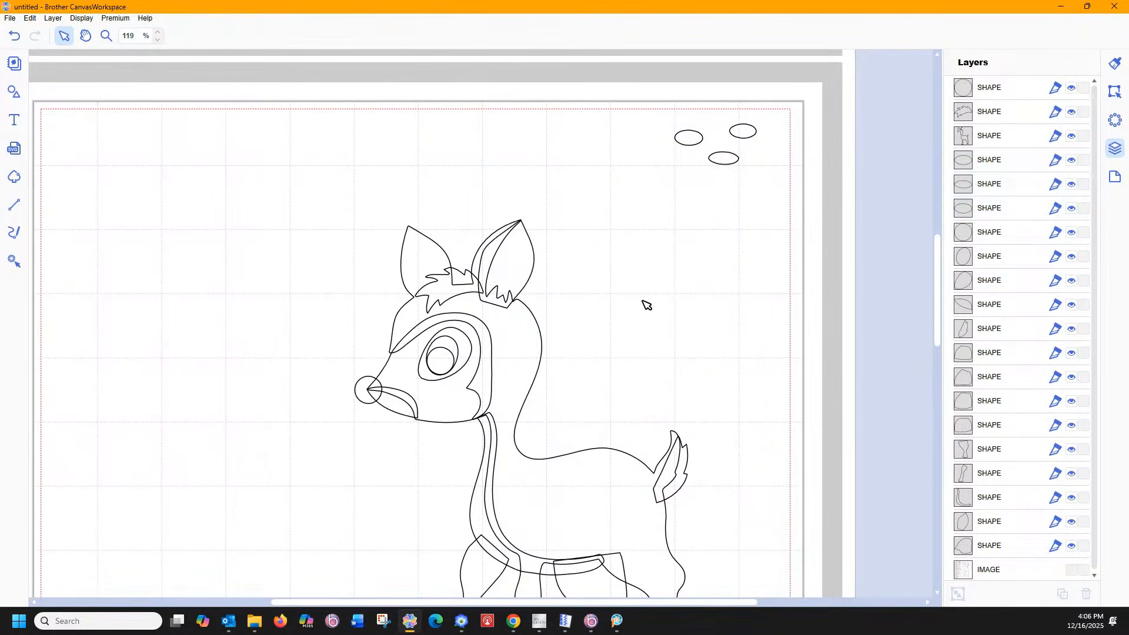
# - Move the four hoof shapes from below the deer onto the jagged ends of its four legs
pyautogui.scroll(-3, 665, 339)
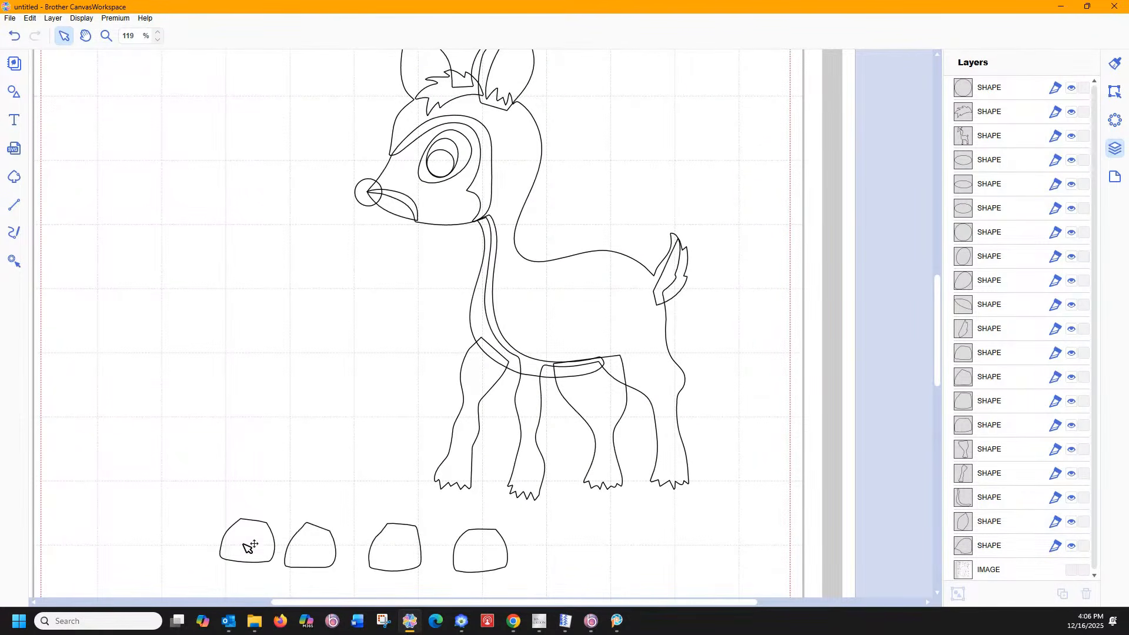
pyautogui.click(249, 547)
pyautogui.moveTo(247, 542); pyautogui.dragTo(445, 495)
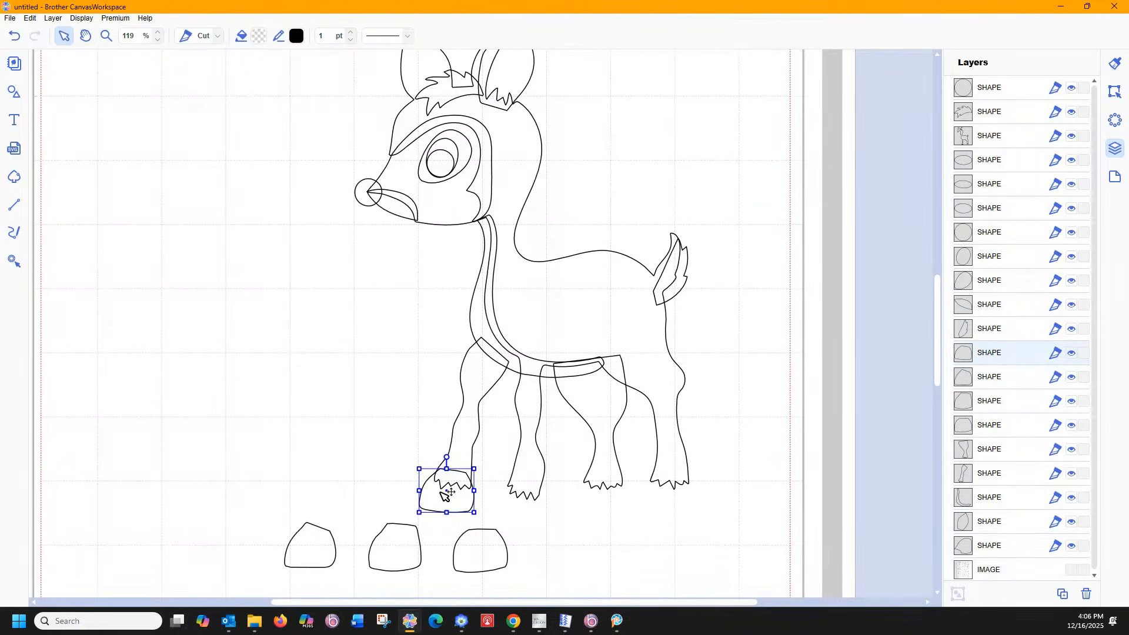
pyautogui.click(312, 547)
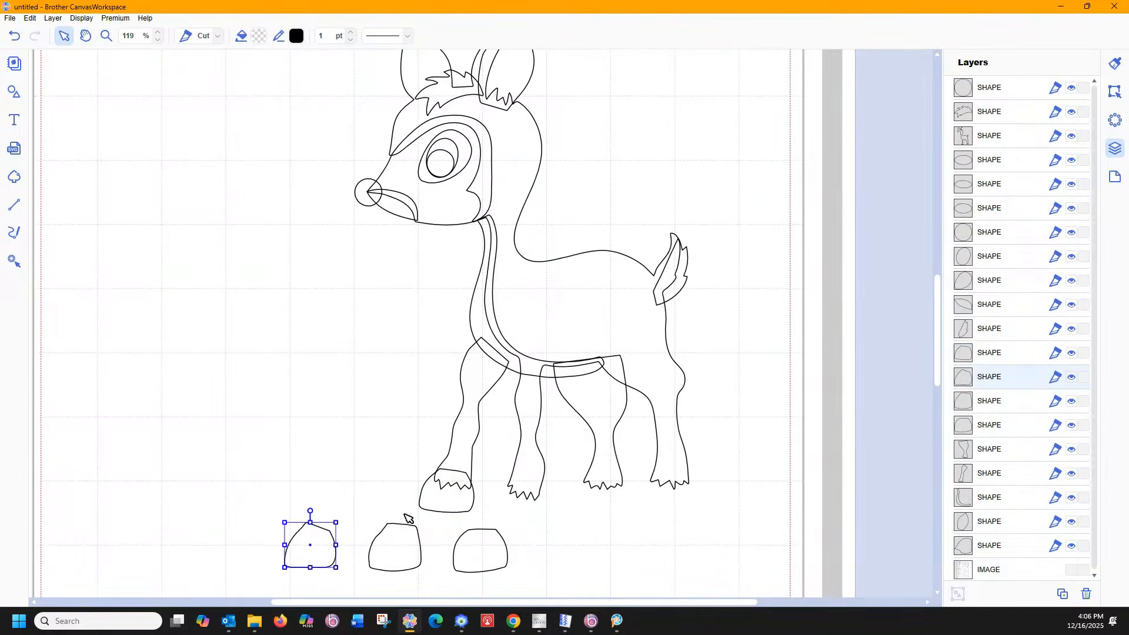
pyautogui.moveTo(312, 548); pyautogui.dragTo(521, 509)
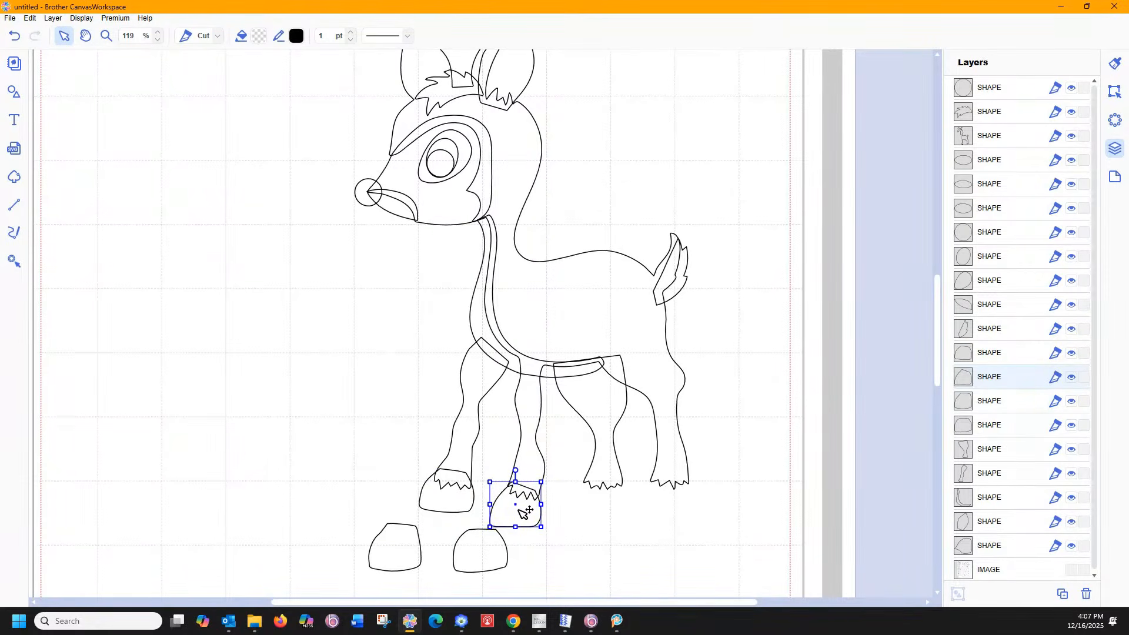
pyautogui.click(480, 558)
pyautogui.moveTo(411, 554); pyautogui.dragTo(611, 503)
pyautogui.click(482, 563)
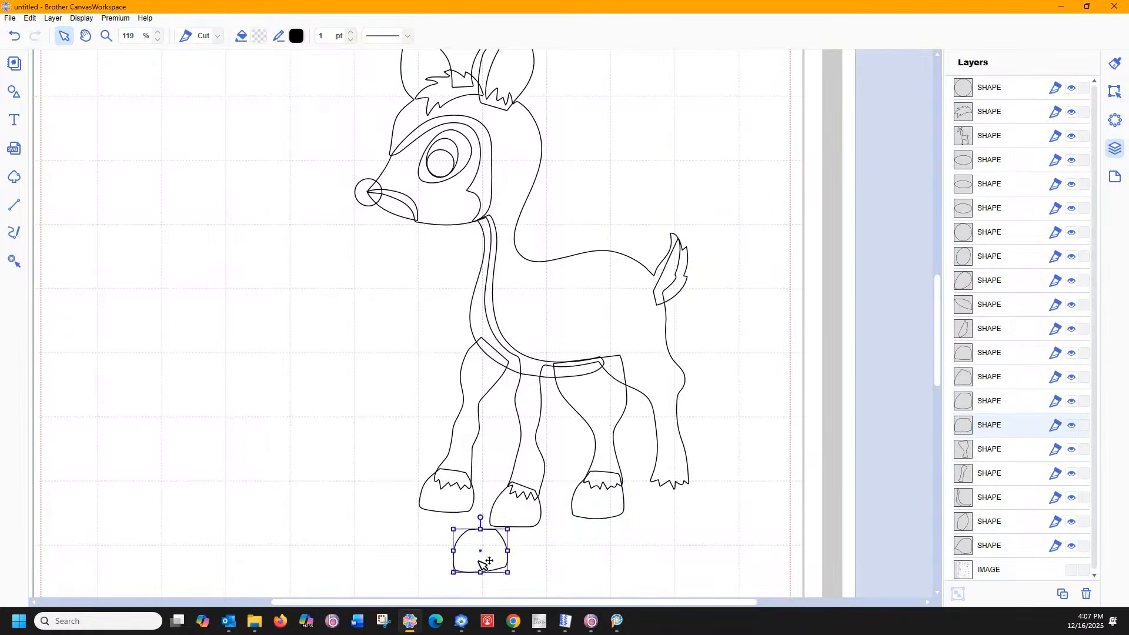
pyautogui.moveTo(482, 563)
pyautogui.mouseDown()
pyautogui.moveTo(659, 516)
pyautogui.moveTo(668, 502)
pyautogui.mouseUp()
pyautogui.click(536, 582)
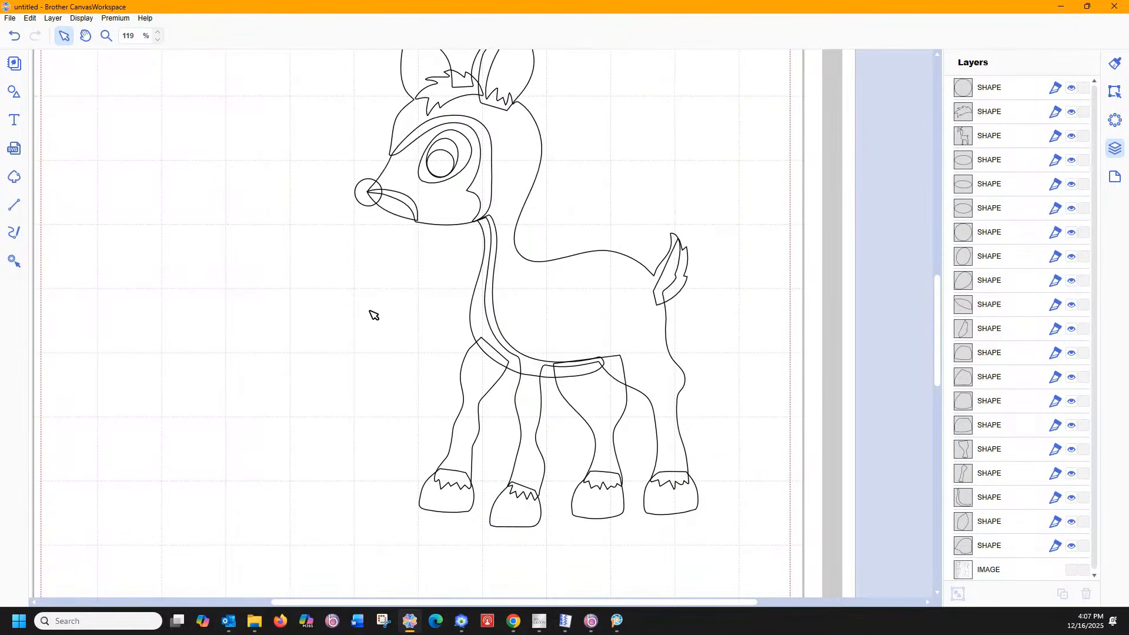
# - Select all the assembled deer pieces except the three spots and remove the overlaps between them
pyautogui.scroll(3, 344, 383)
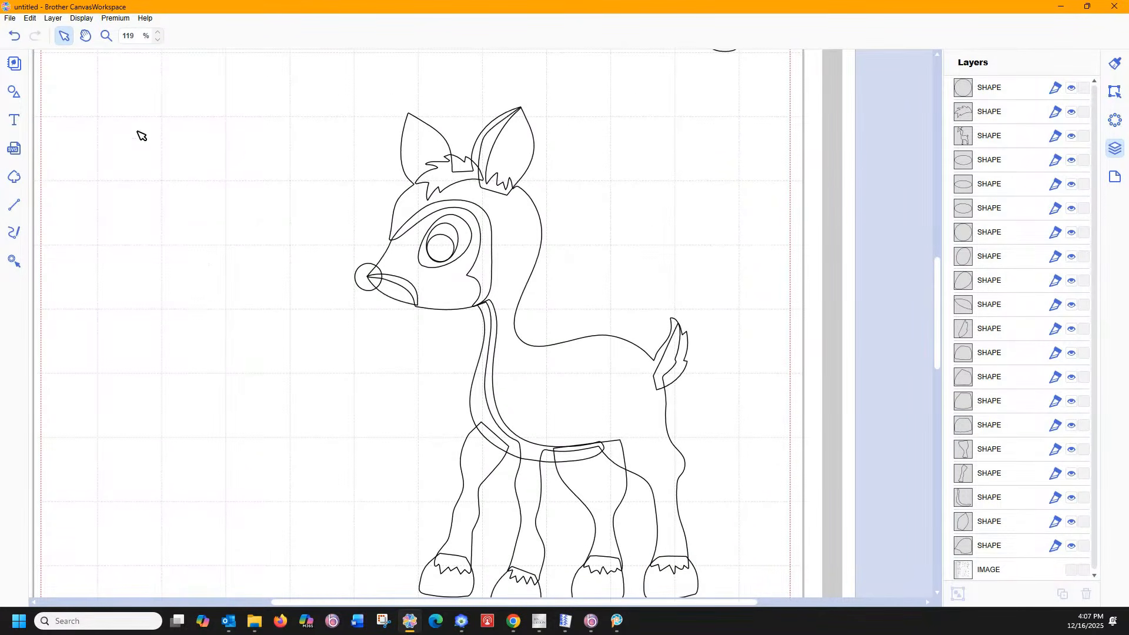
pyautogui.click(105, 36)
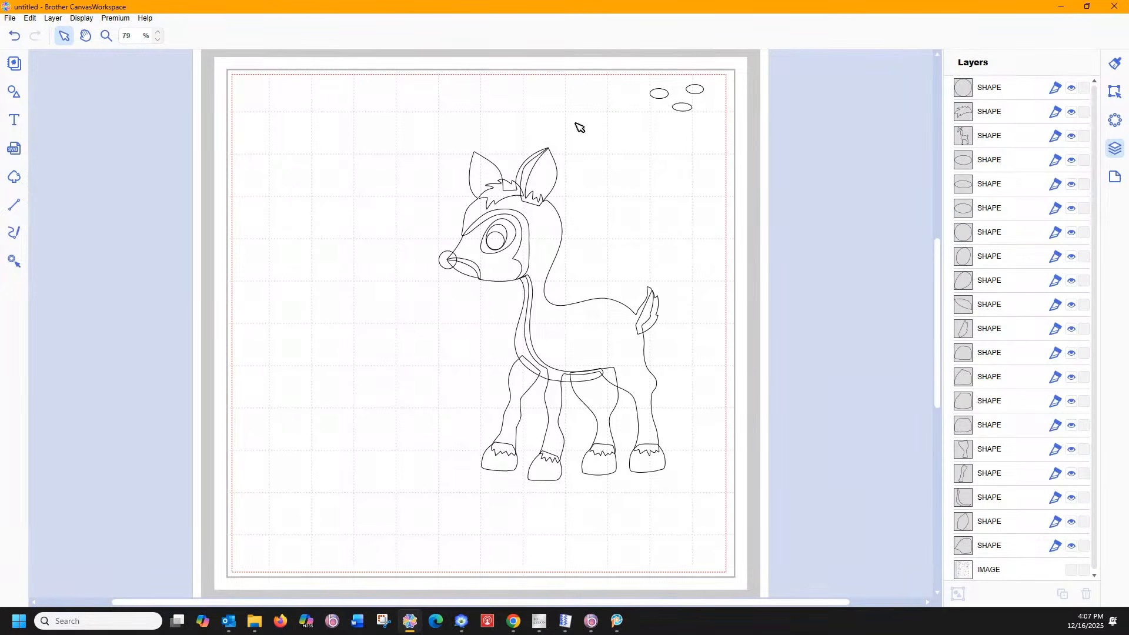
pyautogui.moveTo(405, 129); pyautogui.dragTo(682, 503)
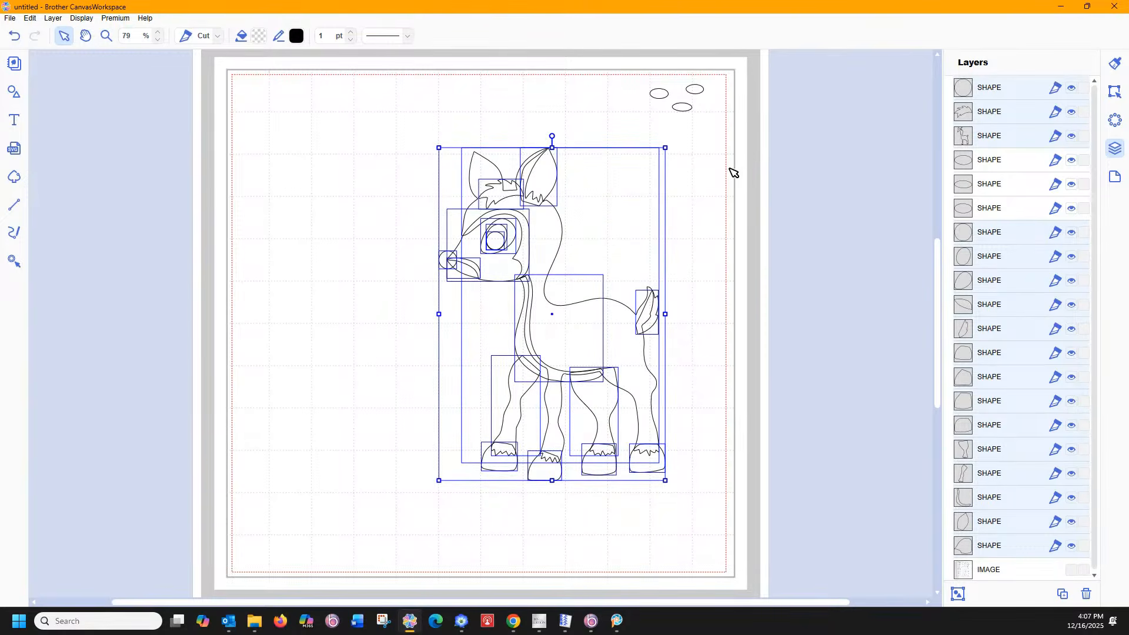
pyautogui.click(1116, 93)
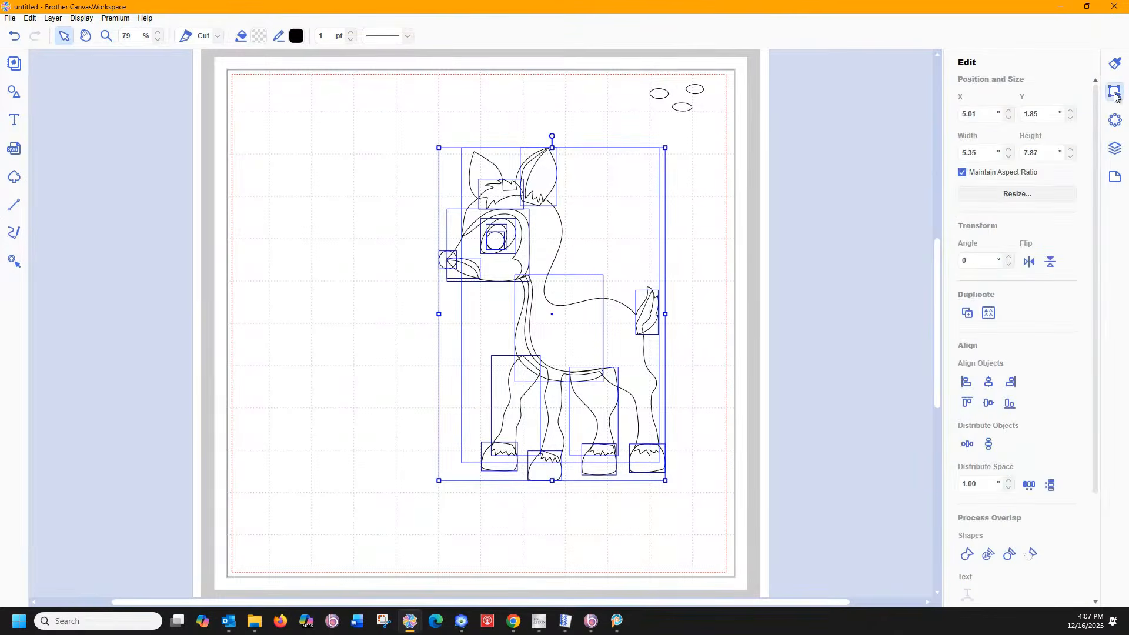
pyautogui.click(1012, 556)
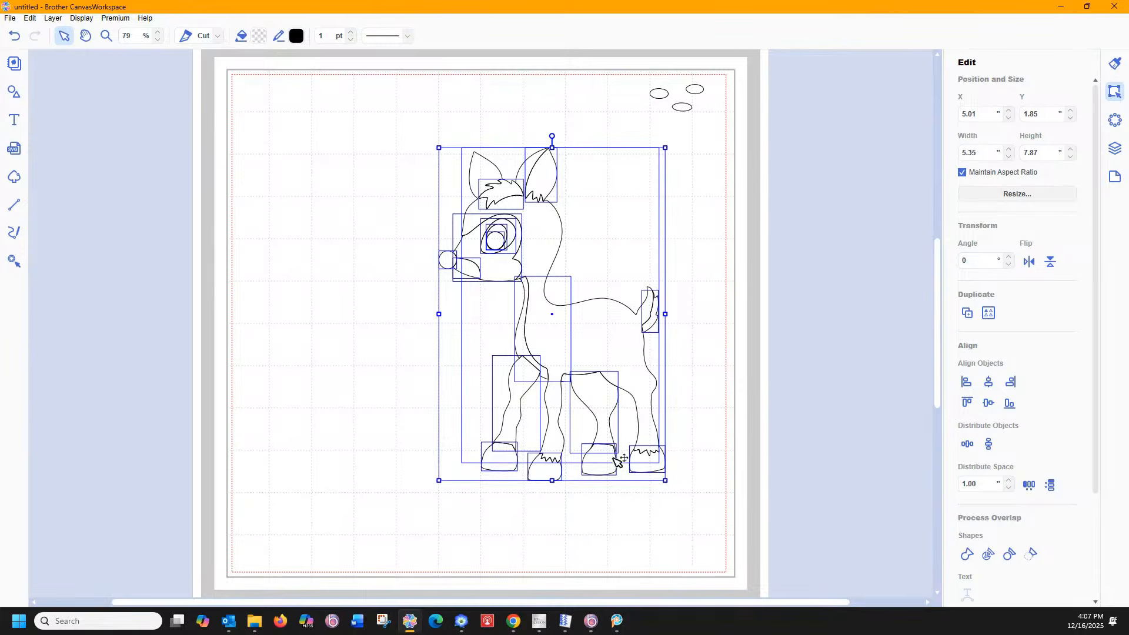
# - Undo the overlap removal and replace the far front leg with a cut-and-pasted copy placed back between the chest and its hoof
pyautogui.click(21, 37)
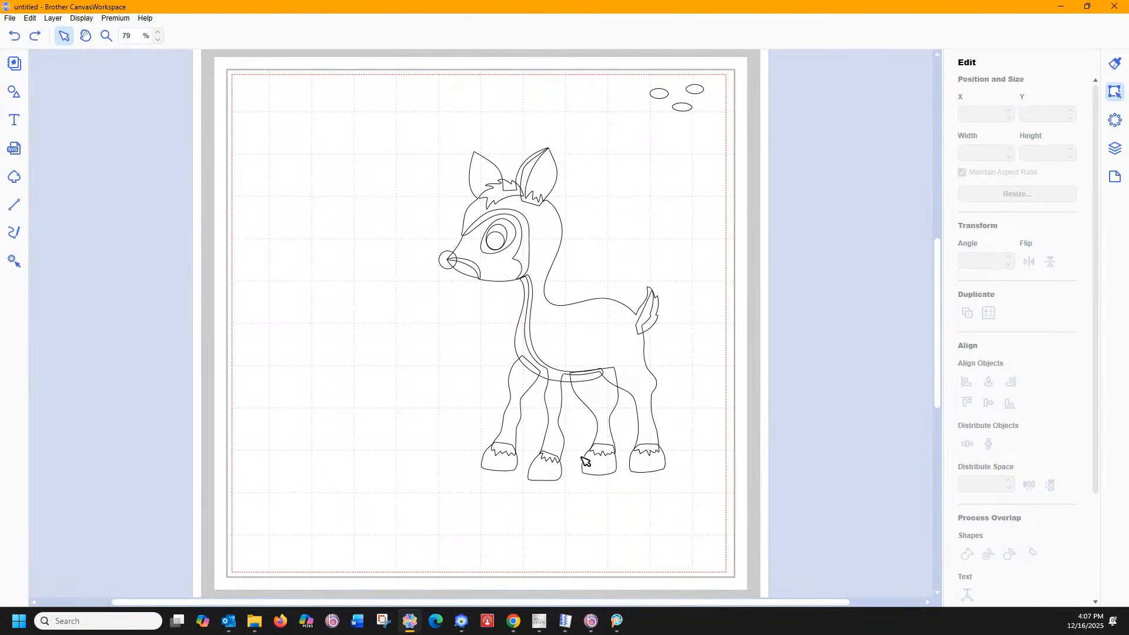
pyautogui.click(516, 418)
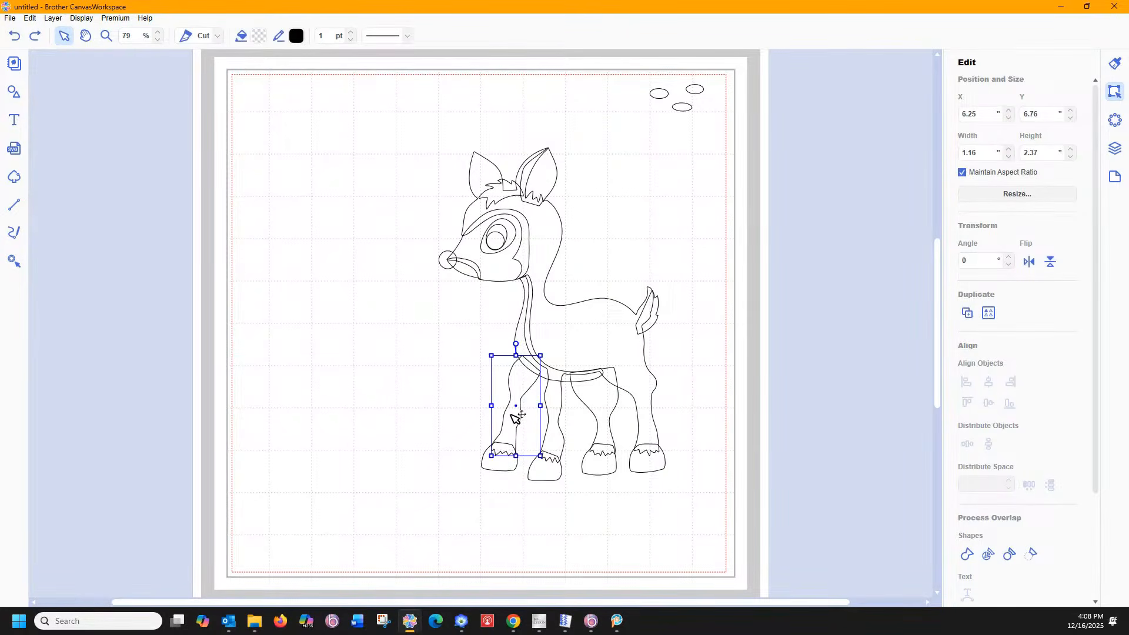
pyautogui.press('Delete')
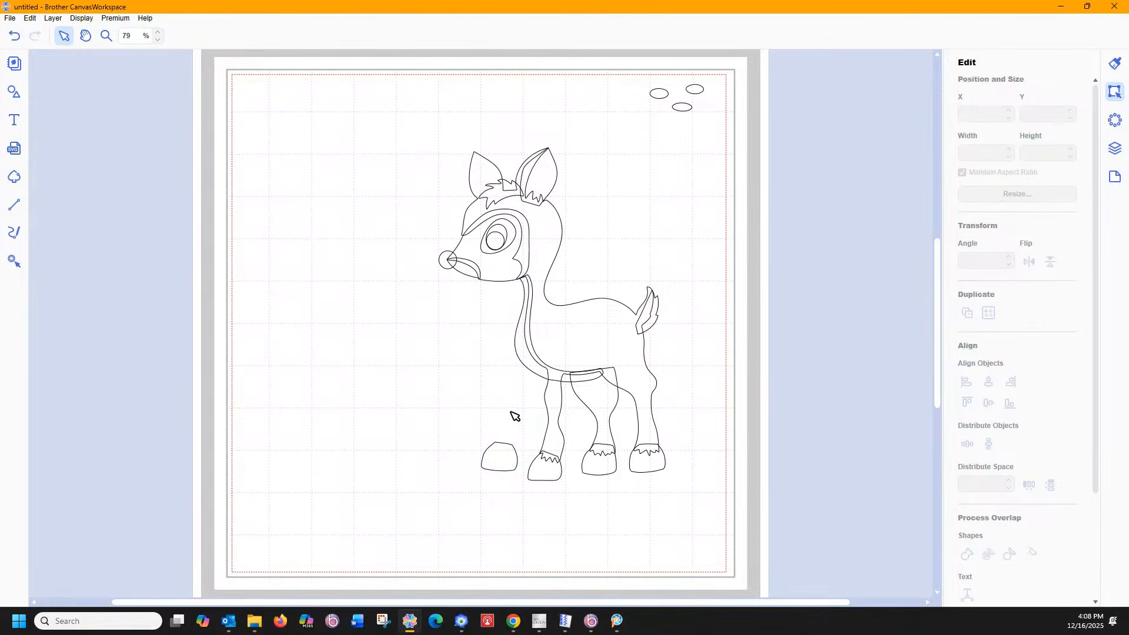
pyautogui.hotkey('ctrl', 'v')
pyautogui.click(520, 408)
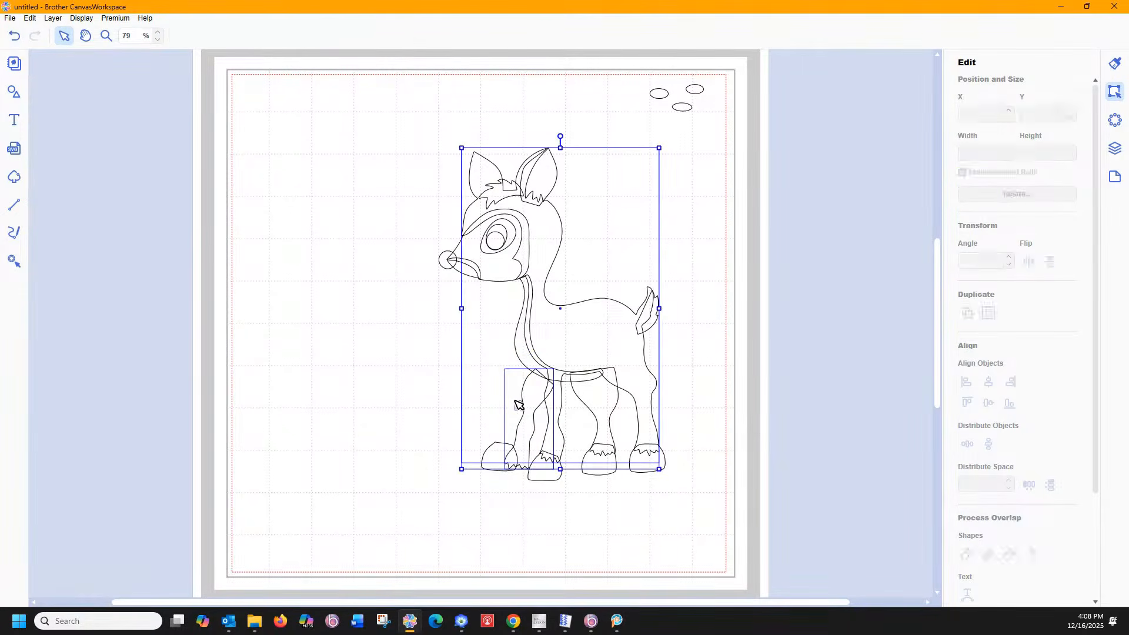
pyautogui.click(464, 420)
pyautogui.moveTo(537, 414); pyautogui.dragTo(521, 402)
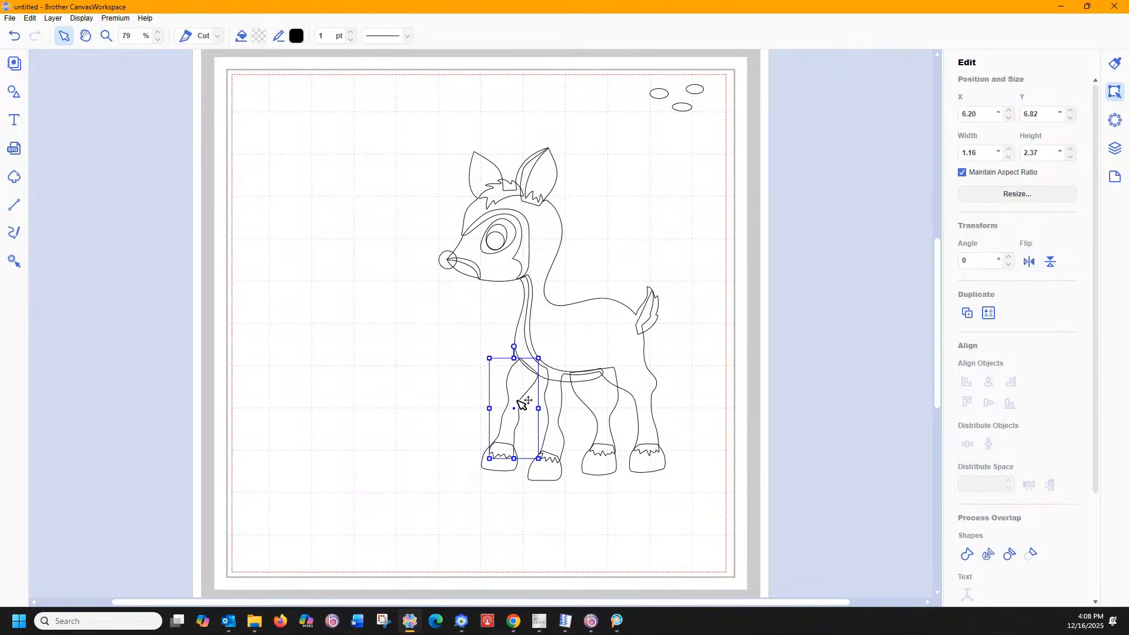
# - Cut and paste the far hind leg piece, then fit it back between the belly and its hoof
pyautogui.click(604, 406)
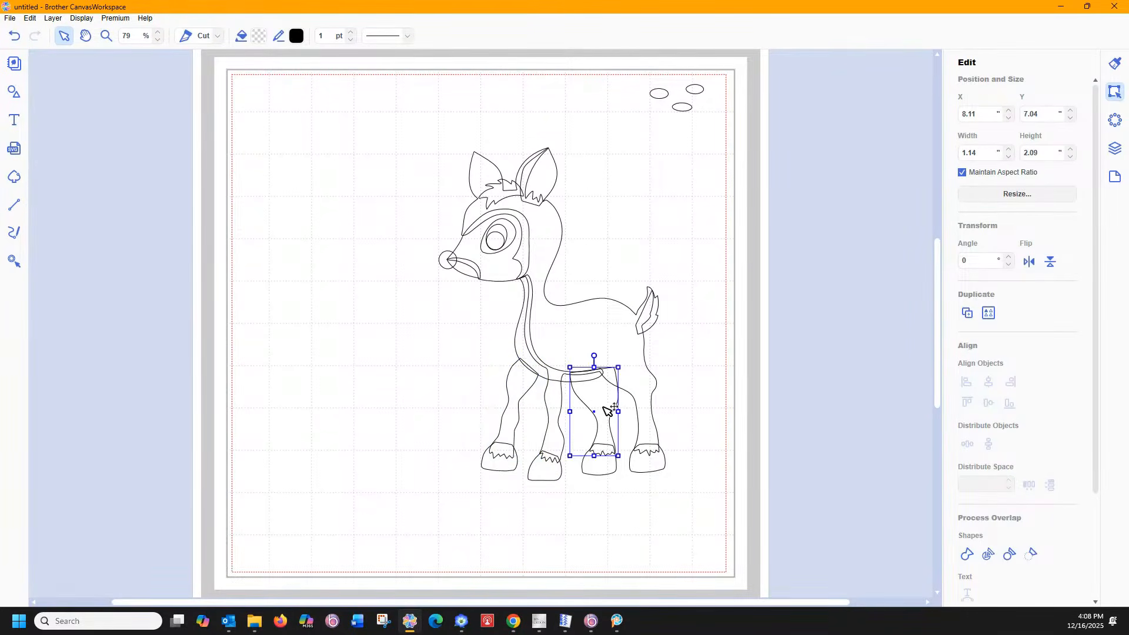
pyautogui.press('Delete')
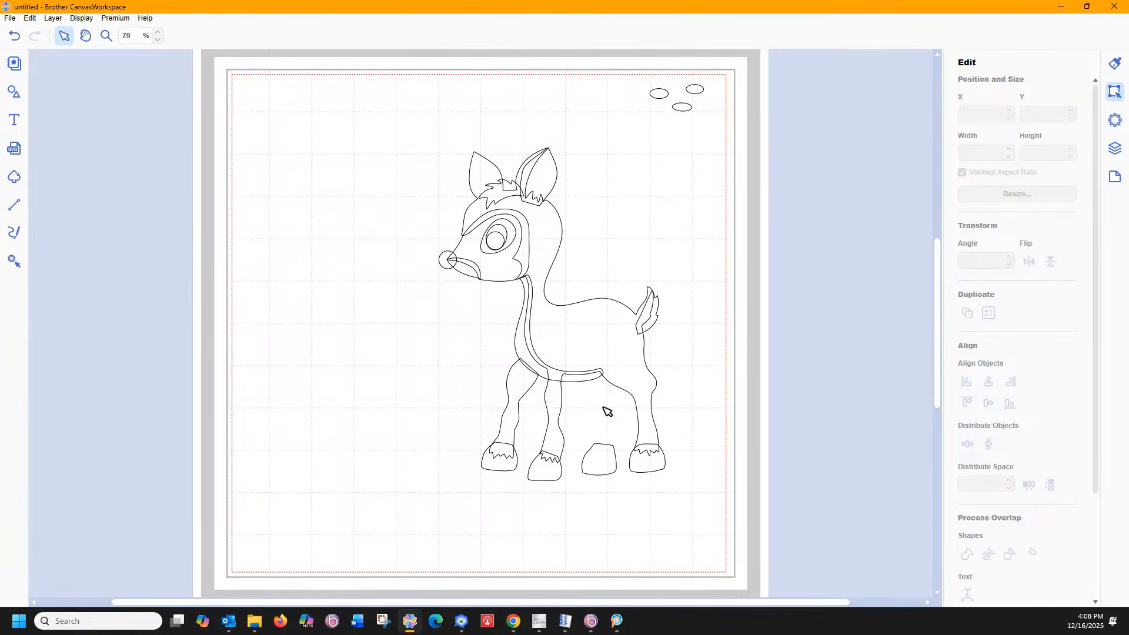
pyautogui.hotkey('ctrl', 'z')
pyautogui.moveTo(604, 405); pyautogui.dragTo(604, 405)
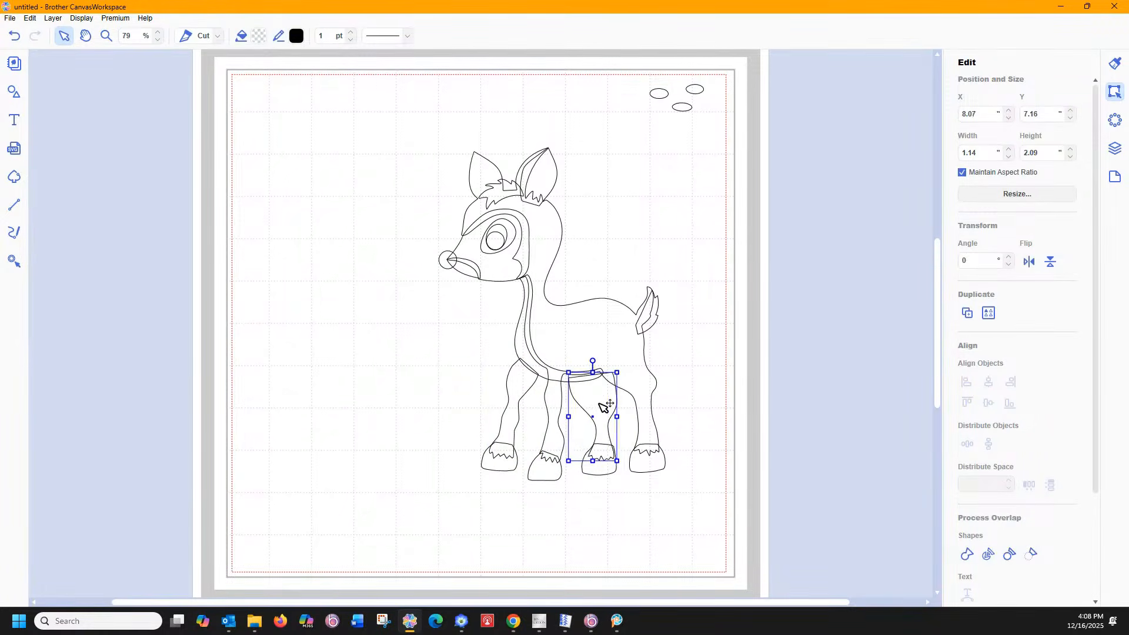
pyautogui.click(428, 381)
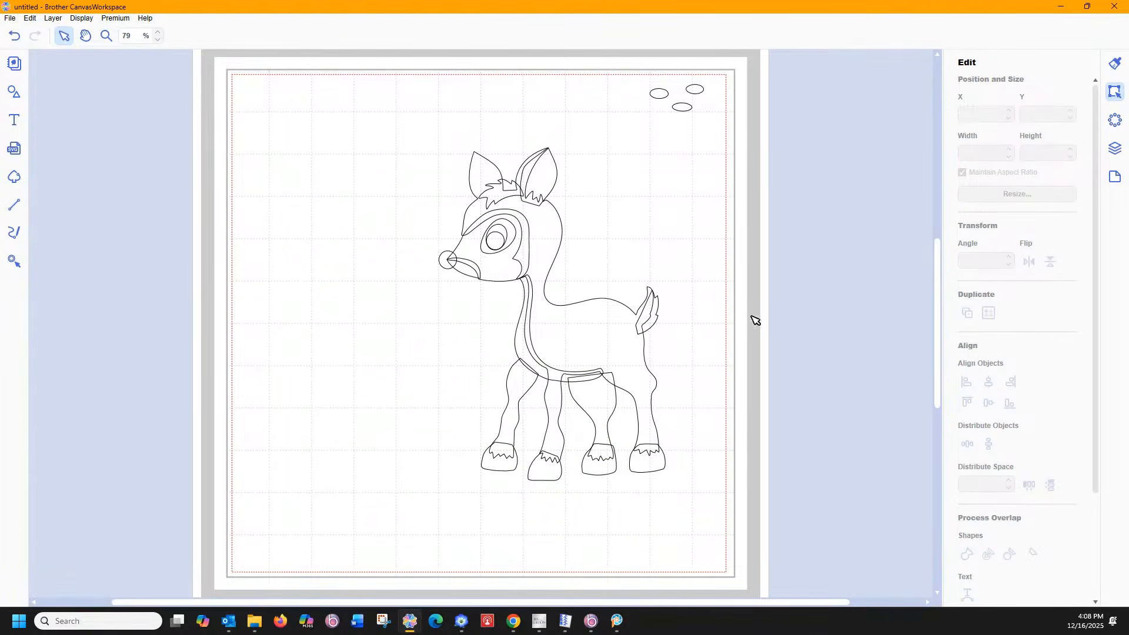
# - Move the hair tuft and main body shapes together above the two leg pieces in the layer order
pyautogui.click(1106, 153)
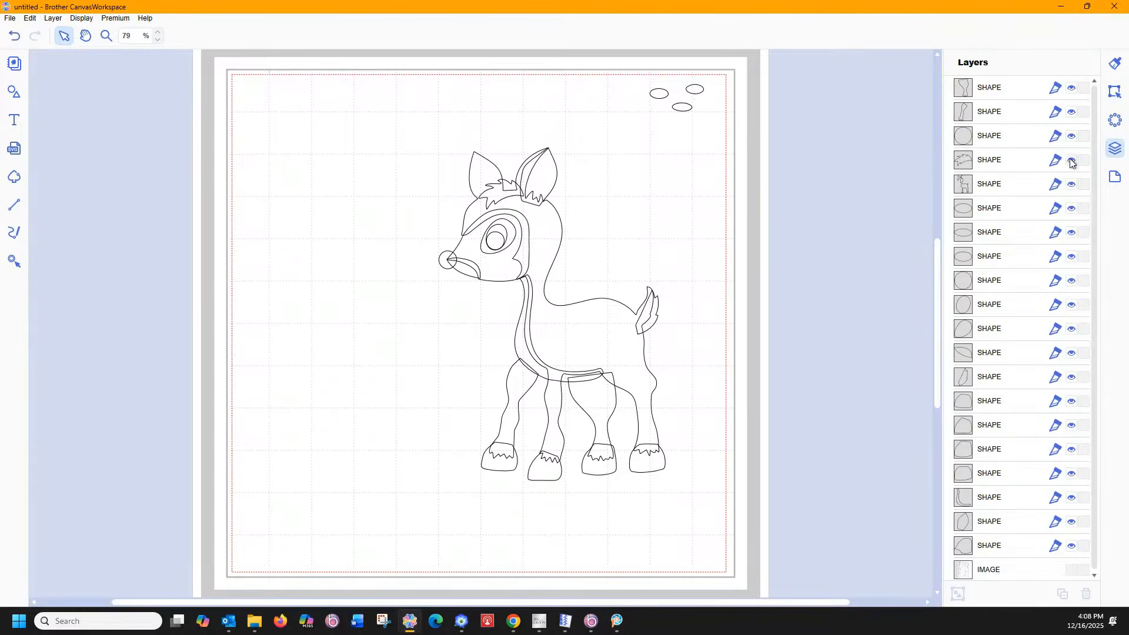
pyautogui.click(965, 187)
pyautogui.keyDown('ctrl'); pyautogui.click(969, 167); pyautogui.keyUp('ctrl')
pyautogui.moveTo(968, 167); pyautogui.dragTo(970, 85)
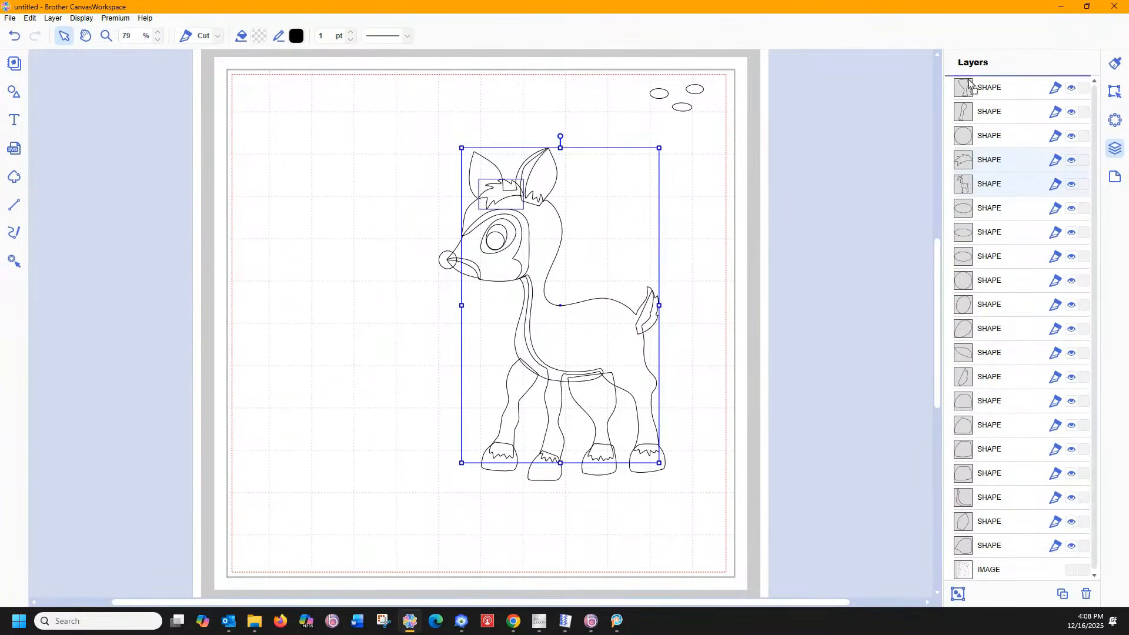
pyautogui.click(862, 223)
# - Try to remove the overlaps between all deer pieces except the three spots, and undo the operation
pyautogui.moveTo(379, 127); pyautogui.dragTo(670, 509)
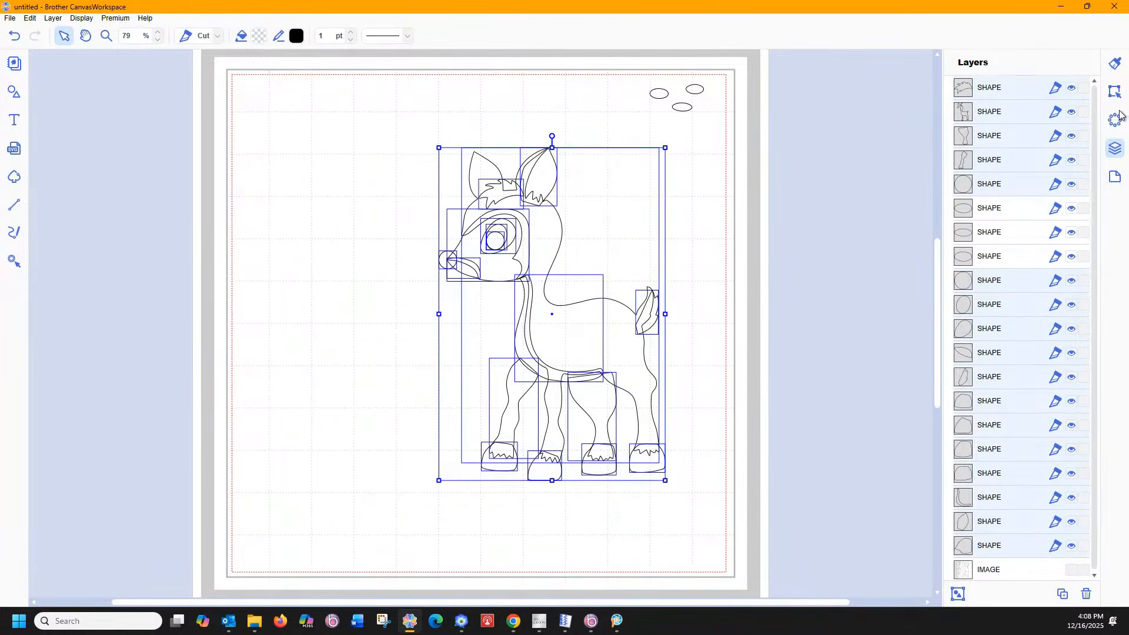
pyautogui.click(1115, 92)
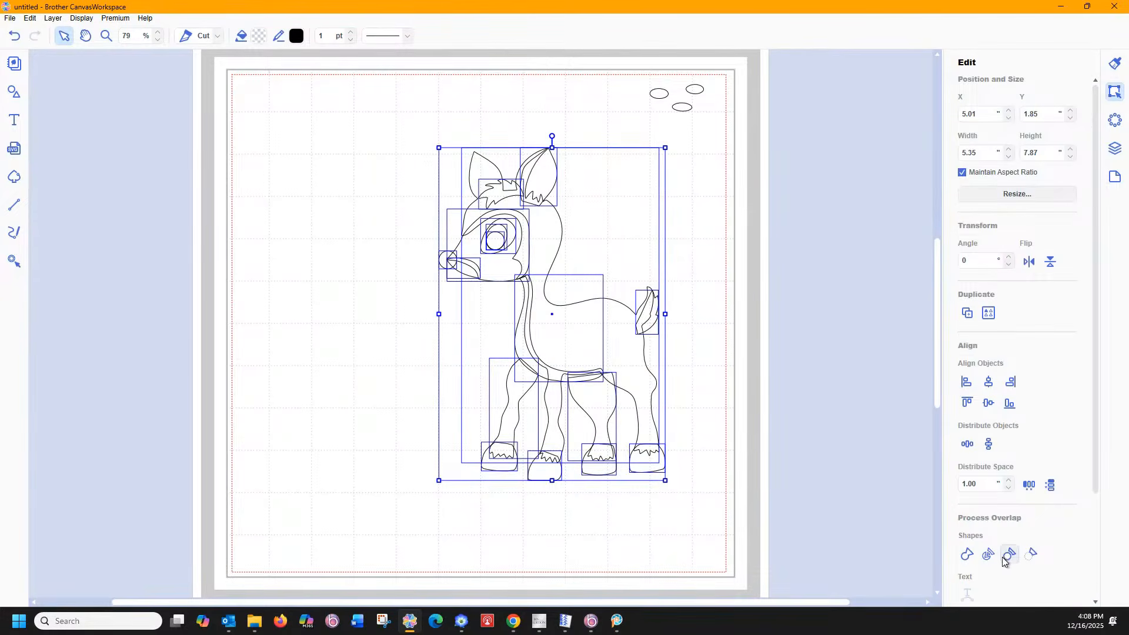
pyautogui.click(1009, 555)
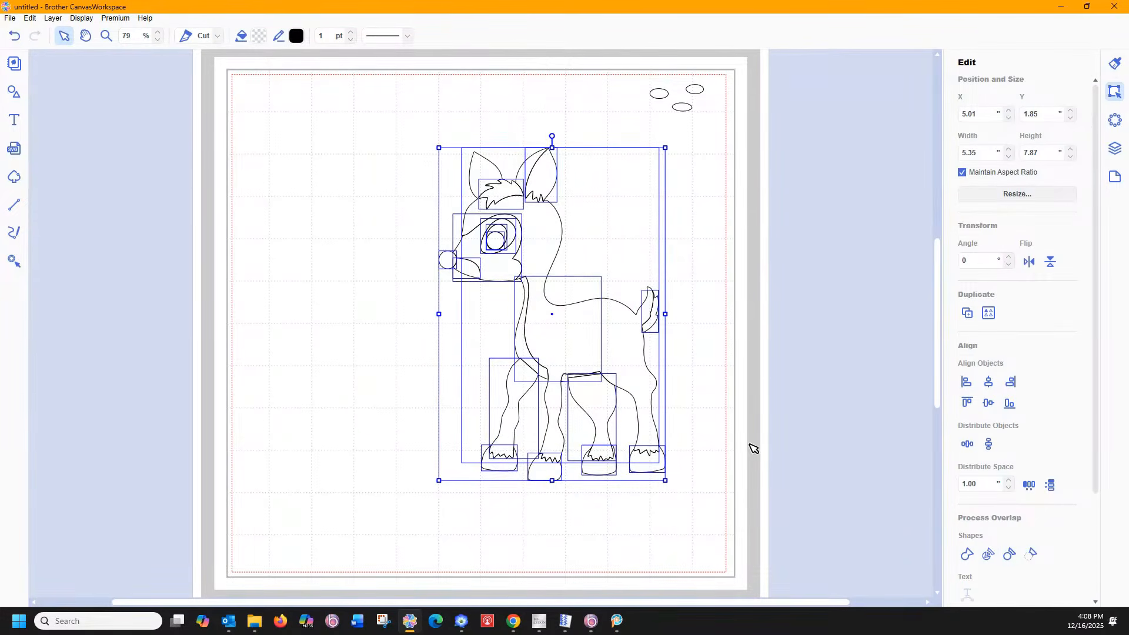
pyautogui.click(719, 440)
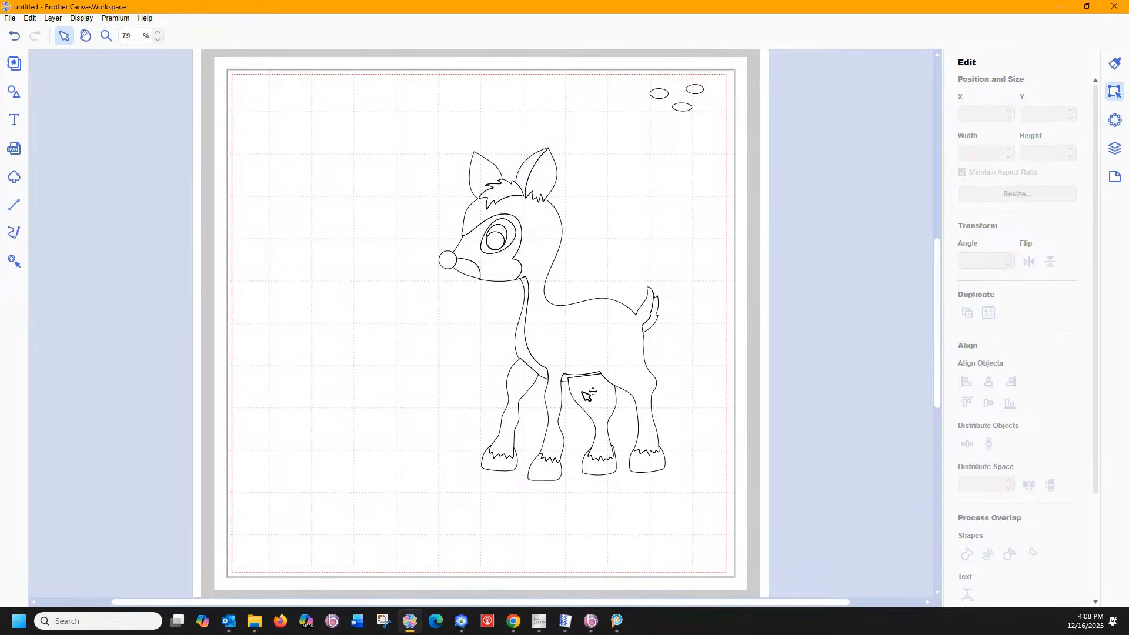
pyautogui.click(14, 35)
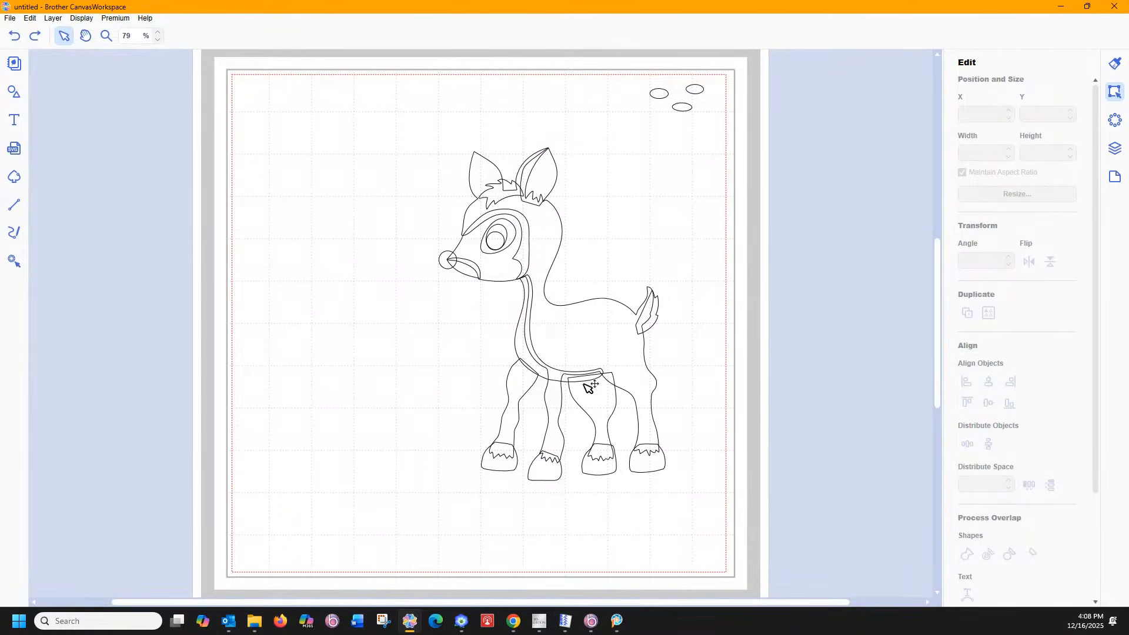
# - Move the chest and belly strip up the layer order to sit directly below the body and above the leg pieces
pyautogui.click(1114, 151)
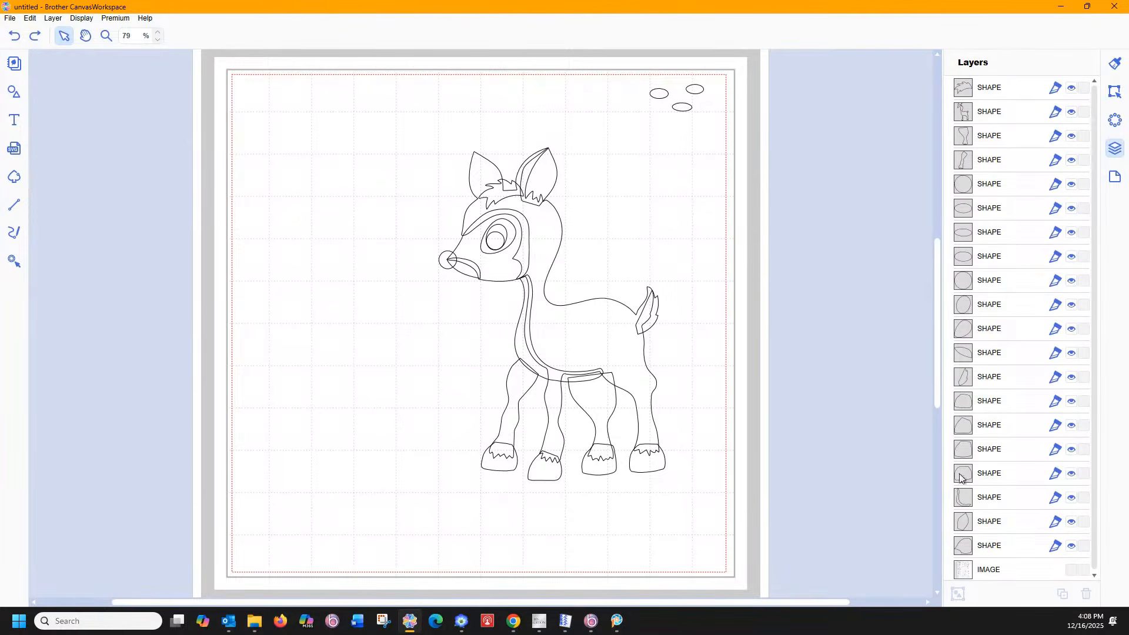
pyautogui.click(963, 501)
pyautogui.moveTo(962, 502); pyautogui.dragTo(900, 155)
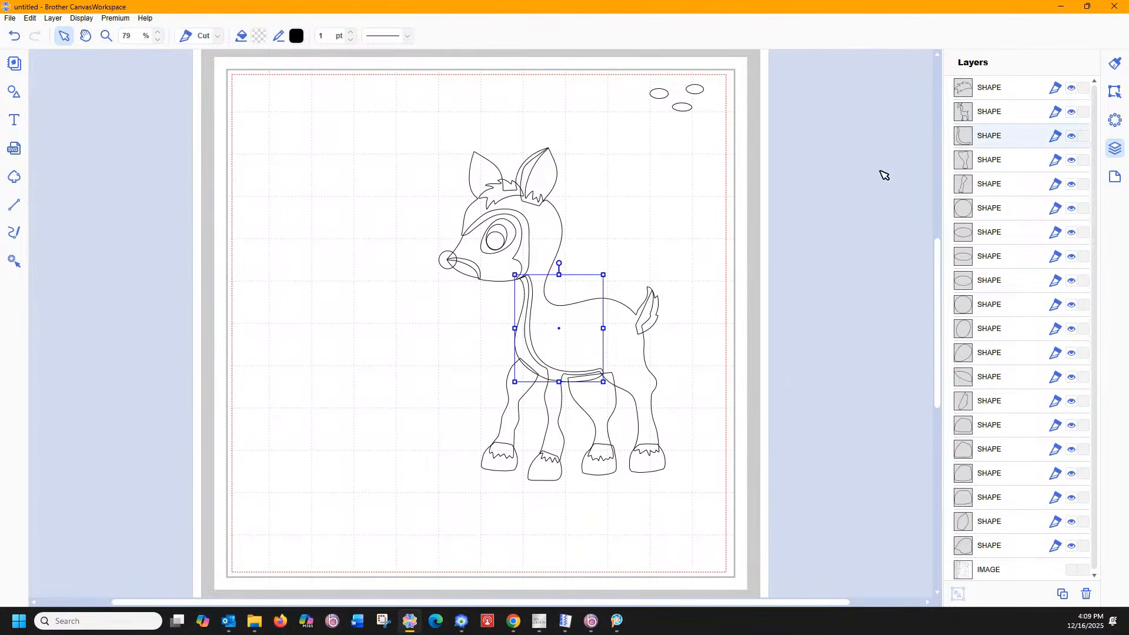
pyautogui.click(884, 176)
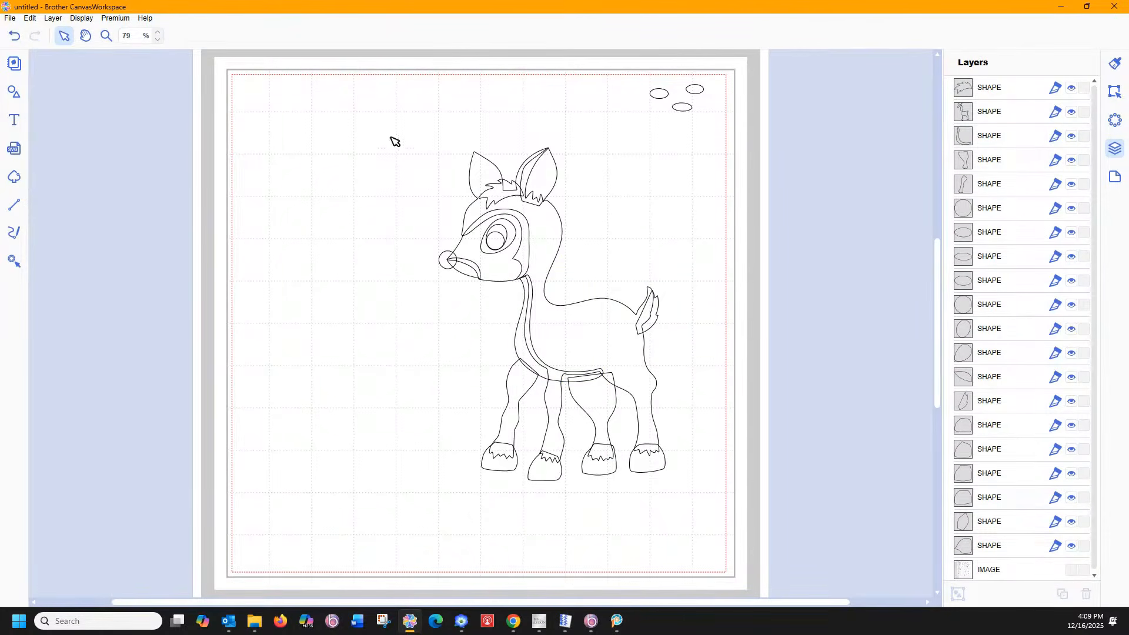
# - Select all deer pieces except the three spots and remove their overlaps with the reordered layers
pyautogui.moveTo(391, 136); pyautogui.dragTo(708, 539)
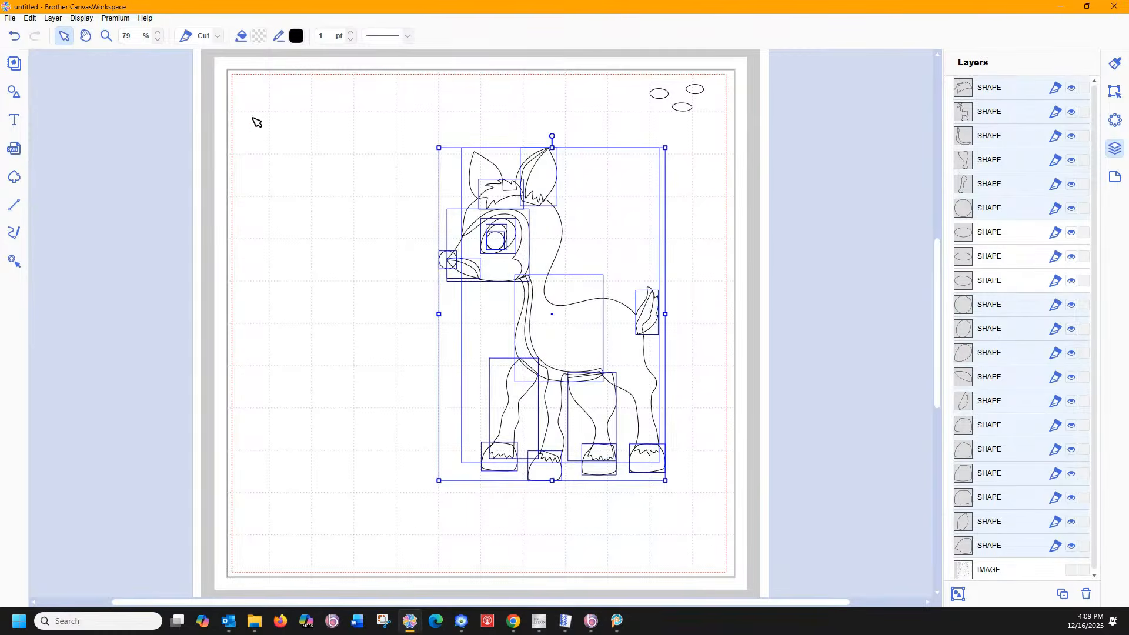
pyautogui.click(1114, 93)
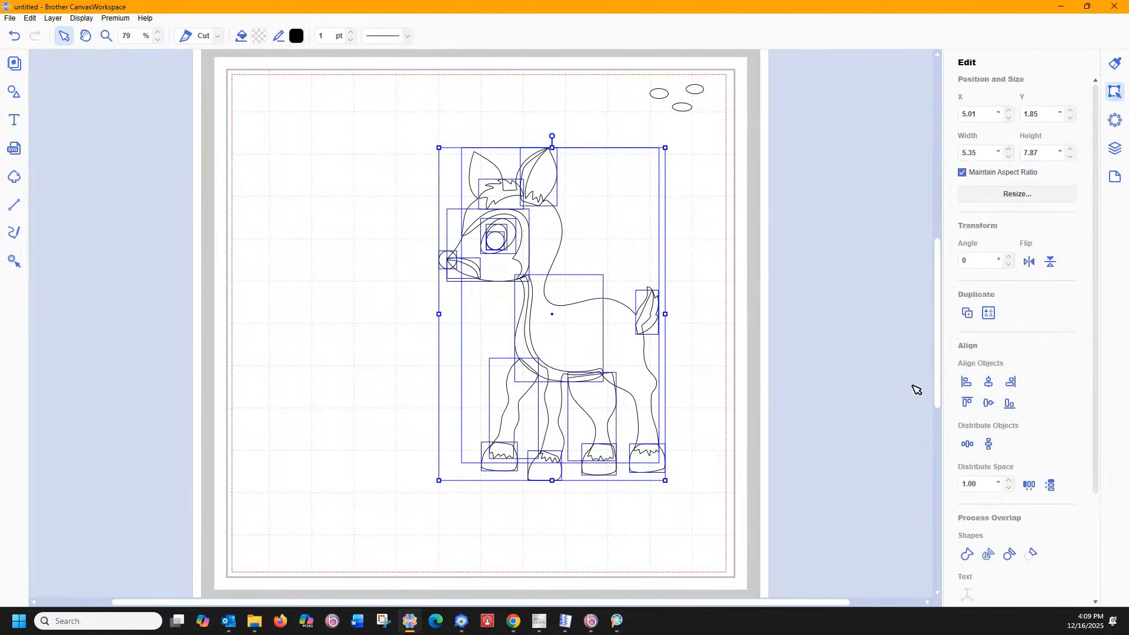
pyautogui.click(1010, 554)
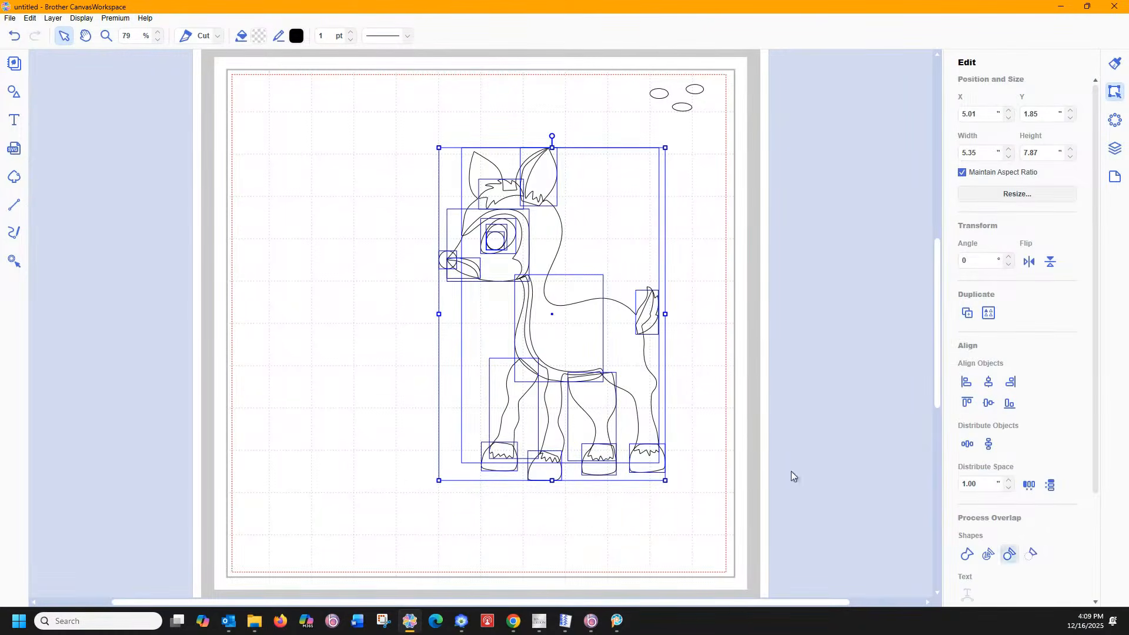
pyautogui.click(714, 464)
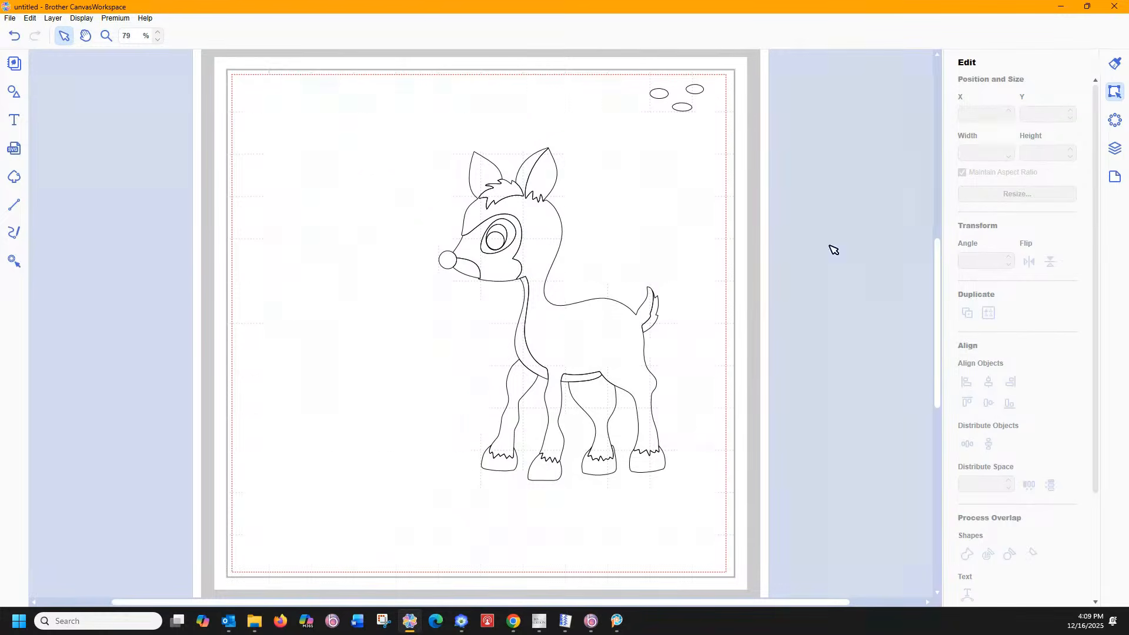
# - Select the three oval spots together and move them back onto the deer's body below the back line
pyautogui.moveTo(641, 75); pyautogui.dragTo(723, 134)
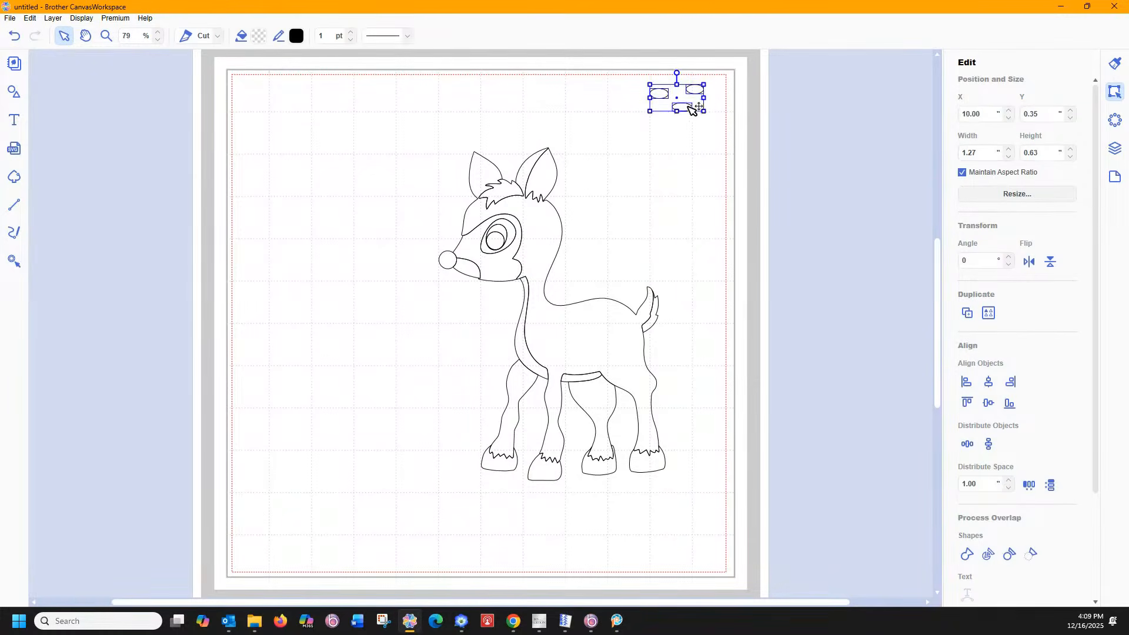
pyautogui.moveTo(681, 101); pyautogui.dragTo(592, 335)
pyautogui.click(643, 244)
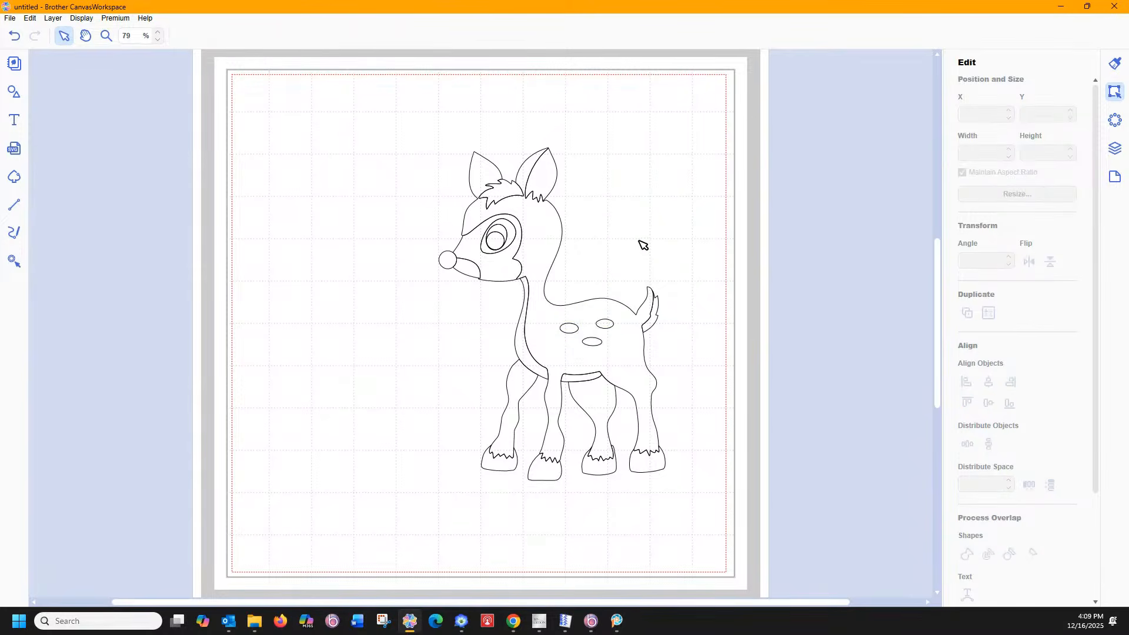
# - Save the project as a CWPRJ file named reindeer1
pyautogui.click(11, 18)
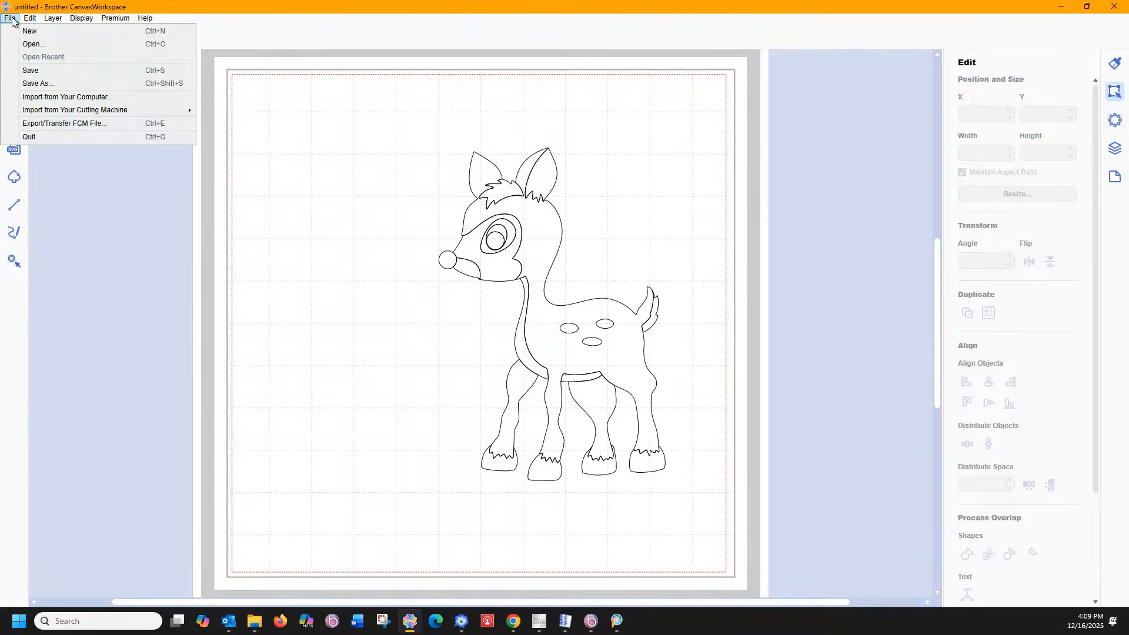
pyautogui.click(29, 86)
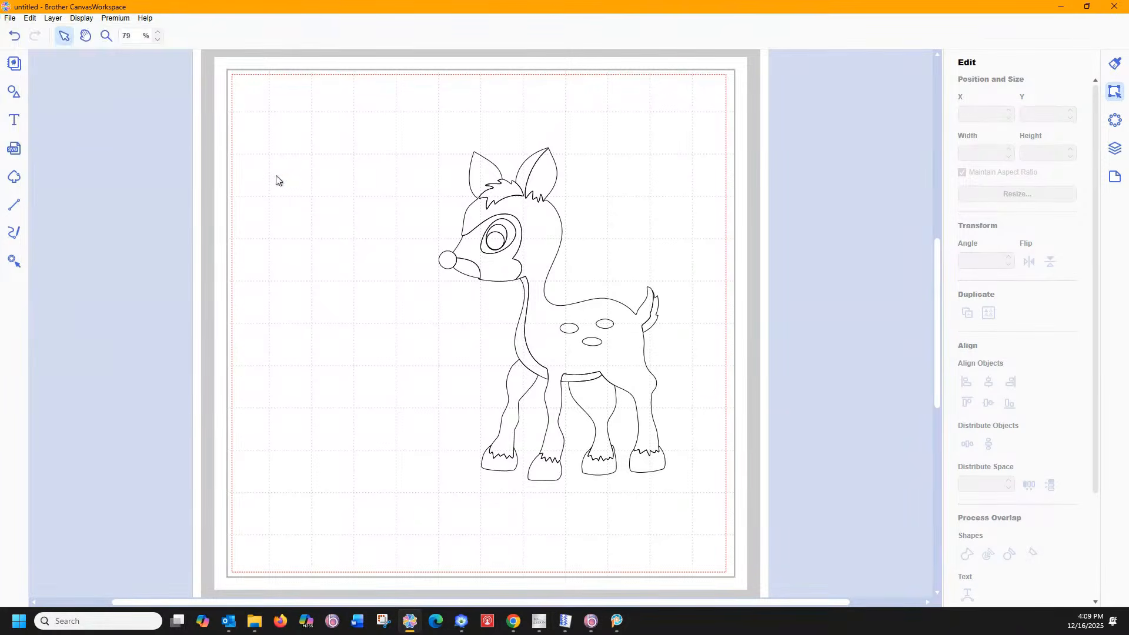
pyautogui.write('re')
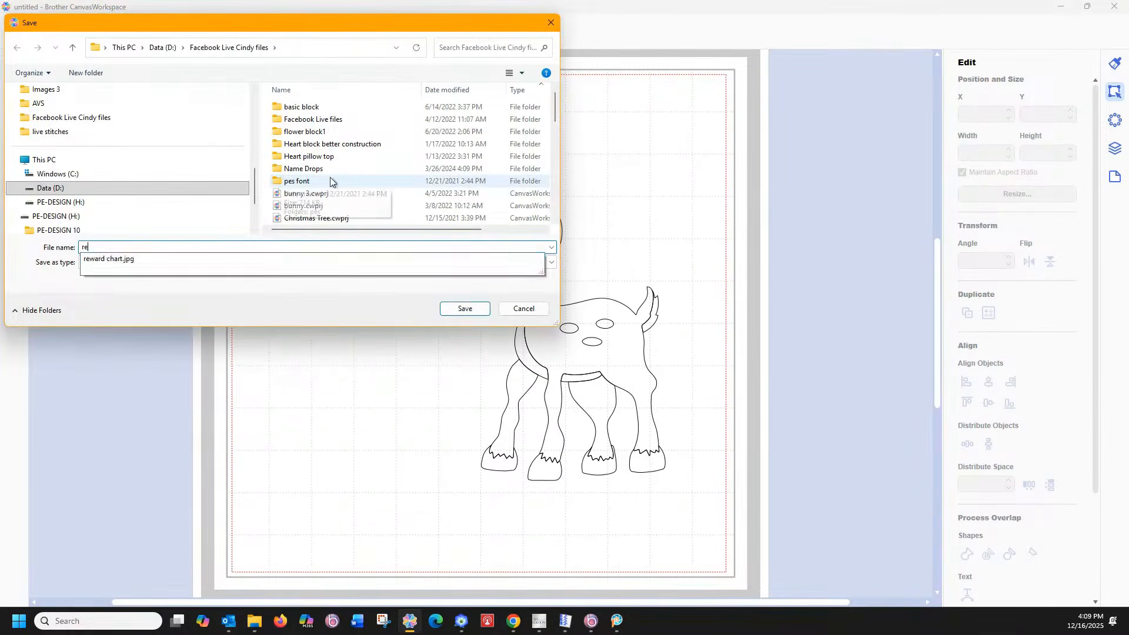
pyautogui.write('5n')
pyautogui.press('BackSpace')
pyautogui.press('BackSpace')
pyautogui.write('5')
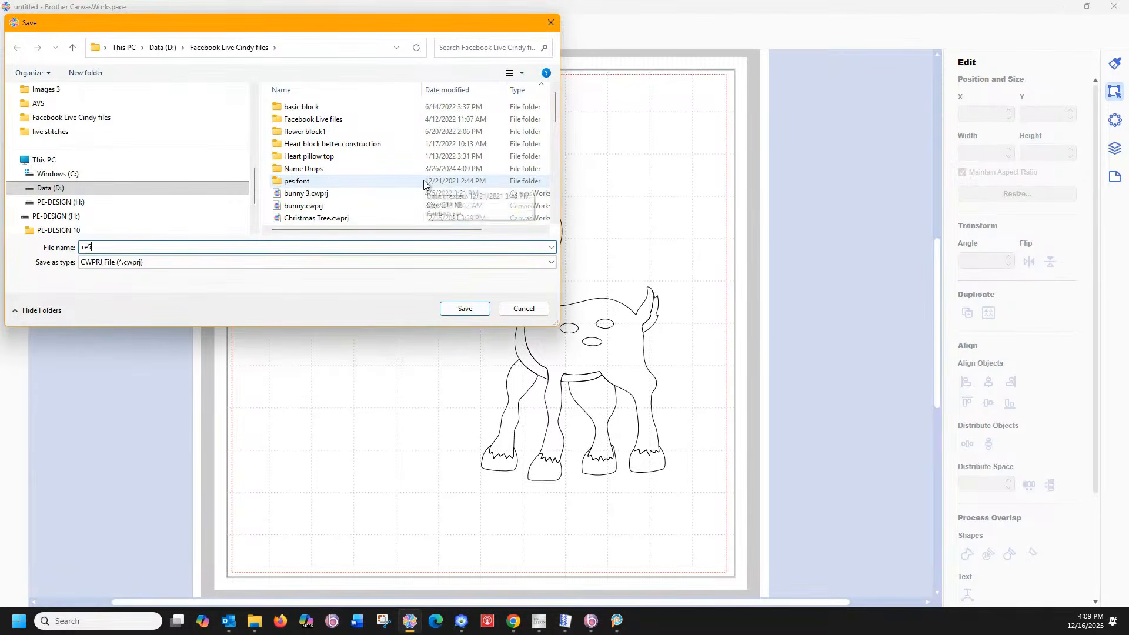
pyautogui.press('BackSpace')
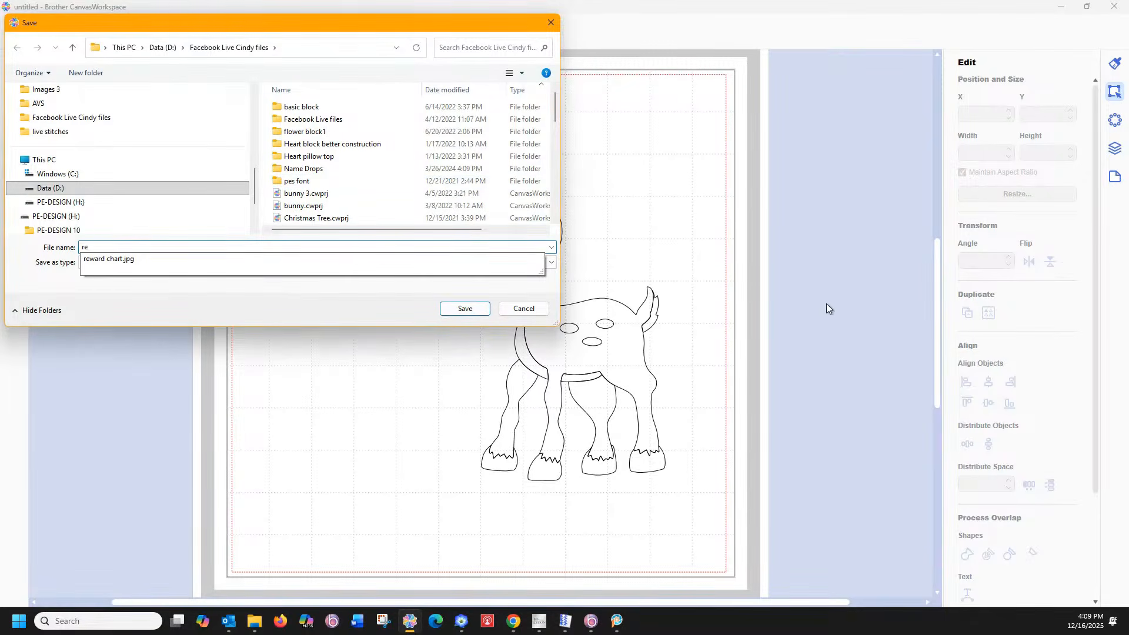
pyautogui.write('indeer1')
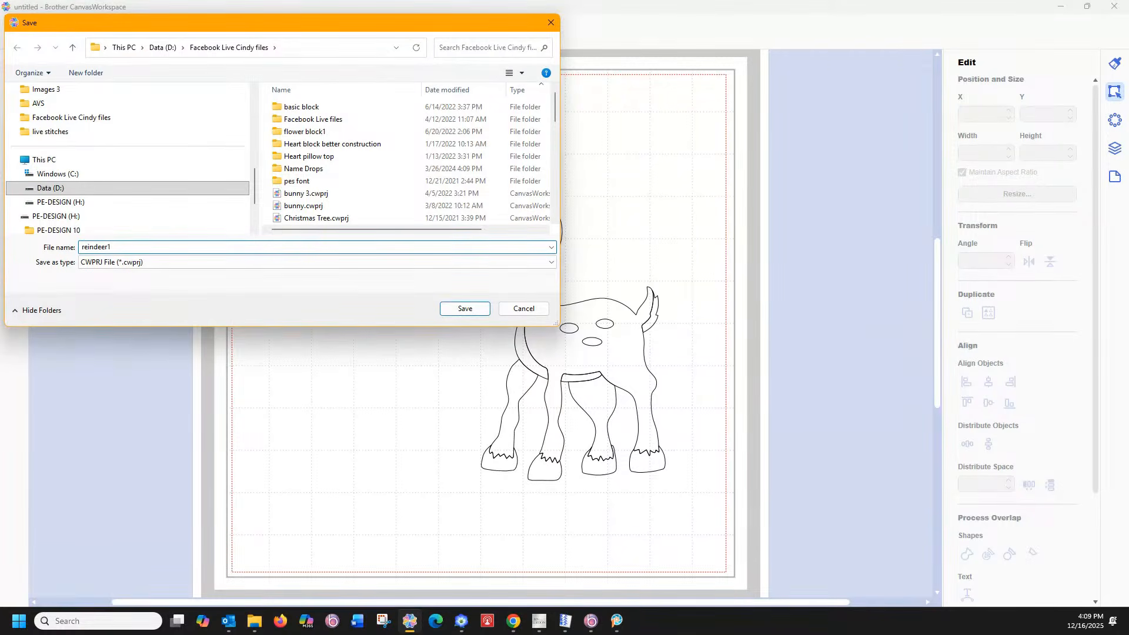
pyautogui.press('Return')
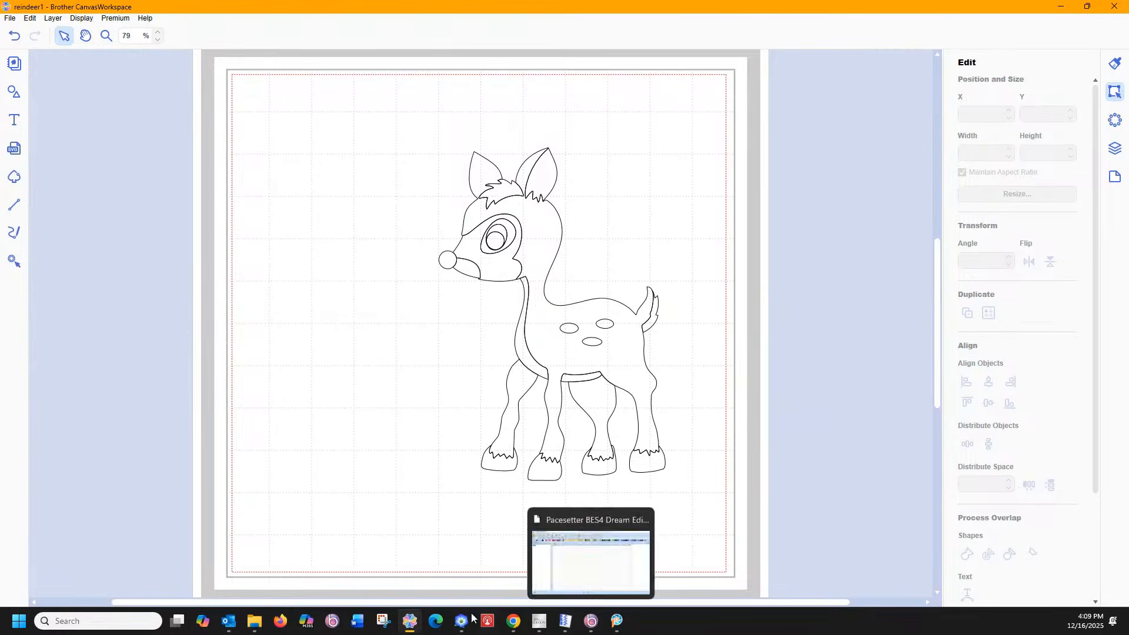
# - Switch to the Pacesetter BES4 Dream Edition Layout & Editing window and start a new blank design
pyautogui.moveTo(464, 620)
pyautogui.click(489, 577)
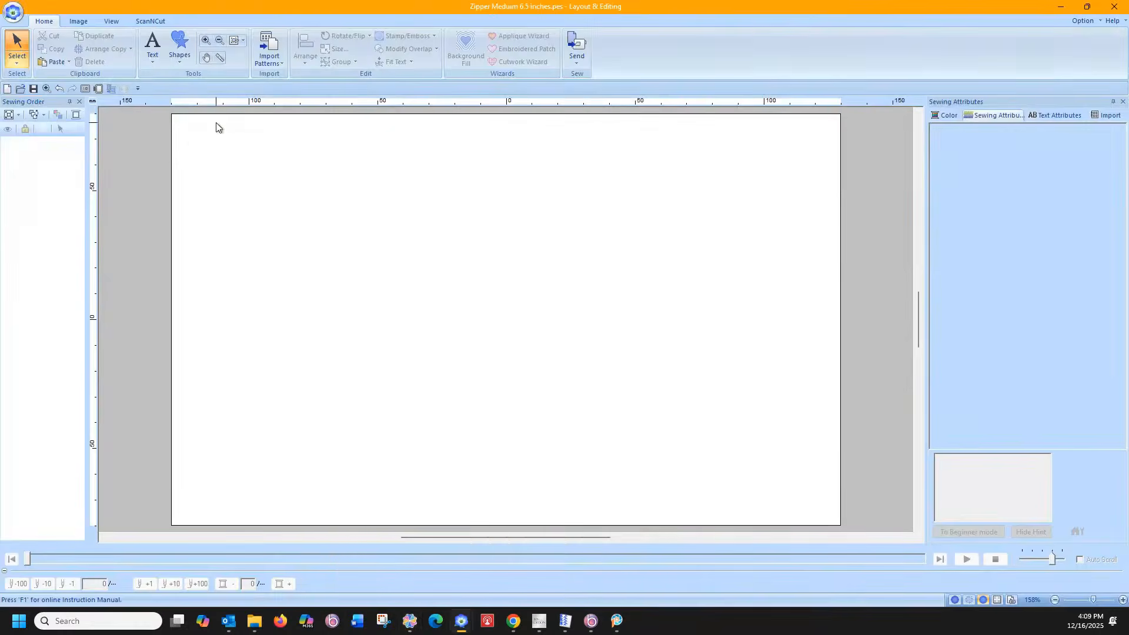
pyautogui.click(13, 12)
pyautogui.click(20, 54)
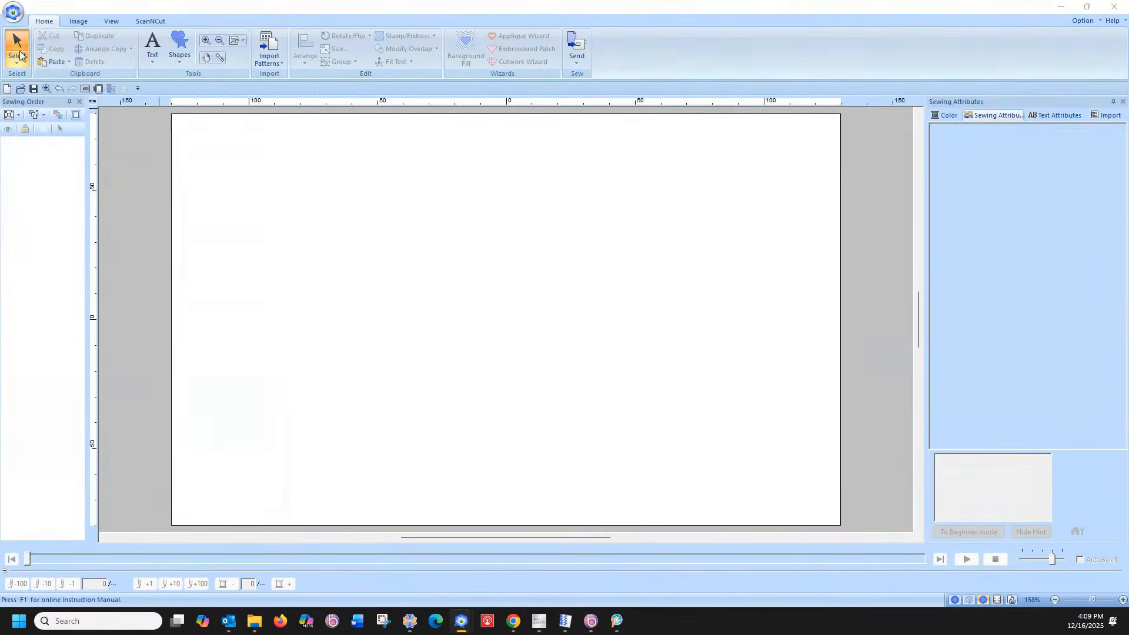
pyautogui.click(583, 334)
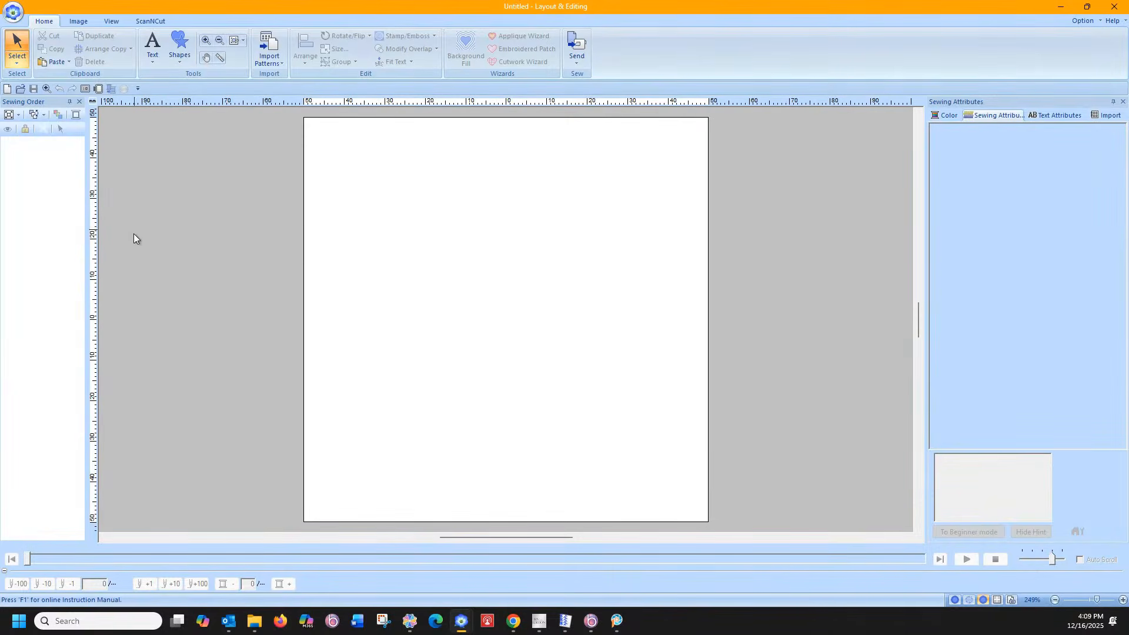
# - Open the ScanNCut FCM import and look through the current folder's cutting files for the reindeer design
pyautogui.click(151, 22)
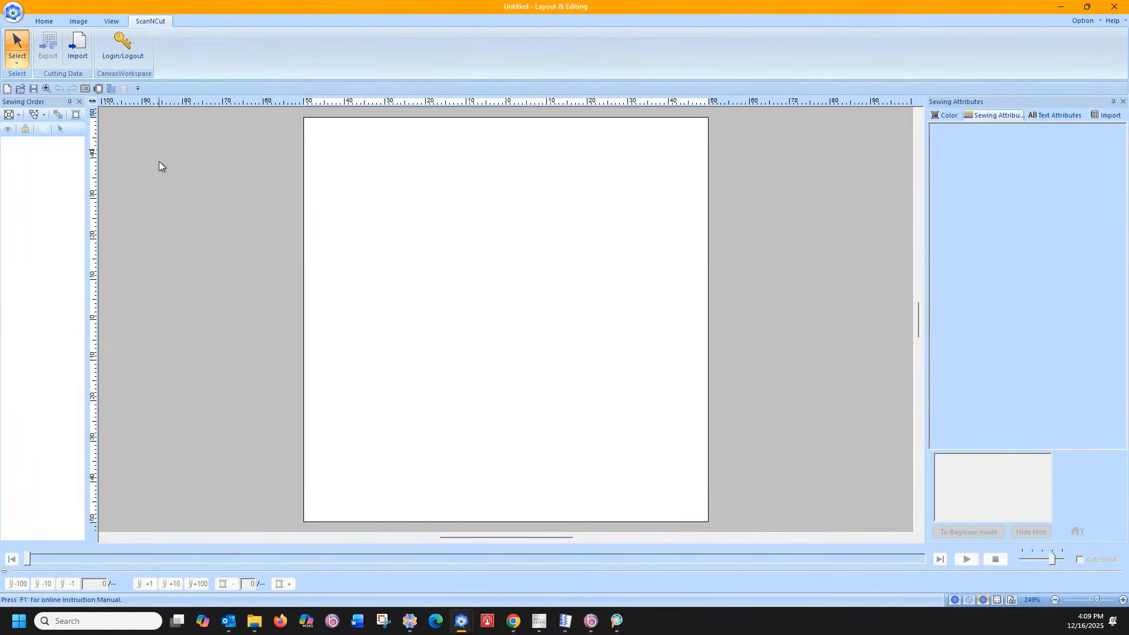
pyautogui.click(79, 49)
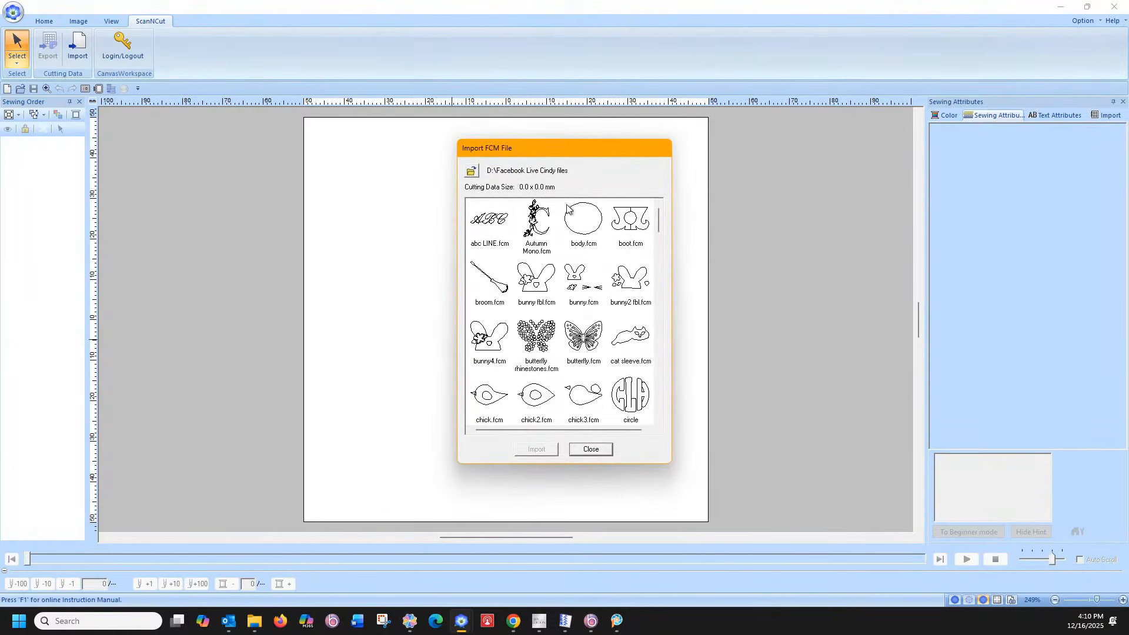
pyautogui.moveTo(567, 155); pyautogui.dragTo(744, 143)
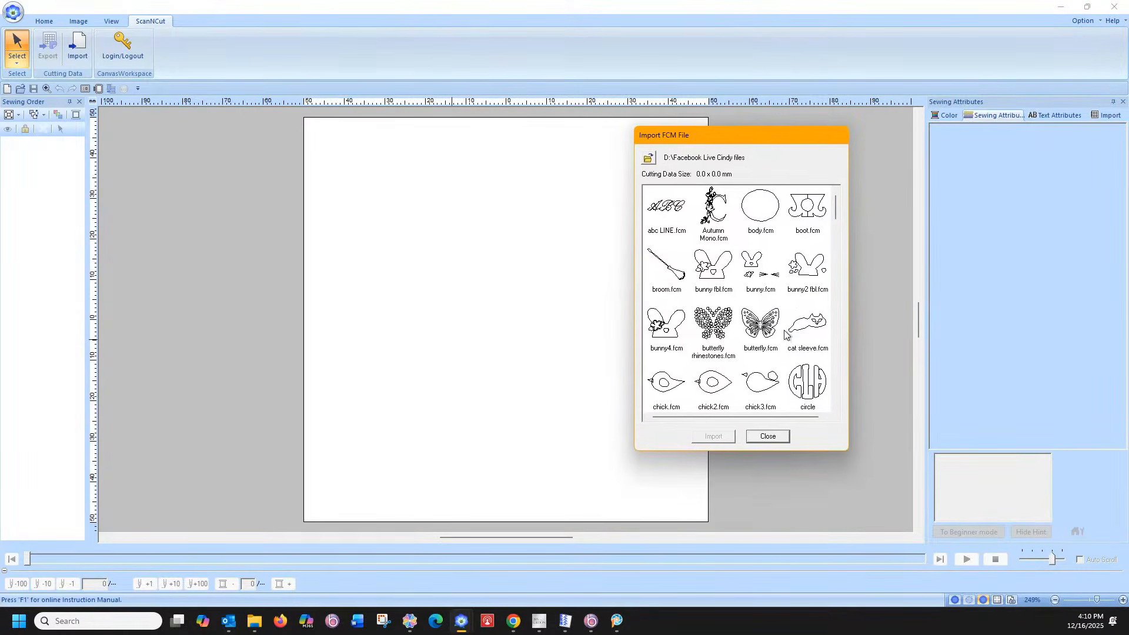
pyautogui.scroll(-15, 737, 316)
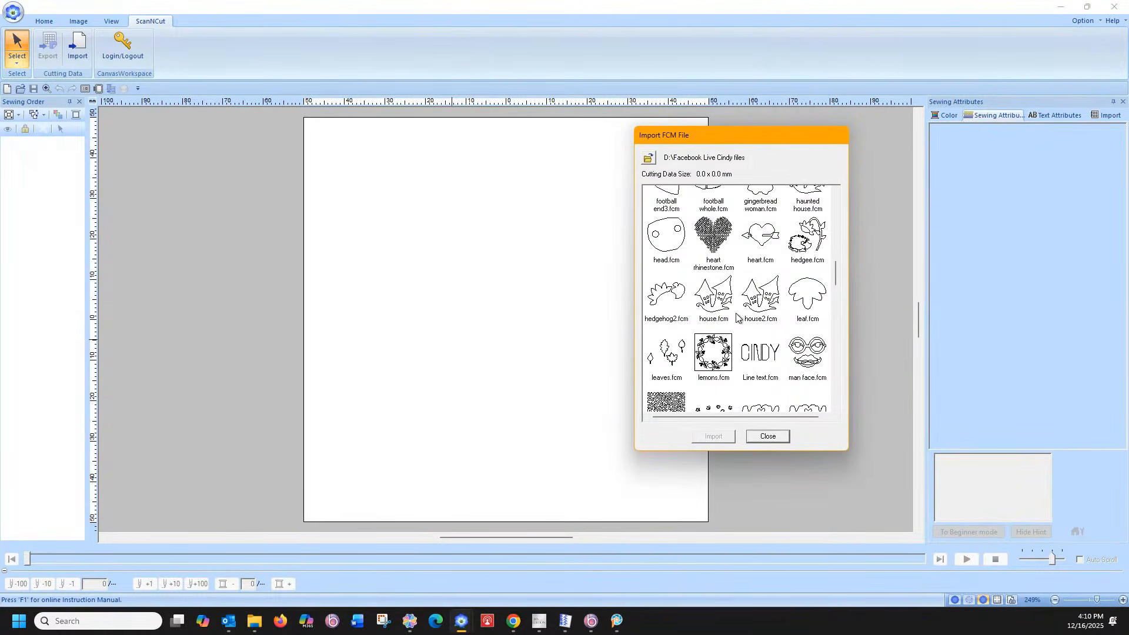
pyautogui.scroll(-4, 737, 318)
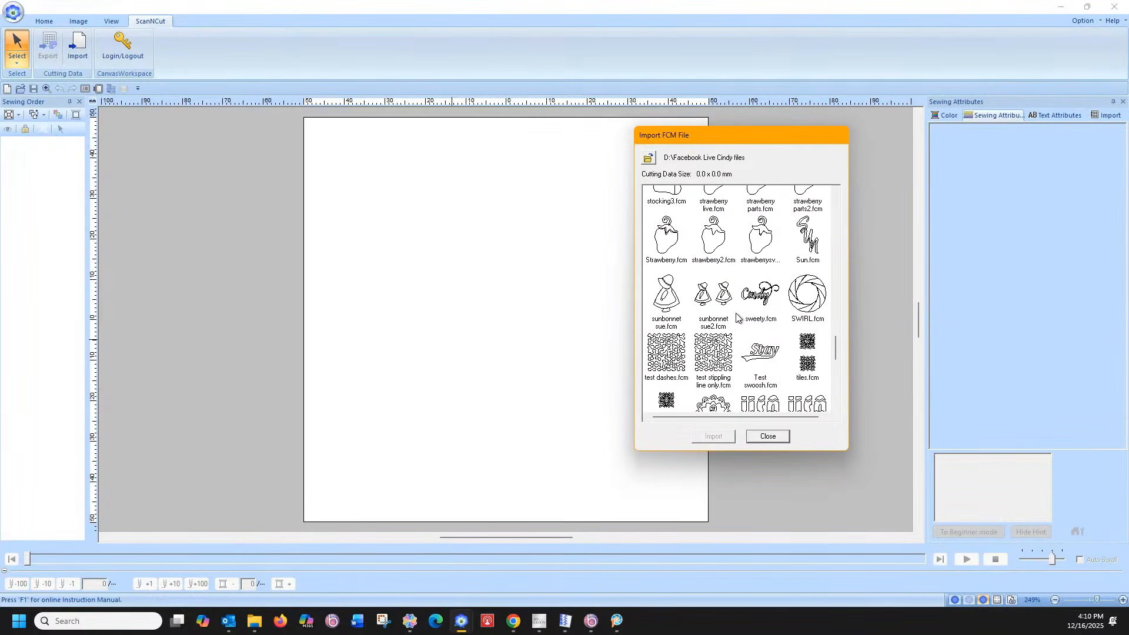
pyautogui.scroll(-5, 737, 317)
pyautogui.scroll(-2, 738, 317)
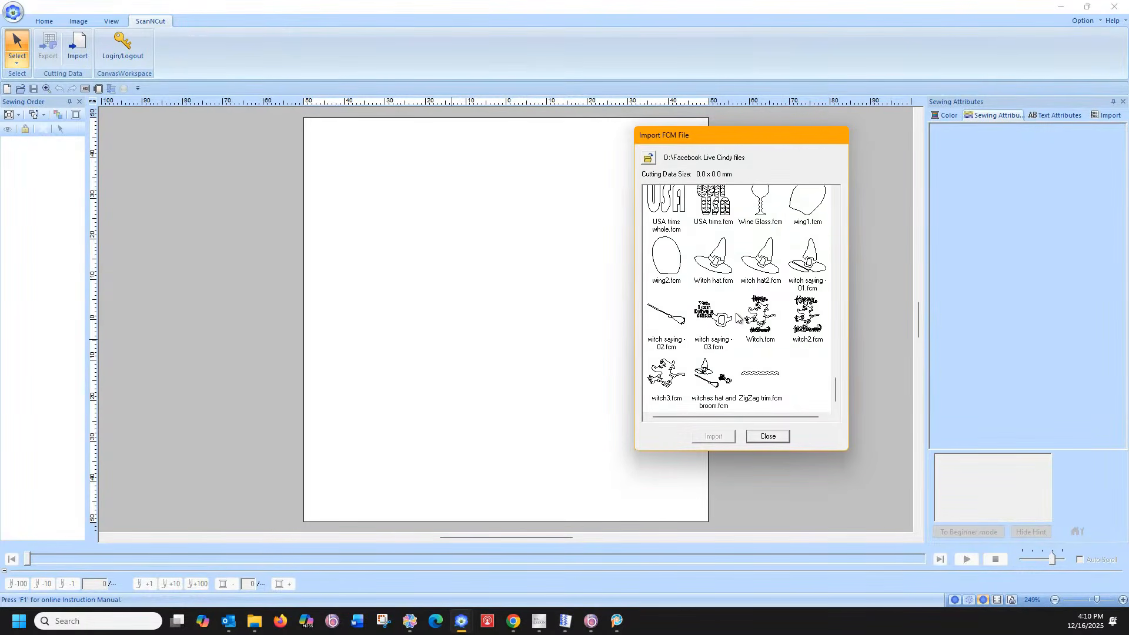
pyautogui.scroll(7, 737, 318)
pyautogui.scroll(2, 737, 318)
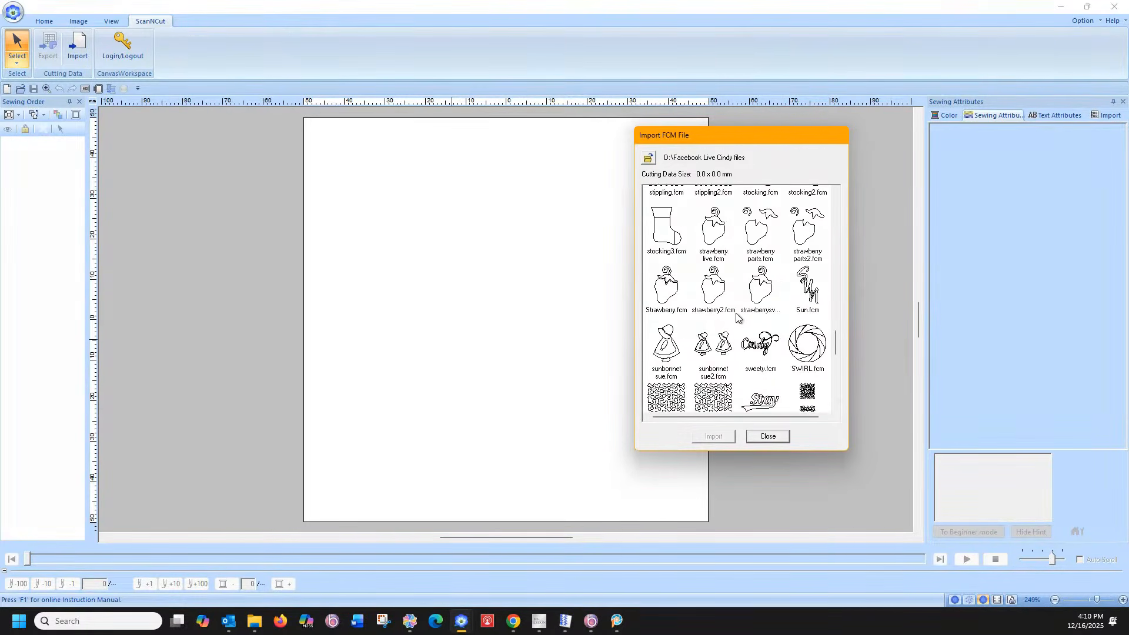
pyautogui.scroll(5, 738, 317)
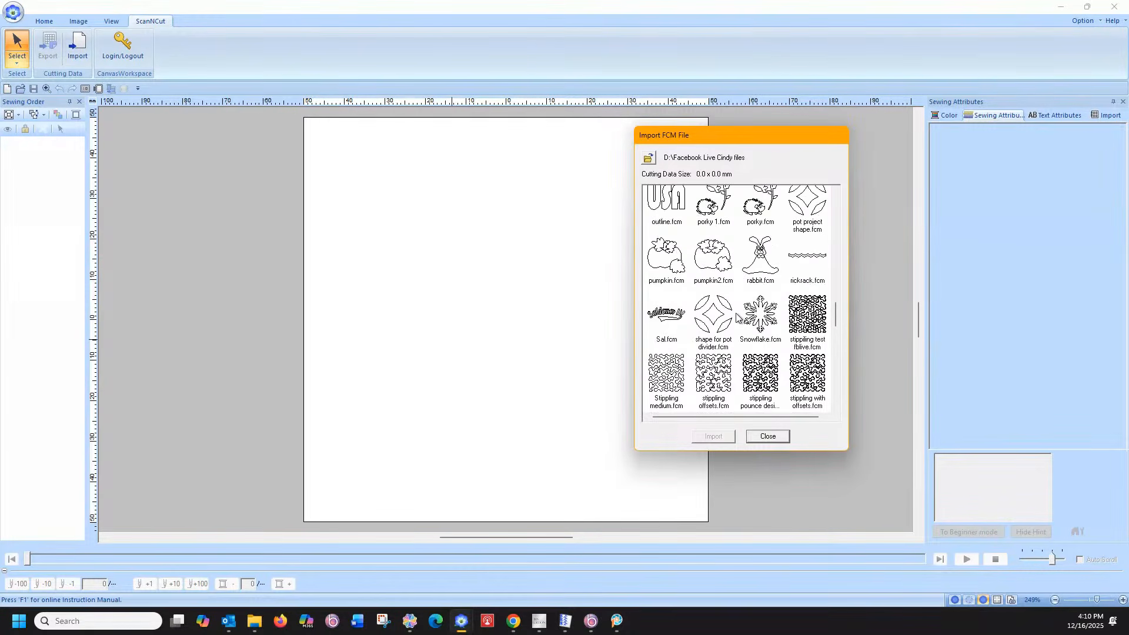
pyautogui.scroll(2, 738, 317)
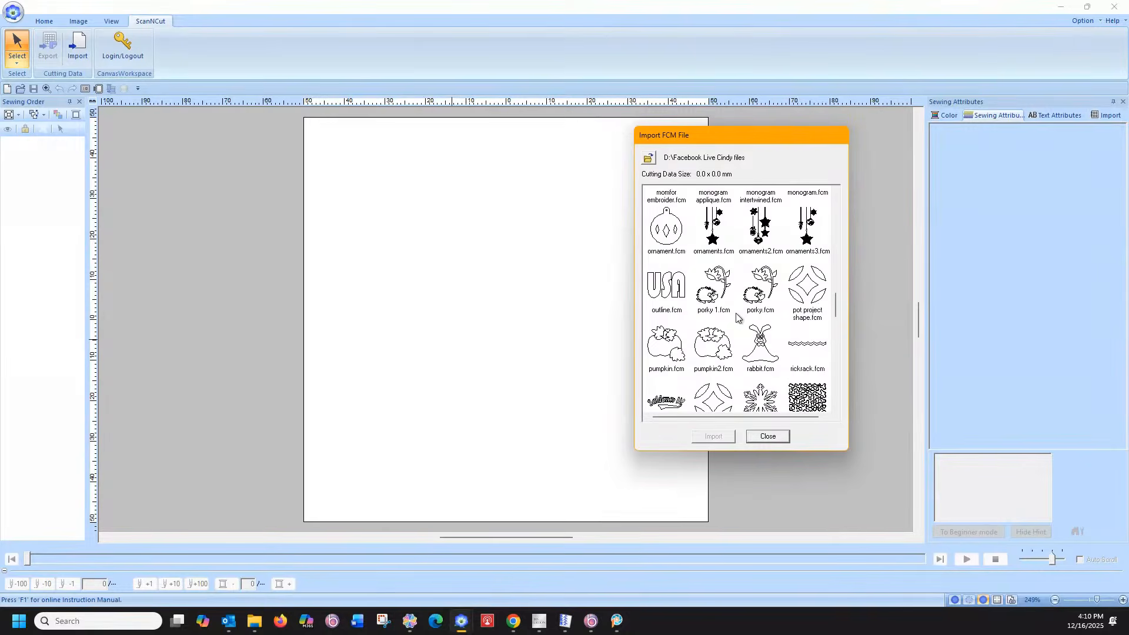
pyautogui.click(648, 157)
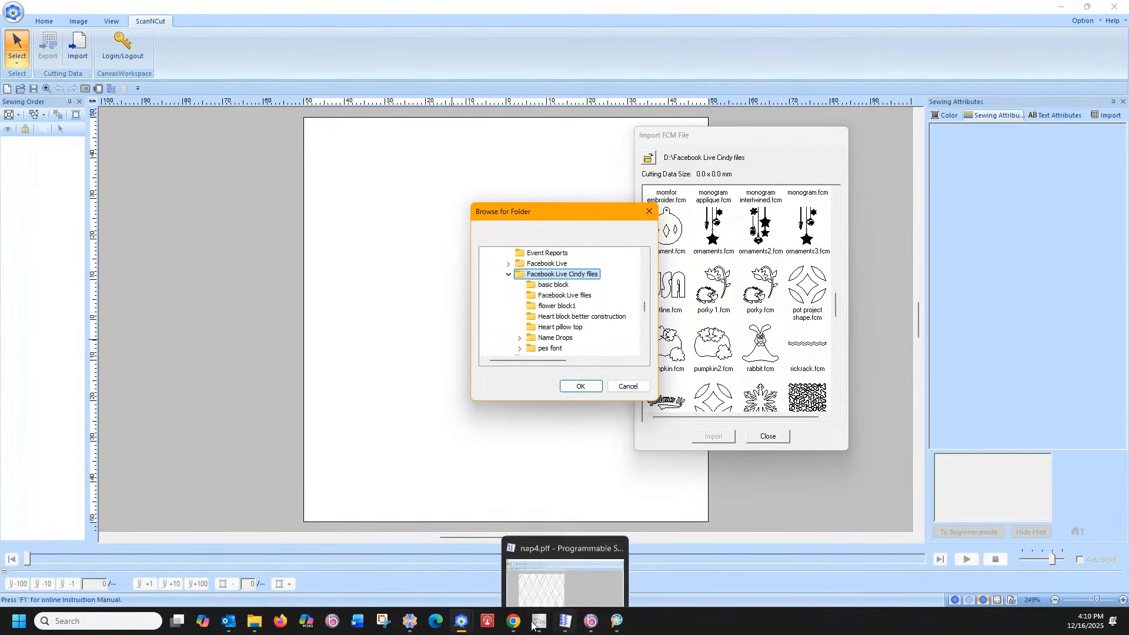
# - Switch to the reindeer1 project in CanvasWorkspace and export it as the FCM file reindeer1.fcm
pyautogui.click(410, 621)
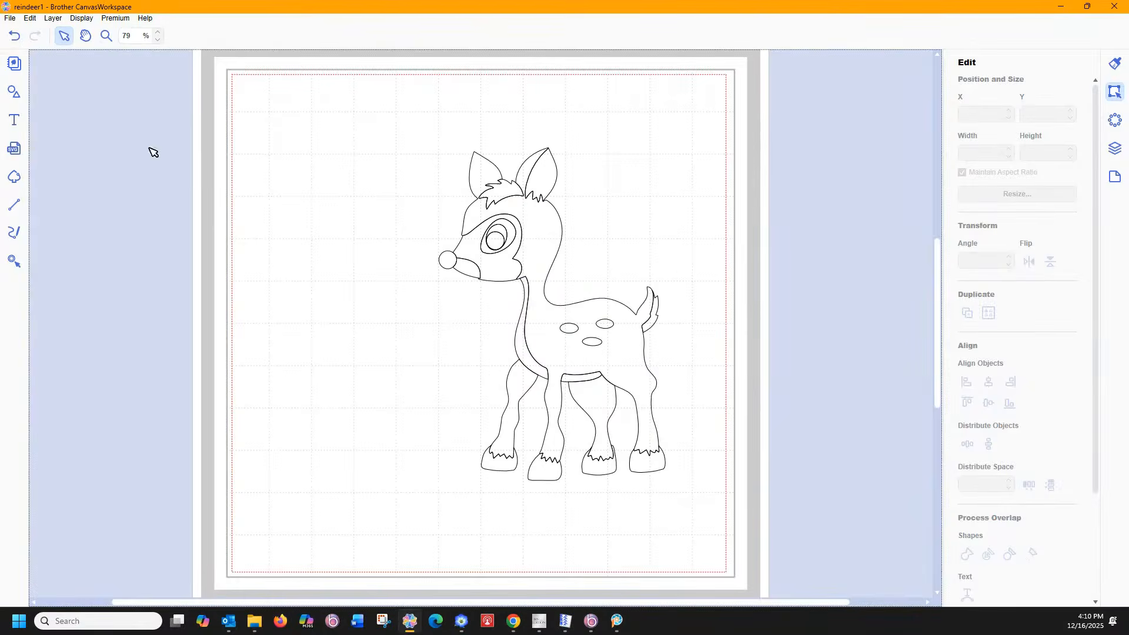
pyautogui.click(10, 18)
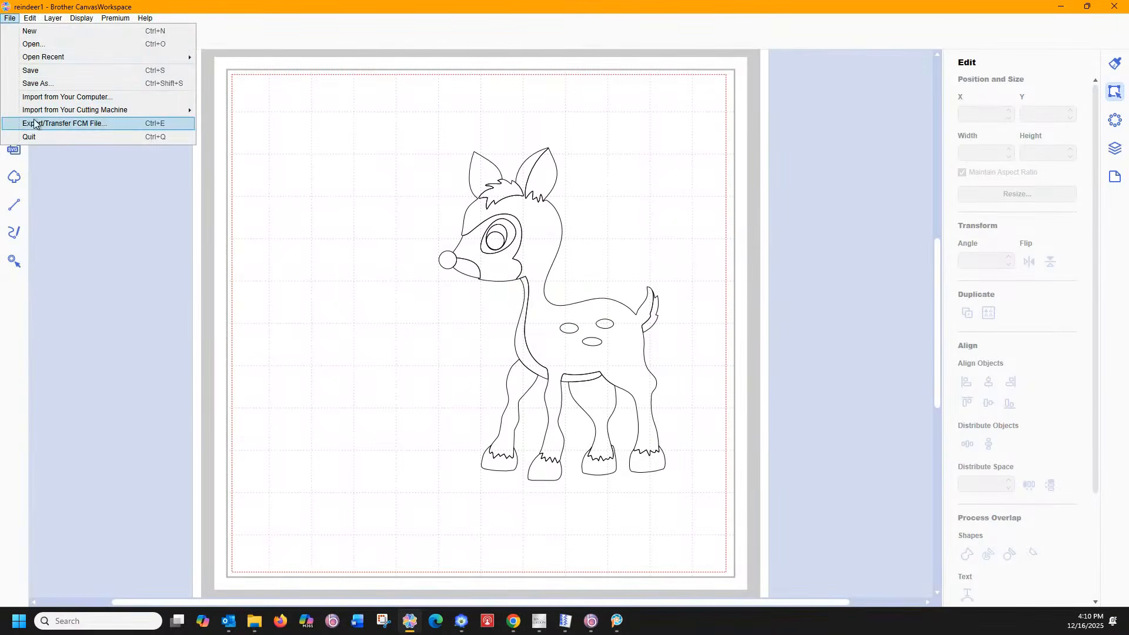
pyautogui.click(34, 125)
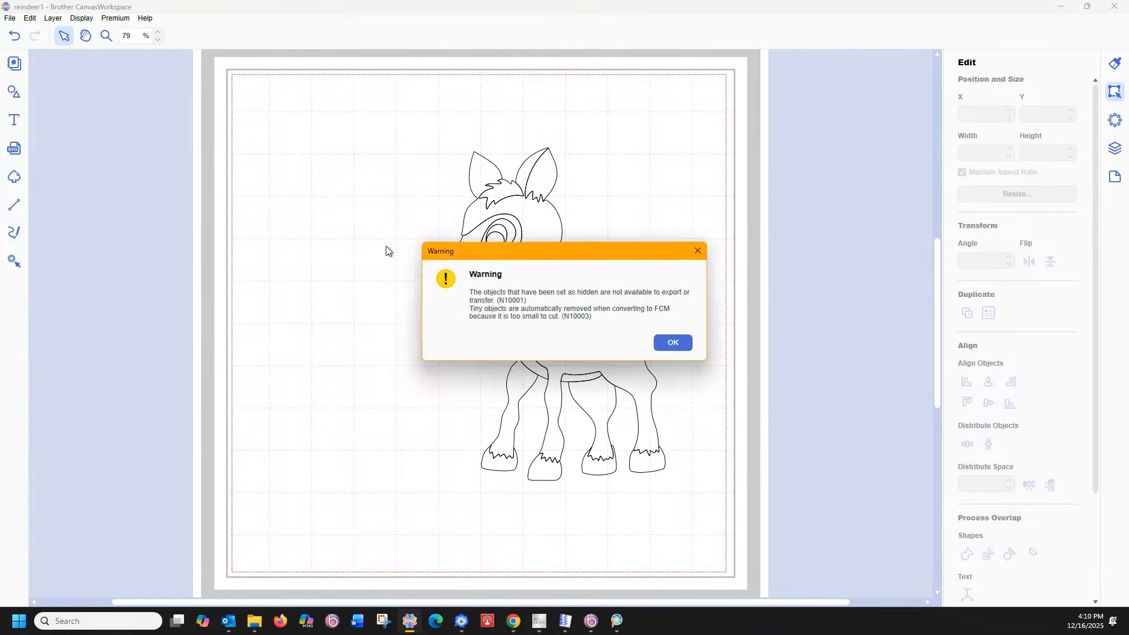
pyautogui.click(671, 343)
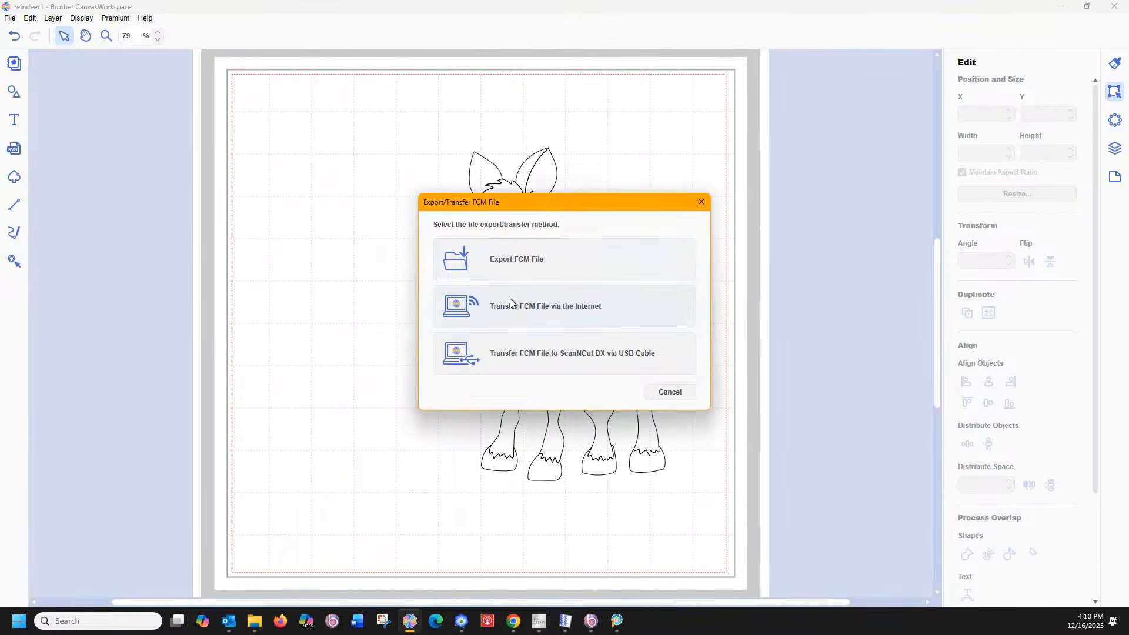
pyautogui.click(520, 266)
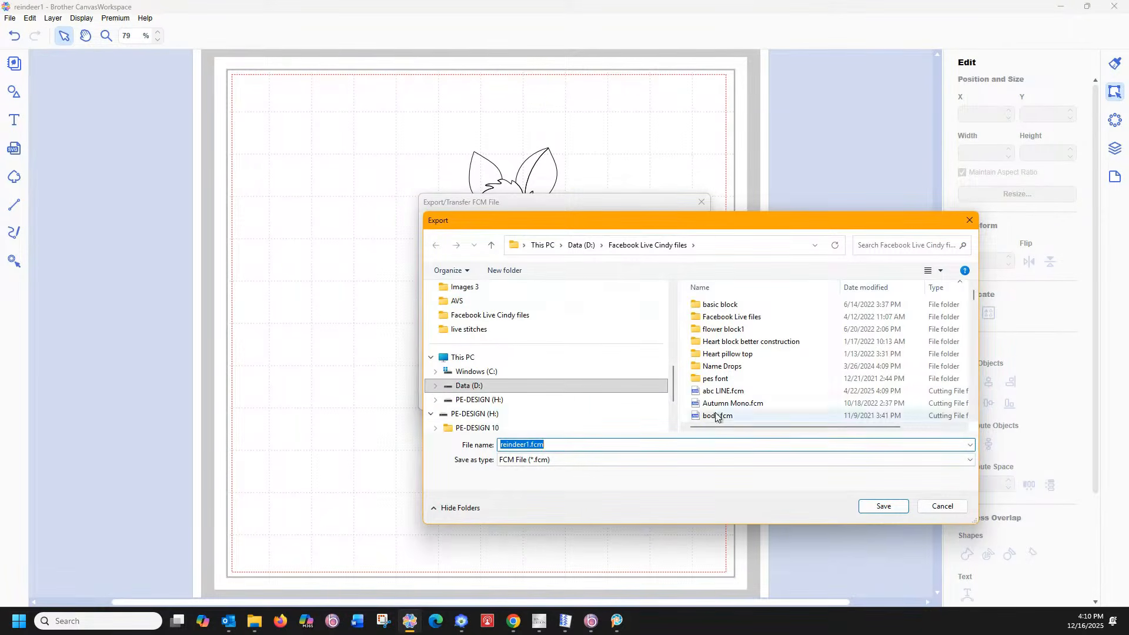
pyautogui.click(895, 508)
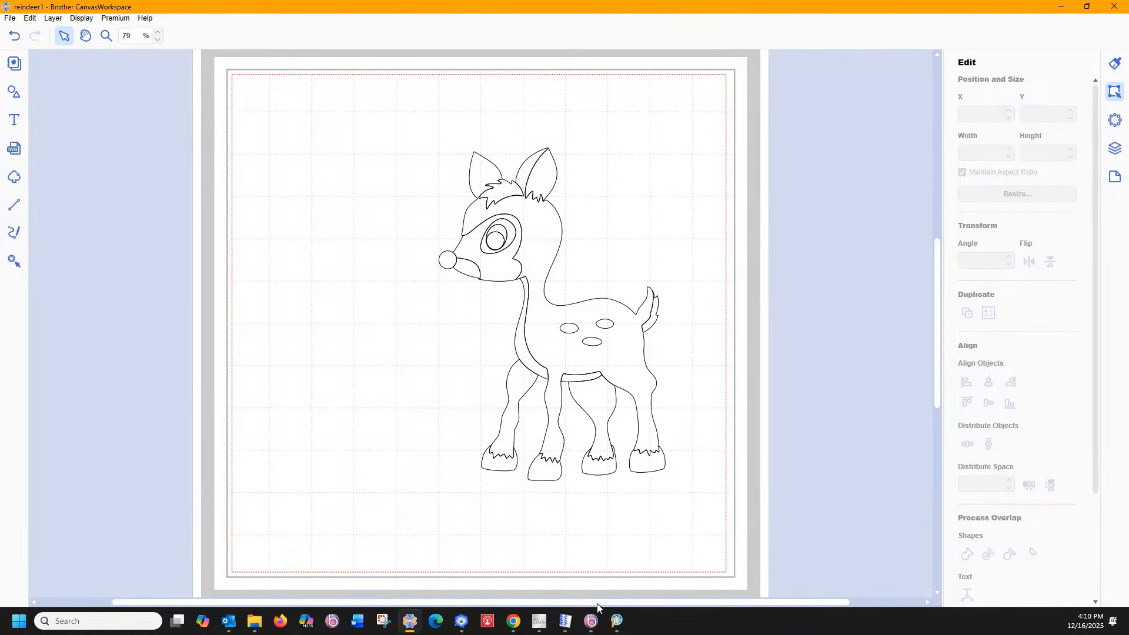
# - Switch back to the blank Layout & Editing design, reload the import folder and import reindeer1.fcm
pyautogui.moveTo(465, 623)
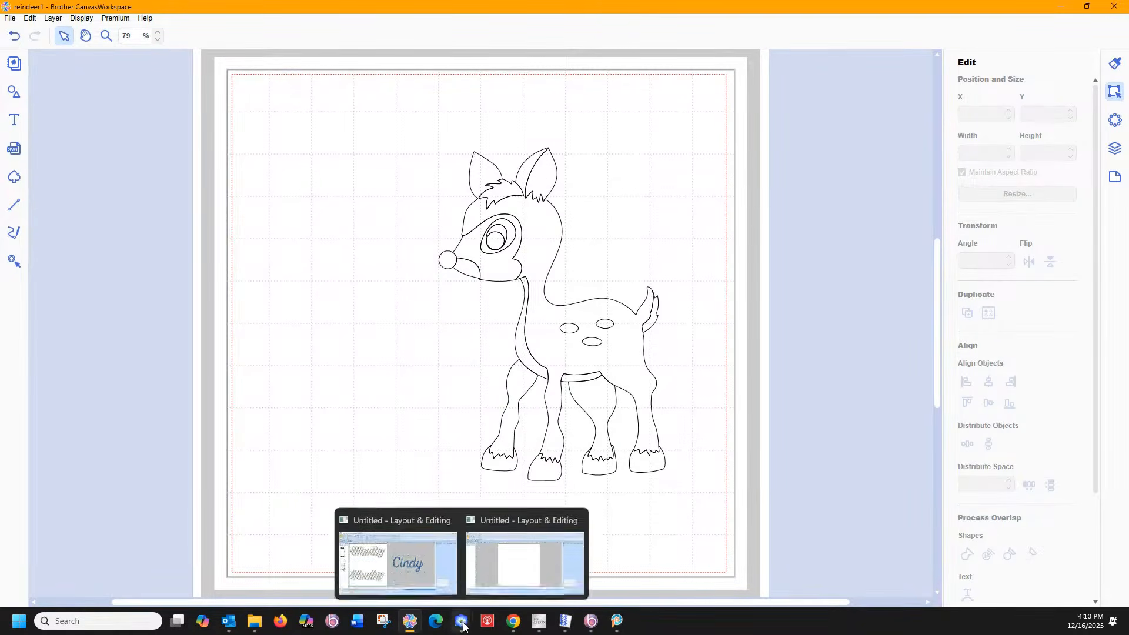
pyautogui.click(515, 585)
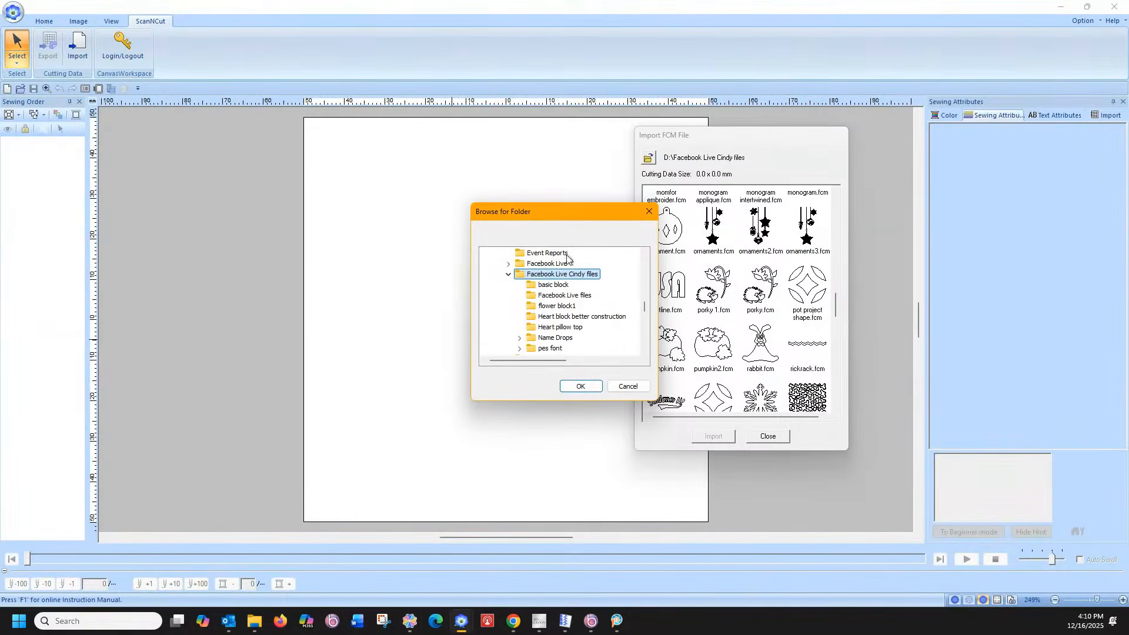
pyautogui.click(590, 391)
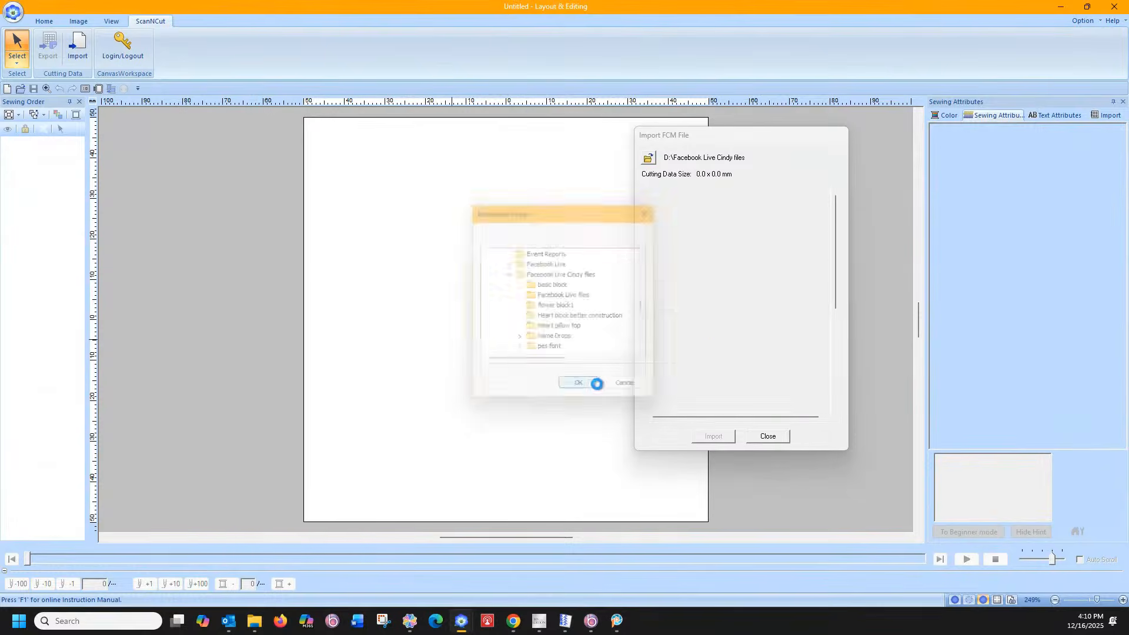
pyautogui.moveTo(838, 205); pyautogui.dragTo(838, 313)
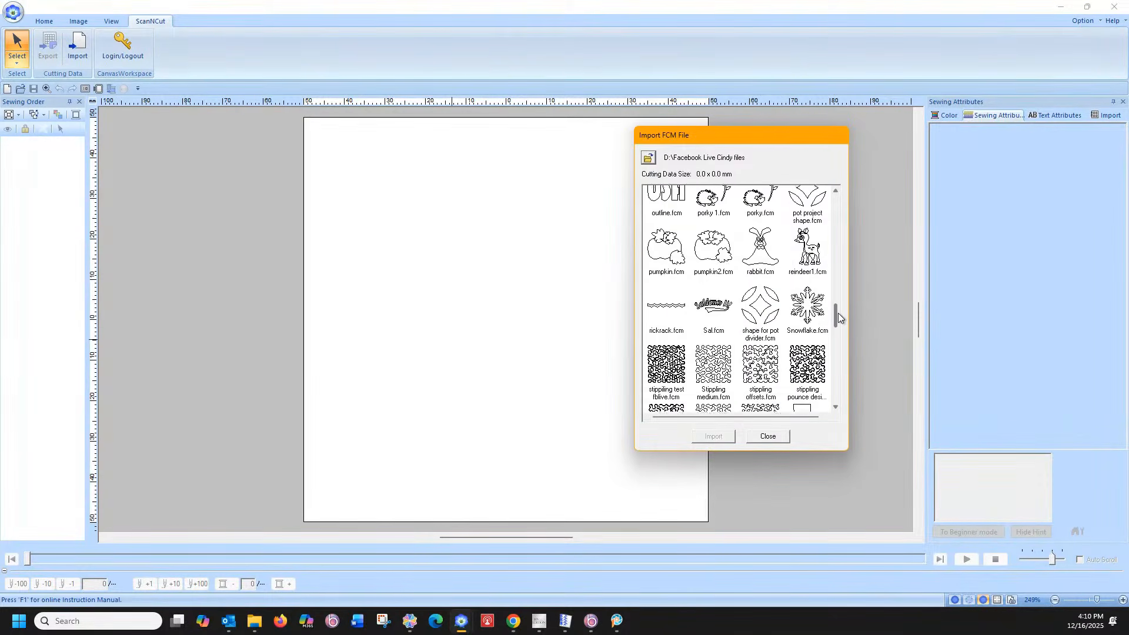
pyautogui.click(808, 250)
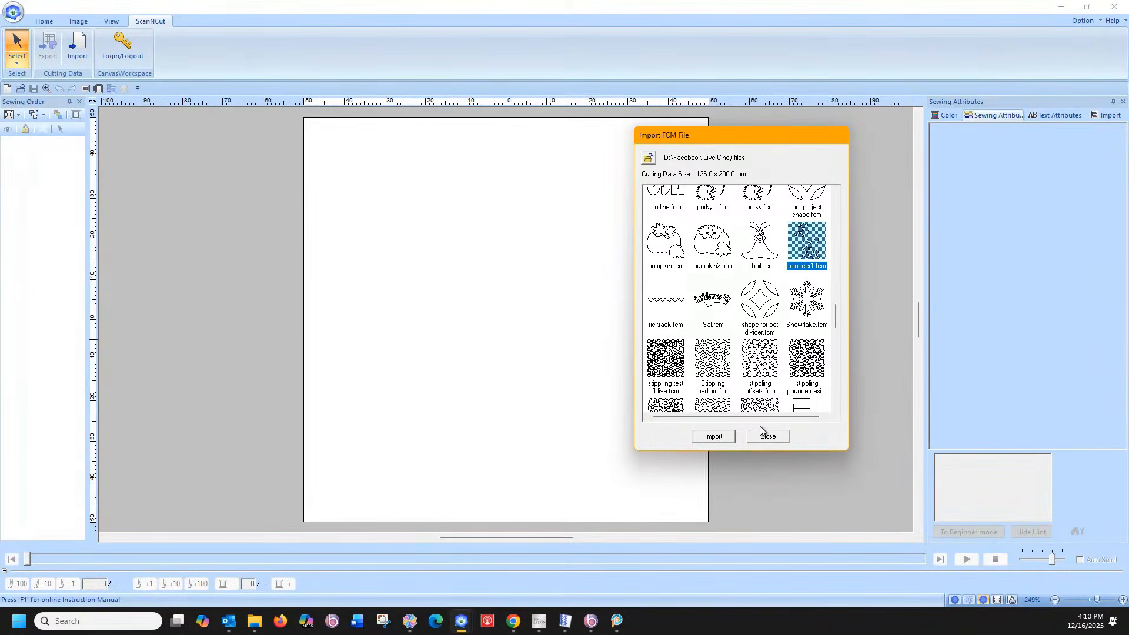
pyautogui.click(714, 437)
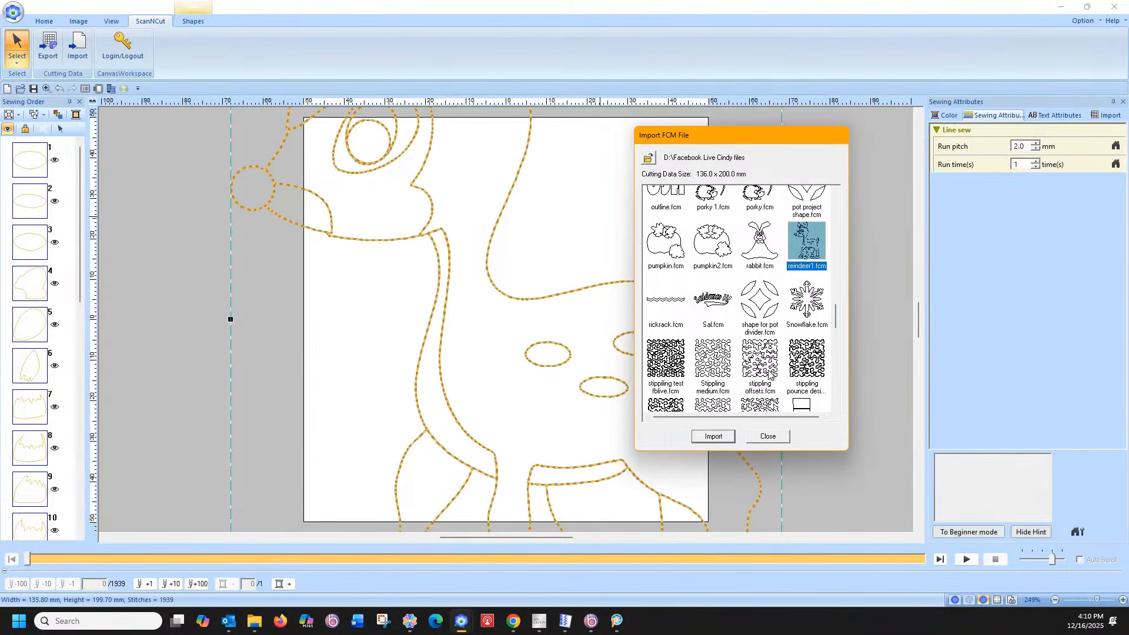
pyautogui.click(767, 438)
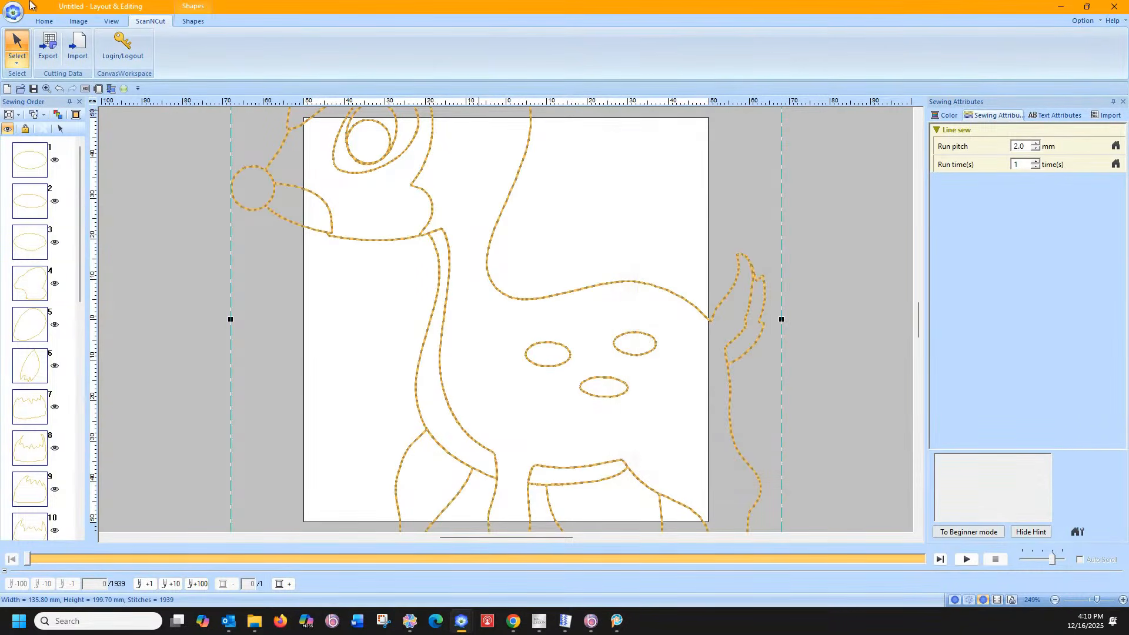
# - Set the design page's hoop size to 130 x 180 mm in the design settings
pyautogui.click(43, 22)
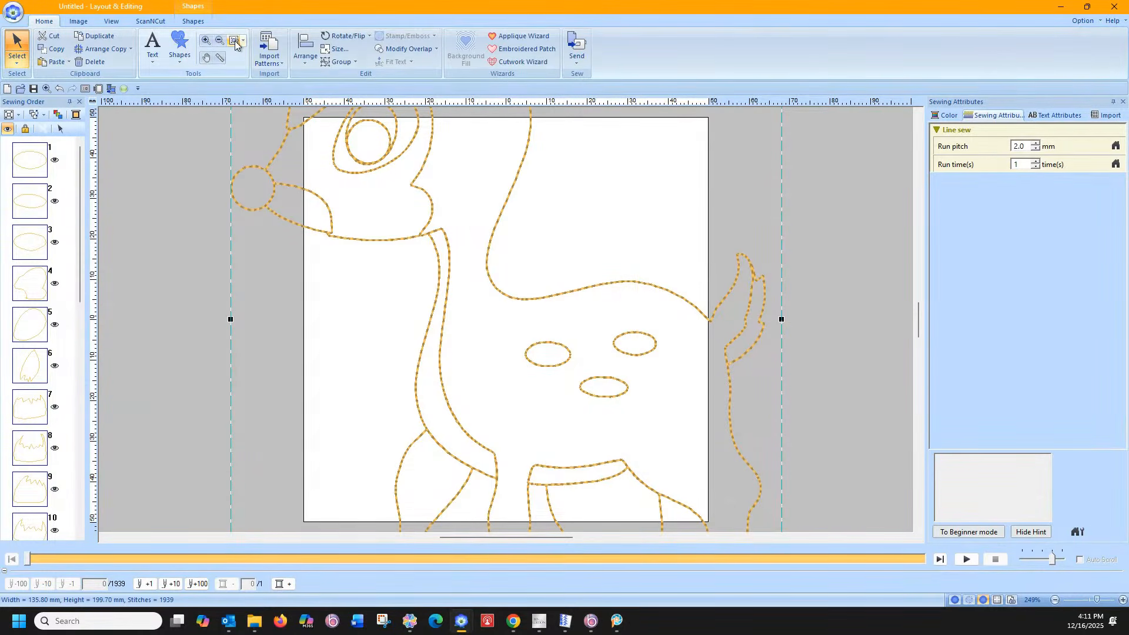
pyautogui.click(97, 89)
pyautogui.click(640, 257)
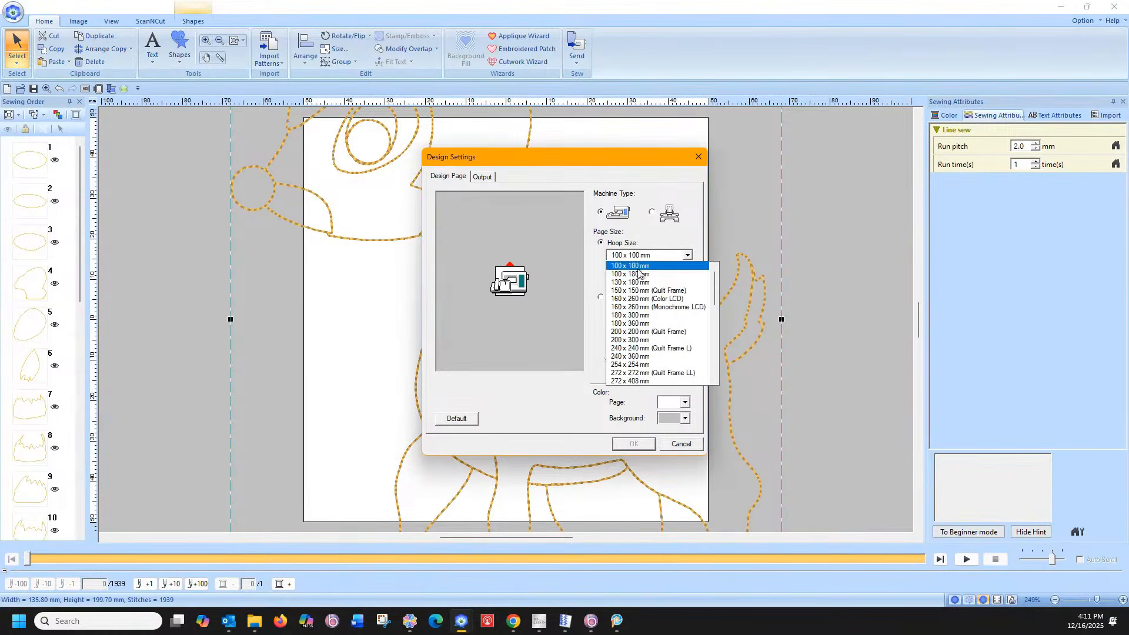
pyautogui.click(640, 274)
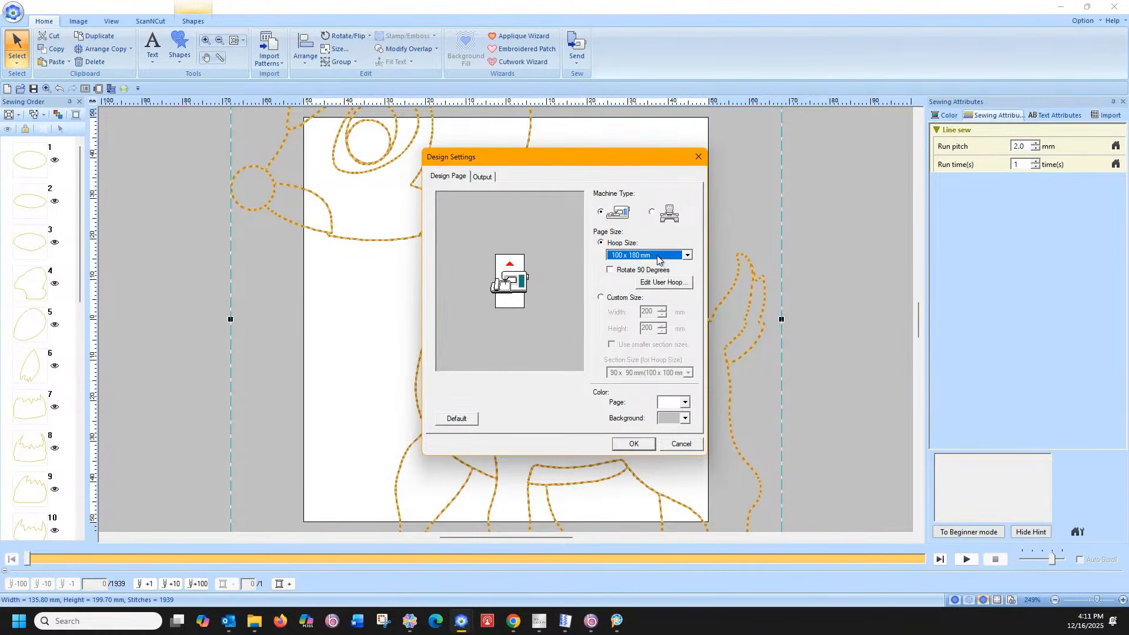
pyautogui.click(658, 260)
pyautogui.click(658, 283)
pyautogui.click(632, 445)
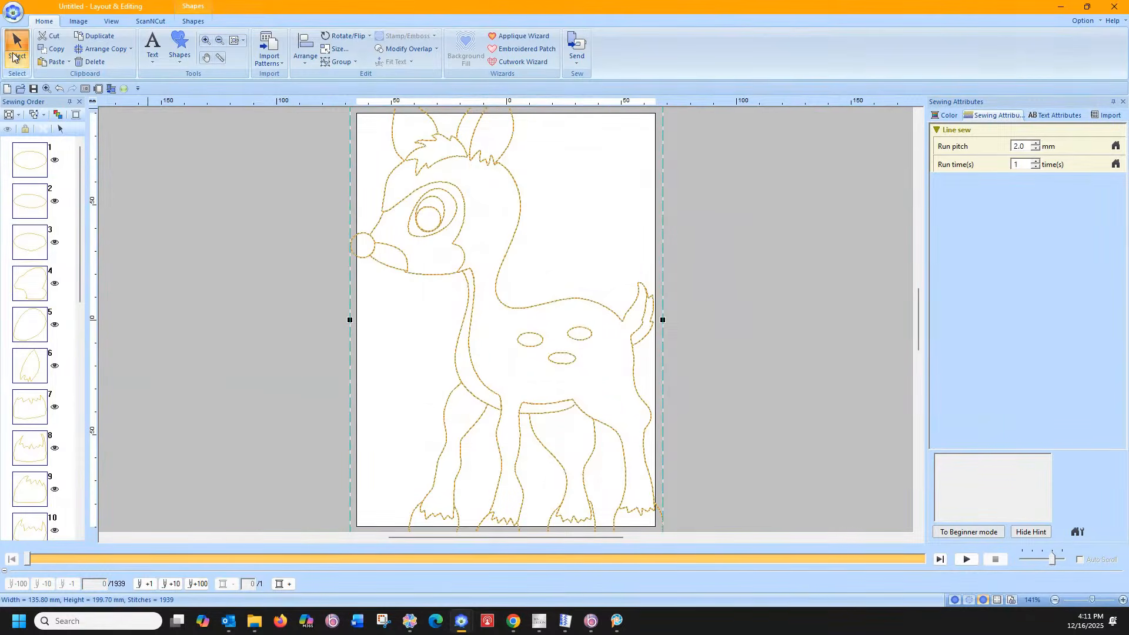
# - Scale the deer down proportionally to about 116 x 170 mm so it fits the hoop, and ungroup its pieces
pyautogui.scroll(3, 436, 218)
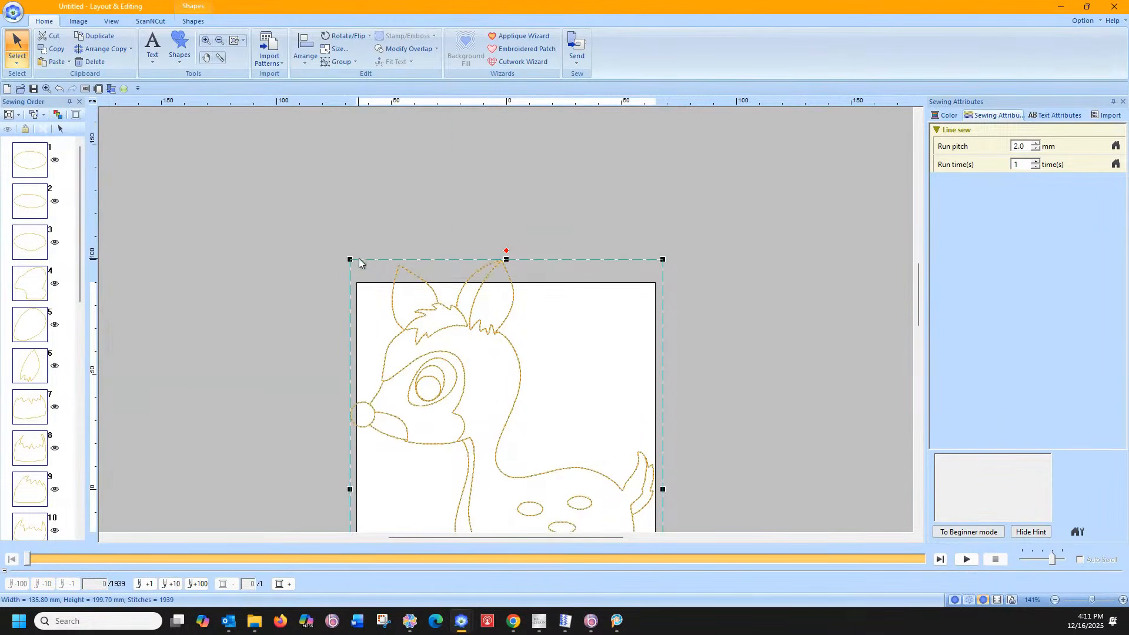
pyautogui.moveTo(347, 257); pyautogui.dragTo(372, 292)
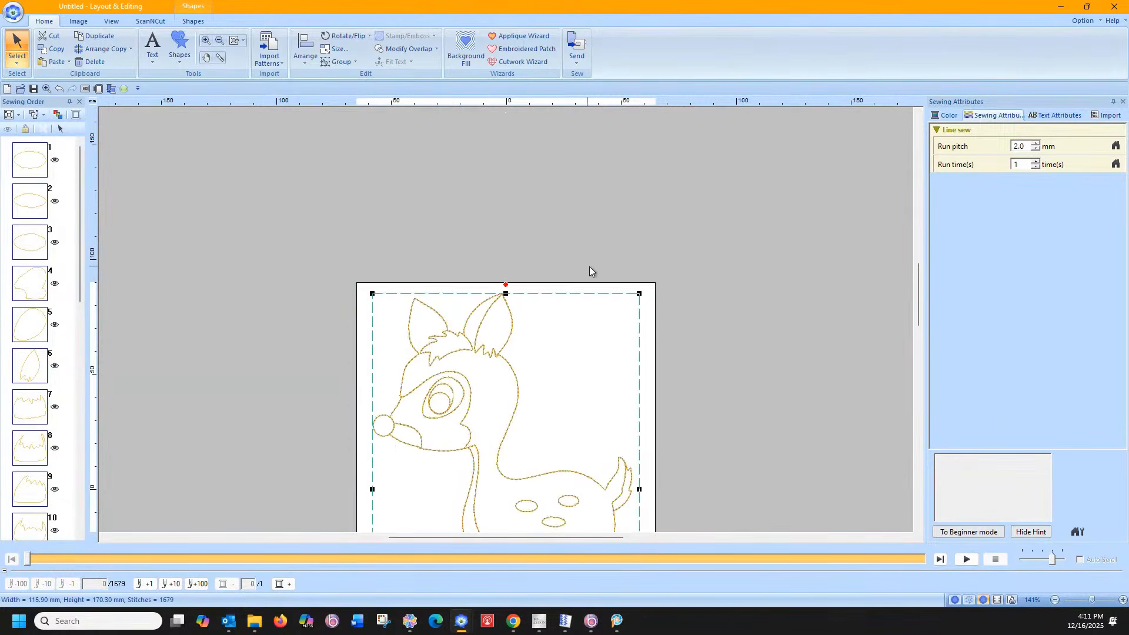
pyautogui.scroll(-3, 589, 271)
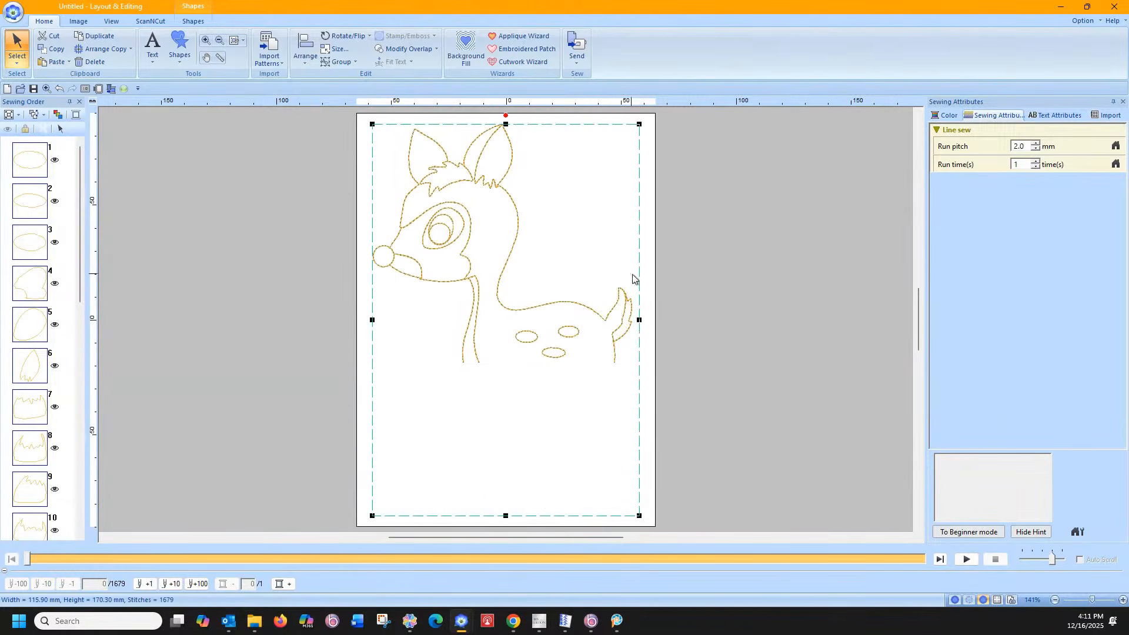
pyautogui.rightClick(536, 307)
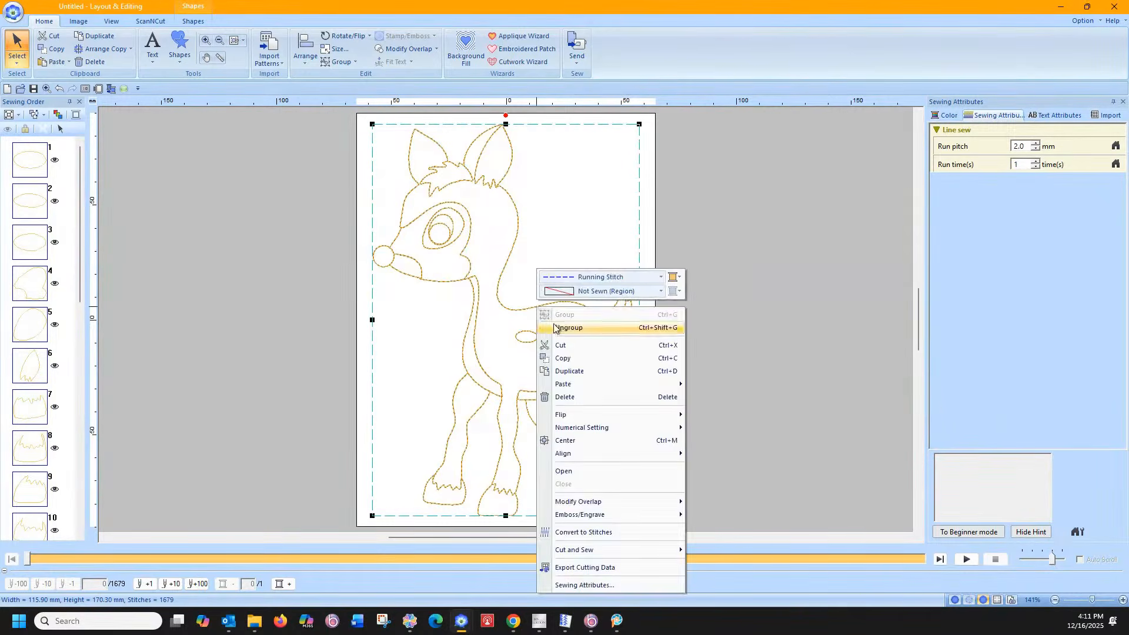
pyautogui.click(581, 322)
pyautogui.click(701, 277)
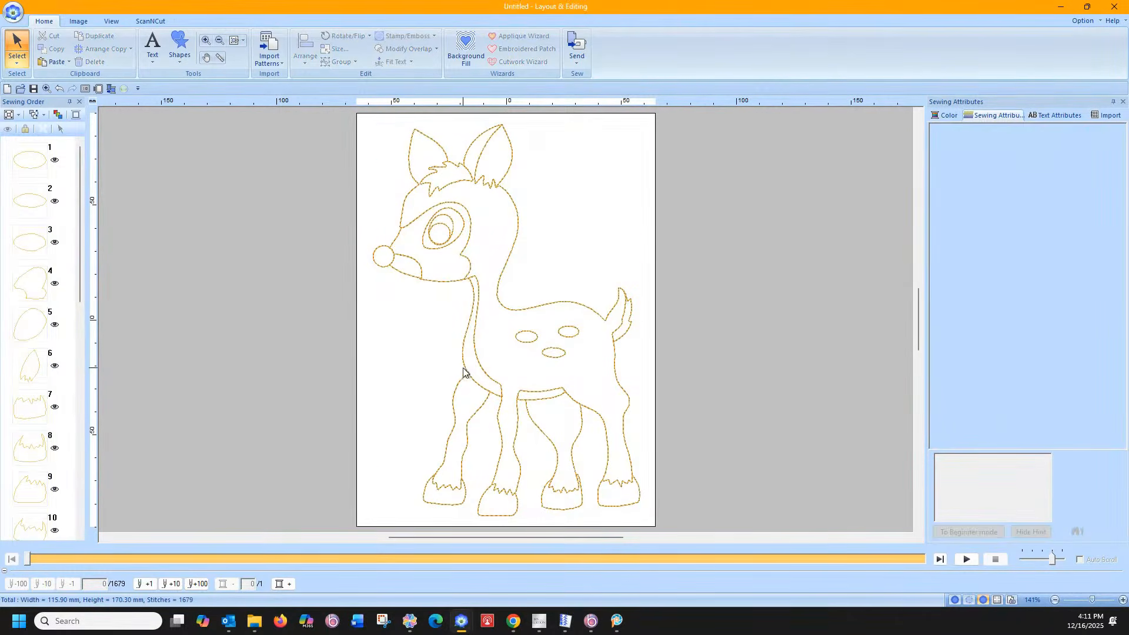
# - Give the three oval spots on the deer's back a Fill Stitch interior in yellow
pyautogui.click(33, 169)
pyautogui.keyDown('shift'); pyautogui.click(30, 245); pyautogui.keyUp('shift')
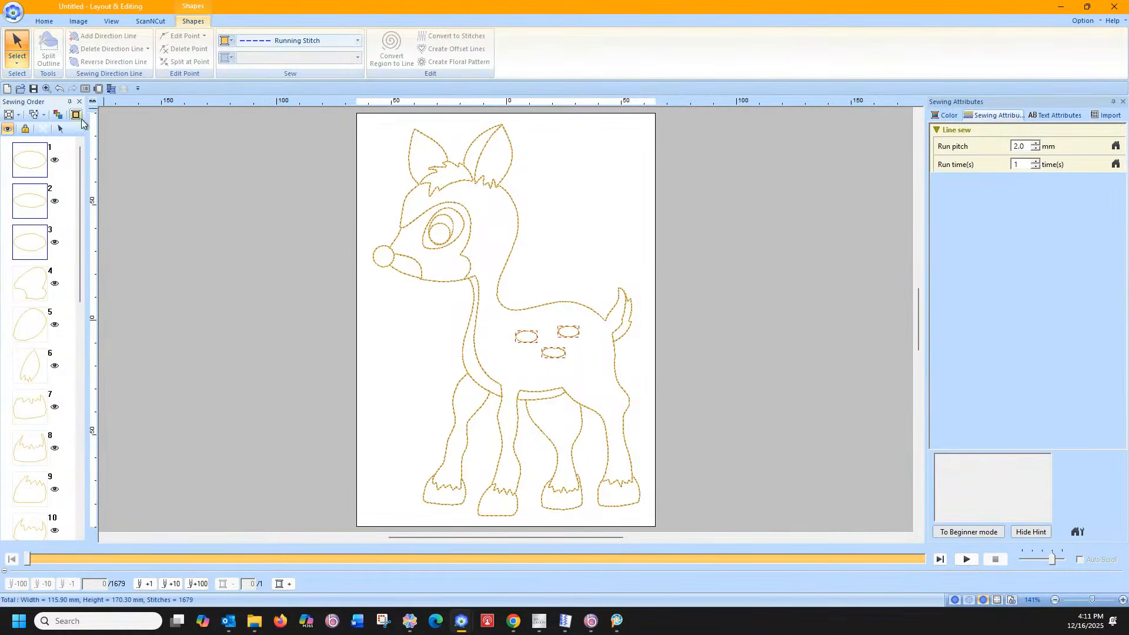
pyautogui.click(301, 61)
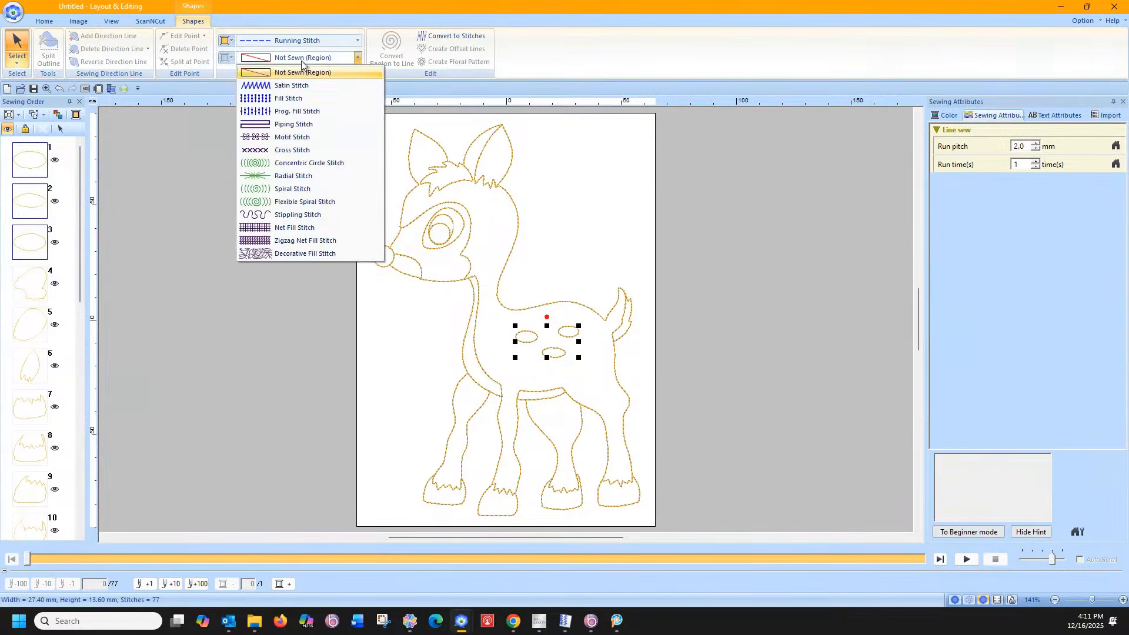
pyautogui.click(288, 98)
pyautogui.click(226, 58)
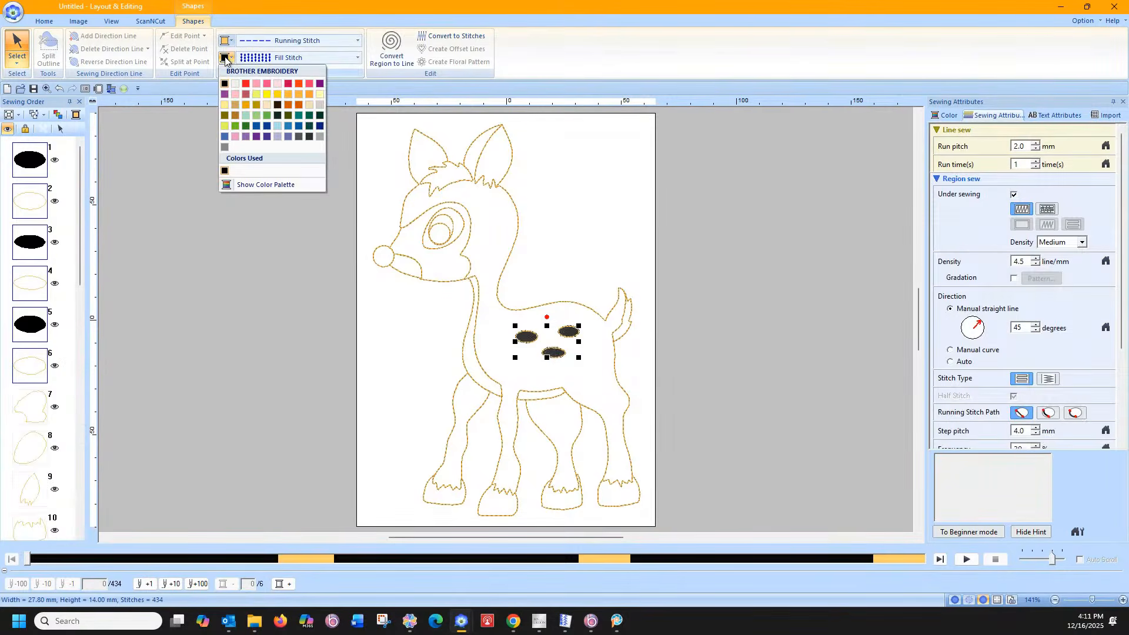
pyautogui.click(269, 93)
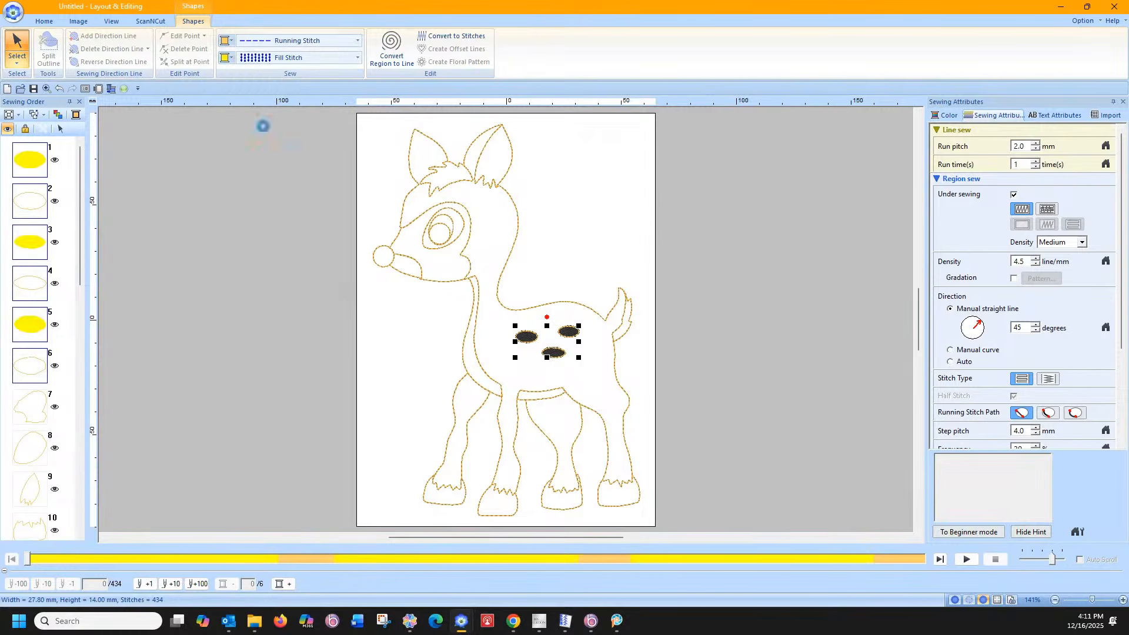
pyautogui.click(260, 166)
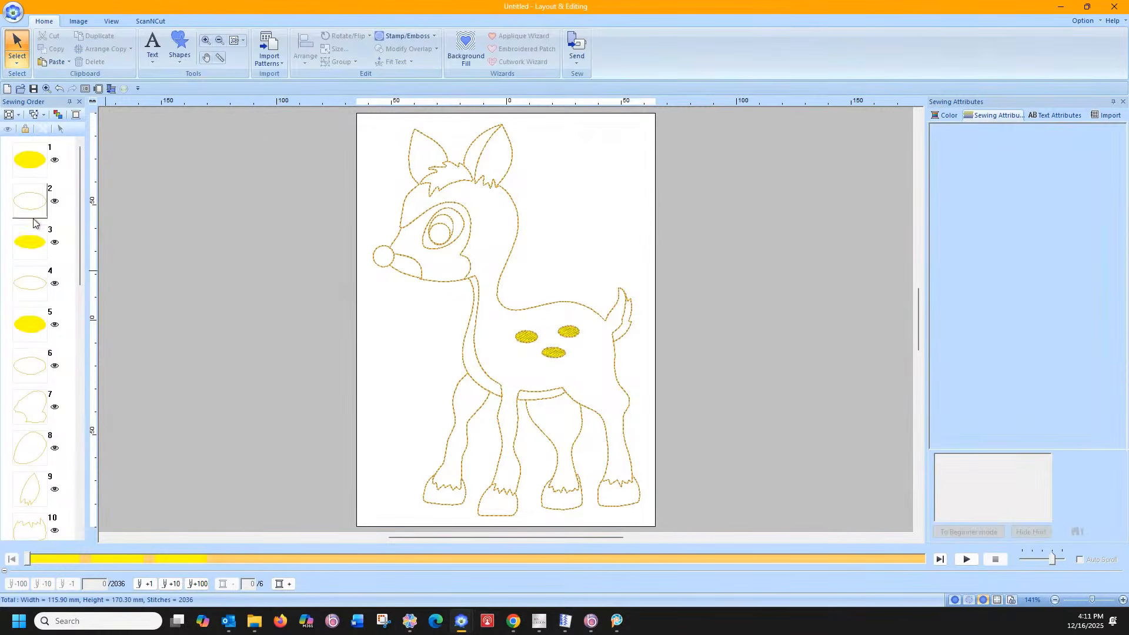
# - Set the outlines of the three back spots to yellow from the BROTHER EMBROIDERY thread chart
pyautogui.click(30, 160)
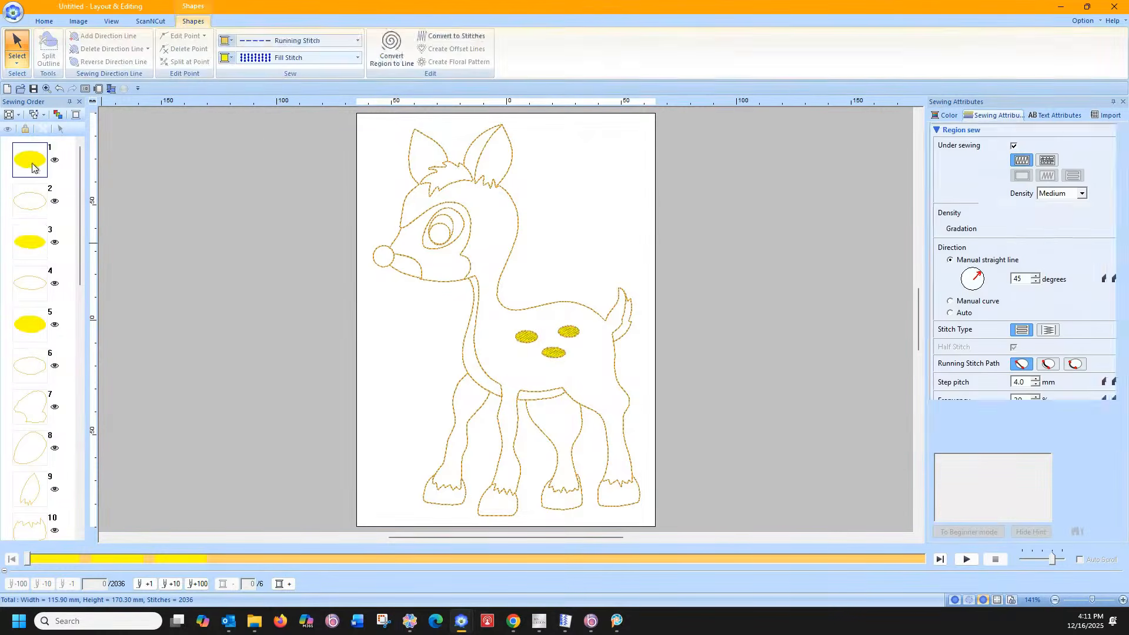
pyautogui.keyDown('ctrl'); pyautogui.click(30, 243); pyautogui.keyUp('ctrl')
pyautogui.keyDown('ctrl'); pyautogui.click(29, 325); pyautogui.keyUp('ctrl')
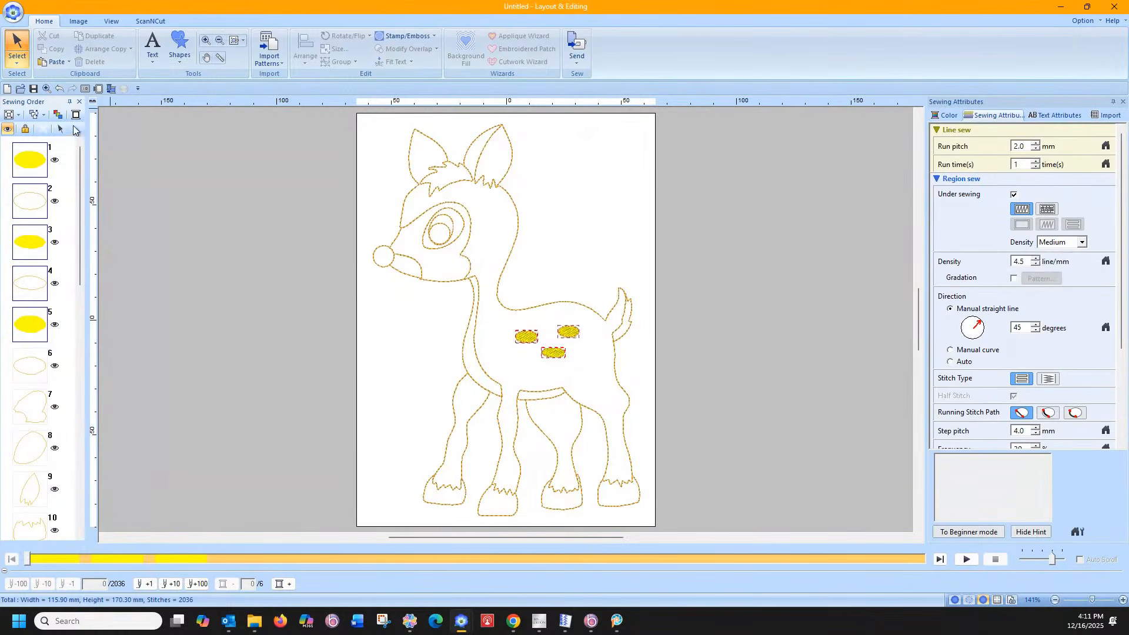
pyautogui.click(60, 129)
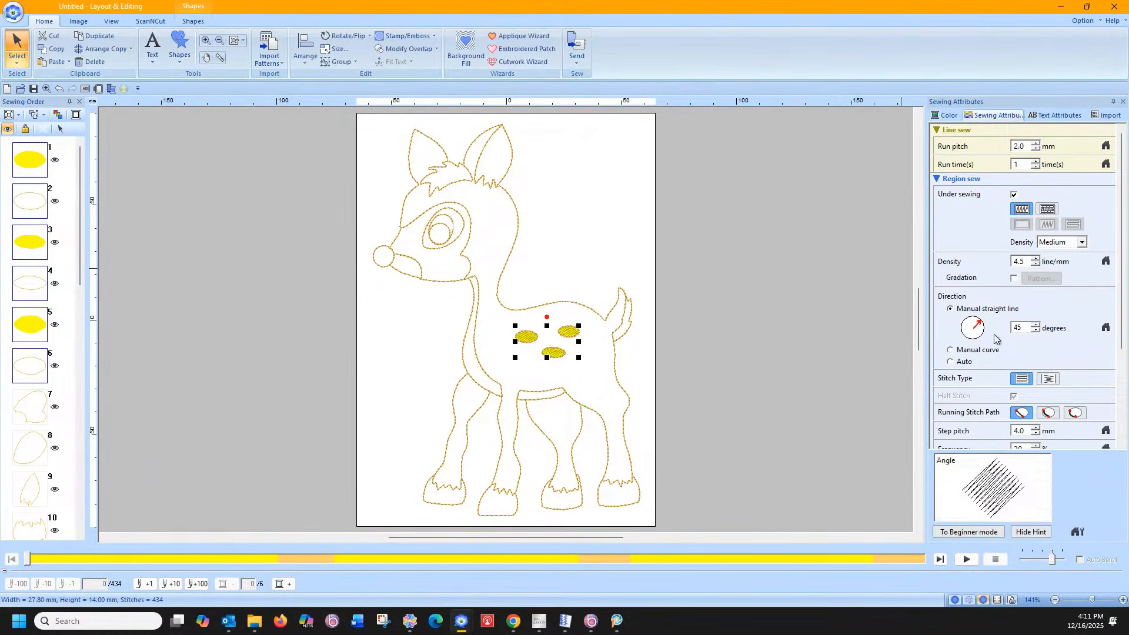
pyautogui.click(948, 116)
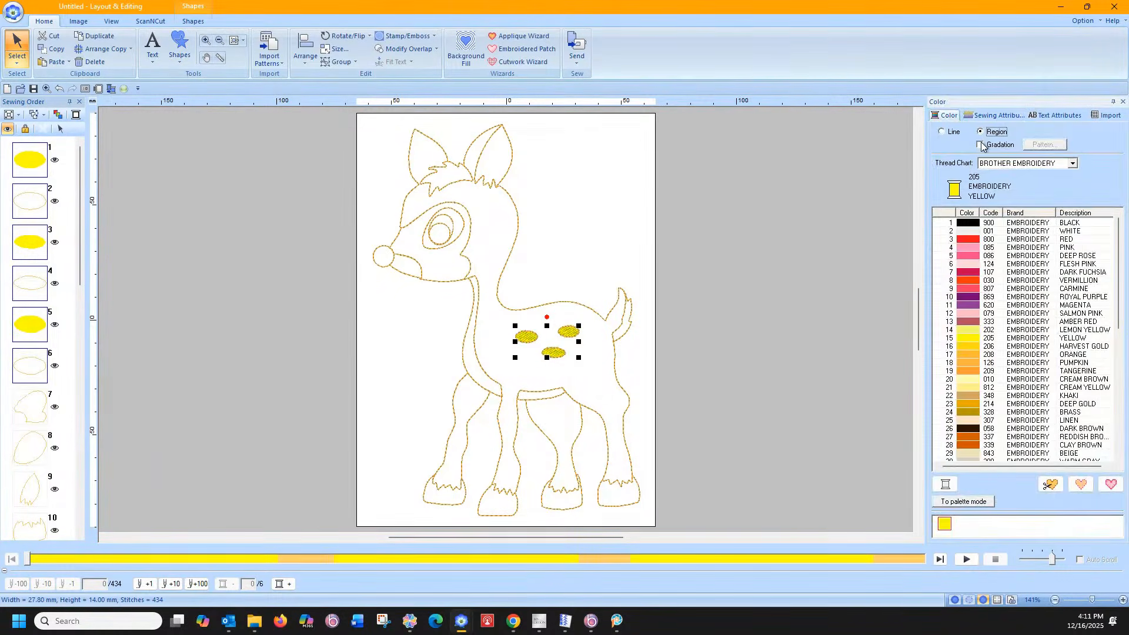
pyautogui.click(943, 132)
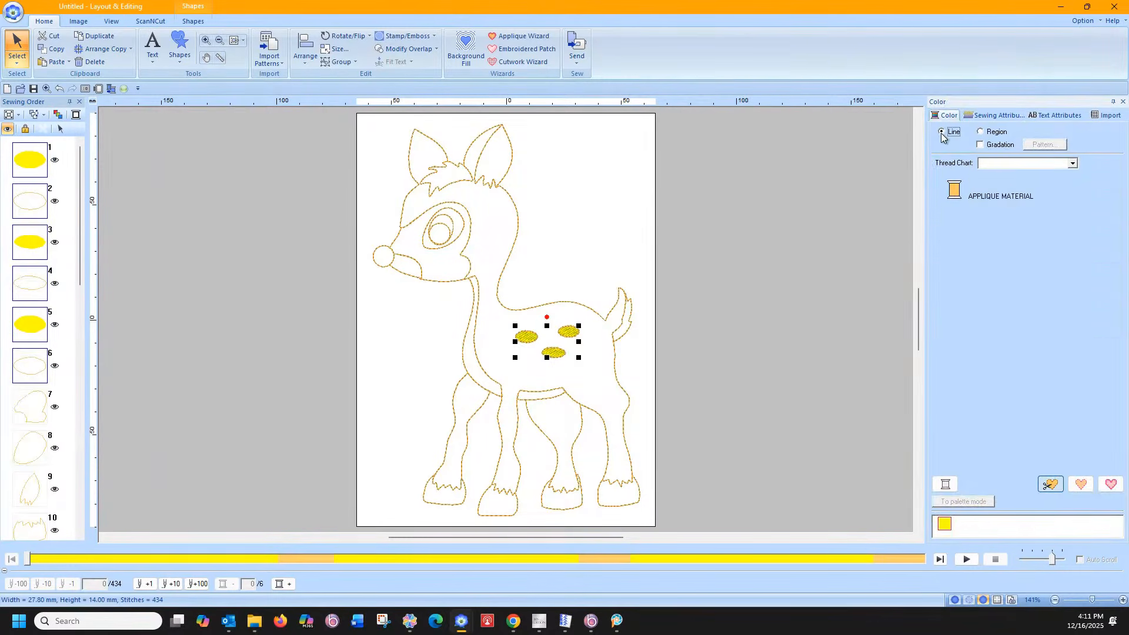
pyautogui.click(1074, 163)
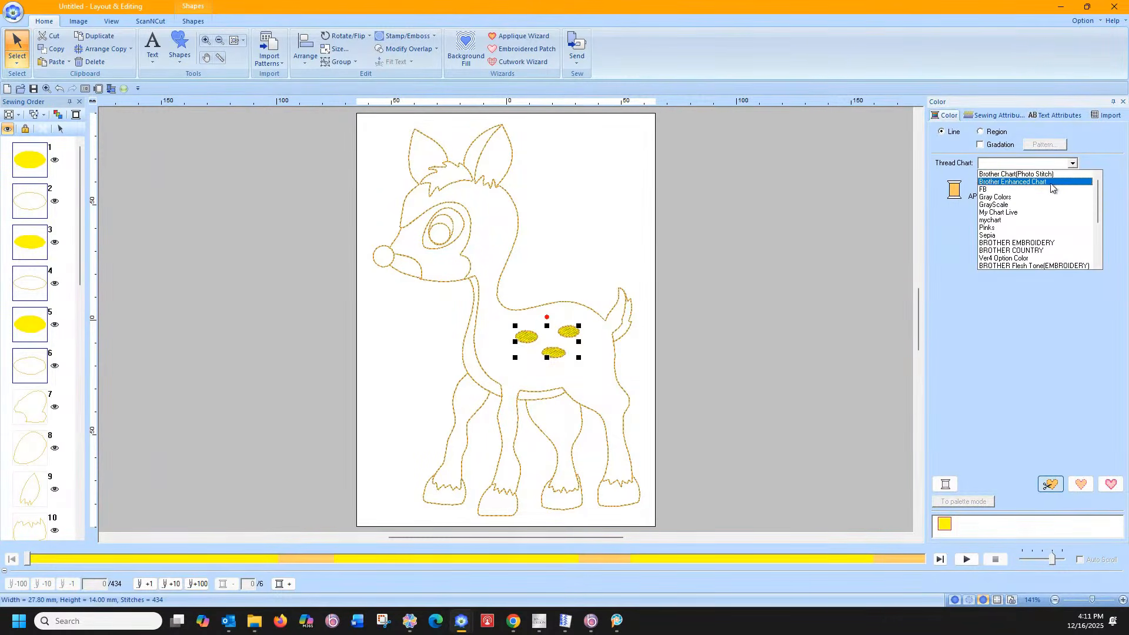
pyautogui.click(1050, 243)
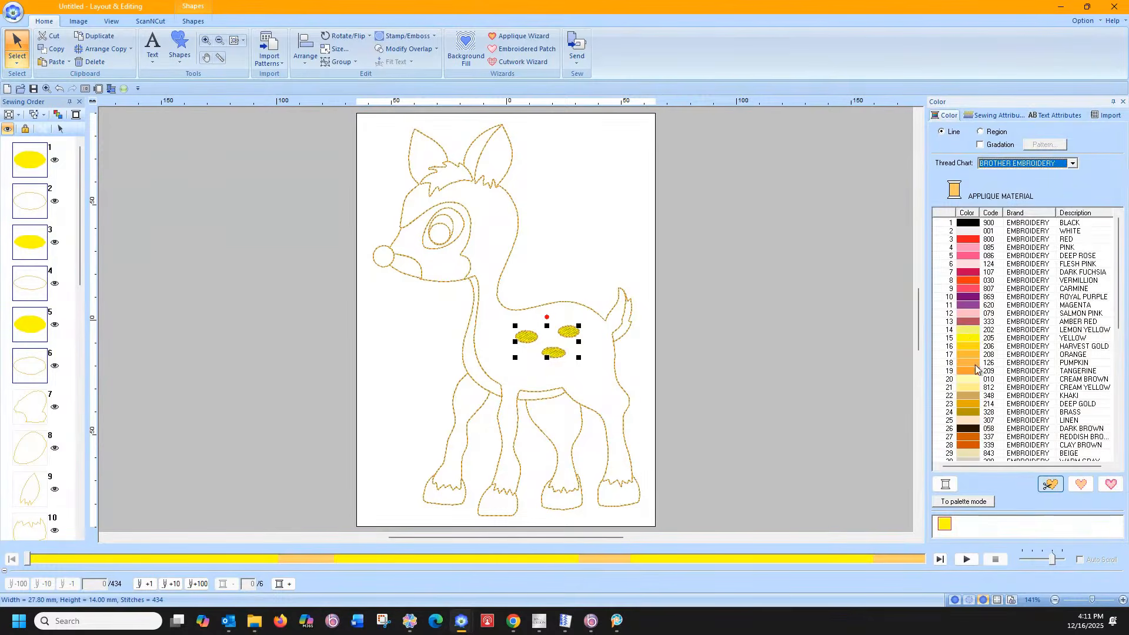
pyautogui.click(947, 525)
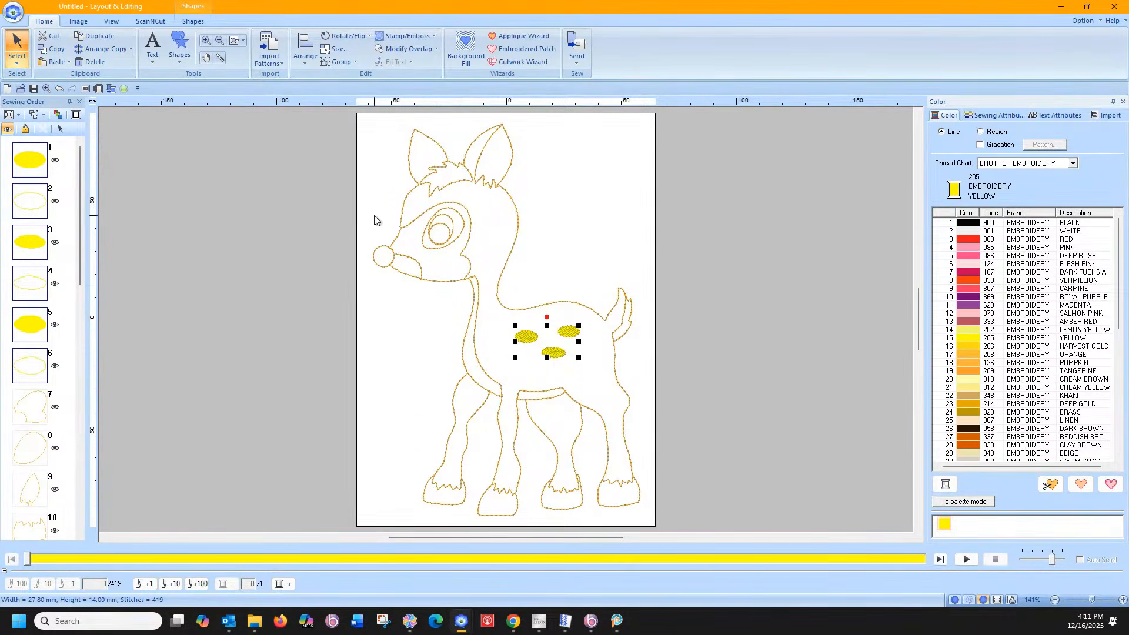
# - Give the deer's face patch a khaki outline and a Fill Stitch interior in the same khaki
pyautogui.click(37, 416)
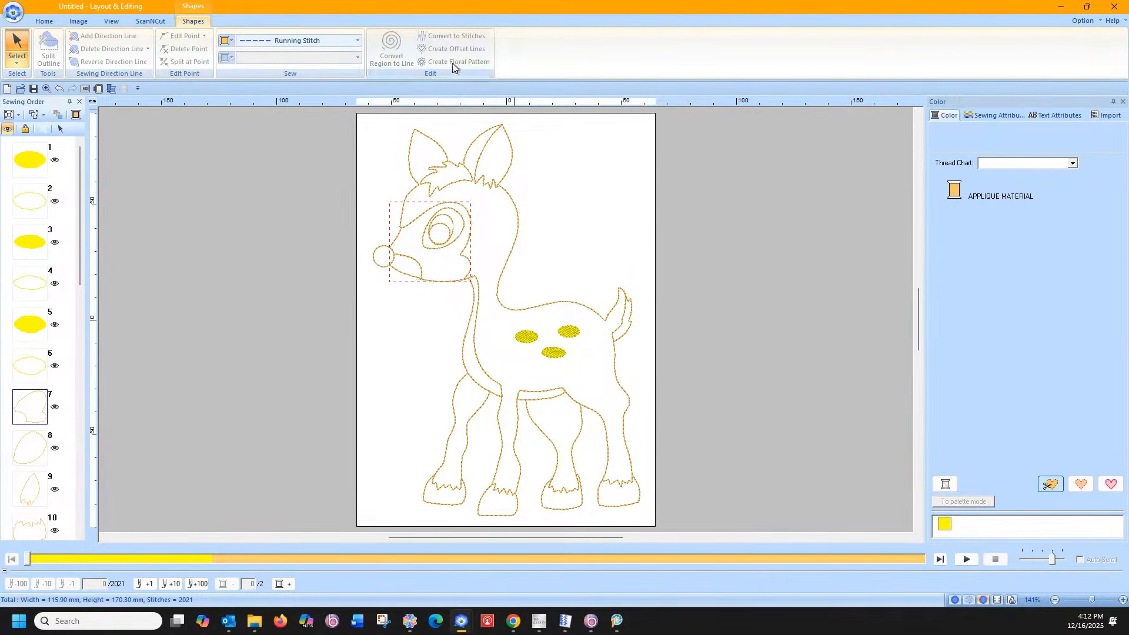
pyautogui.click(231, 40)
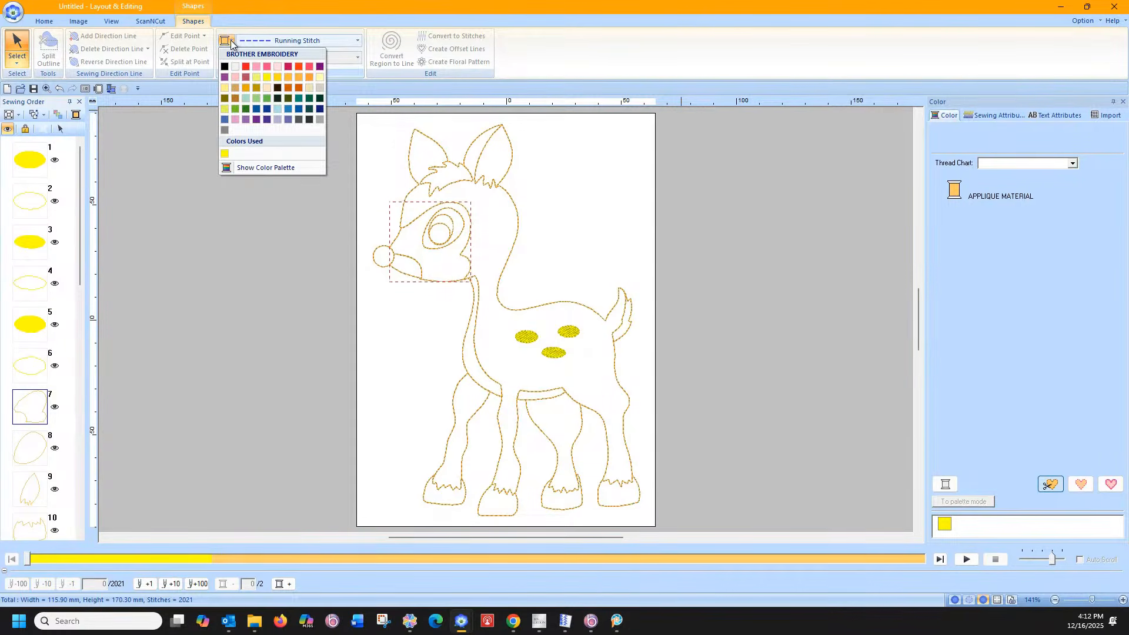
pyautogui.click(235, 87)
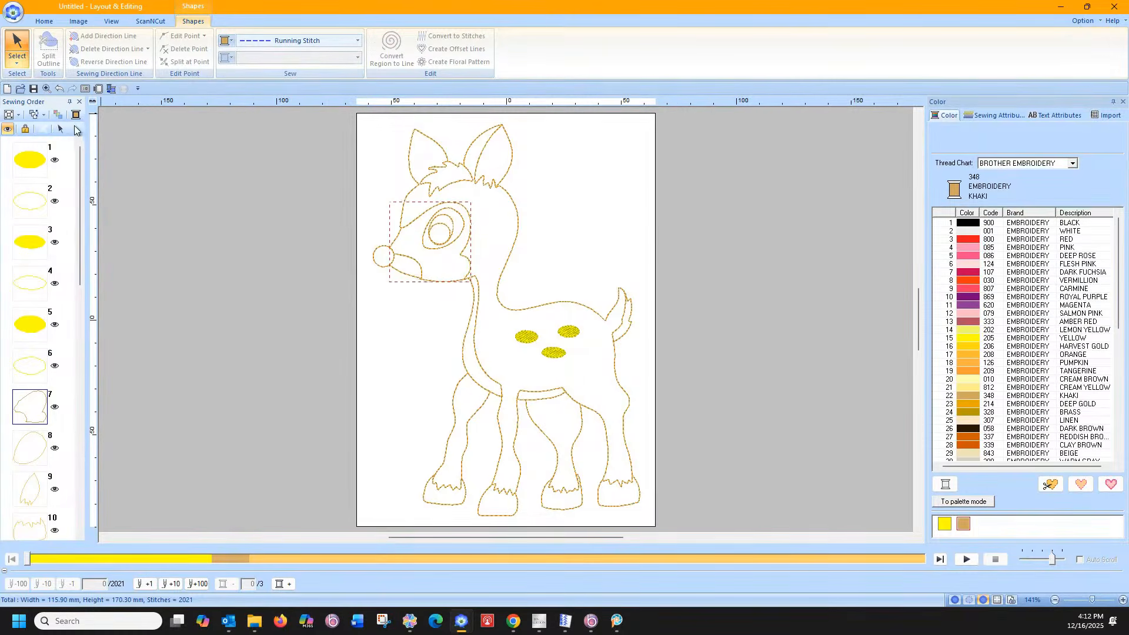
pyautogui.click(270, 60)
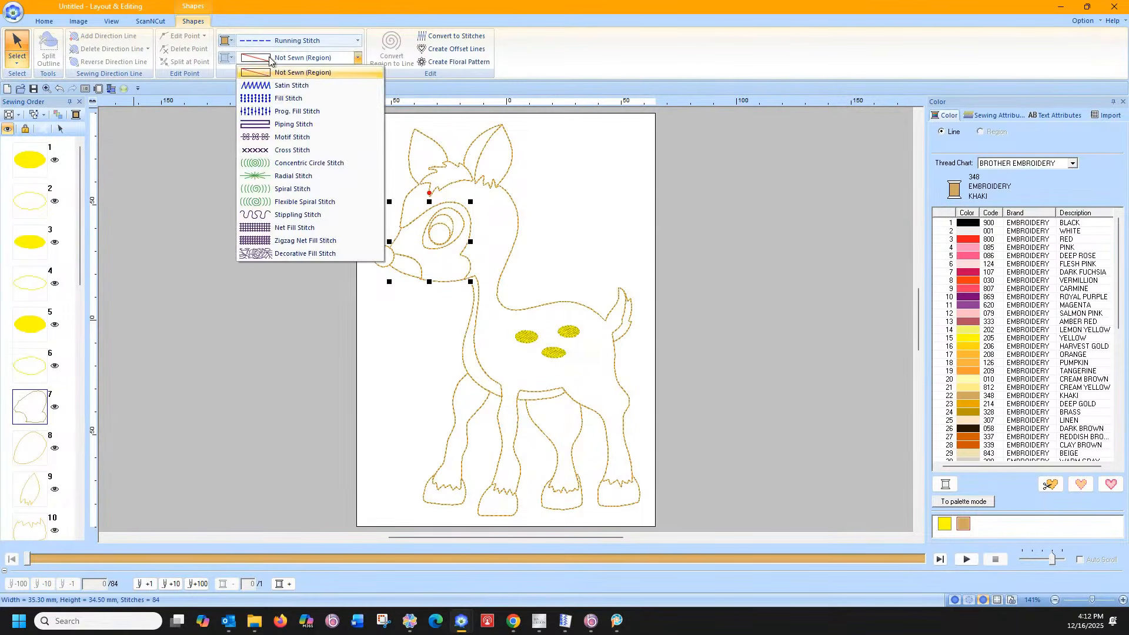
pyautogui.click(277, 98)
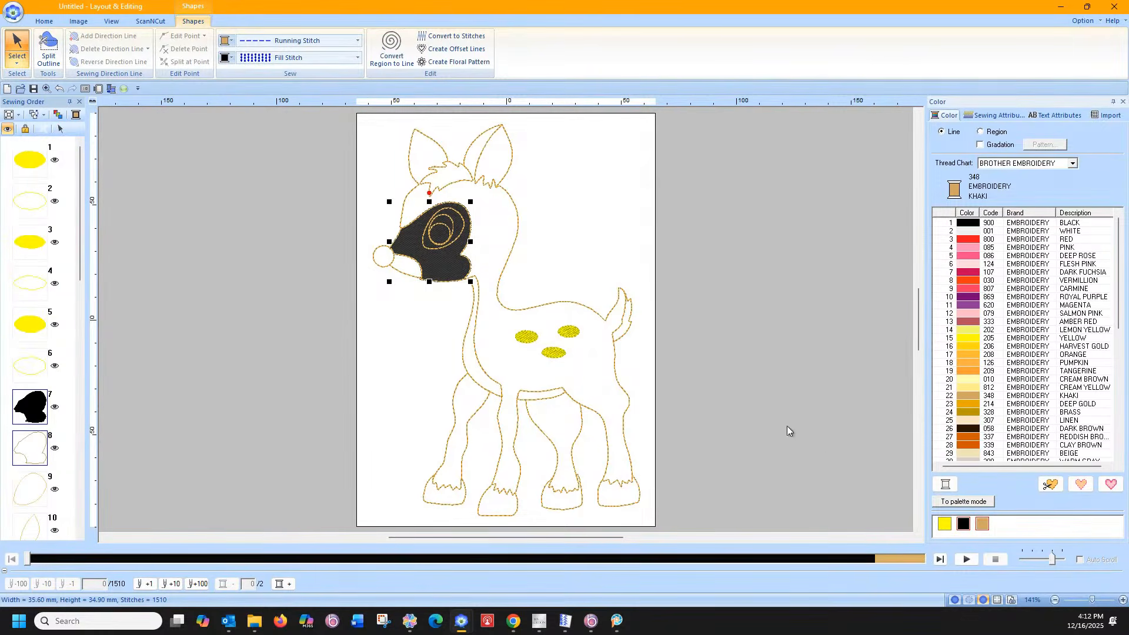
pyautogui.click(980, 132)
pyautogui.click(982, 524)
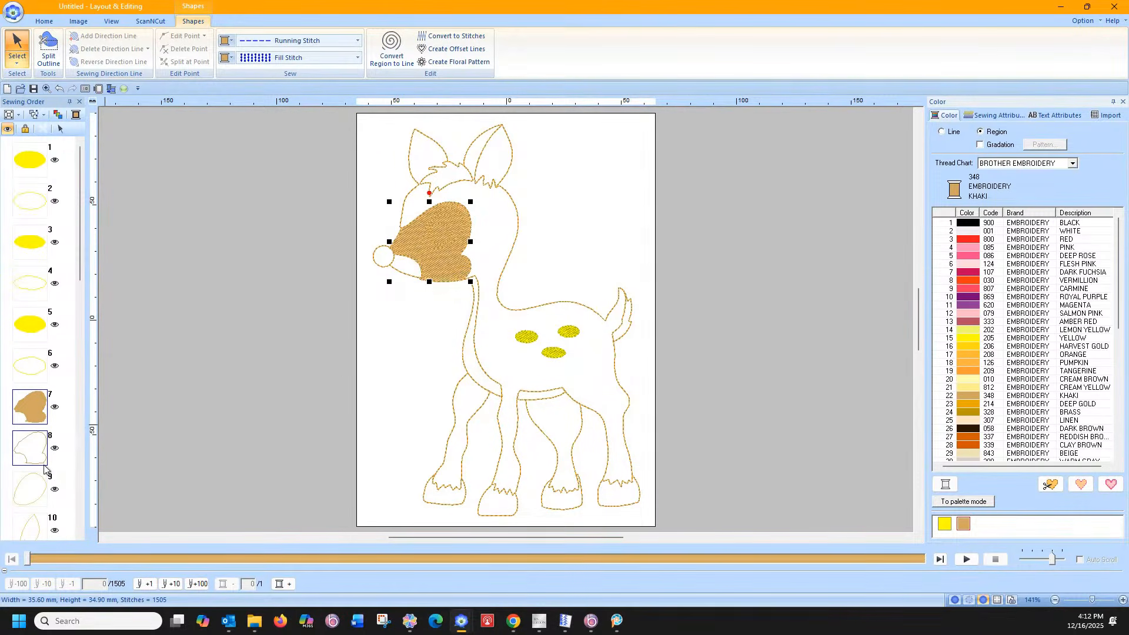
# - Set the outline of the large outer eye oval to white
pyautogui.scroll(-1, 47, 471)
pyautogui.click(29, 437)
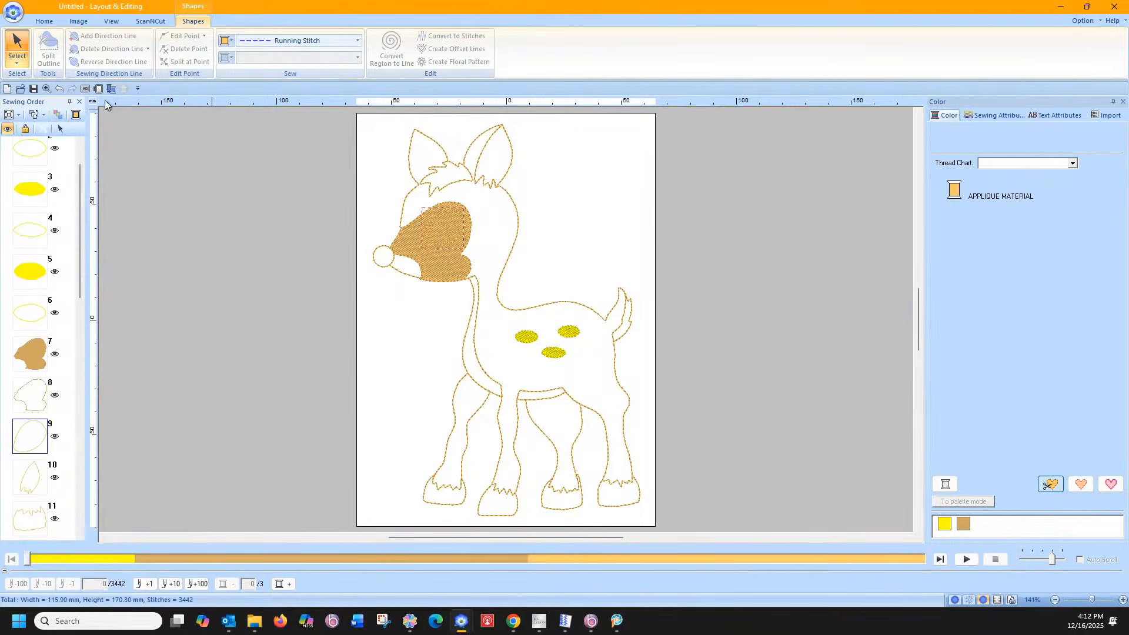
pyautogui.click(276, 41)
pyautogui.click(276, 43)
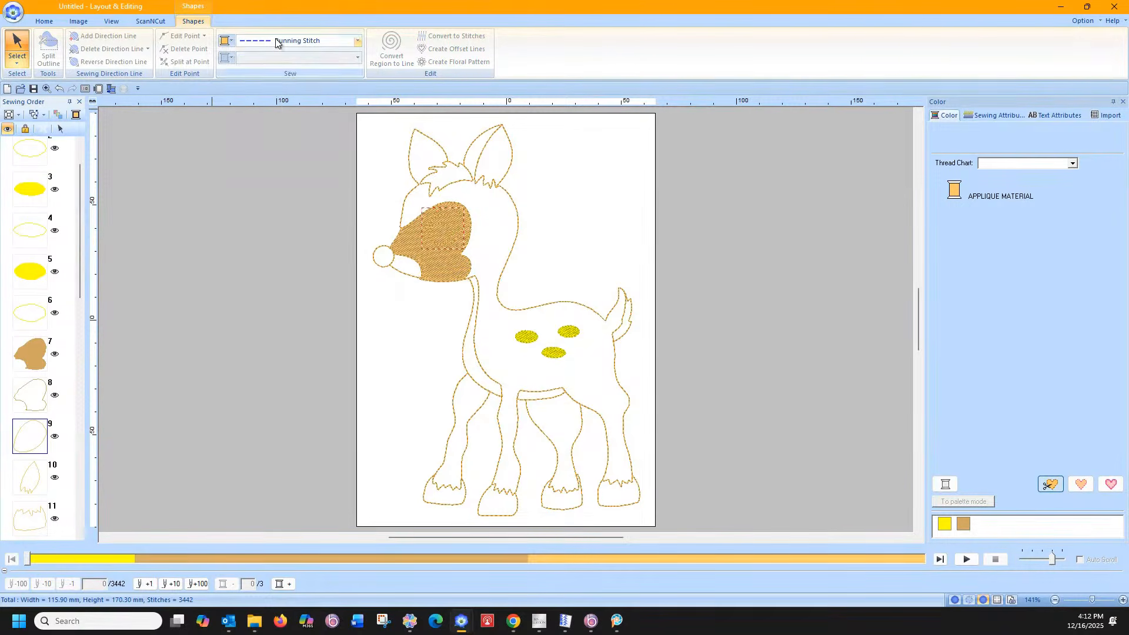
pyautogui.click(228, 57)
pyautogui.click(237, 62)
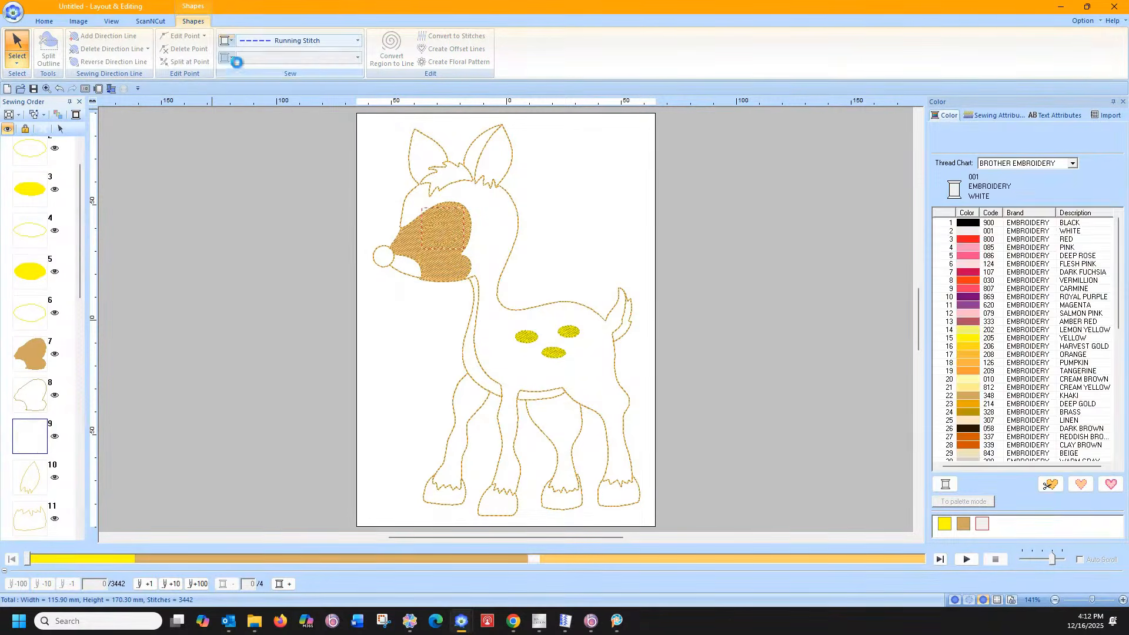
# - Apply Fill Stitch to the outer eye oval's interior and color the region white
pyautogui.click(61, 129)
pyautogui.click(302, 61)
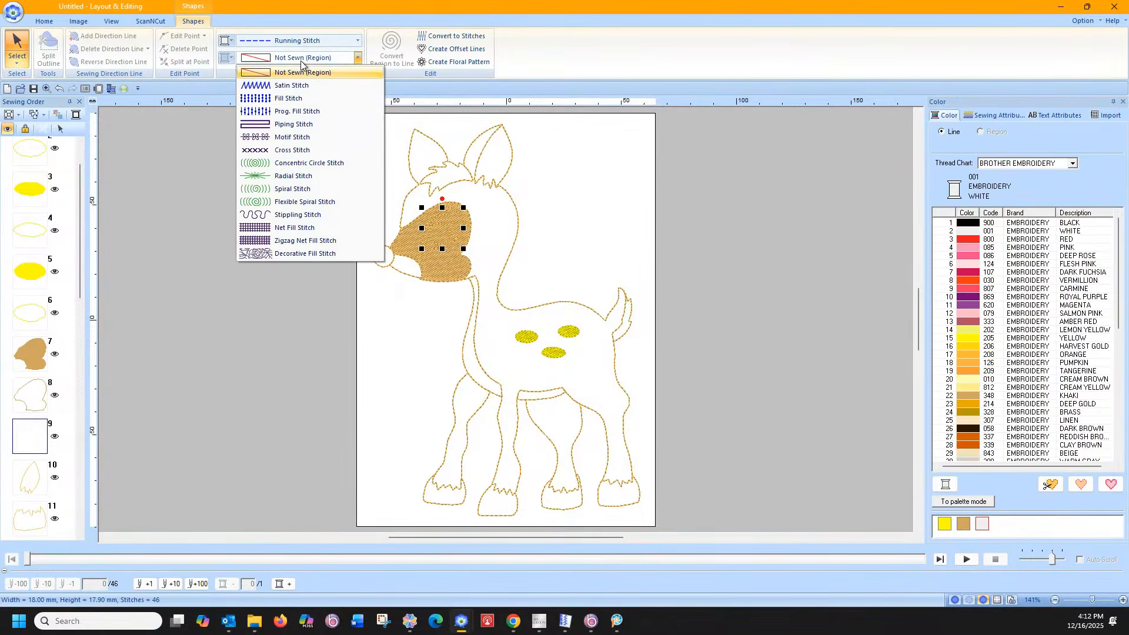
pyautogui.click(294, 98)
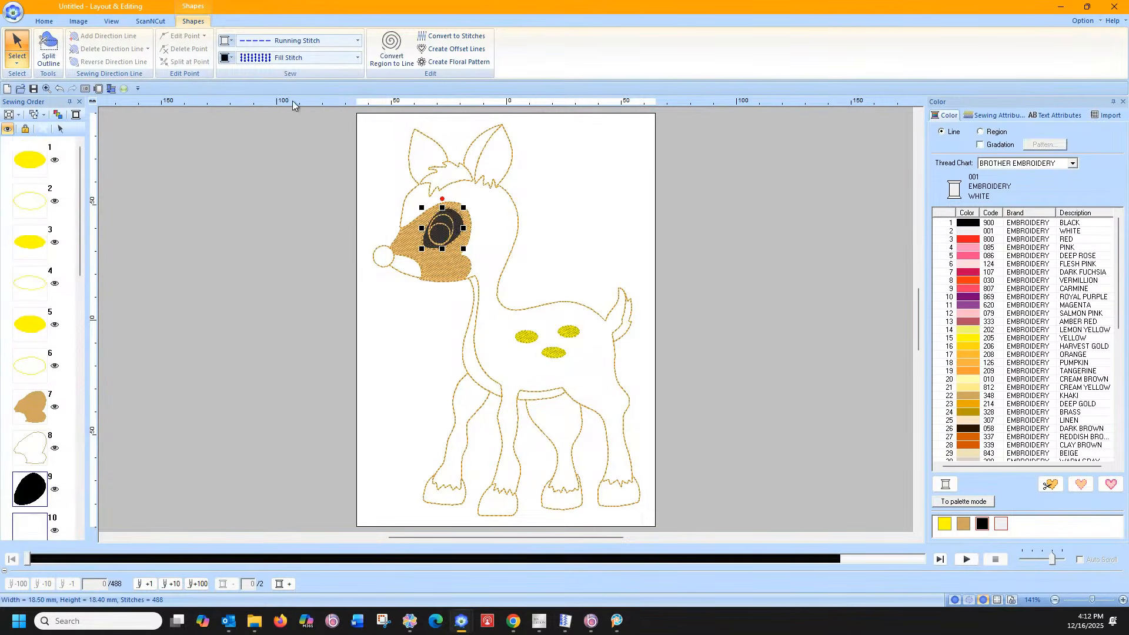
pyautogui.click(984, 234)
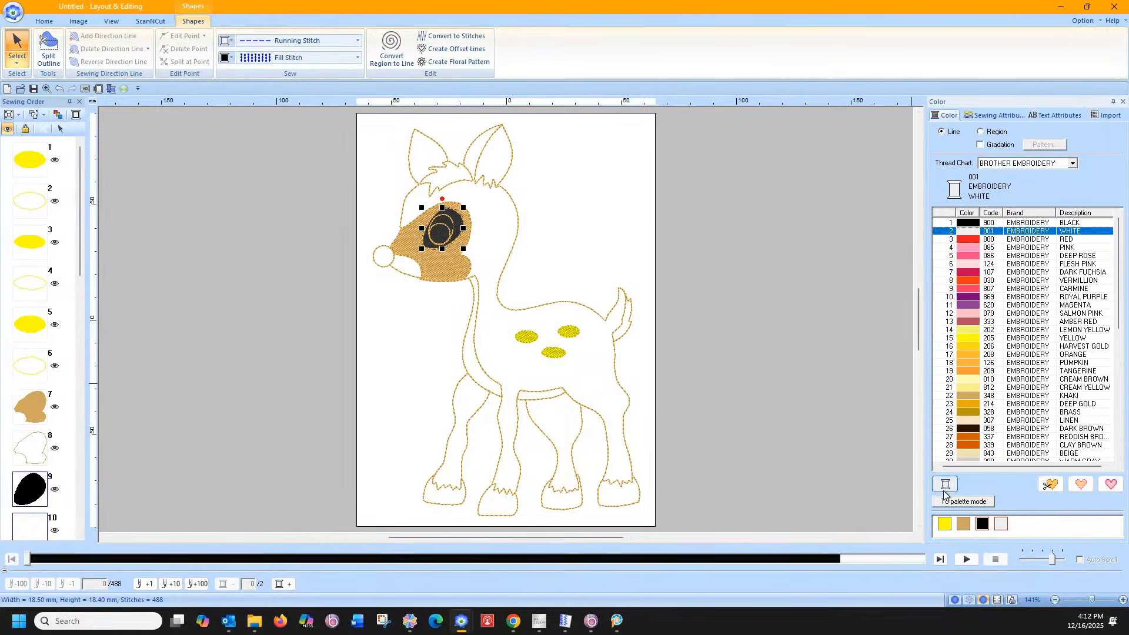
pyautogui.click(981, 132)
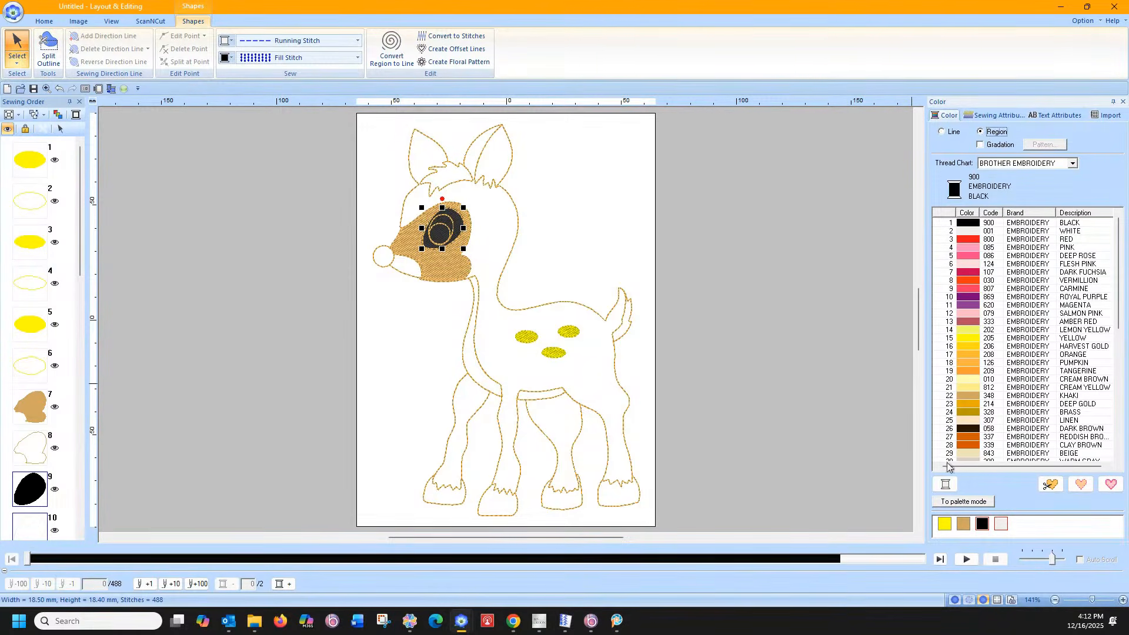
pyautogui.click(1002, 524)
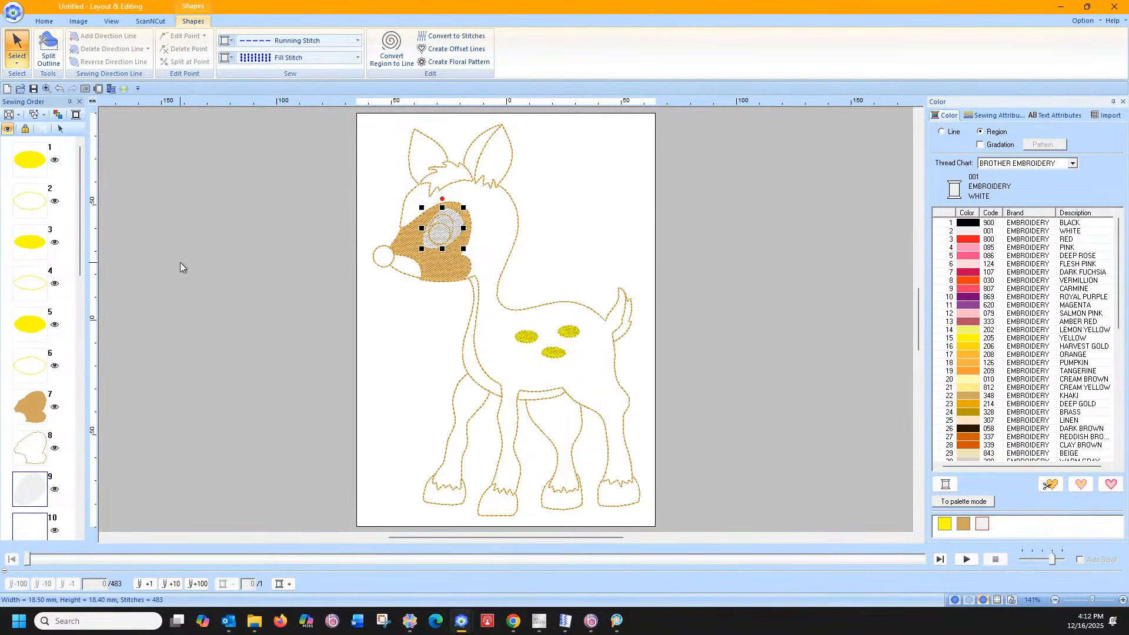
# - Give the inner eye oval a khaki outline and apply Fill Stitch to its interior
pyautogui.scroll(-3, 18, 435)
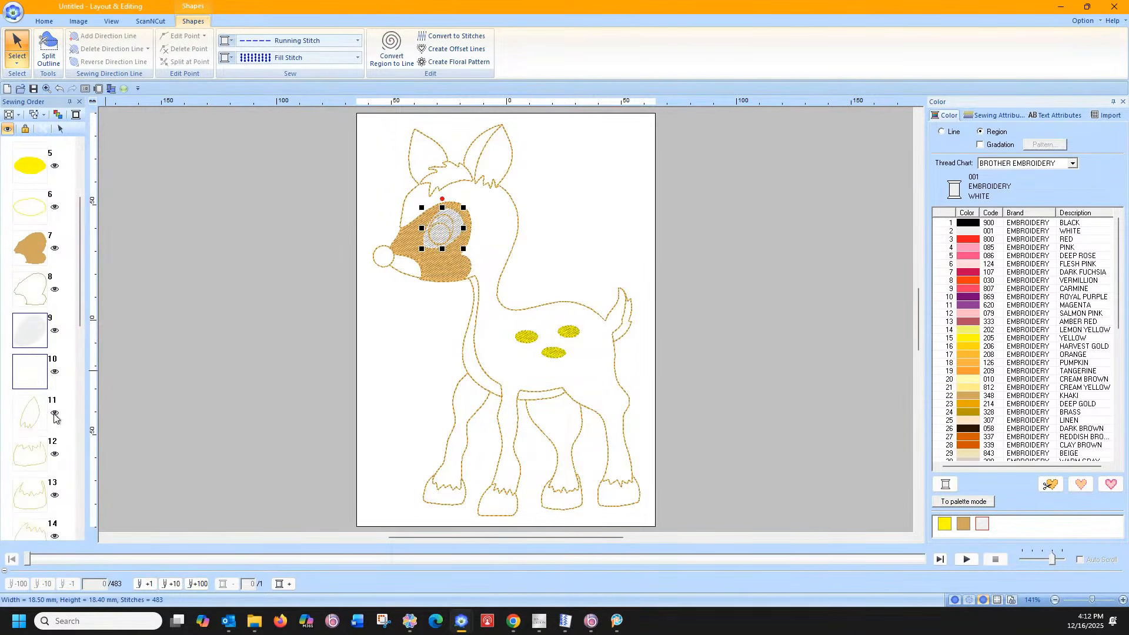
pyautogui.scroll(-5, 54, 416)
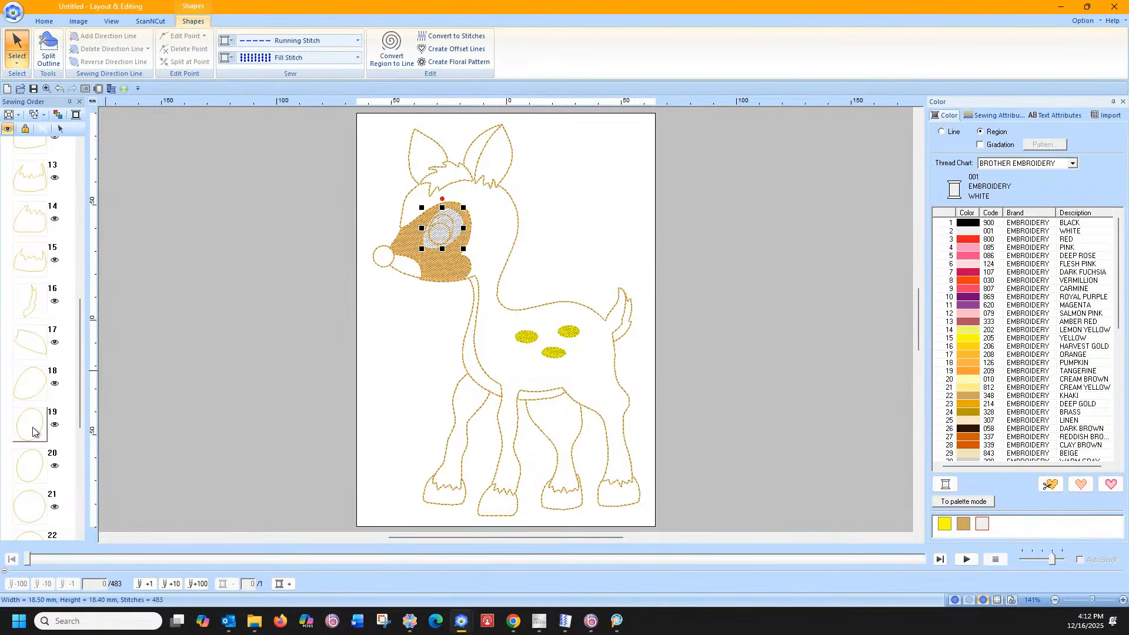
pyautogui.click(33, 432)
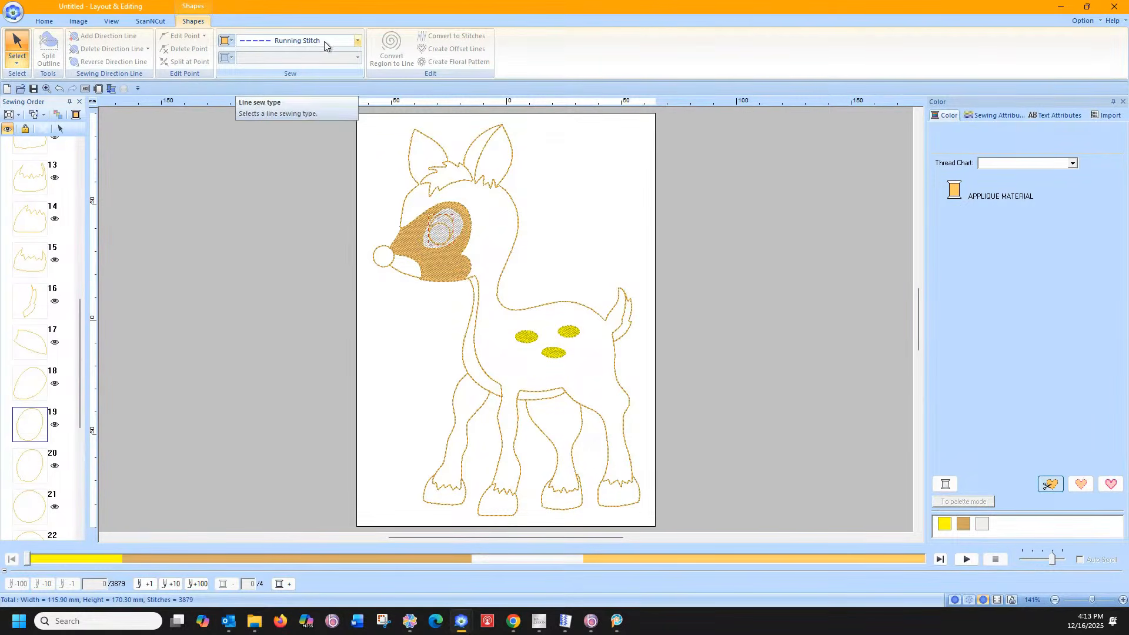
pyautogui.click(358, 41)
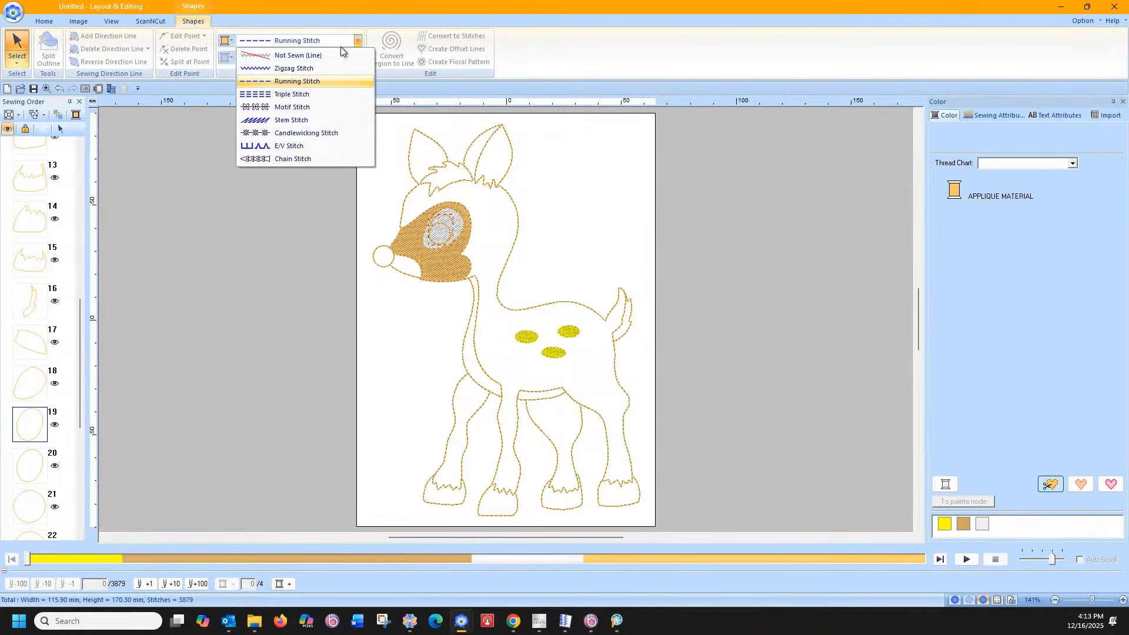
pyautogui.click(230, 40)
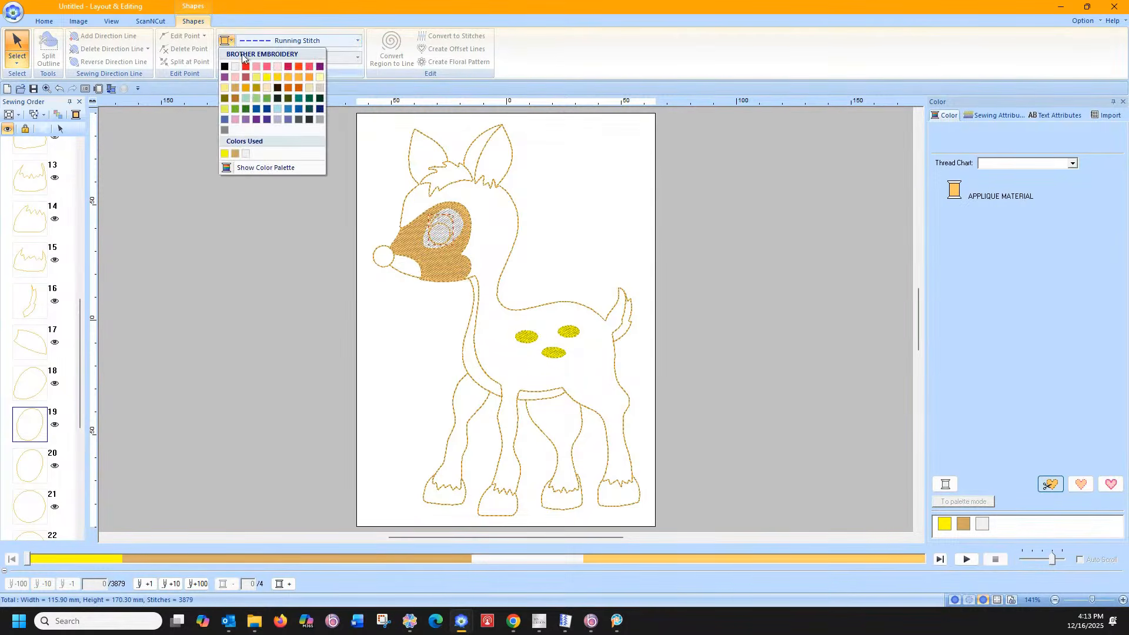
pyautogui.click(235, 88)
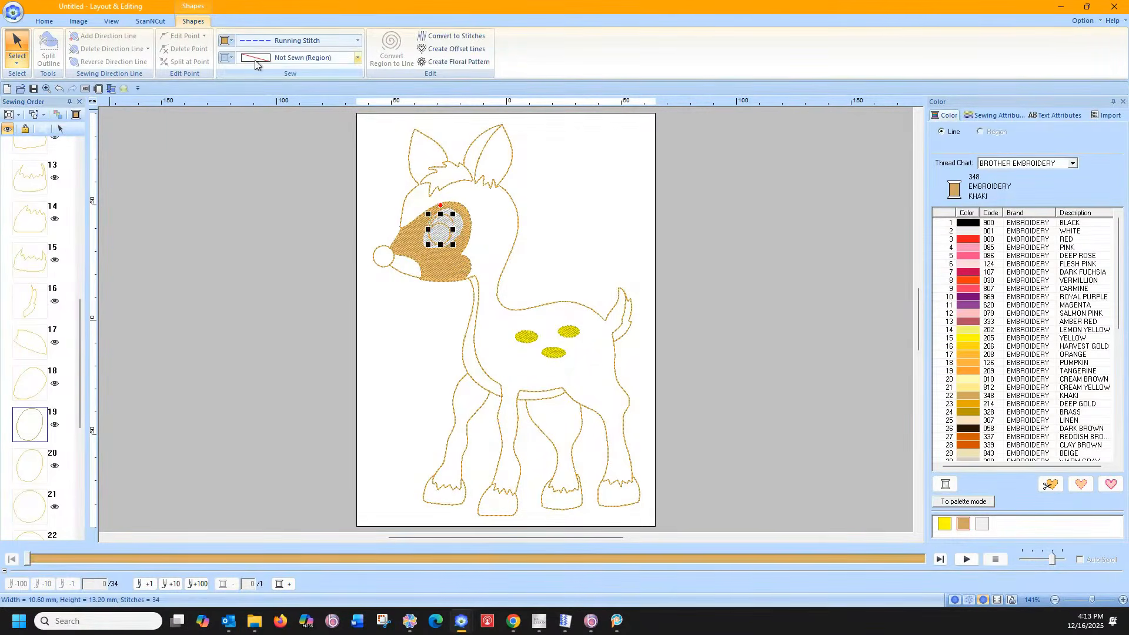
pyautogui.click(255, 59)
pyautogui.click(267, 99)
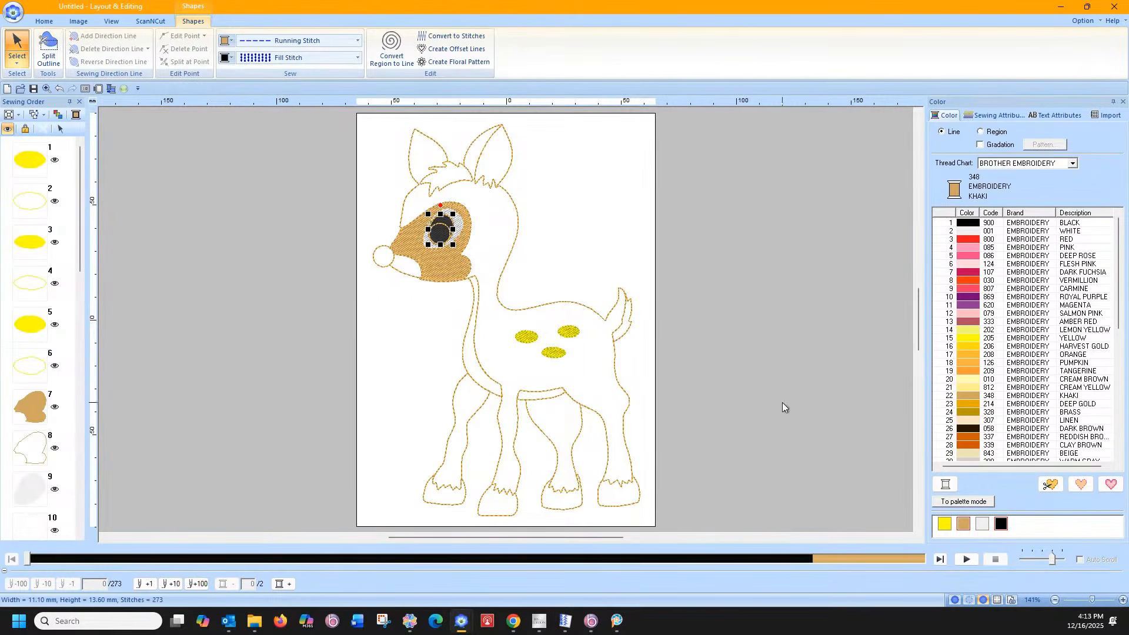
# - Recolor the inner eye oval's region and outline to brass (328) from the BROTHER EMBROIDERY thread chart
pyautogui.click(981, 132)
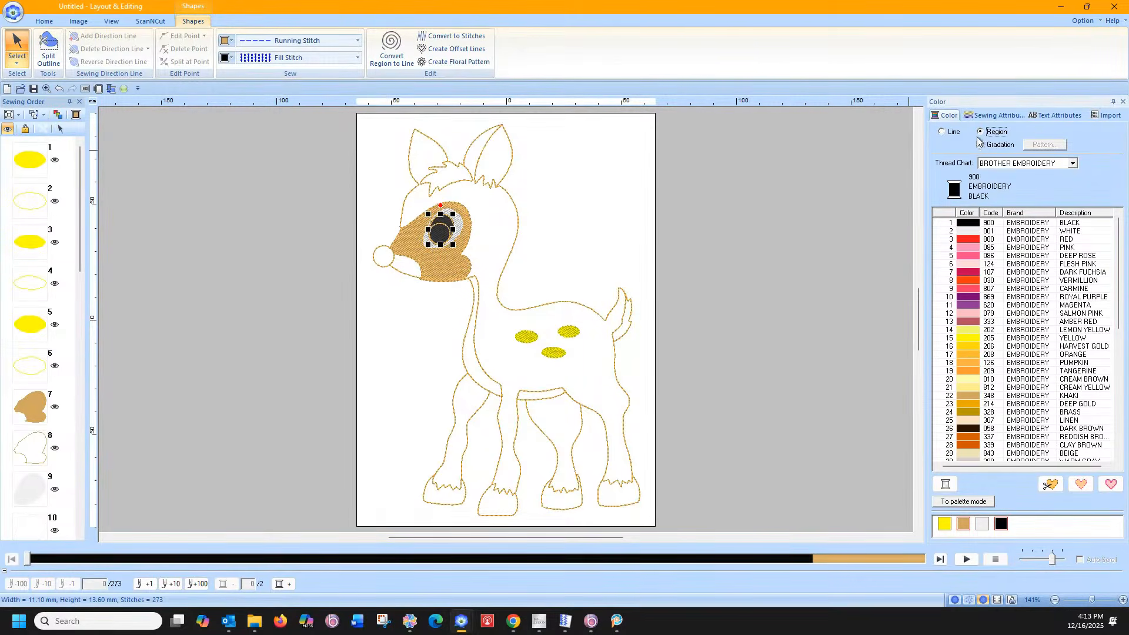
pyautogui.click(964, 523)
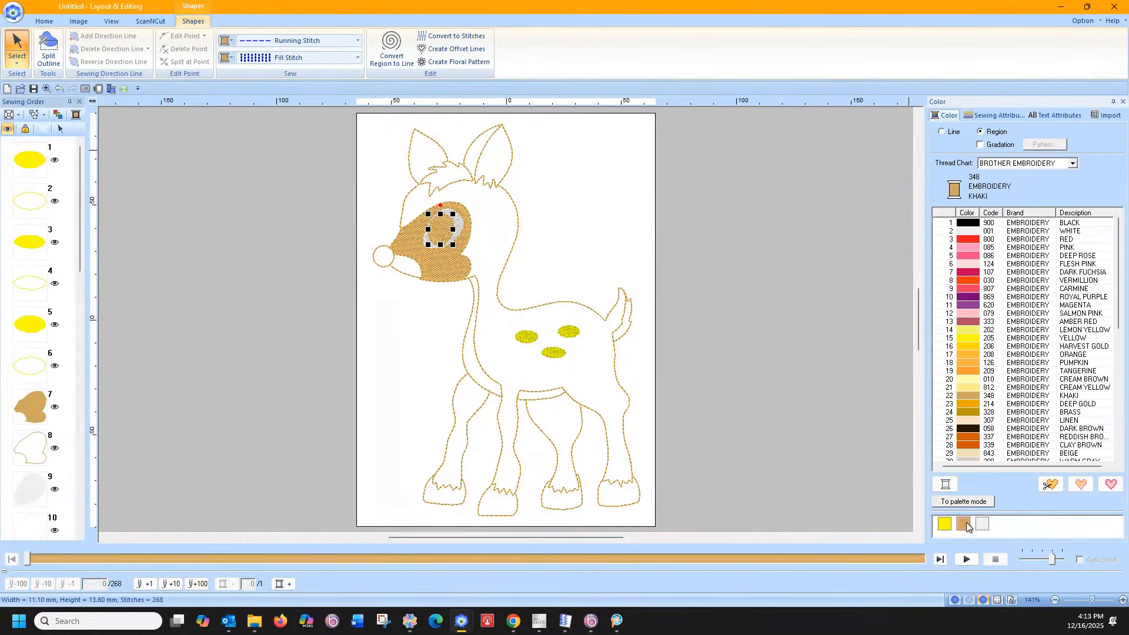
pyautogui.click(972, 413)
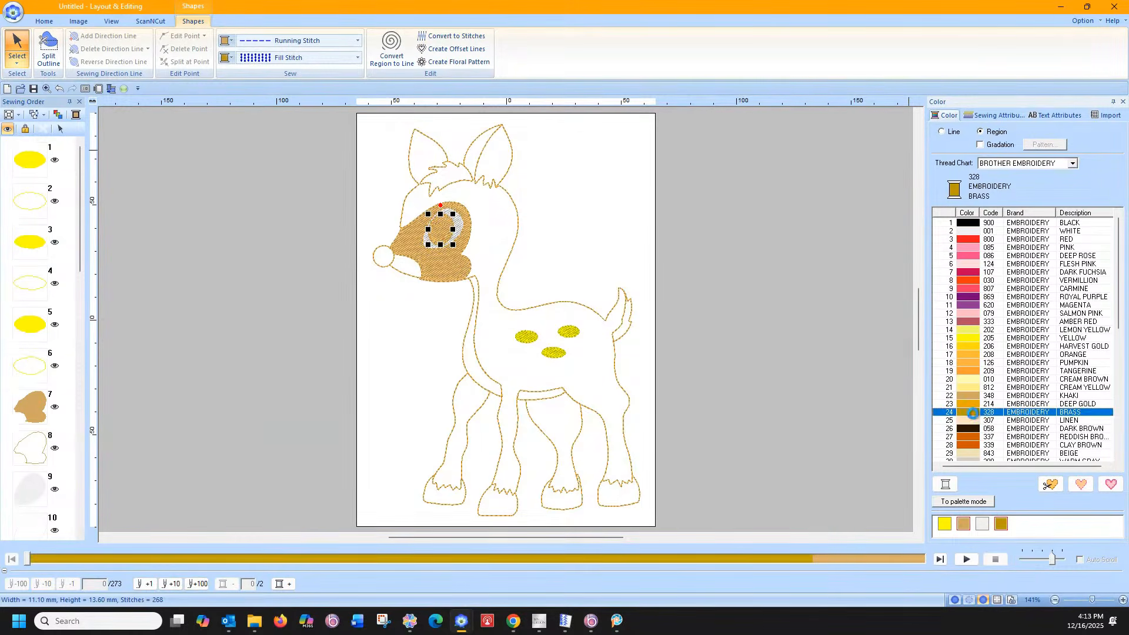
pyautogui.click(942, 132)
pyautogui.click(1001, 524)
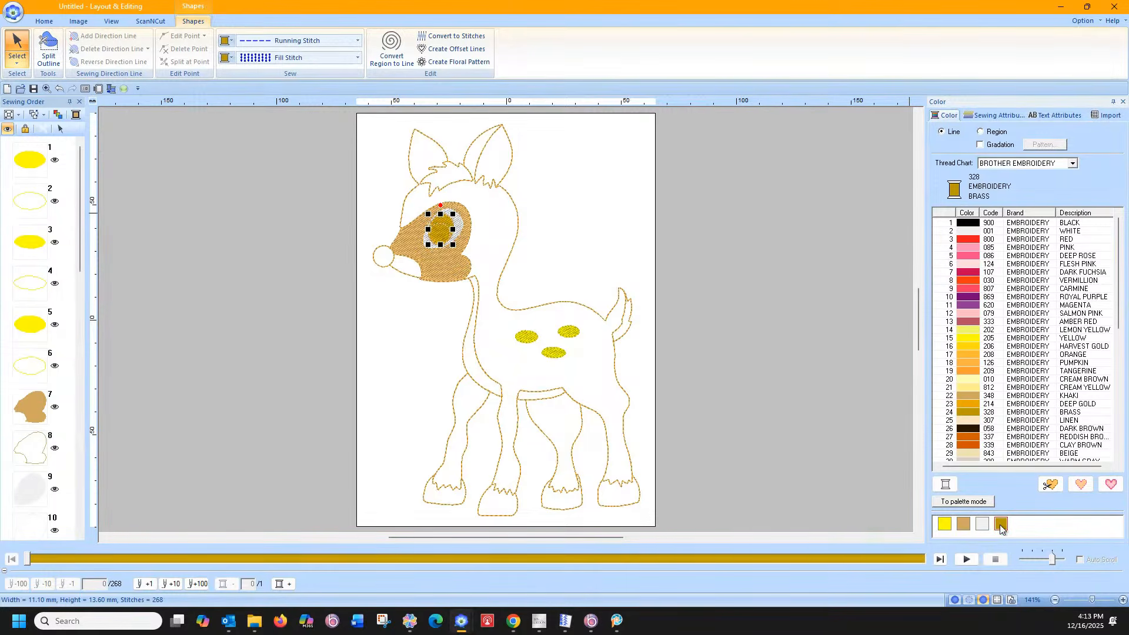
pyautogui.click(806, 333)
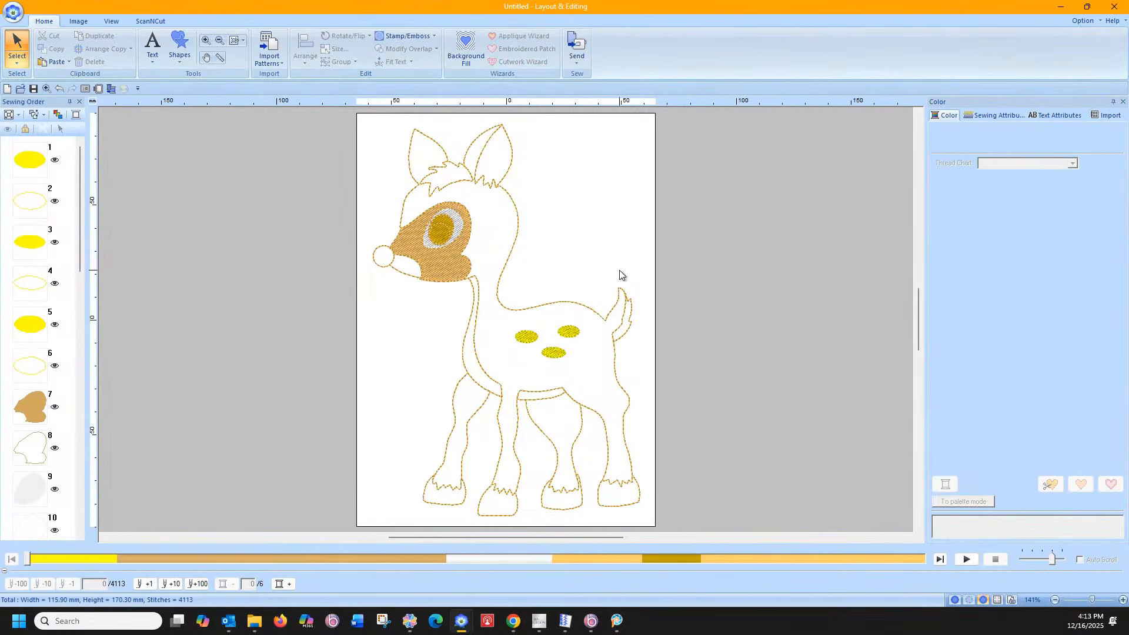
# - Delete the duplicate unfilled oval outline that lies over the brass eye oval
pyautogui.scroll(-4, 38, 365)
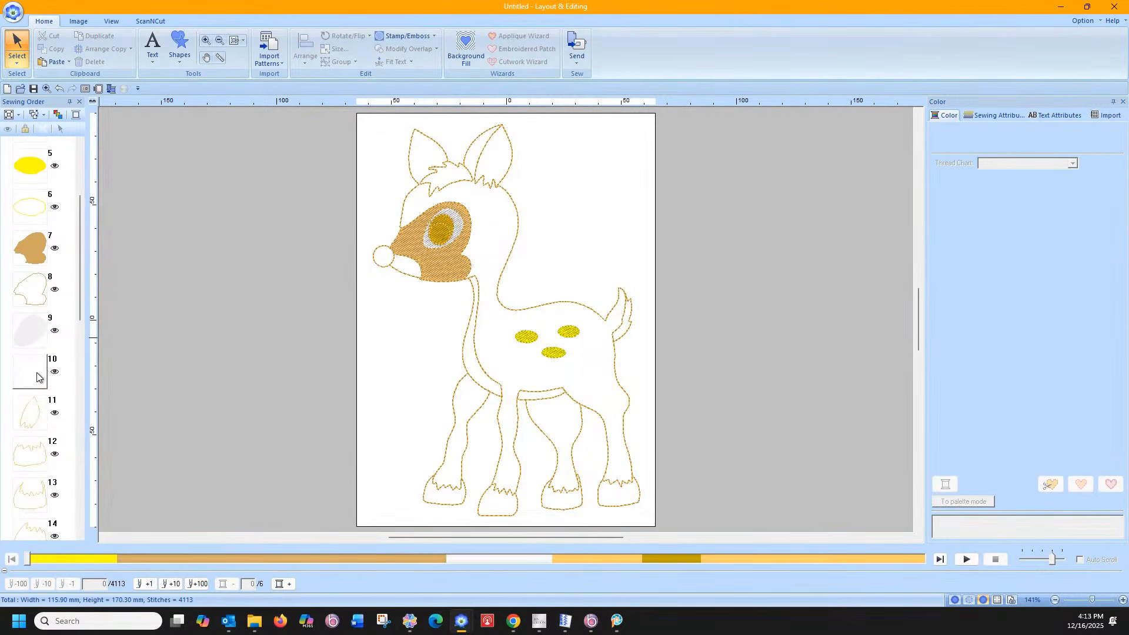
pyautogui.scroll(-11, 38, 364)
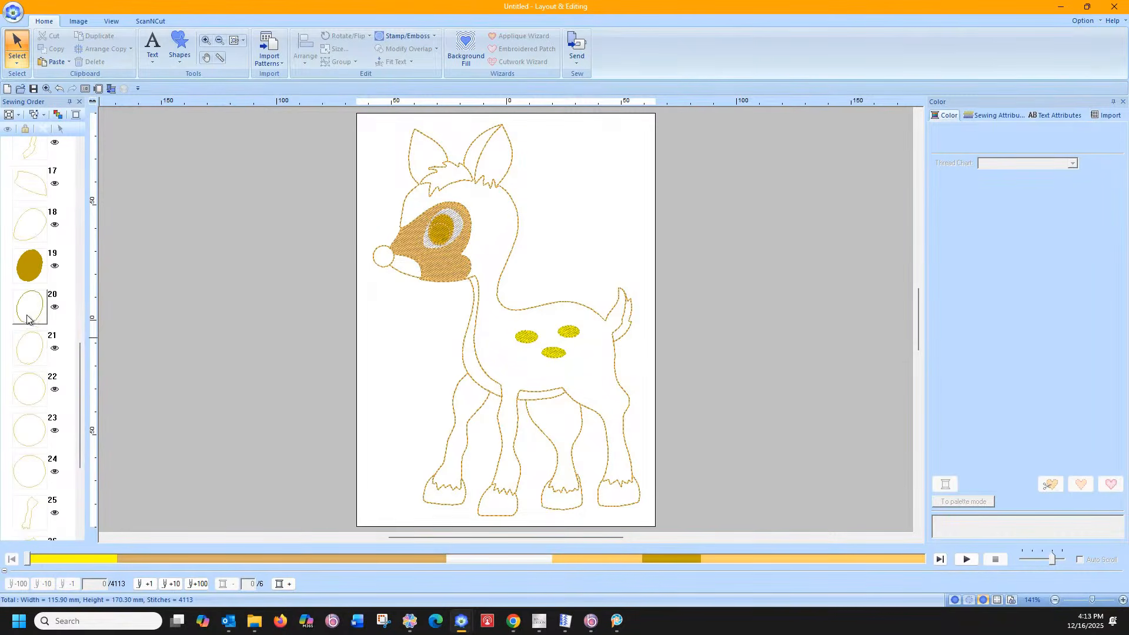
pyautogui.click(34, 353)
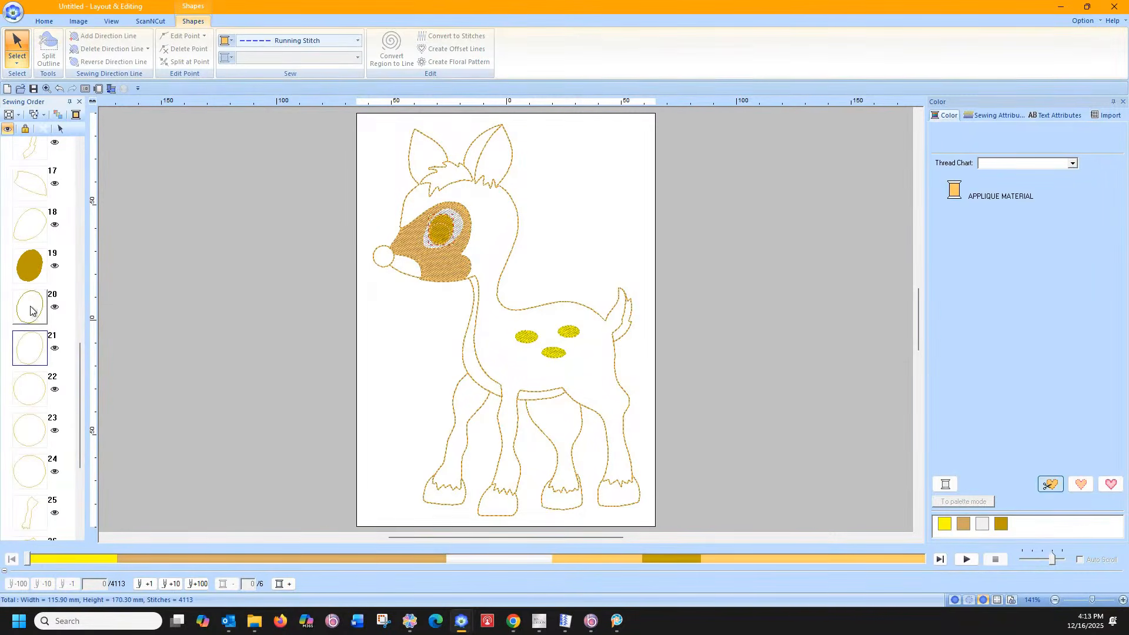
pyautogui.click(34, 262)
pyautogui.click(24, 347)
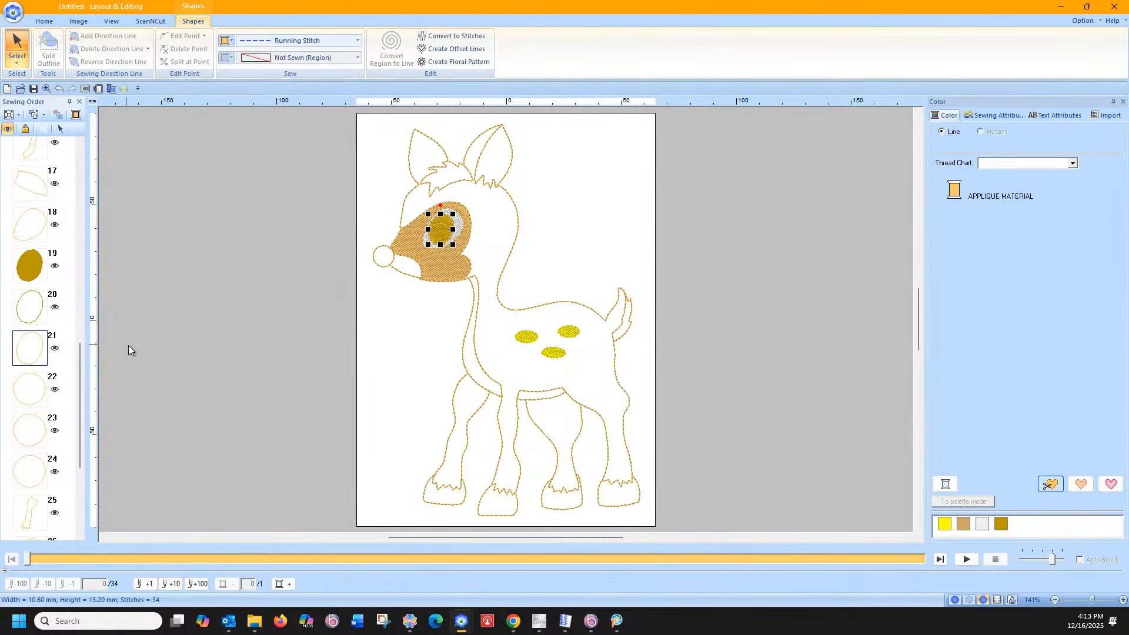
pyautogui.click(150, 350)
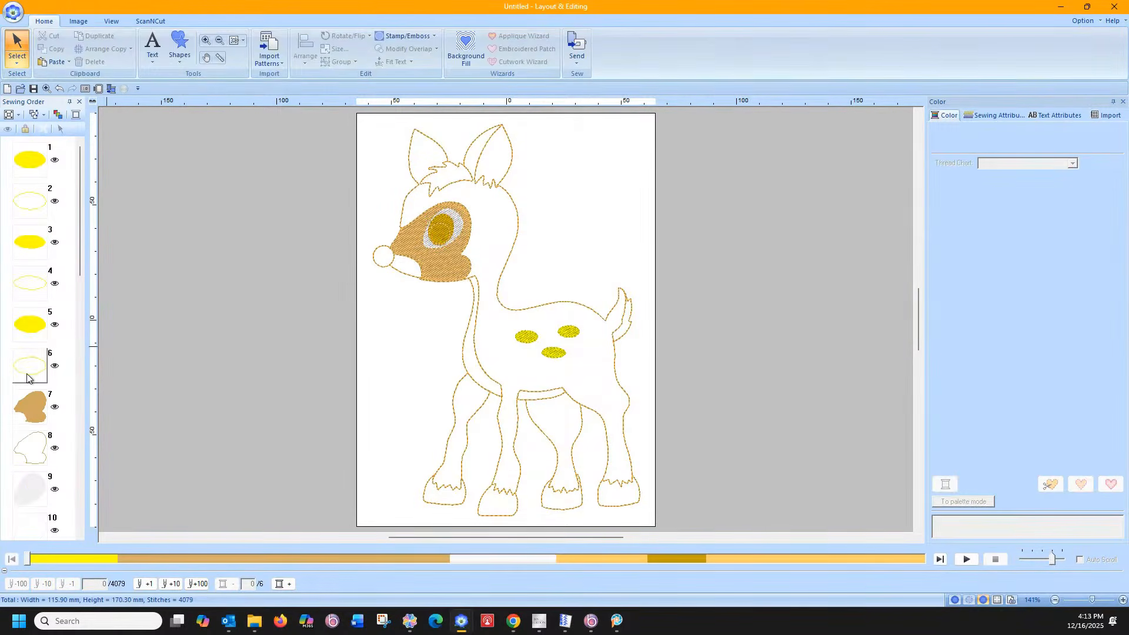
# - Give the pupil circle a black outline and a Fill Stitch interior in black
pyautogui.scroll(-5, 37, 384)
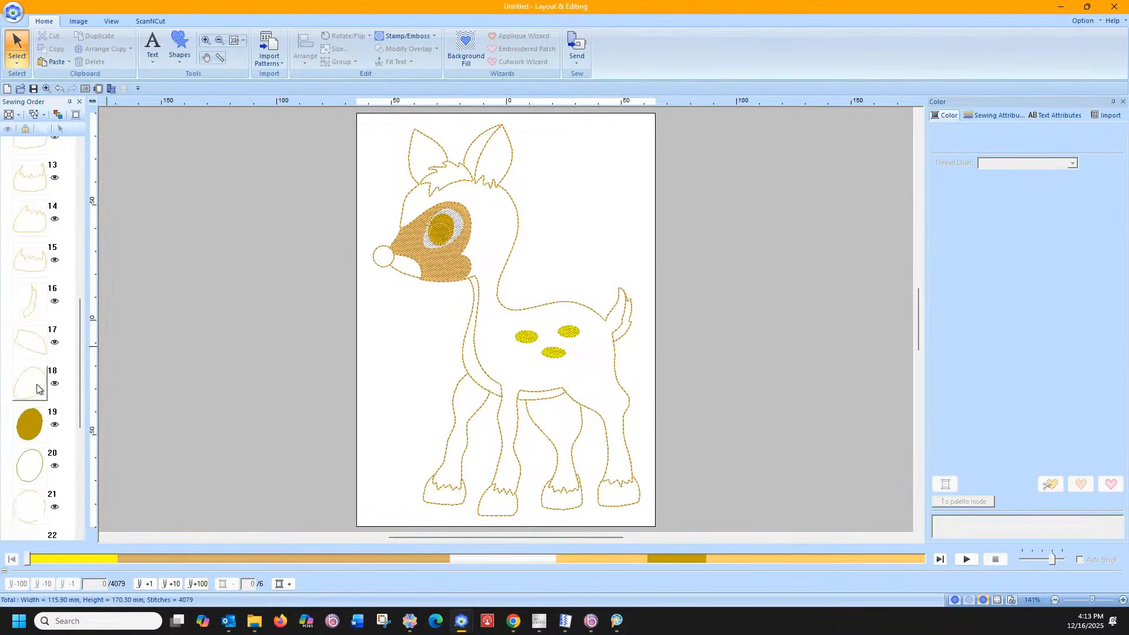
pyautogui.scroll(-2, 37, 389)
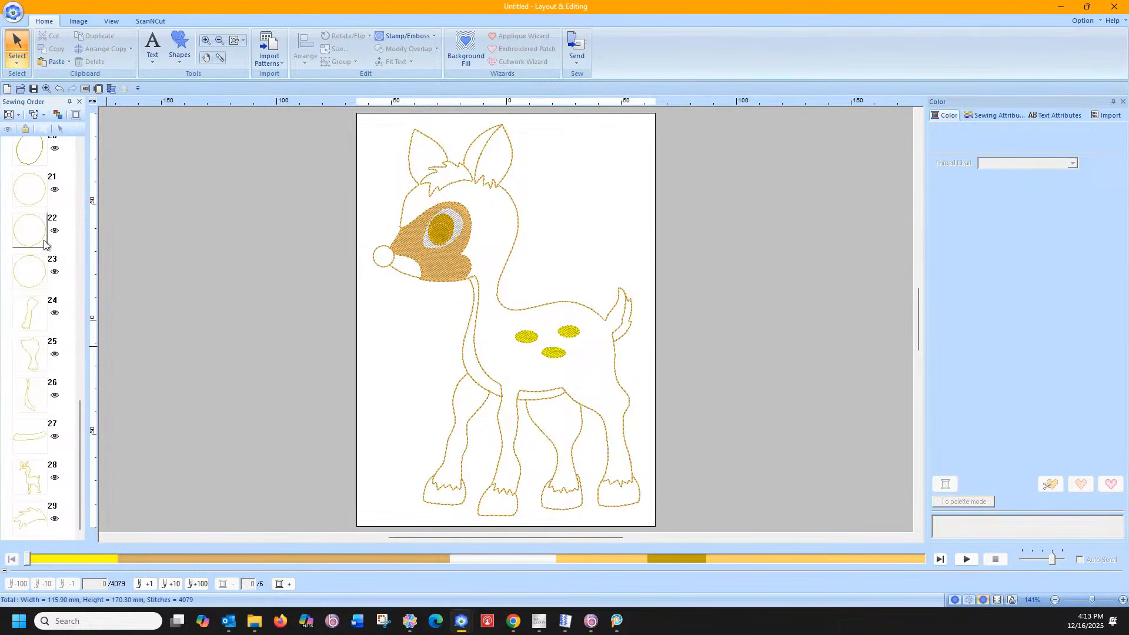
pyautogui.click(31, 202)
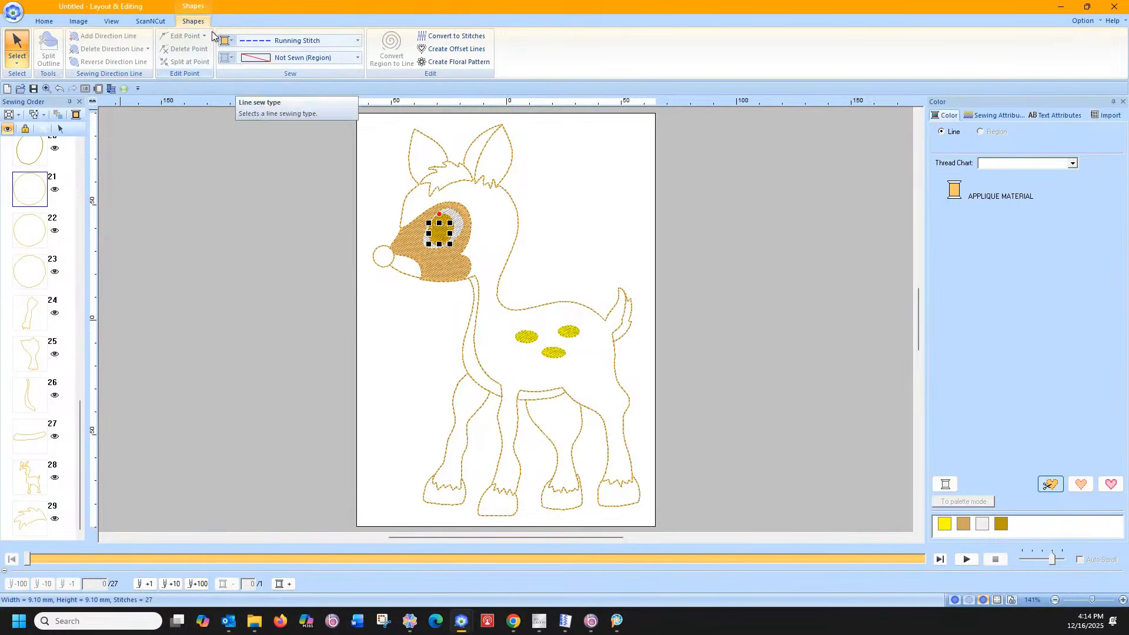
pyautogui.click(231, 41)
pyautogui.click(233, 67)
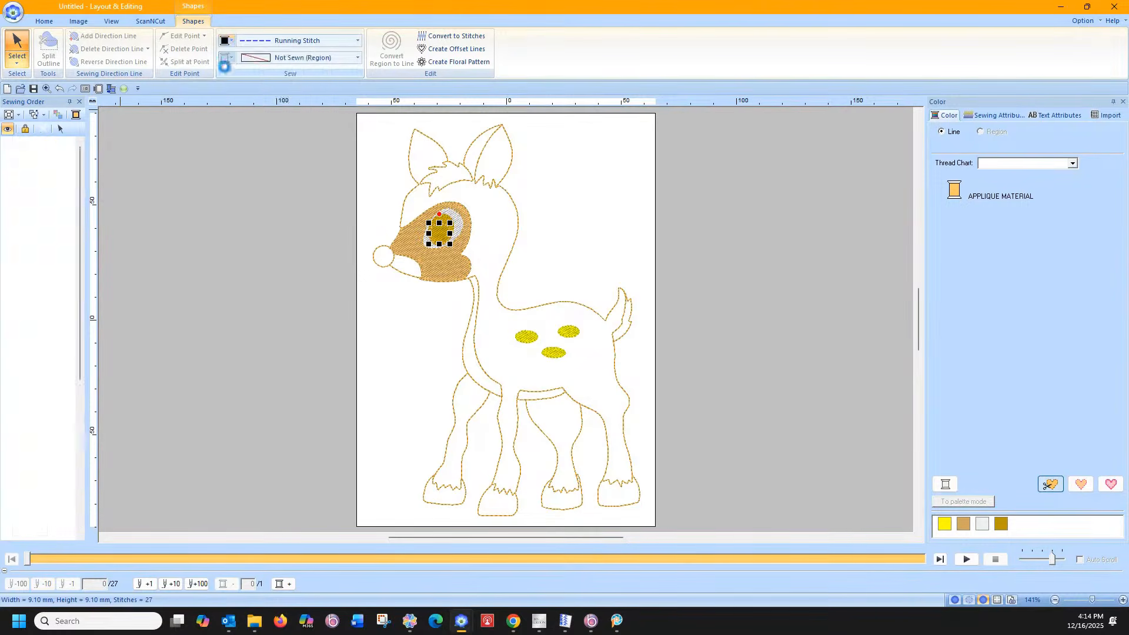
pyautogui.click(260, 60)
pyautogui.click(267, 98)
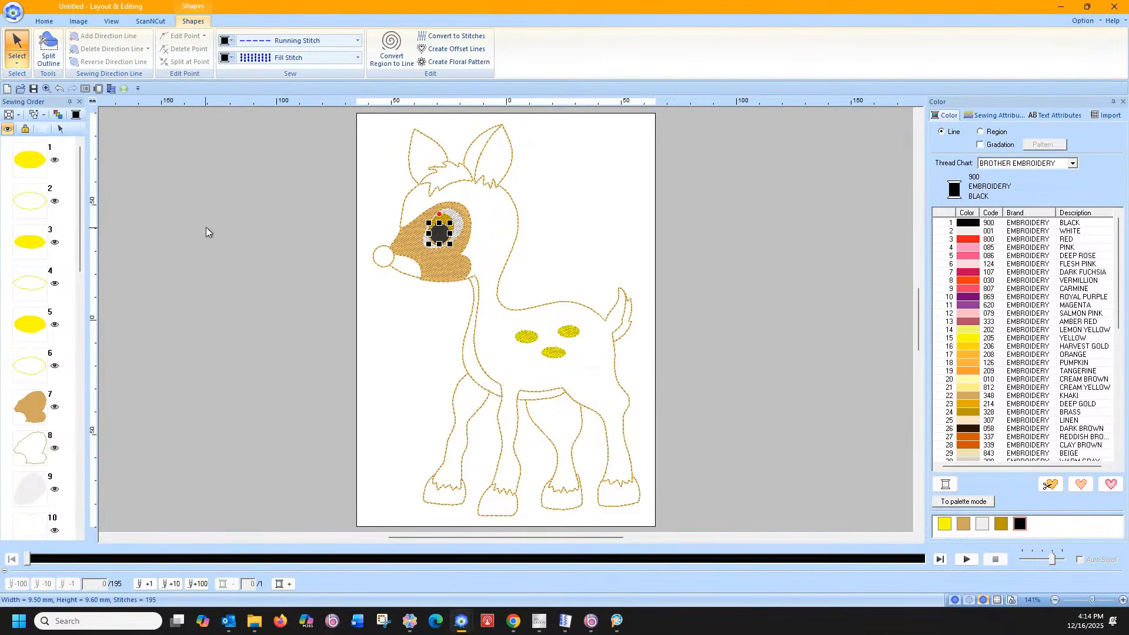
pyautogui.moveTo(82, 231); pyautogui.dragTo(76, 429)
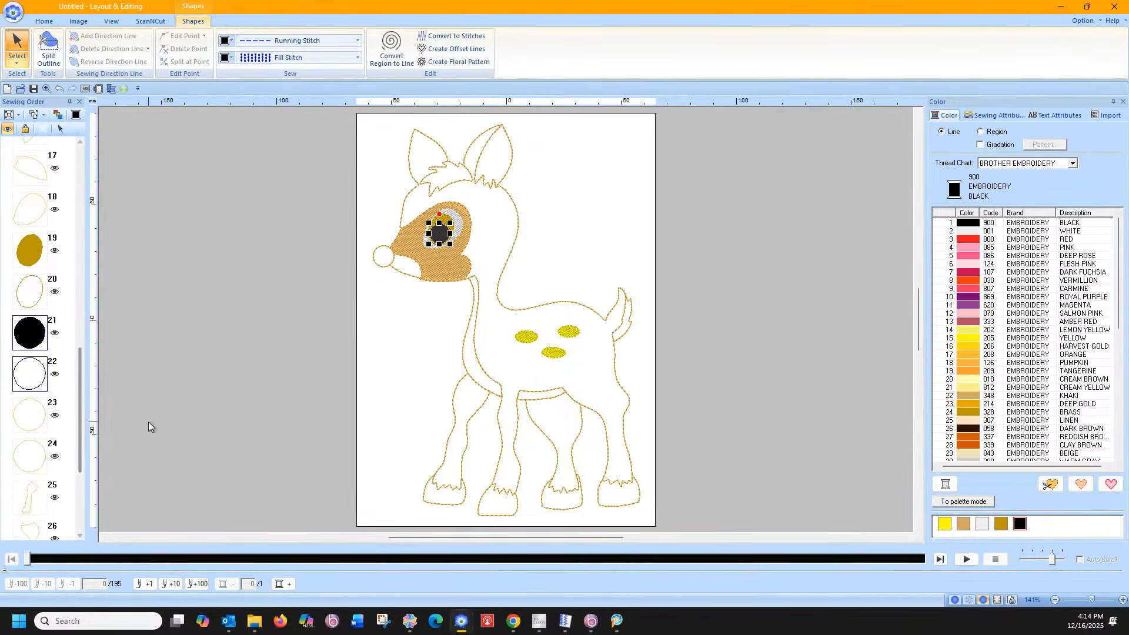
pyautogui.click(25, 464)
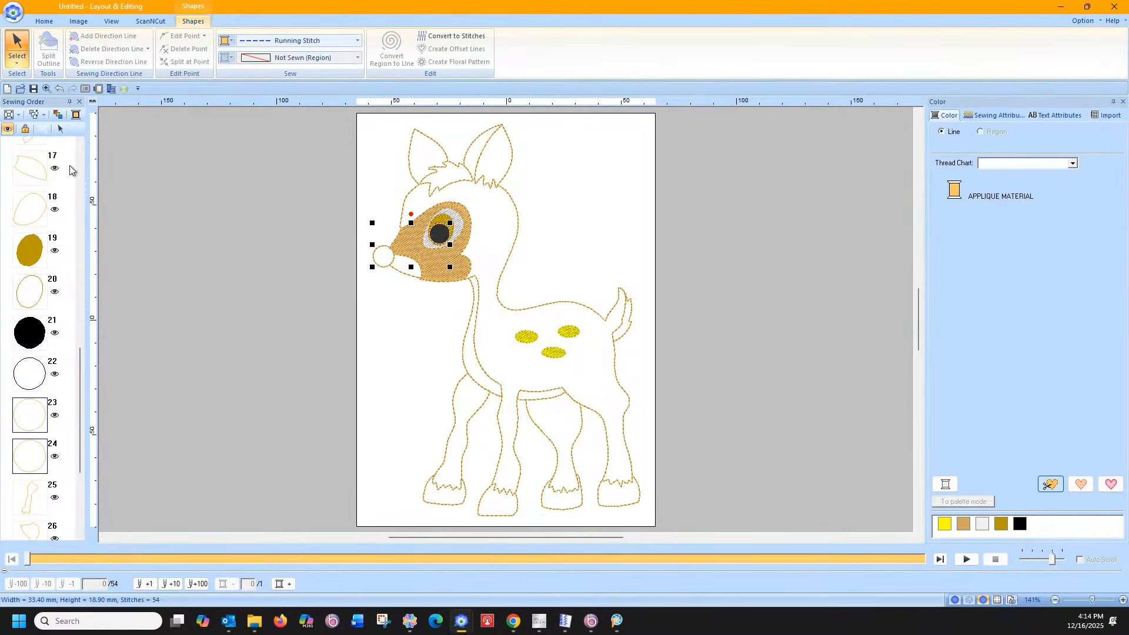
pyautogui.moveTo(77, 366); pyautogui.dragTo(106, 217)
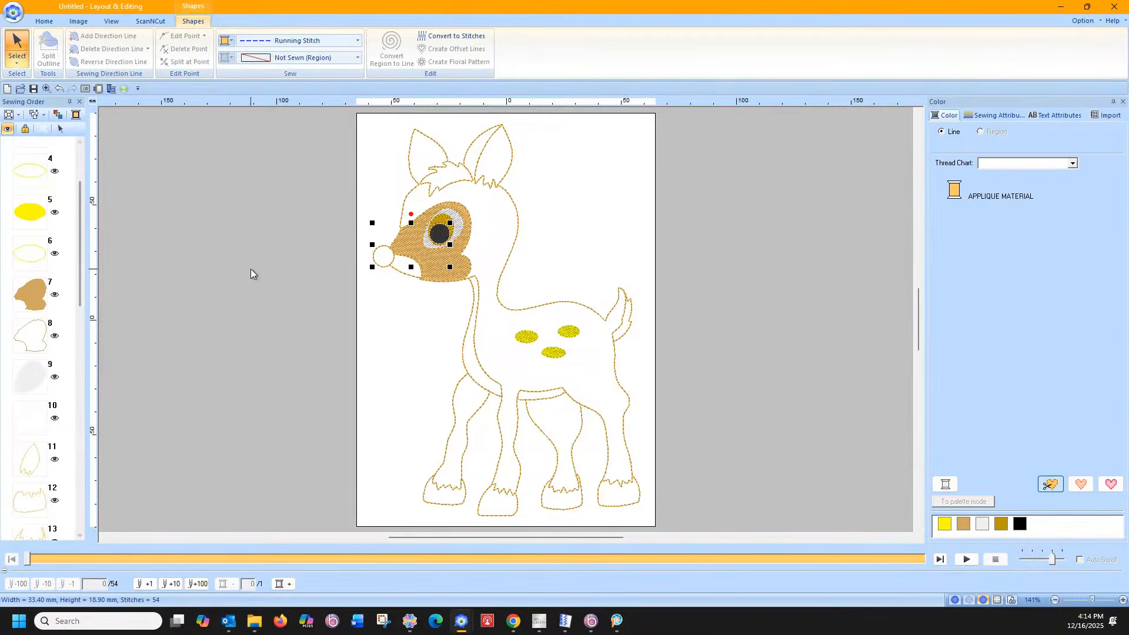
pyautogui.moveTo(100, 287); pyautogui.dragTo(45, 608)
pyautogui.click(410, 276)
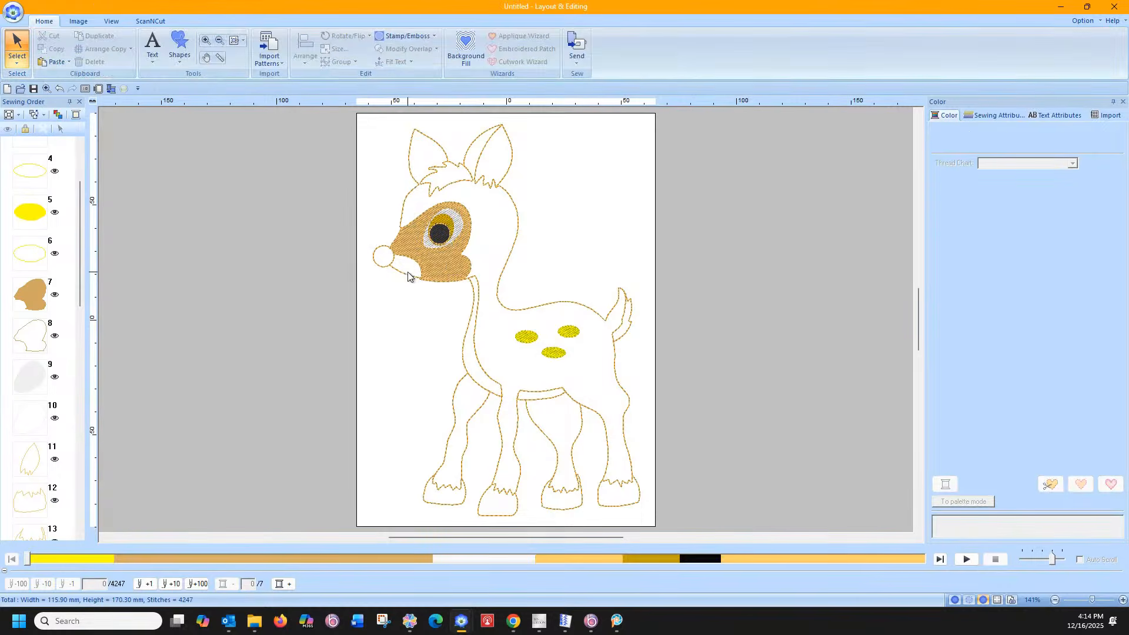
# - Set the outline of the muzzle patch below the nose to beige (843)
pyautogui.click(410, 278)
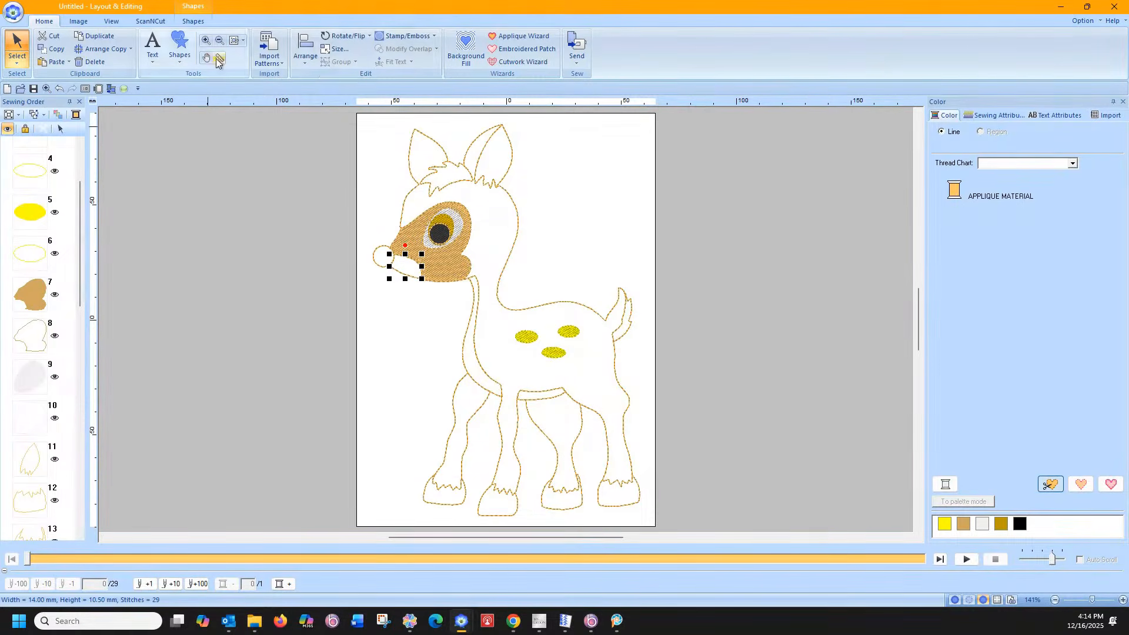
pyautogui.click(193, 22)
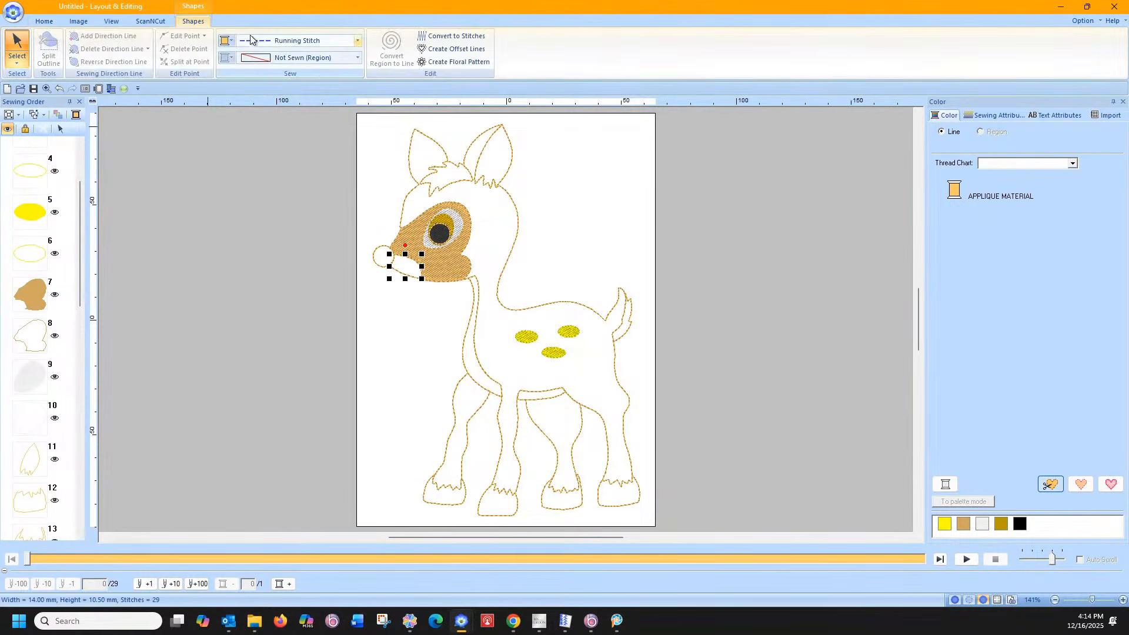
pyautogui.click(229, 41)
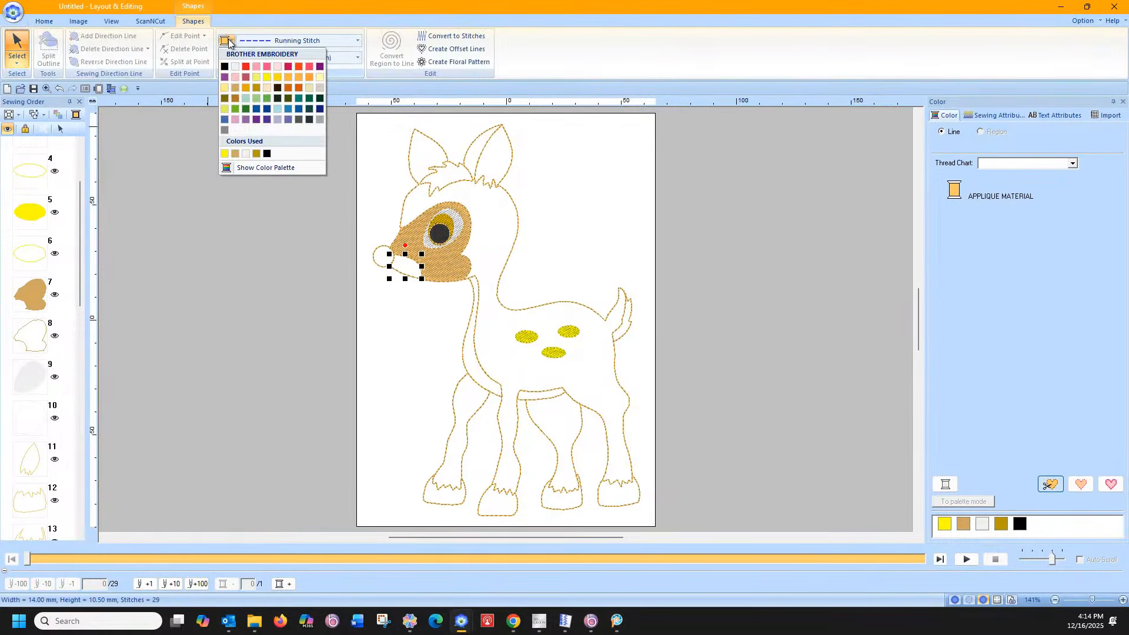
pyautogui.click(227, 87)
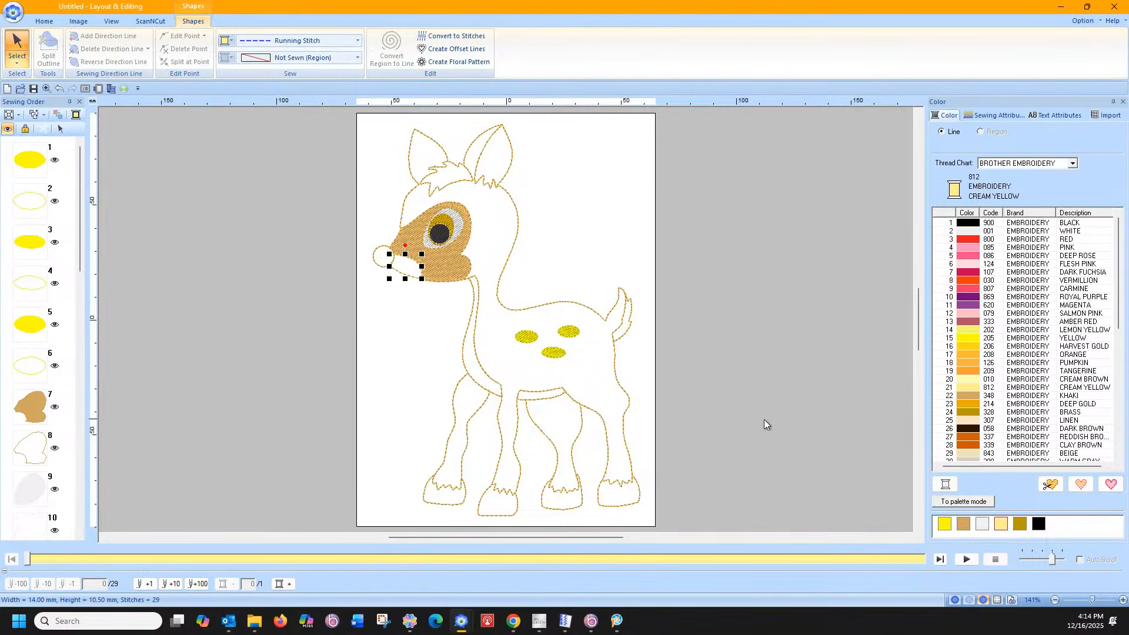
pyautogui.click(972, 453)
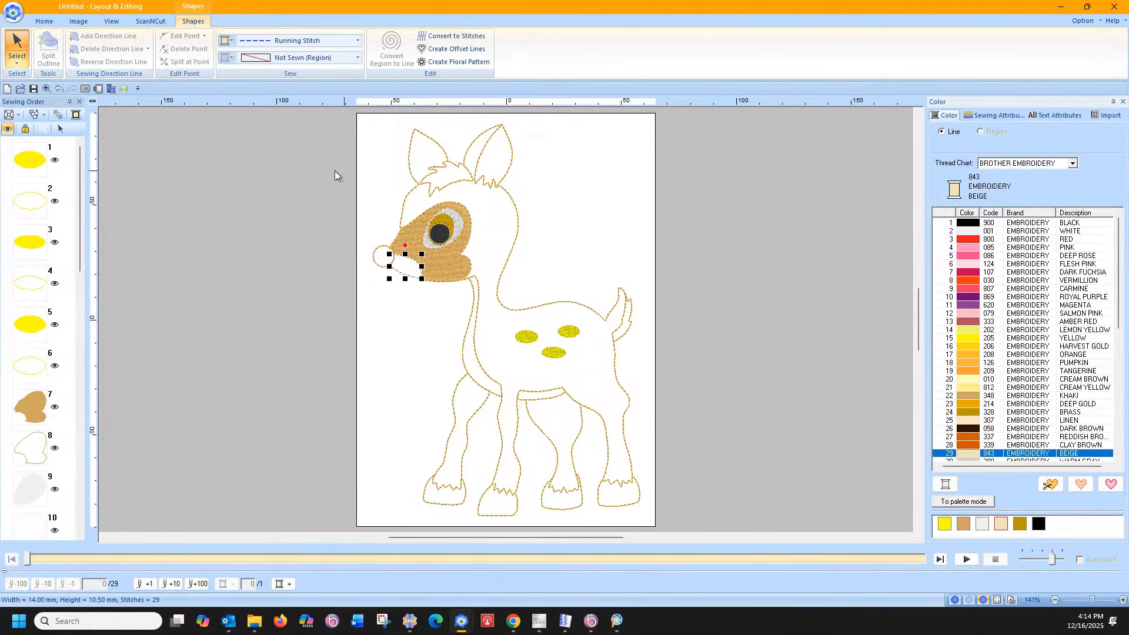
# - Try to reshape the muzzle patch's outline by moving its lower corner and edge points with the point selection tool
pyautogui.click(62, 128)
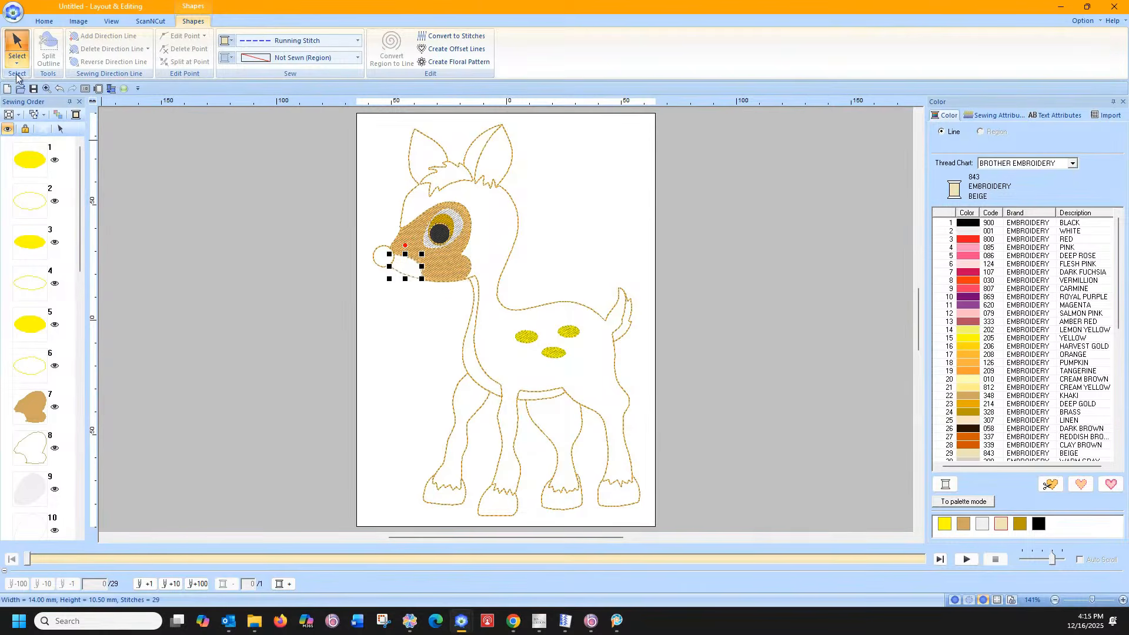
pyautogui.click(46, 88)
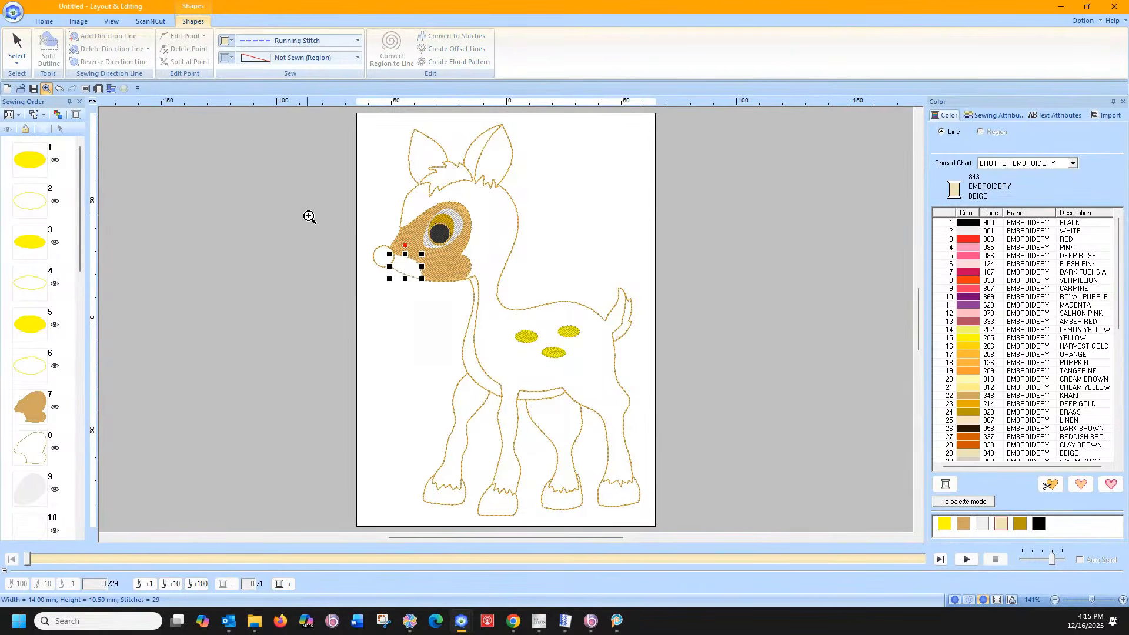
pyautogui.click(465, 297)
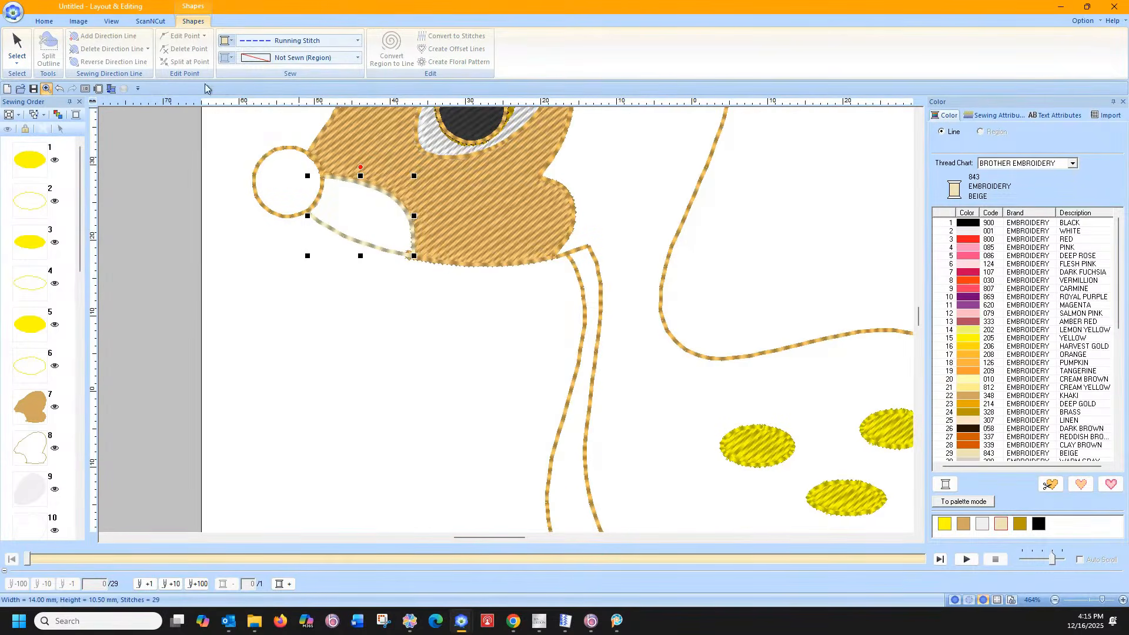
pyautogui.click(17, 50)
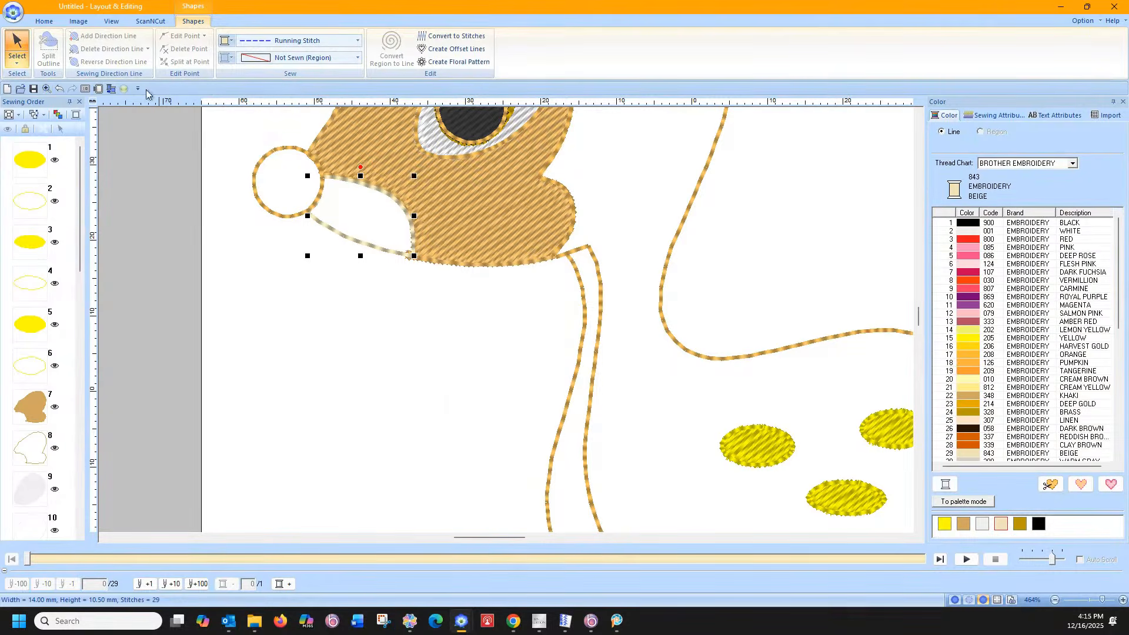
pyautogui.click(18, 63)
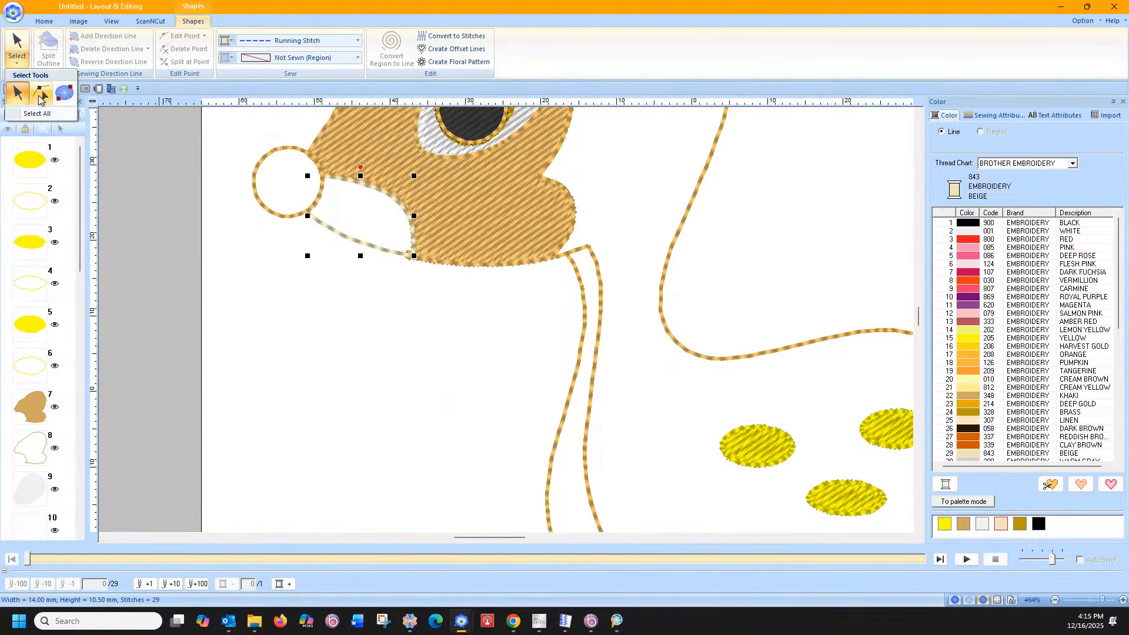
pyautogui.click(41, 92)
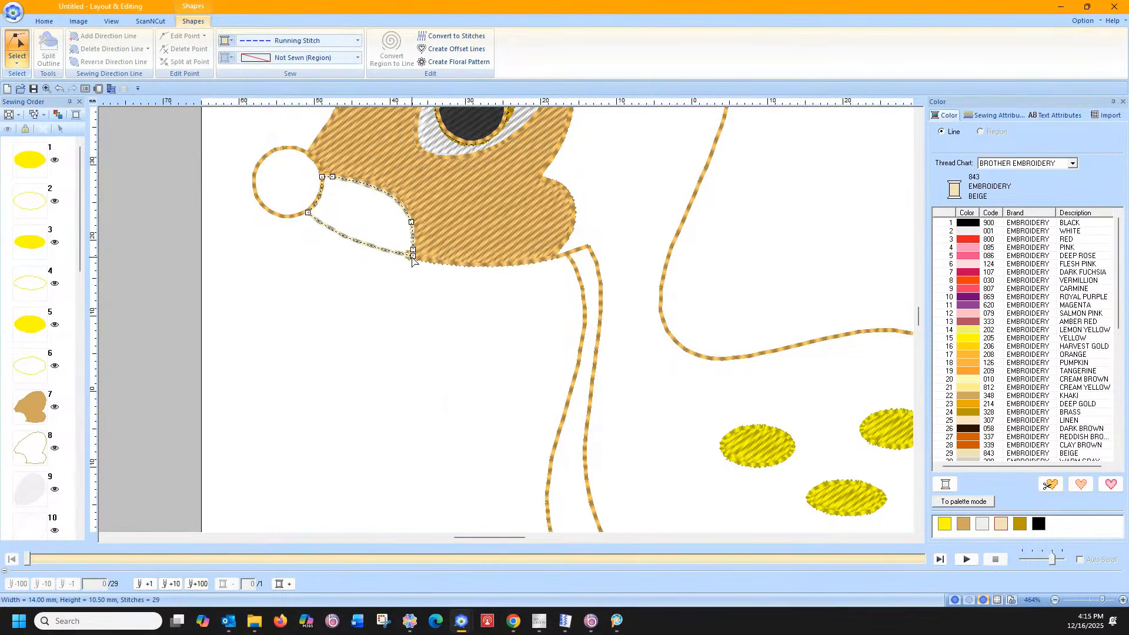
pyautogui.moveTo(413, 260); pyautogui.dragTo(405, 207)
pyautogui.click(410, 221)
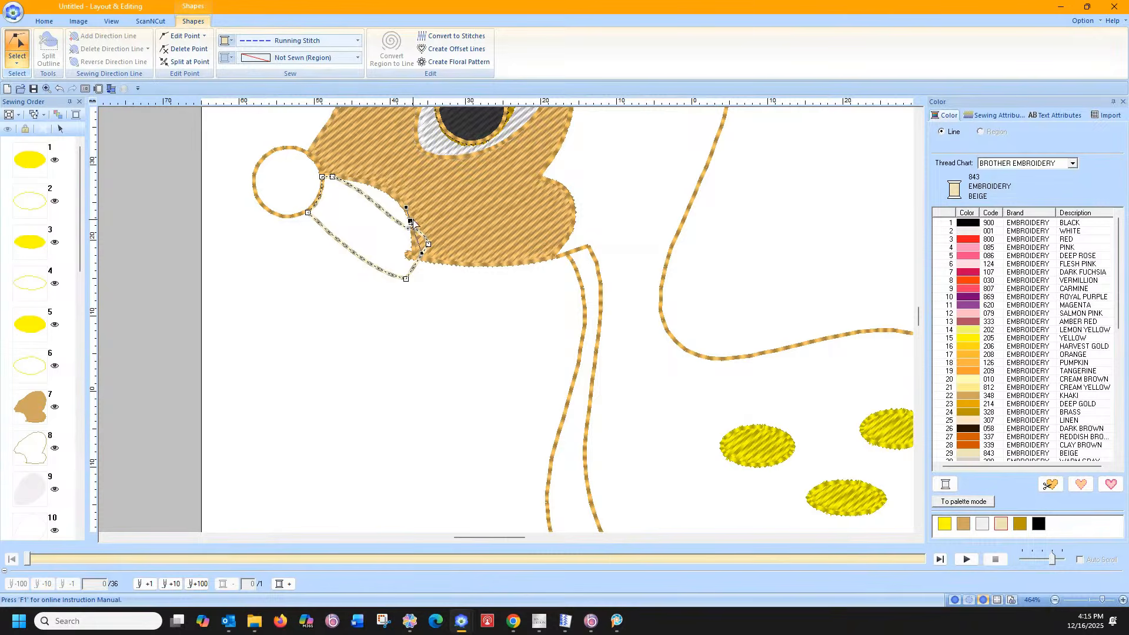
pyautogui.rightClick(410, 222)
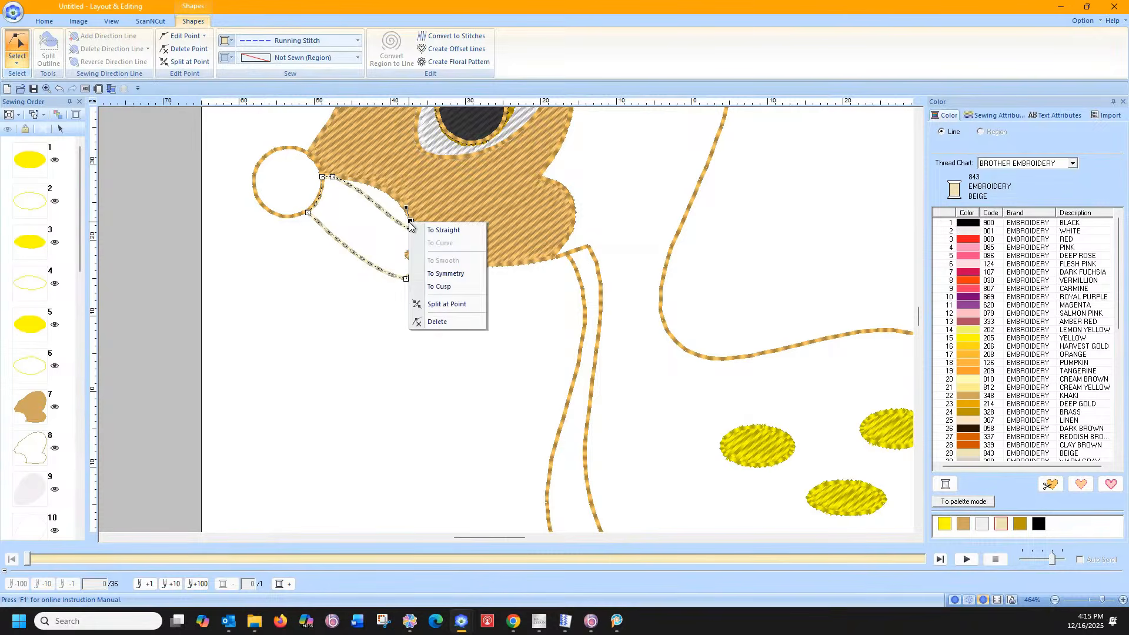
# - Undo the point edits made to the muzzle patch's outline
pyautogui.click(59, 89)
pyautogui.click(59, 89)
pyautogui.click(61, 94)
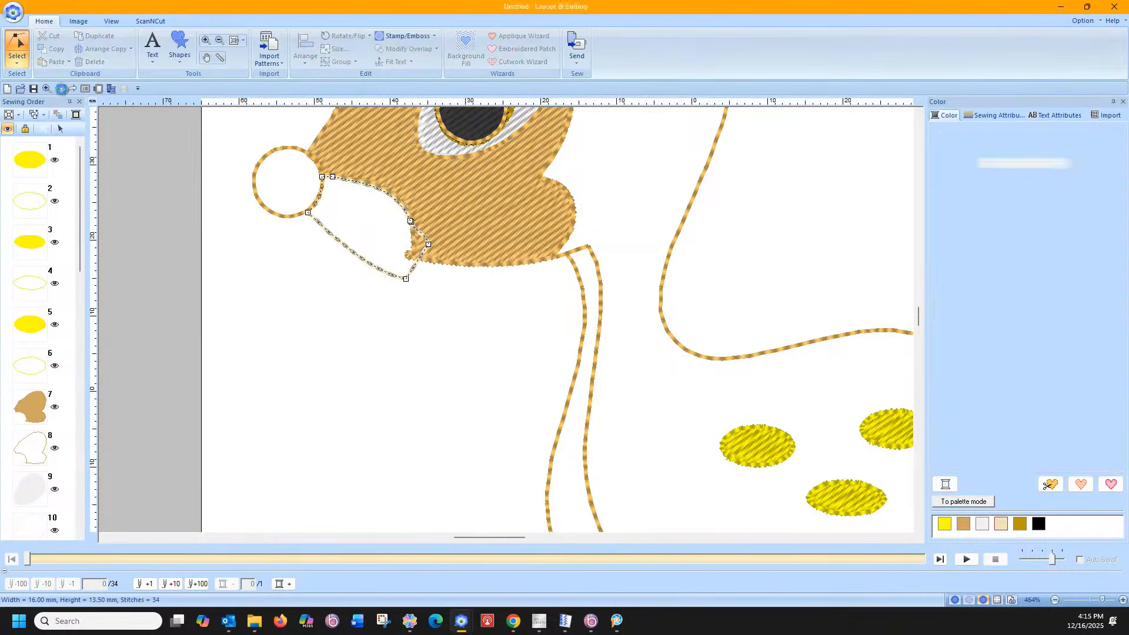
# - Undo the last point move and reshape the muzzle patch outline by replacing its inner curve point so it bulges along the head fill
pyautogui.click(61, 90)
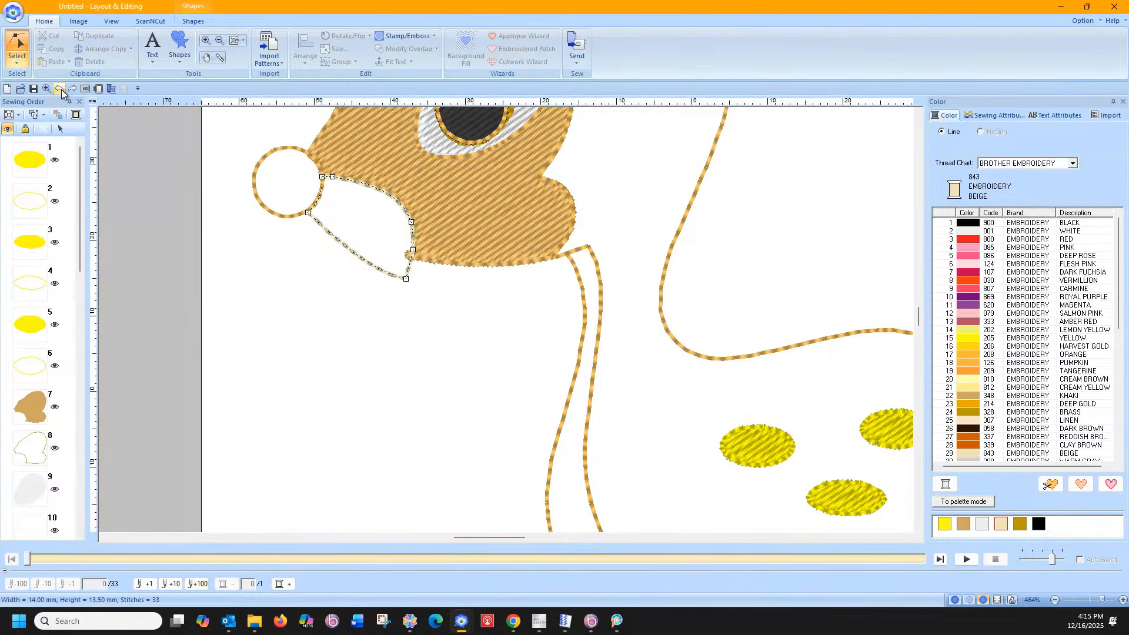
pyautogui.rightClick(411, 224)
pyautogui.click(438, 321)
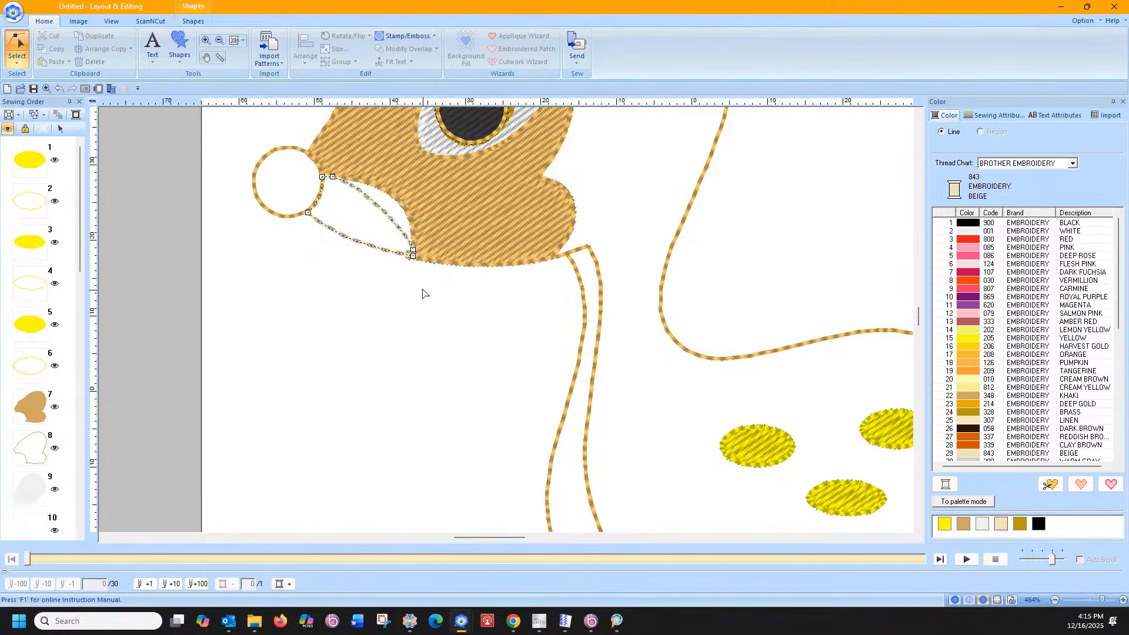
pyautogui.click(393, 223)
pyautogui.moveTo(393, 222); pyautogui.dragTo(403, 203)
pyautogui.moveTo(322, 177); pyautogui.dragTo(336, 195)
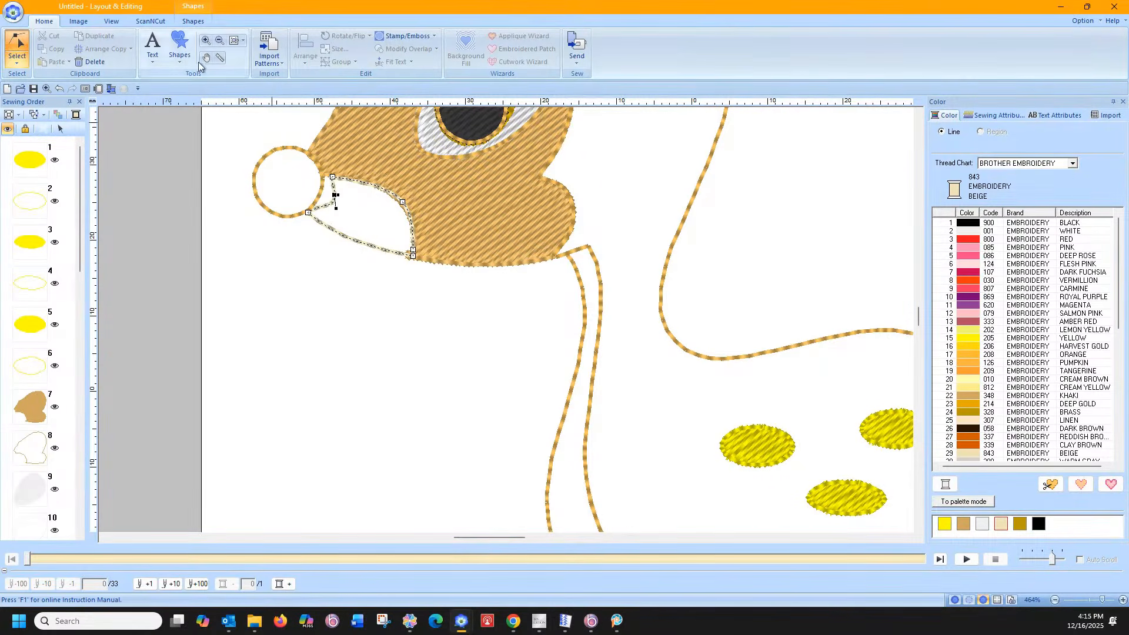
pyautogui.hotkey('ctrl', 'z')
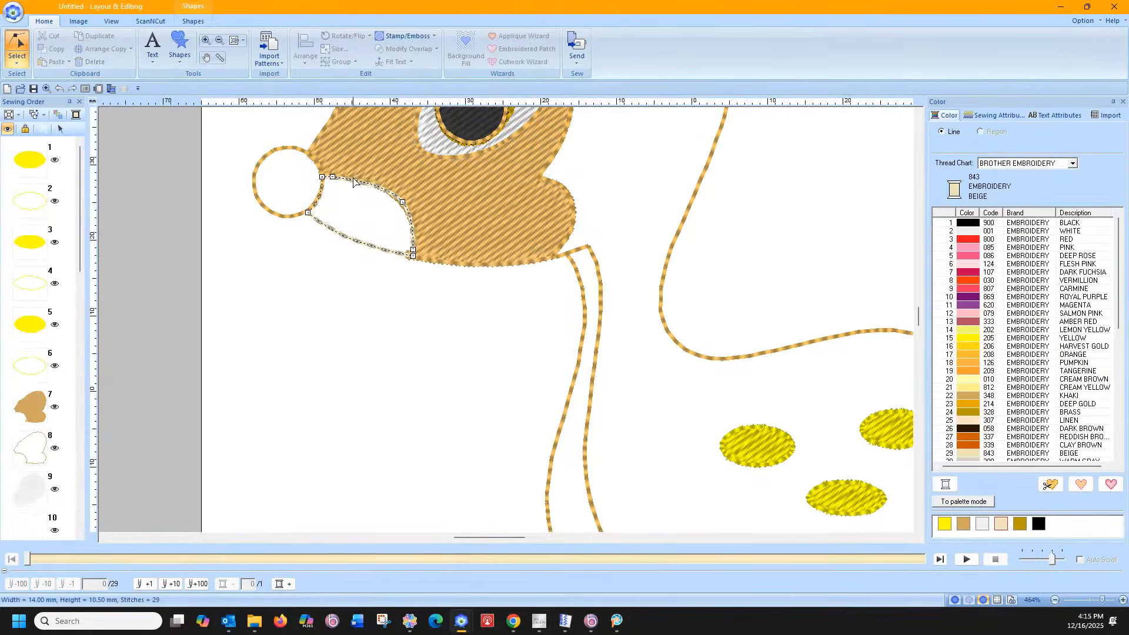
pyautogui.moveTo(307, 213)
pyautogui.mouseDown()
pyautogui.moveTo(318, 233)
pyautogui.moveTo(305, 211)
pyautogui.mouseUp()
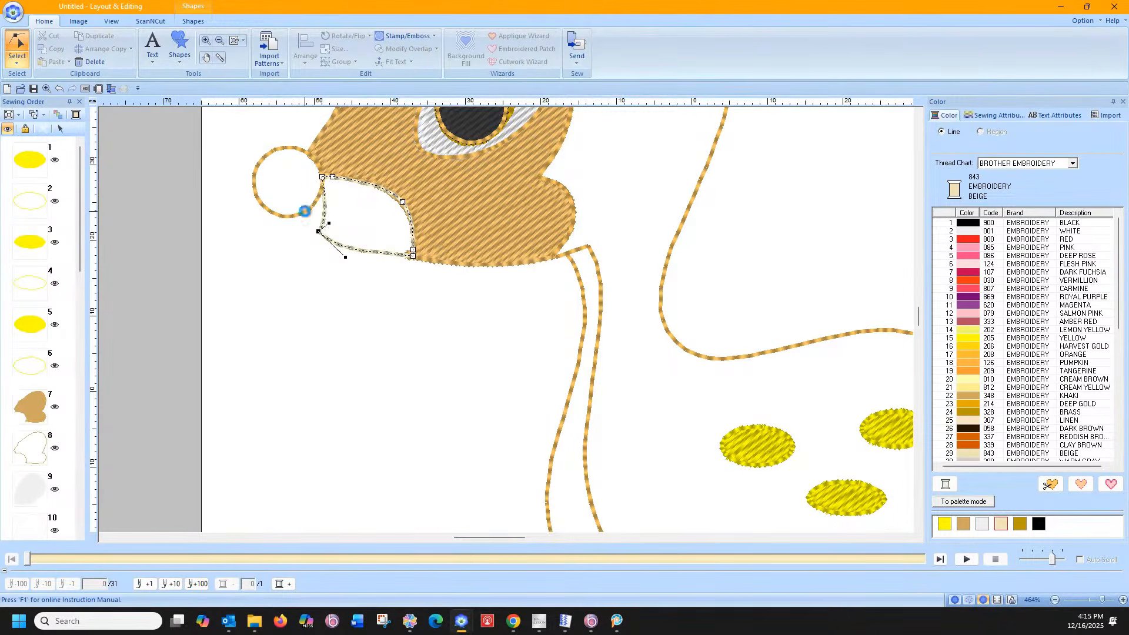
pyautogui.click(59, 89)
pyautogui.click(59, 89)
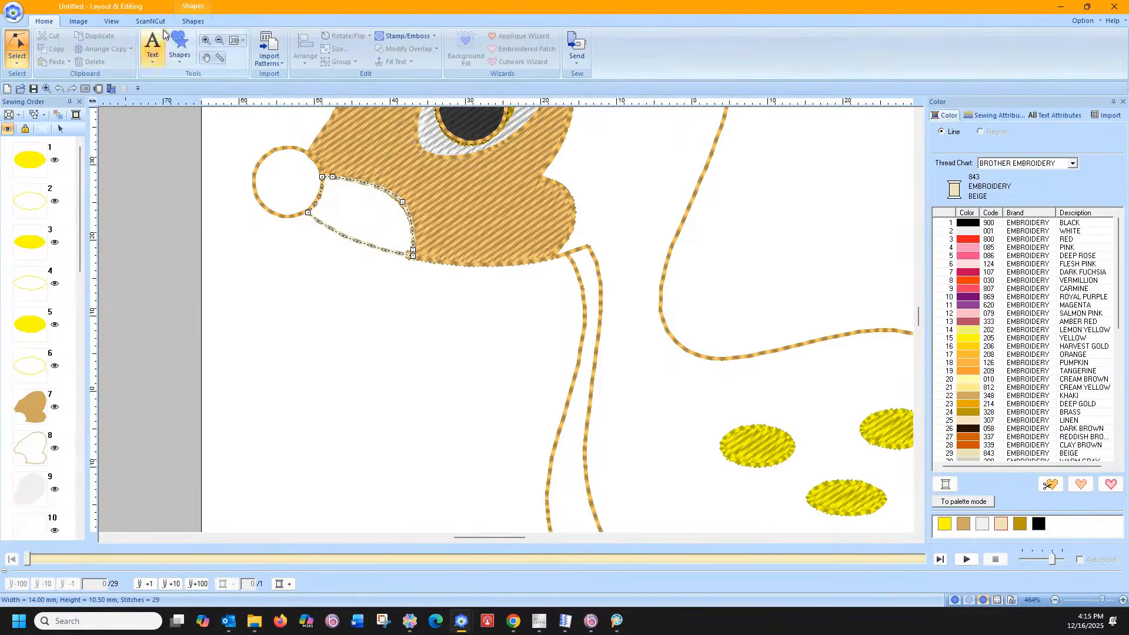
# - Fine-tune the muzzle patch outline by adjusting its upper curve point and lower corner points along the edge of the head fill
pyautogui.click(186, 22)
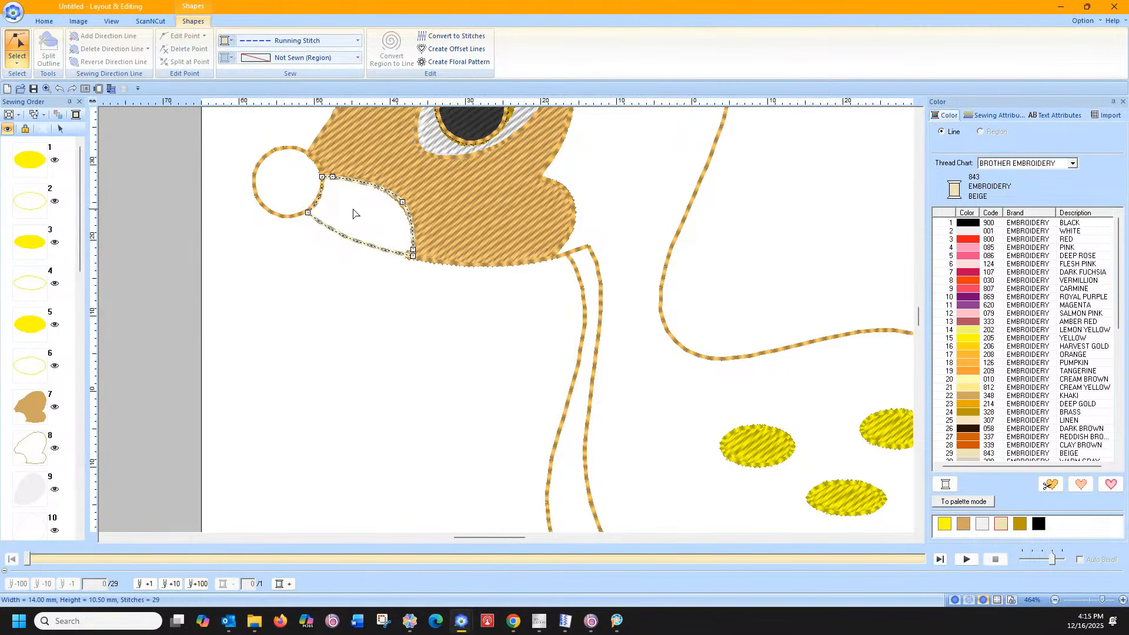
pyautogui.click(402, 203)
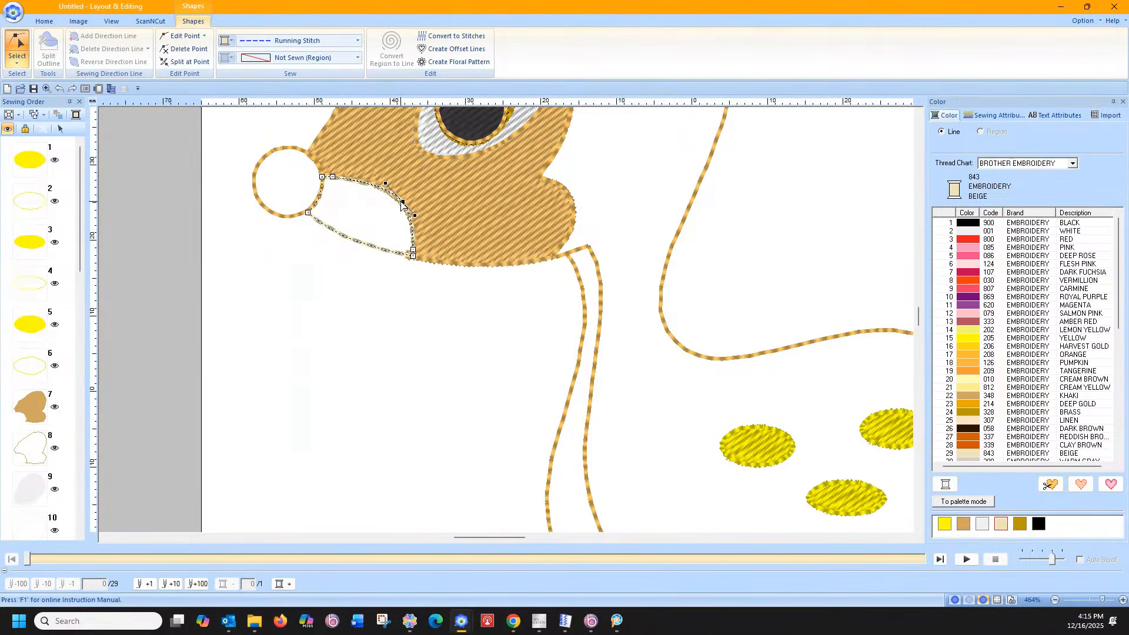
pyautogui.moveTo(399, 203); pyautogui.dragTo(396, 201)
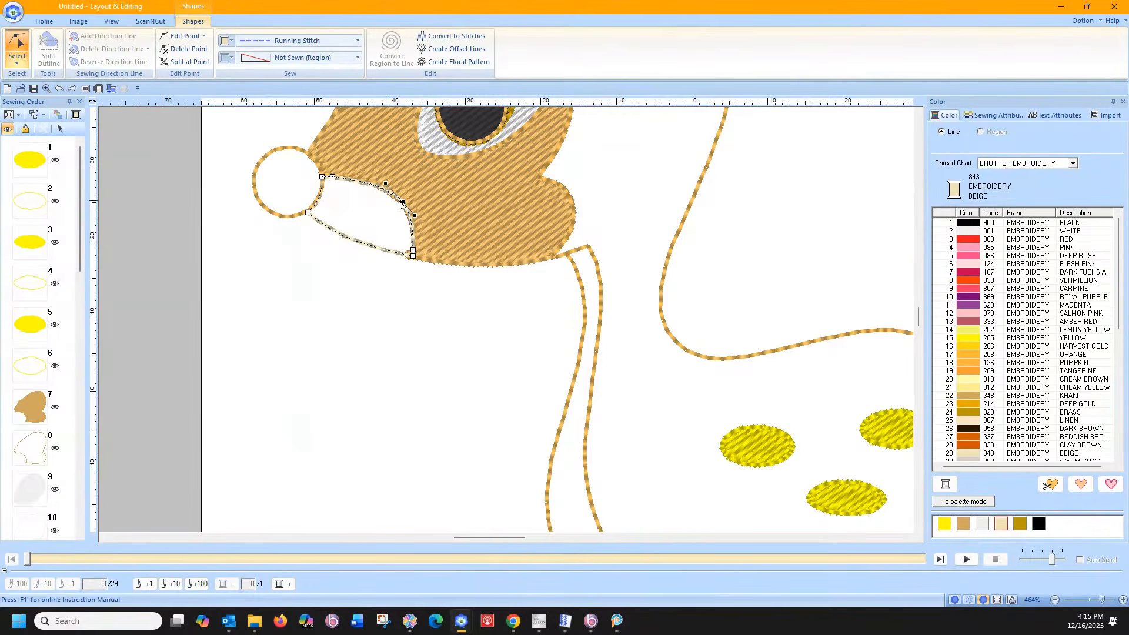
pyautogui.click(413, 256)
pyautogui.moveTo(413, 255)
pyautogui.mouseDown()
pyautogui.moveTo(414, 240)
pyautogui.moveTo(411, 257)
pyautogui.mouseUp()
pyautogui.click(408, 255)
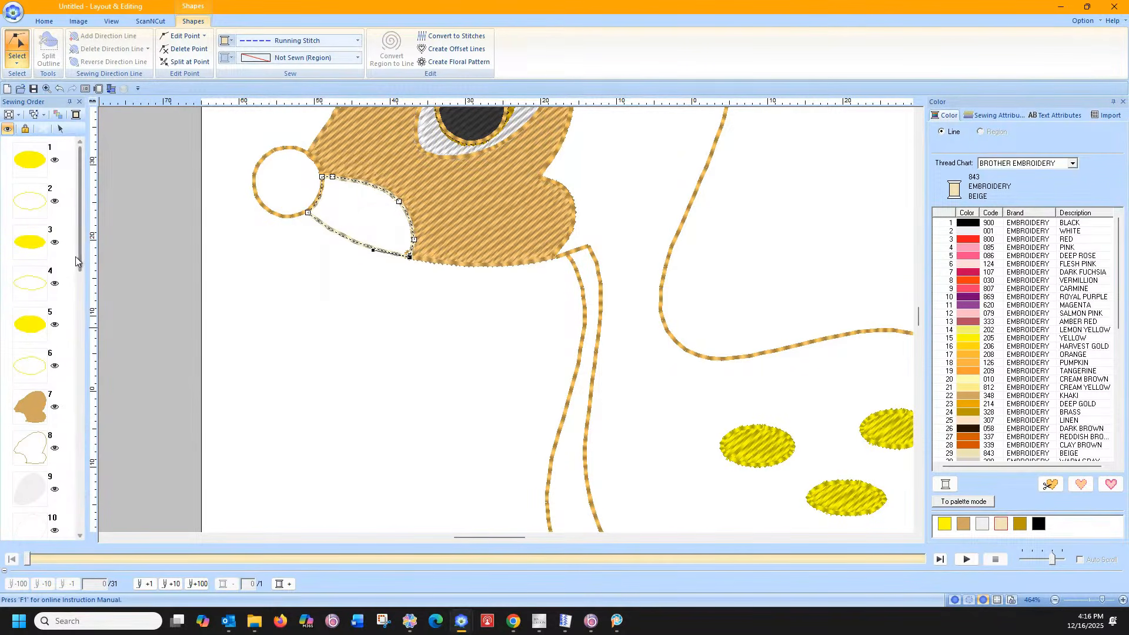
# - Apply Fill Stitch to the muzzle patch's region and colour the fill beige
pyautogui.scroll(-4, 73, 365)
pyautogui.scroll(-4, 73, 366)
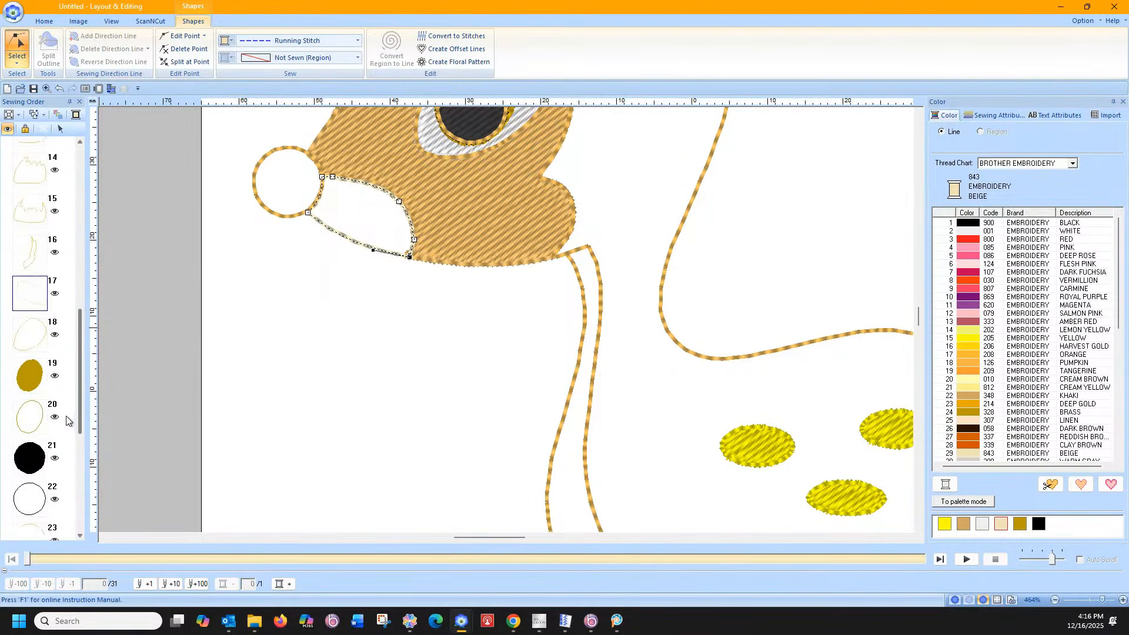
pyautogui.scroll(2, 75, 447)
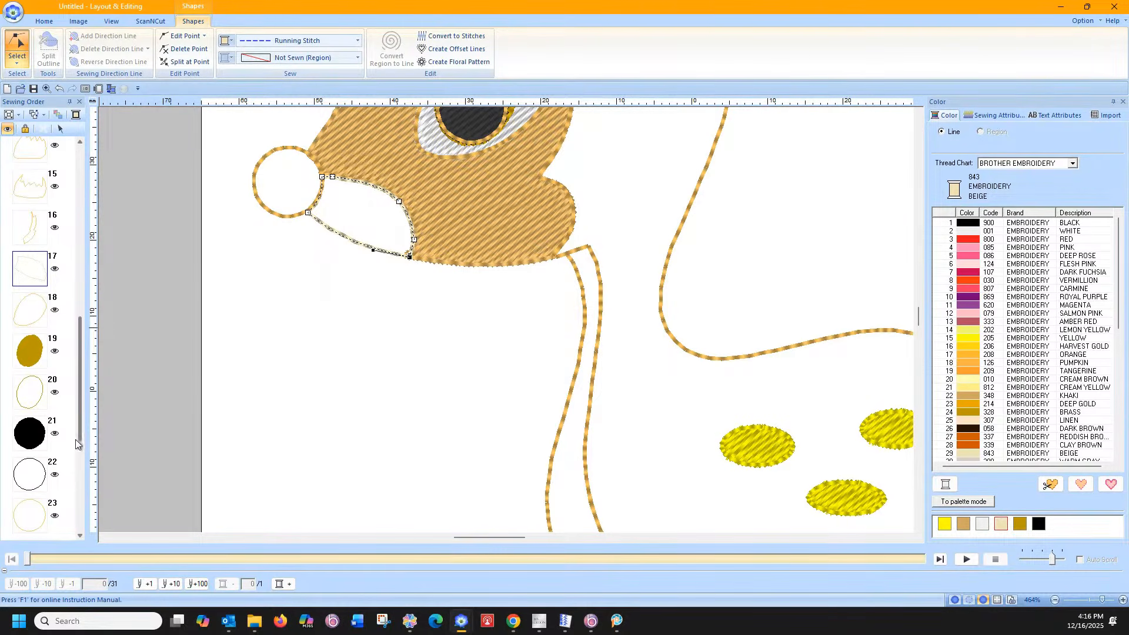
pyautogui.moveTo(76, 443); pyautogui.dragTo(81, 524)
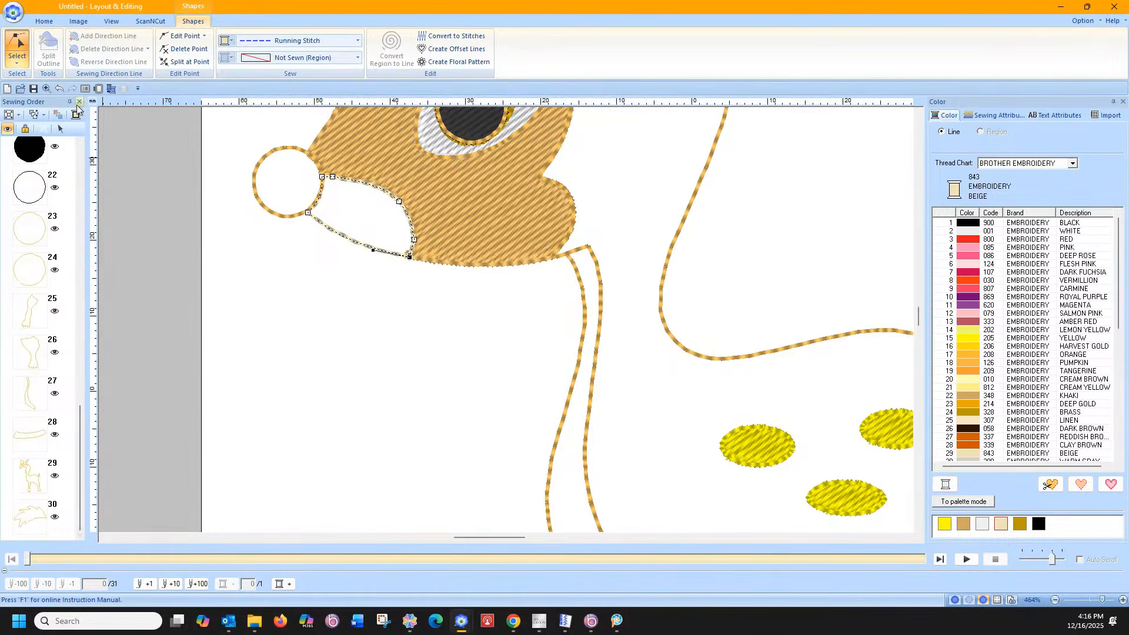
pyautogui.click(61, 130)
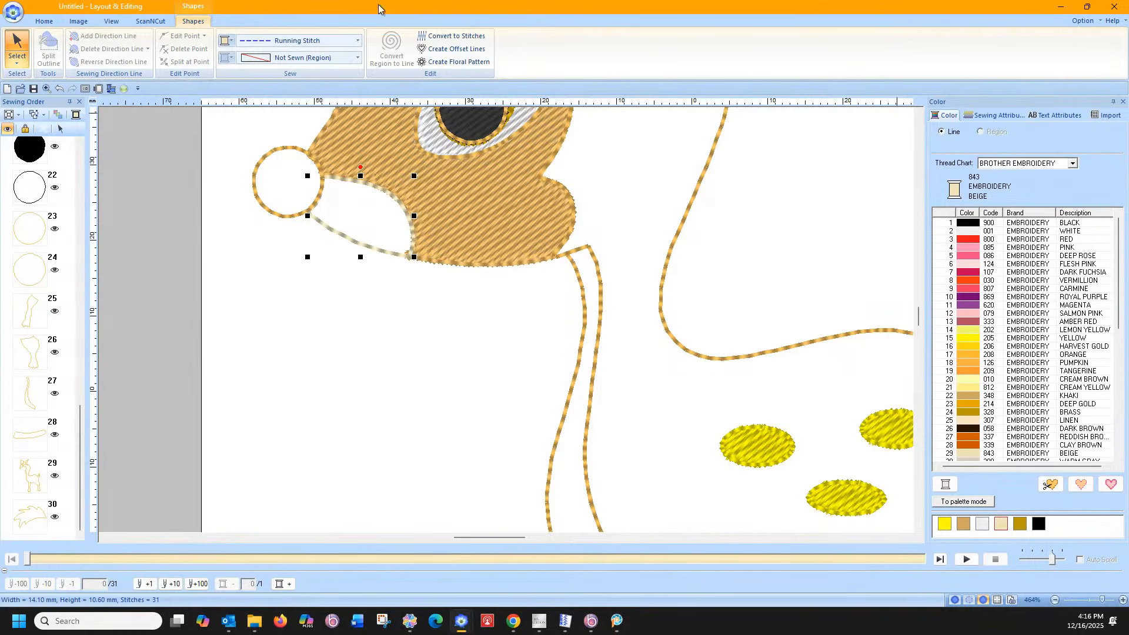
pyautogui.click(357, 58)
pyautogui.click(316, 94)
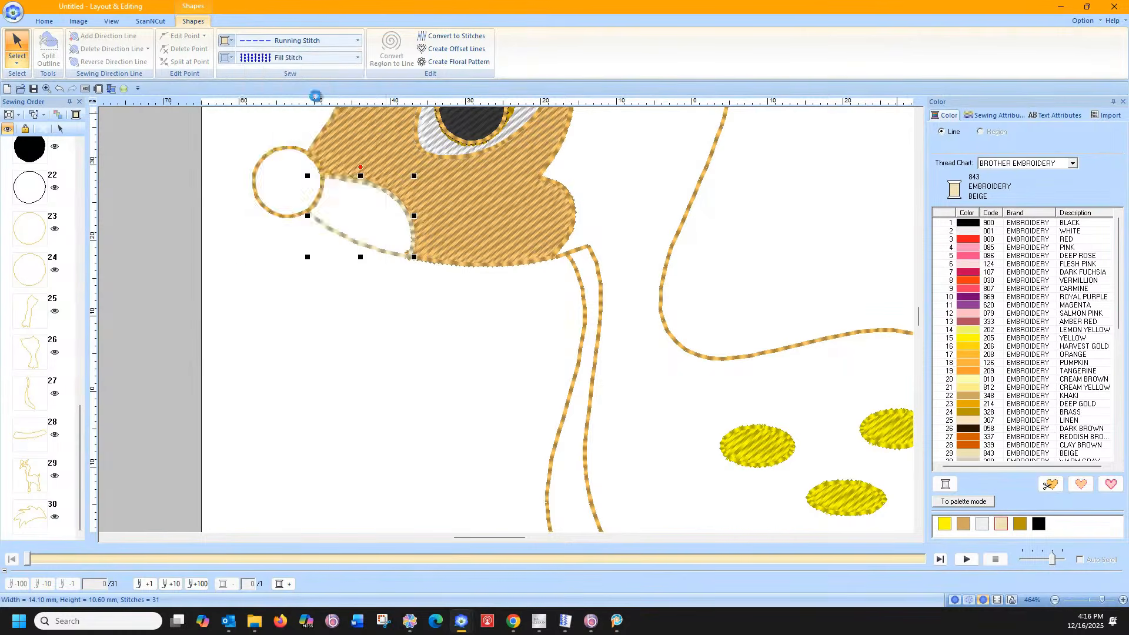
pyautogui.click(981, 132)
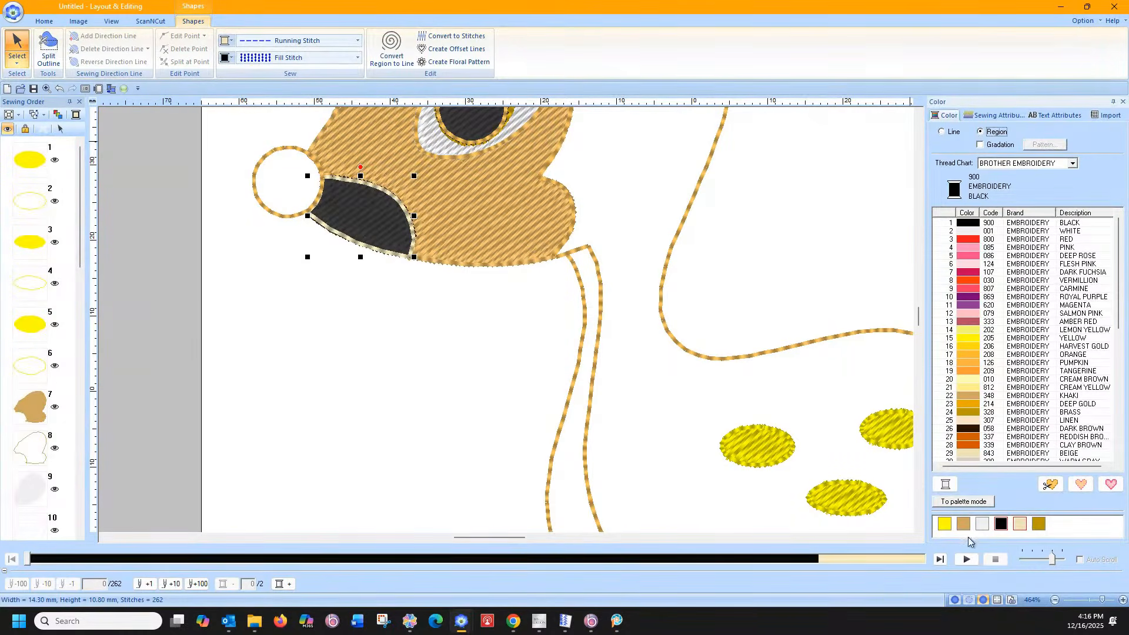
pyautogui.click(1019, 524)
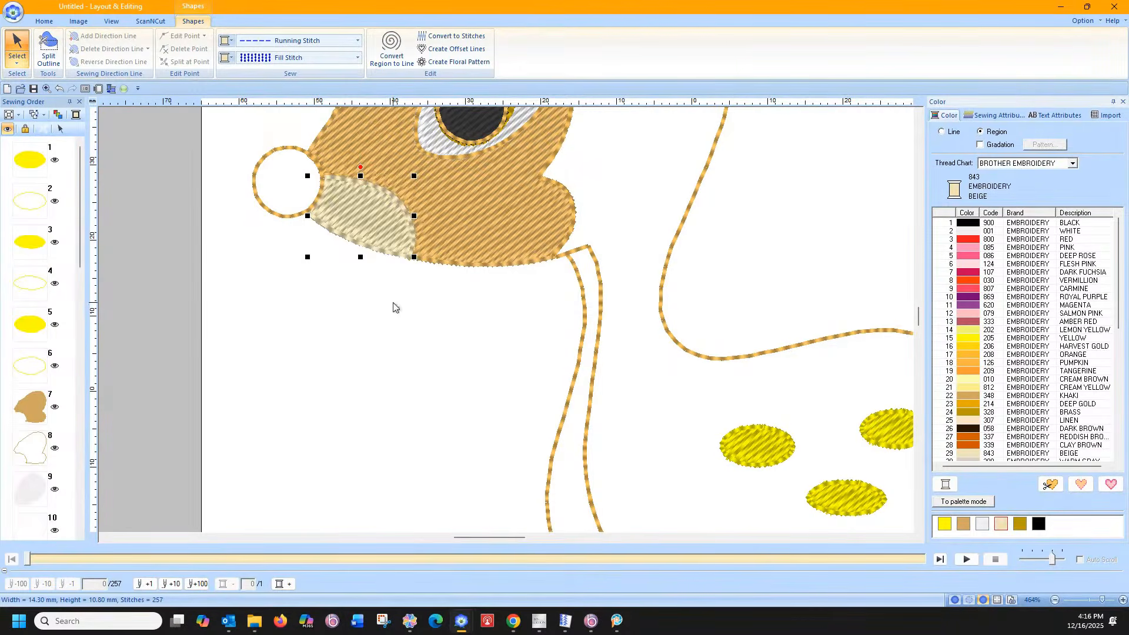
# - Apply a black Fill Stitch to the deer's nose circle and recolour its outline black
pyautogui.click(287, 149)
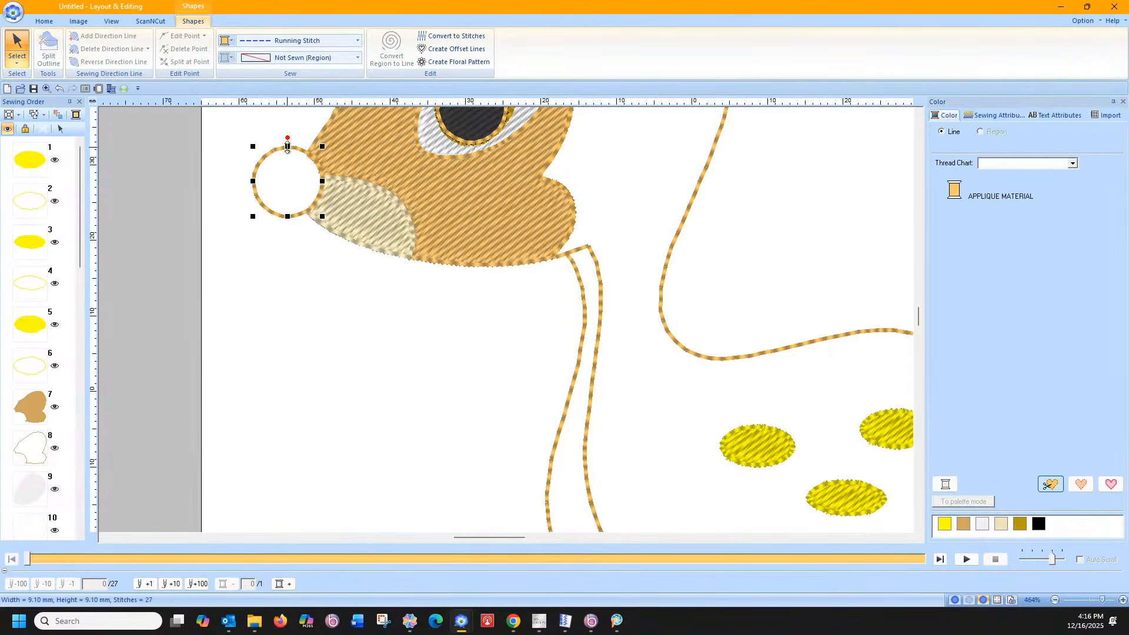
pyautogui.click(289, 59)
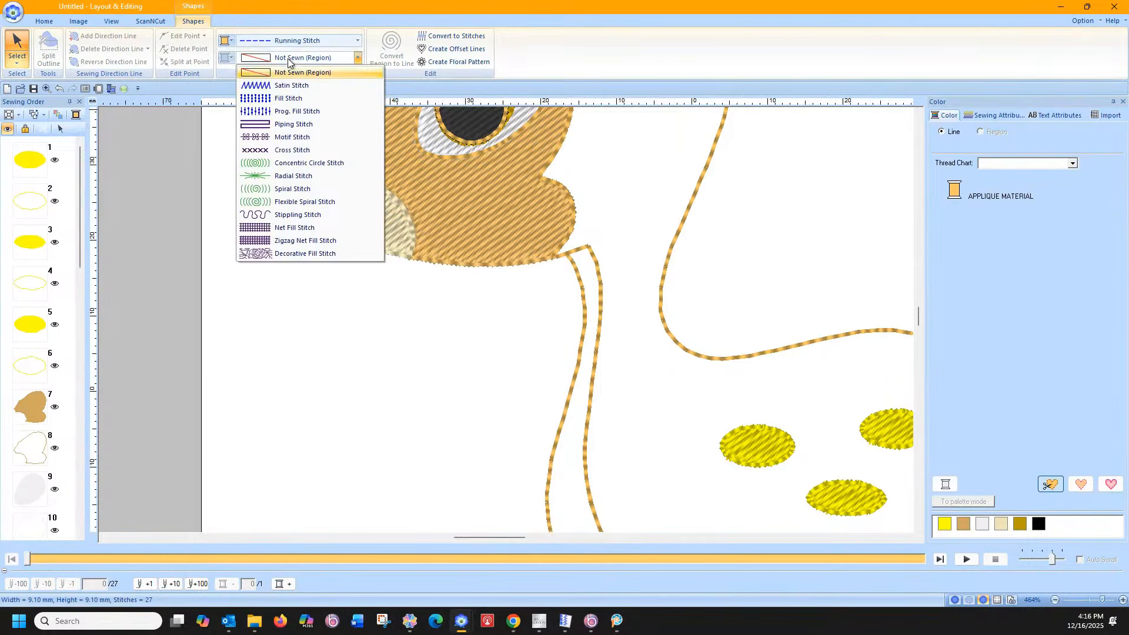
pyautogui.click(293, 98)
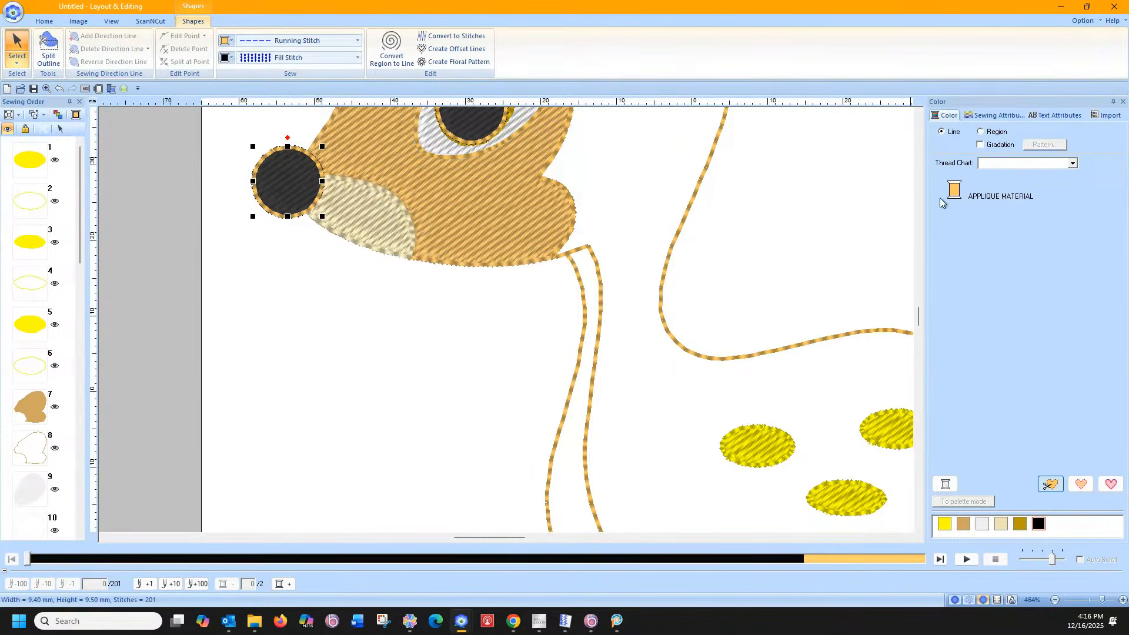
pyautogui.click(983, 132)
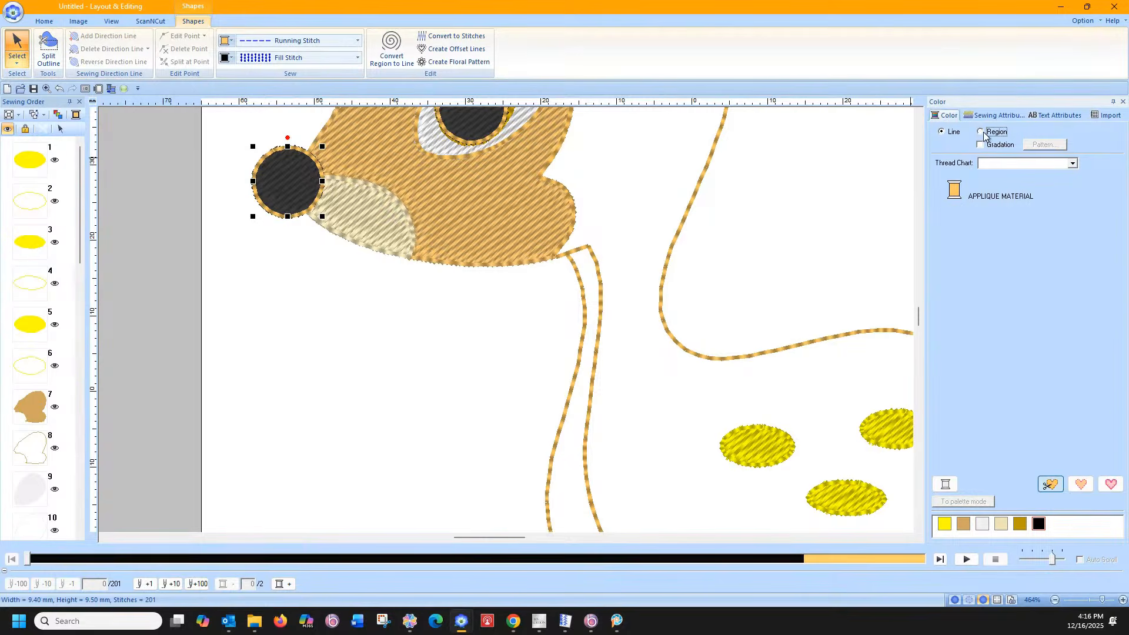
pyautogui.click(942, 132)
pyautogui.click(1039, 524)
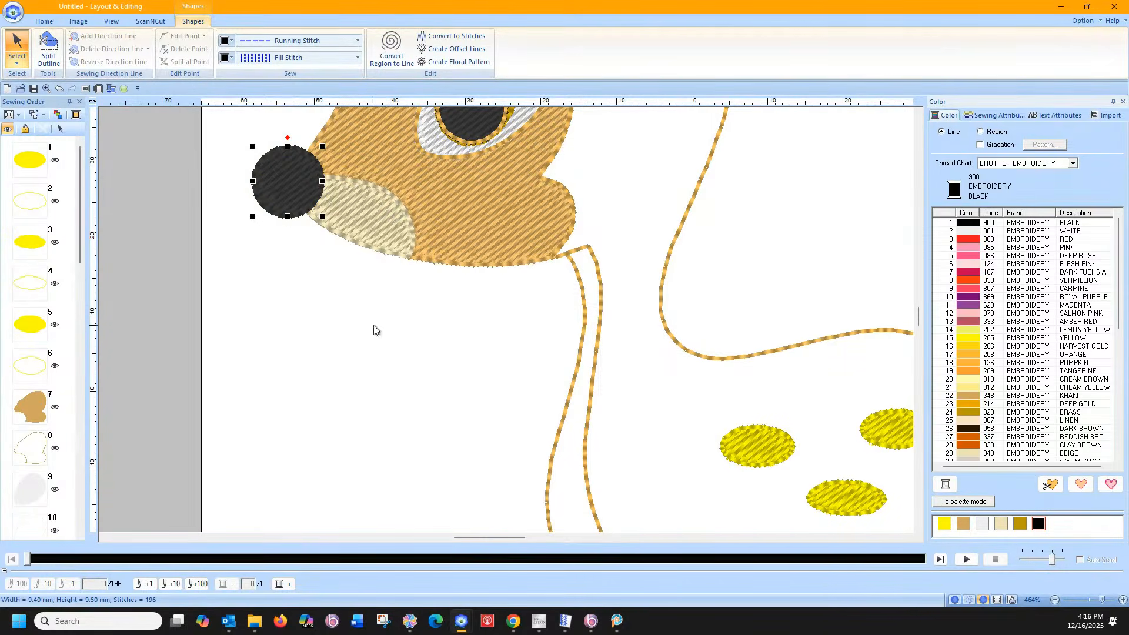
# - Colour the deer's body outline with 323 Light Brown from the BROTHER EMBROIDERY thread chart
pyautogui.click(727, 233)
pyautogui.click(685, 226)
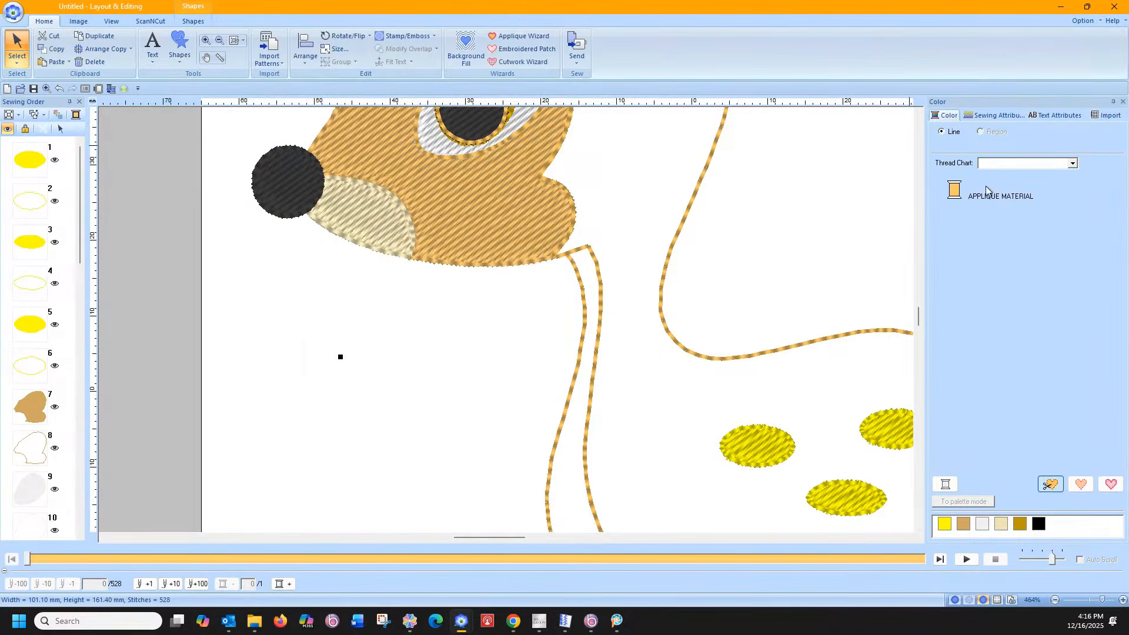
pyautogui.click(998, 164)
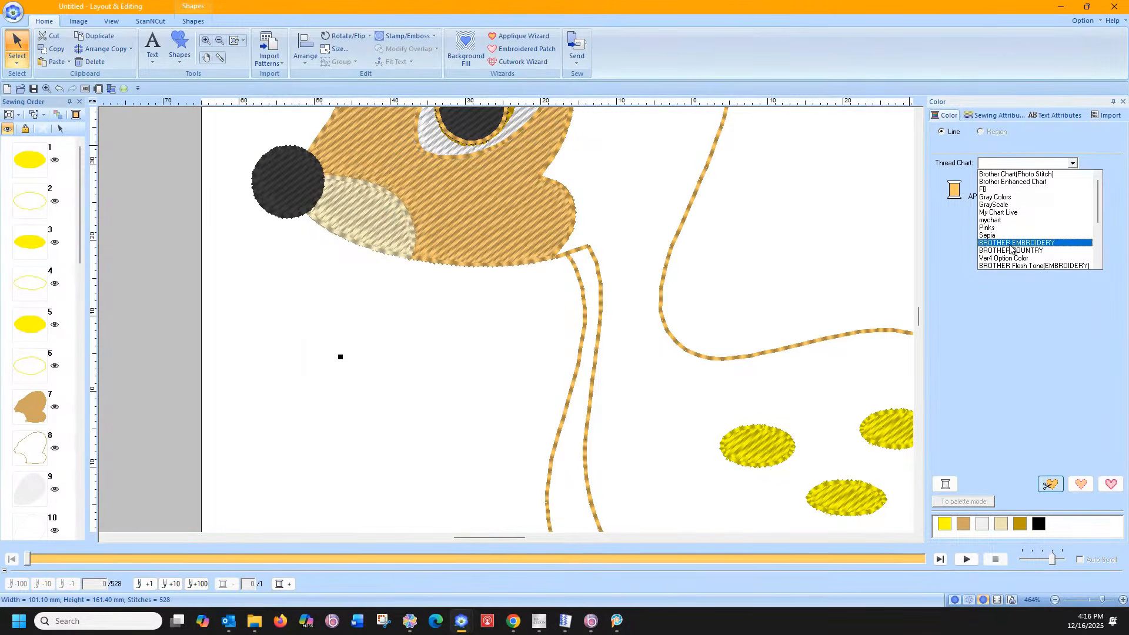
pyautogui.click(1012, 247)
pyautogui.scroll(-3, 979, 353)
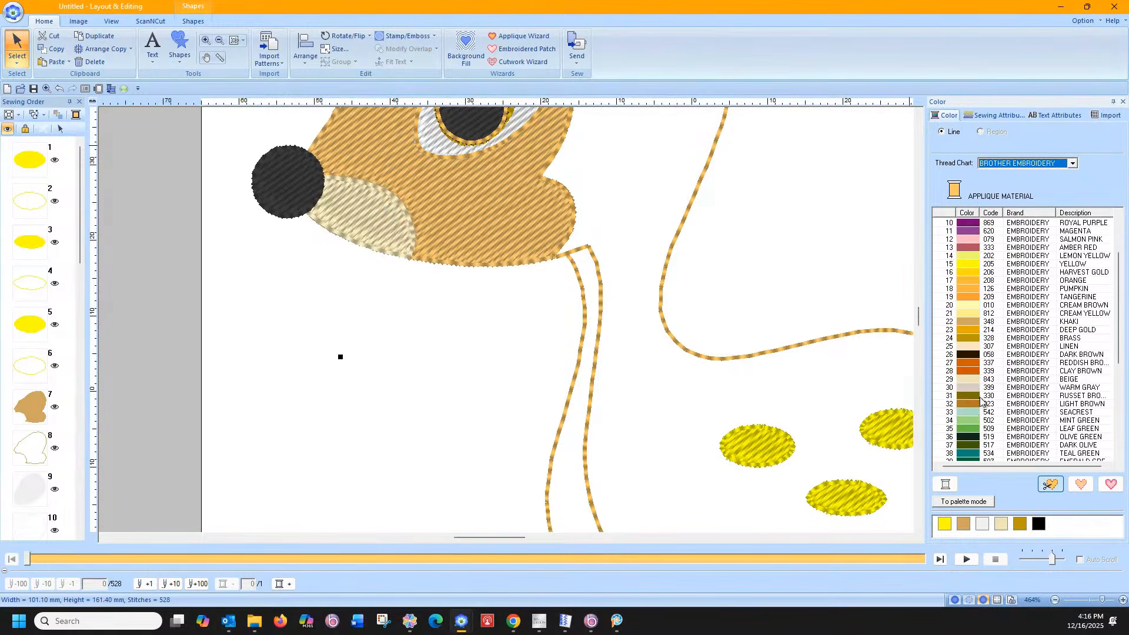
pyautogui.click(974, 404)
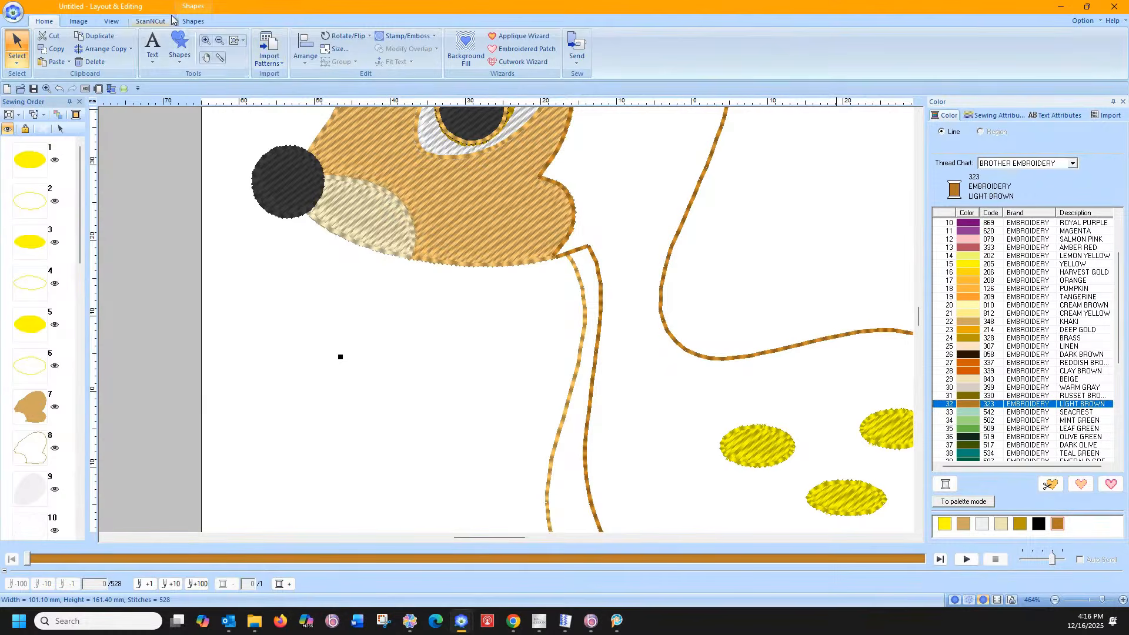
# - Apply Fill Stitch to the deer's body region and colour the fill light brown
pyautogui.click(193, 21)
pyautogui.click(357, 57)
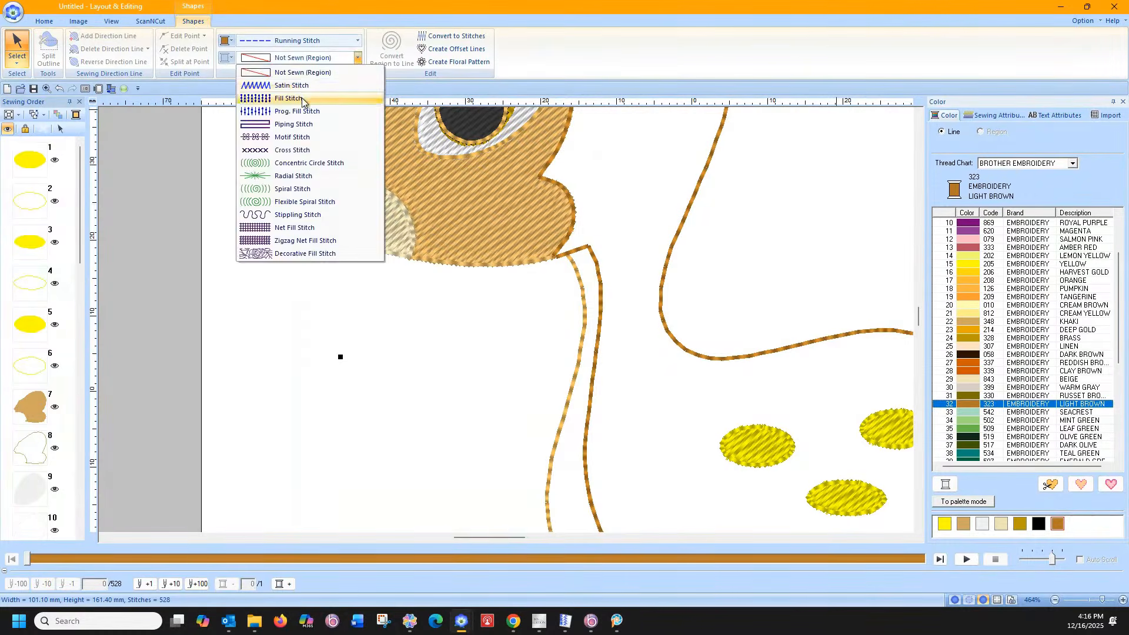
pyautogui.click(294, 95)
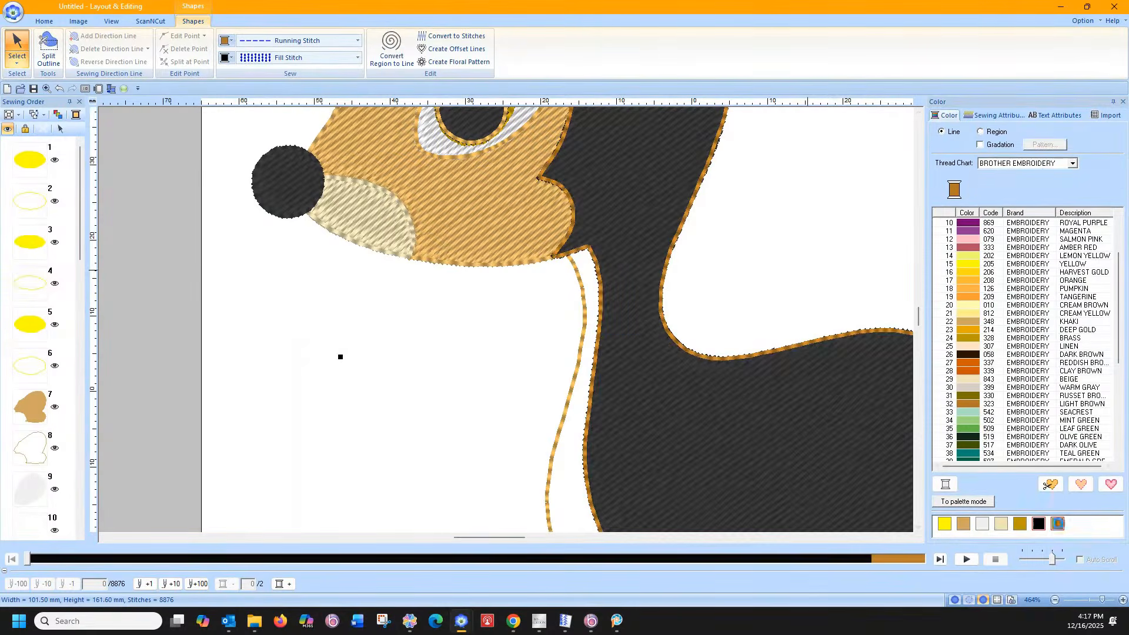
pyautogui.click(982, 132)
pyautogui.click(1056, 523)
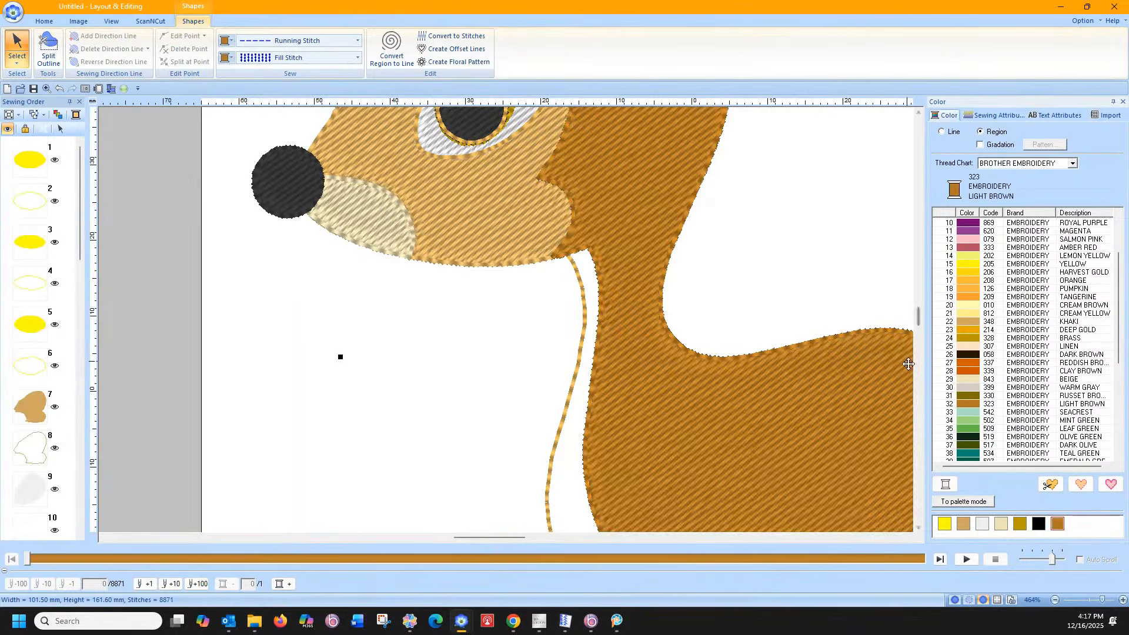
# - Apply Fill Stitch to the narrow chest strip along the front of the body and colour the fill beige
pyautogui.scroll(-3, 732, 270)
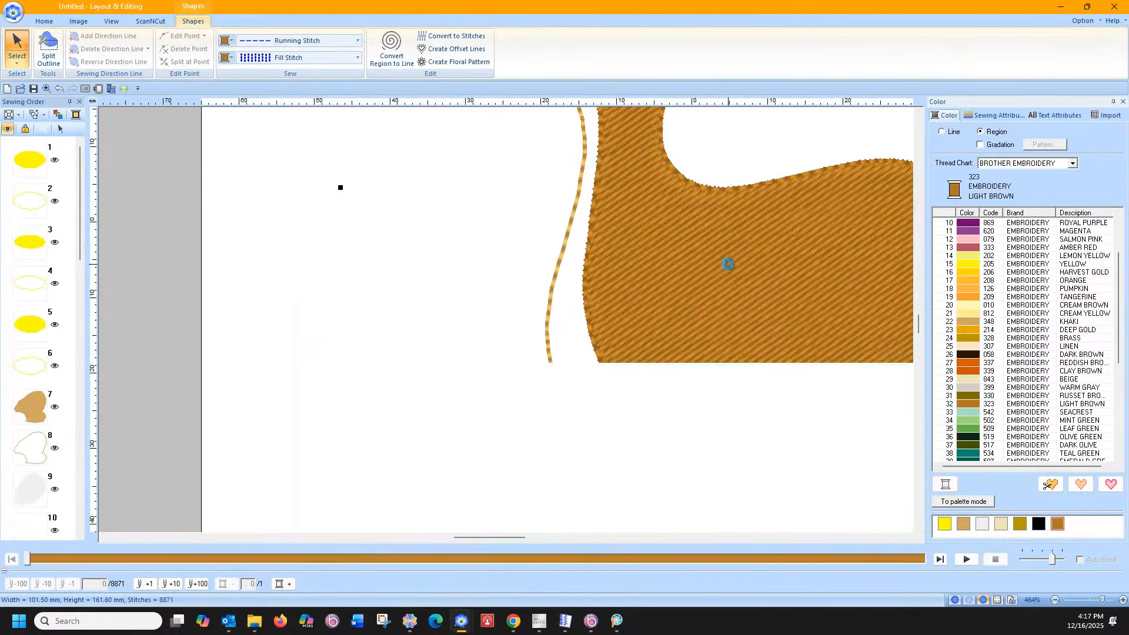
pyautogui.click(551, 288)
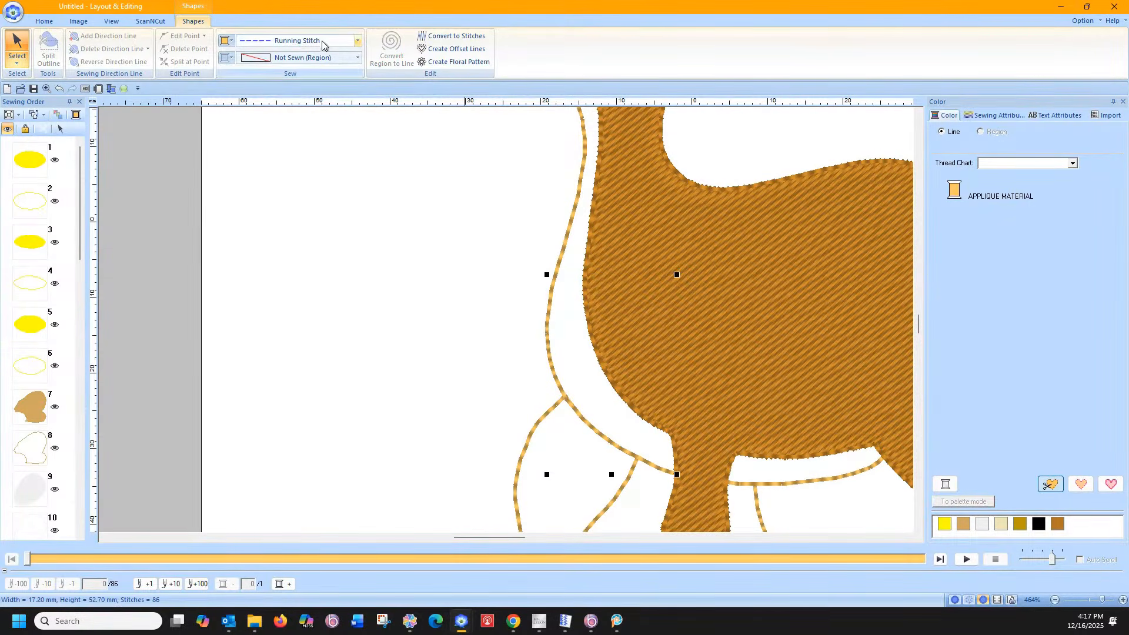
pyautogui.click(254, 59)
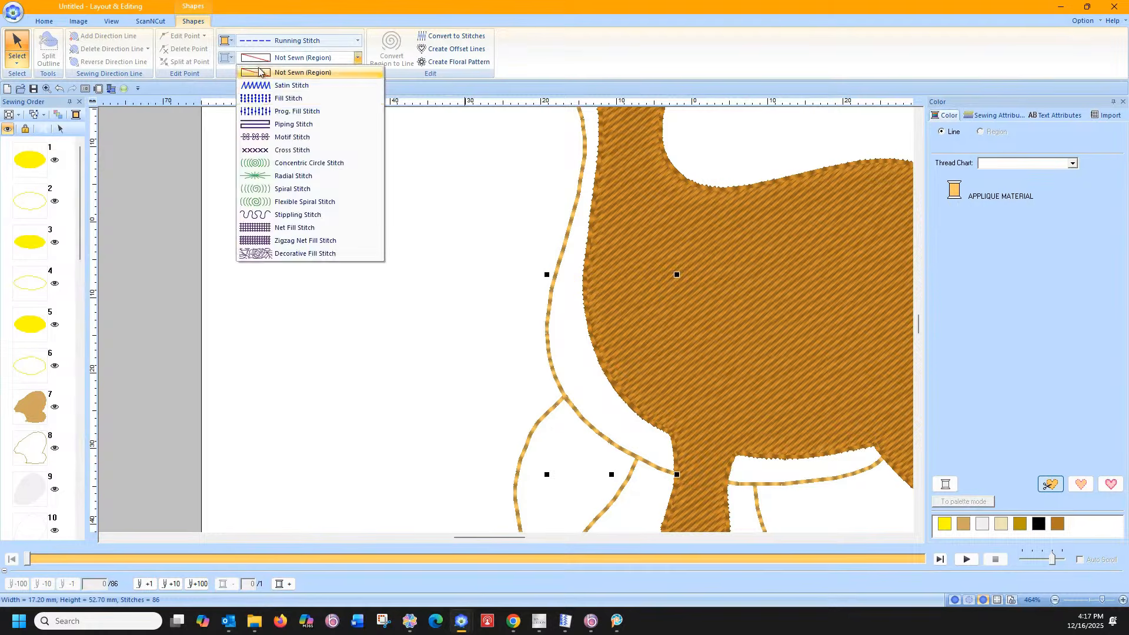
pyautogui.click(270, 99)
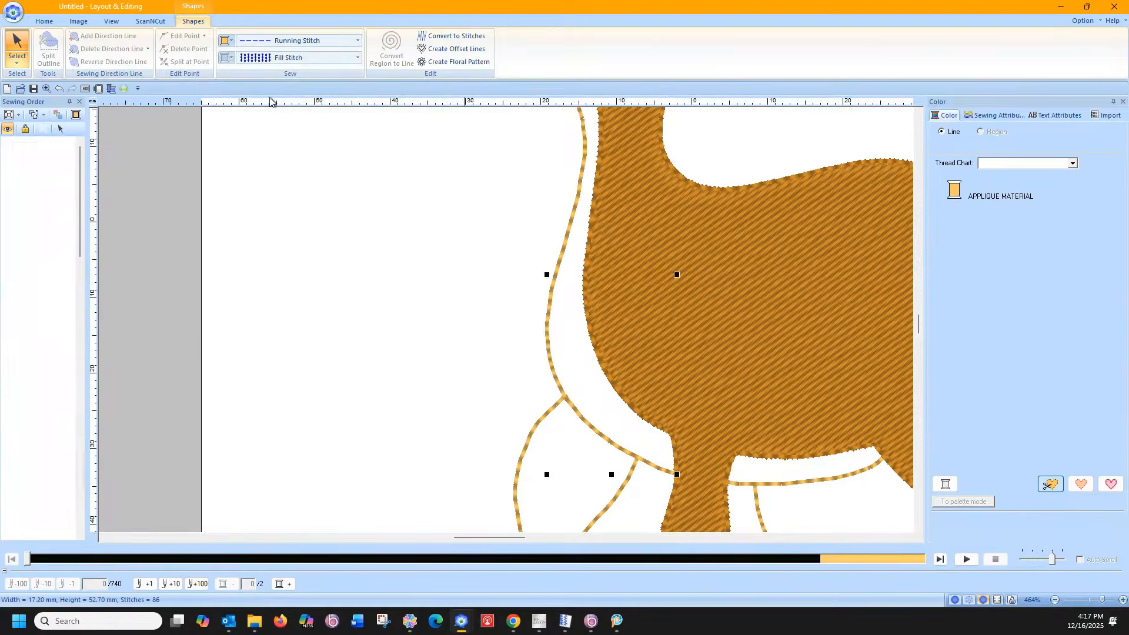
pyautogui.click(231, 57)
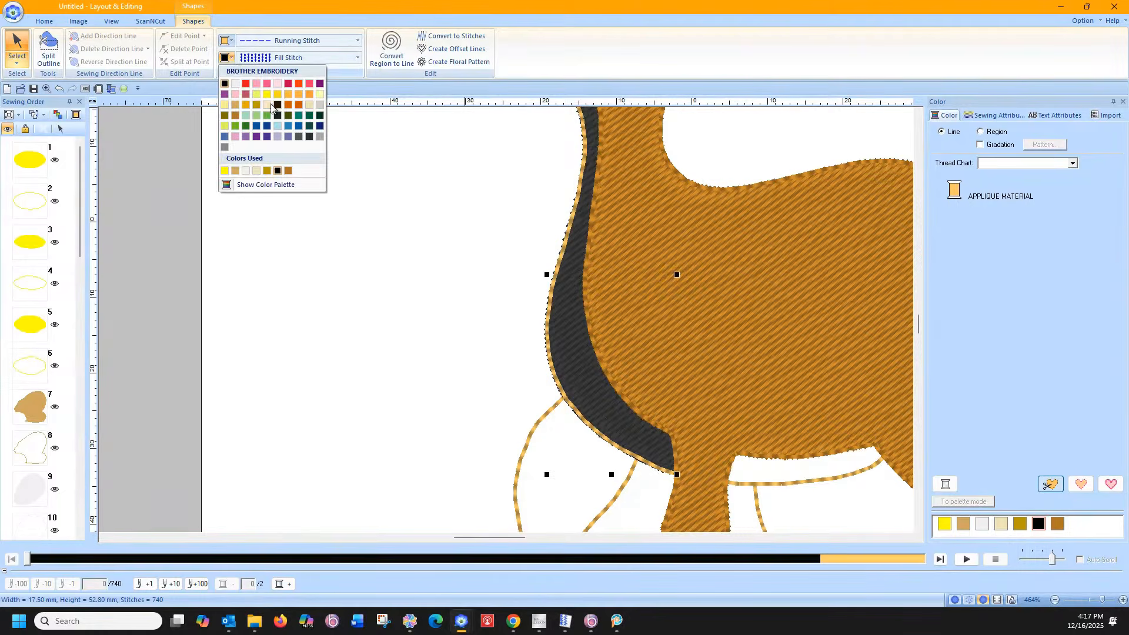
pyautogui.click(320, 95)
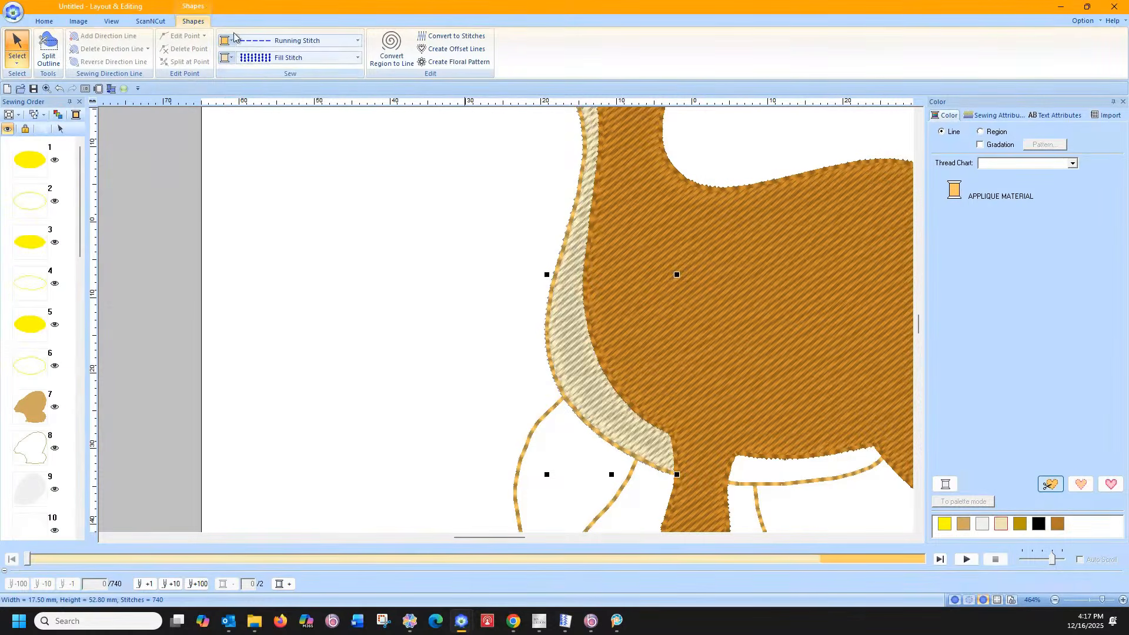
# - Recolour the chest strip's outline to 843 Beige to match its fill
pyautogui.click(231, 42)
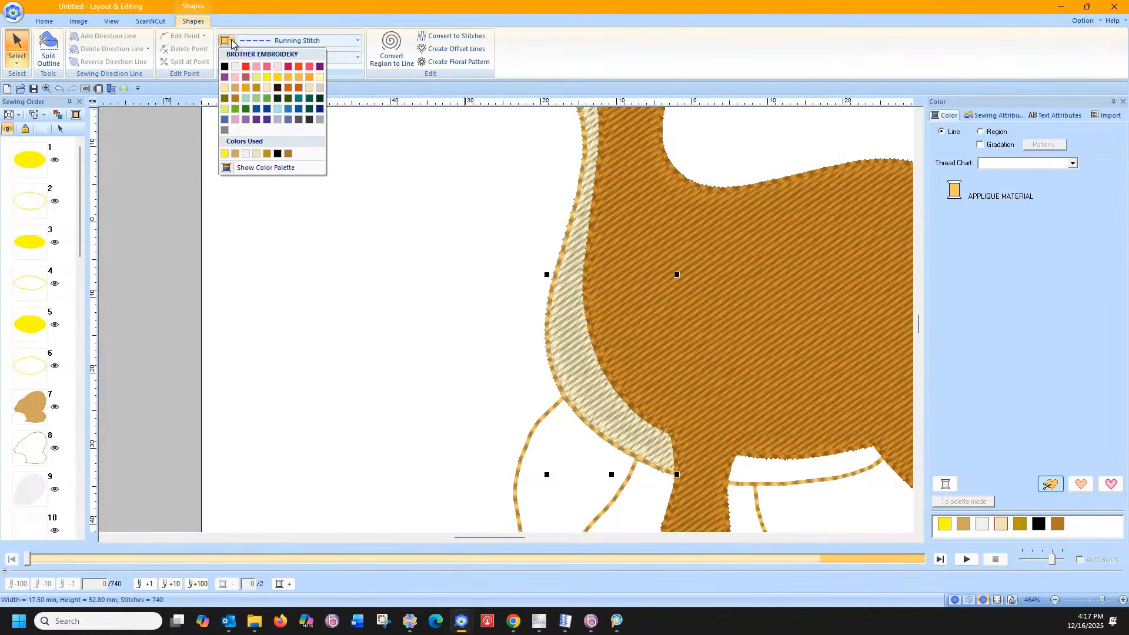
pyautogui.click(315, 89)
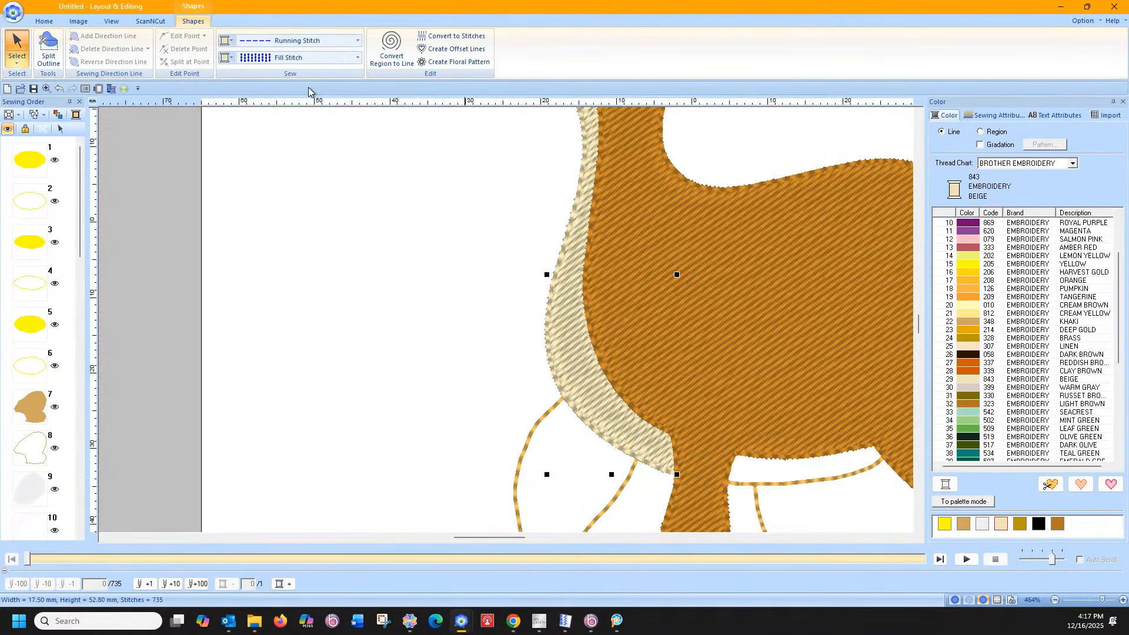
# - Colour the belly strip's outline beige, apply Fill Stitch to its region and colour the fill beige
pyautogui.scroll(-4, 161, 232)
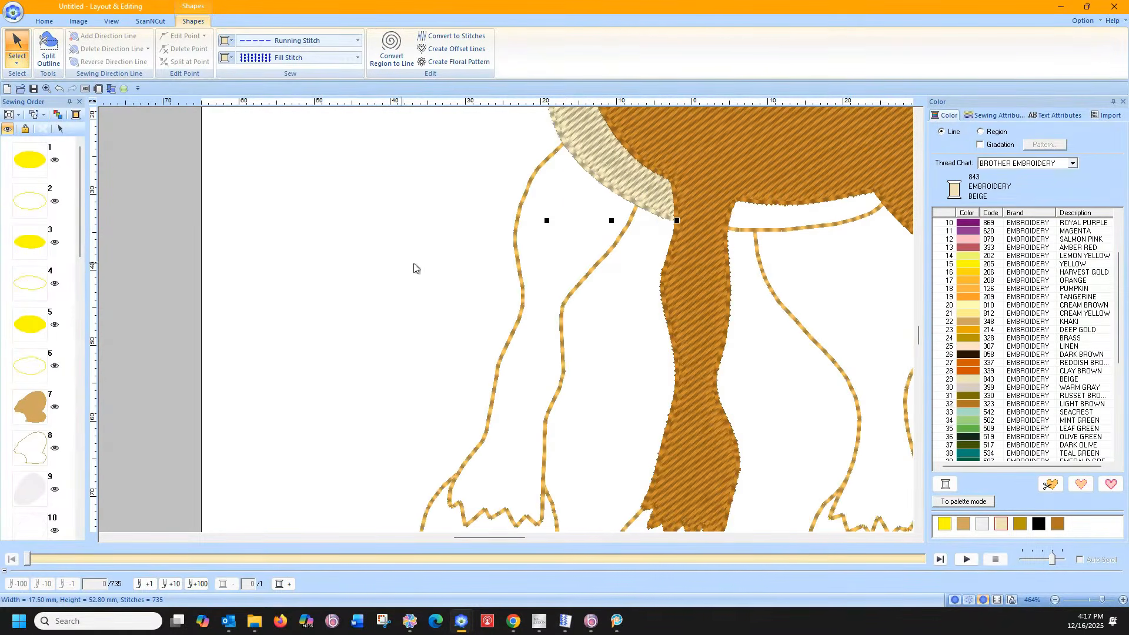
pyautogui.click(742, 230)
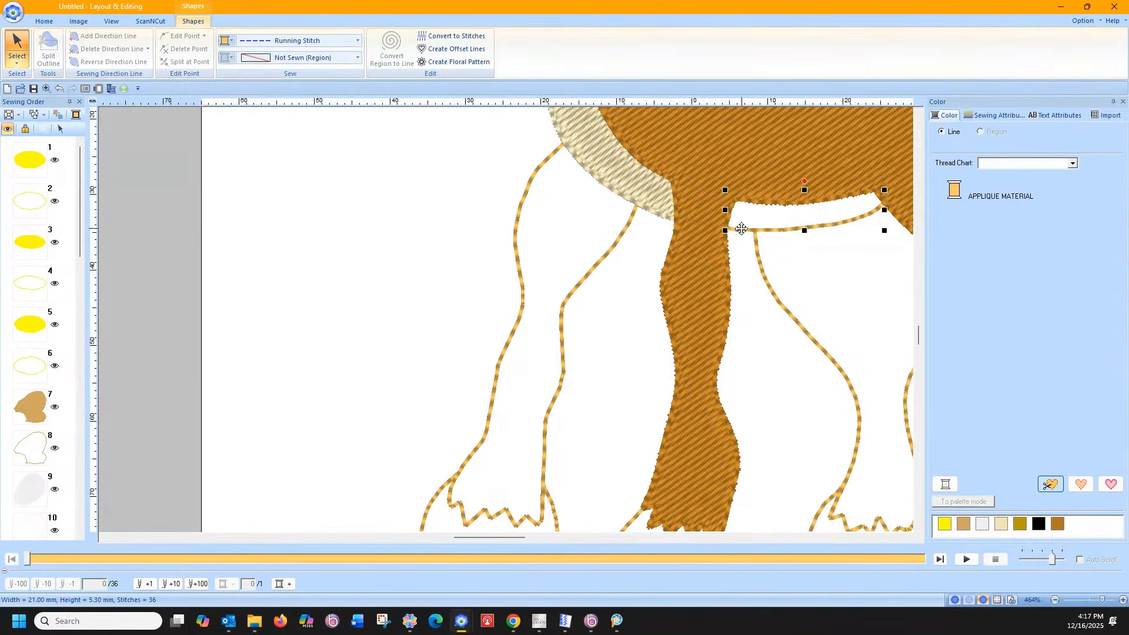
pyautogui.click(253, 46)
pyautogui.click(231, 41)
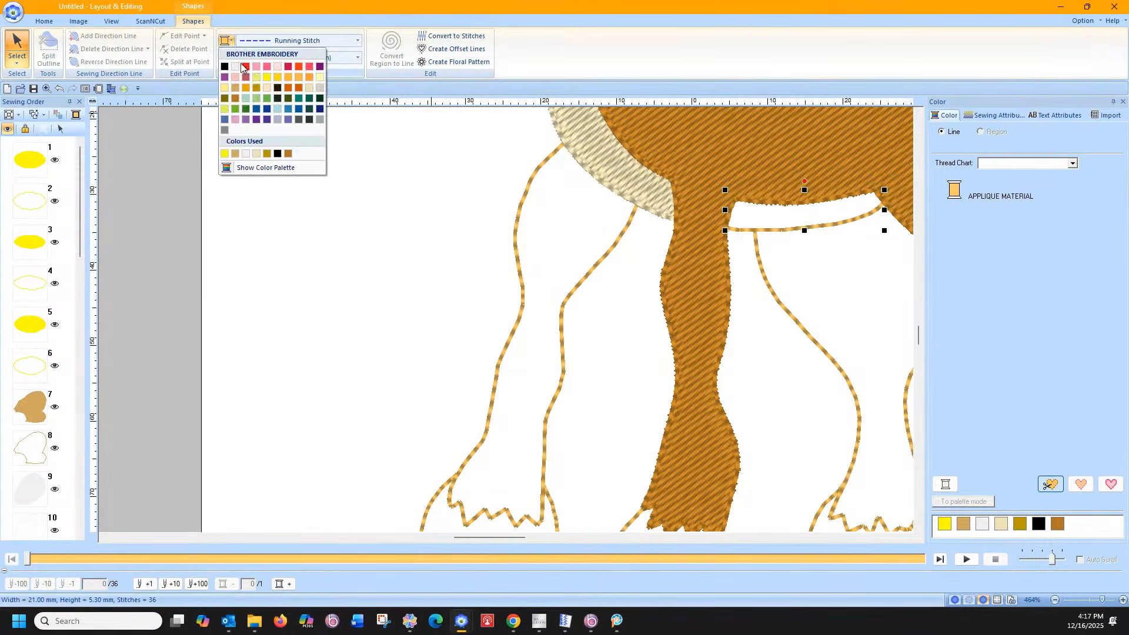
pyautogui.click(316, 87)
pyautogui.click(294, 57)
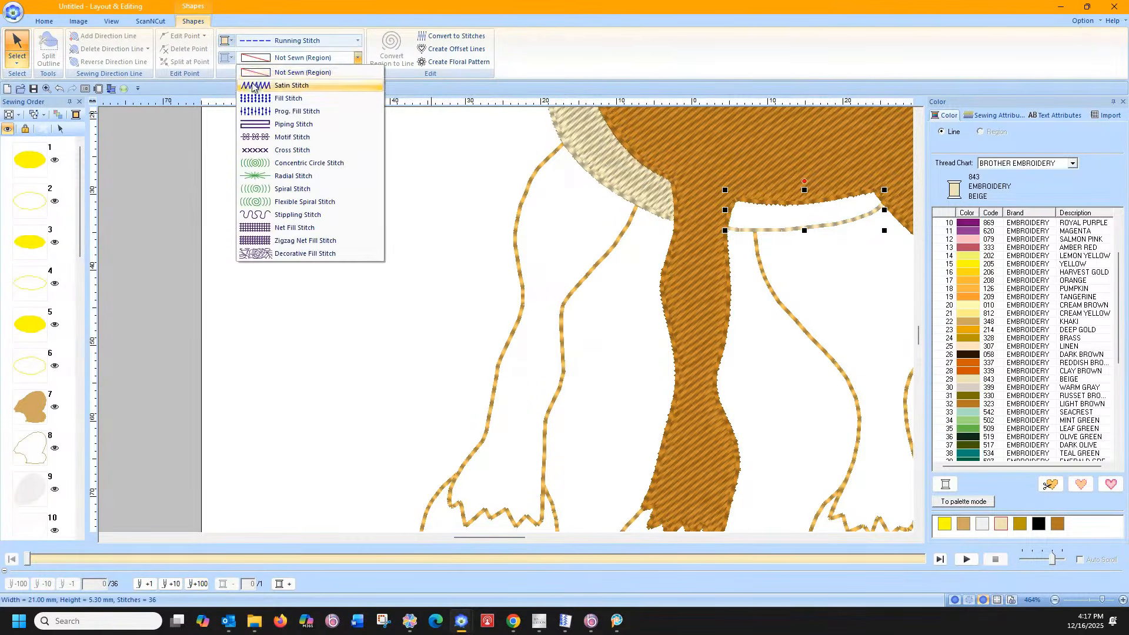
pyautogui.click(255, 97)
pyautogui.click(227, 58)
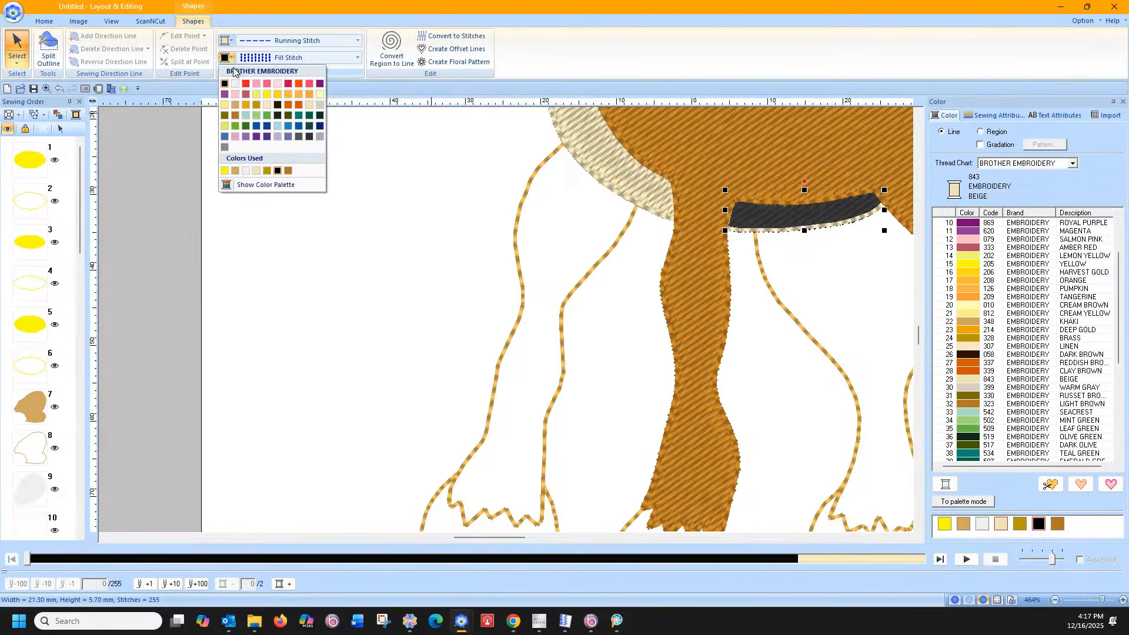
pyautogui.click(310, 105)
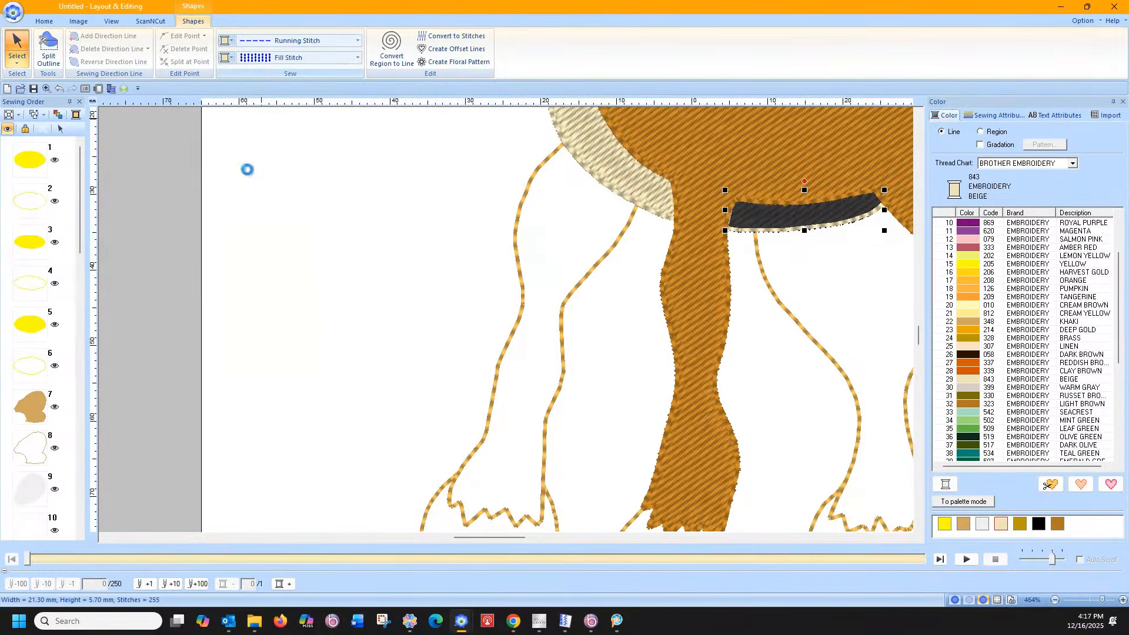
# - Apply Fill Stitch to the two unfilled legs together, keeping Running Stitch on their outlines
pyautogui.click(760, 262)
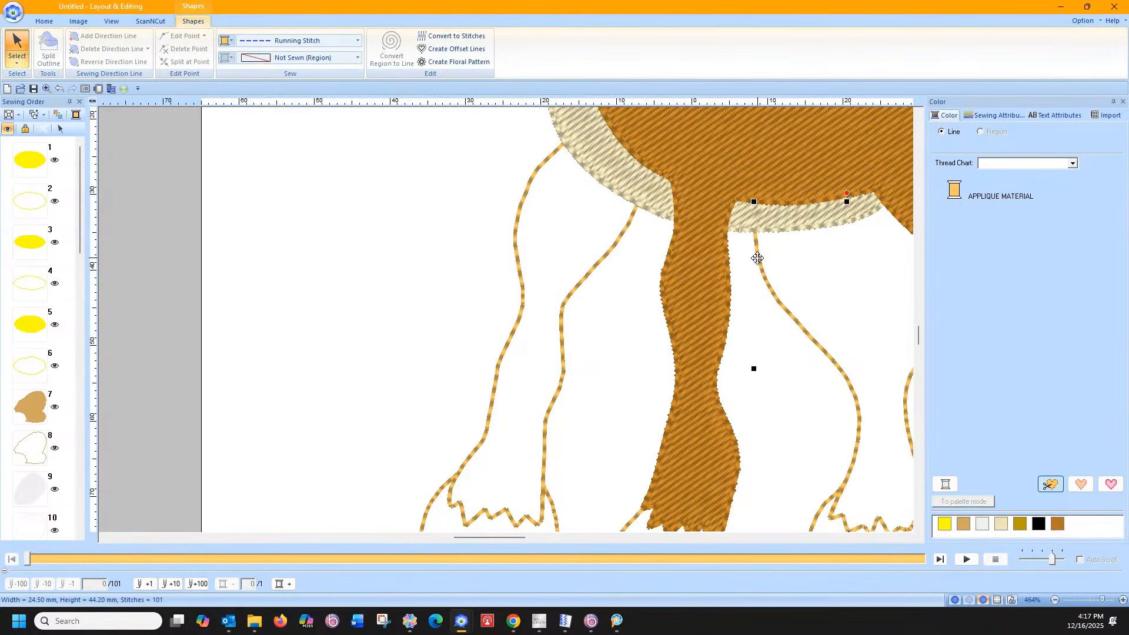
pyautogui.click(597, 271)
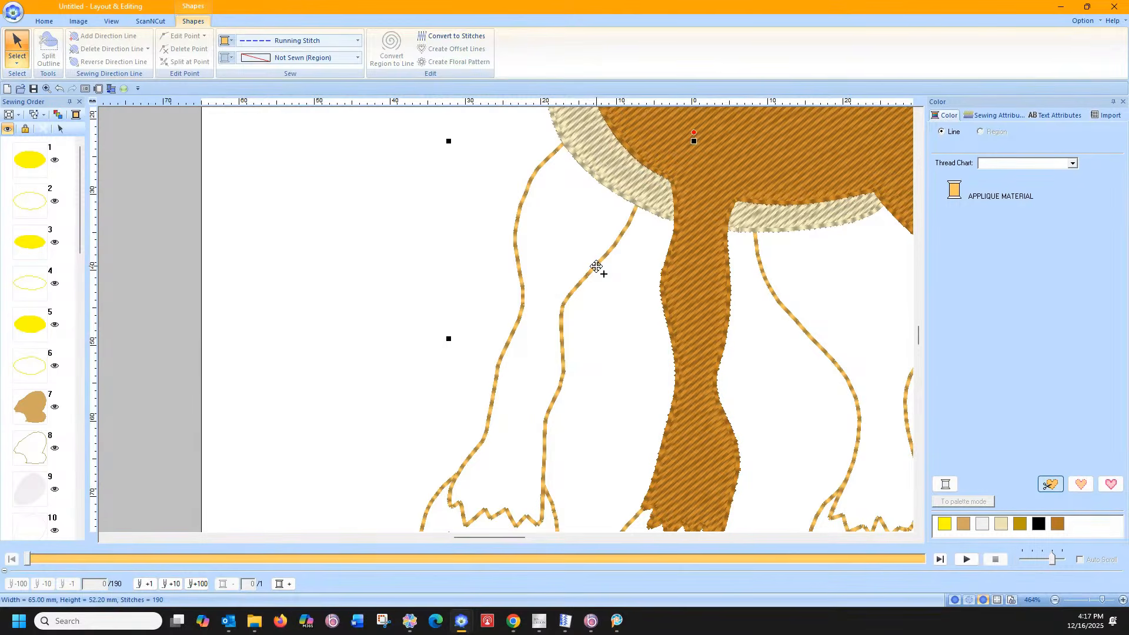
pyautogui.click(357, 40)
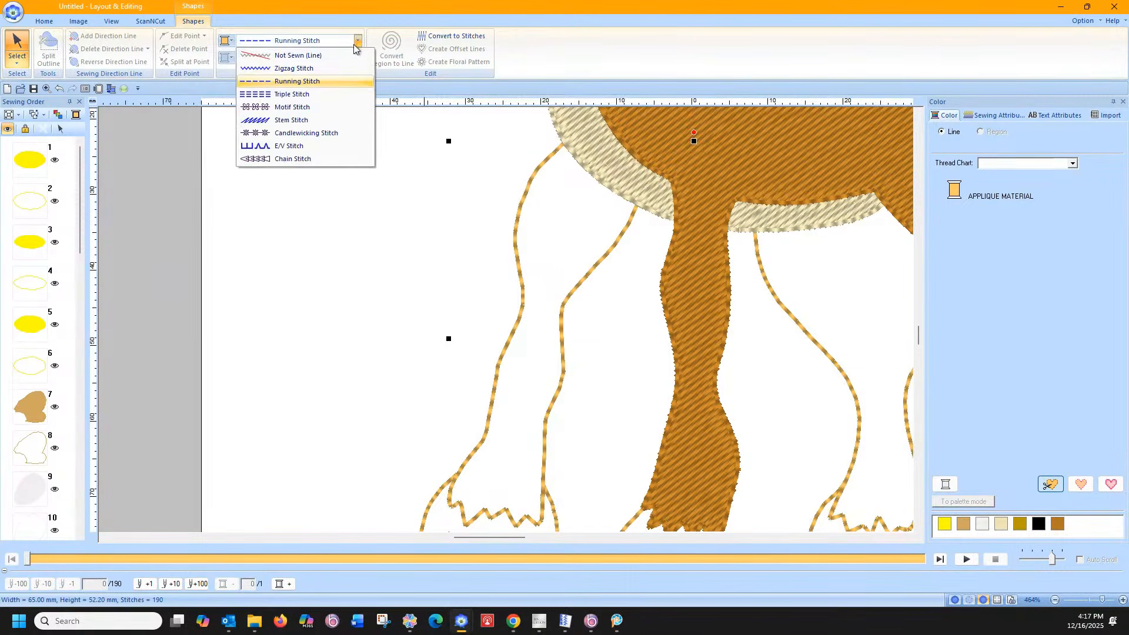
pyautogui.click(343, 80)
pyautogui.click(357, 58)
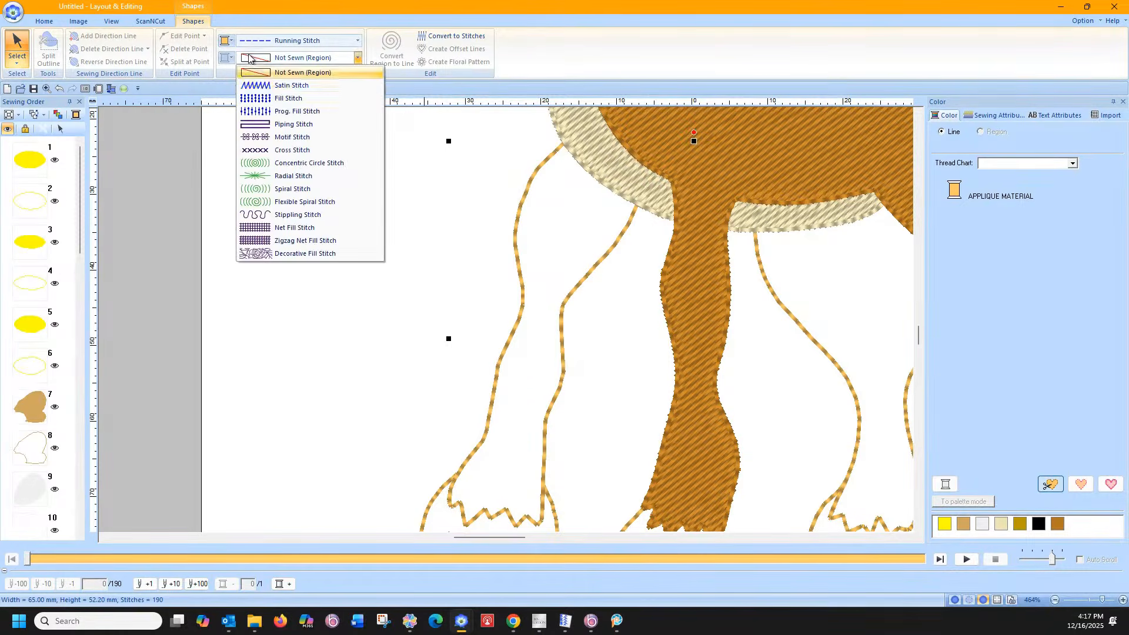
pyautogui.click(266, 99)
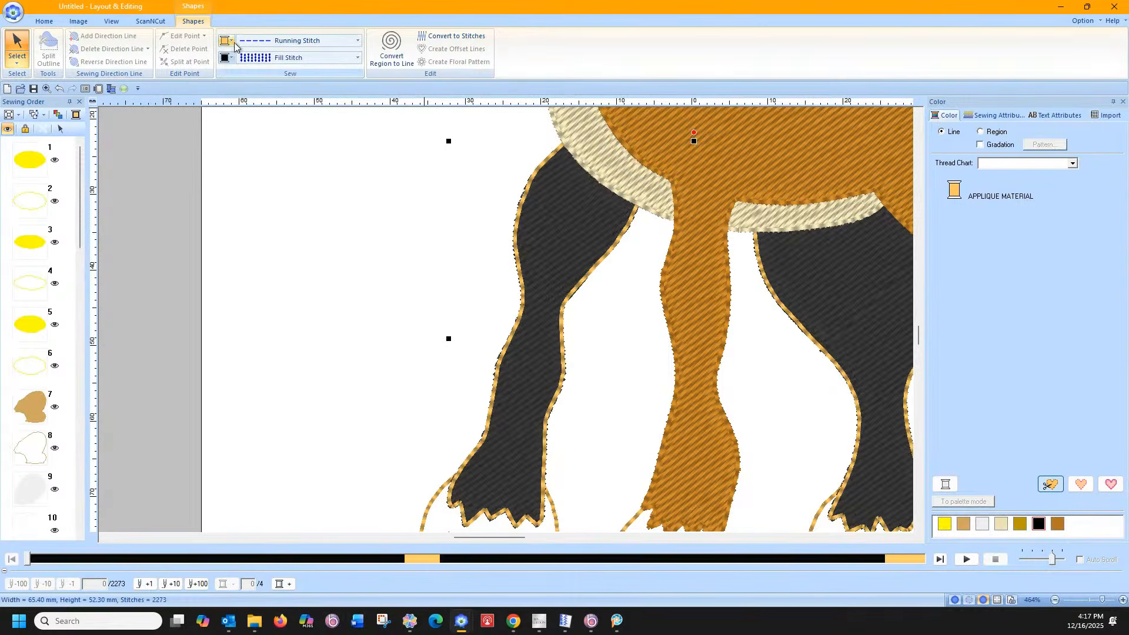
# - Colour the outlines and fills of the two selected legs 843 Beige
pyautogui.click(230, 42)
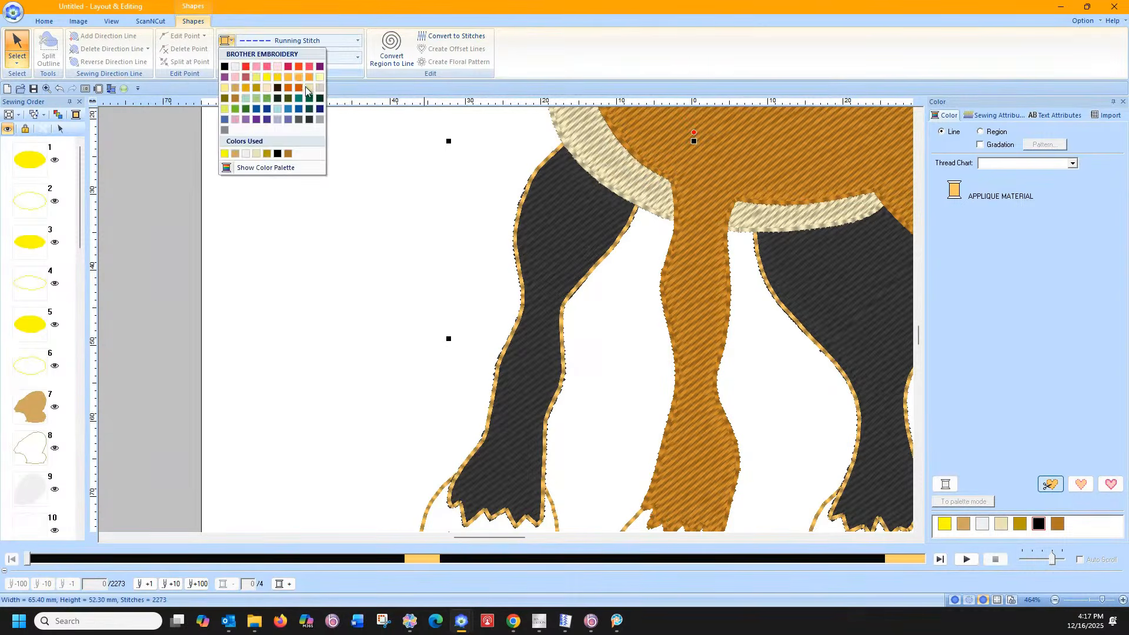
pyautogui.click(305, 86)
pyautogui.click(230, 58)
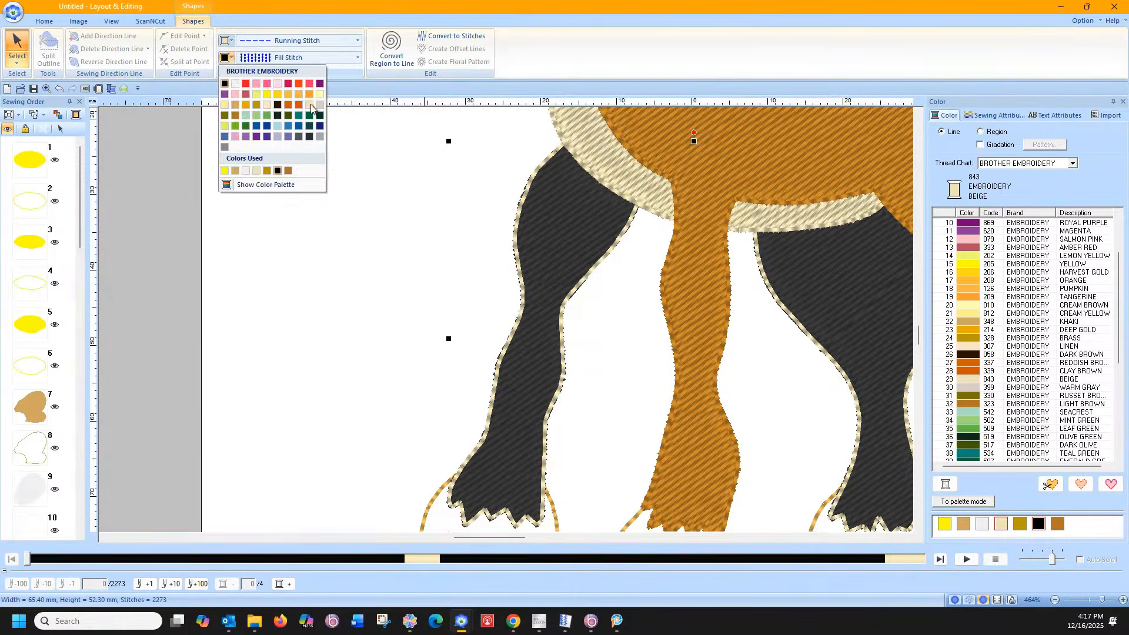
pyautogui.click(311, 106)
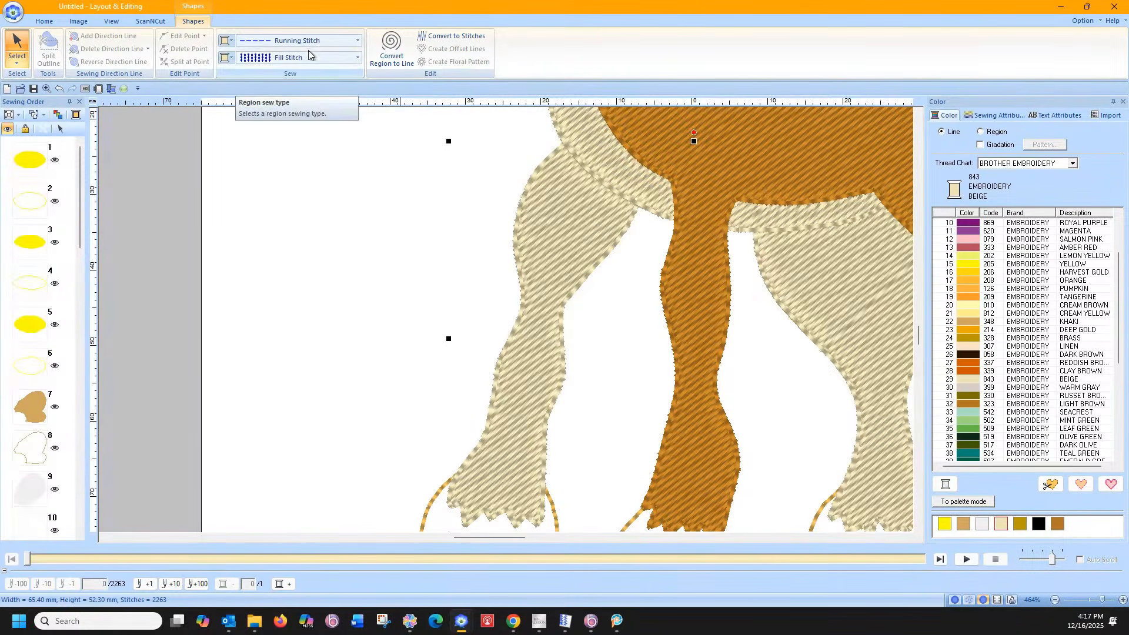
# - Recolour both the outlines and the fills of the two selected legs to 323 Light Brown
pyautogui.click(1058, 523)
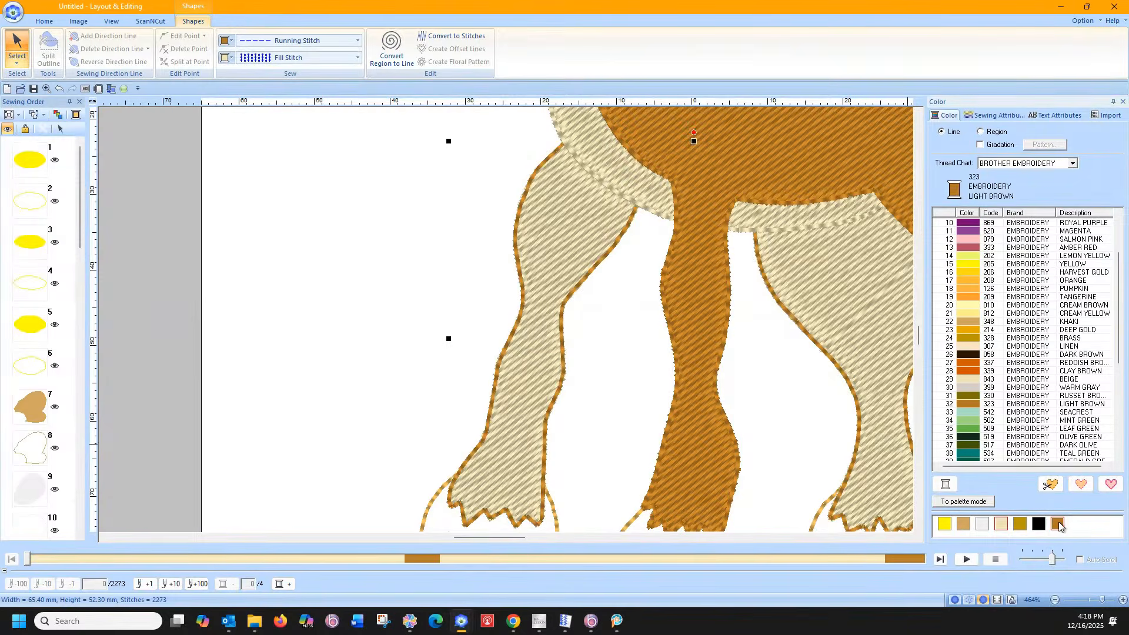
pyautogui.click(980, 132)
pyautogui.click(1058, 523)
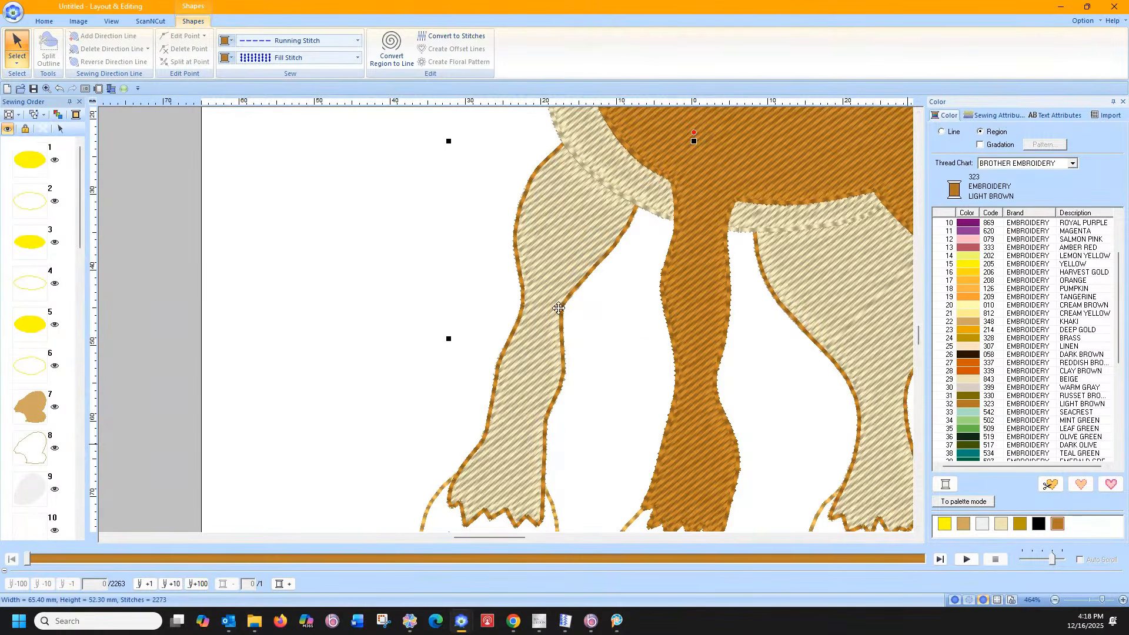
pyautogui.click(379, 188)
# - Select the four hoof shapes, objects 12 to 15 in the sewing order, and apply Fill Stitch to their regions
pyautogui.click(234, 40)
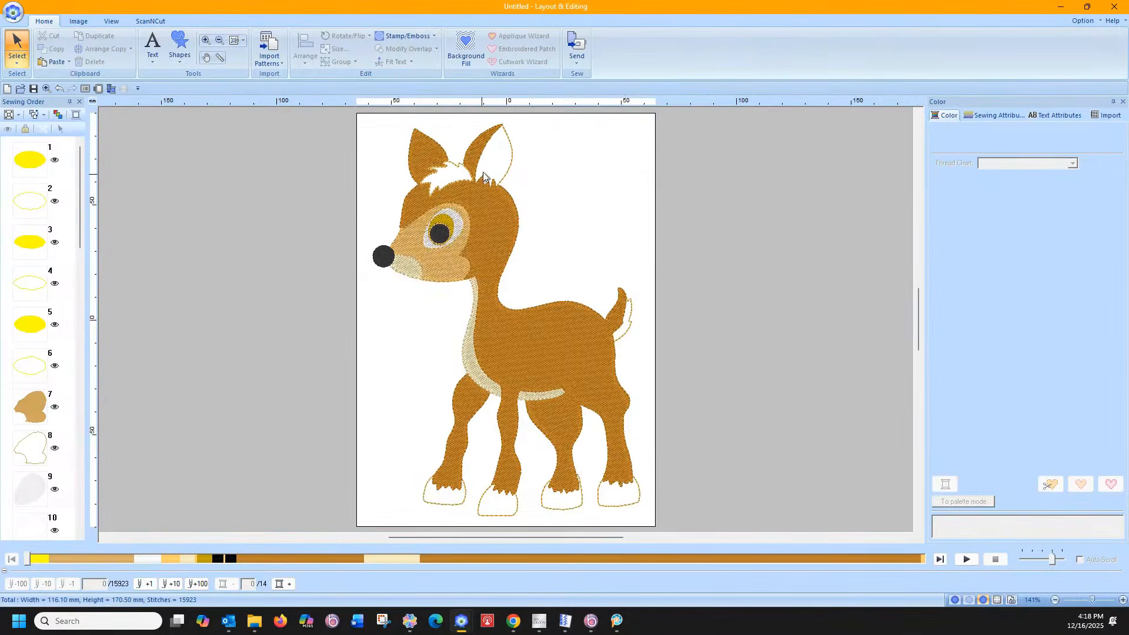
pyautogui.click(206, 40)
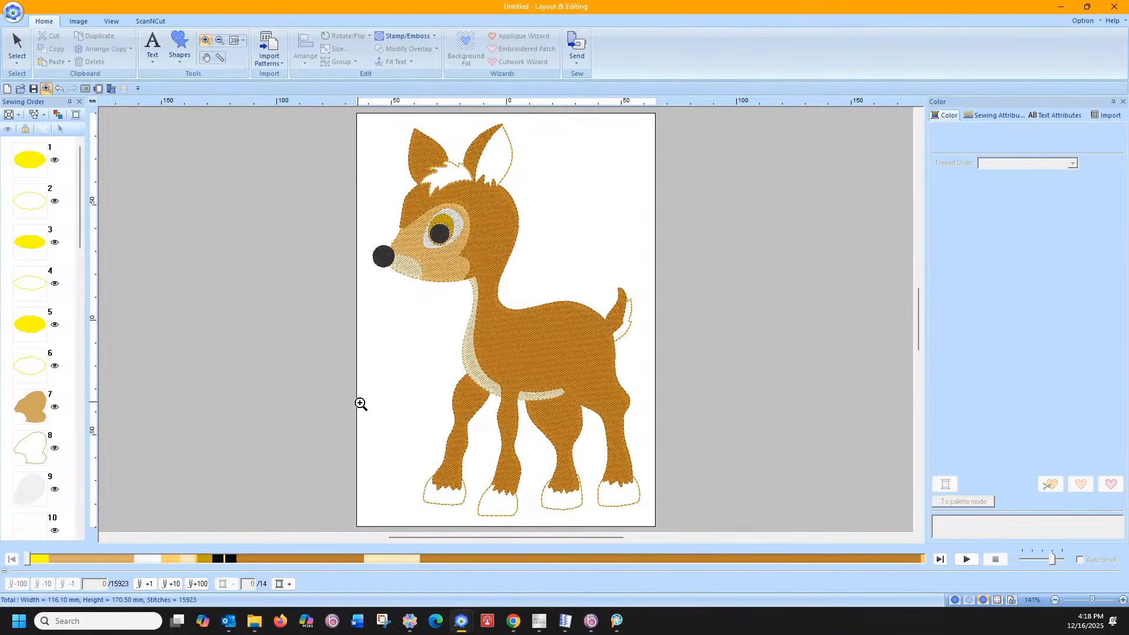
pyautogui.moveTo(80, 234); pyautogui.dragTo(25, 609)
pyautogui.moveTo(42, 567); pyautogui.dragTo(104, 325)
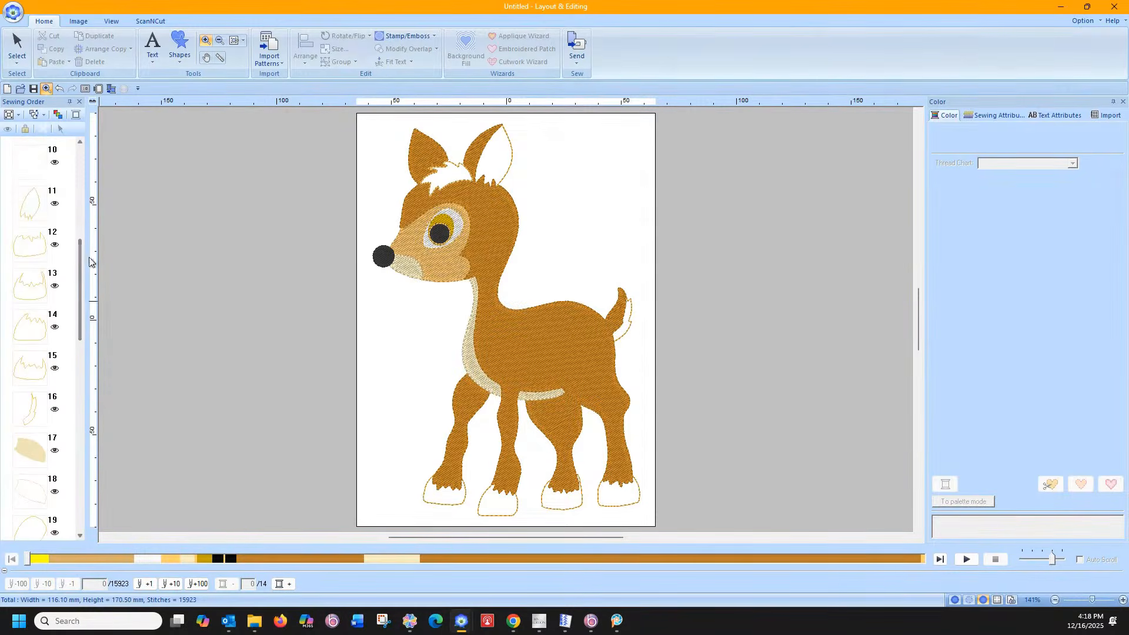
pyautogui.click(37, 241)
pyautogui.keyDown('shift'); pyautogui.click(31, 361); pyautogui.keyUp('shift')
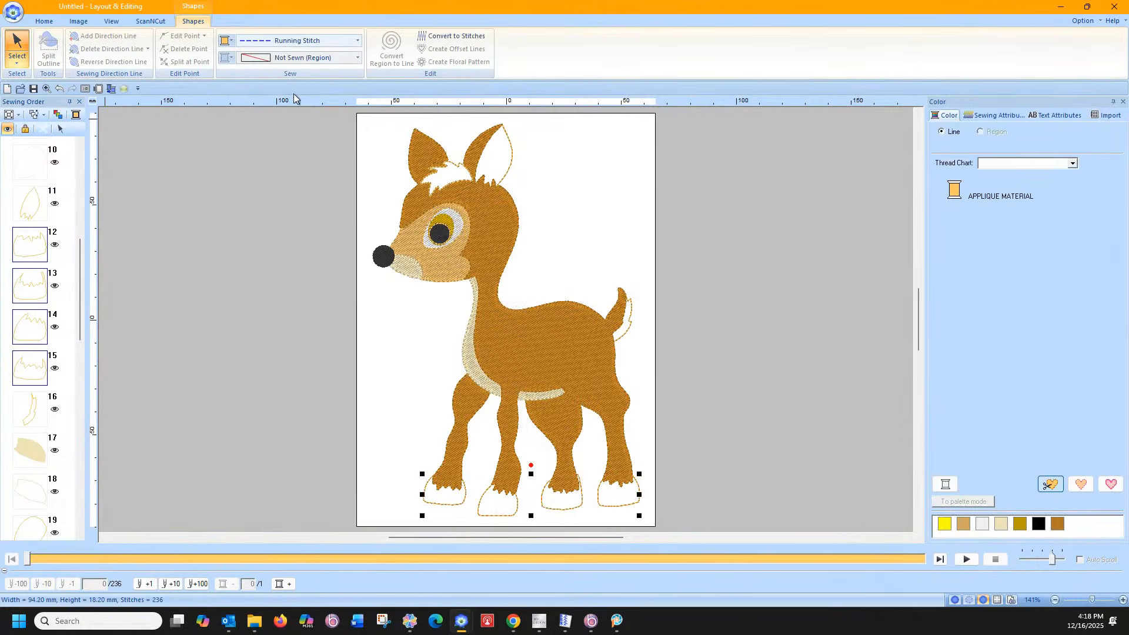
pyautogui.click(358, 58)
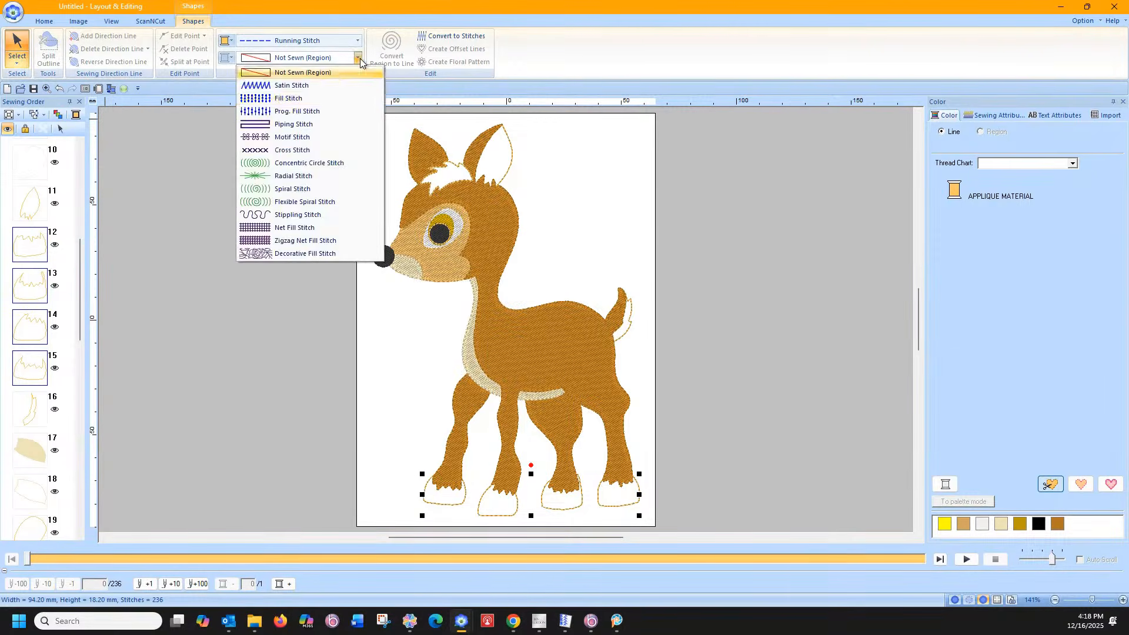
pyautogui.click(334, 98)
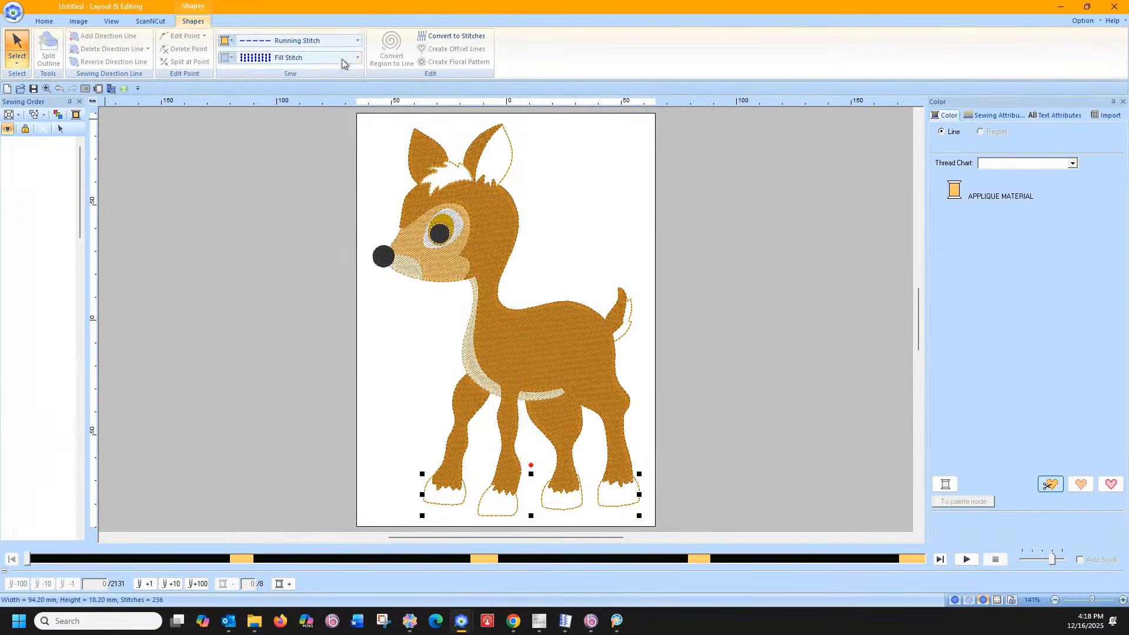
# - Colour the outlines of the four hooves 058 Dark Brown and deselect them
pyautogui.click(232, 42)
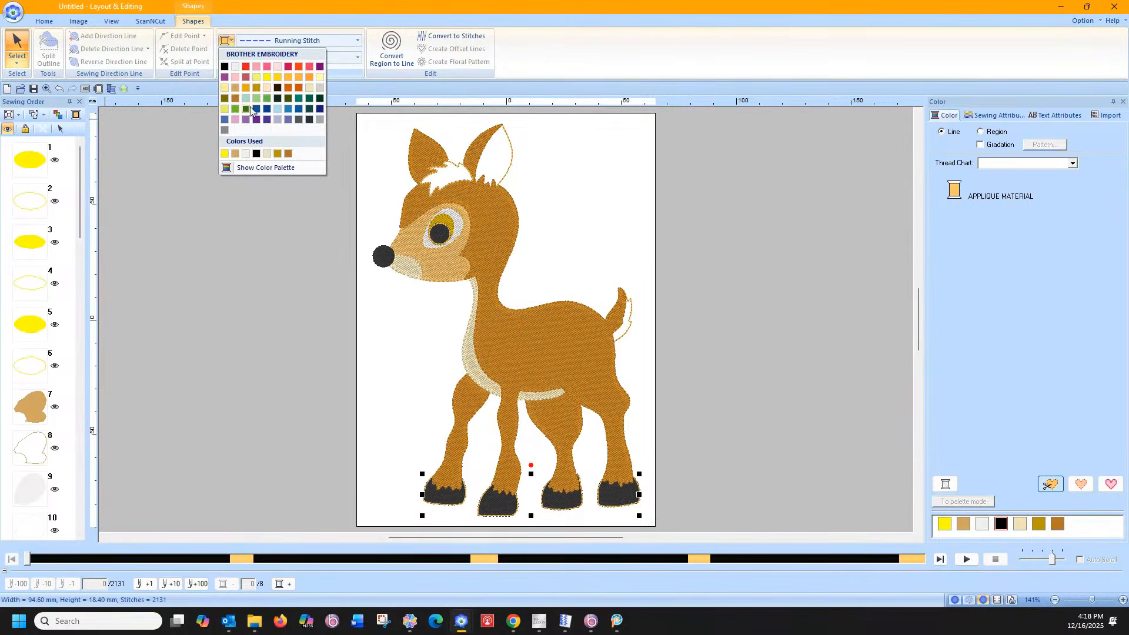
pyautogui.click(285, 169)
pyautogui.click(230, 41)
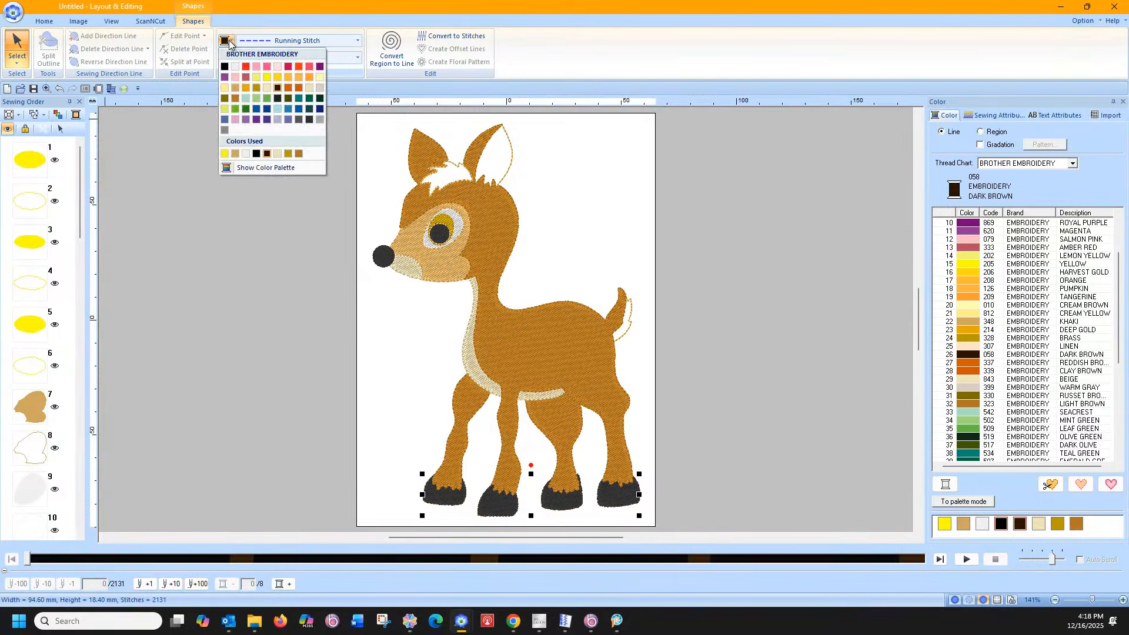
pyautogui.click(277, 89)
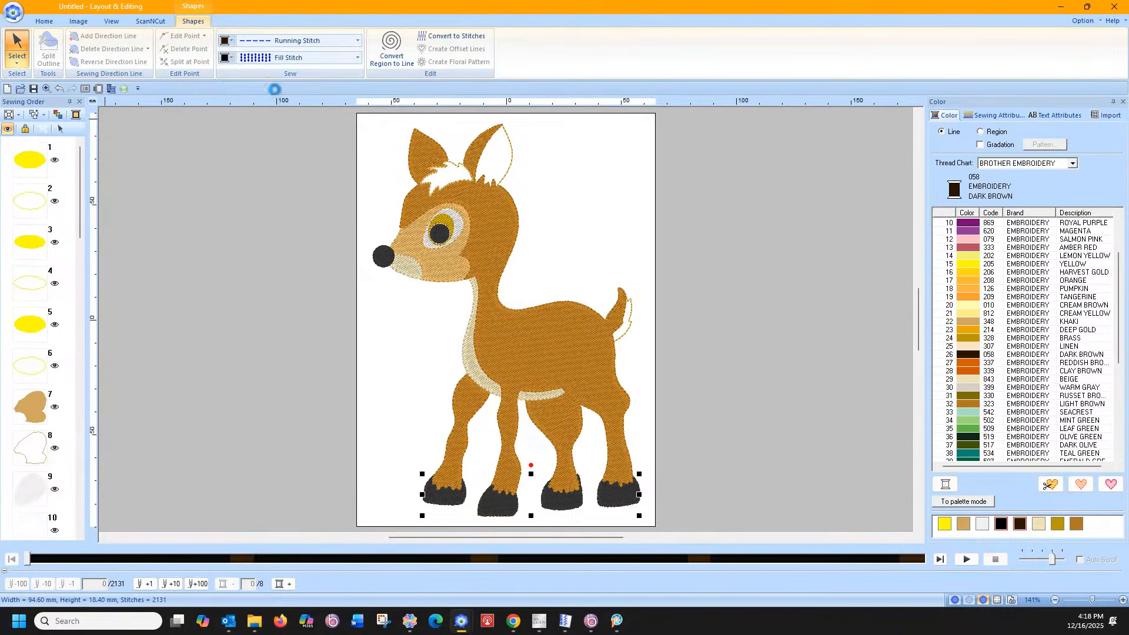
pyautogui.click(274, 300)
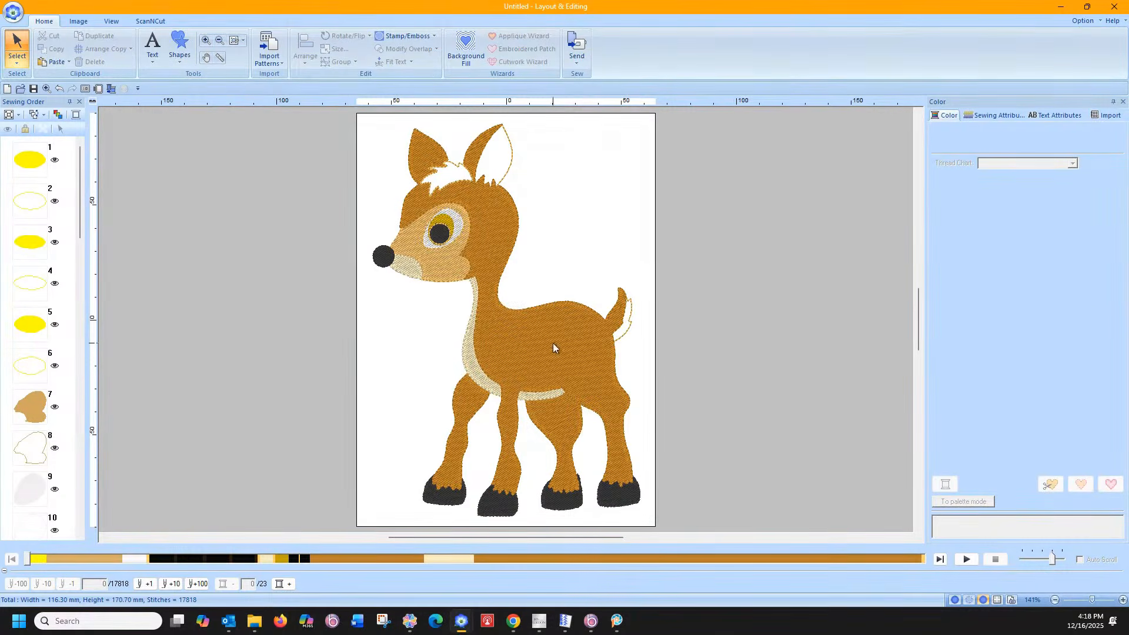
# - Apply Fill Stitch to the pale underside of the tail and colour both its outline and fill 843 Beige
pyautogui.click(630, 322)
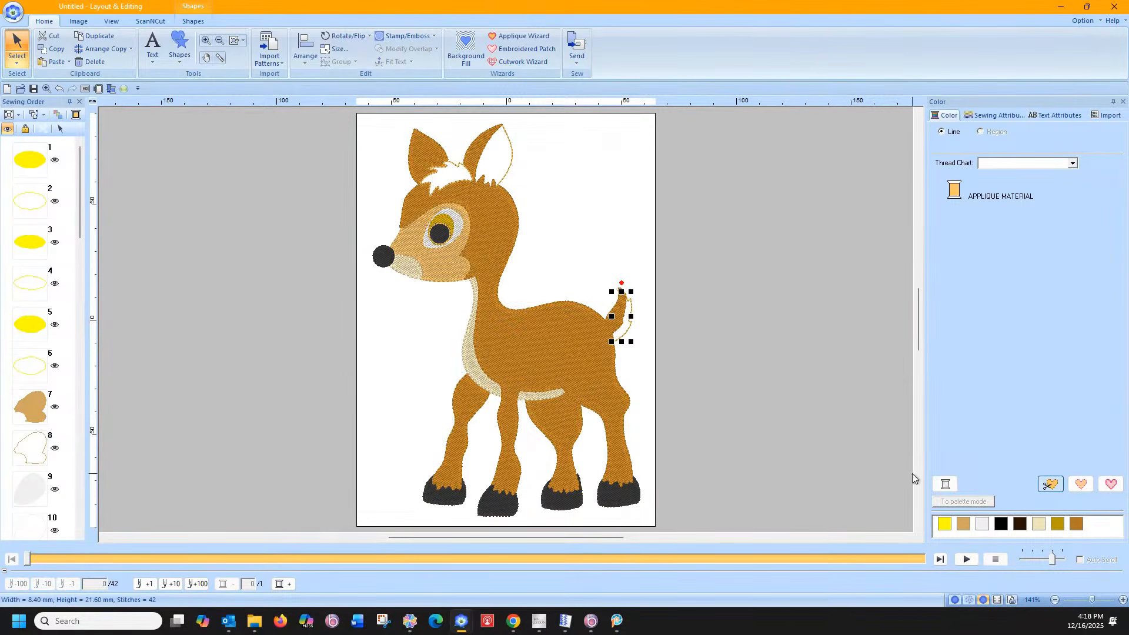
pyautogui.click(193, 21)
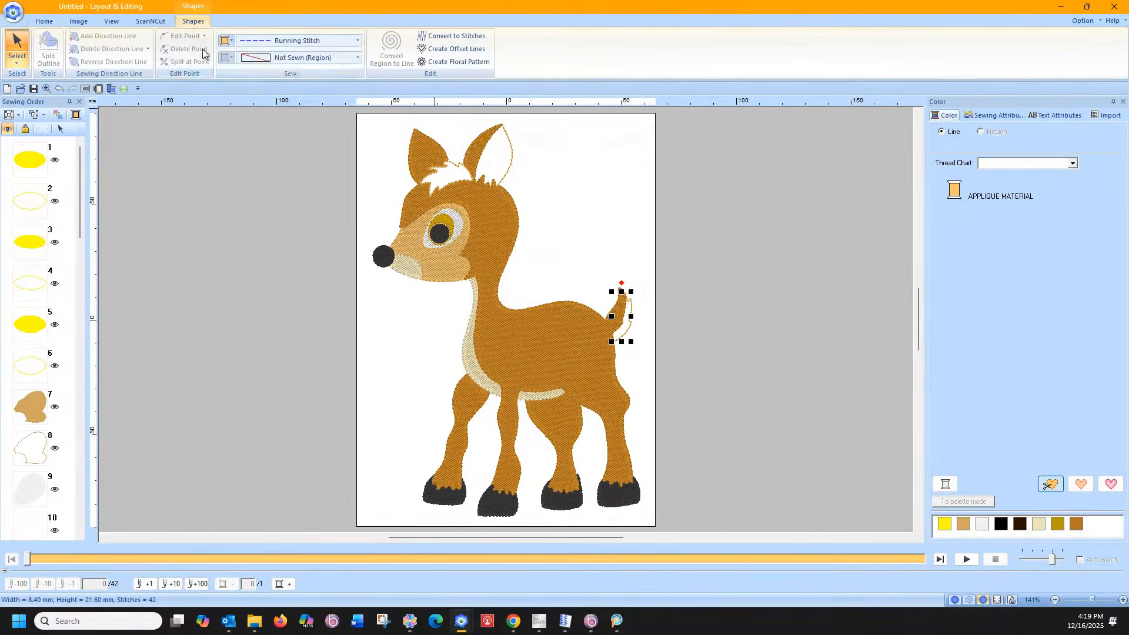
pyautogui.click(260, 58)
pyautogui.click(266, 95)
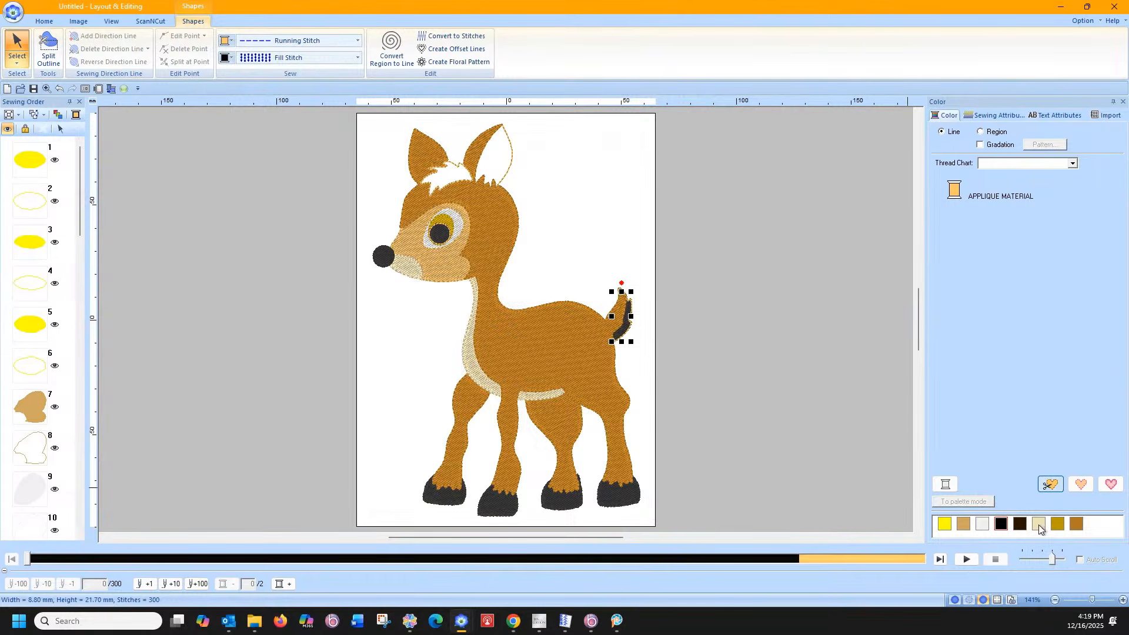
pyautogui.click(1038, 524)
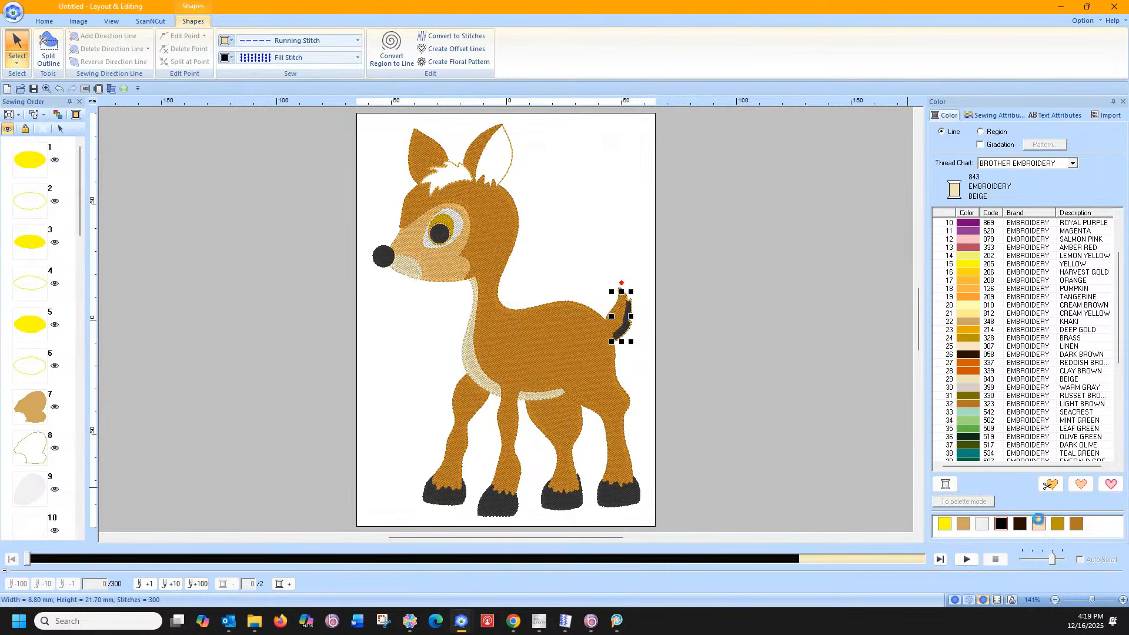
pyautogui.click(980, 131)
pyautogui.click(1039, 525)
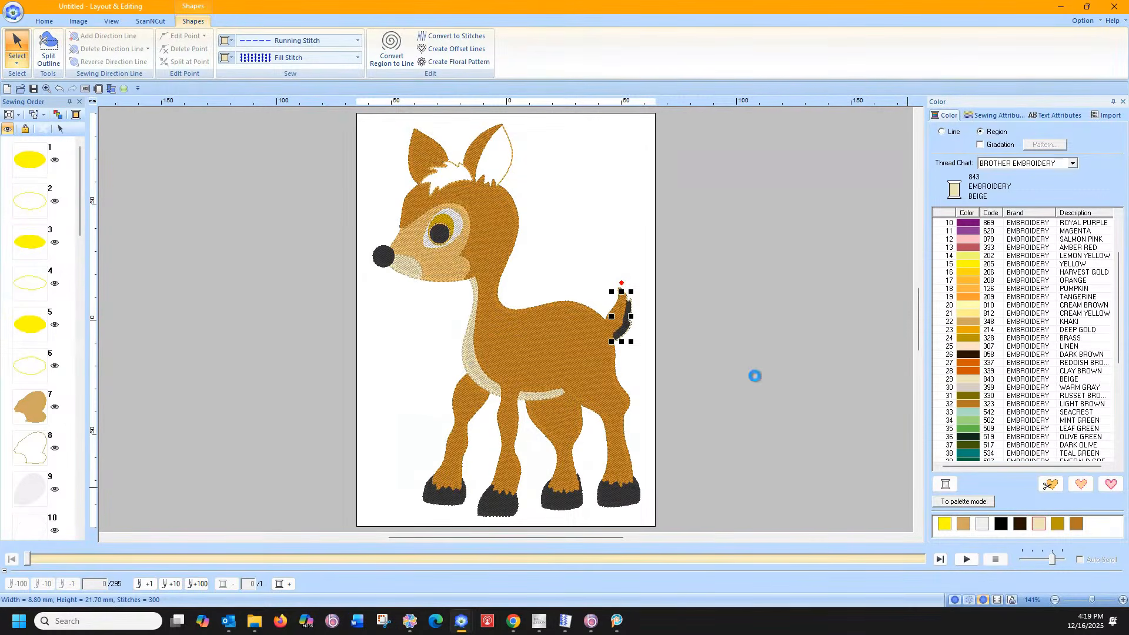
pyautogui.click(749, 366)
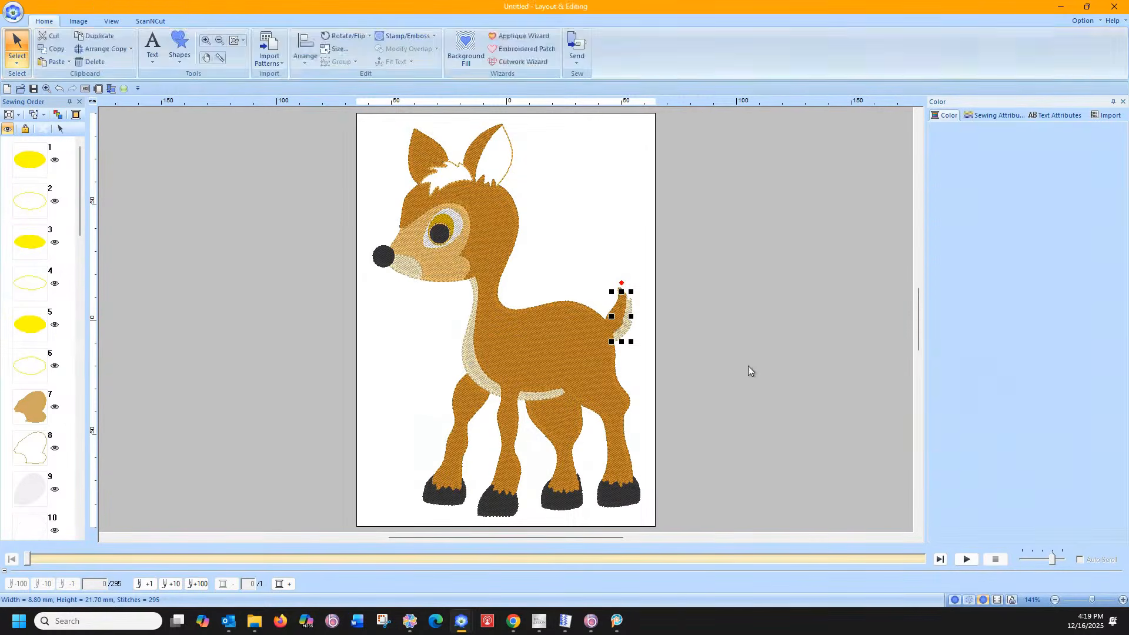
# - Apply Fill Stitch to the pale inner ear, colouring its region light pink and its outline 079 Salmon Pink
pyautogui.click(510, 143)
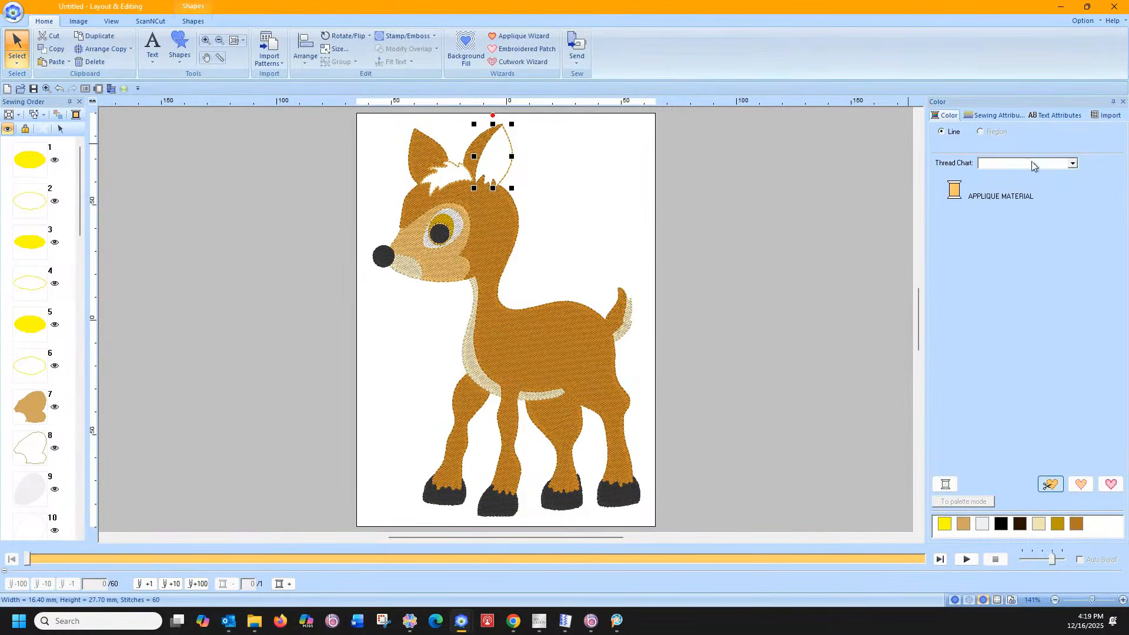
pyautogui.click(198, 23)
pyautogui.click(253, 57)
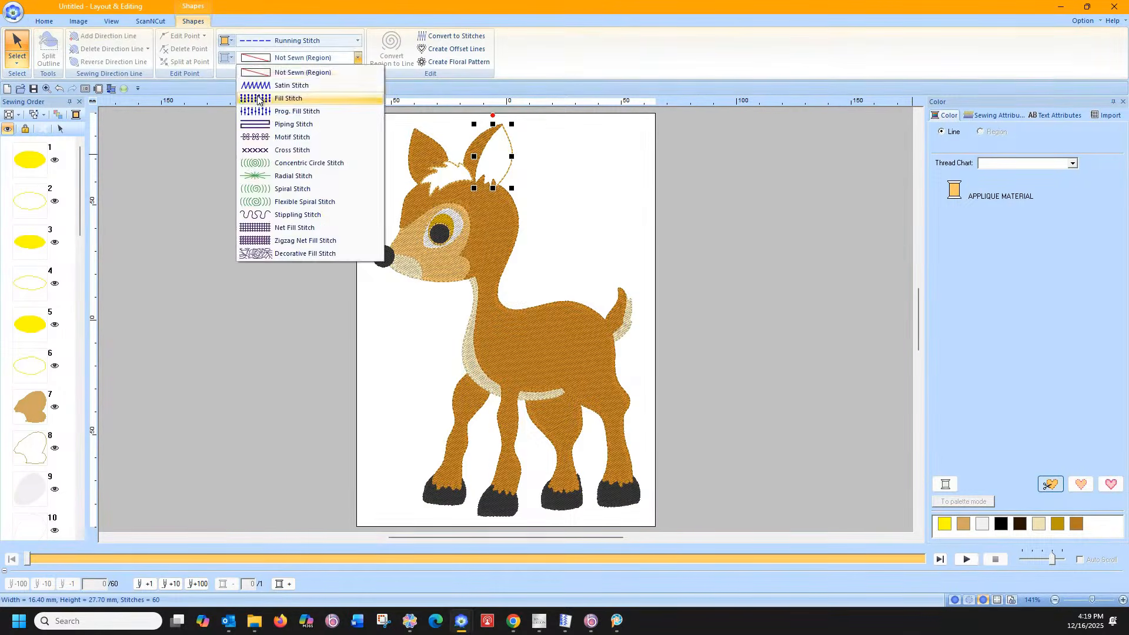
pyautogui.click(253, 90)
pyautogui.click(231, 57)
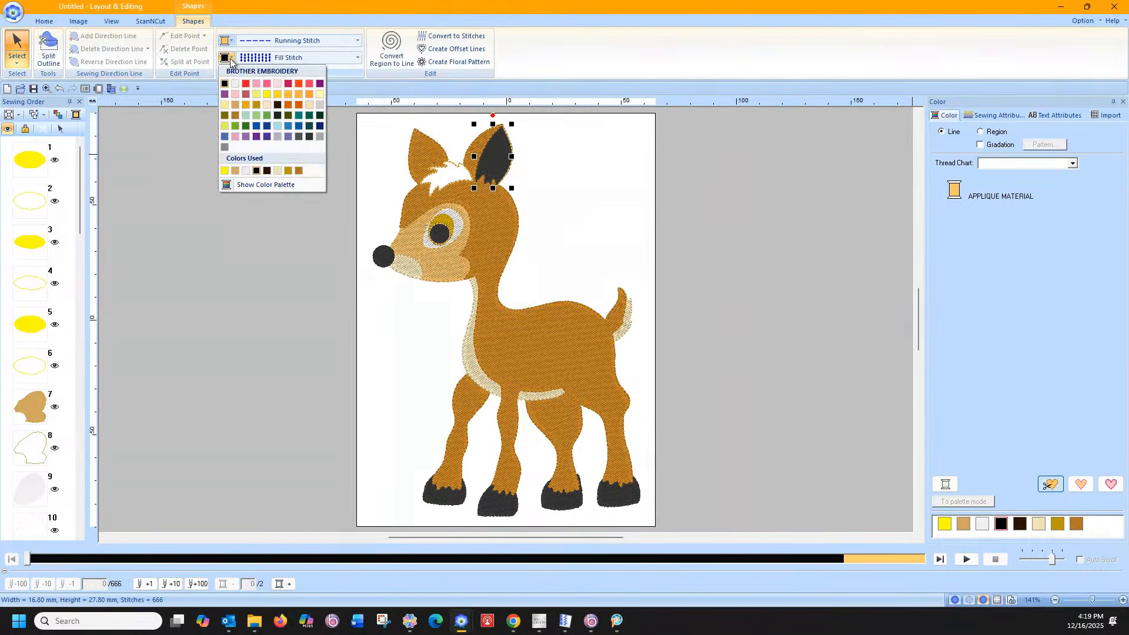
pyautogui.click(277, 83)
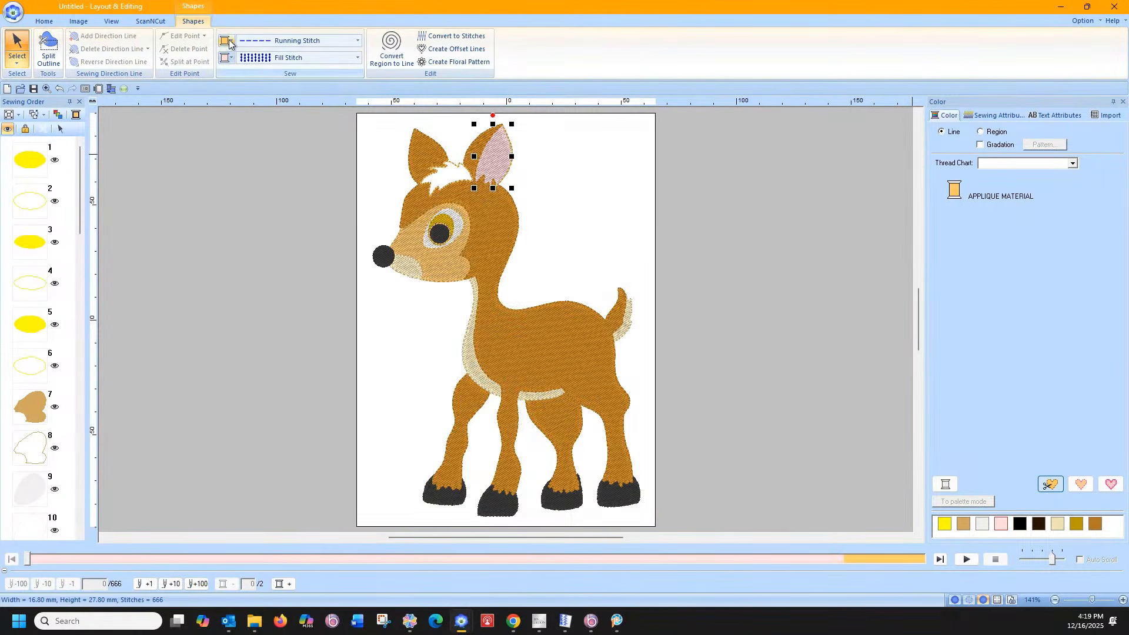
pyautogui.click(230, 41)
pyautogui.click(234, 76)
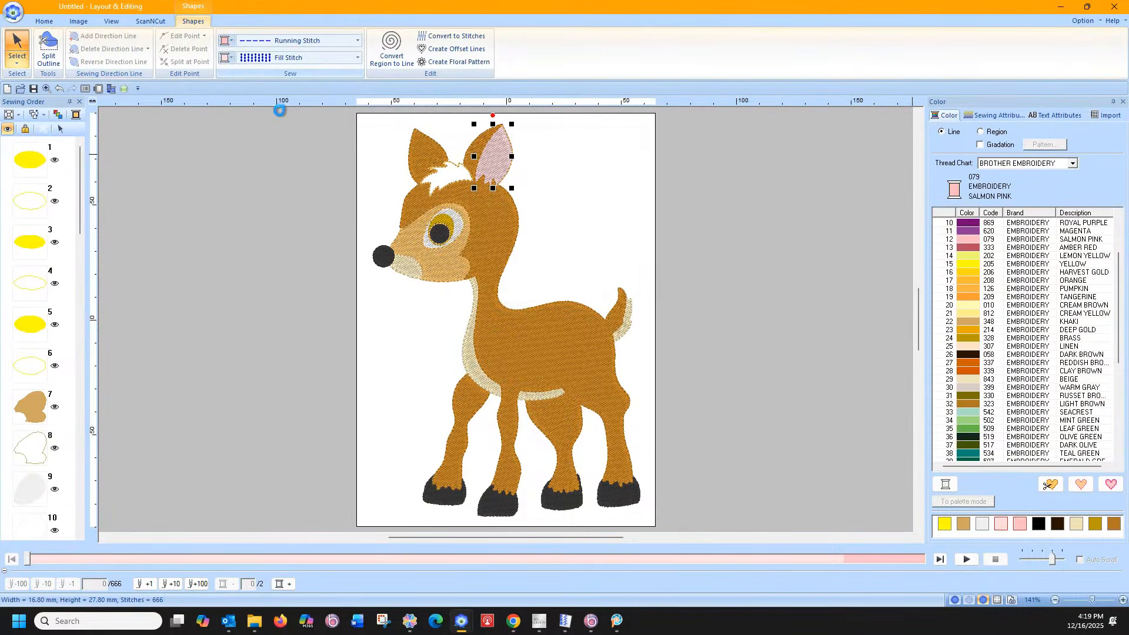
# - Apply Fill Stitch to the tuft of hair between the ears, colour its fill and outline 843 Beige, and deselect it
pyautogui.click(432, 173)
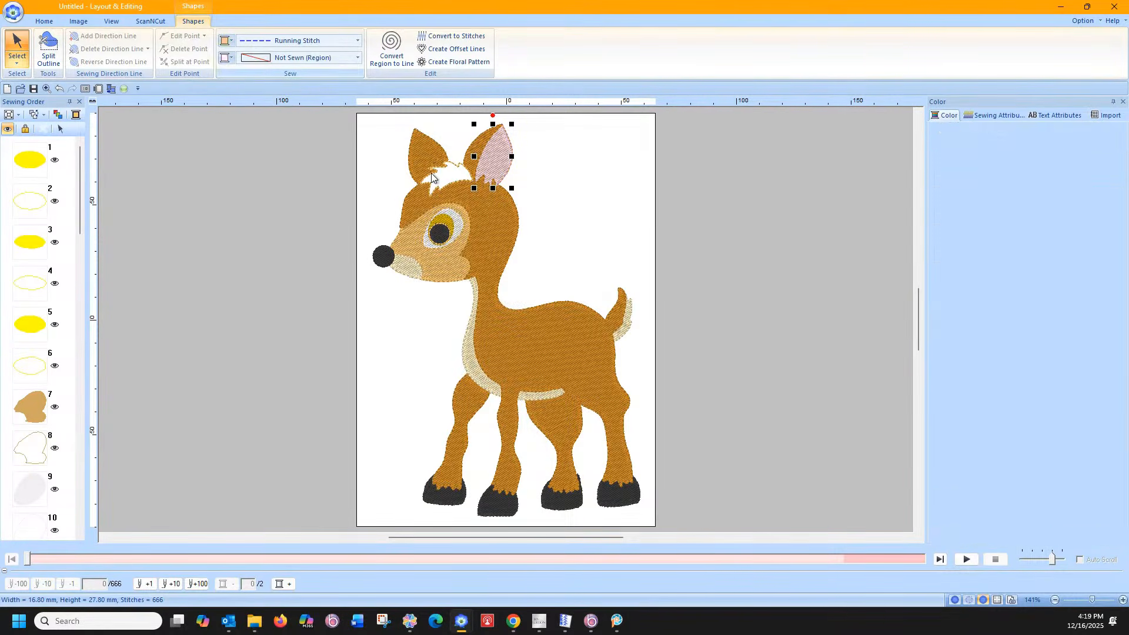
pyautogui.click(243, 59)
pyautogui.click(262, 100)
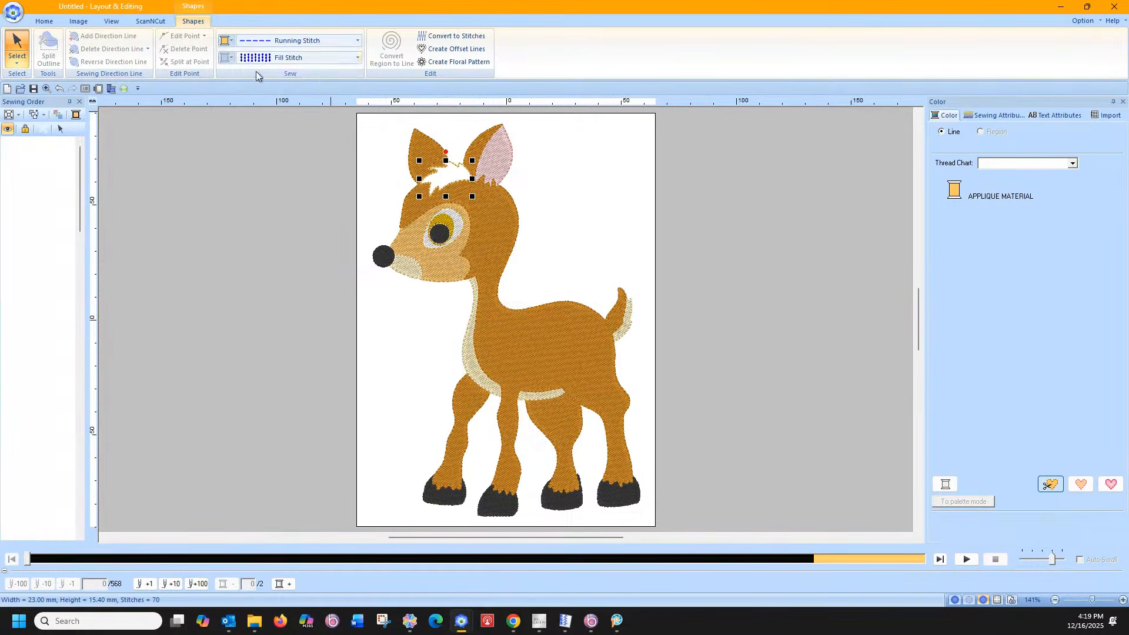
pyautogui.click(232, 58)
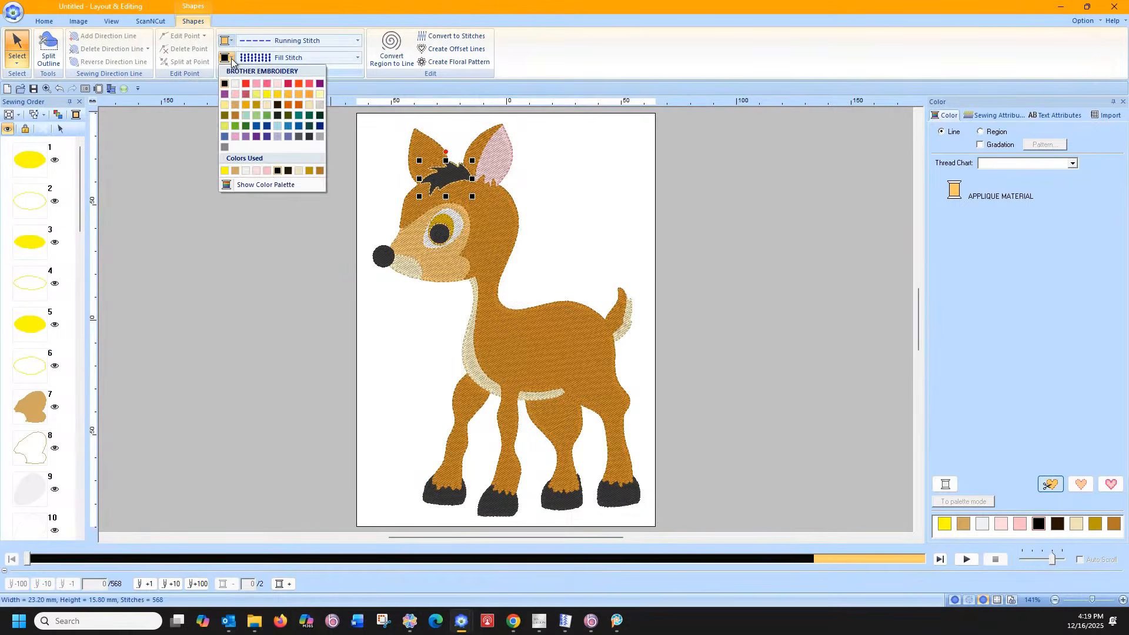
pyautogui.click(309, 104)
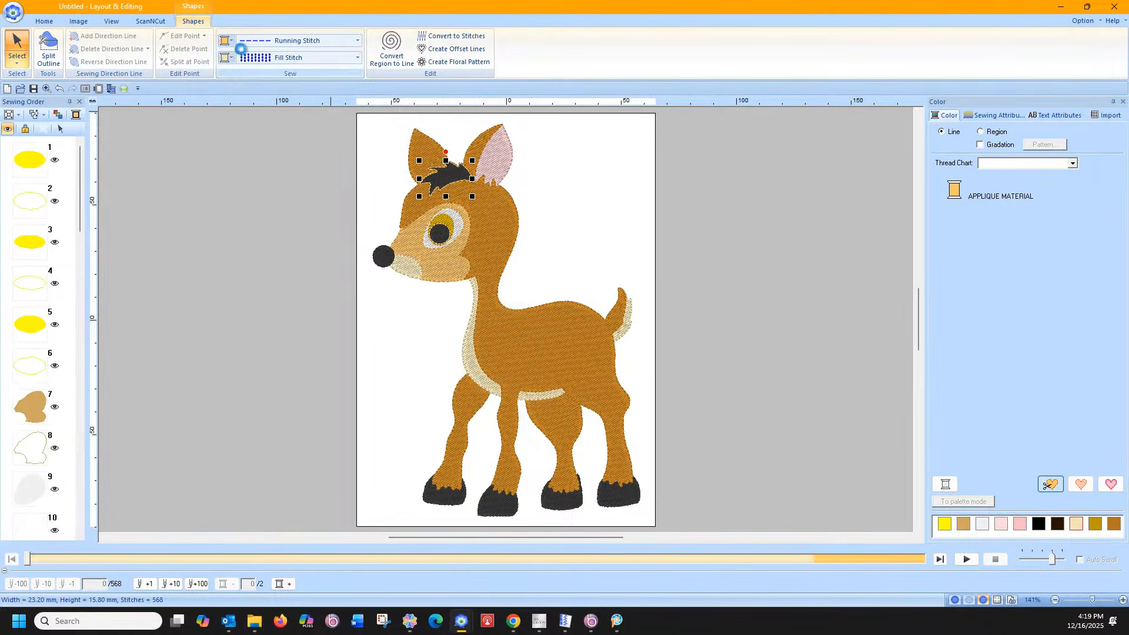
pyautogui.click(231, 41)
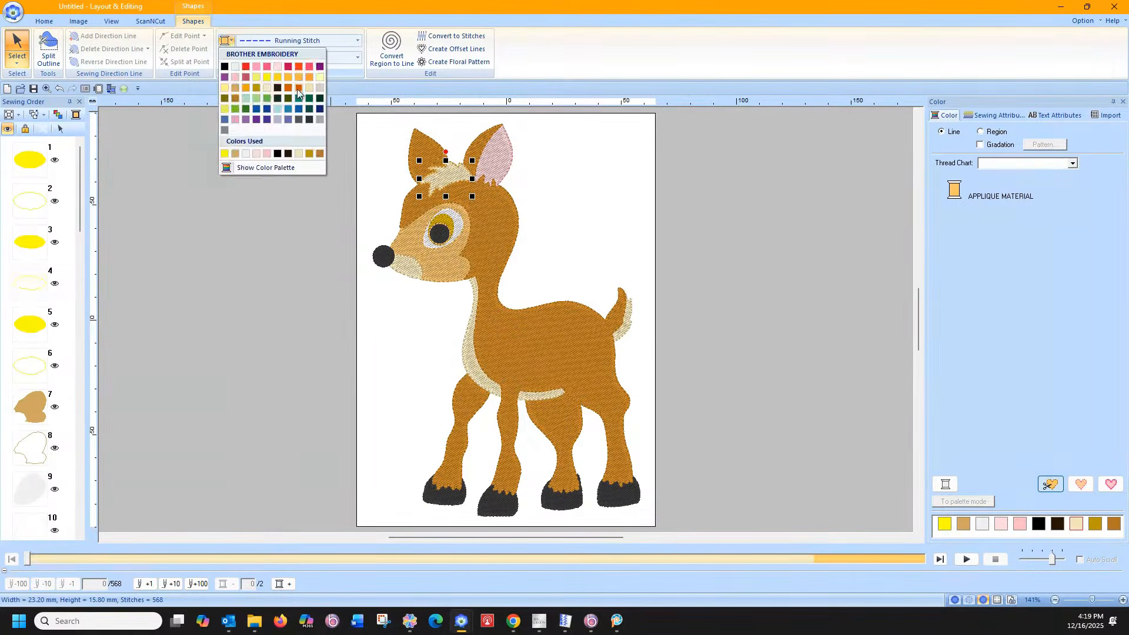
pyautogui.click(309, 89)
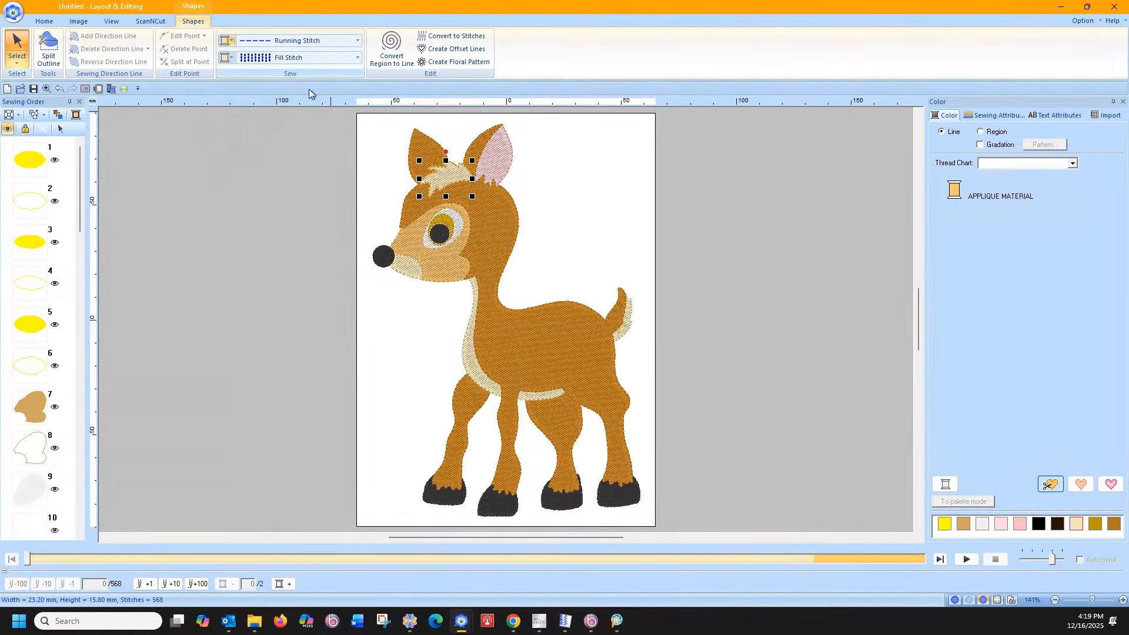
pyautogui.click(286, 166)
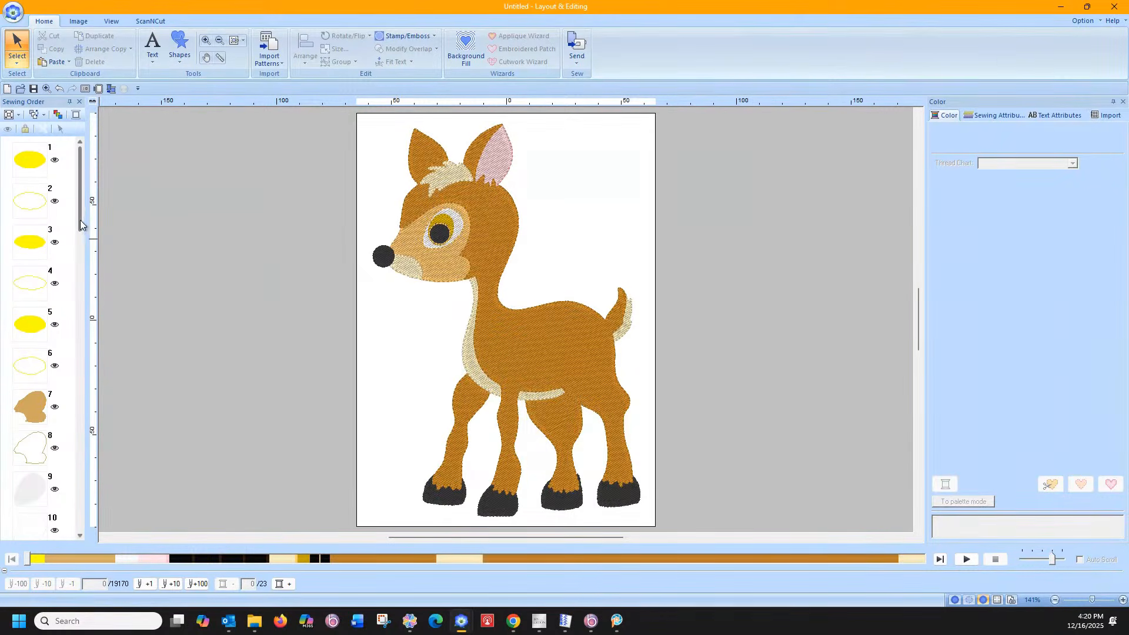
# - Optimize the sewing order and set the three yellow back spots, objects 1 to 6, to sew last
pyautogui.click(44, 172)
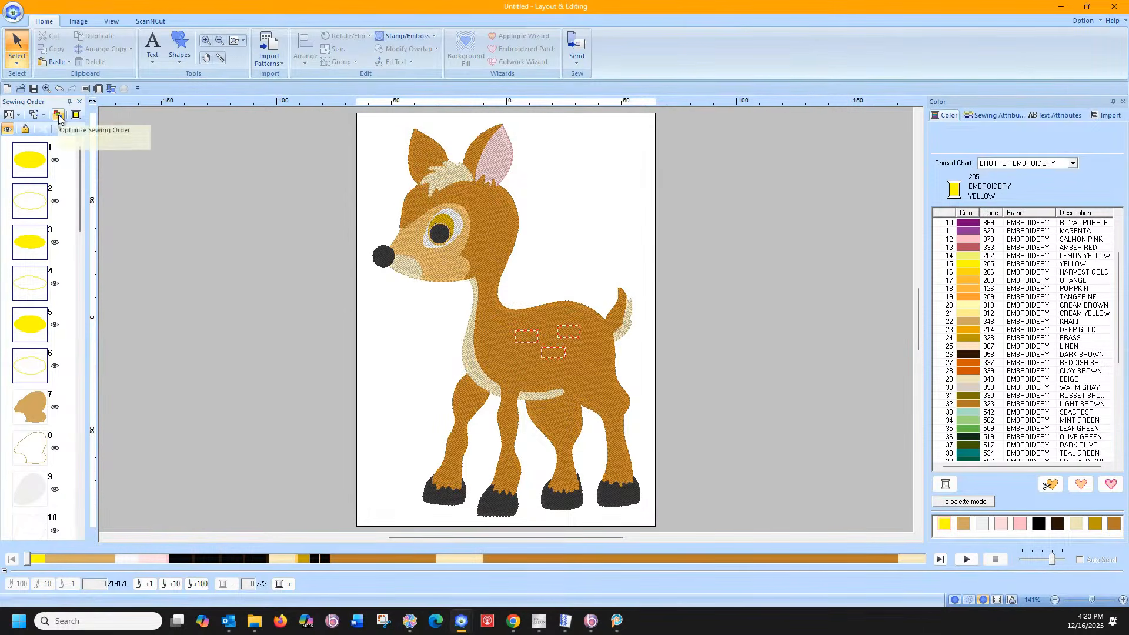
pyautogui.click(59, 117)
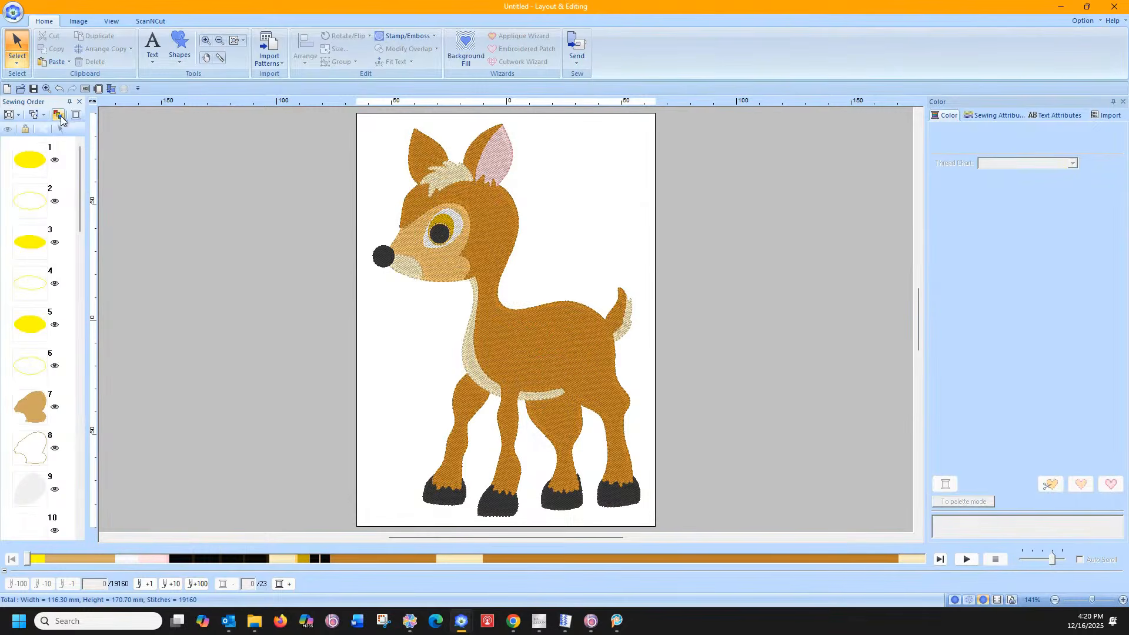
pyautogui.click(46, 181)
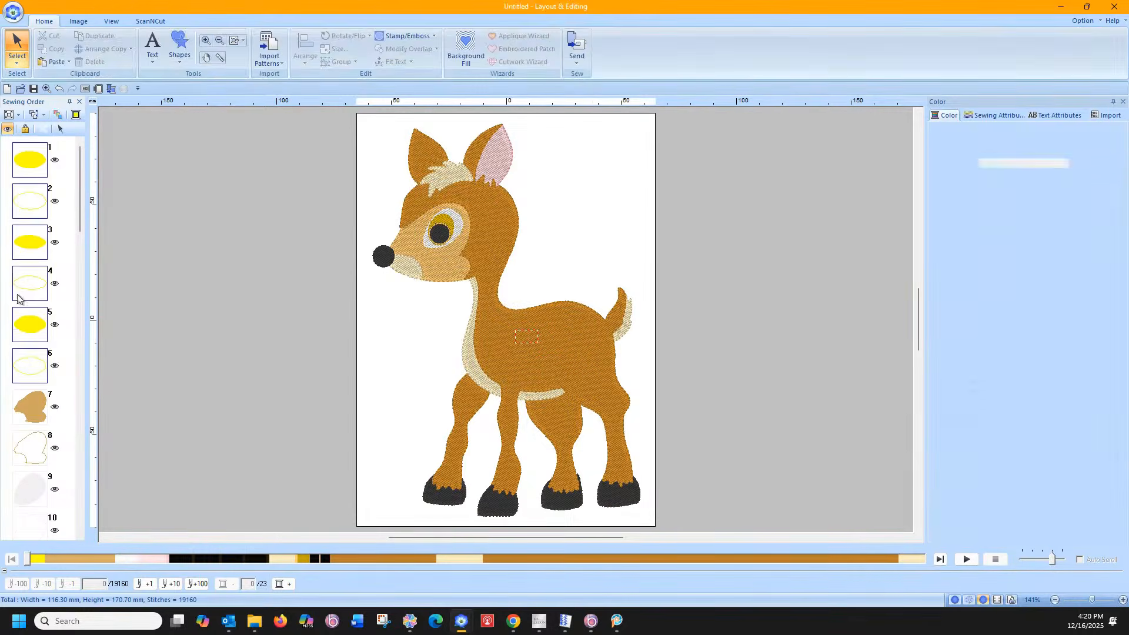
pyautogui.click(43, 115)
pyautogui.click(58, 167)
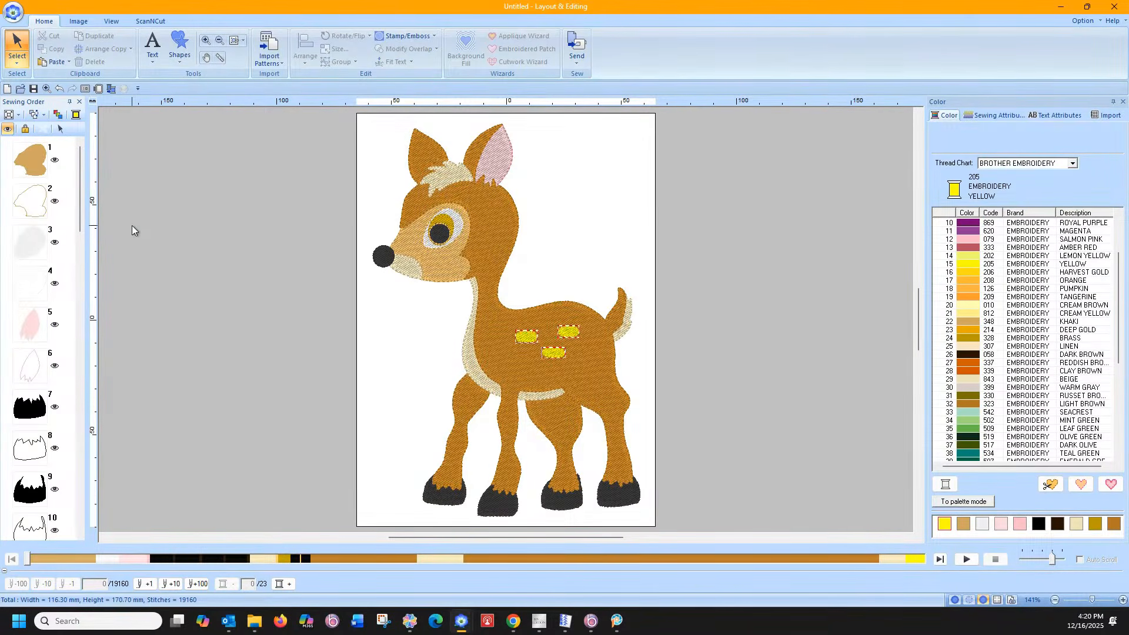
# - Select the fills and outlines of all four hooves, objects 7 to 14, and set them to sew last
pyautogui.scroll(-1, 81, 215)
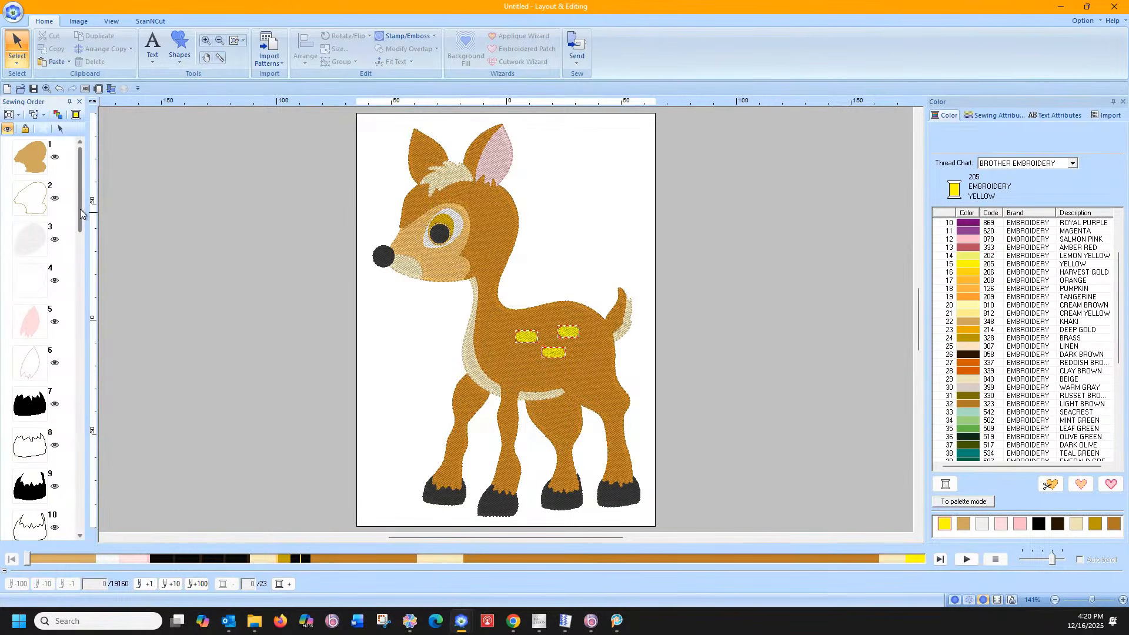
pyautogui.moveTo(80, 213); pyautogui.dragTo(82, 247)
pyautogui.click(32, 246)
pyautogui.moveTo(84, 246); pyautogui.dragTo(82, 294)
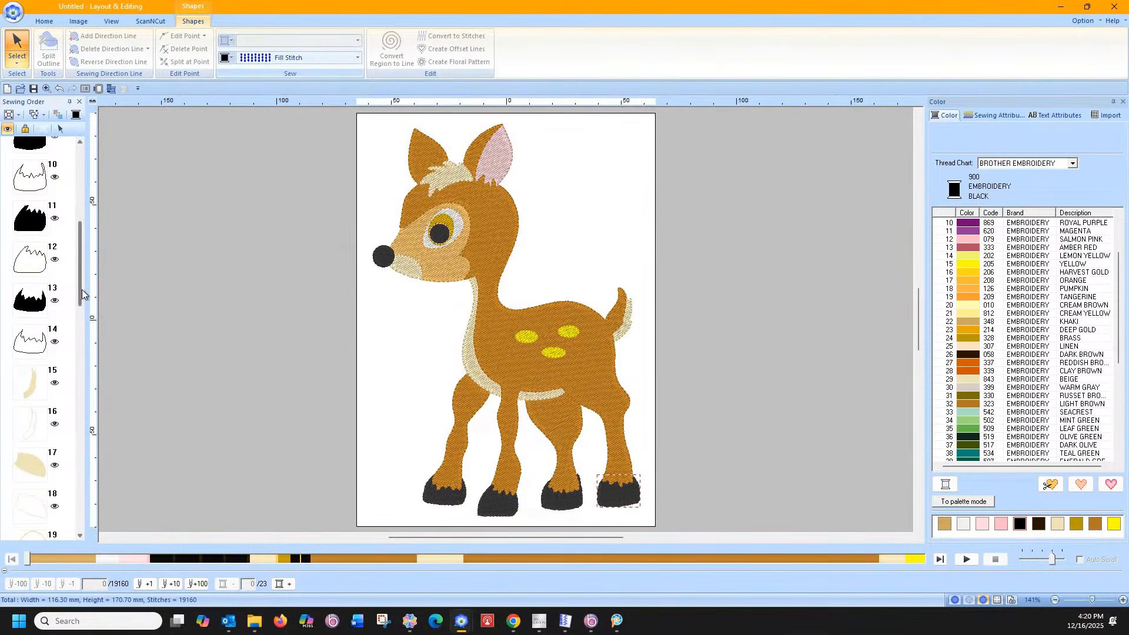
pyautogui.keyDown('shift'); pyautogui.click(29, 338); pyautogui.keyUp('shift')
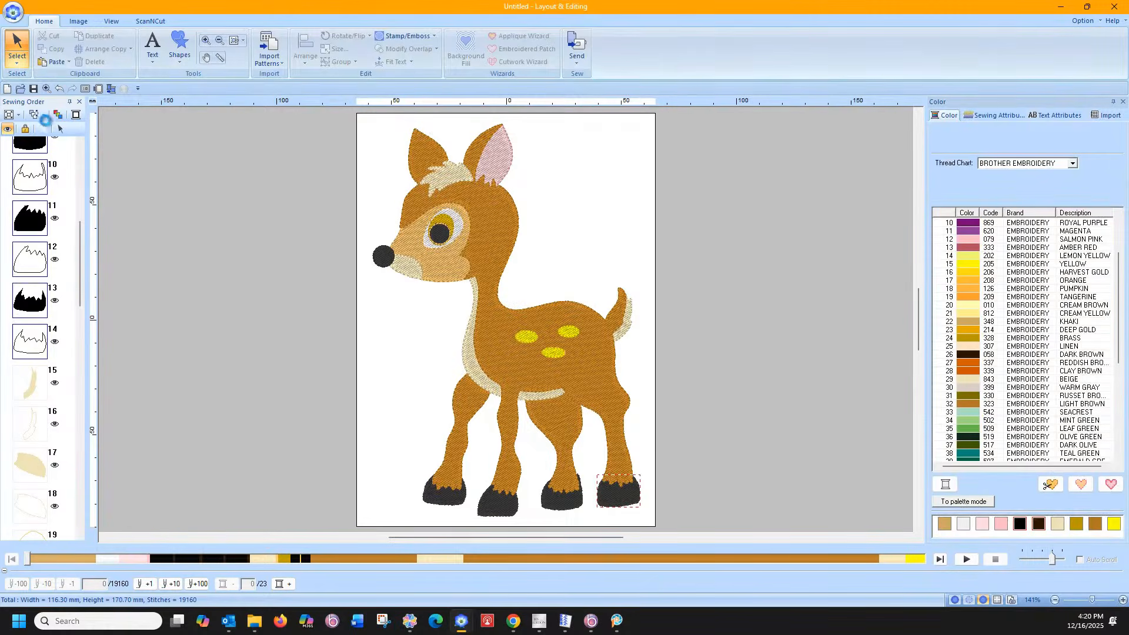
pyautogui.click(41, 115)
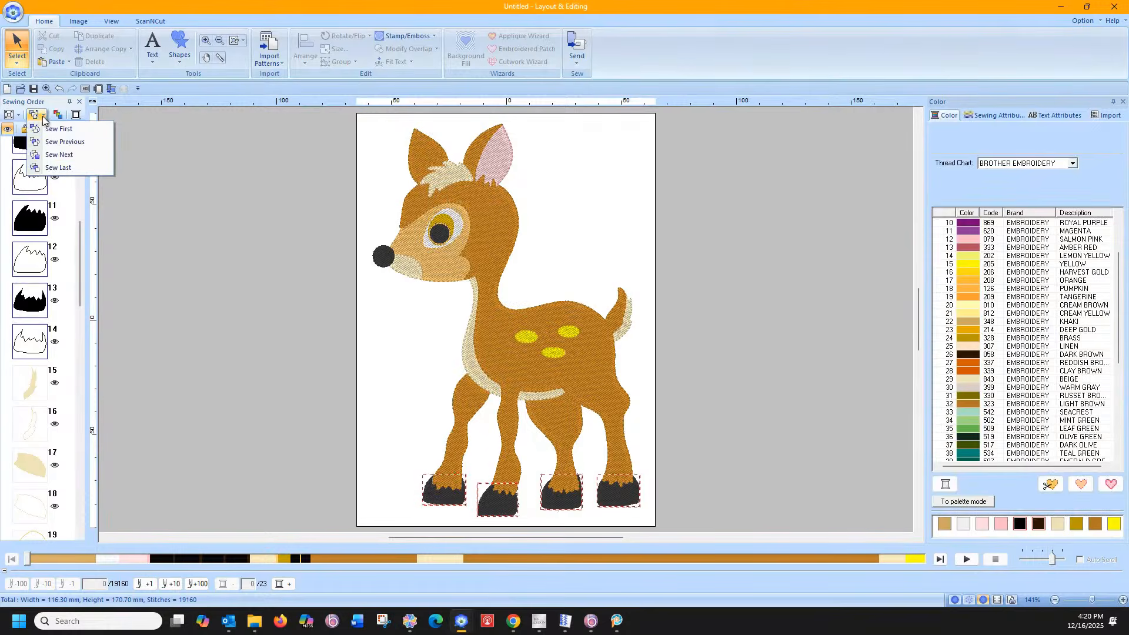
pyautogui.click(56, 168)
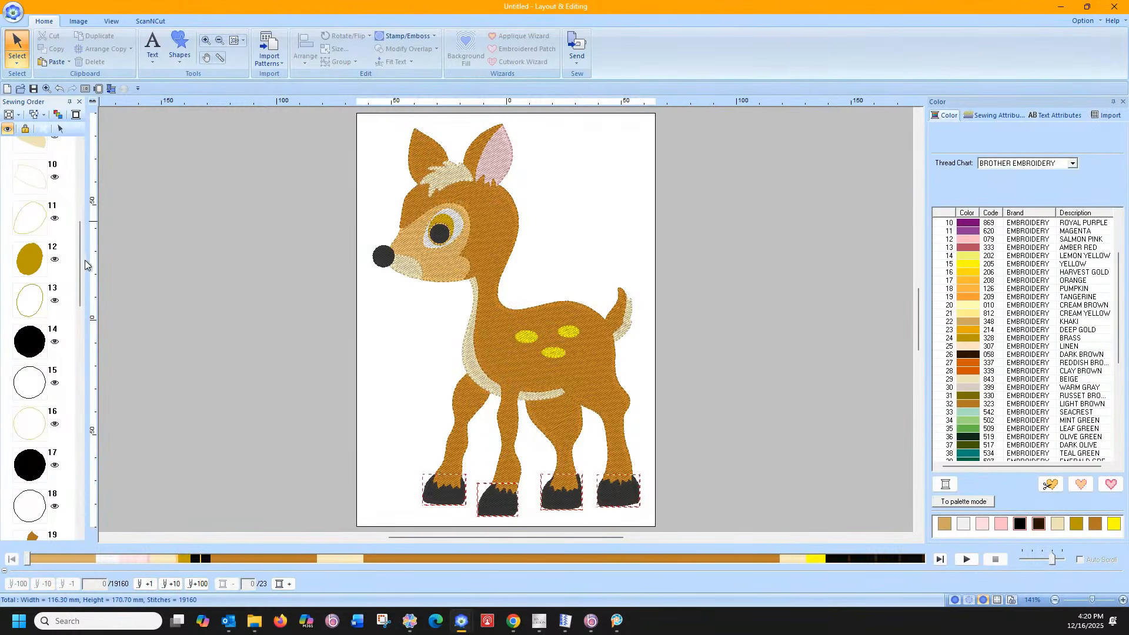
# - Delete the extra round outline, object 16, from the sewing order
pyautogui.click(30, 341)
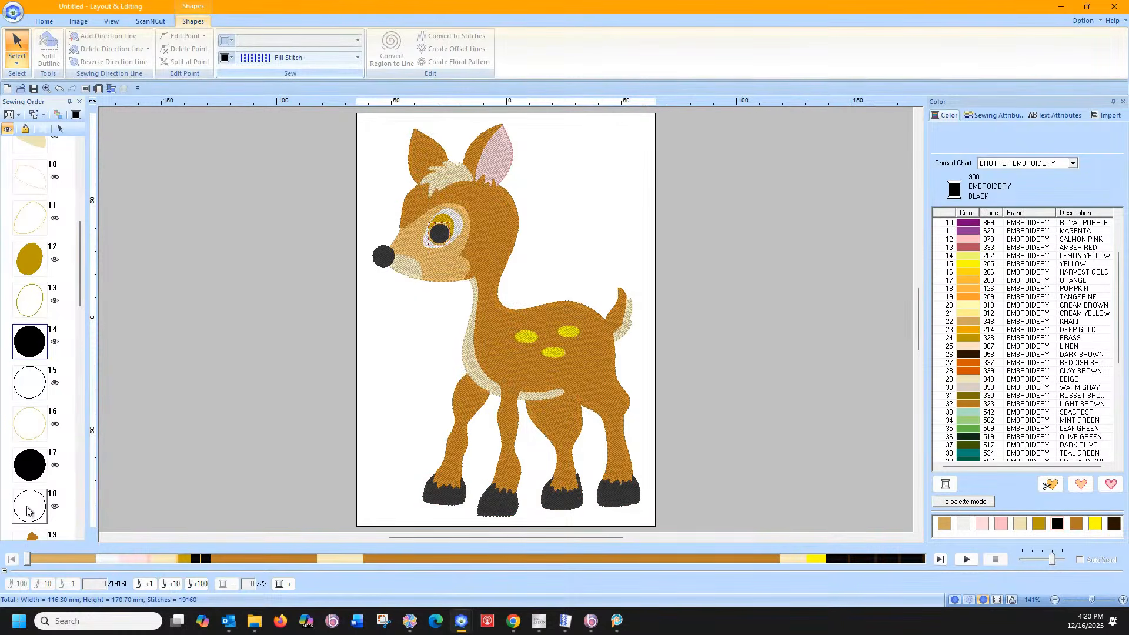
pyautogui.click(137, 428)
pyautogui.click(42, 431)
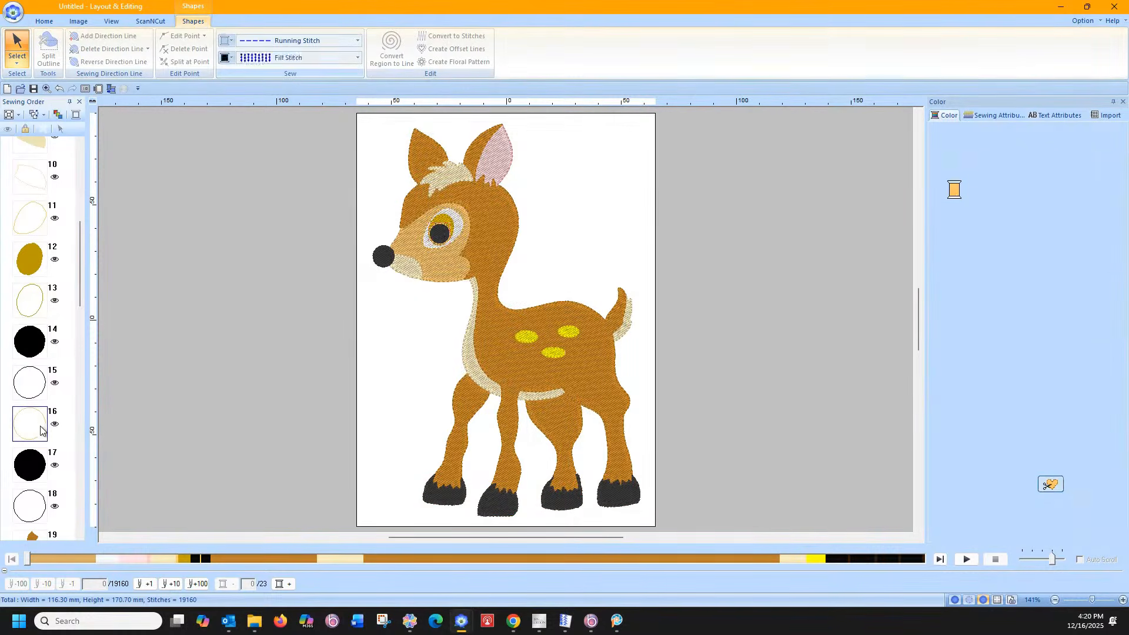
pyautogui.click(143, 427)
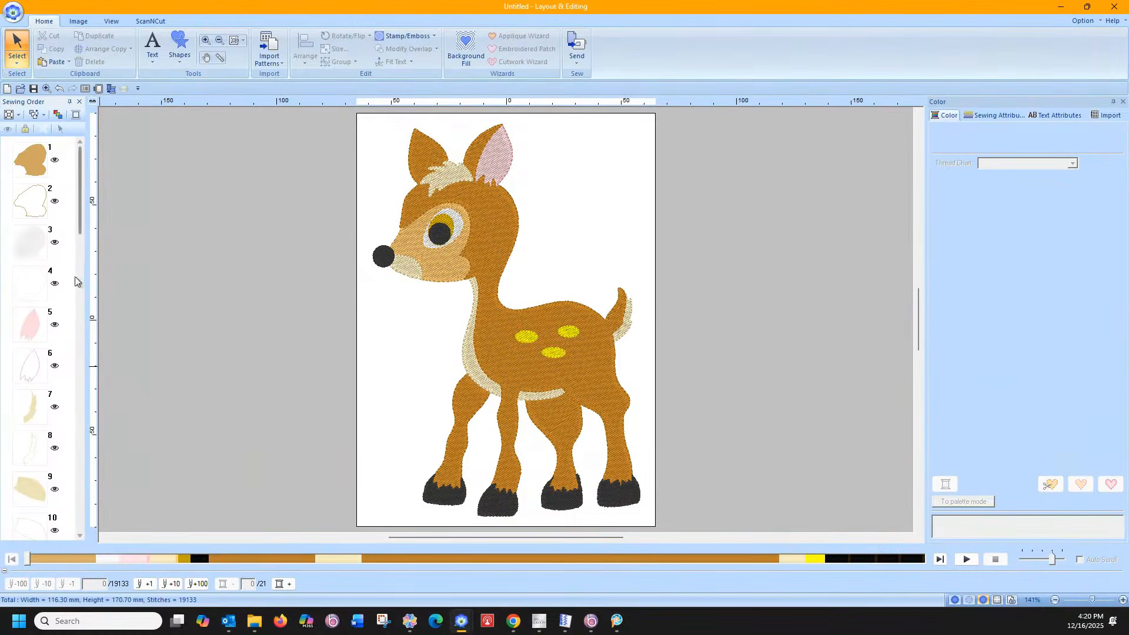
# - Select the fills and outlines of the pupil and nose, objects 14 to 17, and set them to sew last
pyautogui.moveTo(78, 227); pyautogui.dragTo(75, 307)
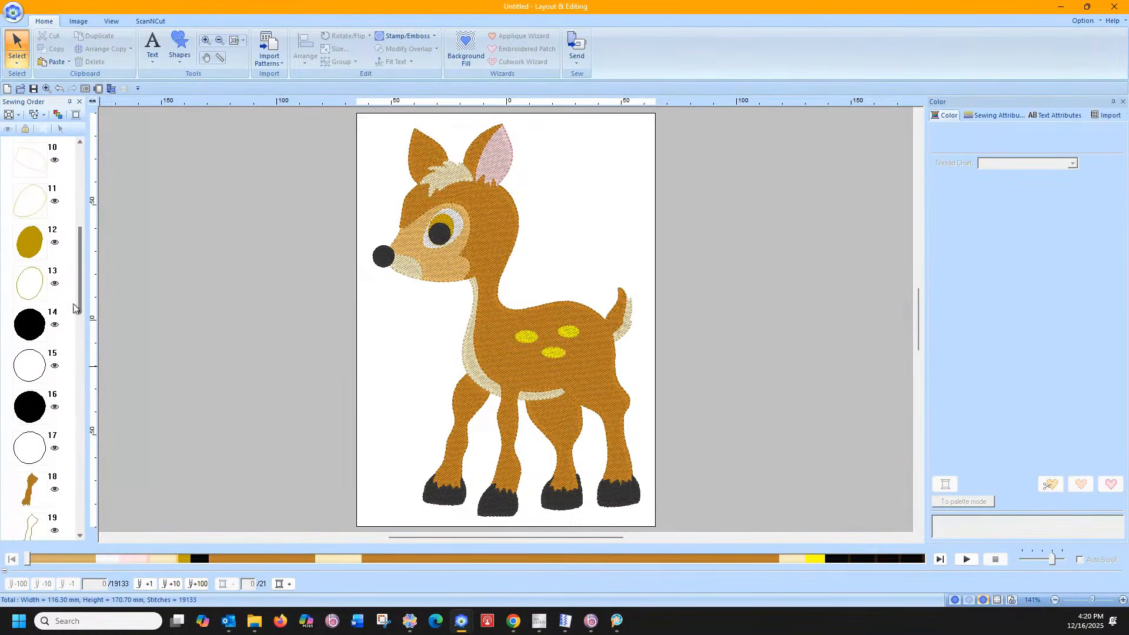
pyautogui.click(31, 327)
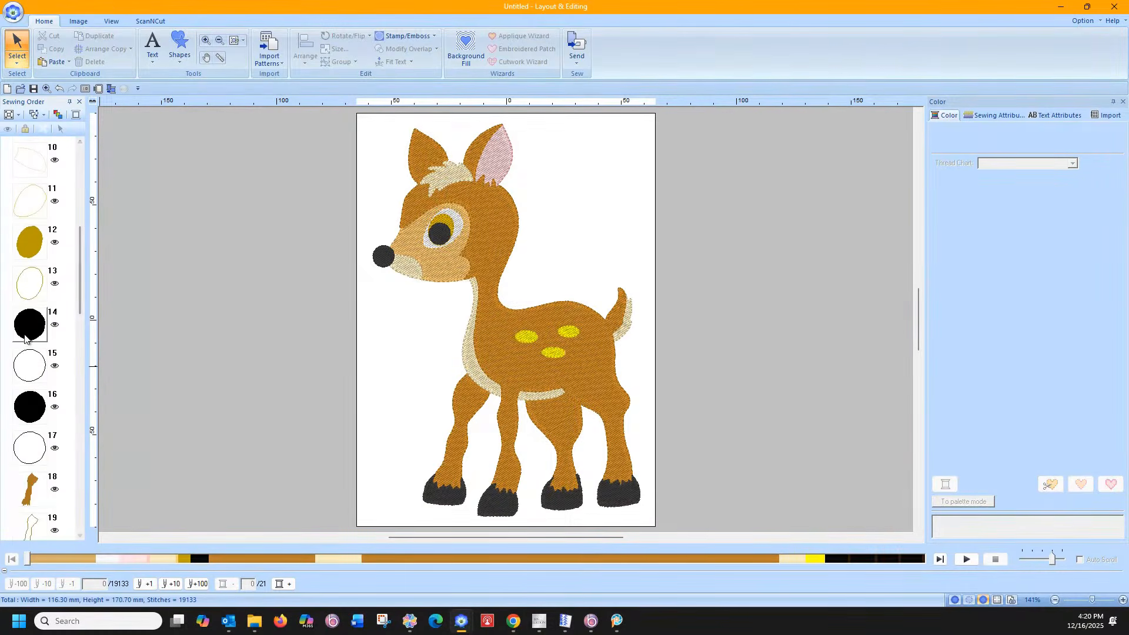
pyautogui.keyDown('shift'); pyautogui.click(24, 456); pyautogui.keyUp('shift')
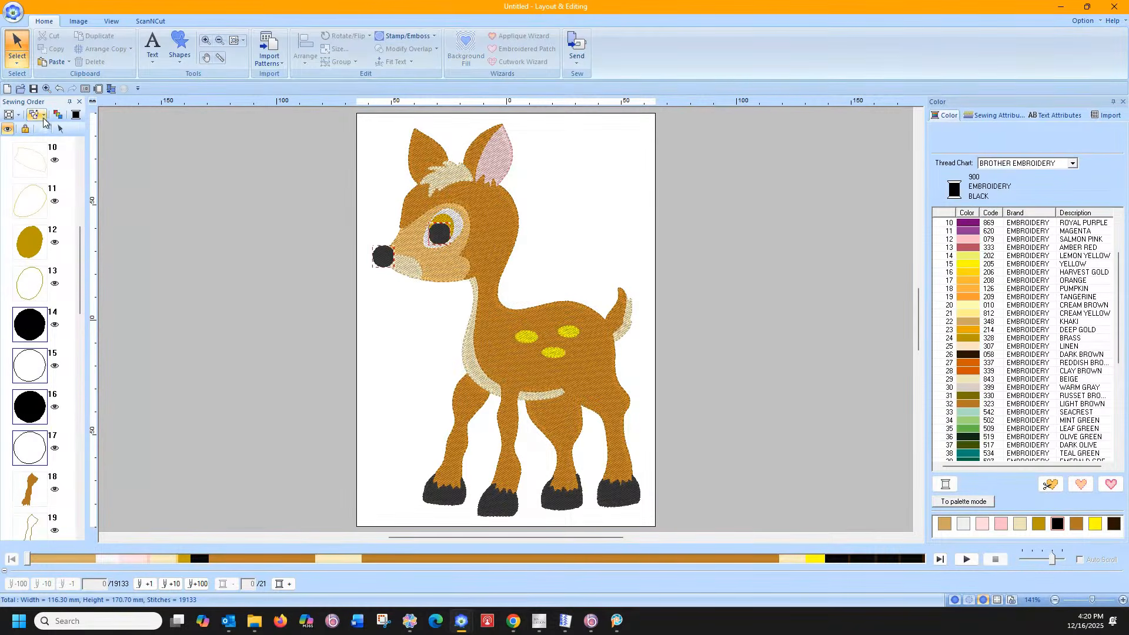
pyautogui.click(43, 117)
pyautogui.click(50, 168)
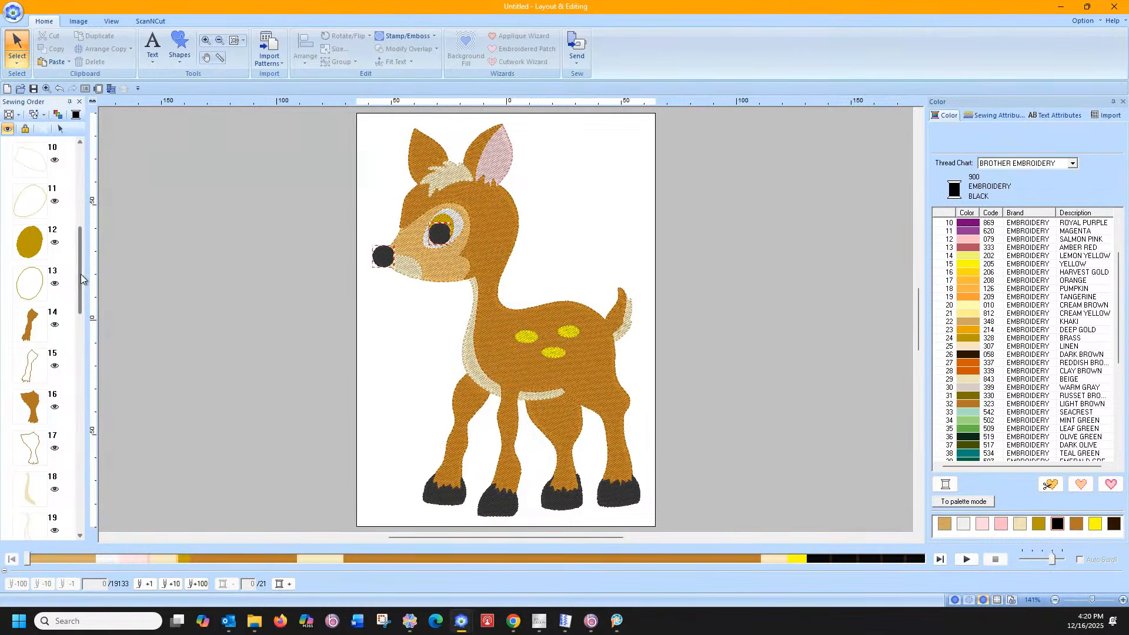
# - Select objects 1 to 25 in the sewing order, from the face to the hair tuft, as editable shapes in the design
pyautogui.moveTo(81, 279); pyautogui.dragTo(83, 372)
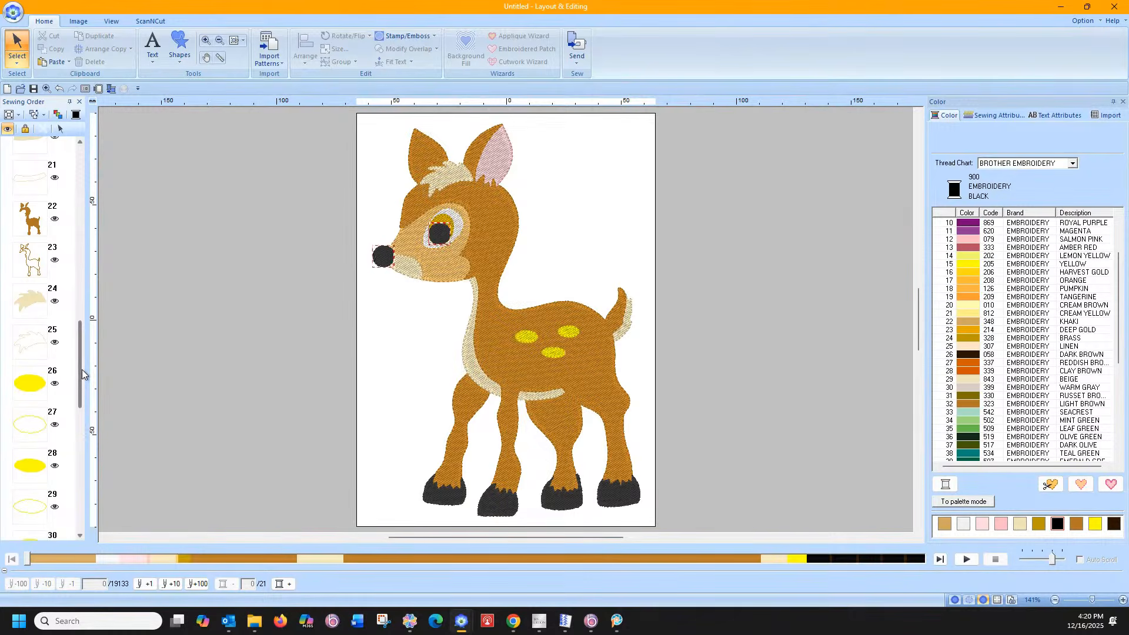
pyautogui.moveTo(82, 374); pyautogui.dragTo(95, 352)
pyautogui.click(29, 163)
pyautogui.click(142, 283)
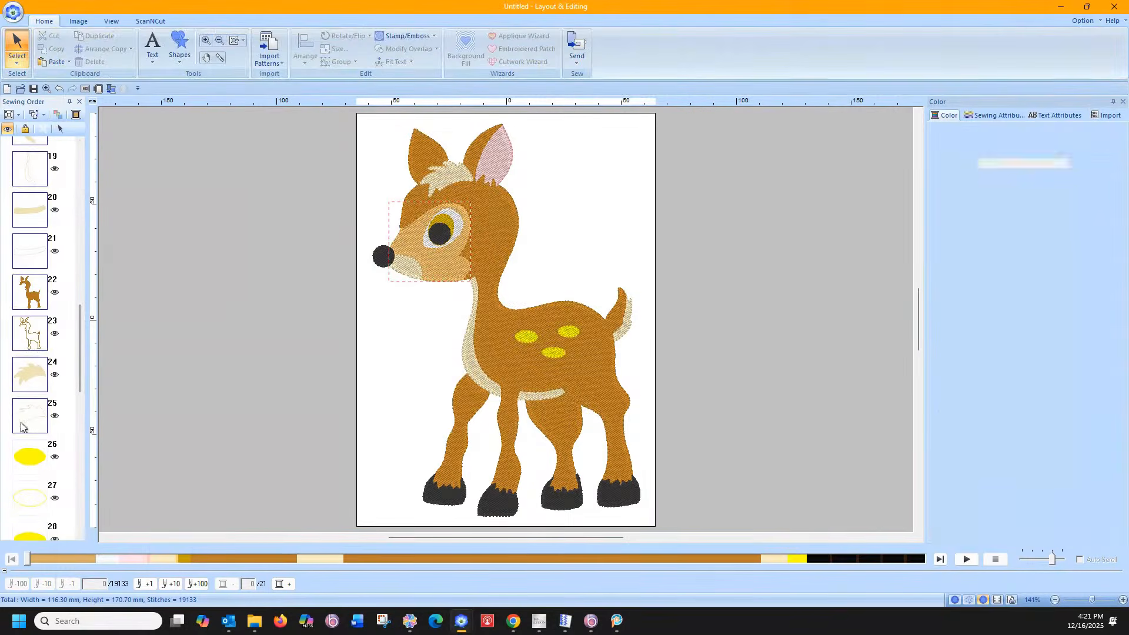
pyautogui.click(60, 128)
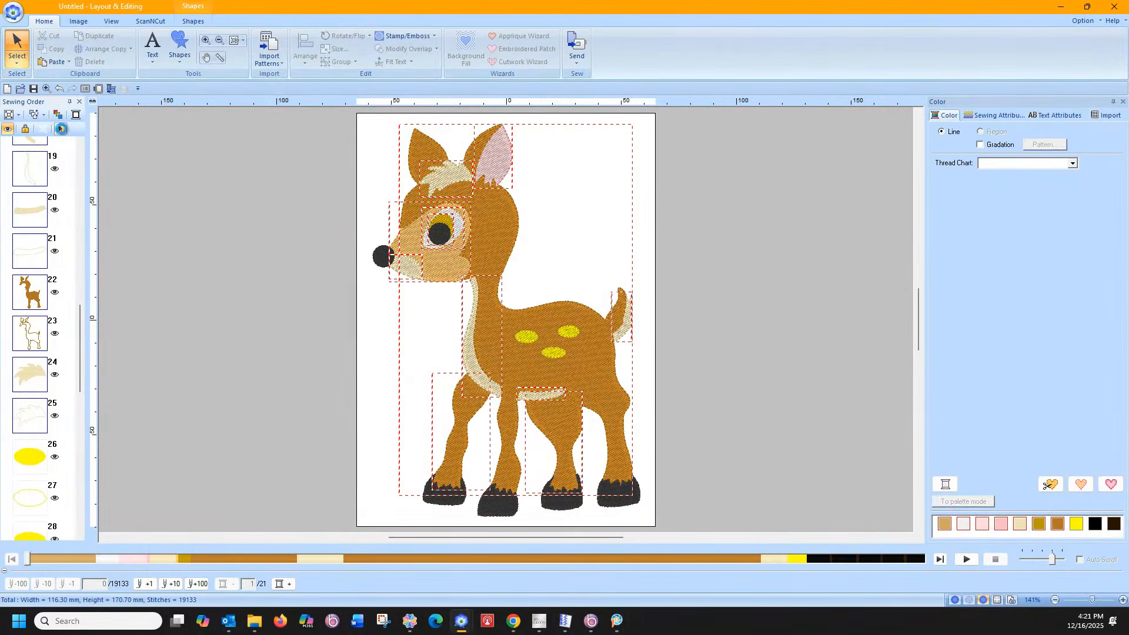
# - Convert the selected deer shapes to applique with an E Stitch covering, a 4.0 mm stroke and a 5.0 mm interval
pyautogui.click(521, 36)
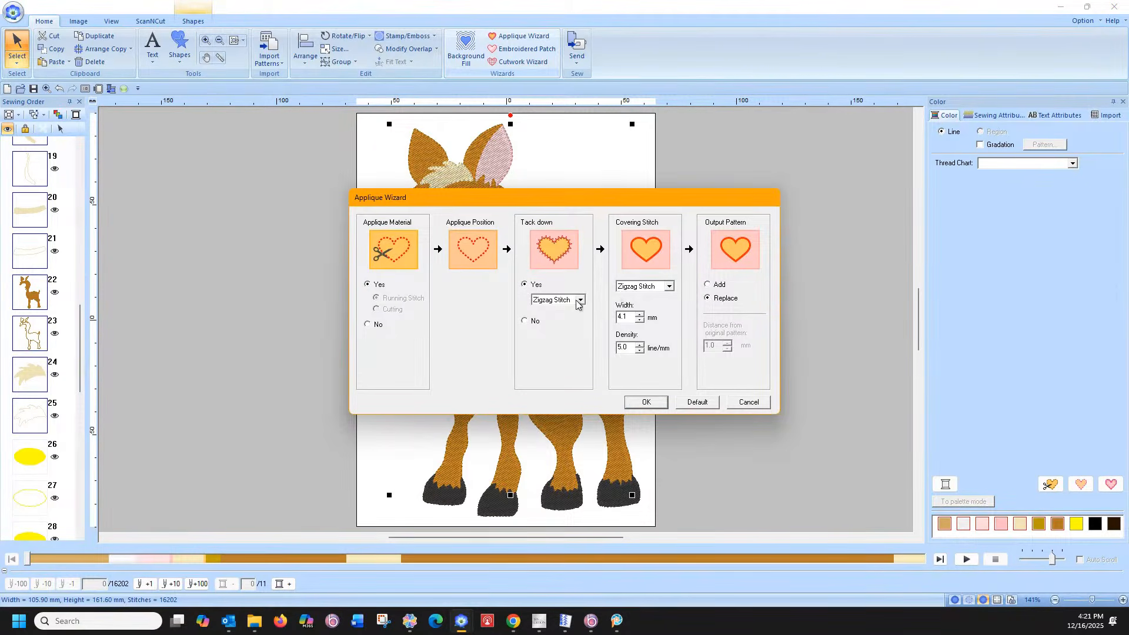
pyautogui.click(579, 300)
pyautogui.click(580, 300)
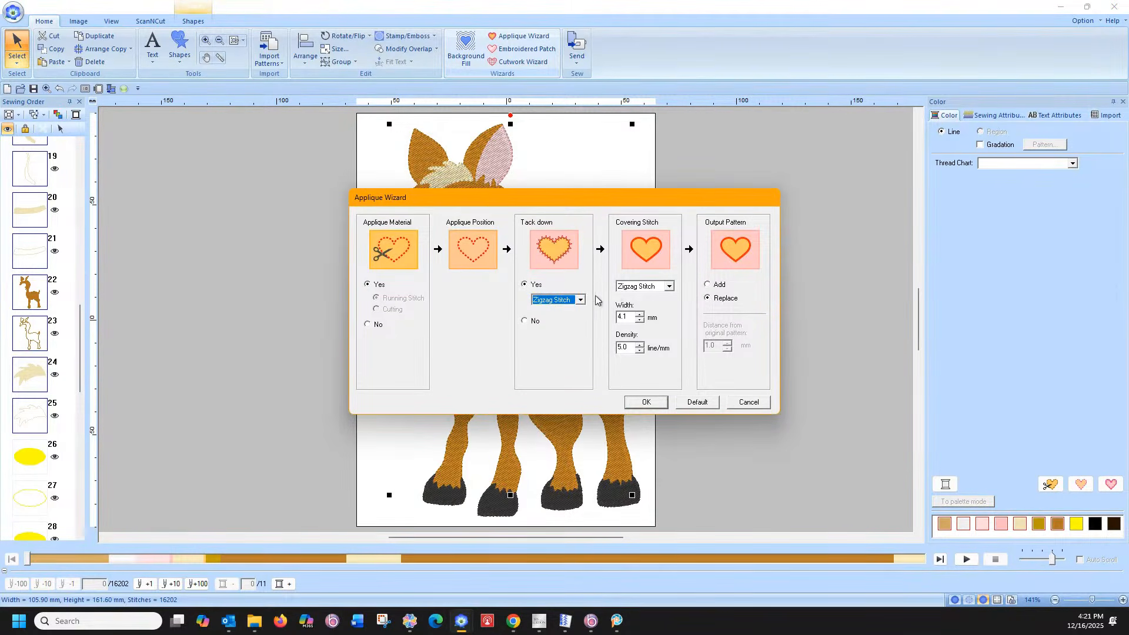
pyautogui.click(669, 285)
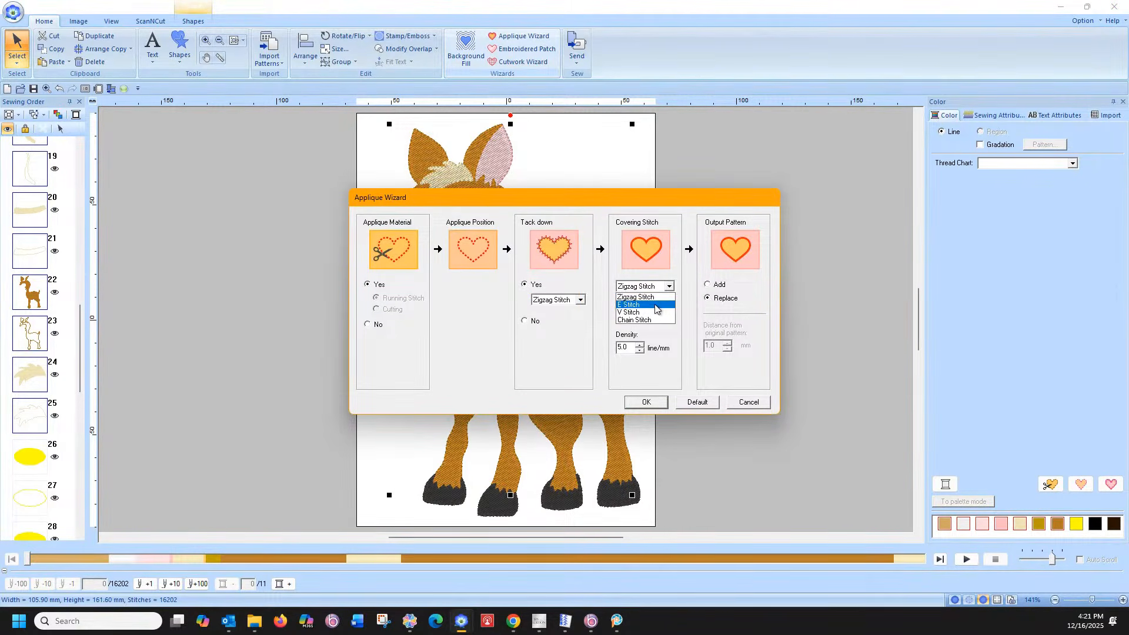
pyautogui.click(657, 304)
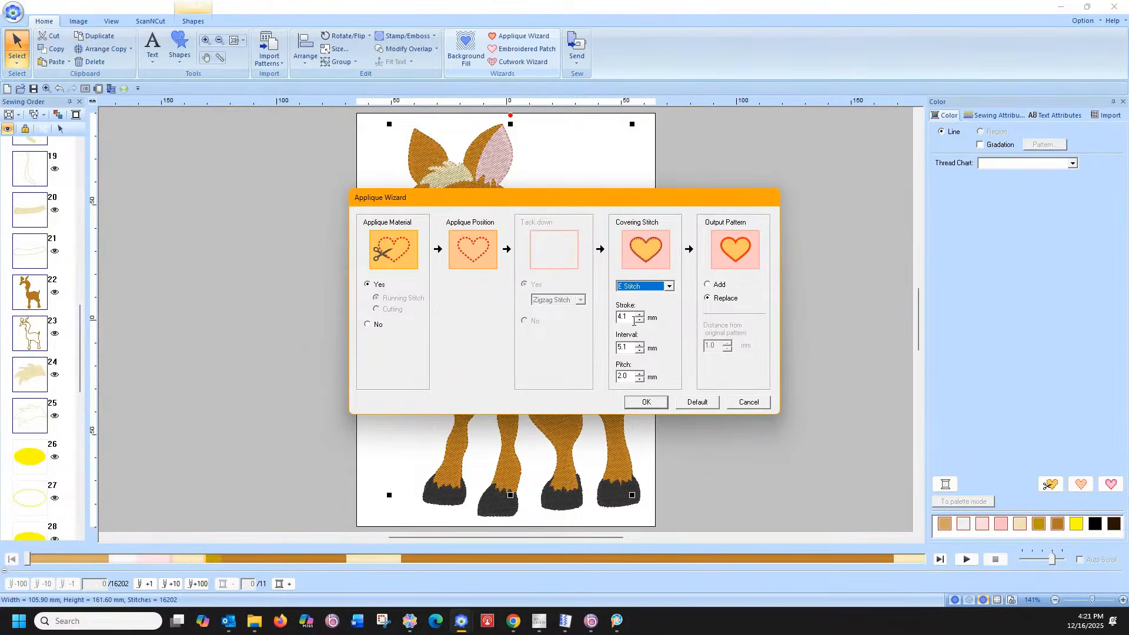
pyautogui.click(639, 320)
pyautogui.click(640, 314)
pyautogui.click(640, 320)
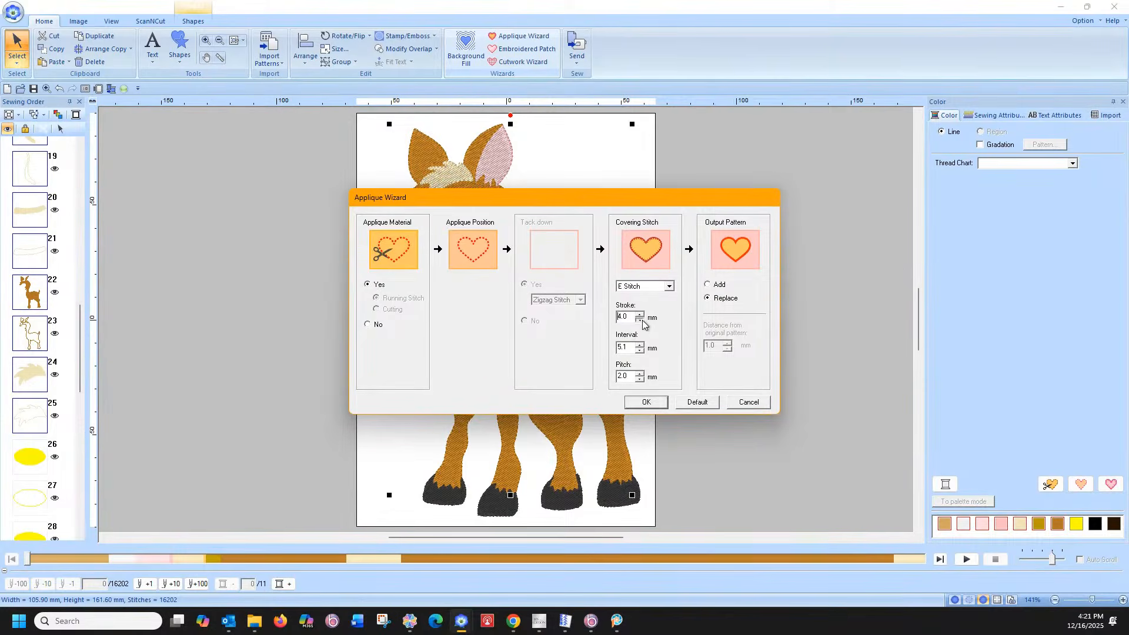
pyautogui.click(640, 350)
pyautogui.click(646, 402)
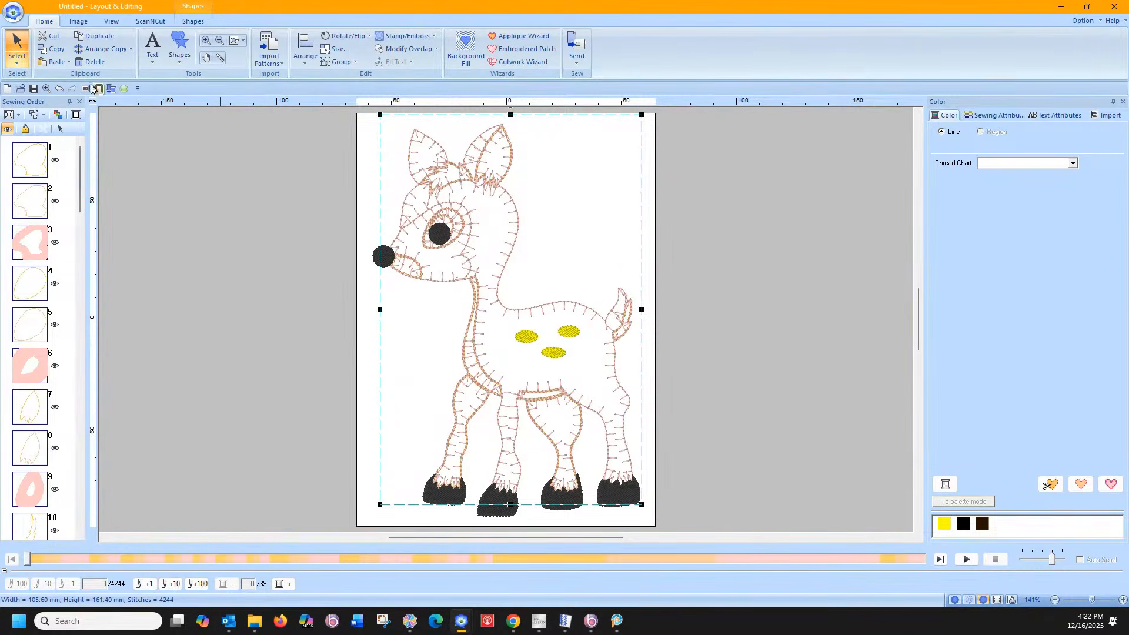
# - Undo the applique conversion and reapply it to the same shapes with a shorter E Stitch stroke
pyautogui.click(59, 88)
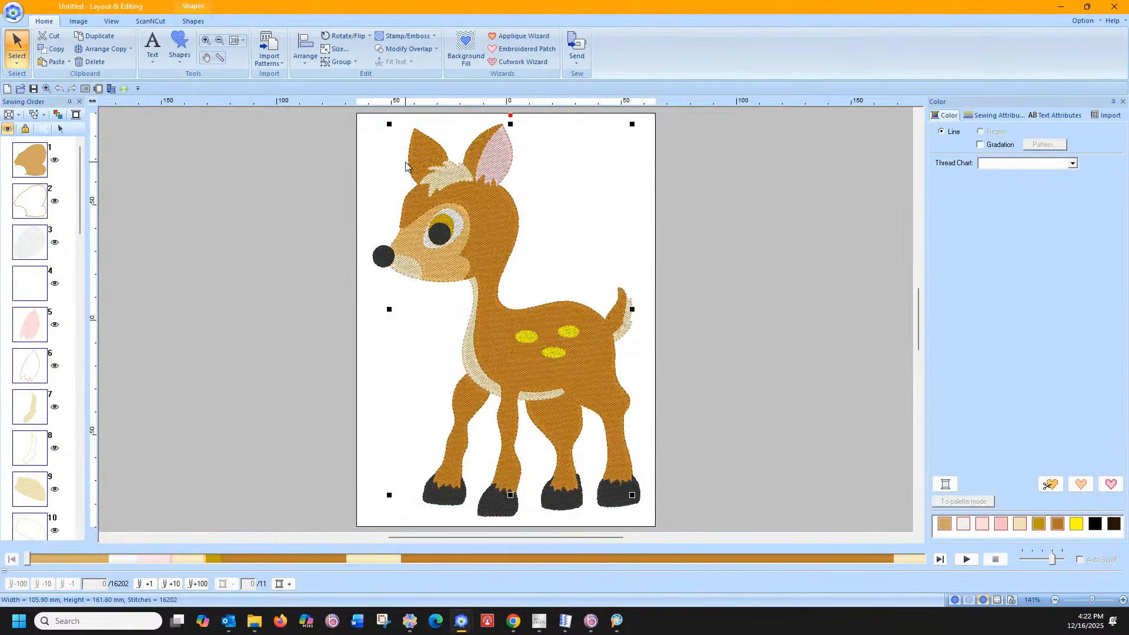
pyautogui.click(499, 38)
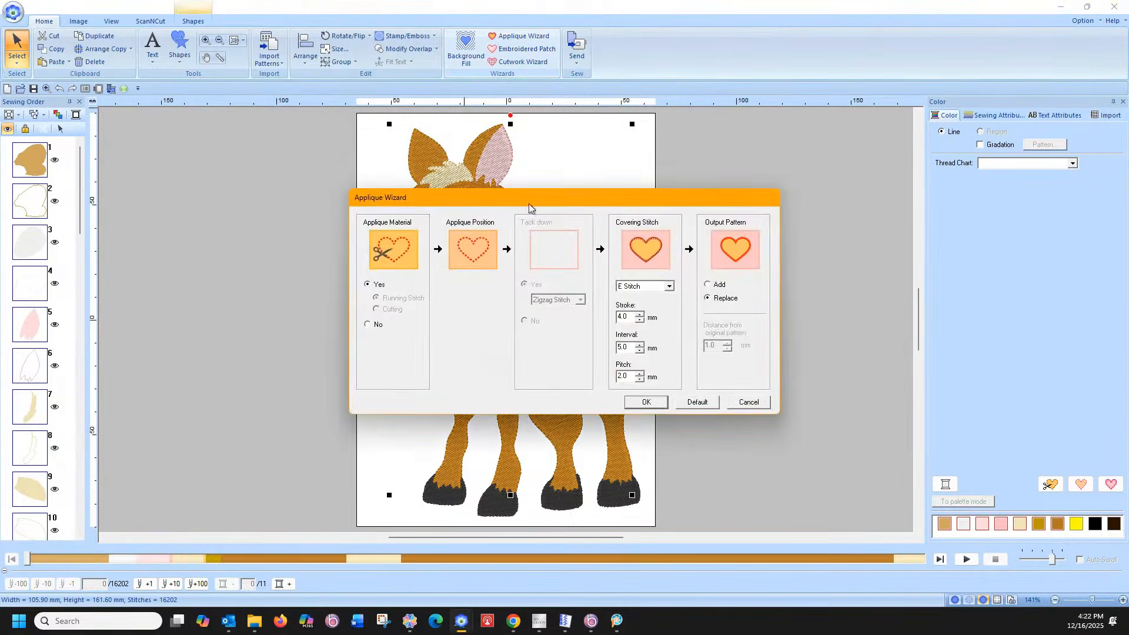
pyautogui.click(640, 320)
pyautogui.click(640, 320)
pyautogui.click(647, 402)
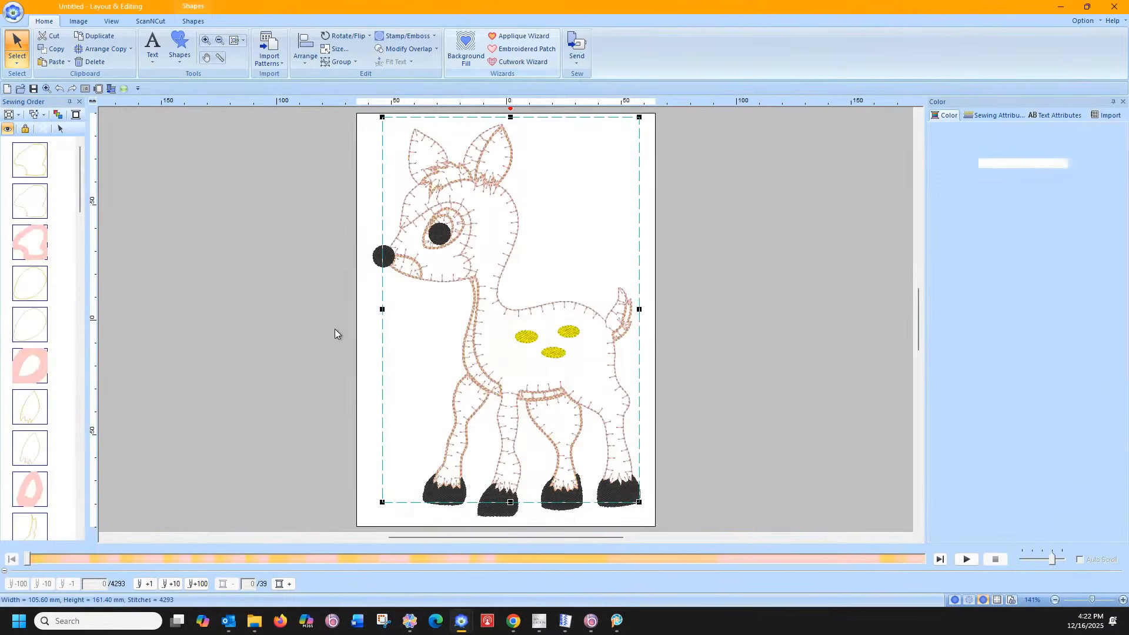
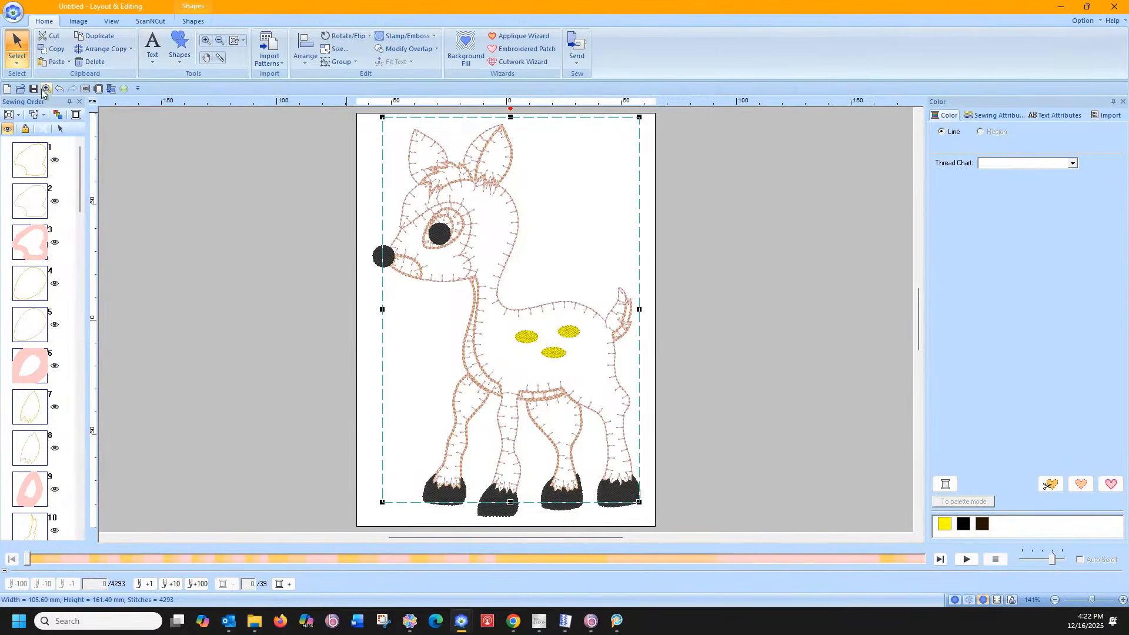
# - Undo the applique conversion and select only objects 1 to 23 in the sewing order, leaving out the hair tuft
pyautogui.click(60, 89)
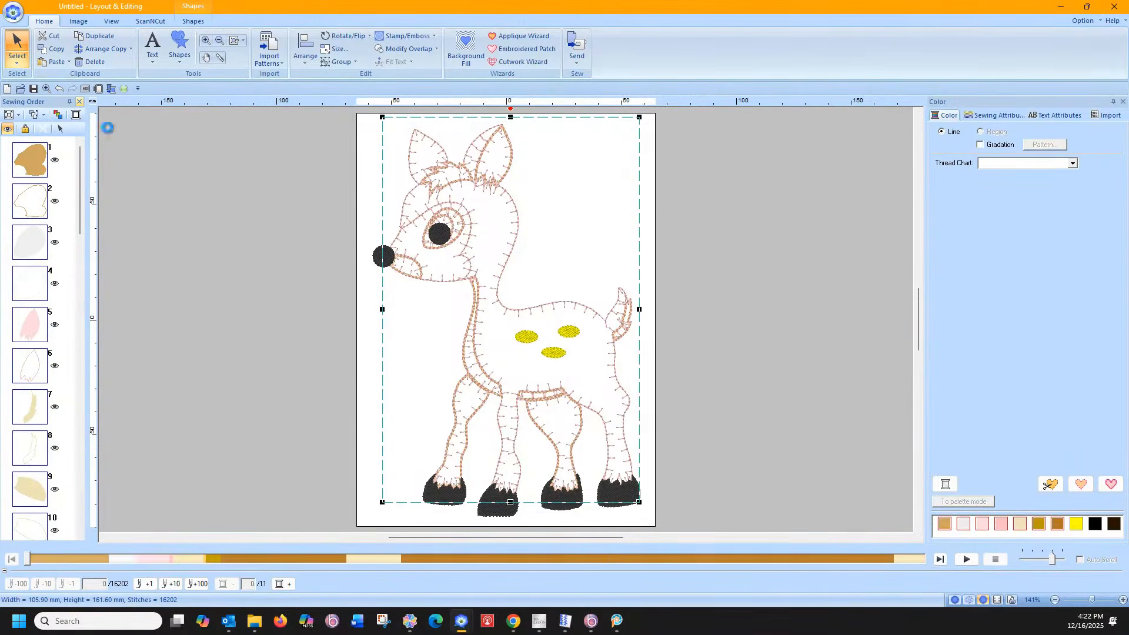
pyautogui.click(149, 221)
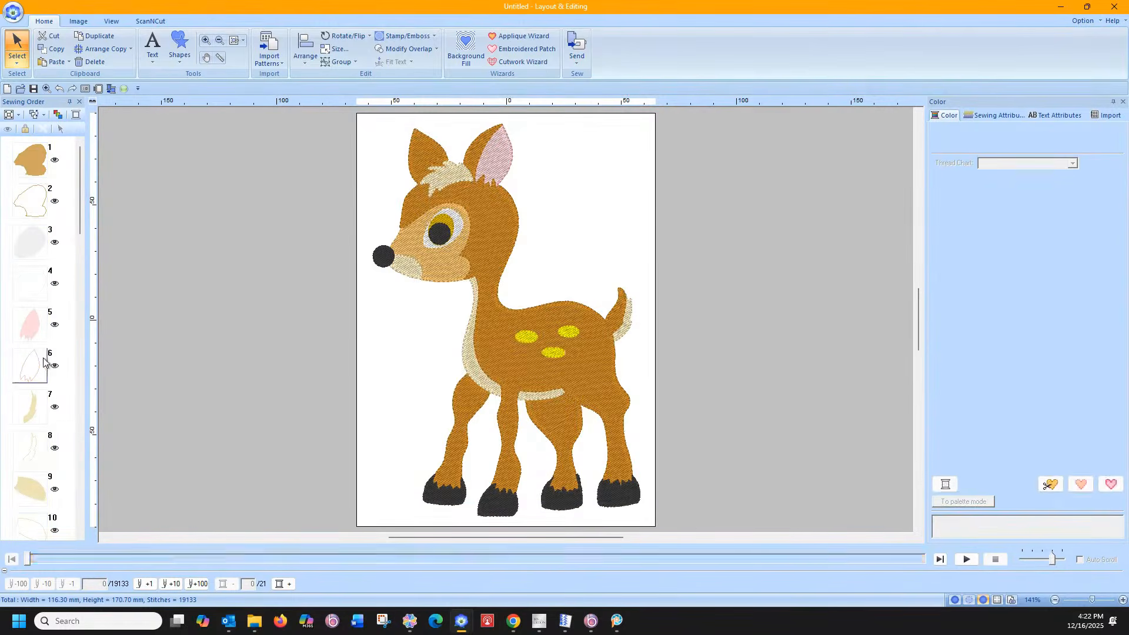
pyautogui.scroll(-8, 45, 441)
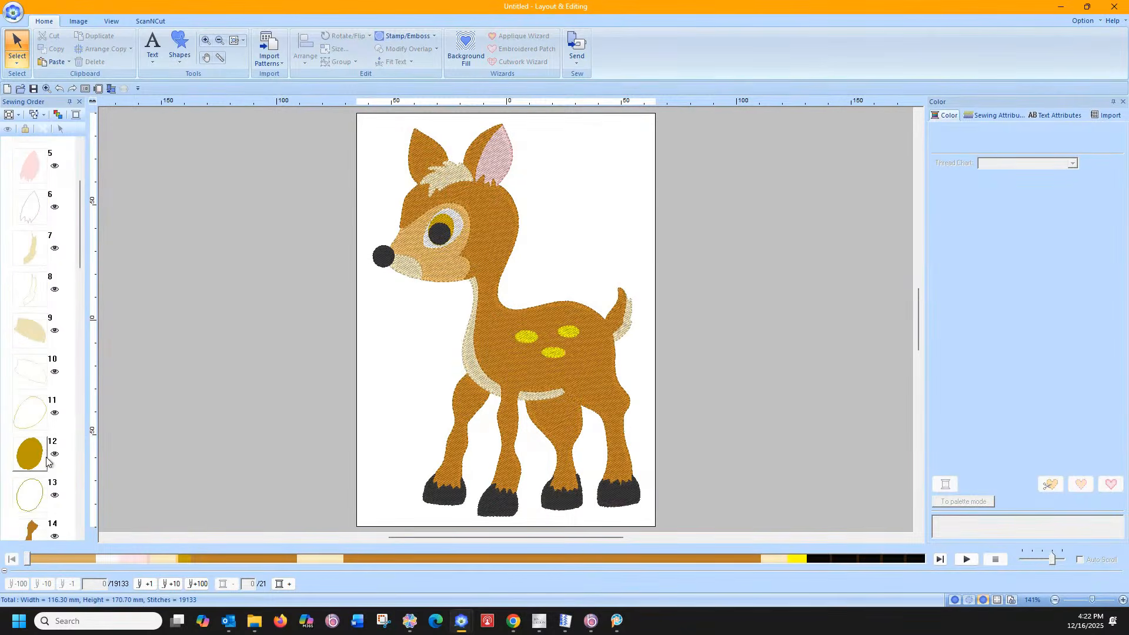
pyautogui.scroll(-5, 47, 448)
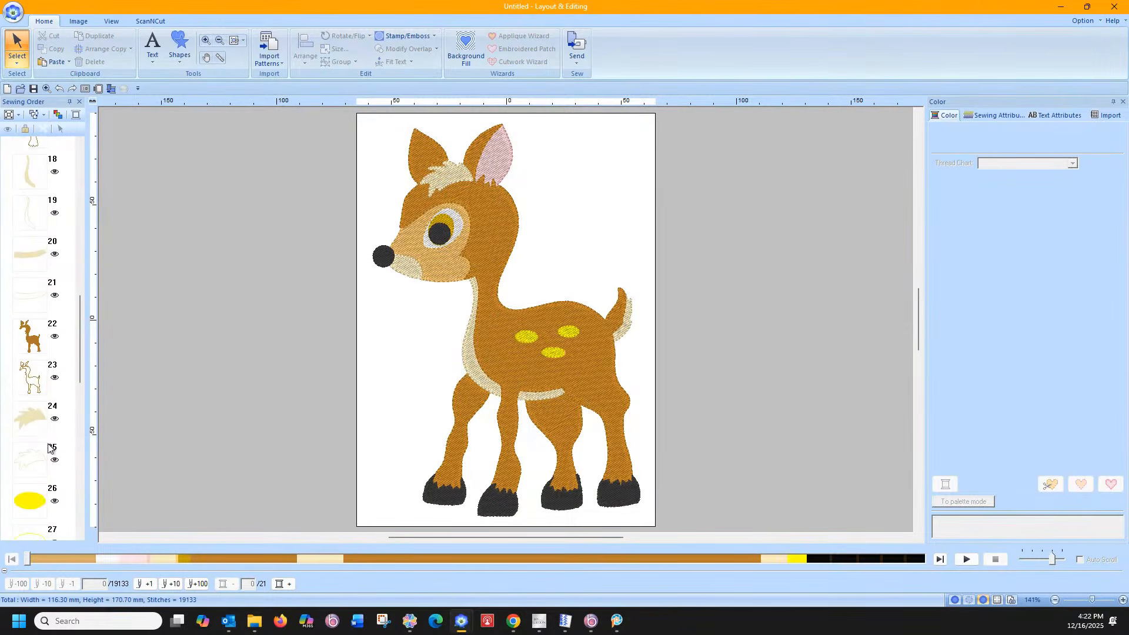
pyautogui.click(39, 381)
pyautogui.scroll(12, 73, 284)
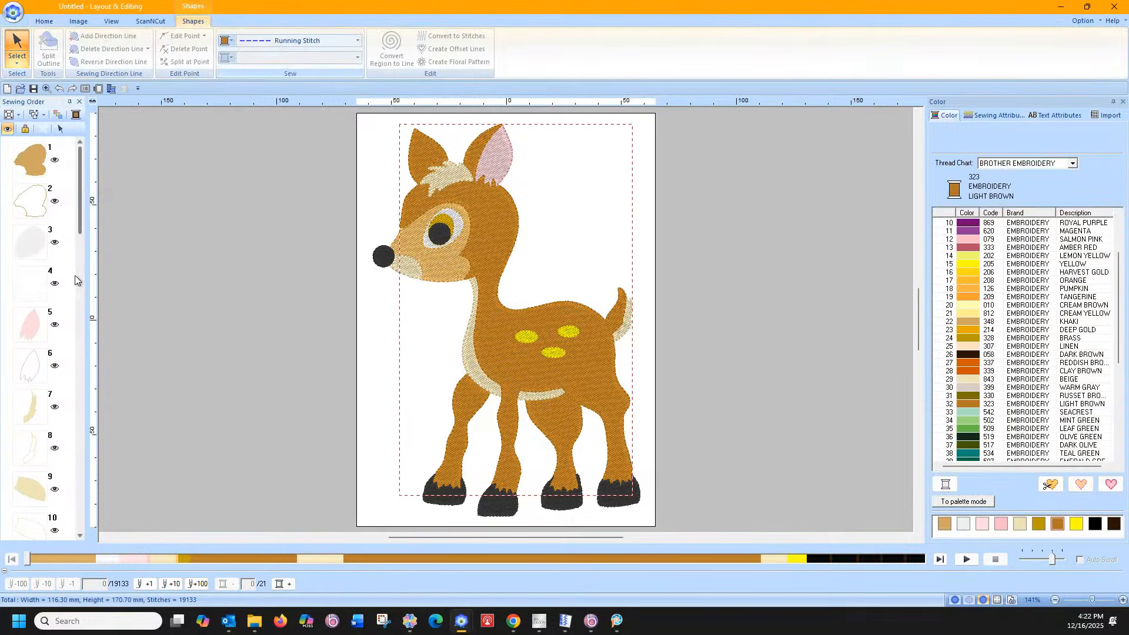
pyautogui.click(30, 160)
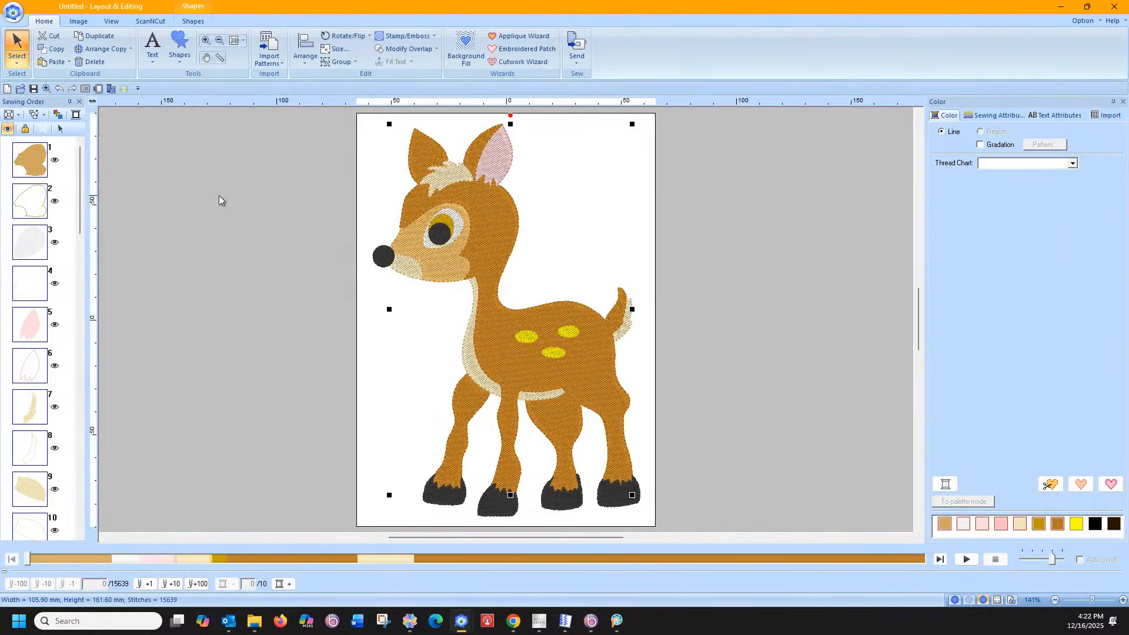
# - Convert the selected shapes to applique with E Stitch covering, 3.0 mm stroke, 5.0 mm interval and 2.0 mm pitch, replacing the originals
pyautogui.click(518, 51)
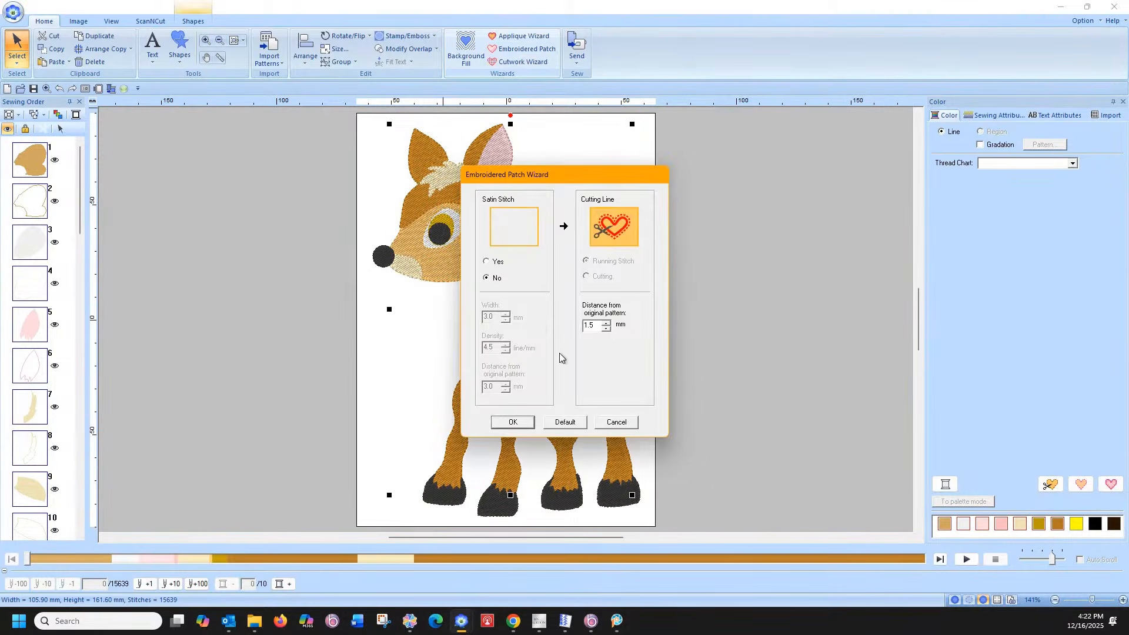
pyautogui.click(616, 422)
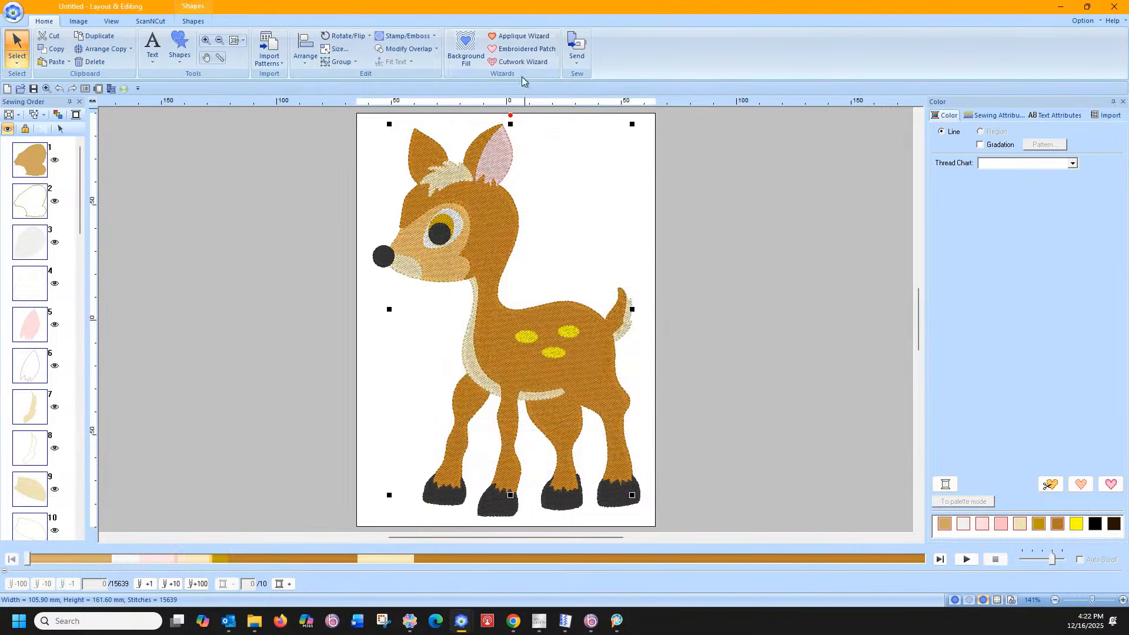
pyautogui.click(520, 34)
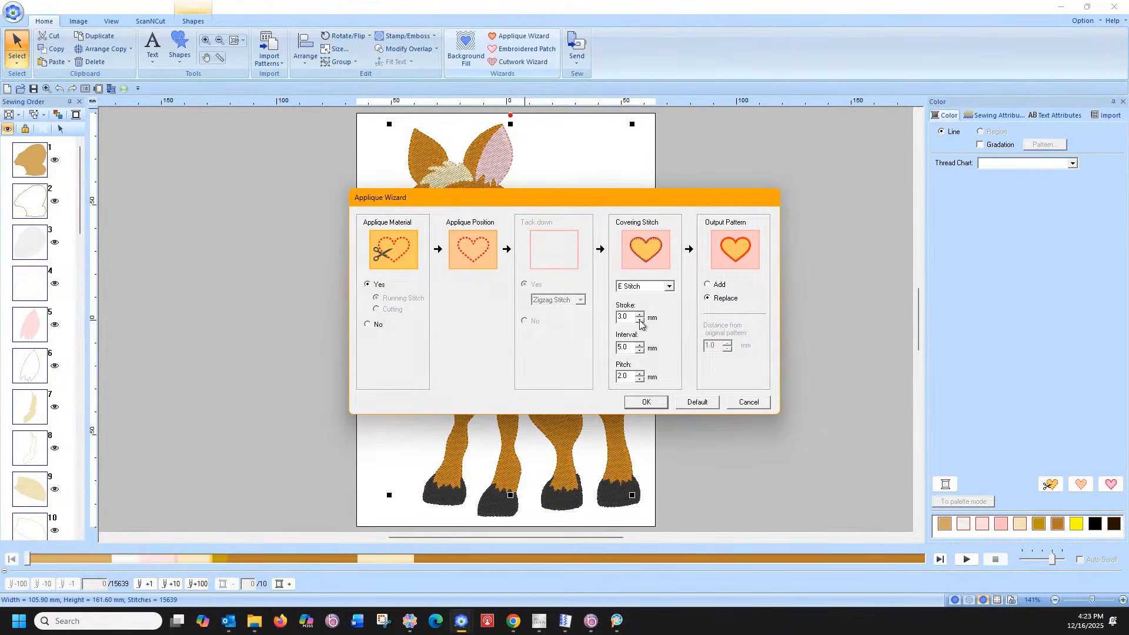
pyautogui.click(647, 403)
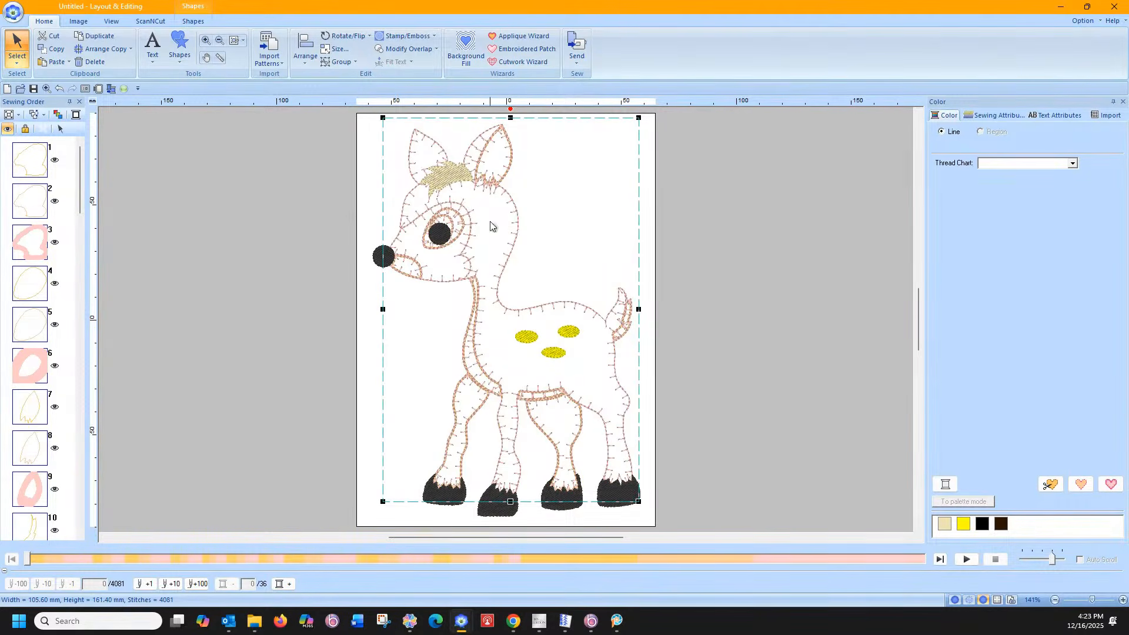
# - Examine the applique stitching up close around the hair tuft, eye, muzzle, neck and front leg
pyautogui.click(206, 40)
pyautogui.moveTo(446, 154); pyautogui.dragTo(543, 253)
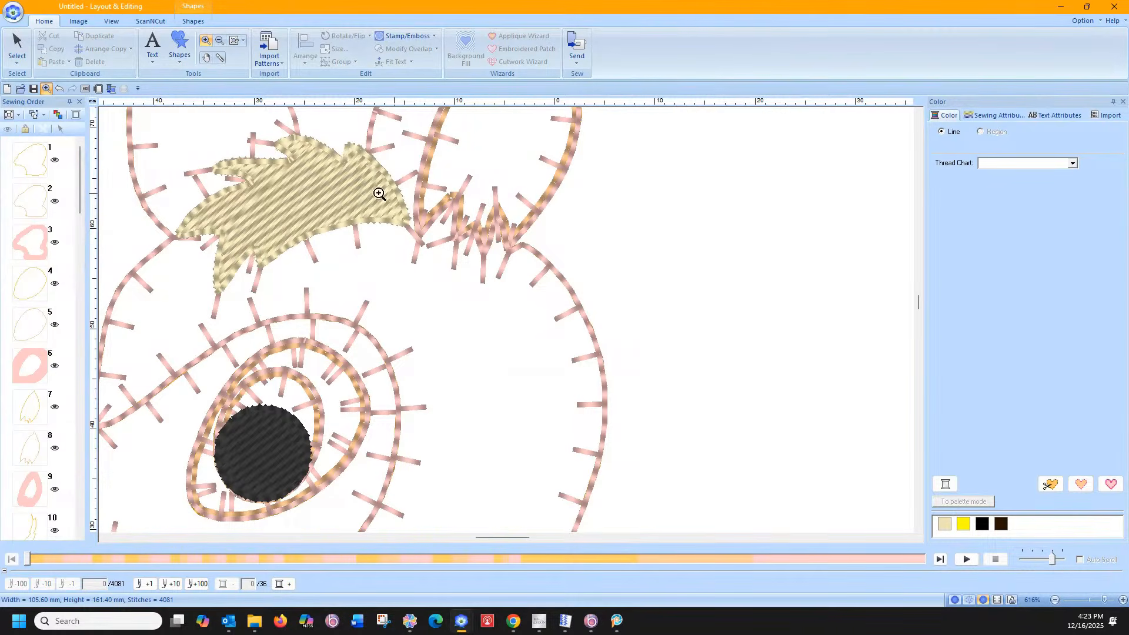
pyautogui.click(233, 40)
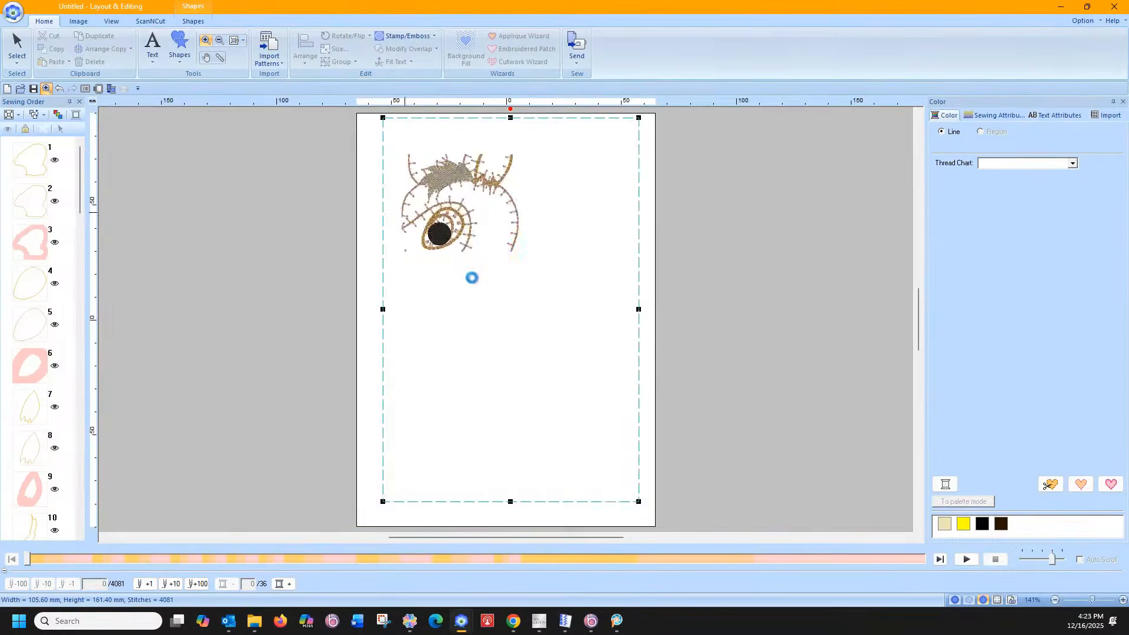
pyautogui.click(311, 275)
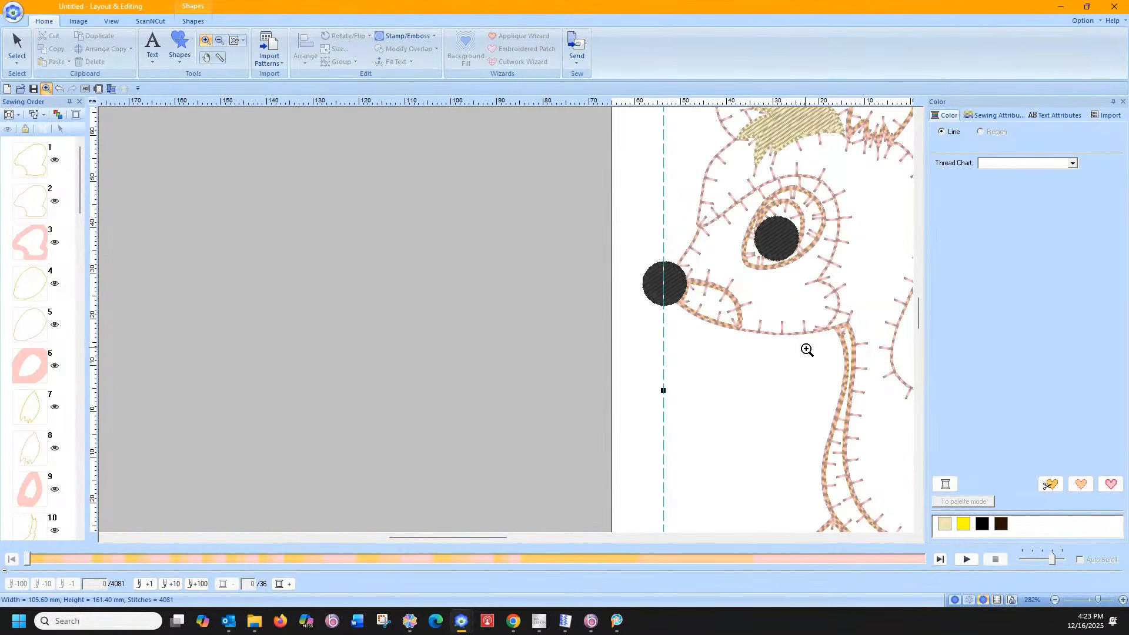
pyautogui.scroll(-3, 794, 364)
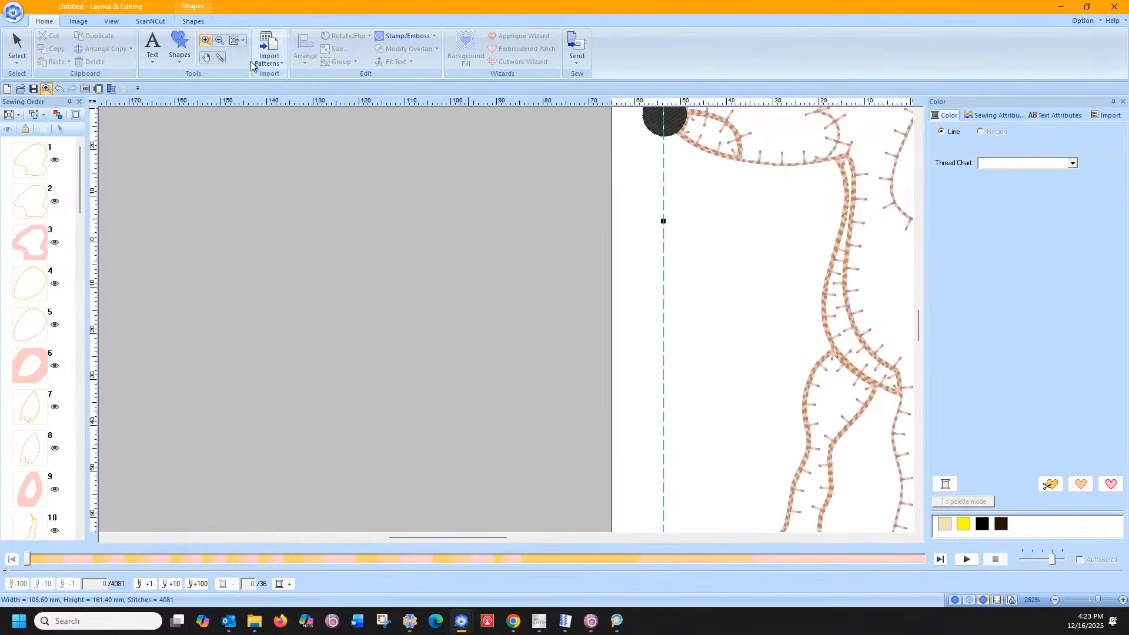
pyautogui.click(234, 40)
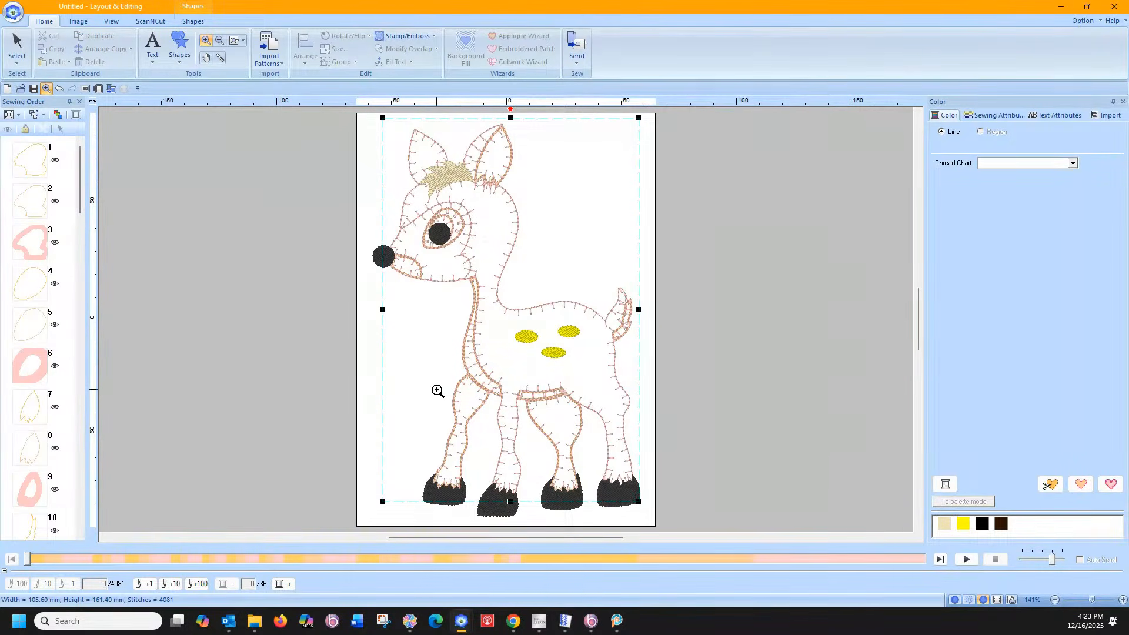
# - Ungroup the deer's applique pieces so that each can be selected on its own
pyautogui.click(17, 47)
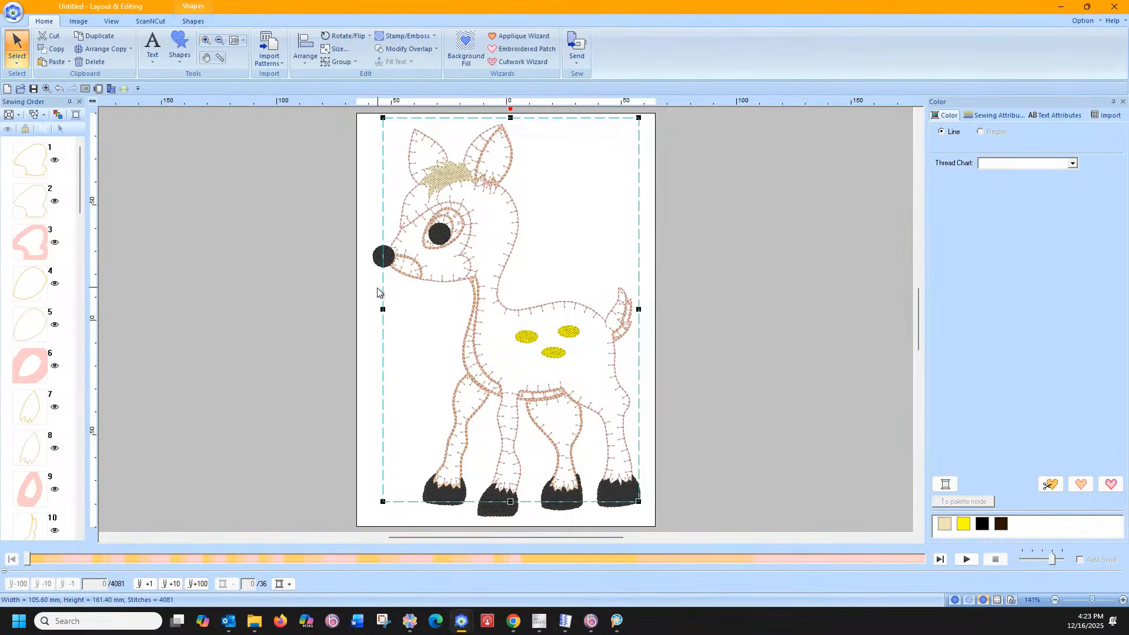
pyautogui.rightClick(472, 320)
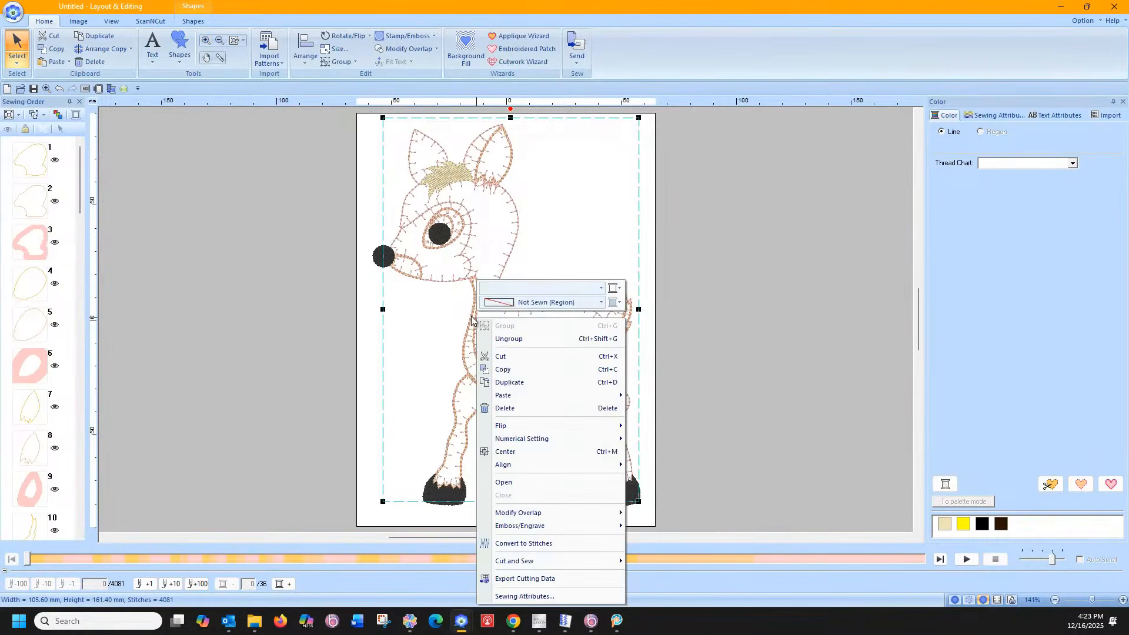
pyautogui.click(505, 339)
pyautogui.click(359, 320)
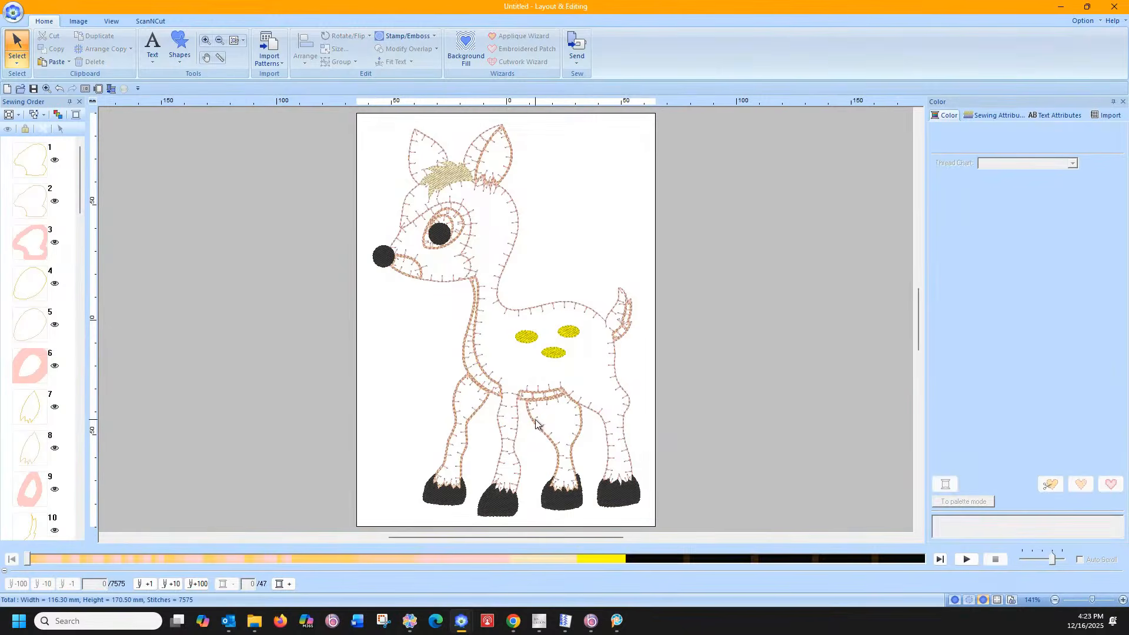
# - Try moving the inner hind leg's covering stitch away from its placement lines, and undo the move
pyautogui.click(535, 425)
pyautogui.moveTo(536, 422); pyautogui.dragTo(543, 438)
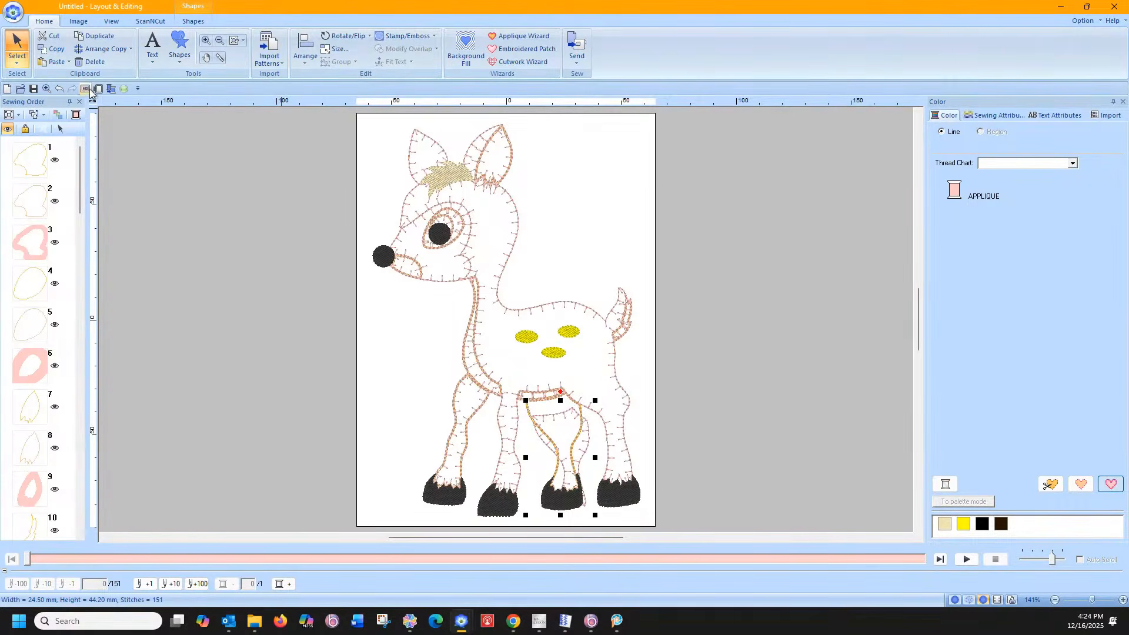
pyautogui.click(60, 89)
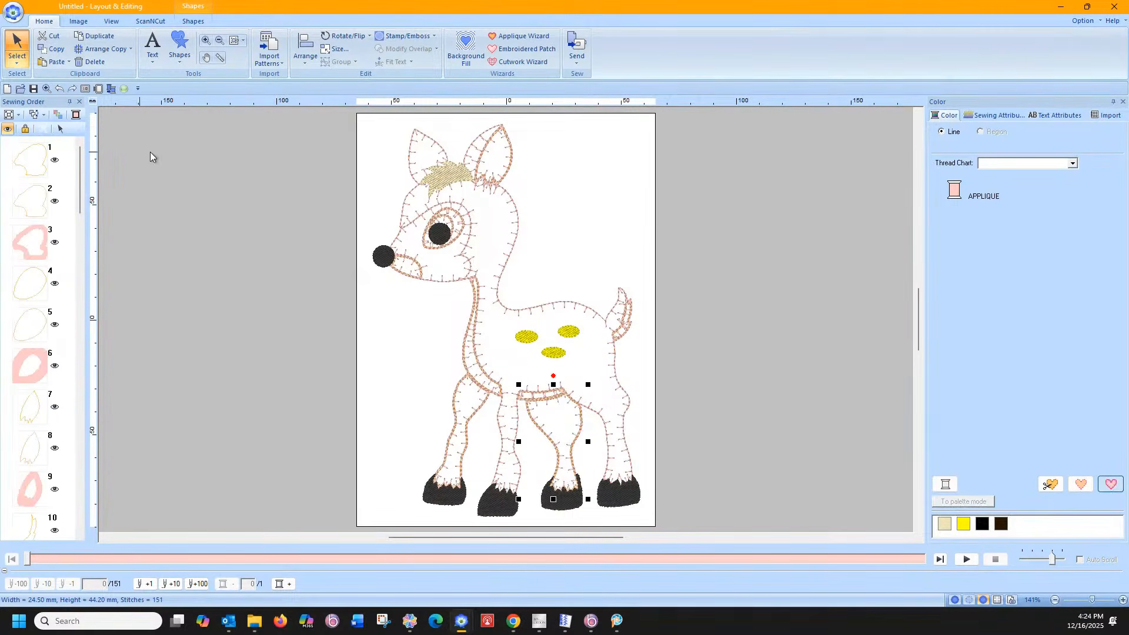
# - Select sewing-order pieces 25 to 27 of the inner hind leg together and nudge them up and slightly left against the belly strip
pyautogui.click(205, 41)
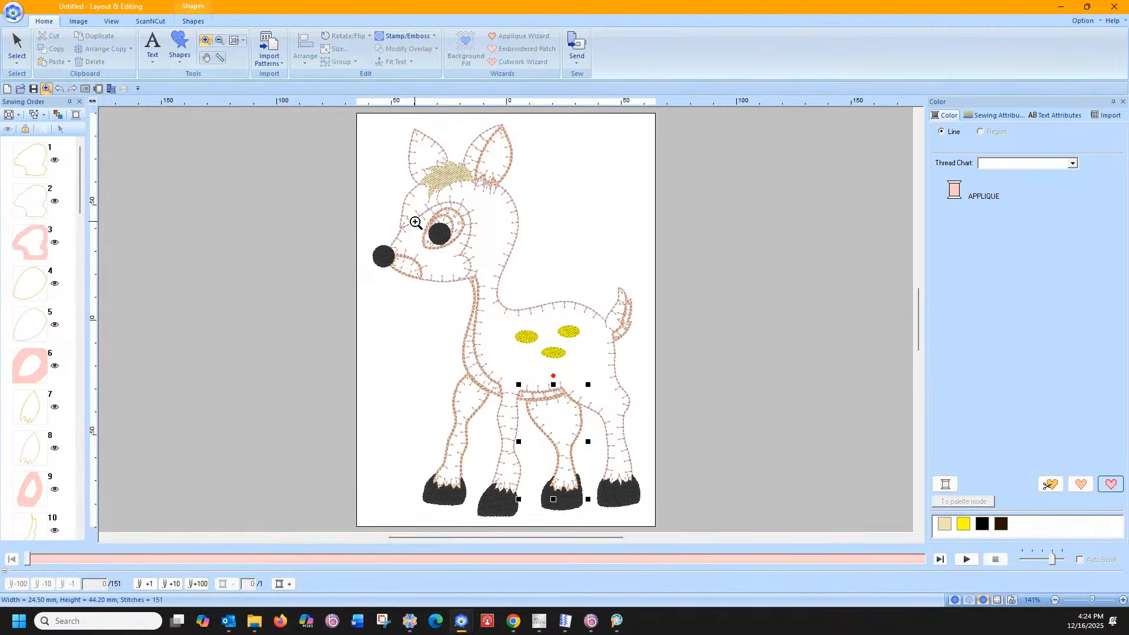
pyautogui.moveTo(507, 377); pyautogui.dragTo(622, 444)
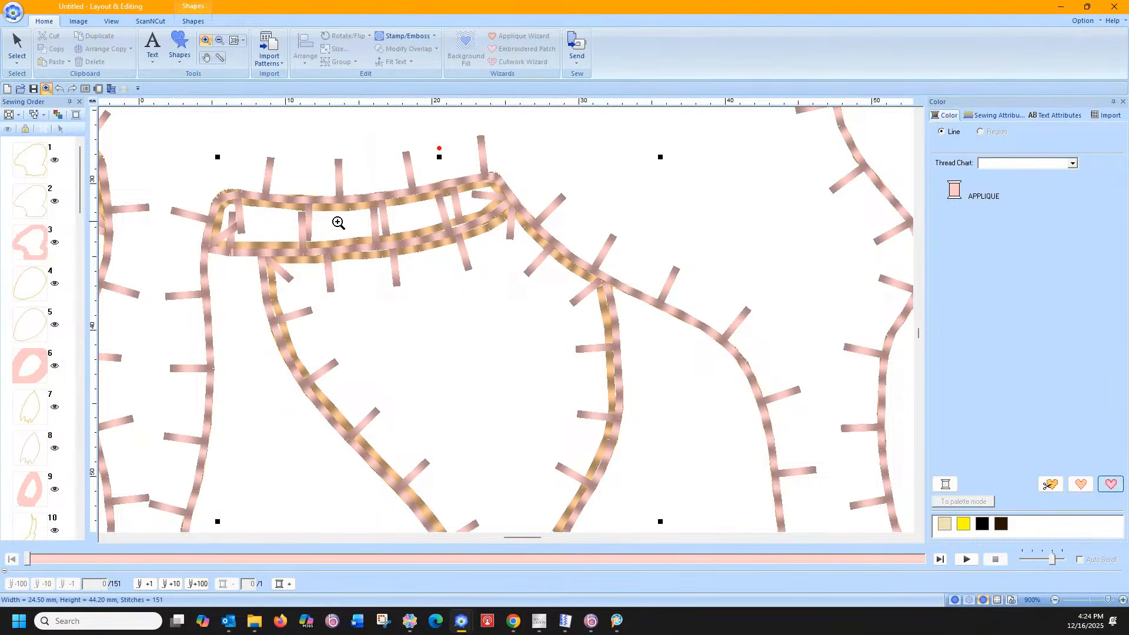
pyautogui.click(16, 46)
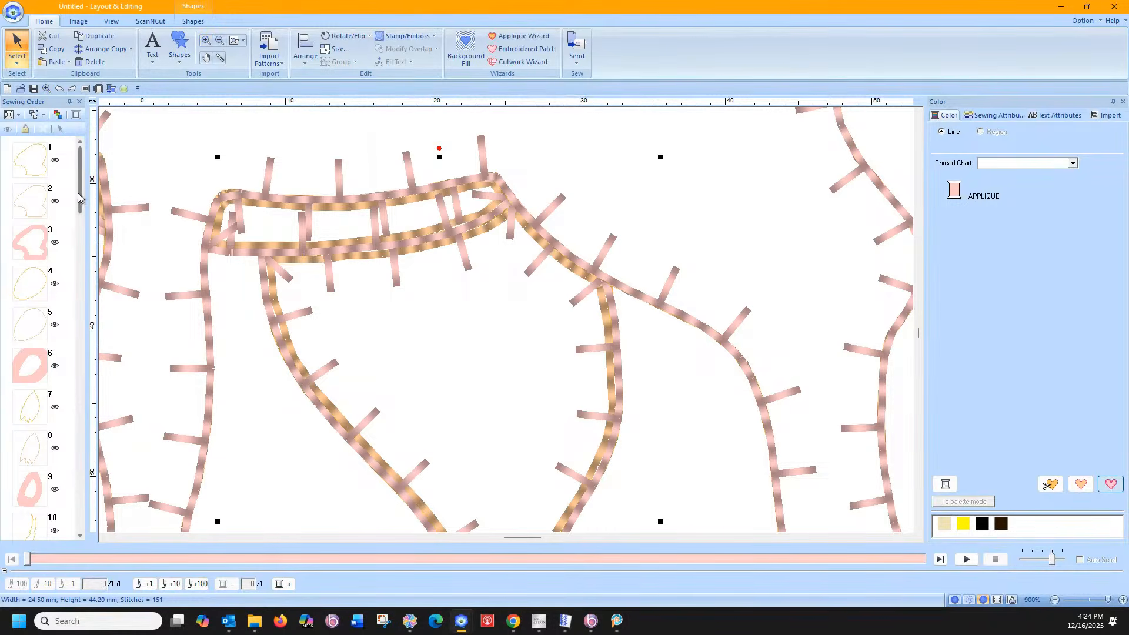
pyautogui.moveTo(80, 196); pyautogui.dragTo(91, 341)
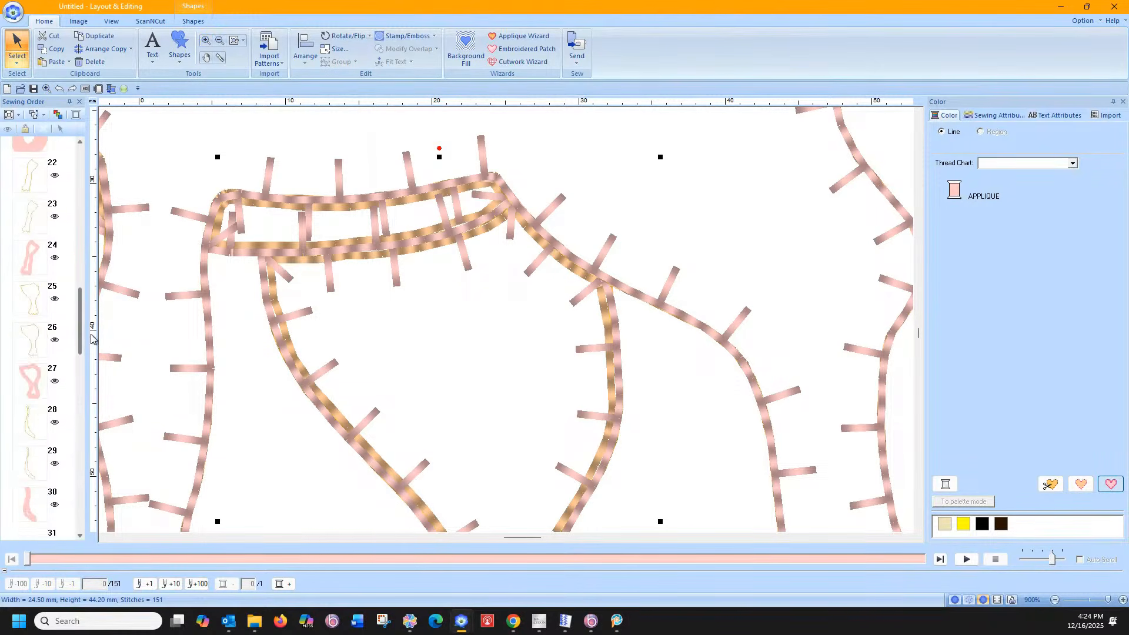
pyautogui.click(32, 382)
pyautogui.keyDown('shift'); pyautogui.click(28, 309); pyautogui.keyUp('shift')
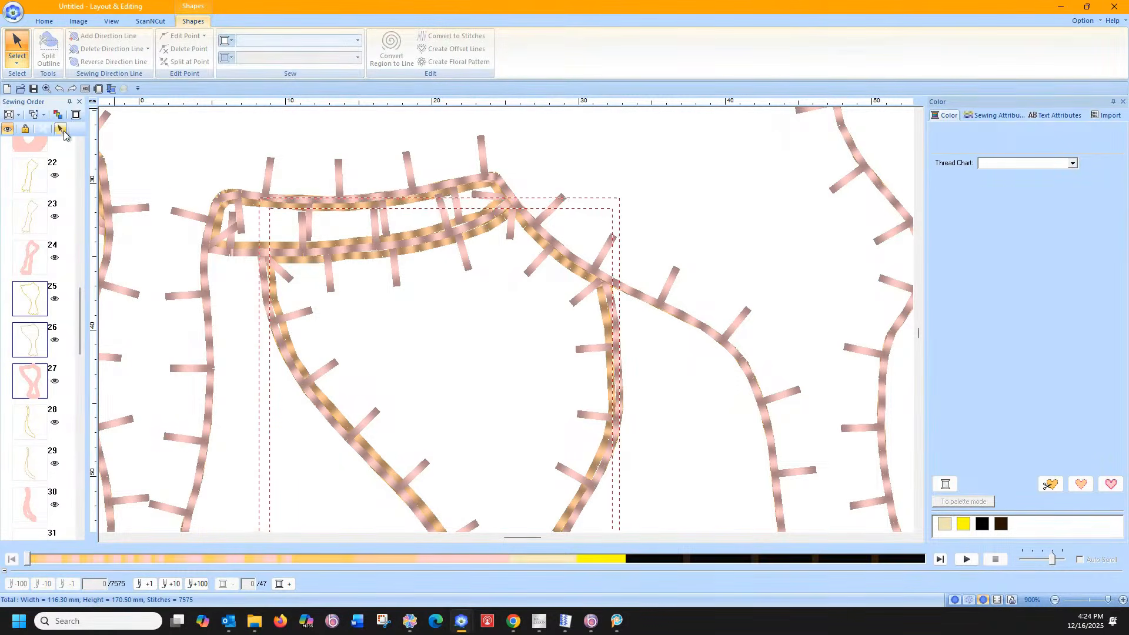
pyautogui.click(283, 277)
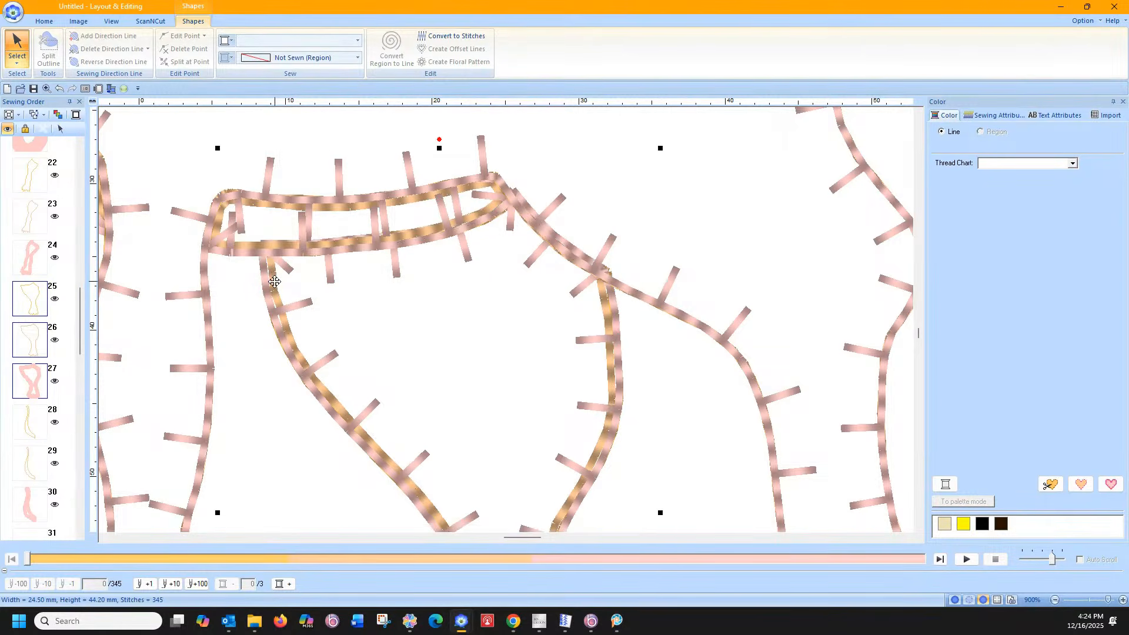
pyautogui.moveTo(274, 282); pyautogui.dragTo(272, 281)
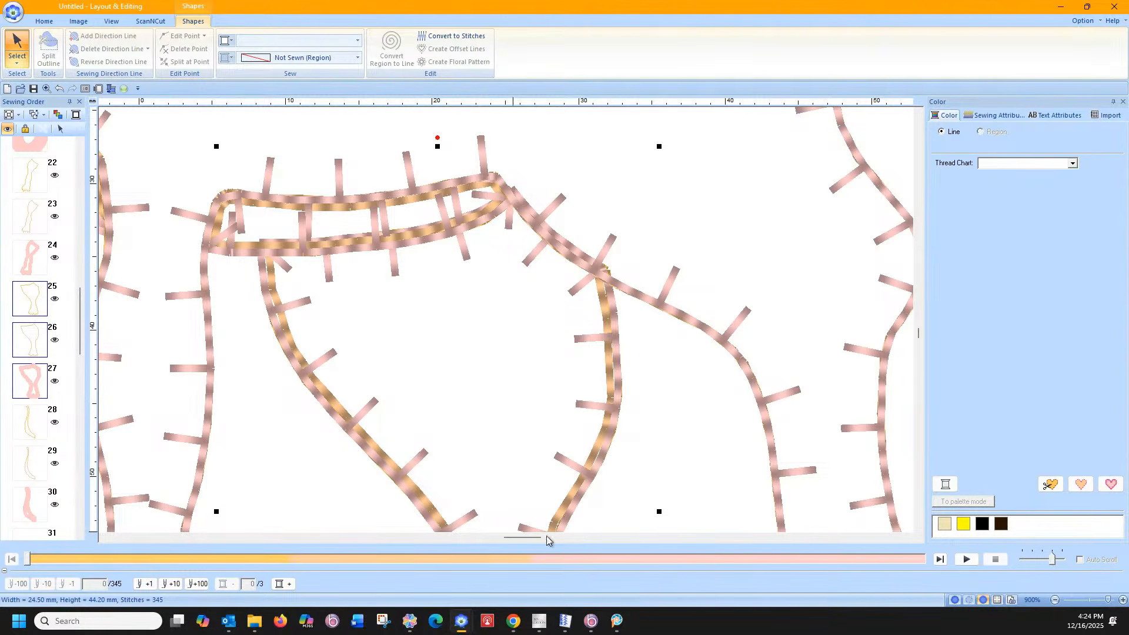
# - Select the inner front leg's applique pieces 22 to 24 together and nudge them slightly up and right towards the chest
pyautogui.moveTo(537, 537); pyautogui.dragTo(514, 534)
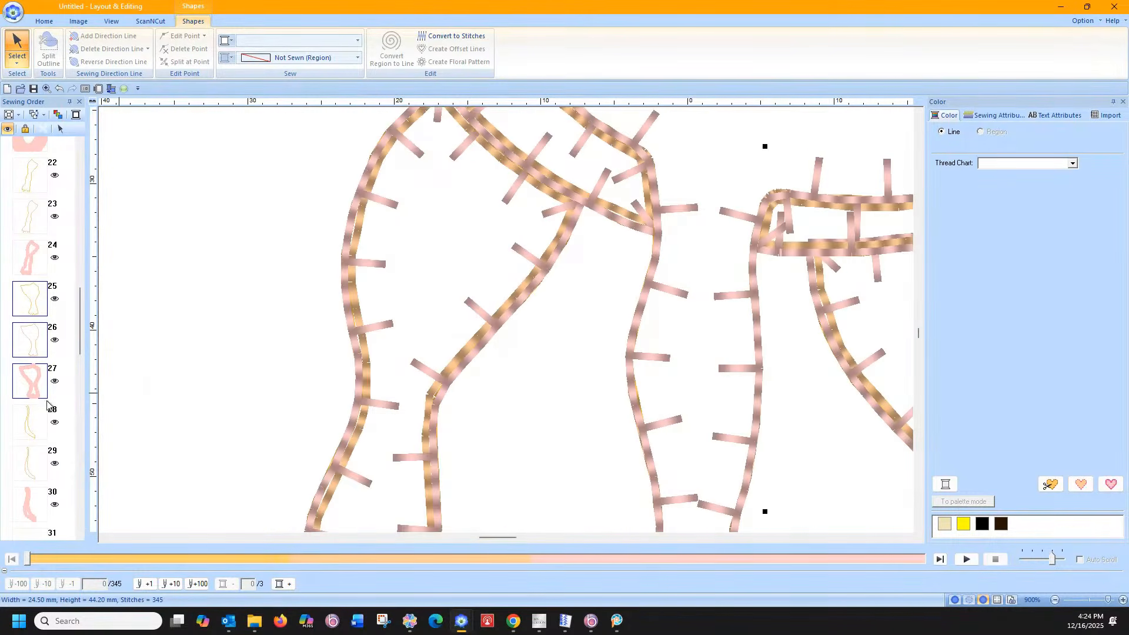
pyautogui.click(30, 270)
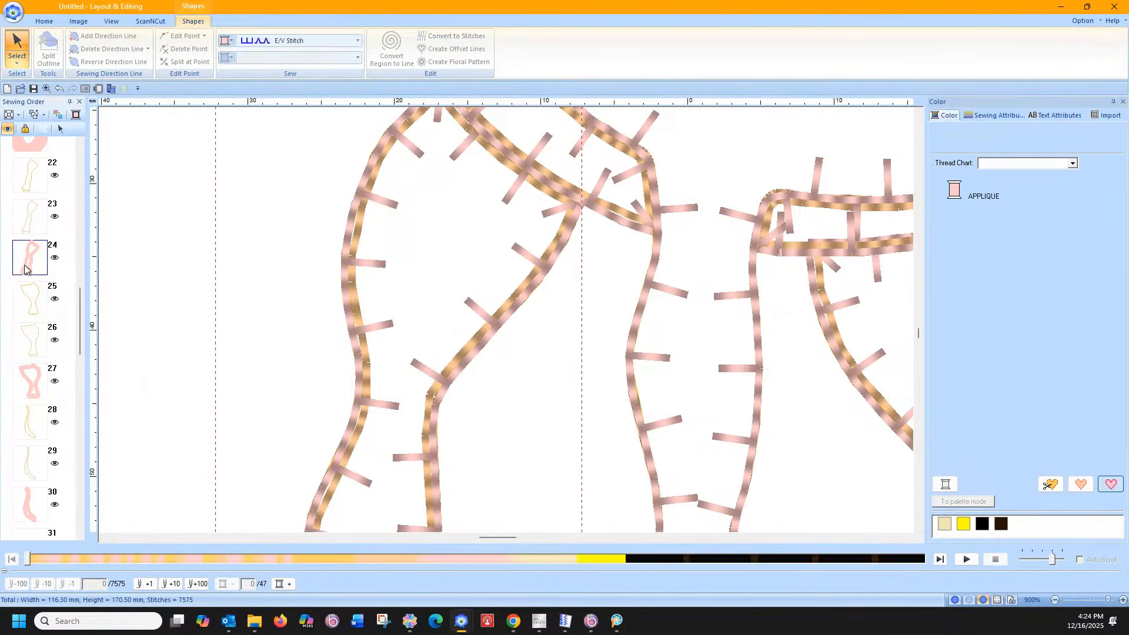
pyautogui.keyDown('shift'); pyautogui.click(32, 178); pyautogui.keyUp('shift')
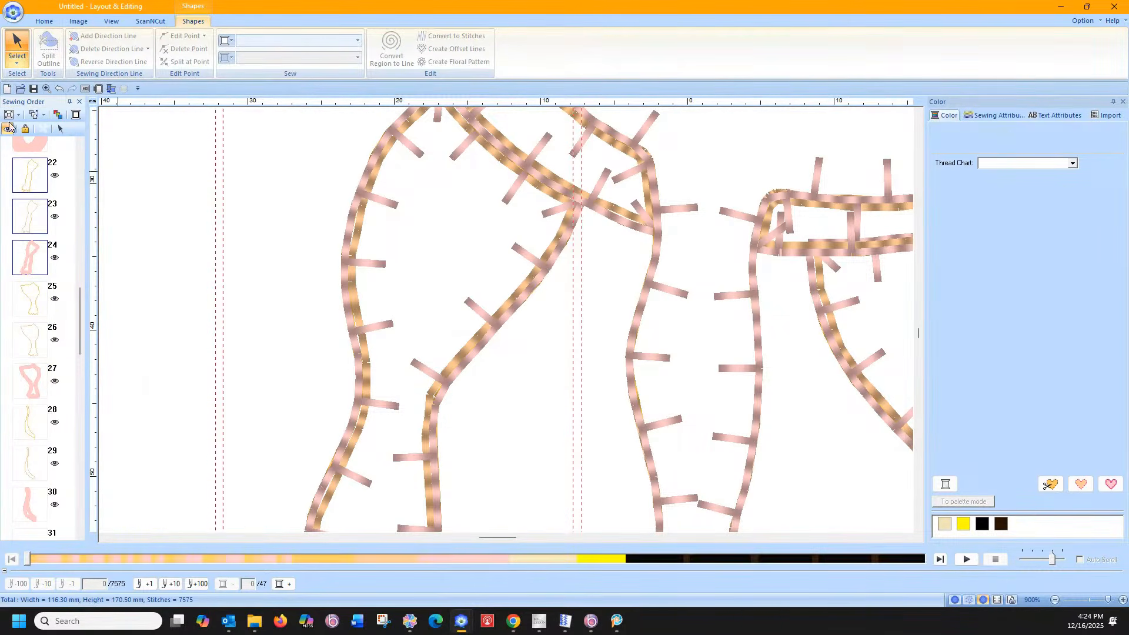
pyautogui.click(60, 128)
pyautogui.scroll(2, 409, 197)
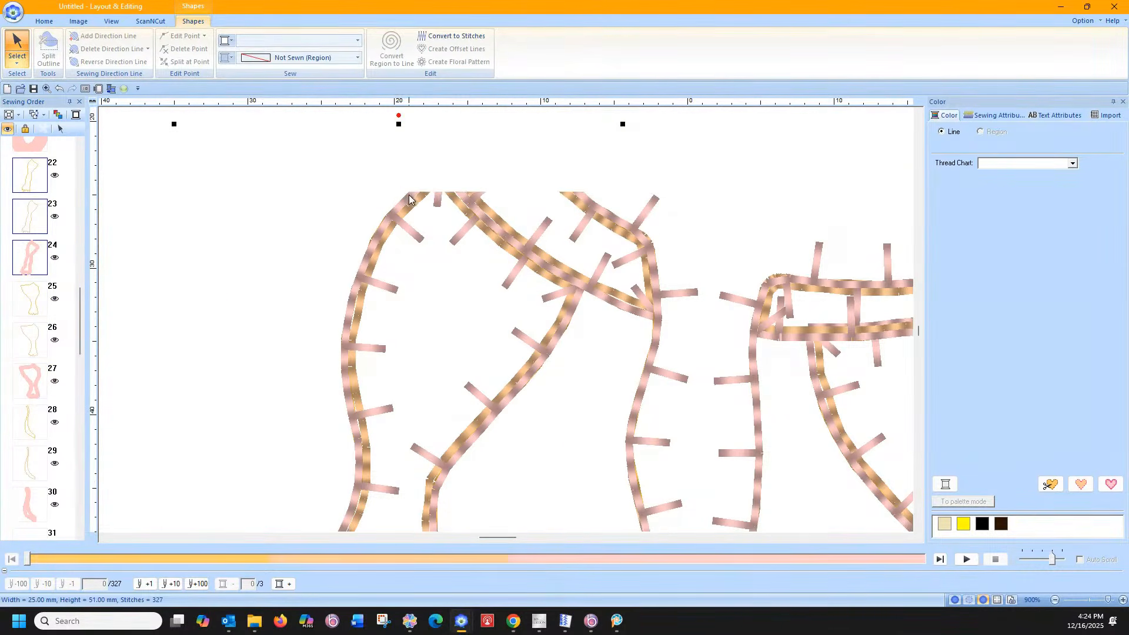
pyautogui.moveTo(394, 225); pyautogui.dragTo(400, 219)
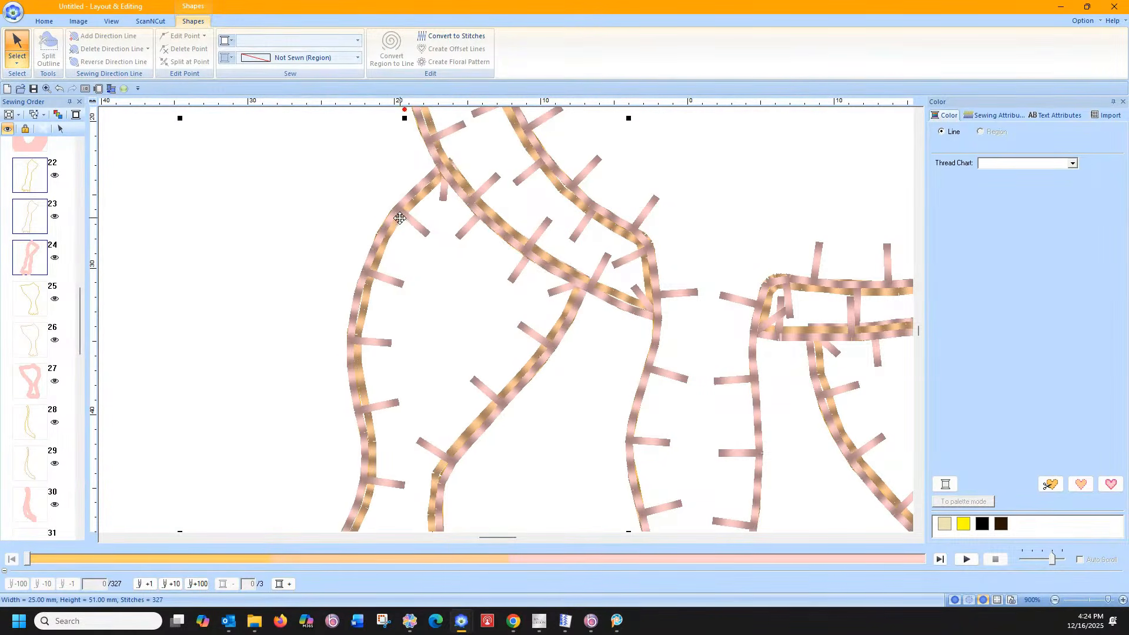
# - Select the chest strip's applique pieces 28 to 30 together and shift them slightly right, closer to the body
pyautogui.scroll(6, 454, 246)
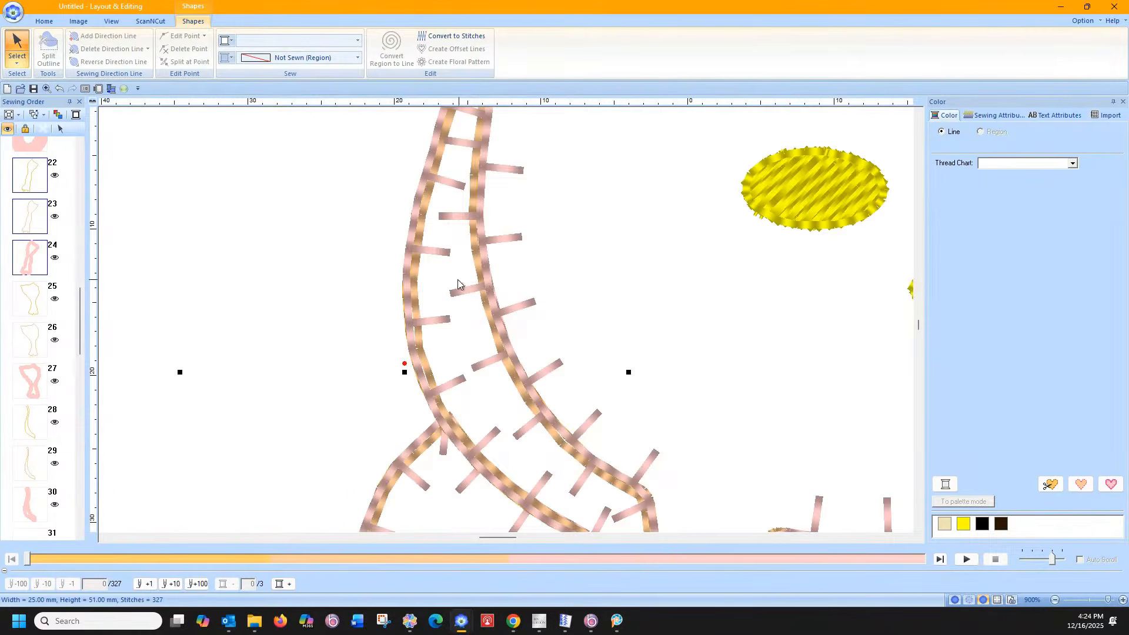
pyautogui.click(31, 432)
pyautogui.keyDown('shift'); pyautogui.click(30, 511); pyautogui.keyUp('shift')
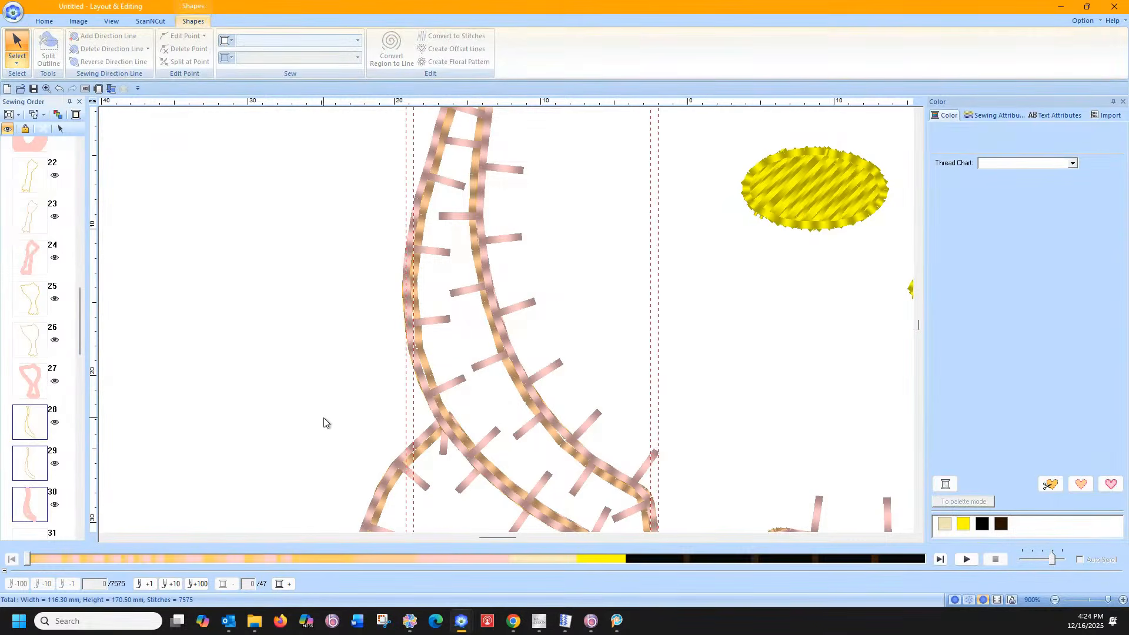
pyautogui.click(407, 172)
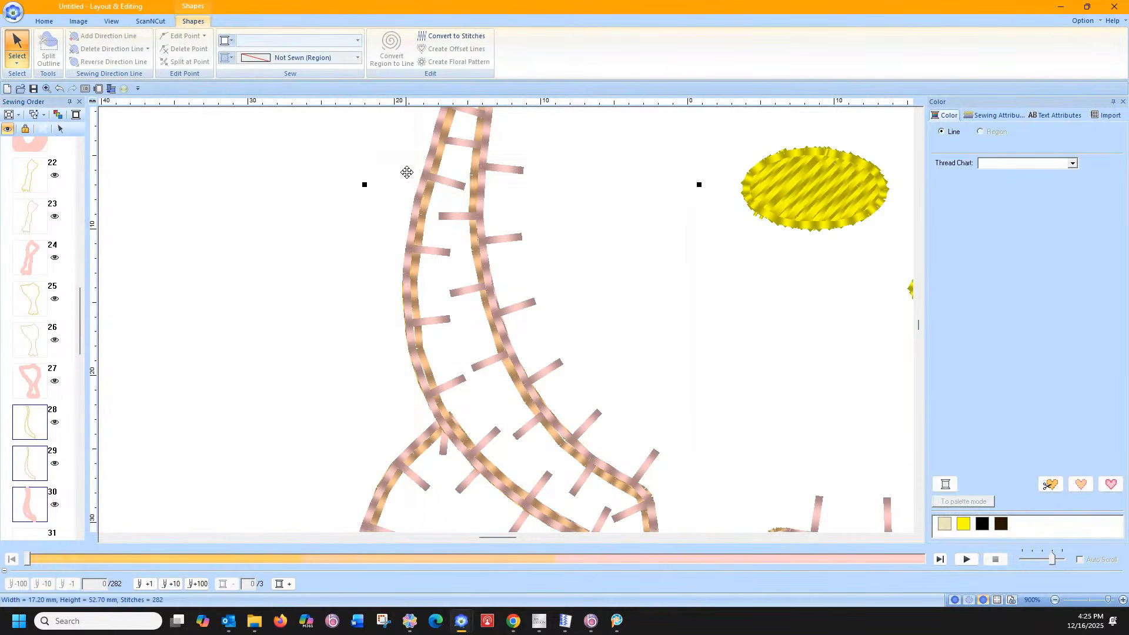
pyautogui.moveTo(421, 227); pyautogui.dragTo(428, 227)
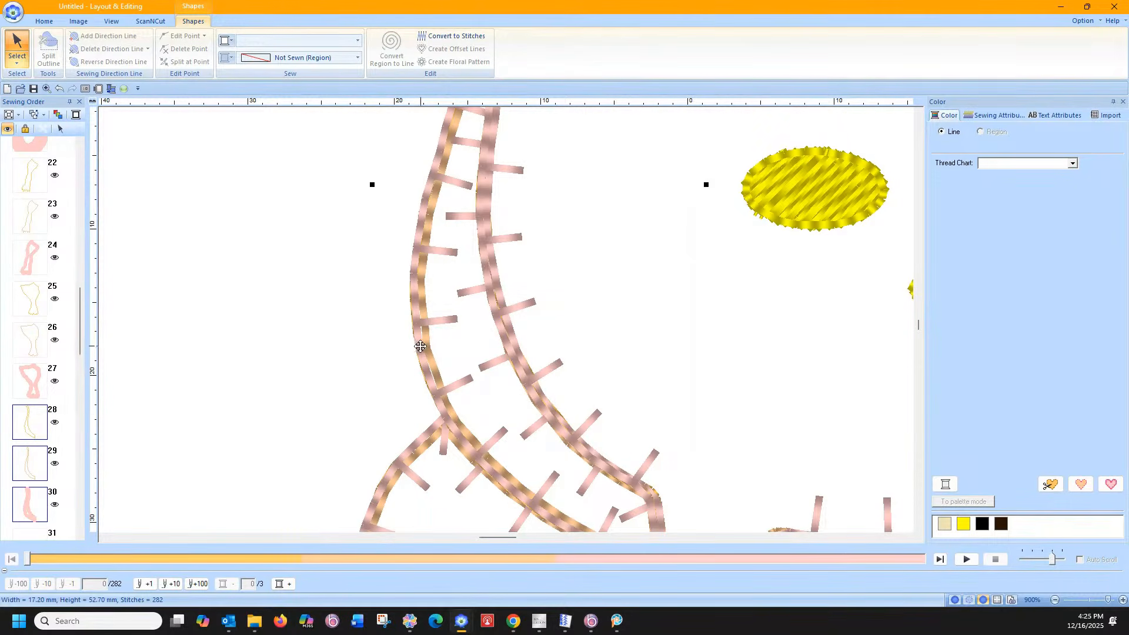
pyautogui.moveTo(420, 345); pyautogui.dragTo(423, 346)
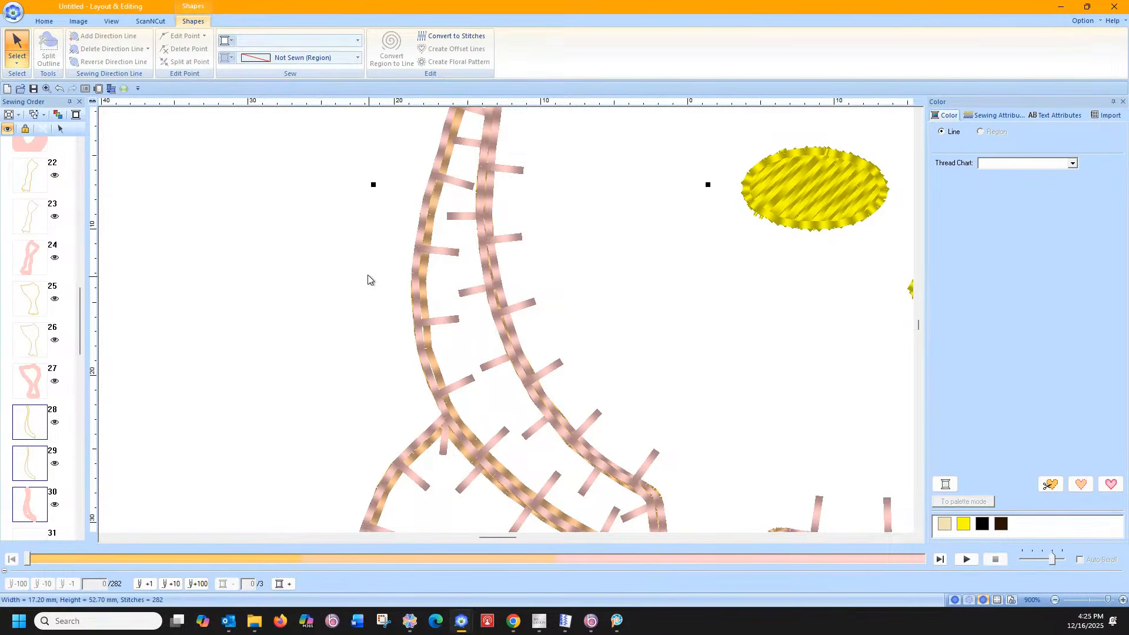
# - Examine the applique stitching up close along the neck, cheek and eye up to the hair tuft and ear base
pyautogui.scroll(5, 369, 278)
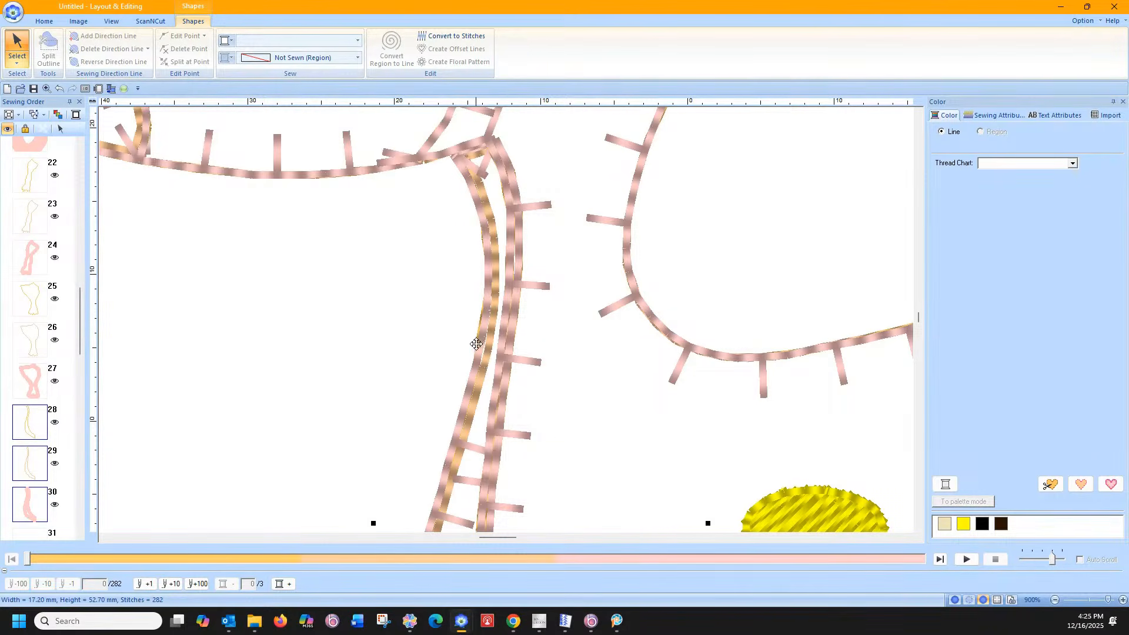
pyautogui.scroll(-1, 475, 356)
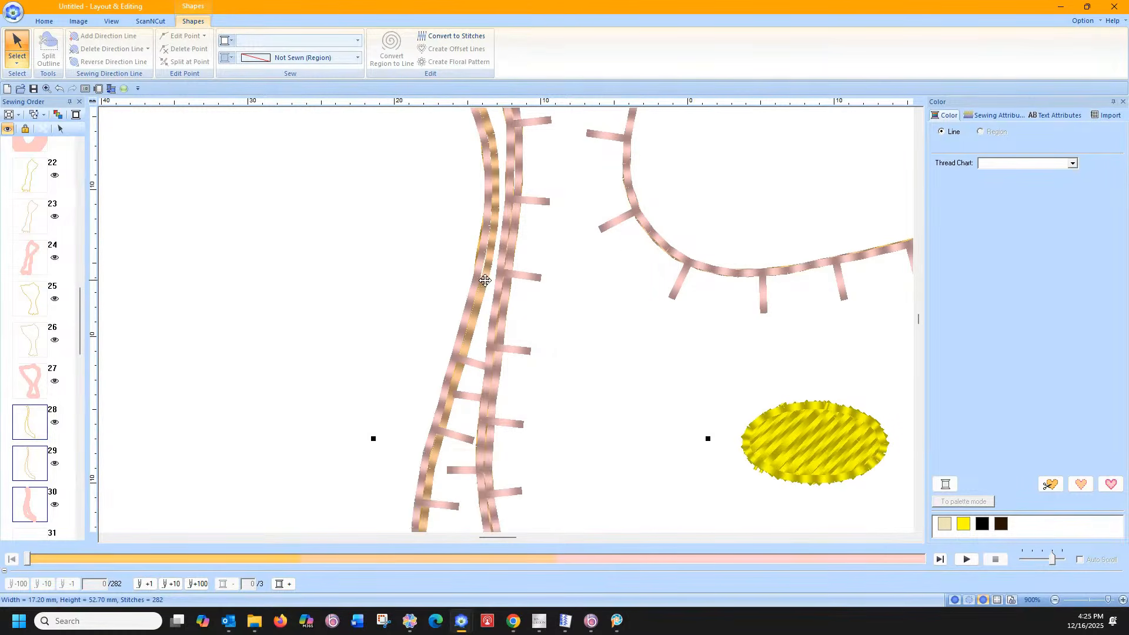
pyautogui.scroll(3, 441, 306)
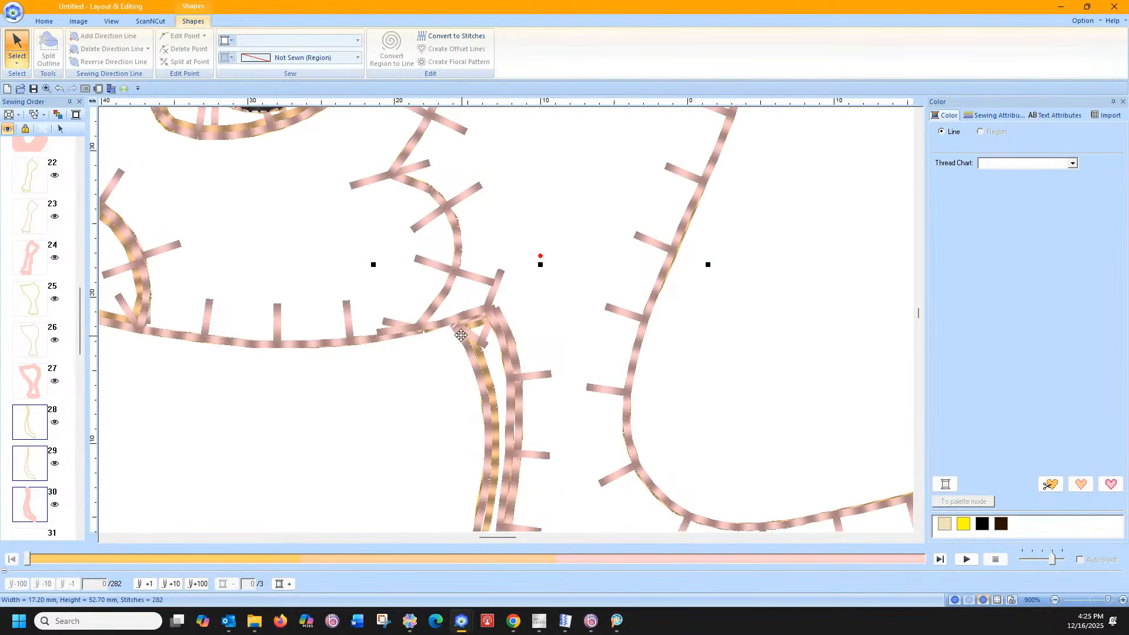
pyautogui.scroll(1, 438, 332)
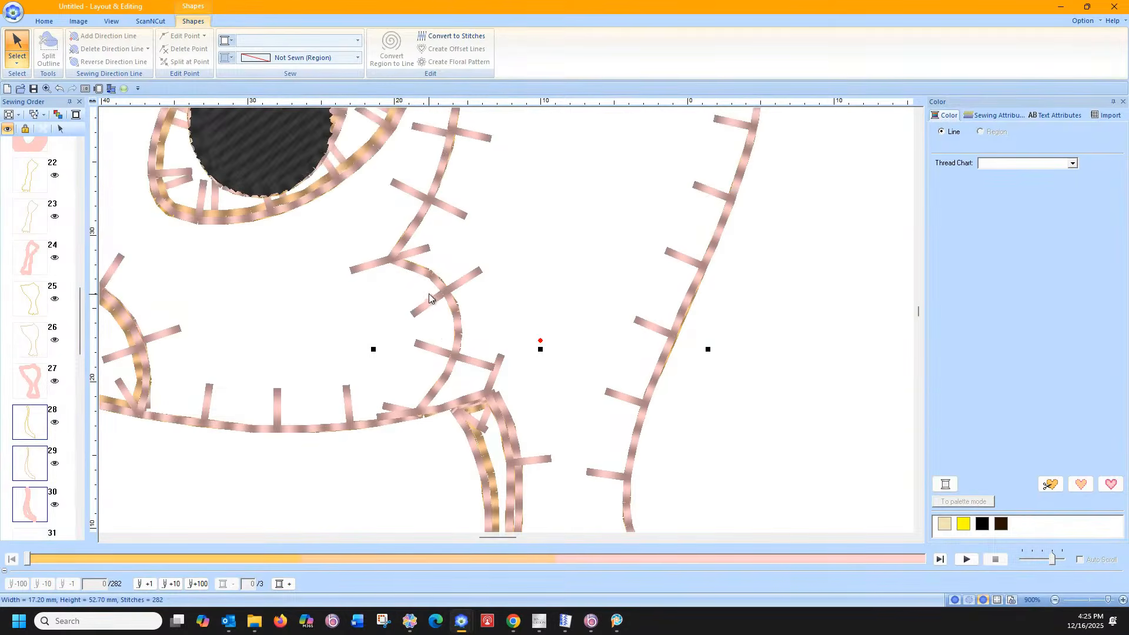
pyautogui.scroll(1, 430, 298)
pyautogui.scroll(1, 329, 306)
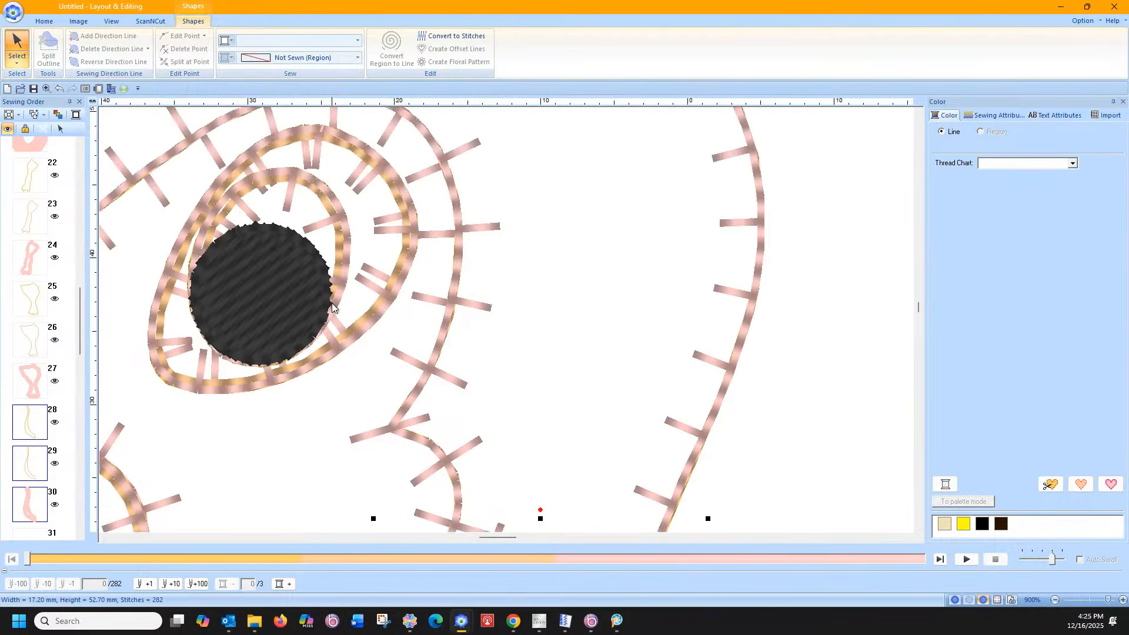
pyautogui.scroll(4, 333, 306)
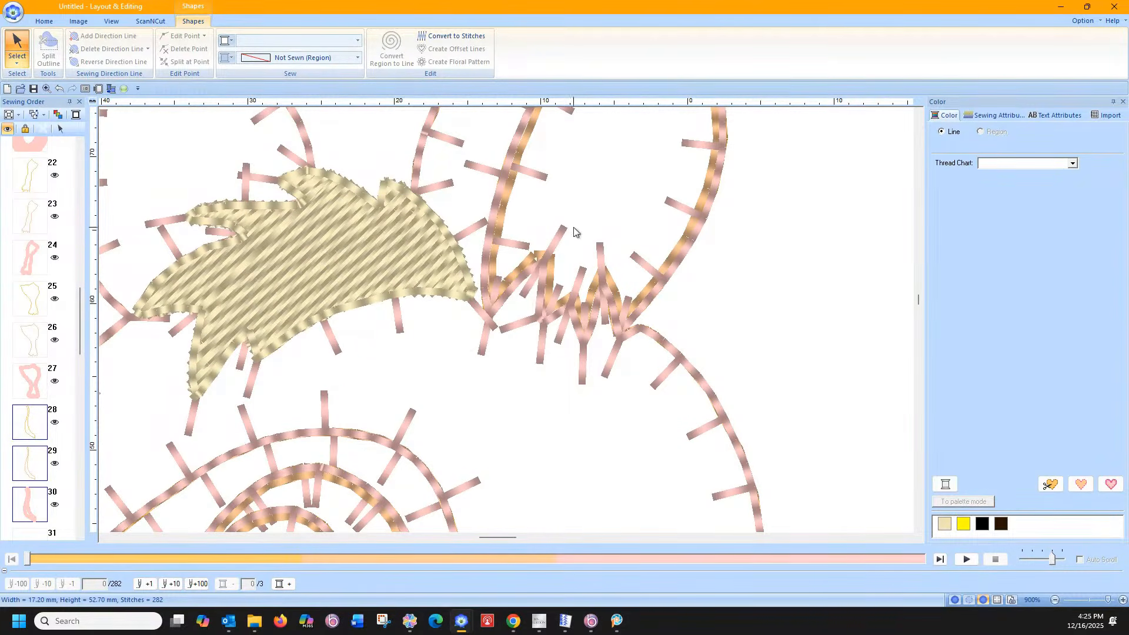
# - Select the inner ear's applique pieces 7 to 9 together and shift them down and left within the outer ear
pyautogui.scroll(5, 25, 266)
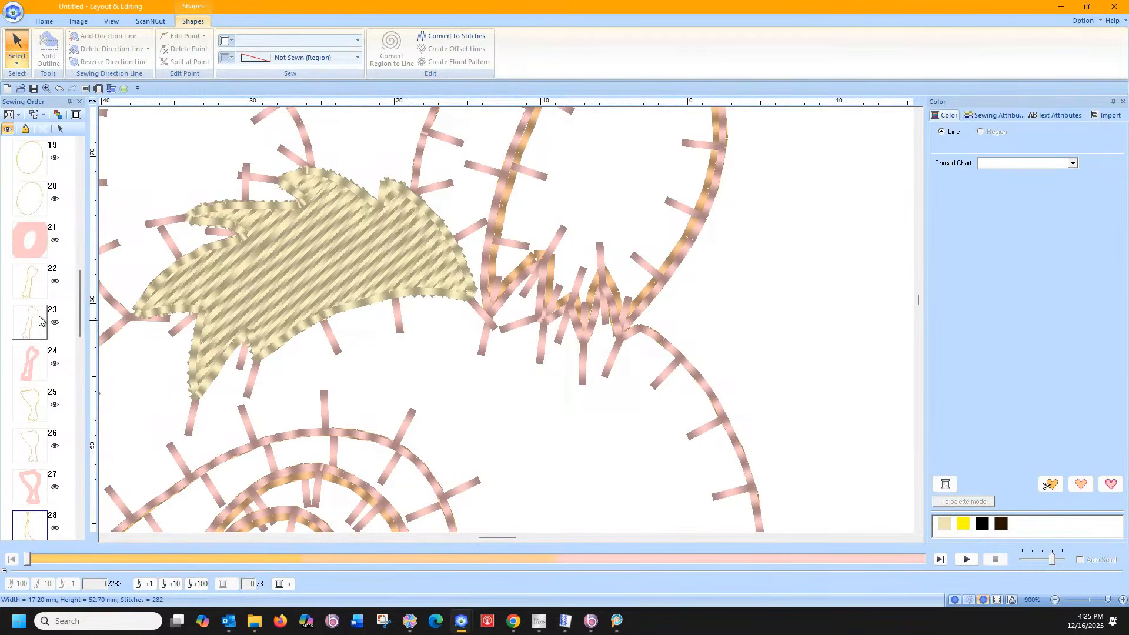
pyautogui.scroll(2, 27, 266)
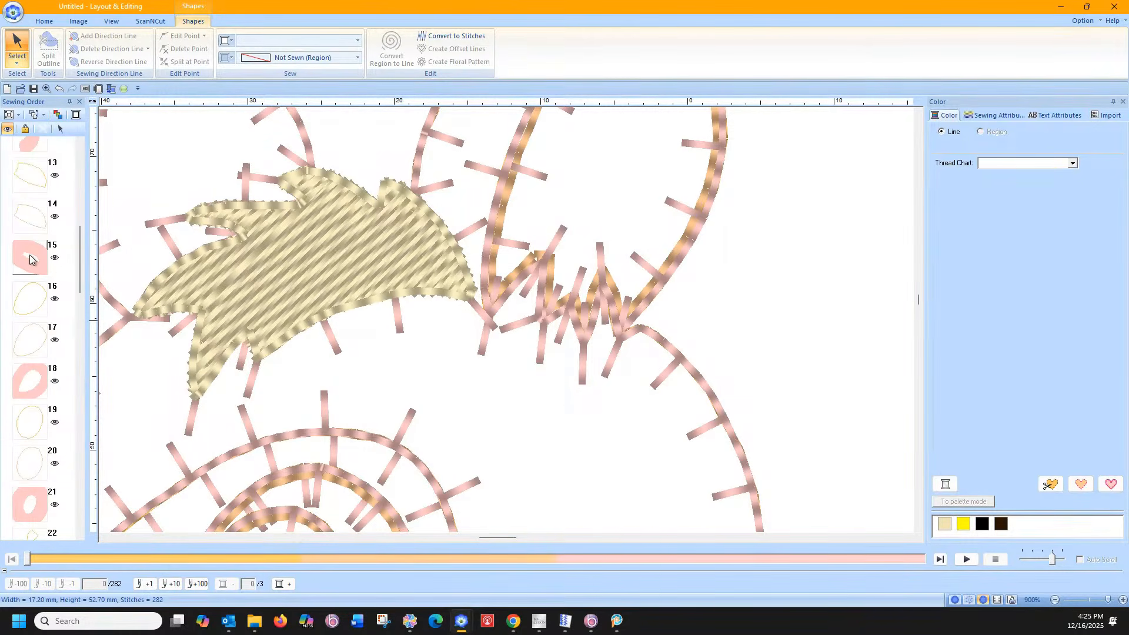
pyautogui.scroll(5, 30, 259)
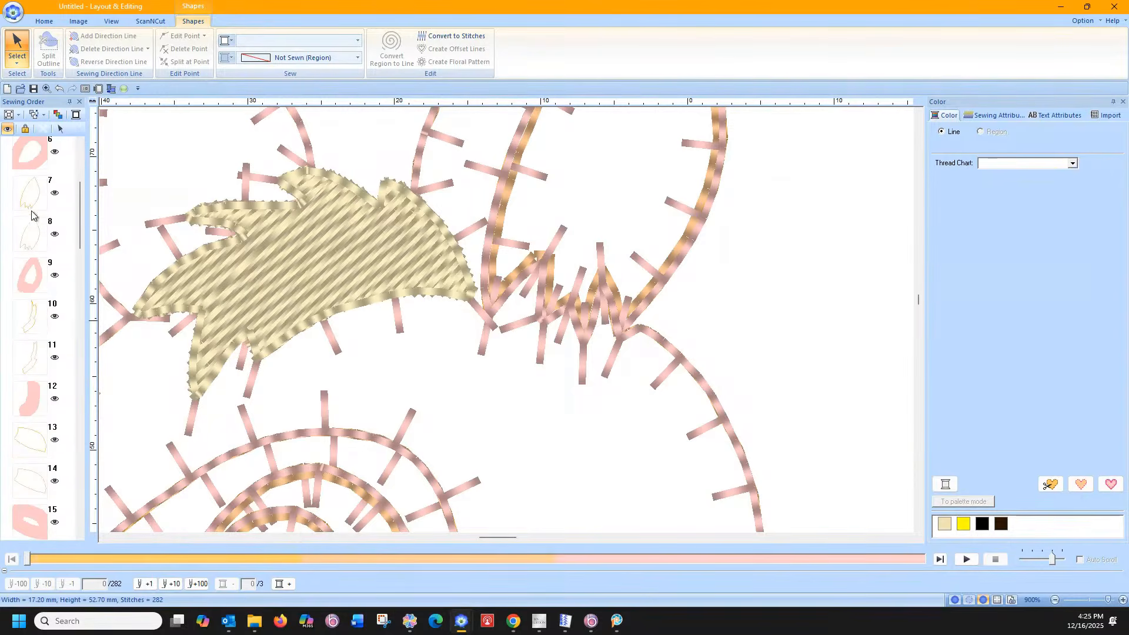
pyautogui.click(30, 200)
pyautogui.keyDown('shift'); pyautogui.click(34, 279); pyautogui.keyUp('shift')
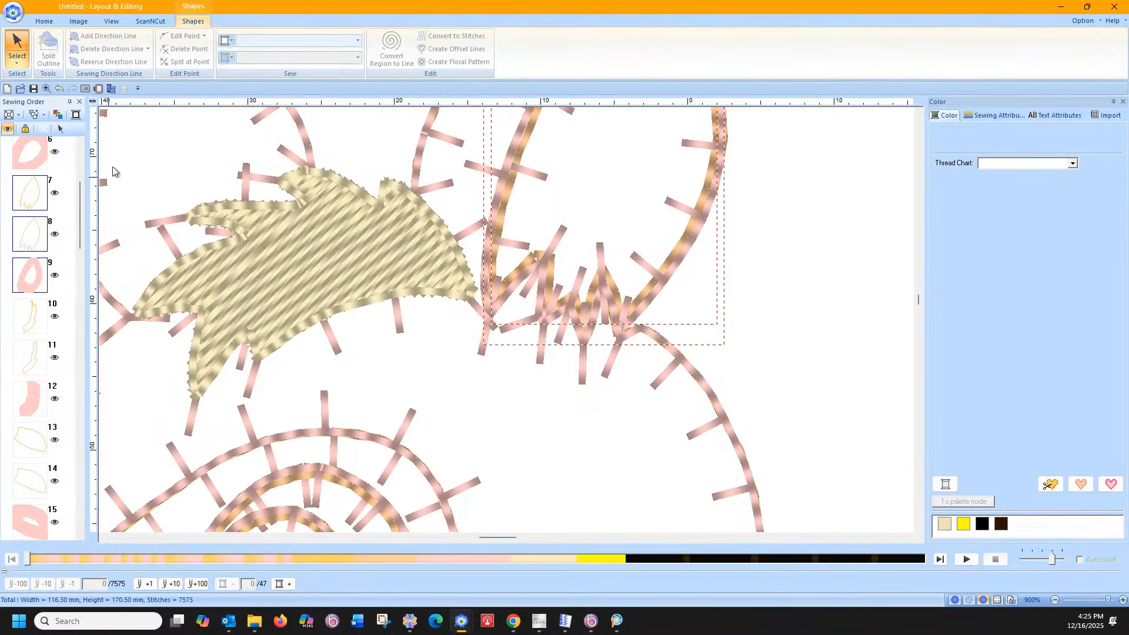
pyautogui.click(60, 129)
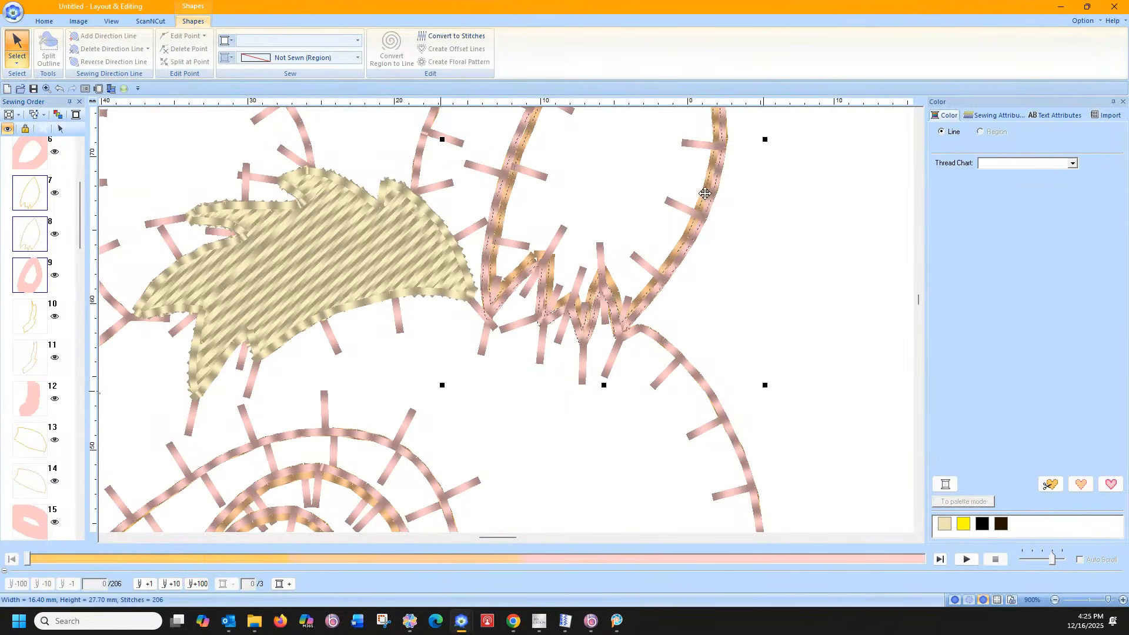
pyautogui.moveTo(705, 193); pyautogui.dragTo(693, 208)
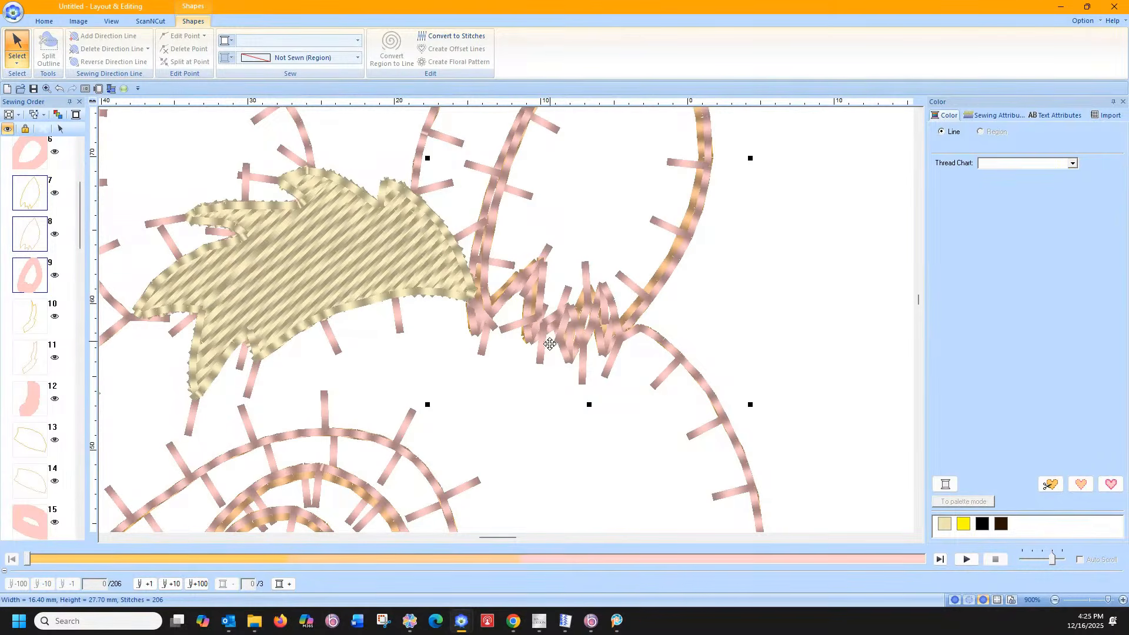
# - Fine-tune the inner ear pieces by nudging them back up, aligning them with the ear's tip and jagged base
pyautogui.scroll(3, 583, 288)
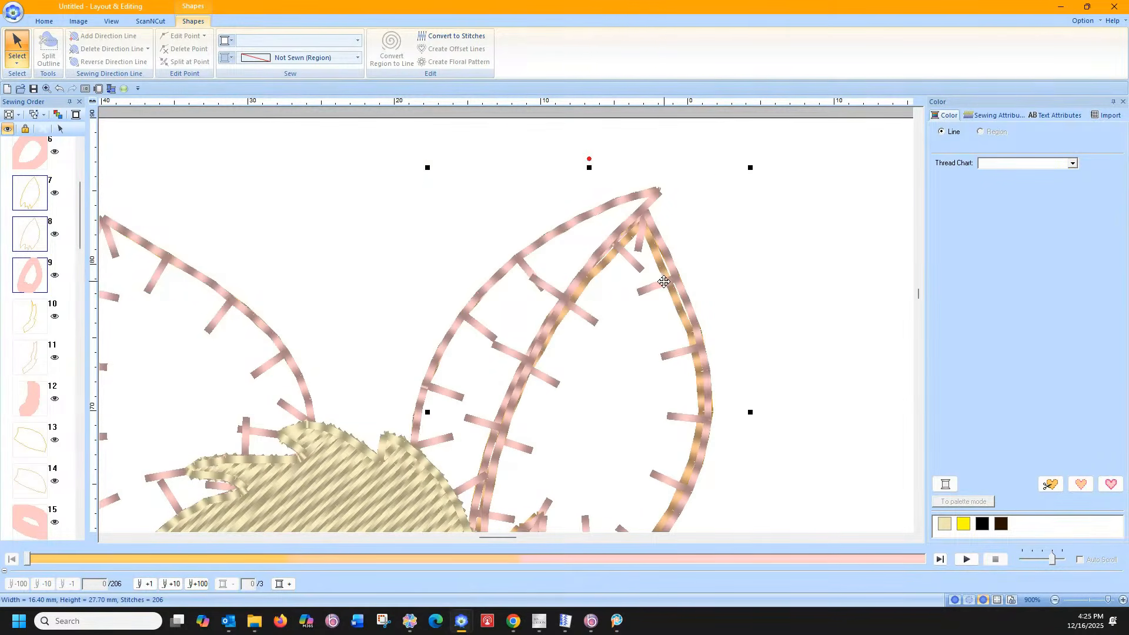
pyautogui.moveTo(667, 280); pyautogui.dragTo(674, 261)
pyautogui.scroll(-3, 722, 300)
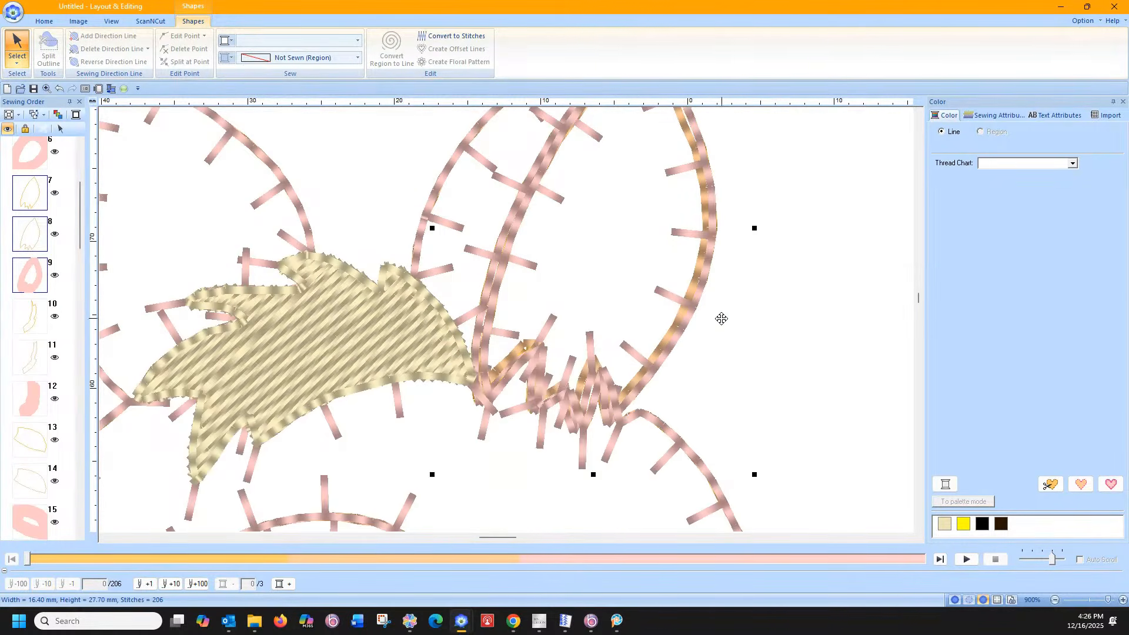
pyautogui.moveTo(673, 344); pyautogui.dragTo(673, 340)
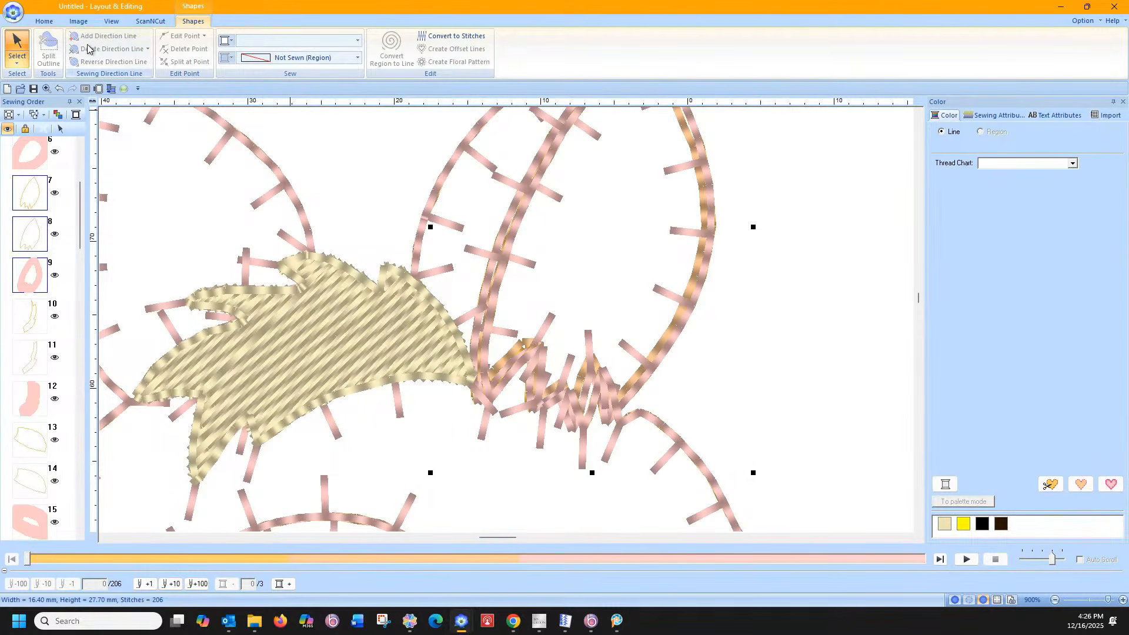
# - Show the whole deer with nothing selected and return to the first pieces of the sewing order
pyautogui.click(45, 22)
pyautogui.click(246, 45)
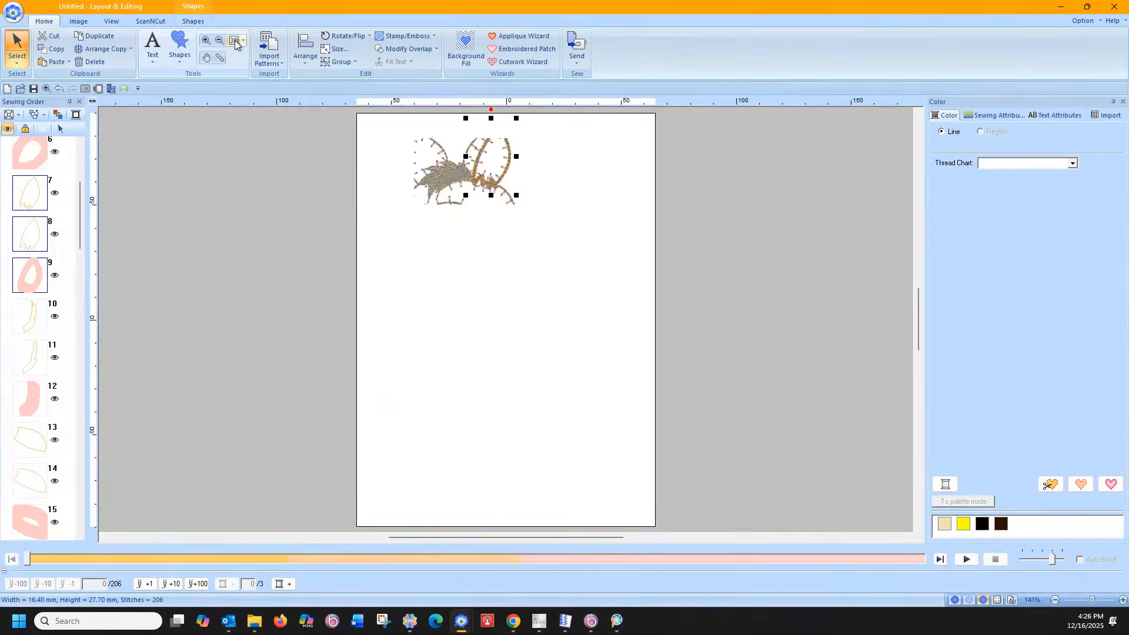
pyautogui.click(337, 231)
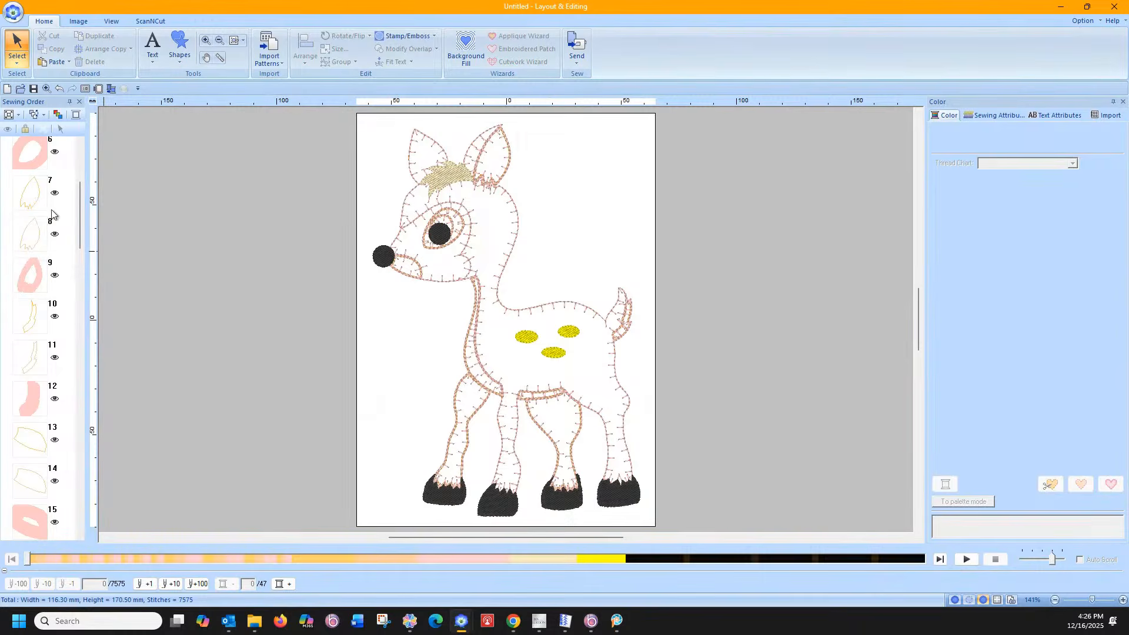
pyautogui.moveTo(81, 233); pyautogui.dragTo(71, 154)
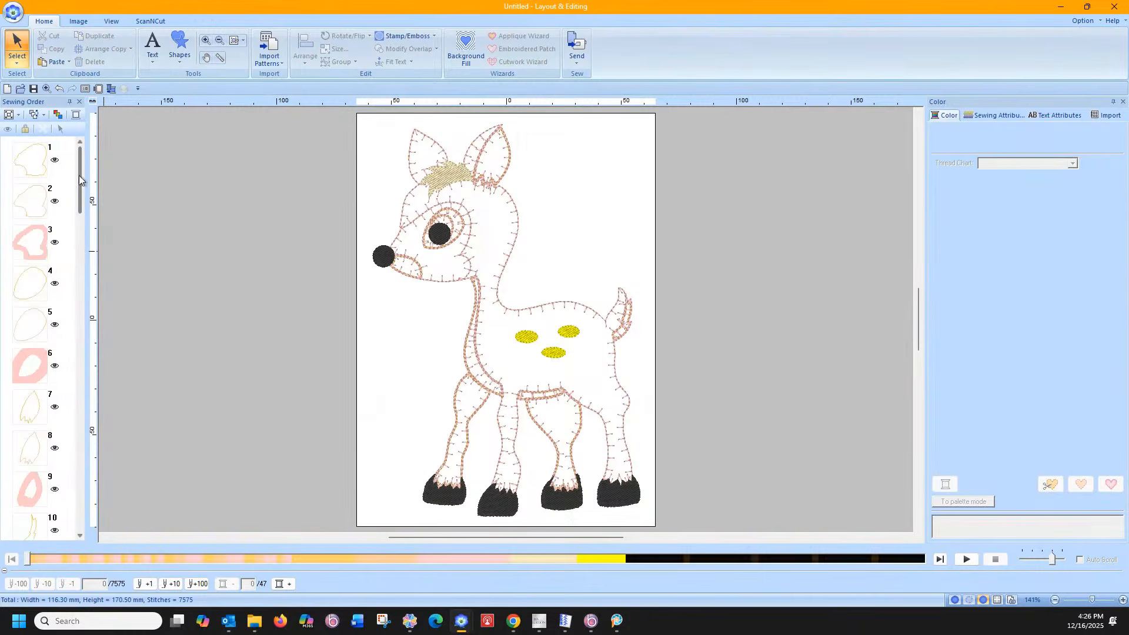
# - Set the E/V Stitch thread color of face piece 3 and eye-surround piece 6 to Brother Embroidery 843 Beige
pyautogui.click(24, 249)
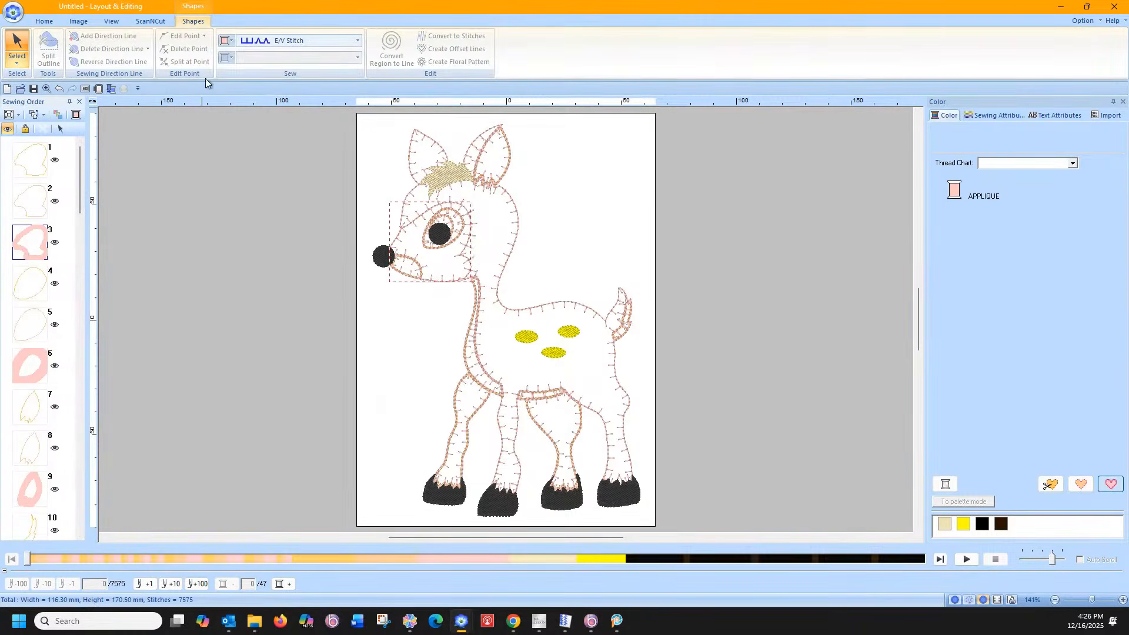
pyautogui.click(231, 41)
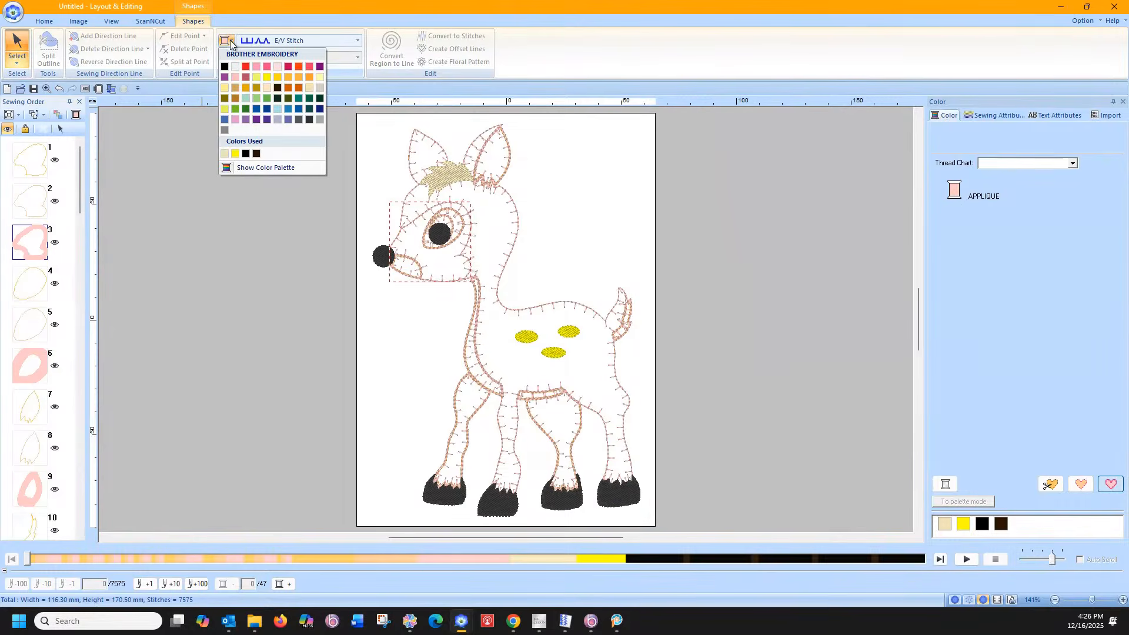
pyautogui.click(309, 87)
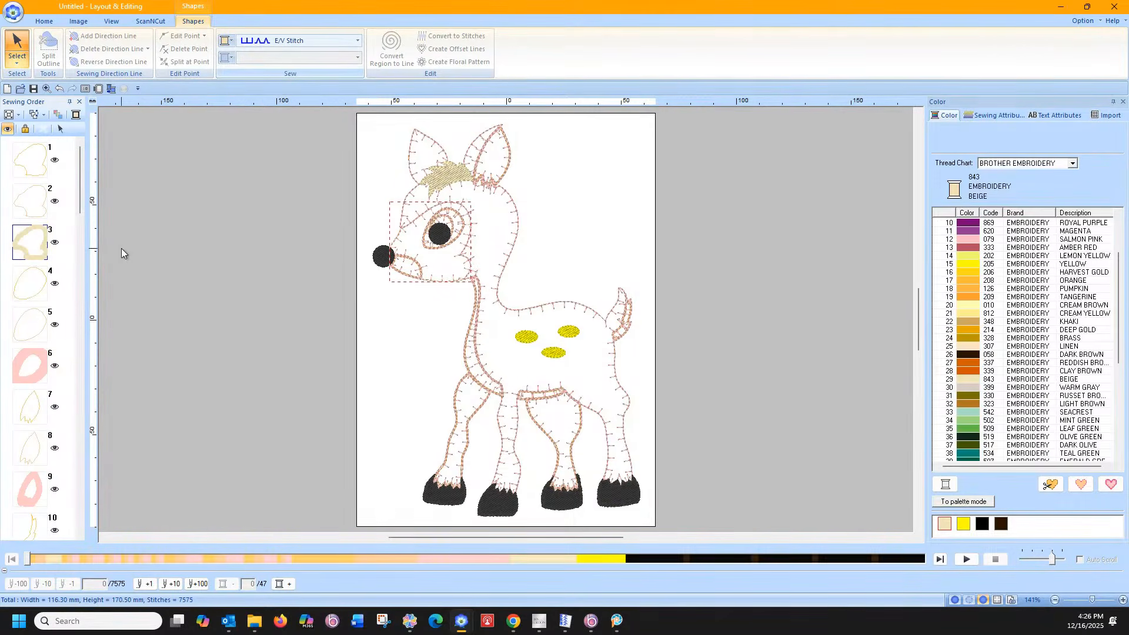
pyautogui.click(33, 358)
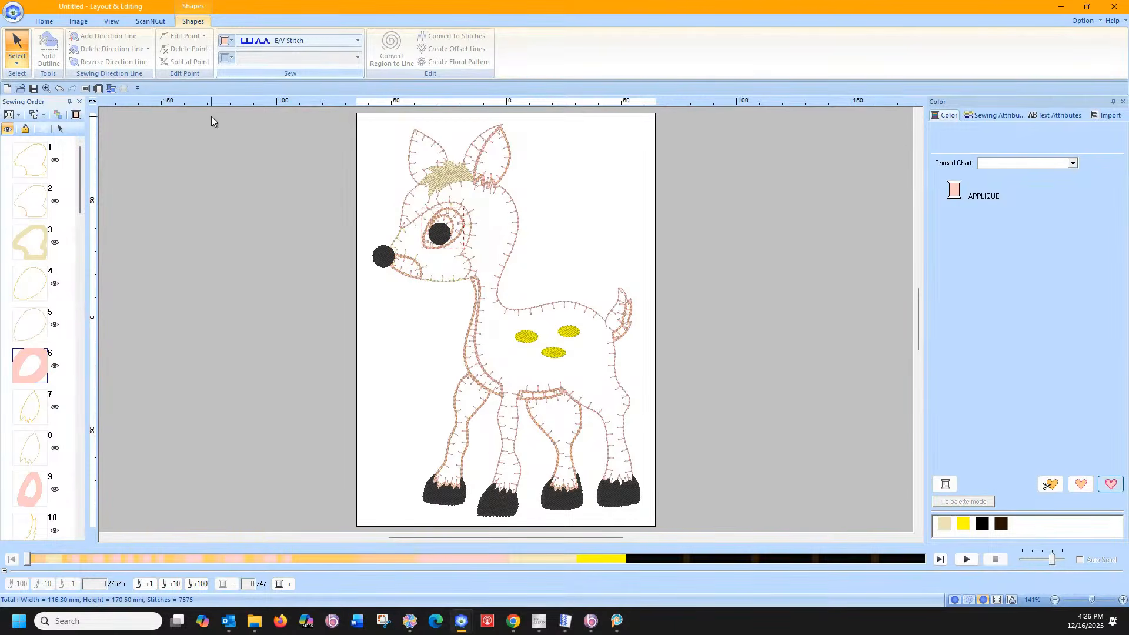
pyautogui.click(229, 40)
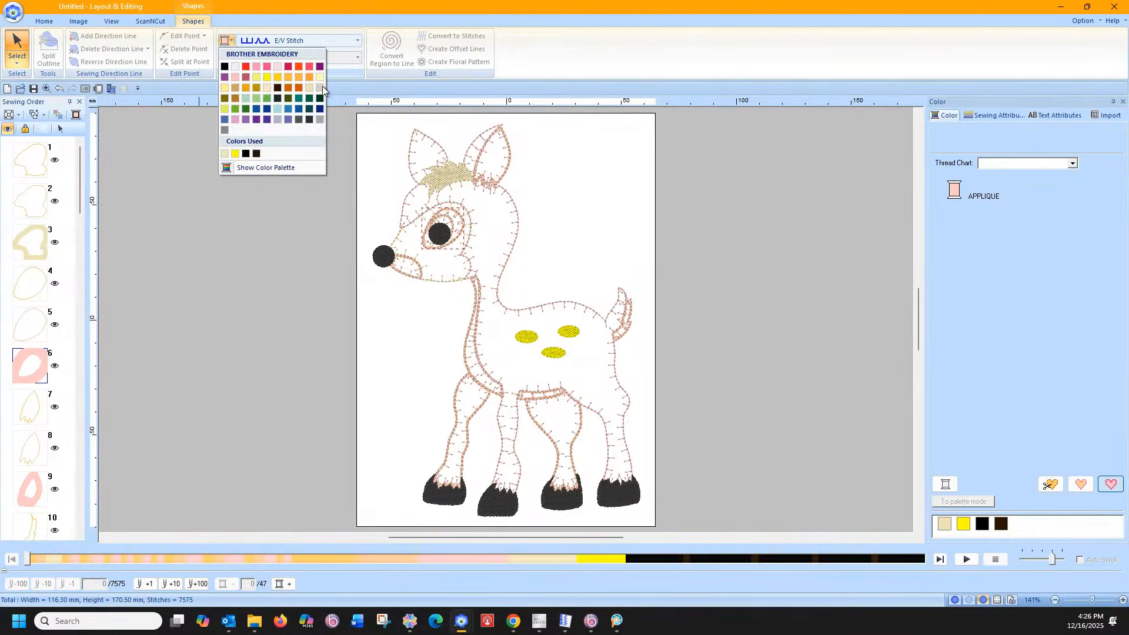
pyautogui.click(309, 88)
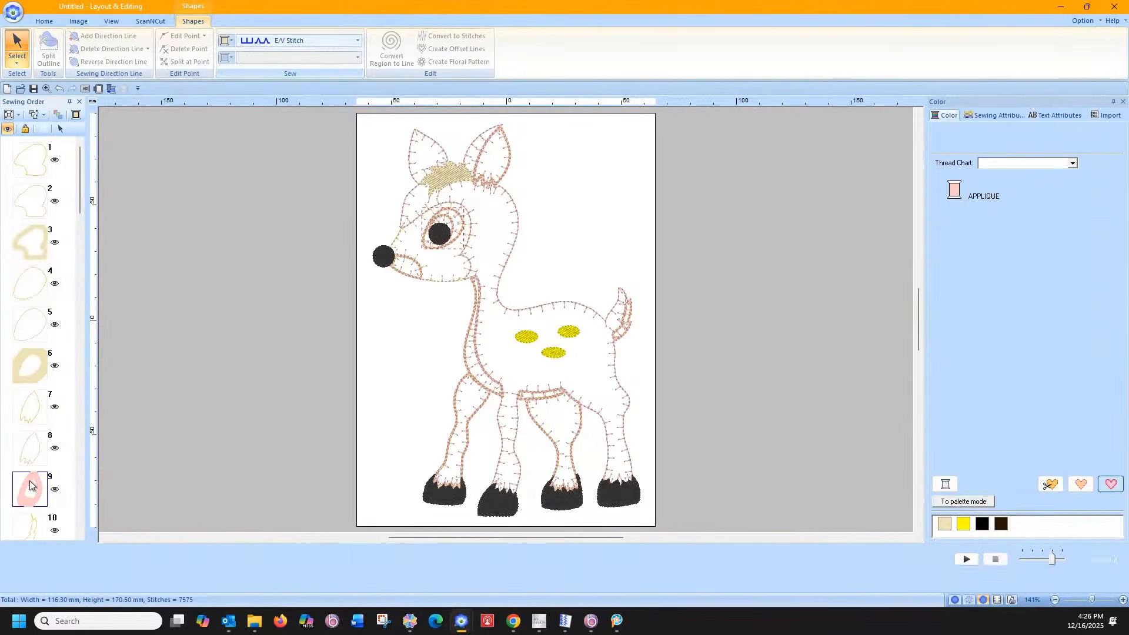
# - Color the inner ear's piece 9 stitching 086 Deep Rose and the tail's piece 12 stitching 843 Beige
pyautogui.click(229, 41)
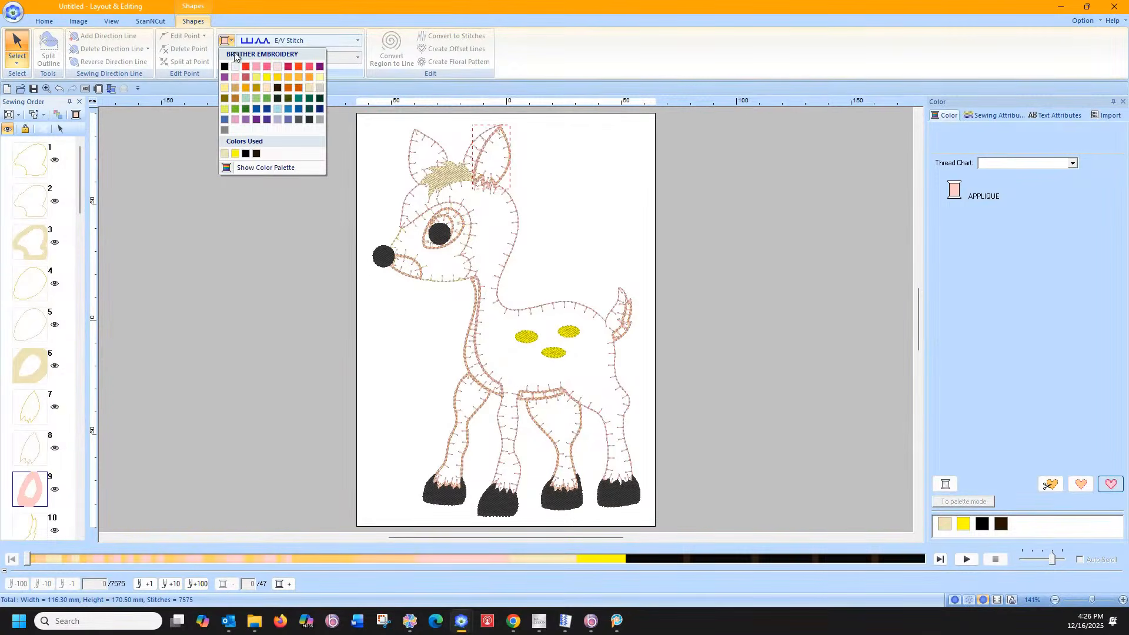
pyautogui.click(267, 66)
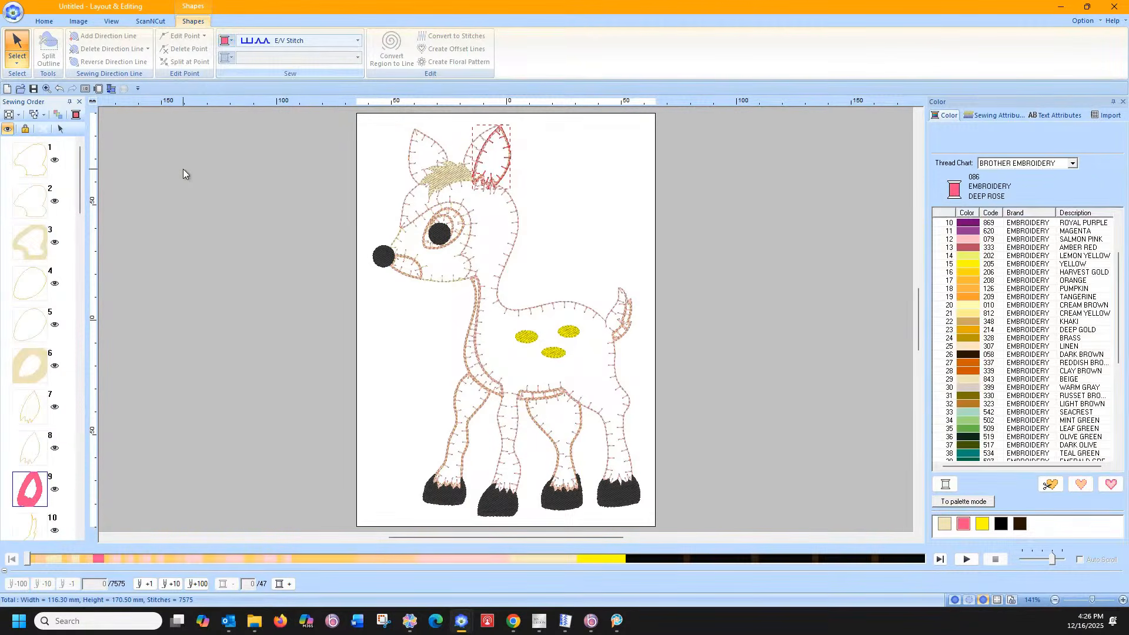
pyautogui.moveTo(78, 200); pyautogui.dragTo(62, 253)
pyautogui.click(33, 303)
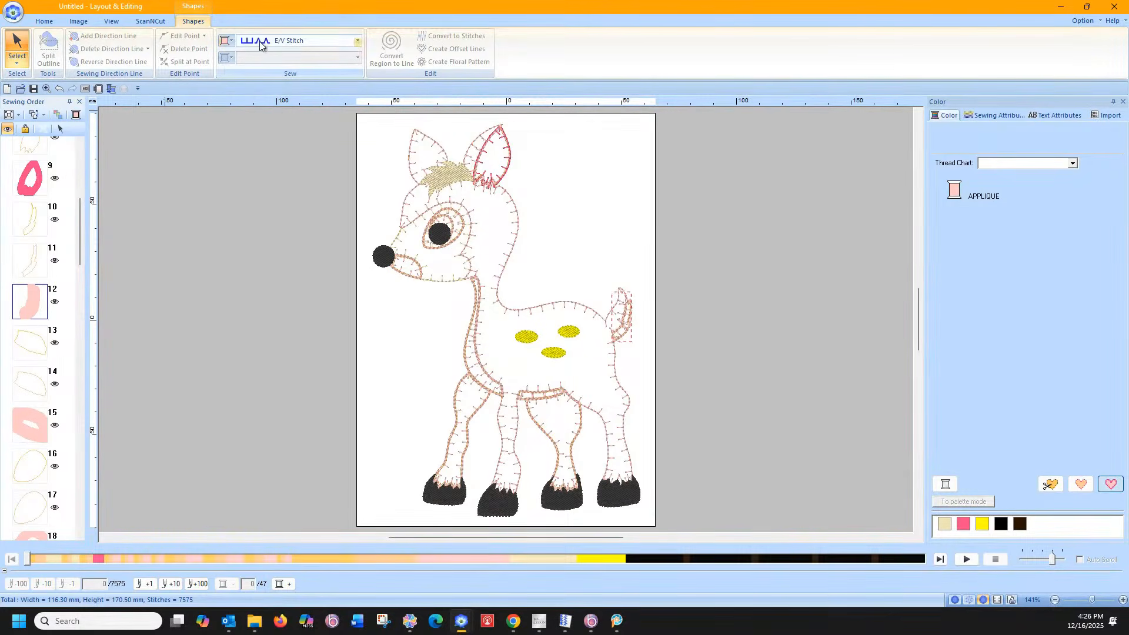
pyautogui.click(230, 40)
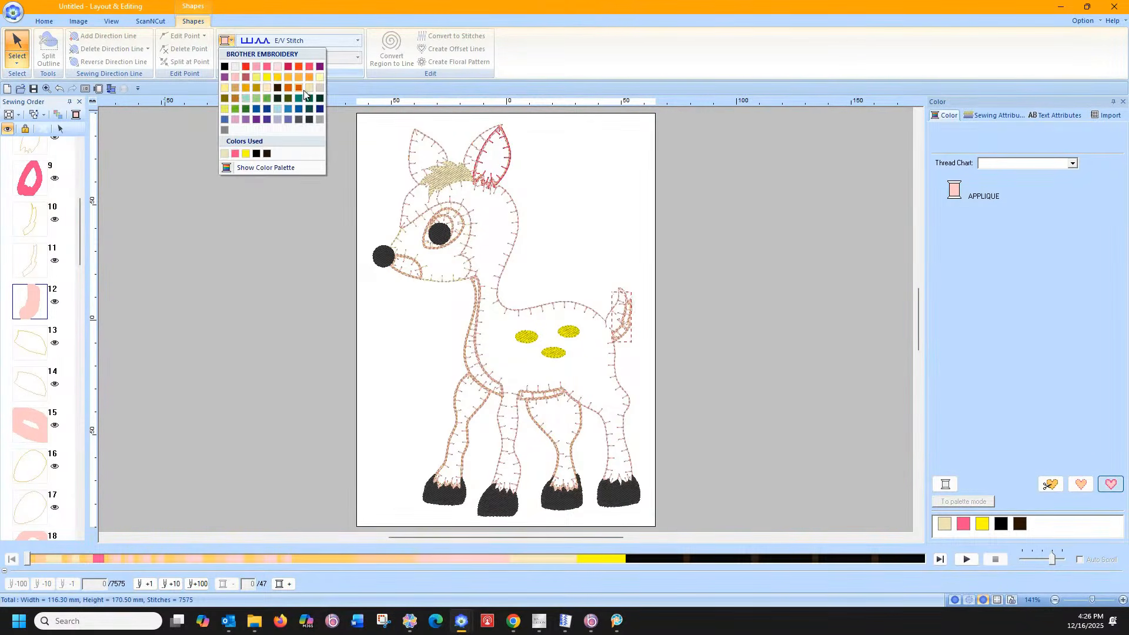
pyautogui.click(310, 90)
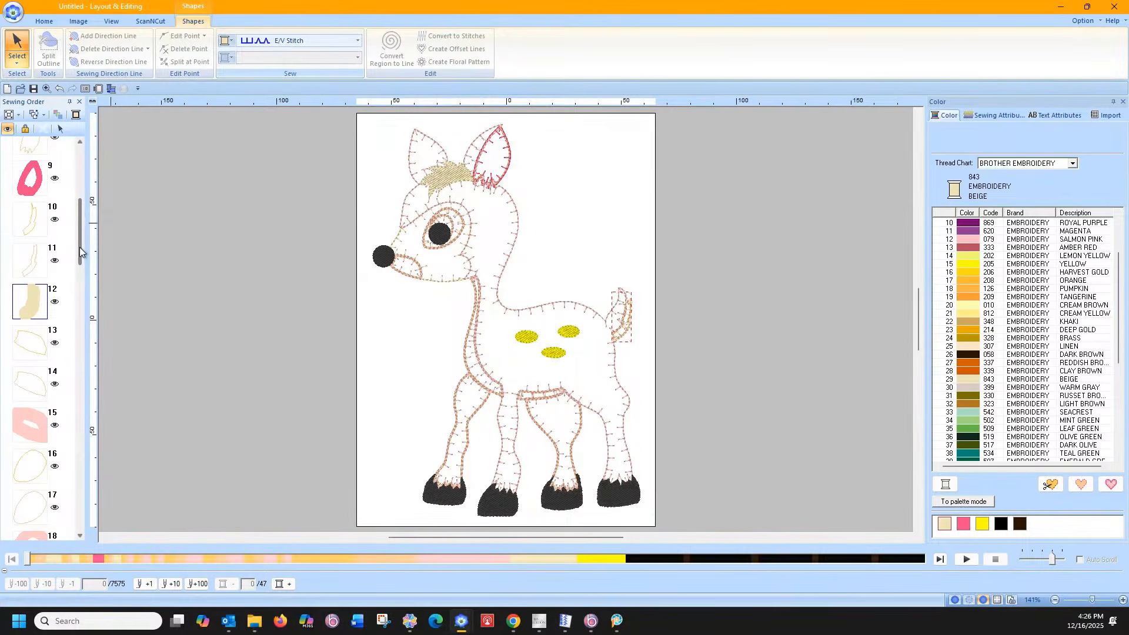
# - Set the muzzle's applique stitching, piece 15, to thread color 843 Beige
pyautogui.scroll(-1, 81, 254)
pyautogui.scroll(-3, 81, 254)
pyautogui.click(29, 311)
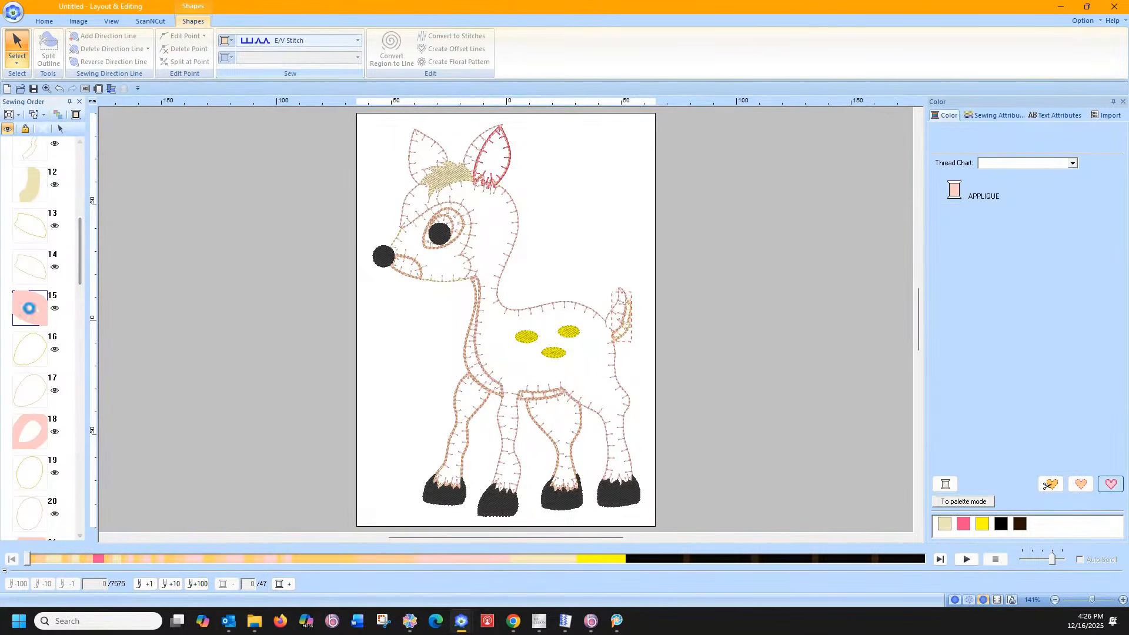
pyautogui.click(233, 41)
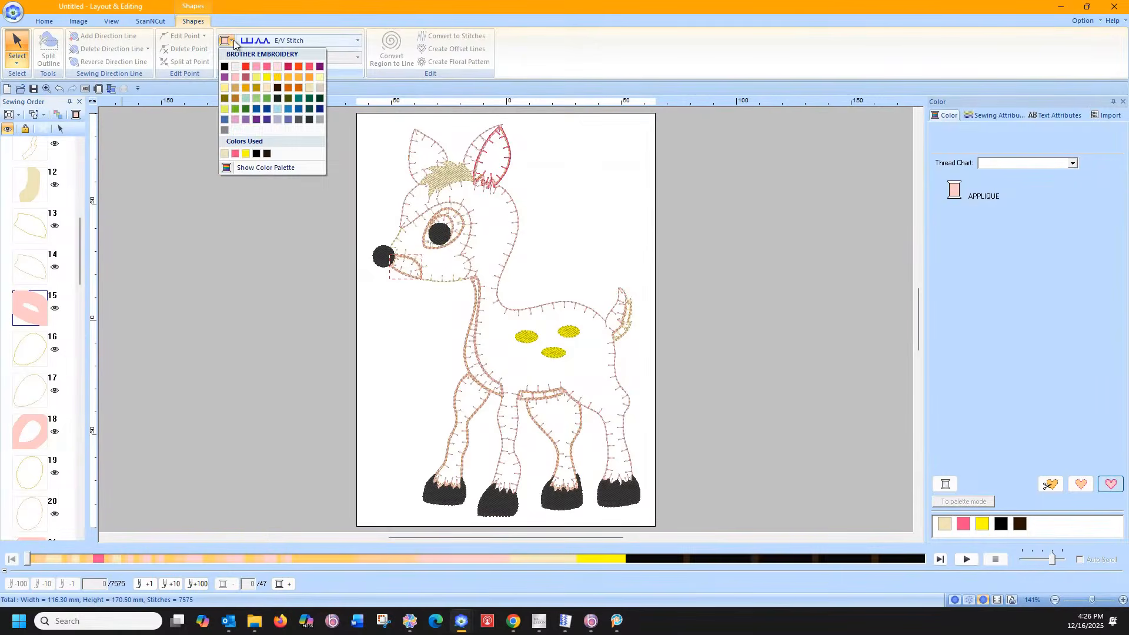
pyautogui.click(310, 87)
# - Color the eye's applique stitching, making piece 18 339 Clay Brown and piece 21 001 White
pyautogui.scroll(-3, 82, 268)
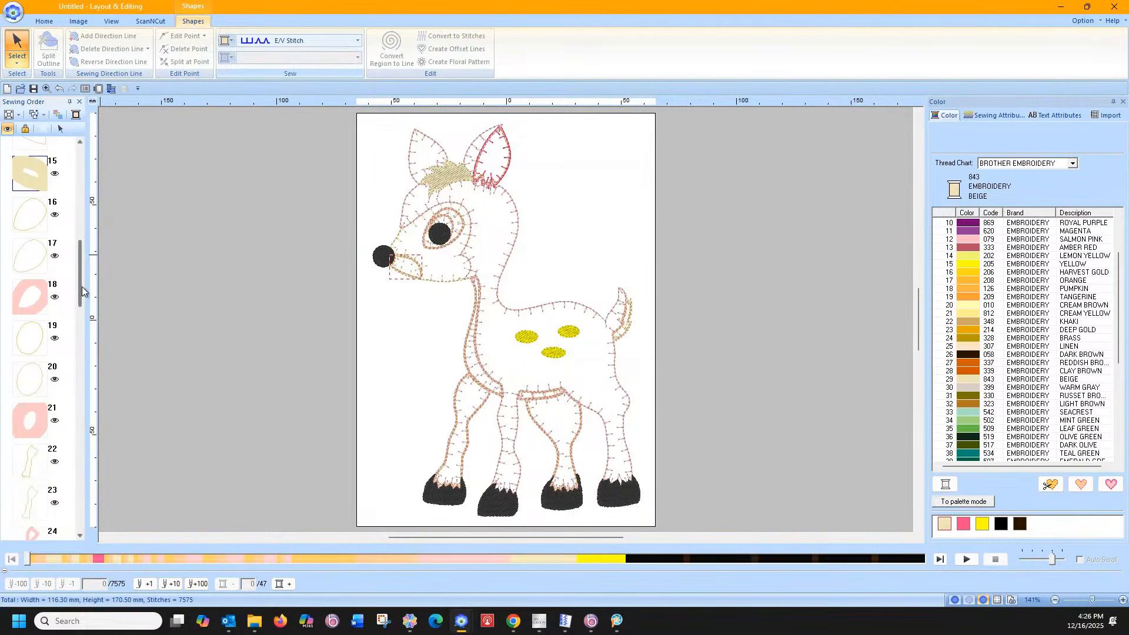
pyautogui.click(38, 298)
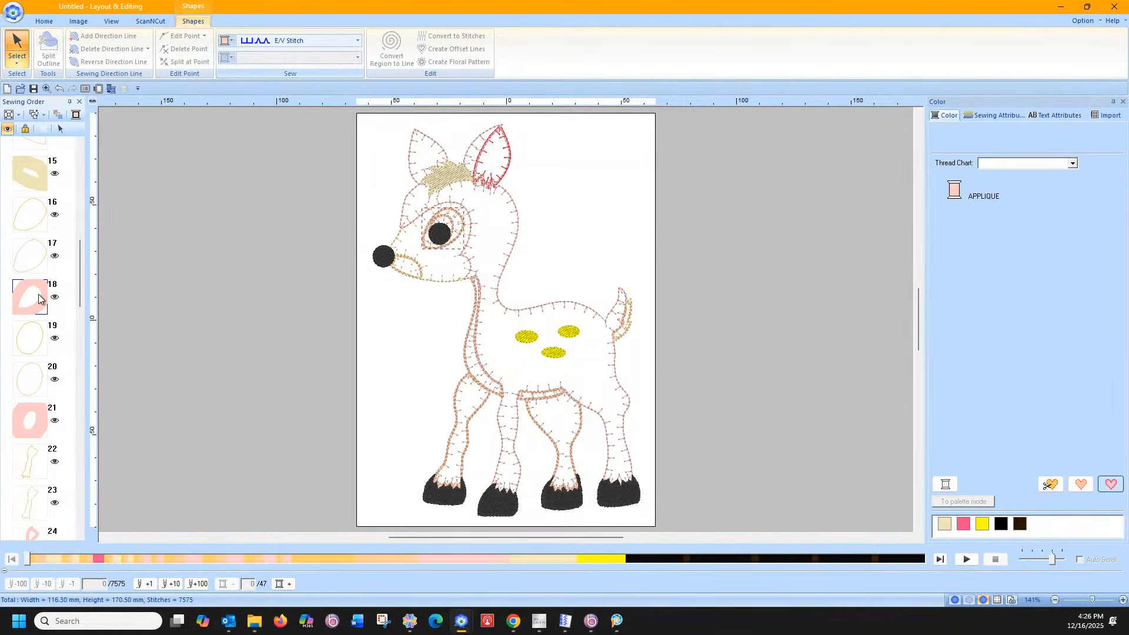
pyautogui.click(230, 40)
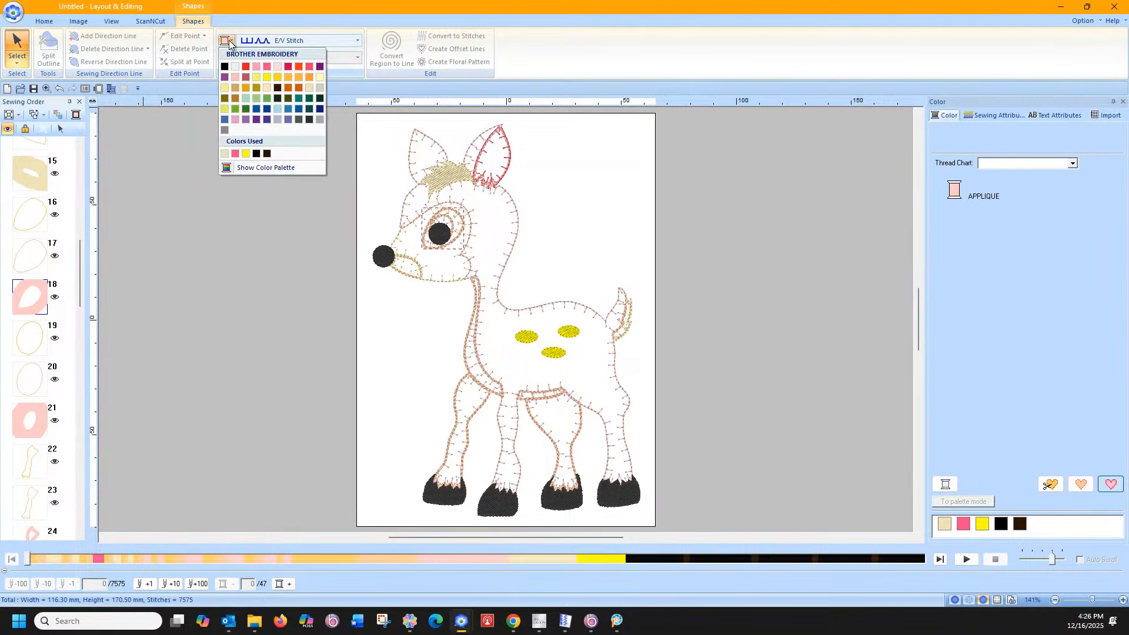
pyautogui.click(297, 87)
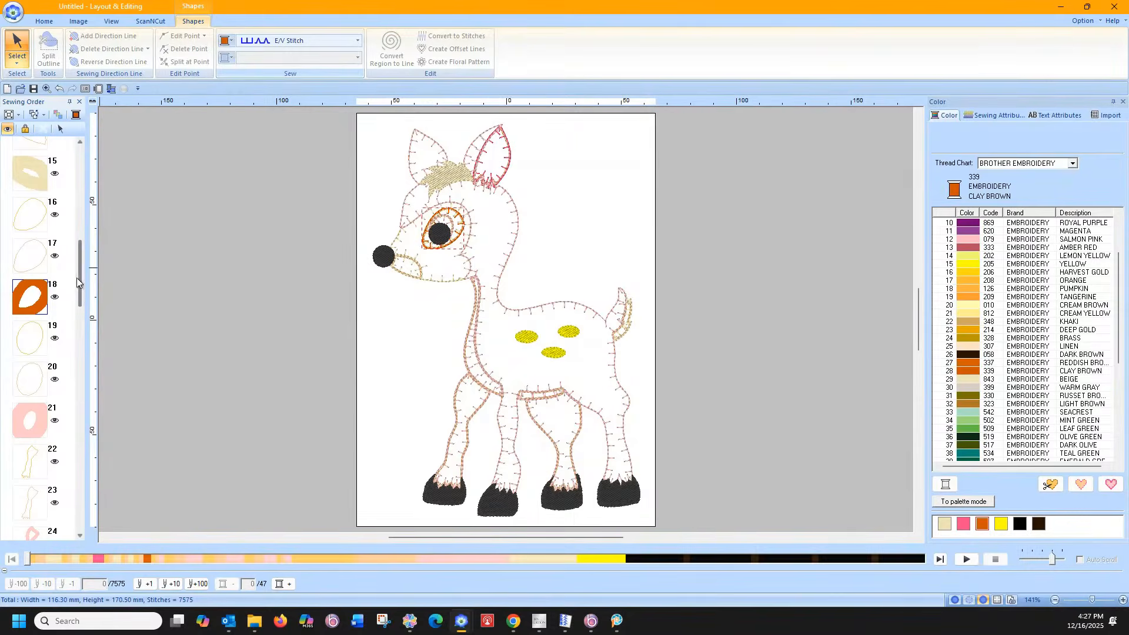
pyautogui.moveTo(79, 278); pyautogui.dragTo(78, 302)
pyautogui.click(31, 294)
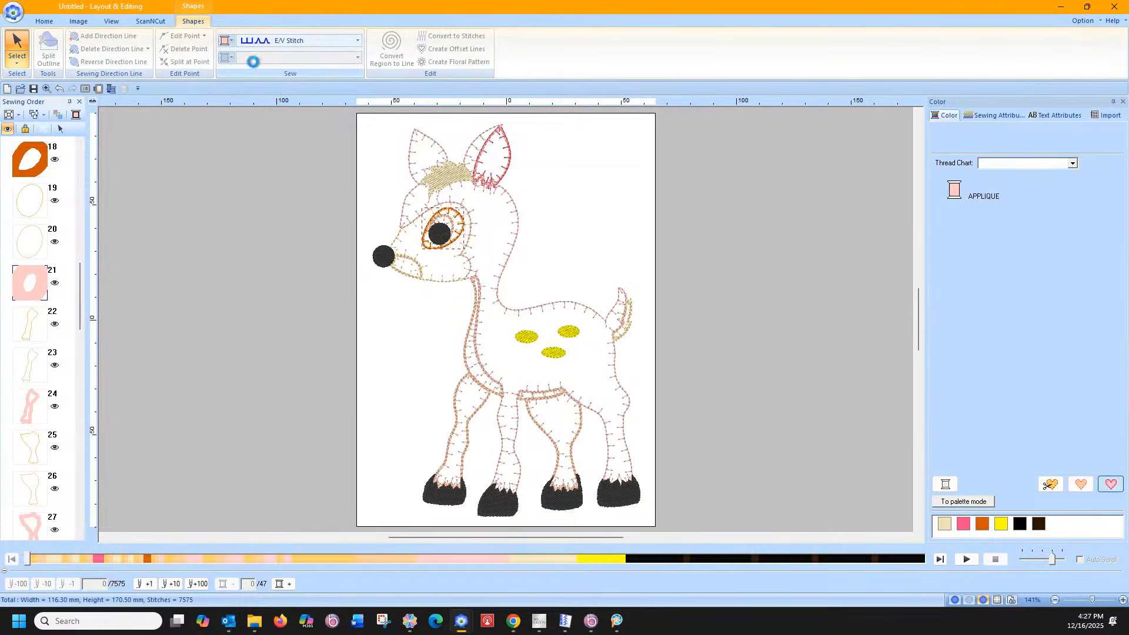
pyautogui.click(231, 41)
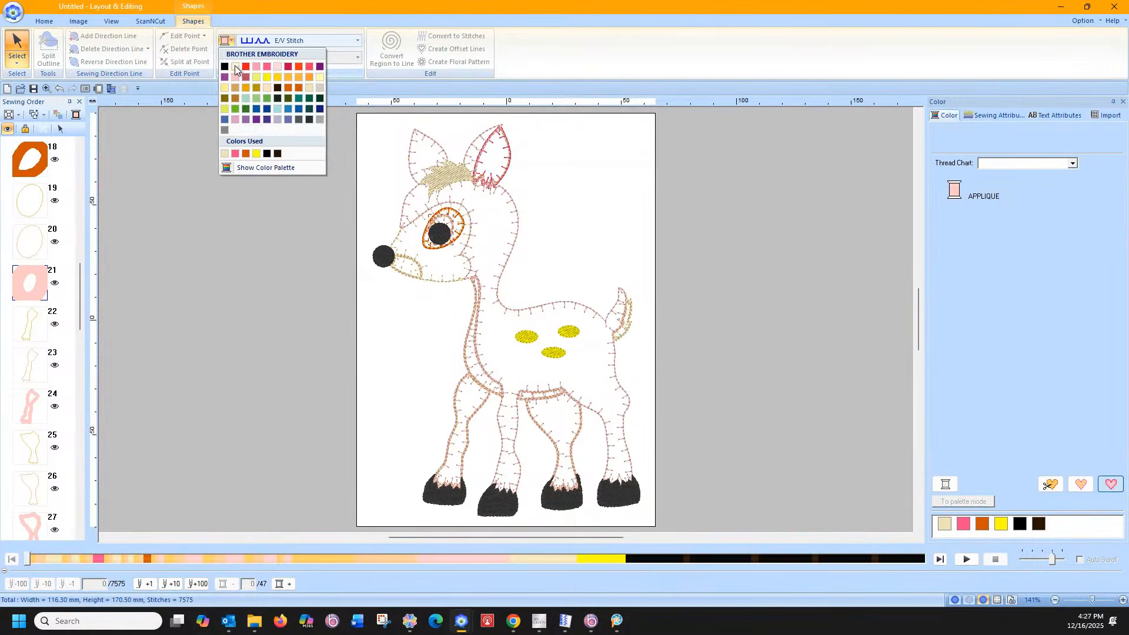
pyautogui.click(236, 67)
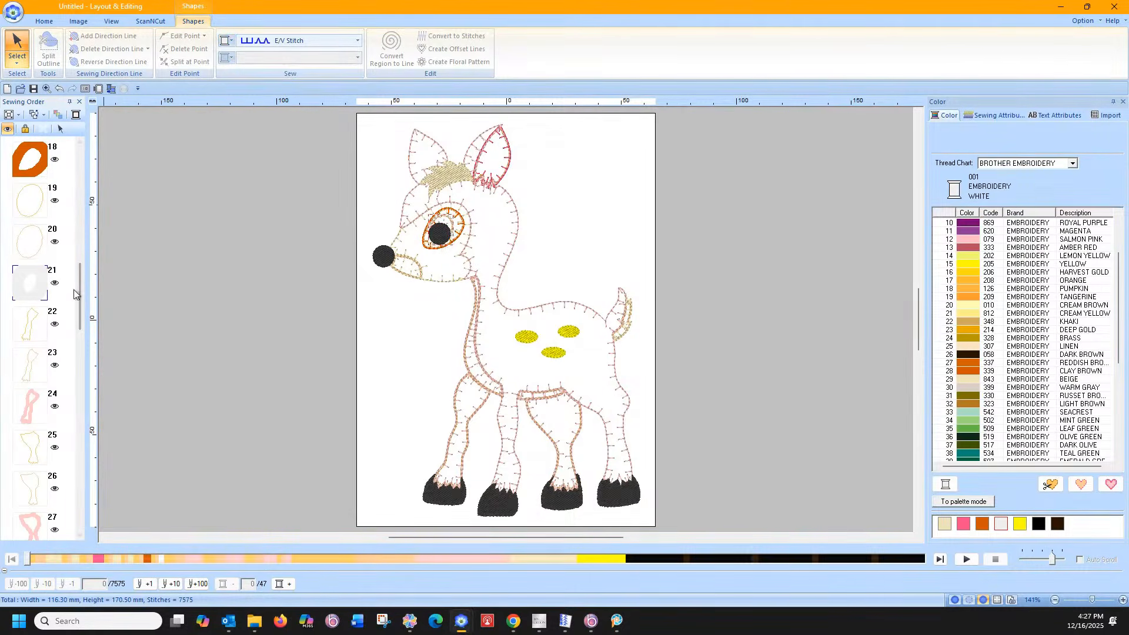
# - Set the separate leg pieces 24 and 27 and the main deer body, piece 36, to thread color 328 Brass
pyautogui.click(33, 406)
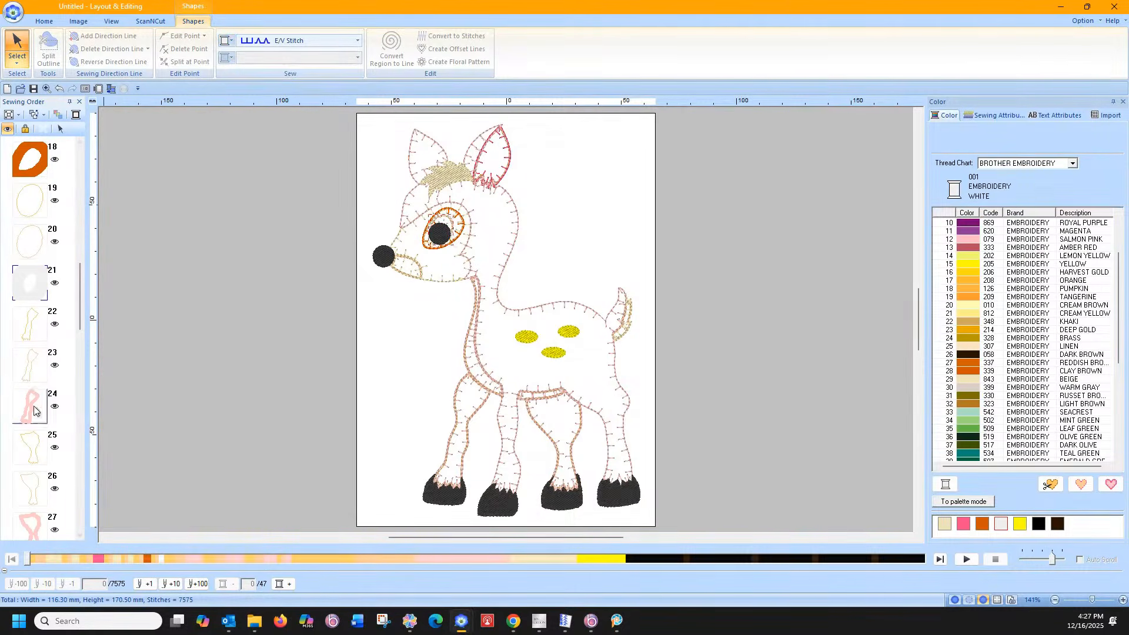
pyautogui.click(224, 41)
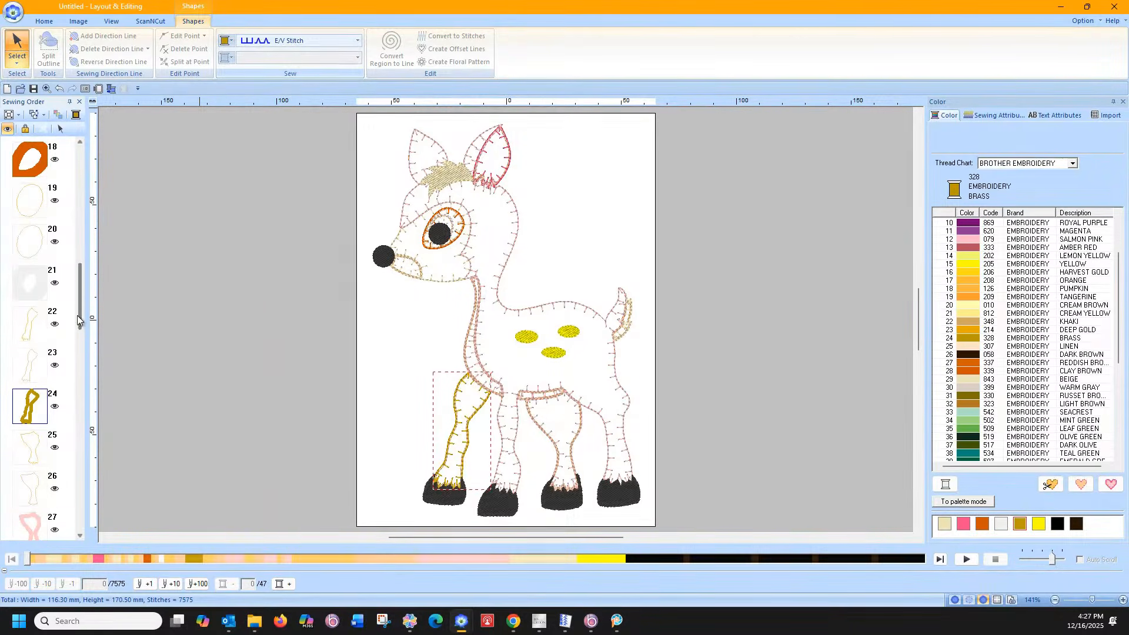
pyautogui.scroll(-5, 35, 353)
pyautogui.click(32, 346)
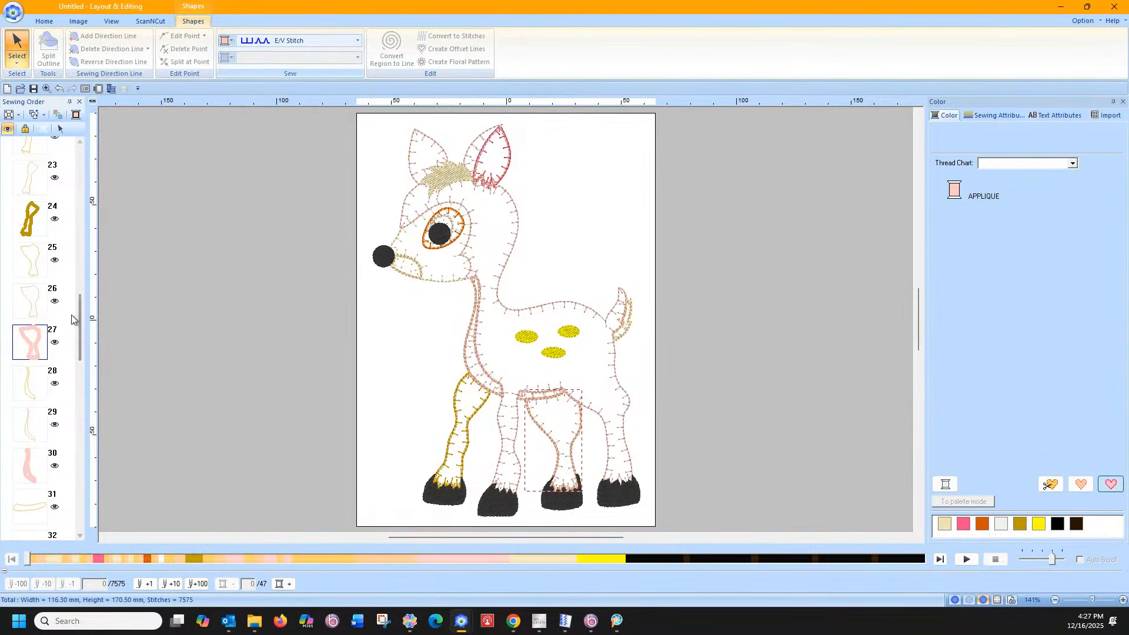
pyautogui.scroll(-5, 82, 348)
pyautogui.scroll(-3, 85, 365)
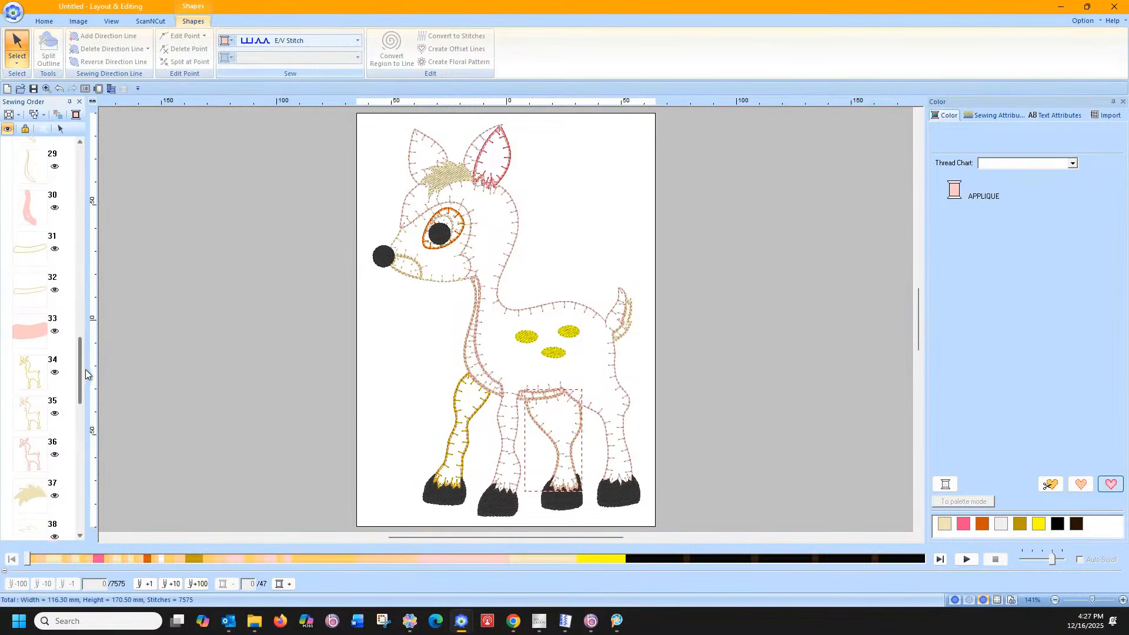
pyautogui.click(35, 401)
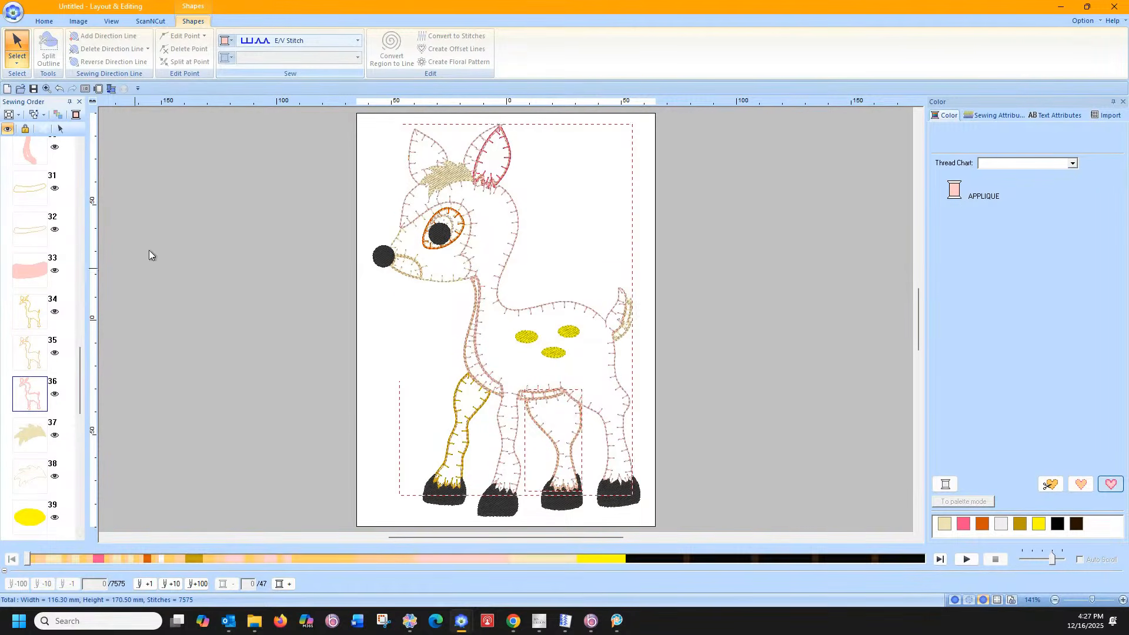
pyautogui.click(231, 41)
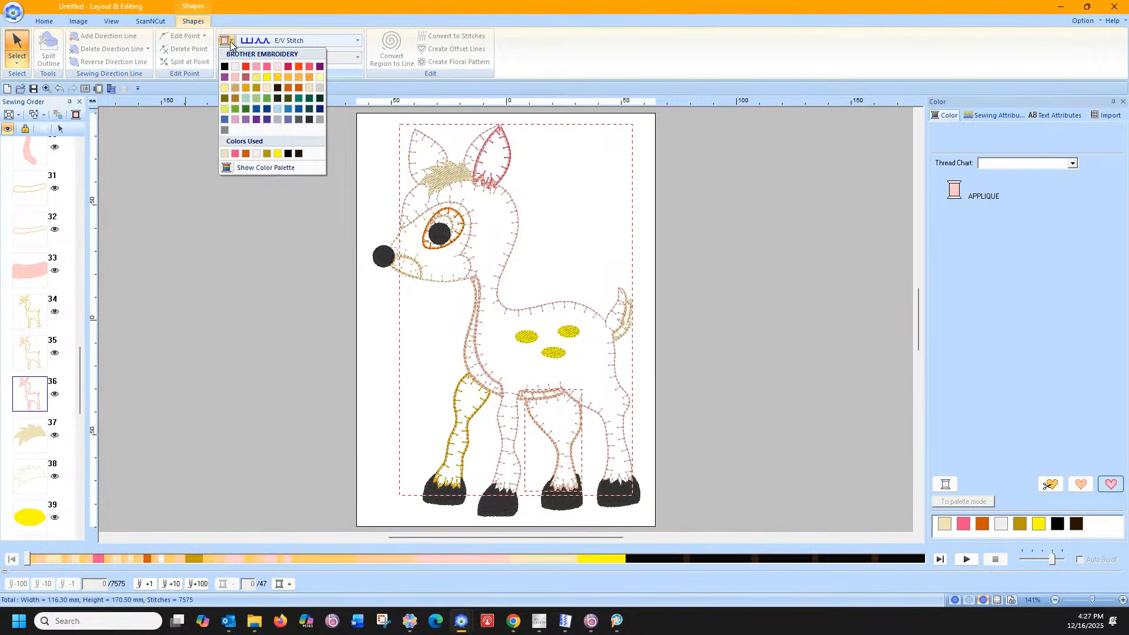
pyautogui.click(254, 88)
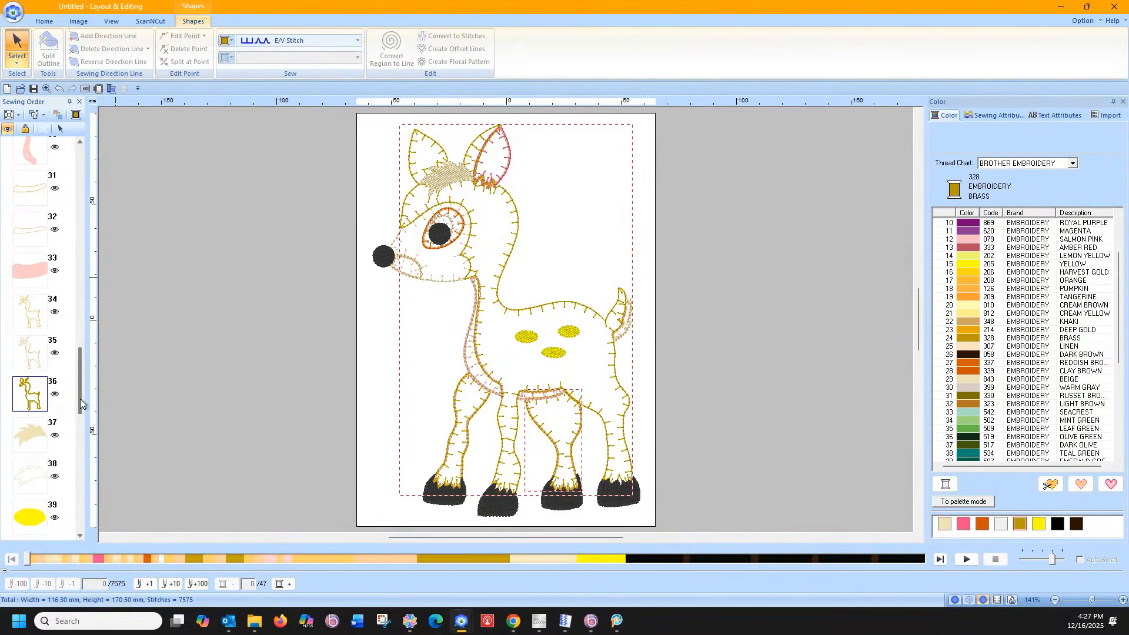
# - Color chest piece 30 and belly piece 33 together in 843 Beige, and leave nothing selected
pyautogui.scroll(4, 59, 419)
pyautogui.click(33, 419)
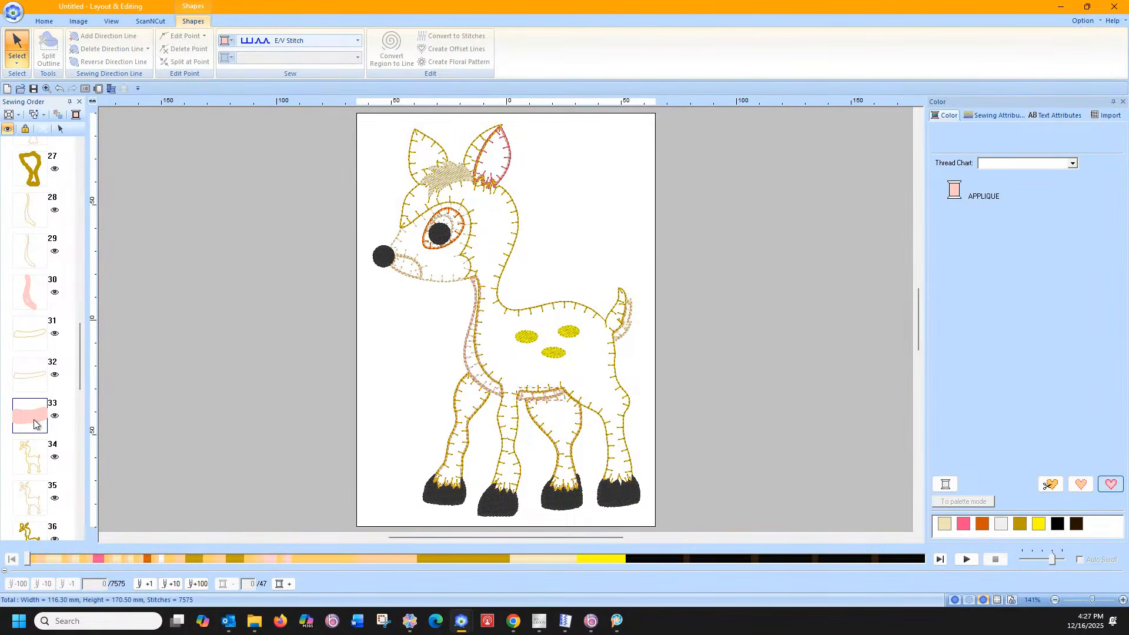
pyautogui.keyDown('ctrl'); pyautogui.click(31, 294); pyautogui.keyUp('ctrl')
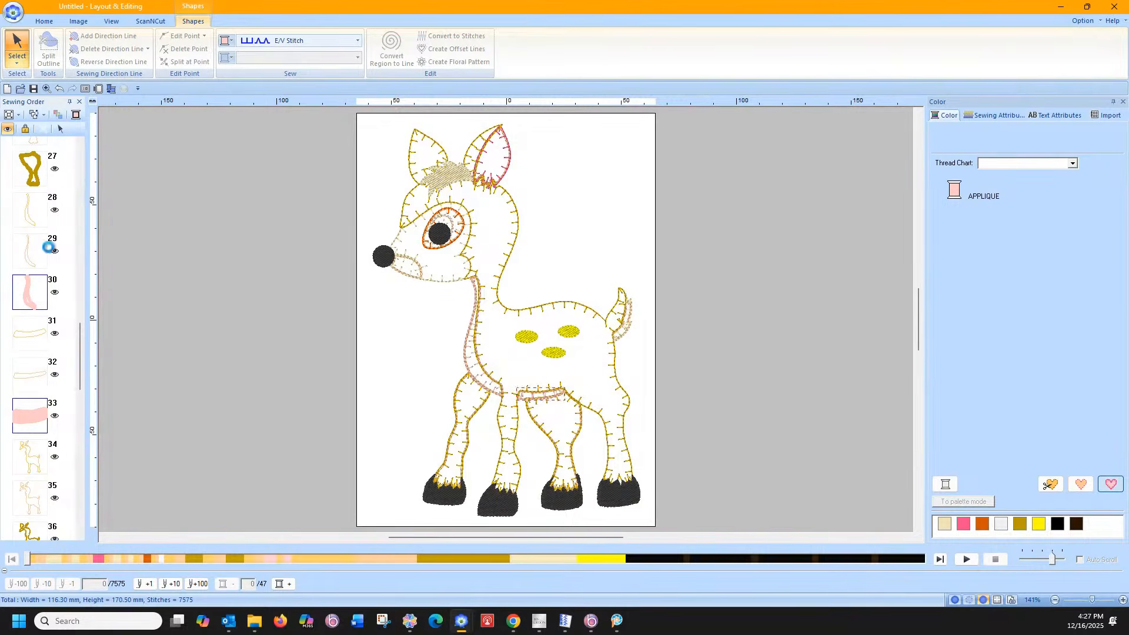
pyautogui.click(233, 41)
pyautogui.click(311, 95)
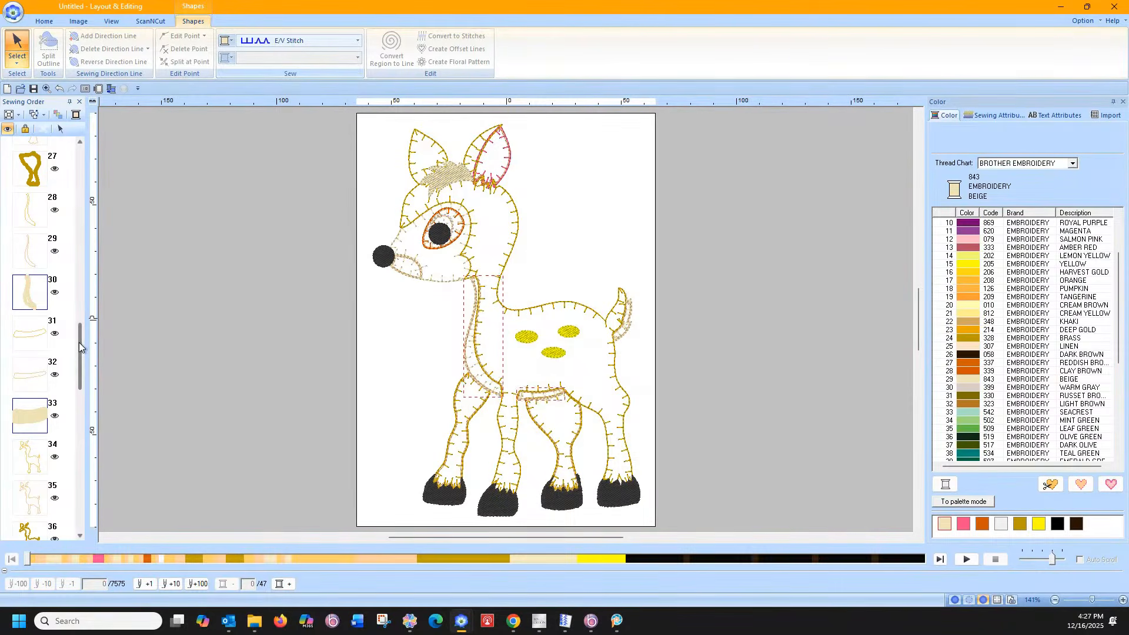
pyautogui.moveTo(79, 342); pyautogui.dragTo(95, 134)
pyautogui.click(153, 195)
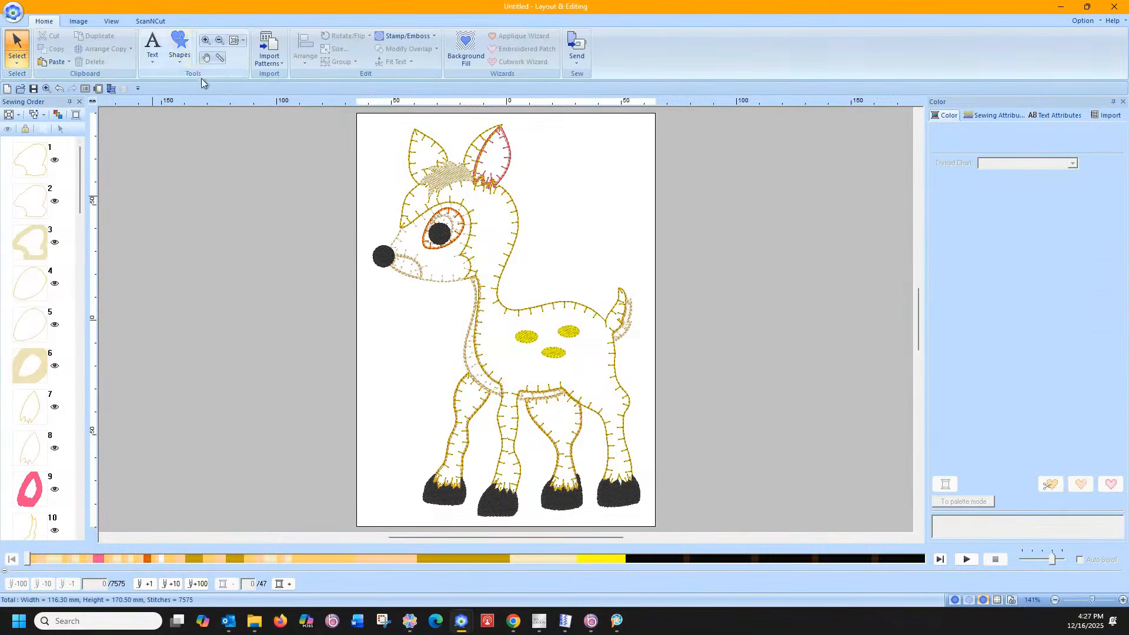
# - Save the design under the name reindeer as a PES file in the presenter's Facebook Live folder on the Data (D:) drive
pyautogui.click(13, 13)
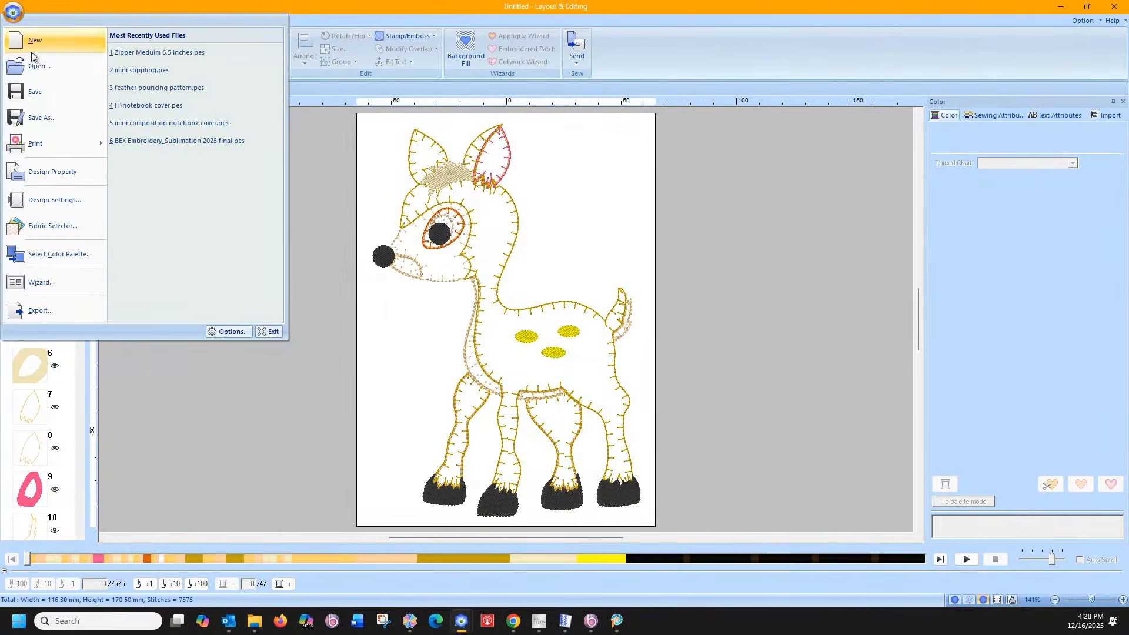
pyautogui.click(39, 122)
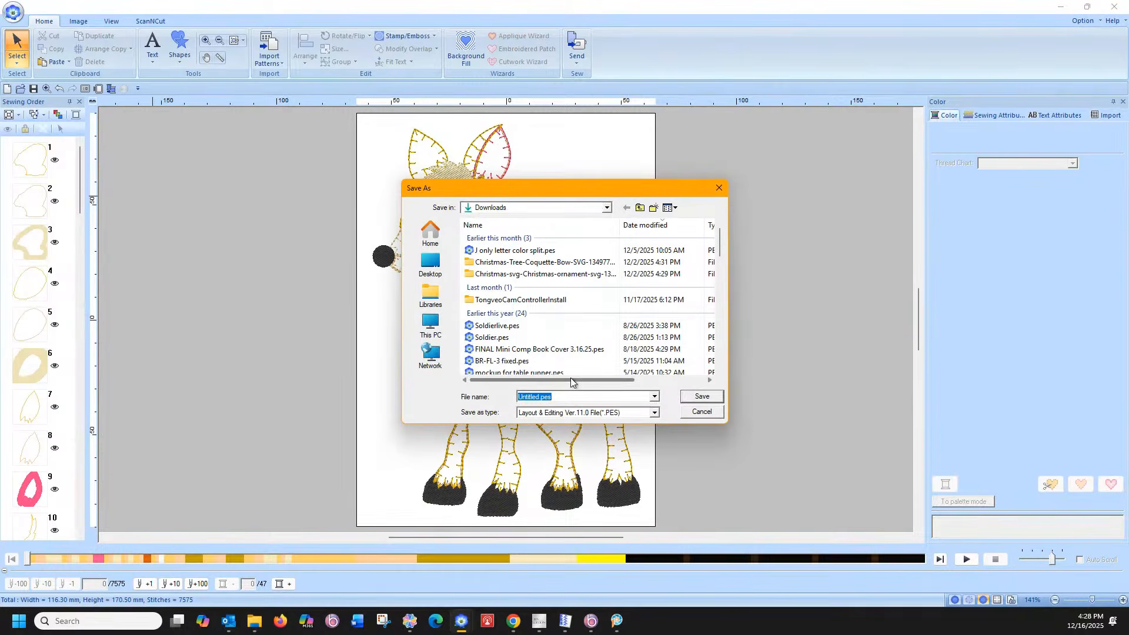
pyautogui.write('reindeer')
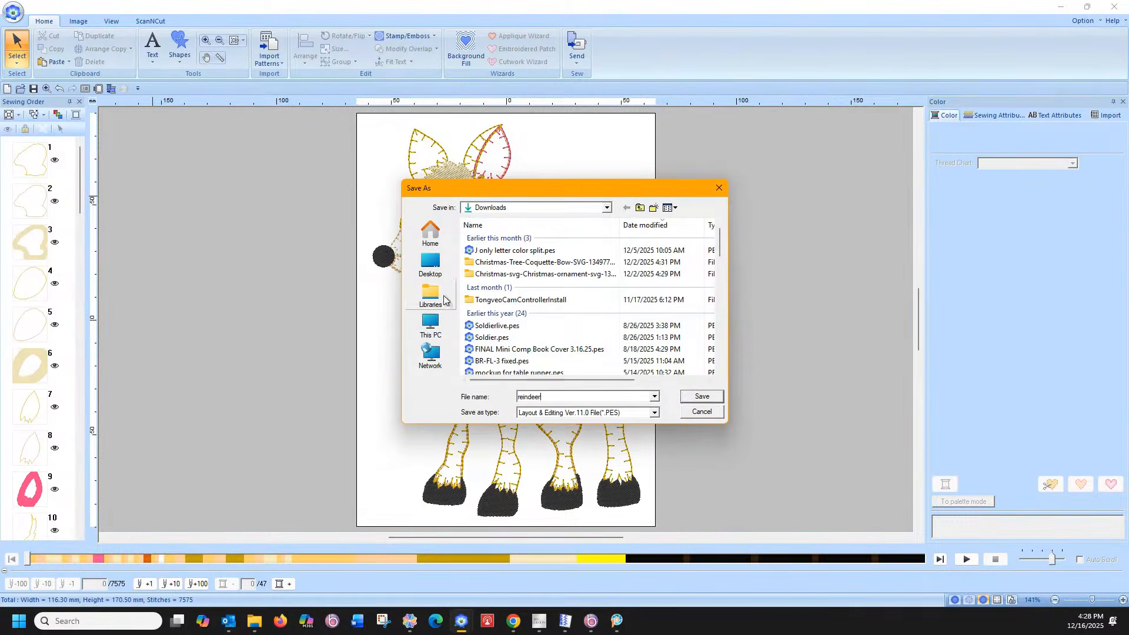
pyautogui.click(431, 323)
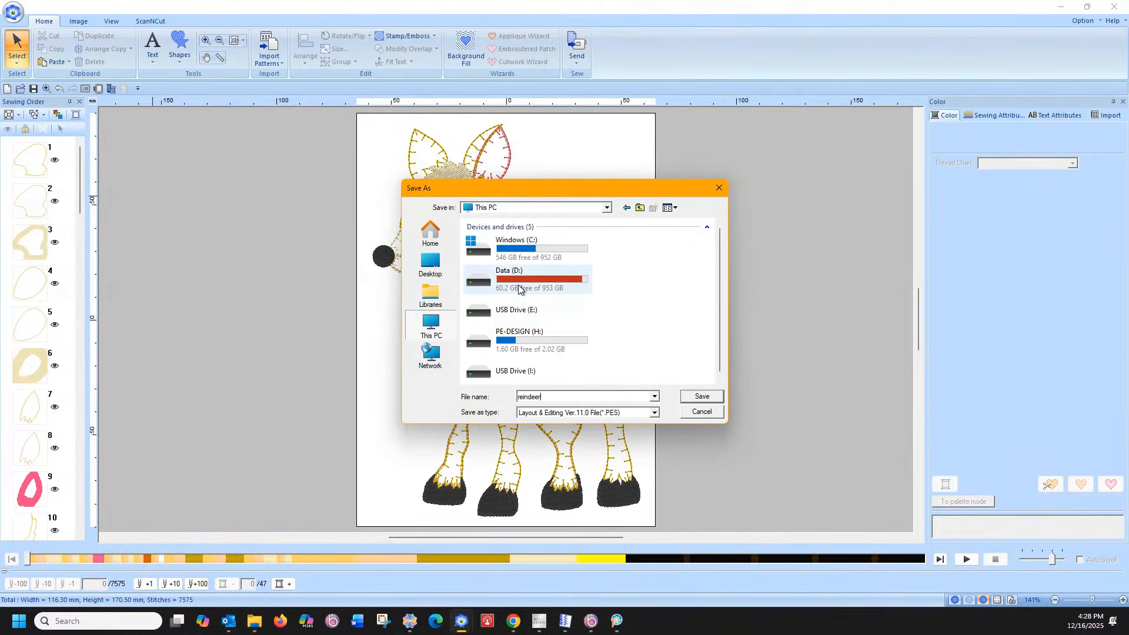
pyautogui.doubleClick(544, 288)
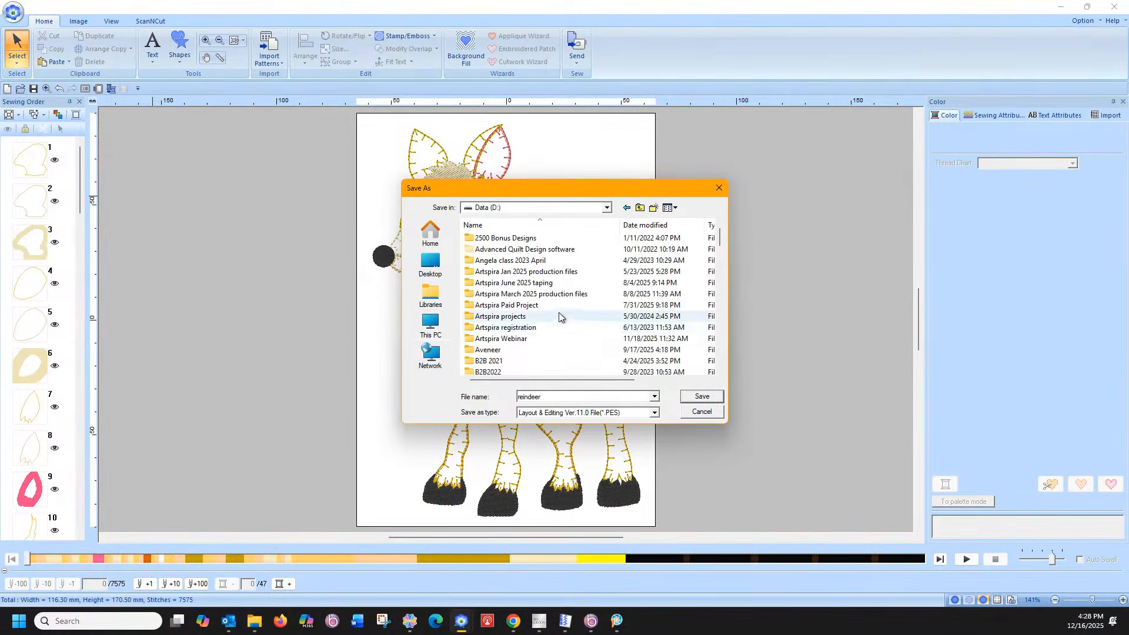
pyautogui.scroll(-10, 564, 333)
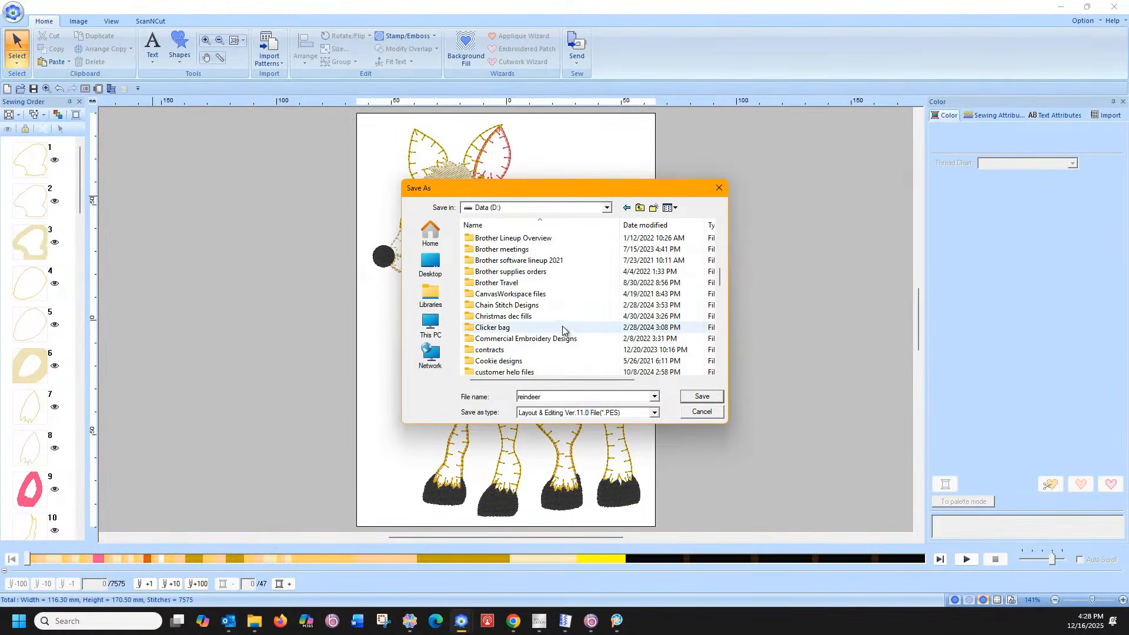
pyautogui.scroll(-1, 562, 330)
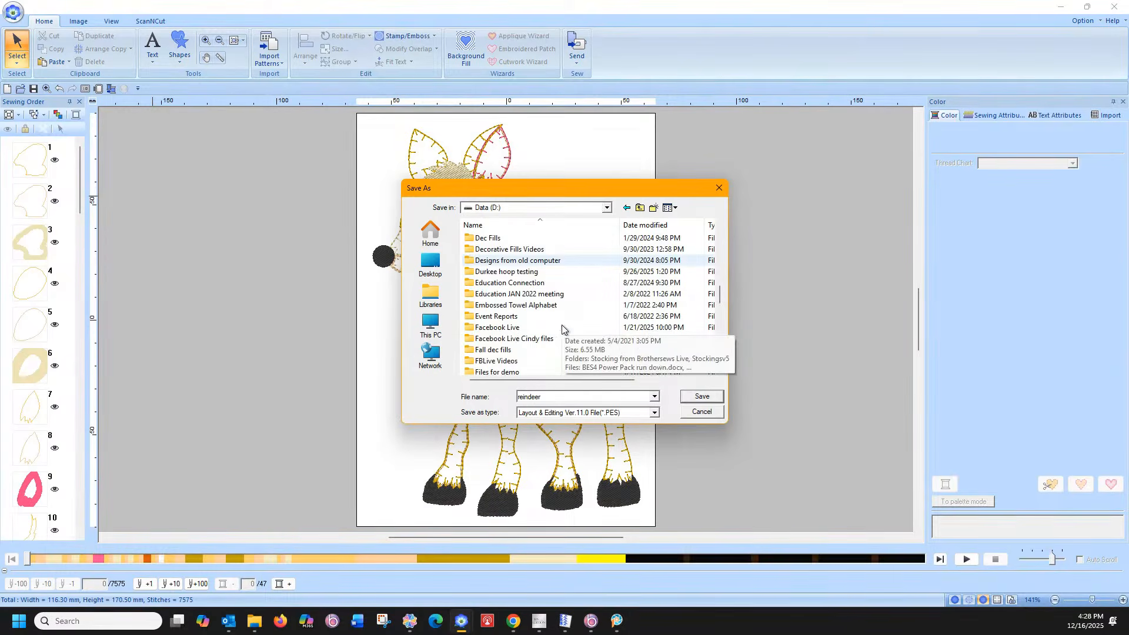
pyautogui.doubleClick(513, 341)
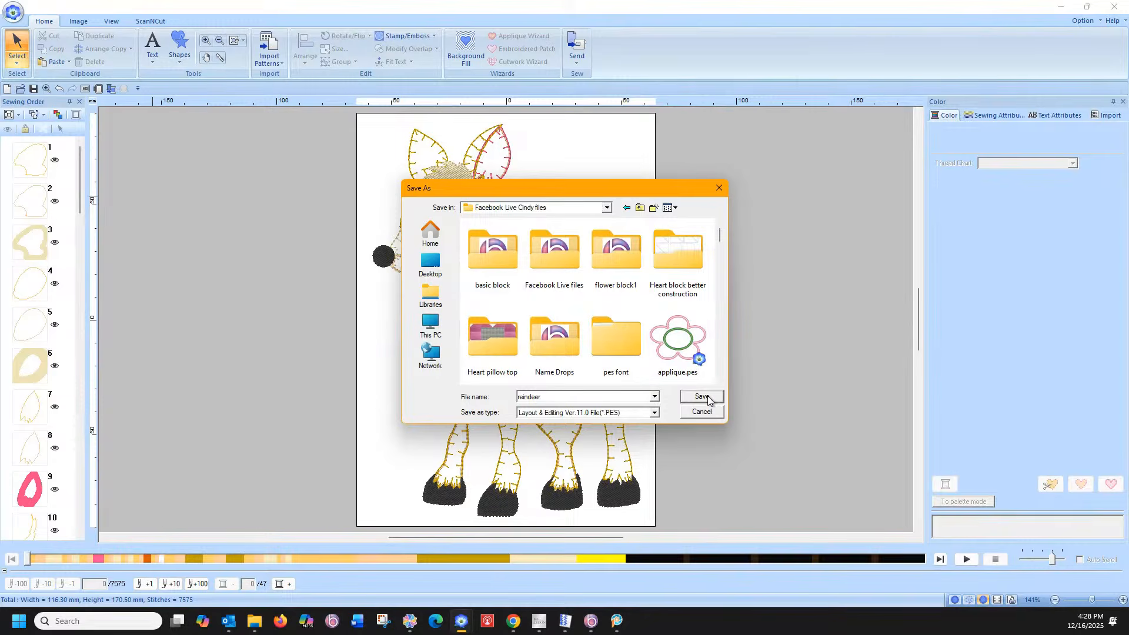
pyautogui.click(708, 398)
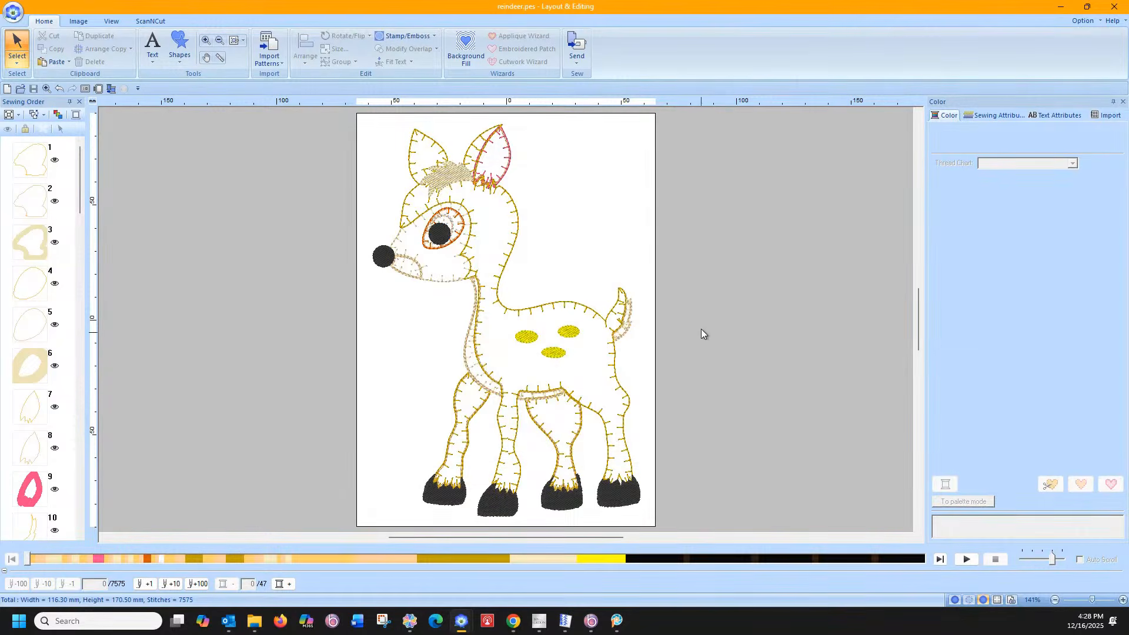
pyautogui.click(149, 21)
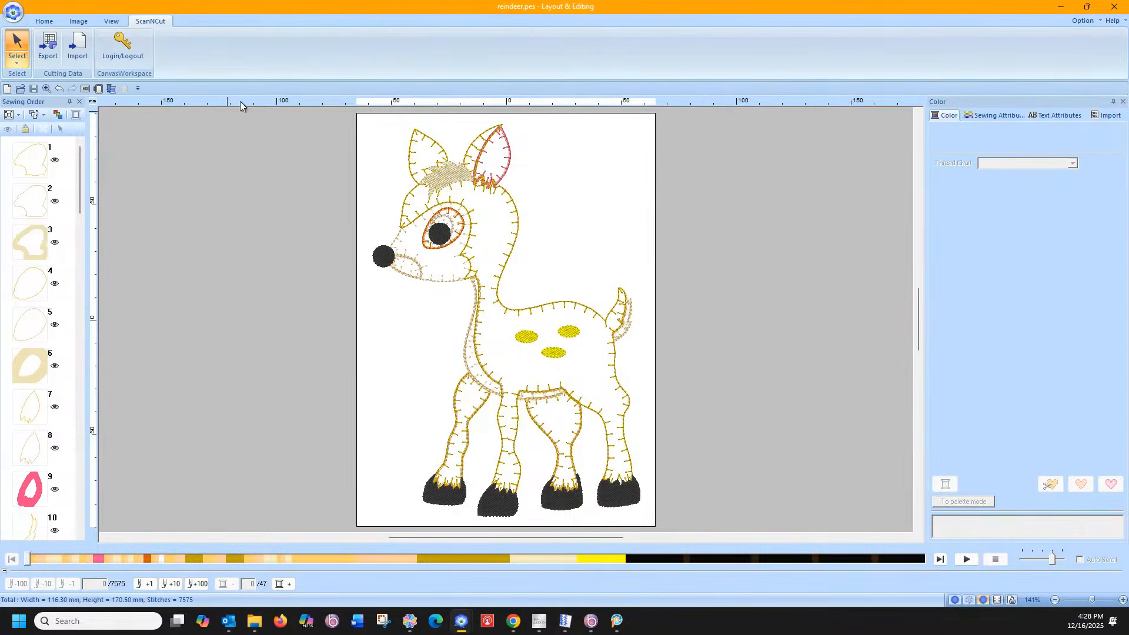
pyautogui.click(53, 47)
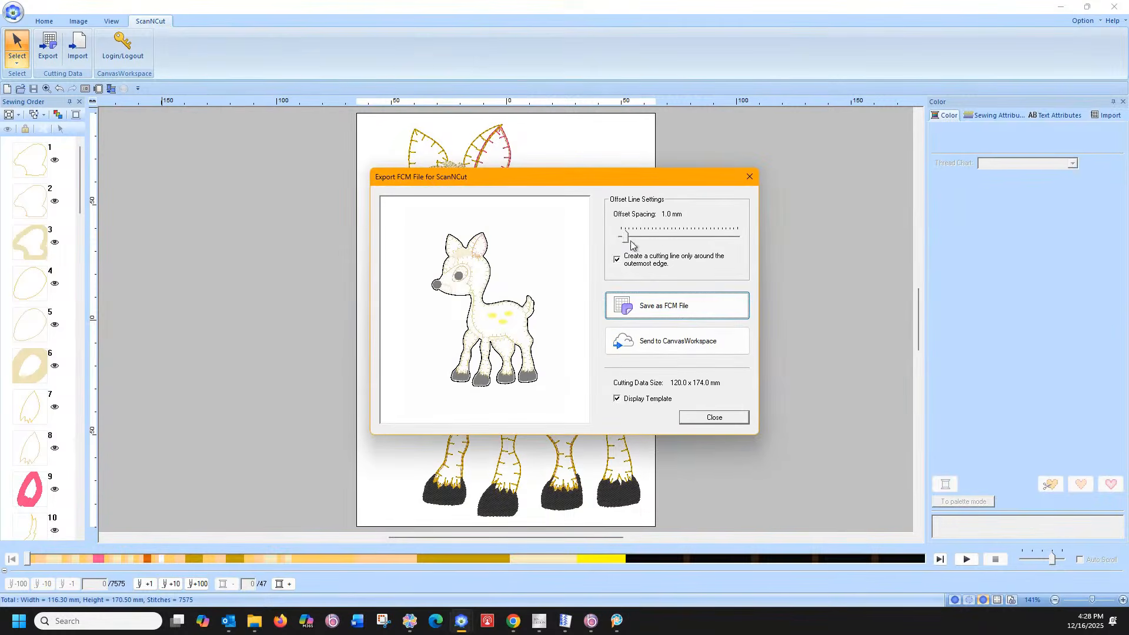
pyautogui.moveTo(625, 239); pyautogui.dragTo(612, 241)
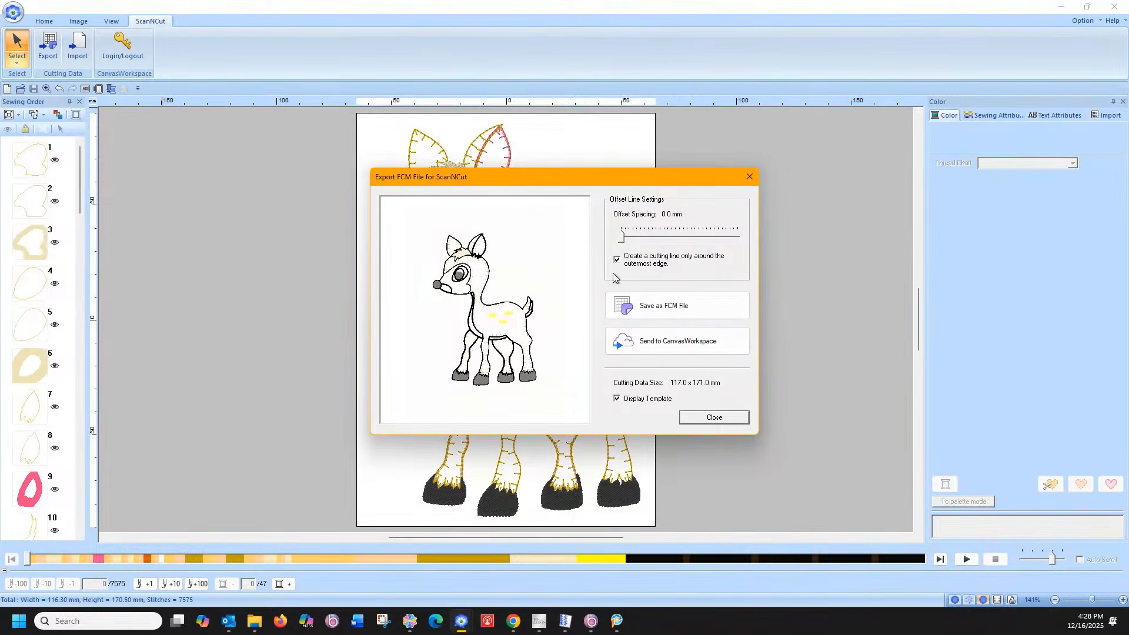
pyautogui.click(617, 260)
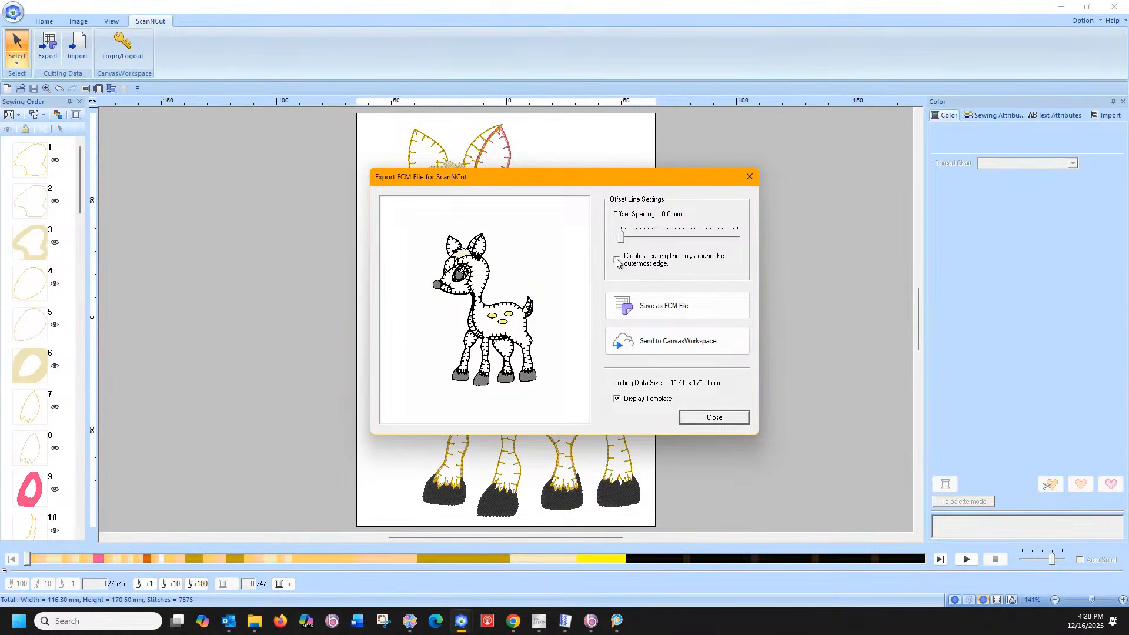
pyautogui.click(617, 260)
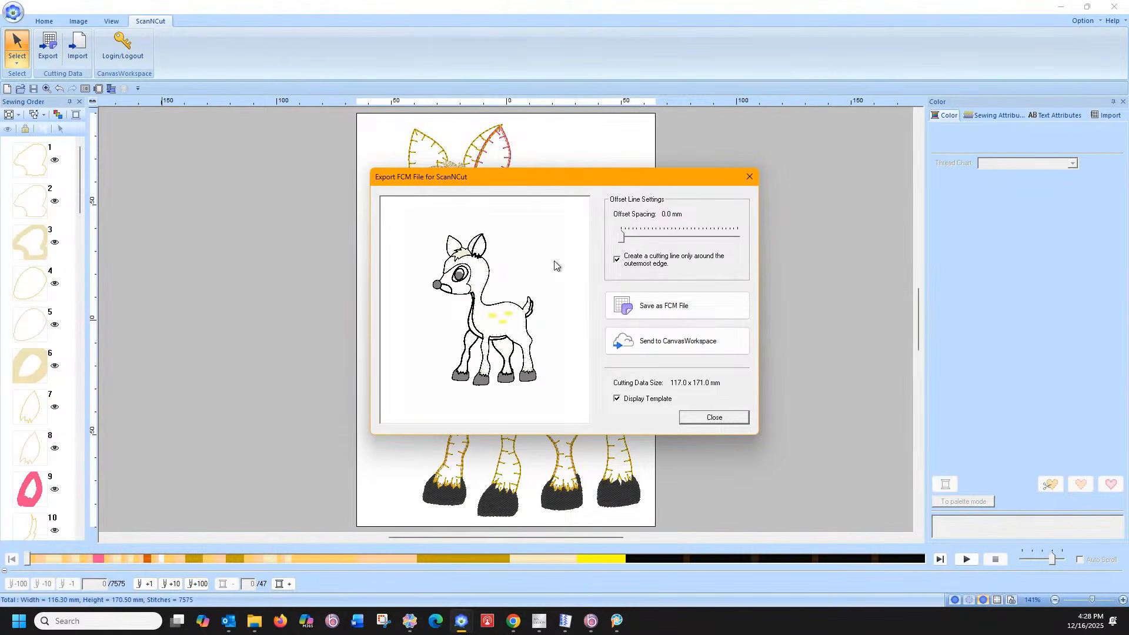
pyautogui.click(715, 417)
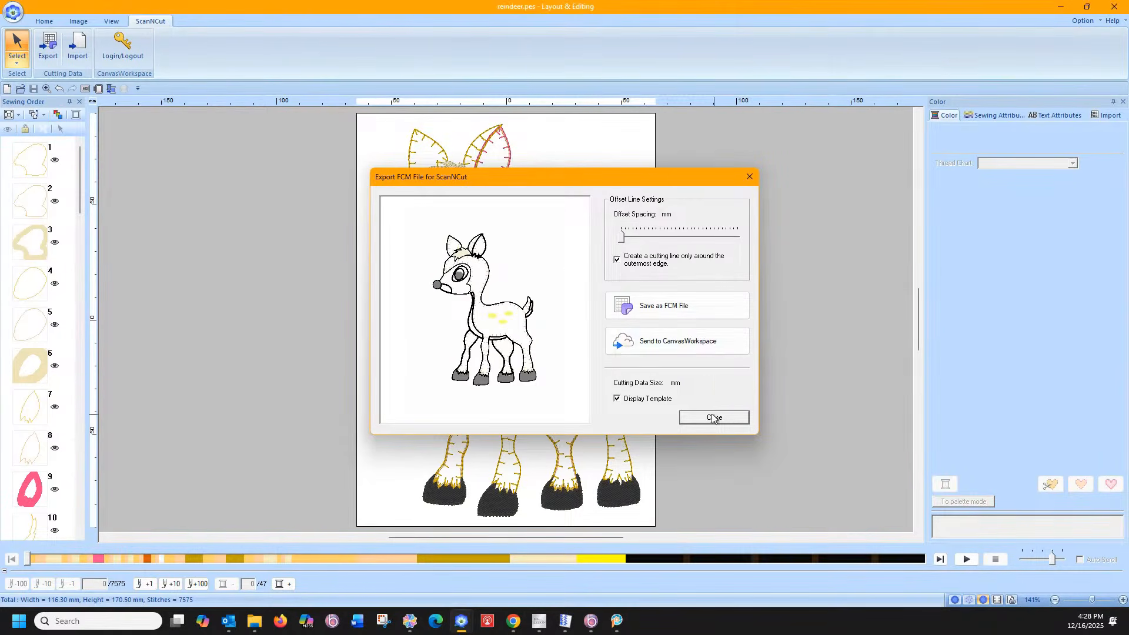
# - Select the applique material outlines 1, 4, 7, 10, 13, 16 and 19 together in the sewing order
pyautogui.click(30, 160)
pyautogui.keyDown('ctrl'); pyautogui.click(33, 282); pyautogui.keyUp('ctrl')
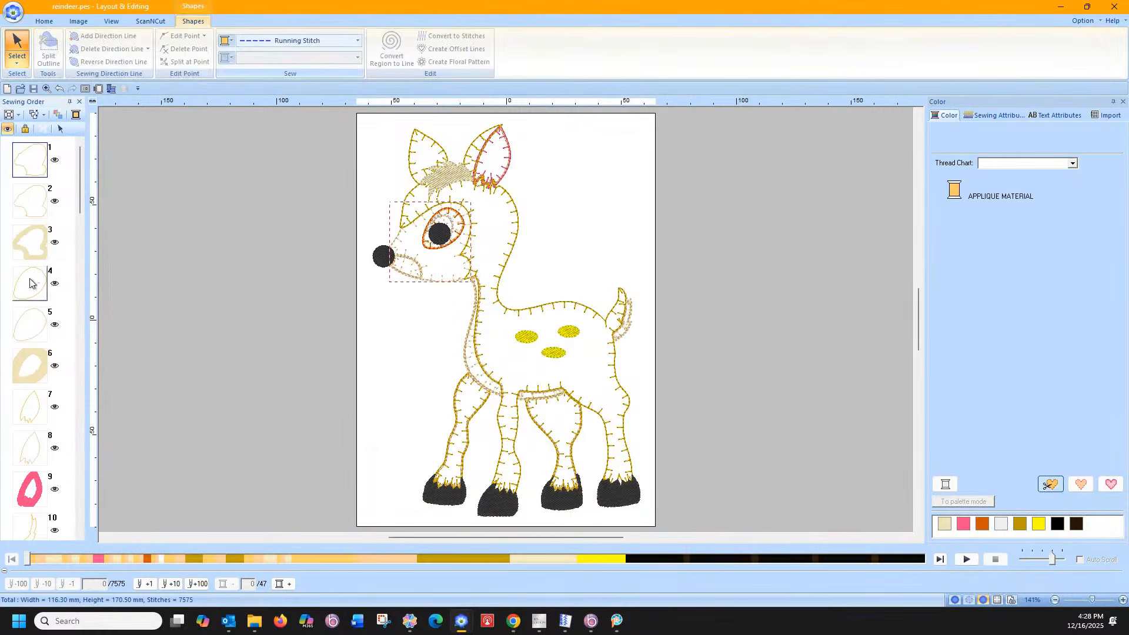
pyautogui.moveTo(81, 197); pyautogui.dragTo(81, 228)
pyautogui.keyDown('ctrl'); pyautogui.click(31, 234); pyautogui.keyUp('ctrl')
pyautogui.keyDown('ctrl'); pyautogui.click(30, 347); pyautogui.keyUp('ctrl')
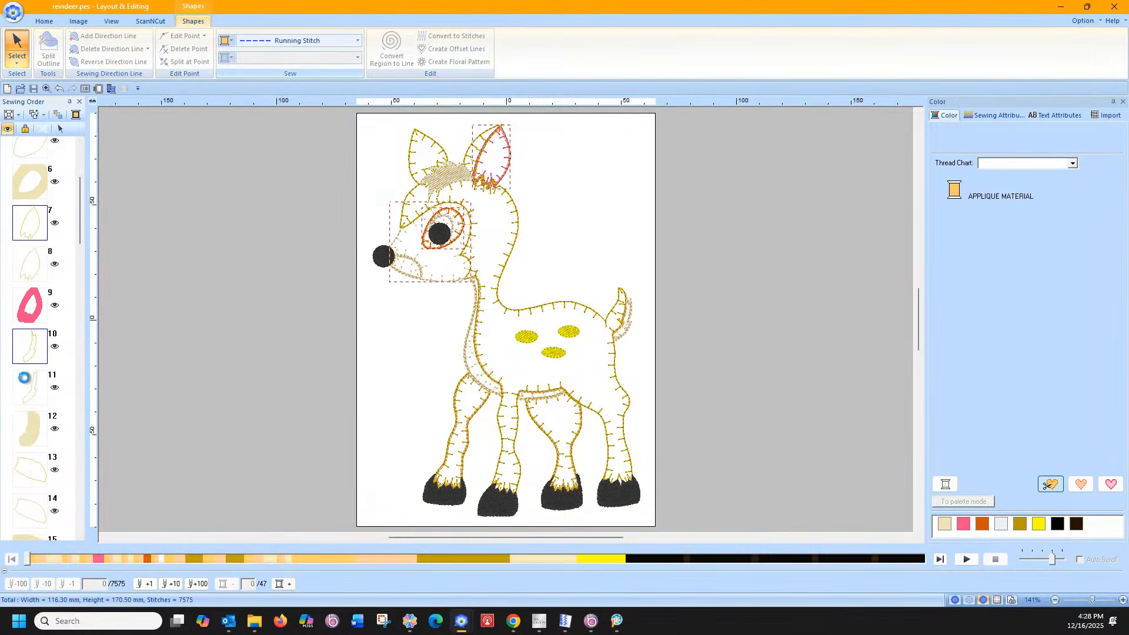
pyautogui.keyDown('ctrl'); pyautogui.click(33, 468); pyautogui.keyUp('ctrl')
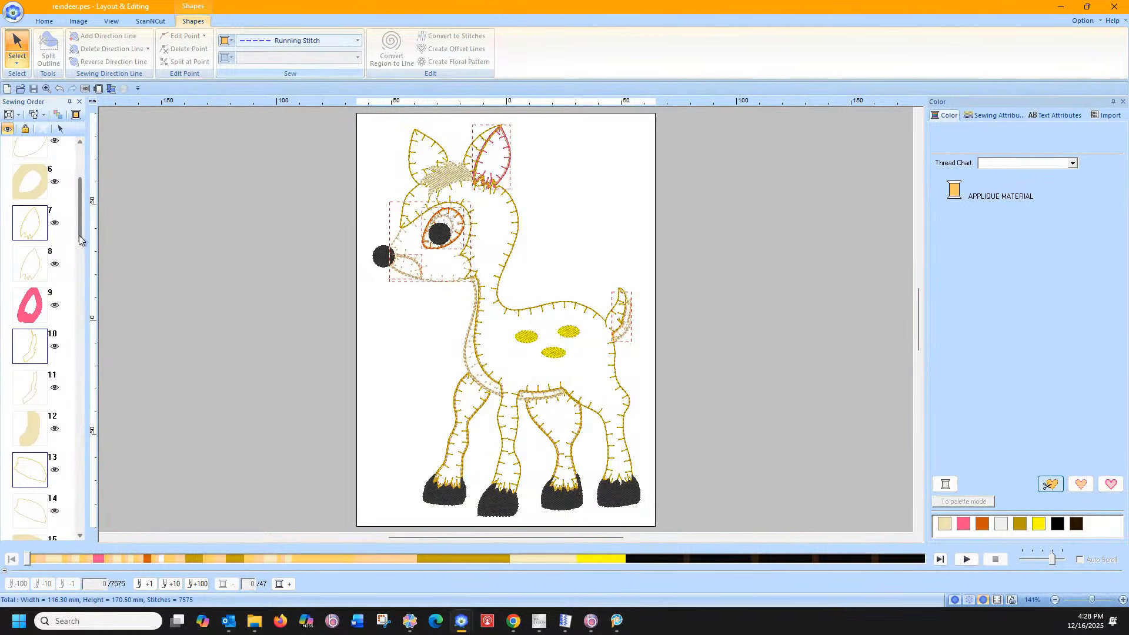
pyautogui.moveTo(81, 240); pyautogui.dragTo(82, 287)
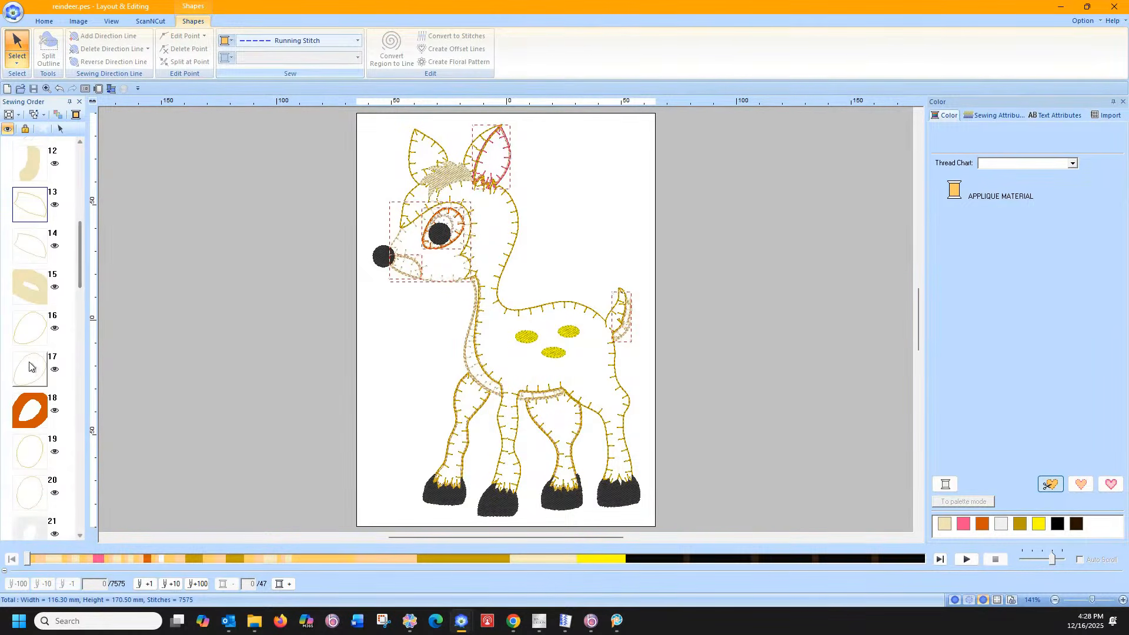
pyautogui.keyDown('ctrl'); pyautogui.click(29, 328); pyautogui.keyUp('ctrl')
pyautogui.keyDown('ctrl'); pyautogui.click(30, 452); pyautogui.keyUp('ctrl')
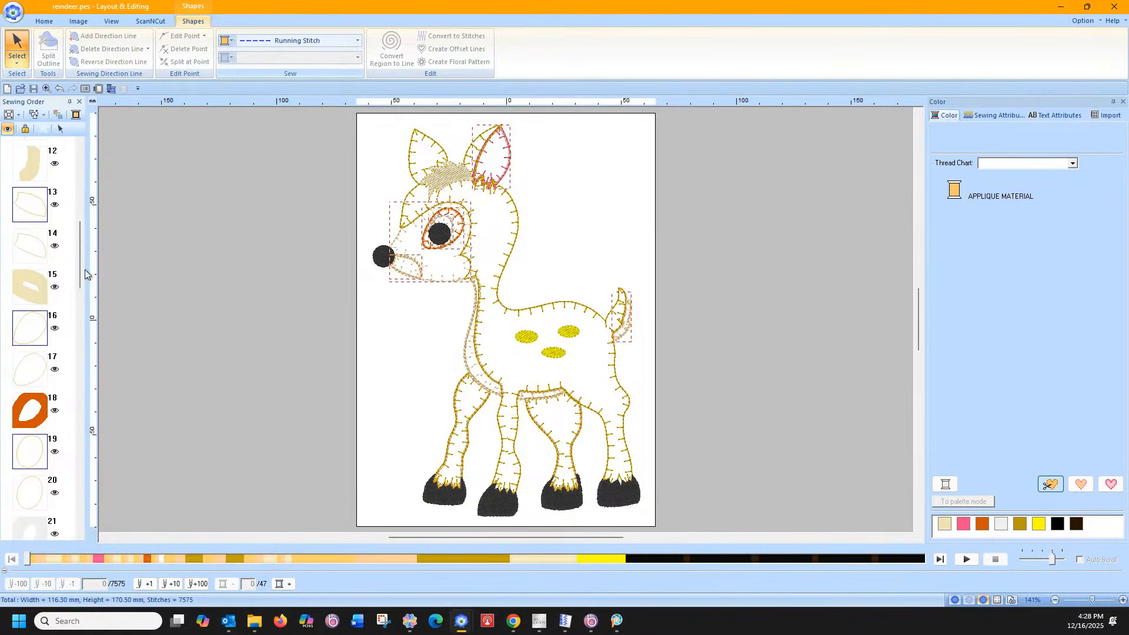
# - Add applique material outlines 22, 25, 28, 31 and 34 to the selection and select all the chosen pieces in the layout
pyautogui.moveTo(86, 273); pyautogui.dragTo(83, 316)
pyautogui.keyDown('ctrl'); pyautogui.click(30, 317); pyautogui.keyUp('ctrl')
pyautogui.keyDown('ctrl'); pyautogui.click(33, 444); pyautogui.keyUp('ctrl')
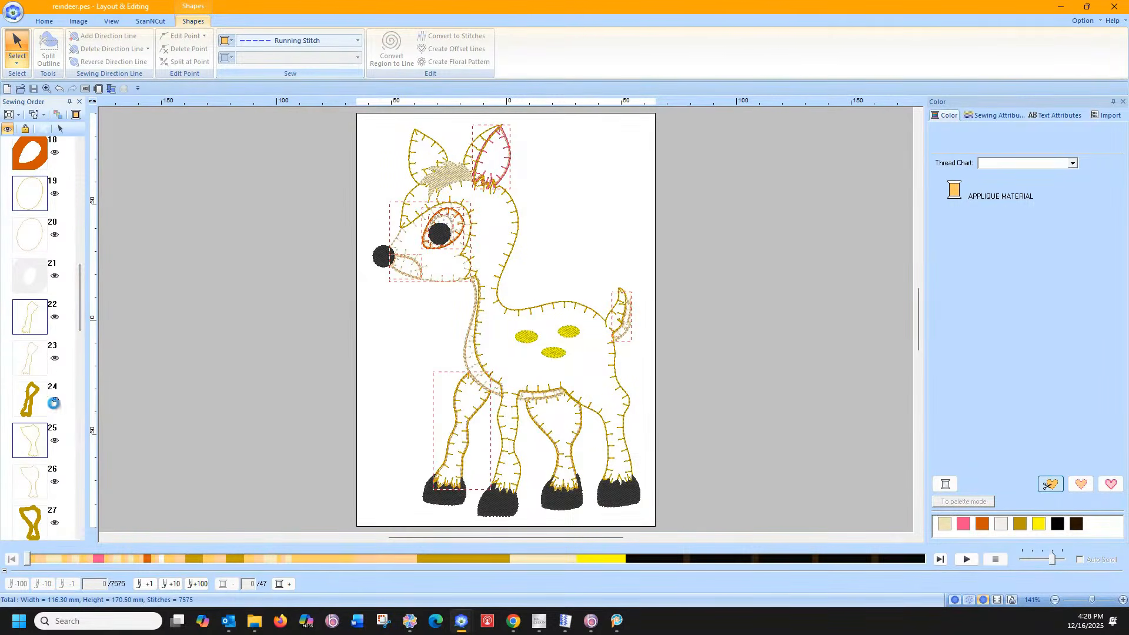
pyautogui.scroll(-6, 44, 365)
pyautogui.keyDown('ctrl'); pyautogui.click(40, 332); pyautogui.keyUp('ctrl')
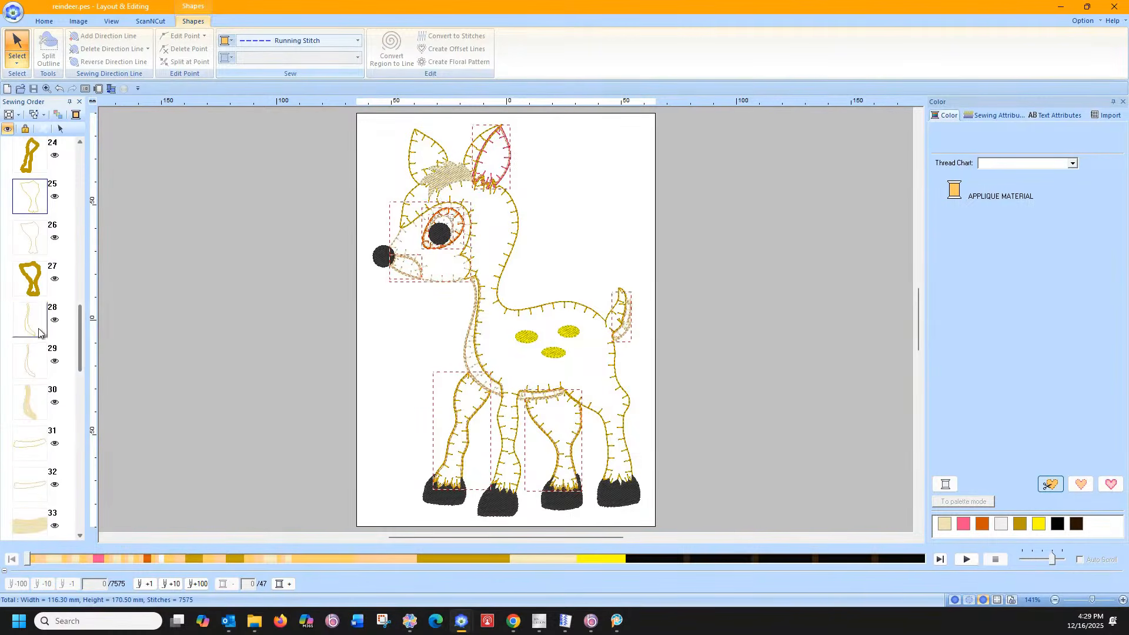
pyautogui.keyDown('ctrl'); pyautogui.click(33, 446); pyautogui.keyUp('ctrl')
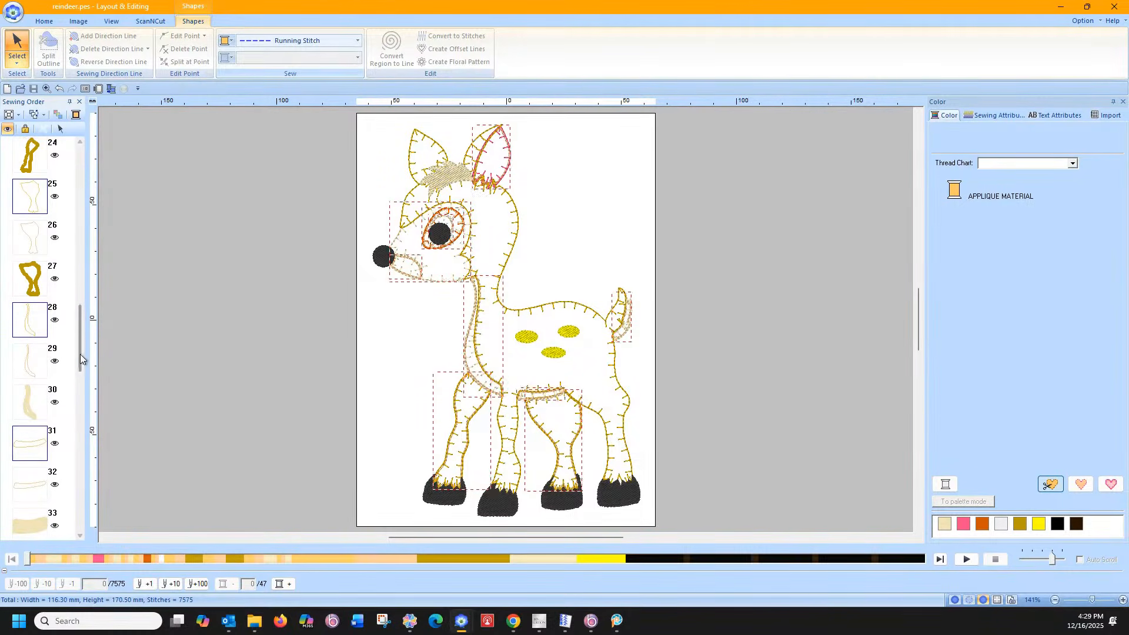
pyautogui.moveTo(82, 359); pyautogui.dragTo(82, 391)
pyautogui.keyDown('ctrl'); pyautogui.click(35, 380); pyautogui.keyUp('ctrl')
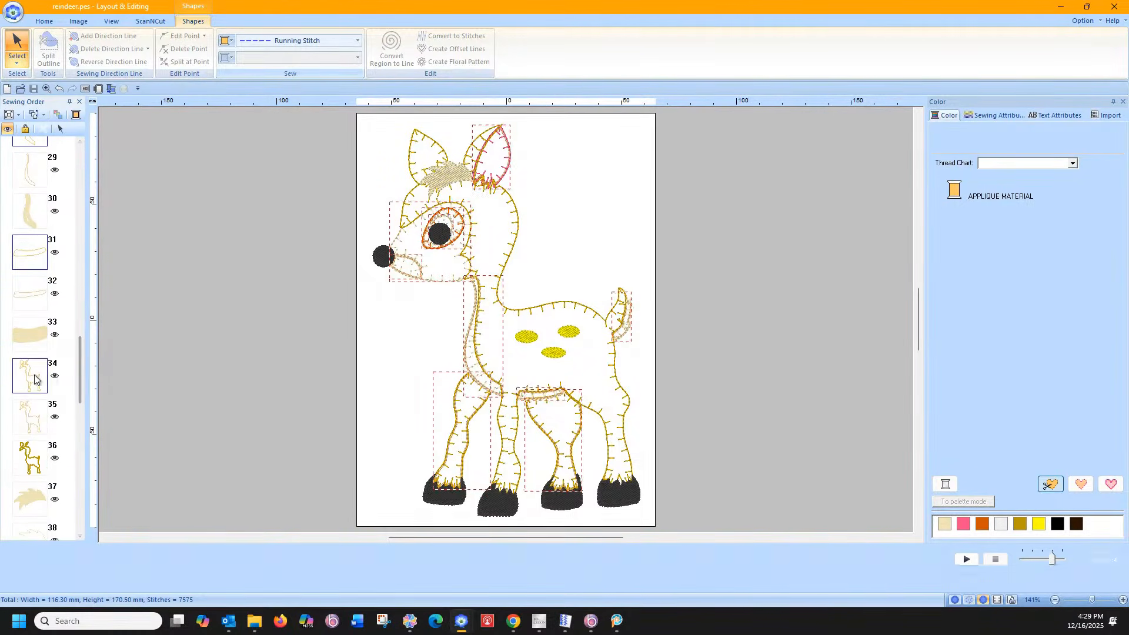
pyautogui.scroll(-3, 86, 404)
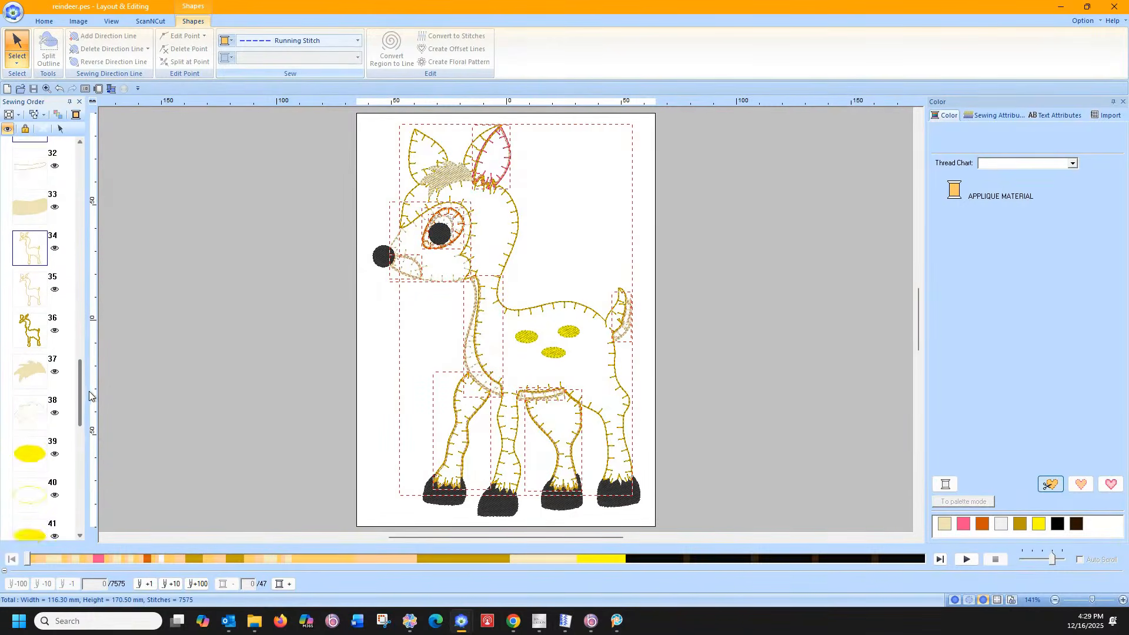
pyautogui.scroll(20, 90, 396)
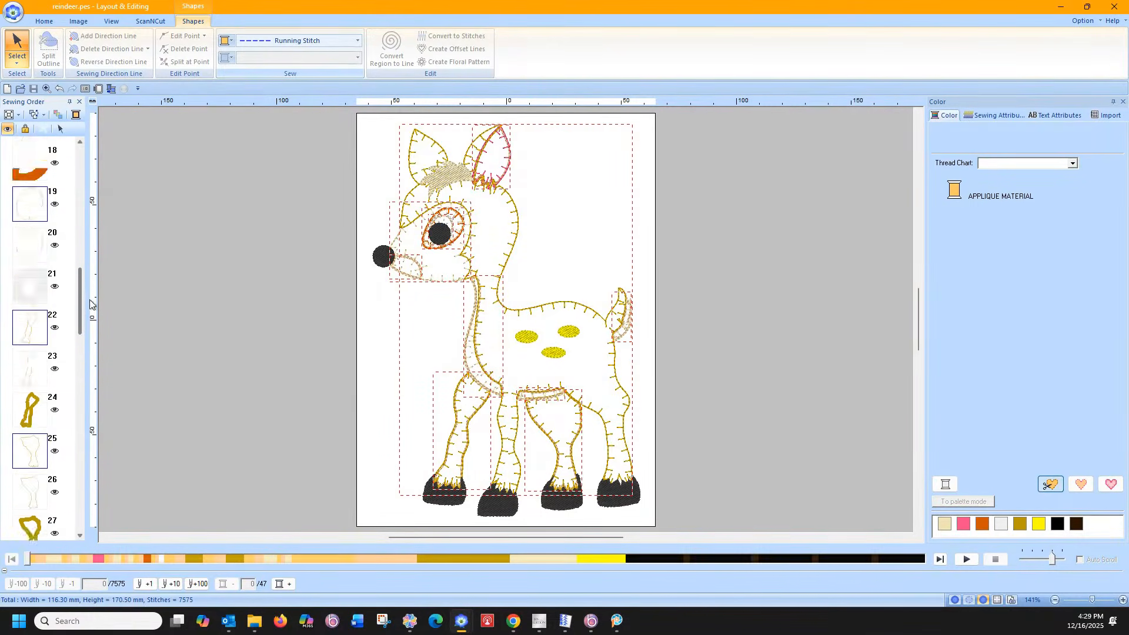
pyautogui.click(59, 132)
# - Start a ScanNCut FCM export of the selected material outlines with an offset spacing of 0.0 mm
pyautogui.click(145, 23)
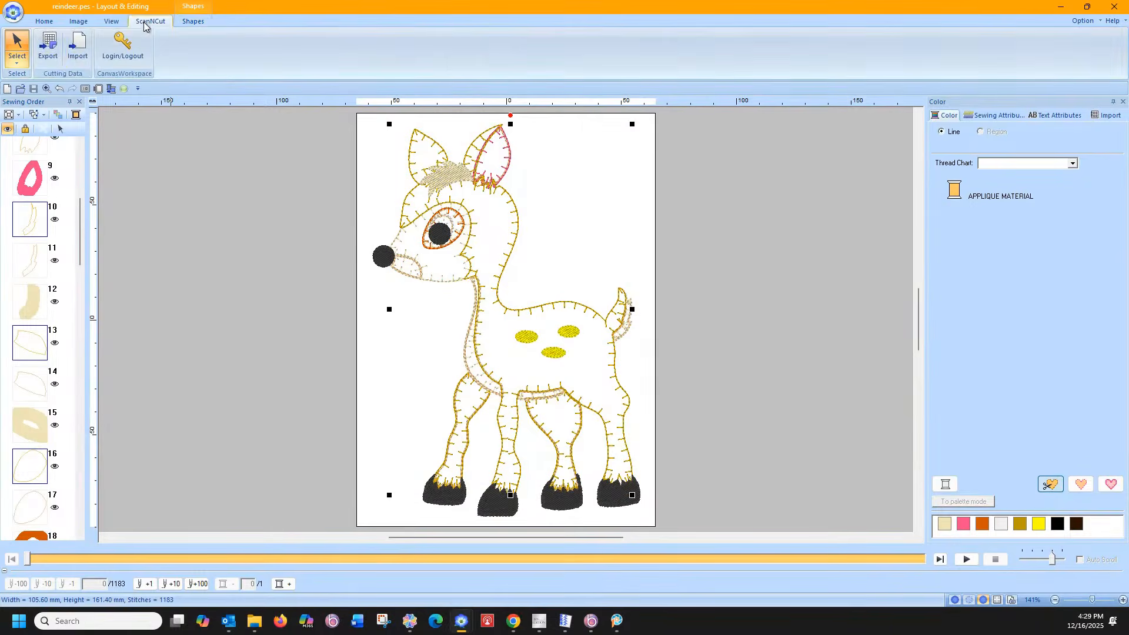
pyautogui.click(49, 48)
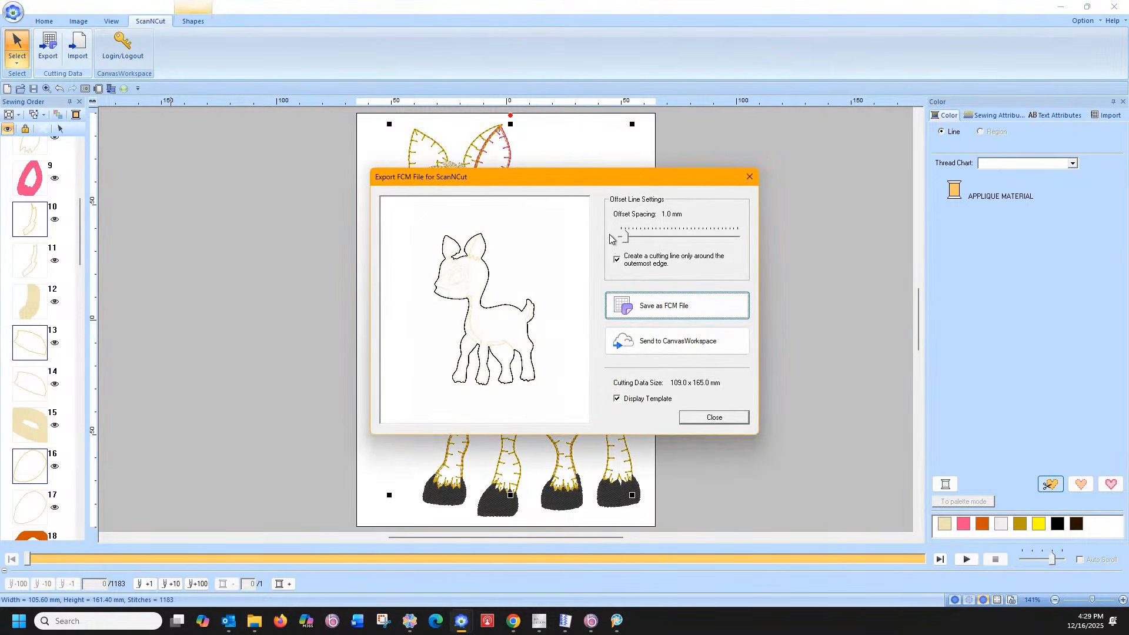
pyautogui.click(610, 238)
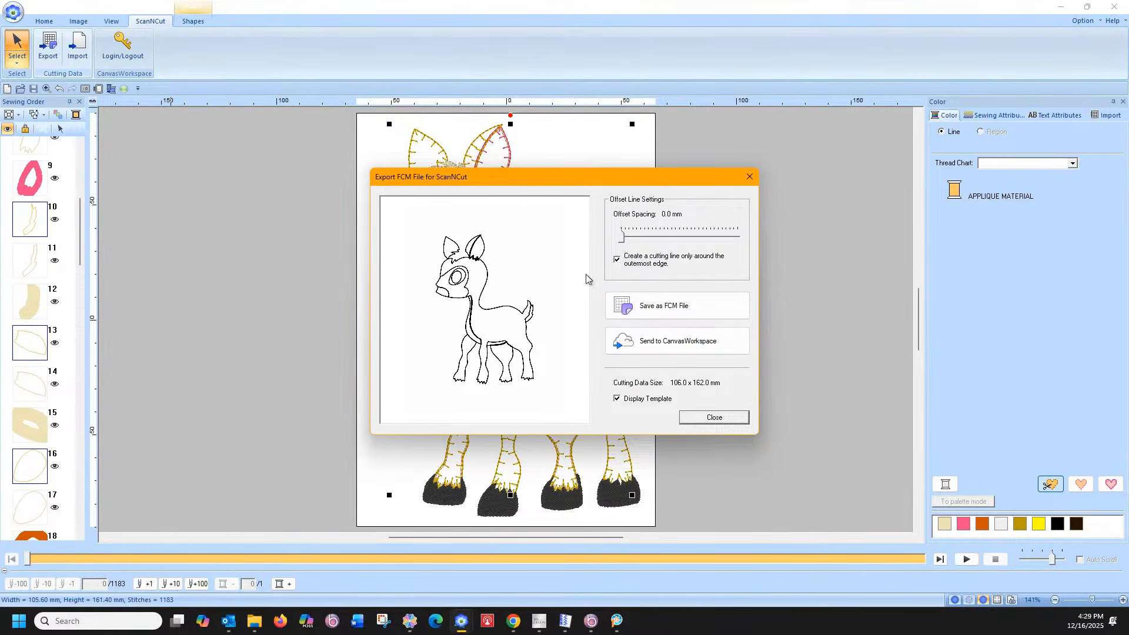
# - Send the cutting data to CanvasWorkspace, retrying the connection and logging in with the account's login ID and password
pyautogui.click(646, 348)
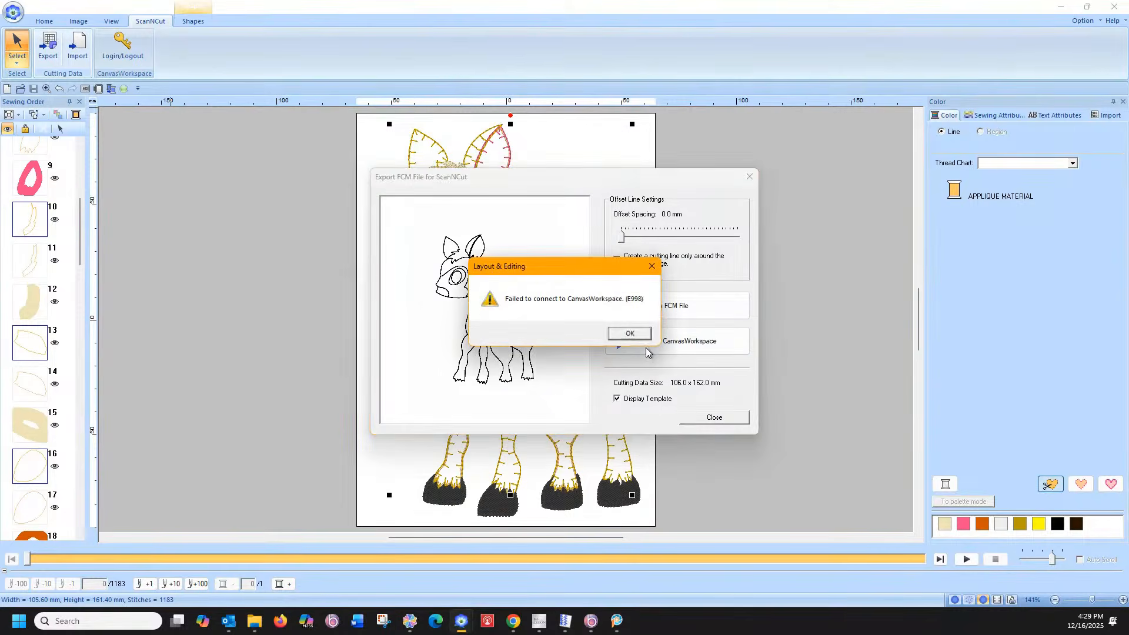
pyautogui.click(633, 332)
pyautogui.click(654, 348)
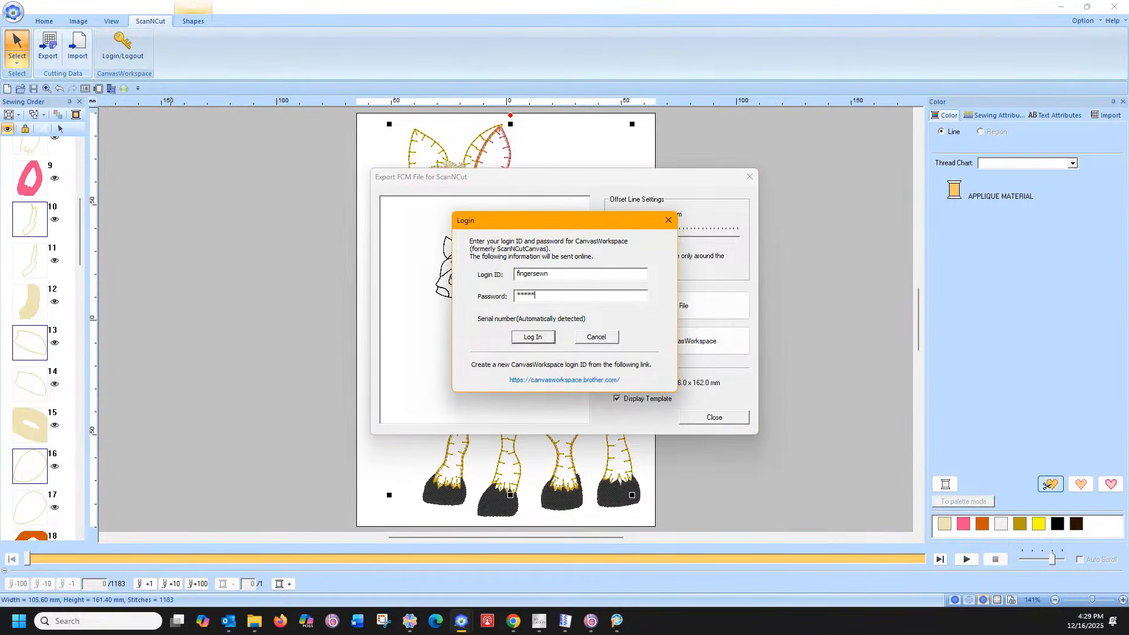
pyautogui.click(548, 336)
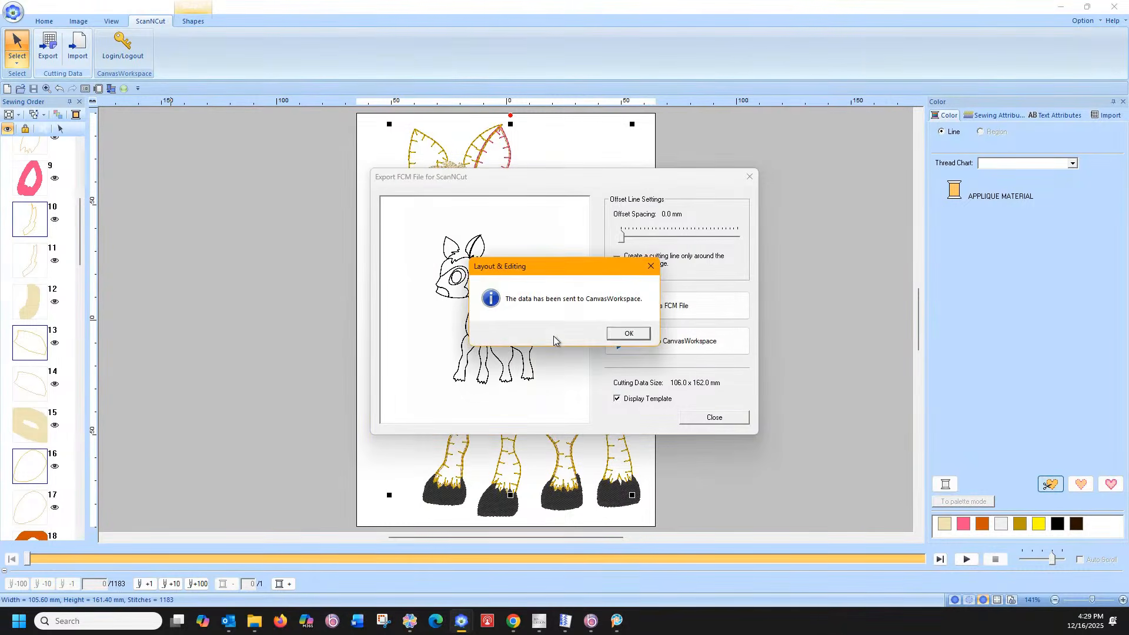
# - Also send the cutting data on to the ScanNCut machine and dismiss the transfer notice
pyautogui.click(624, 334)
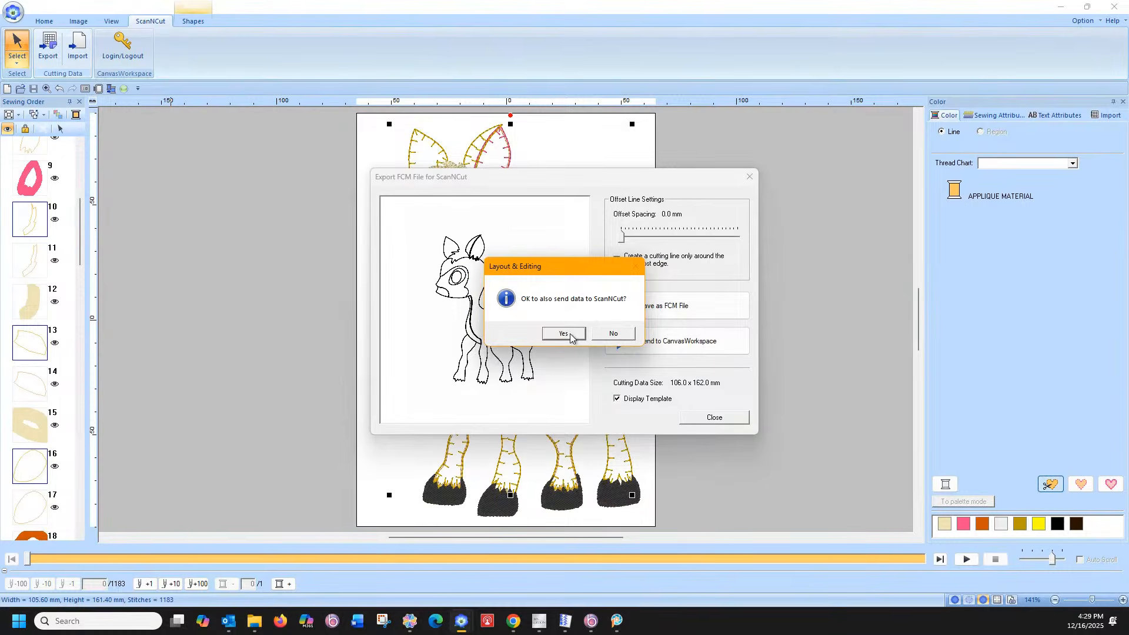
pyautogui.click(568, 335)
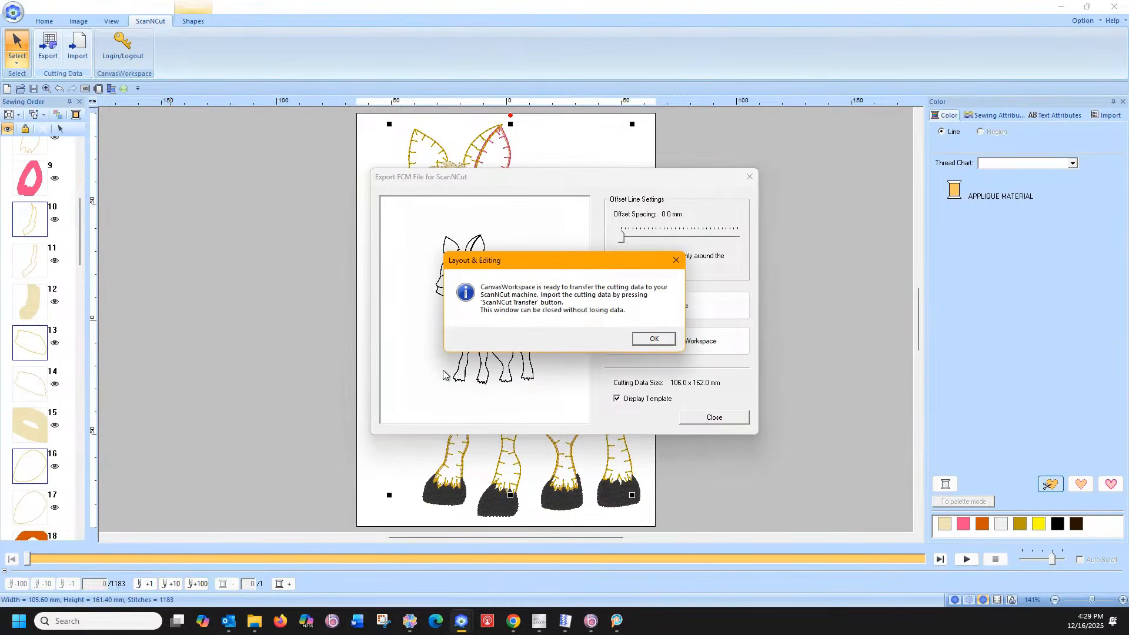
pyautogui.click(654, 338)
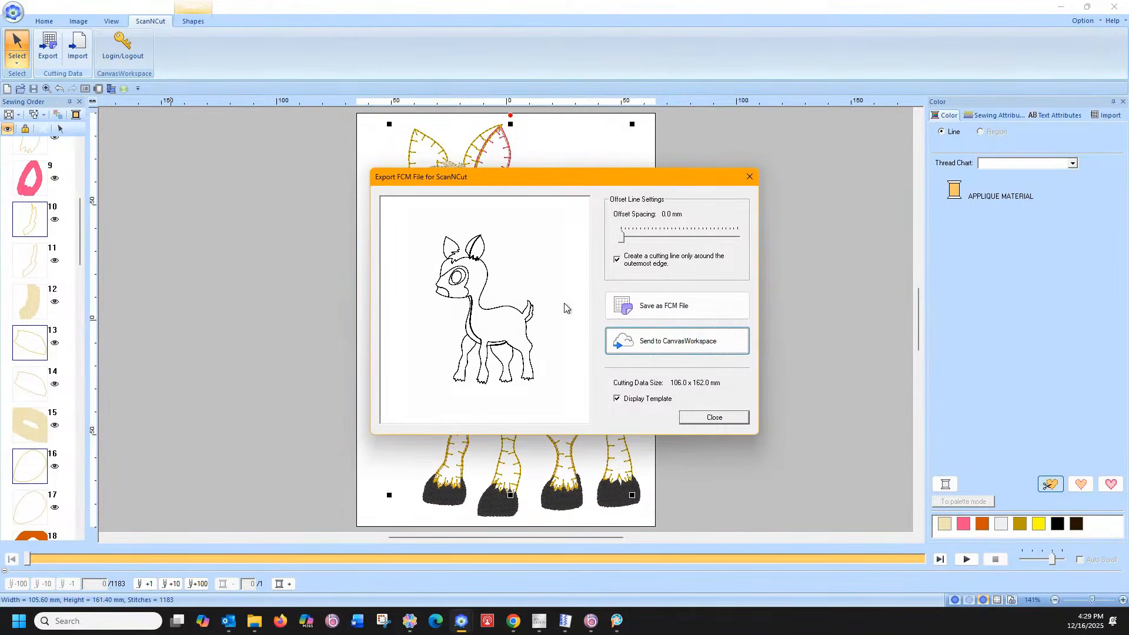
# - Close the FCM export dialog and clear the selection in the layout
pyautogui.click(705, 418)
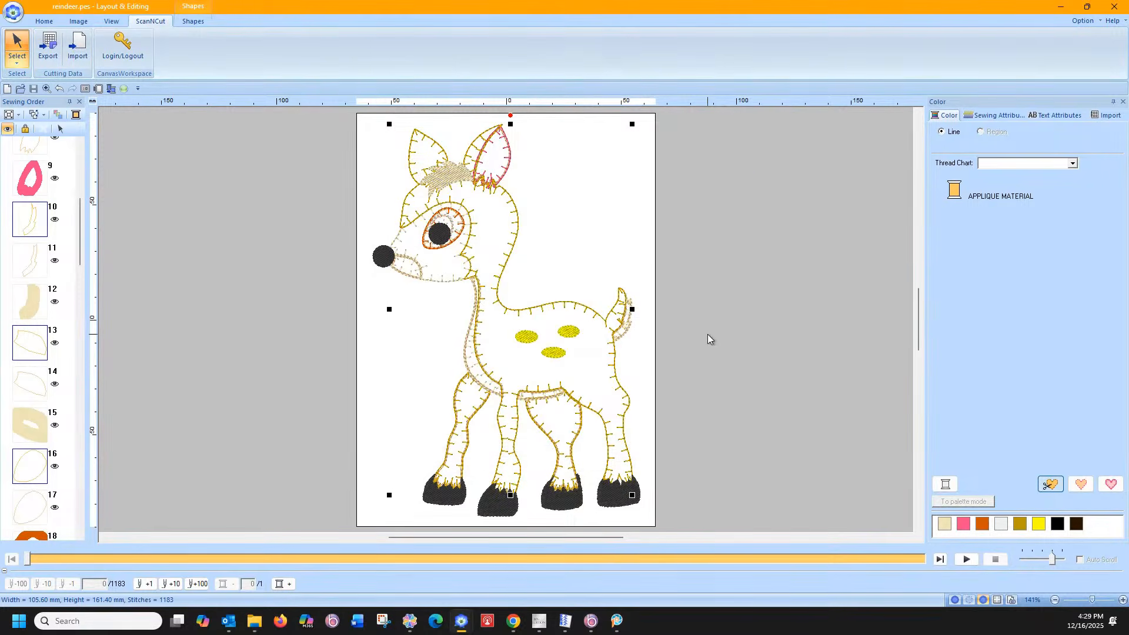
pyautogui.click(100, 216)
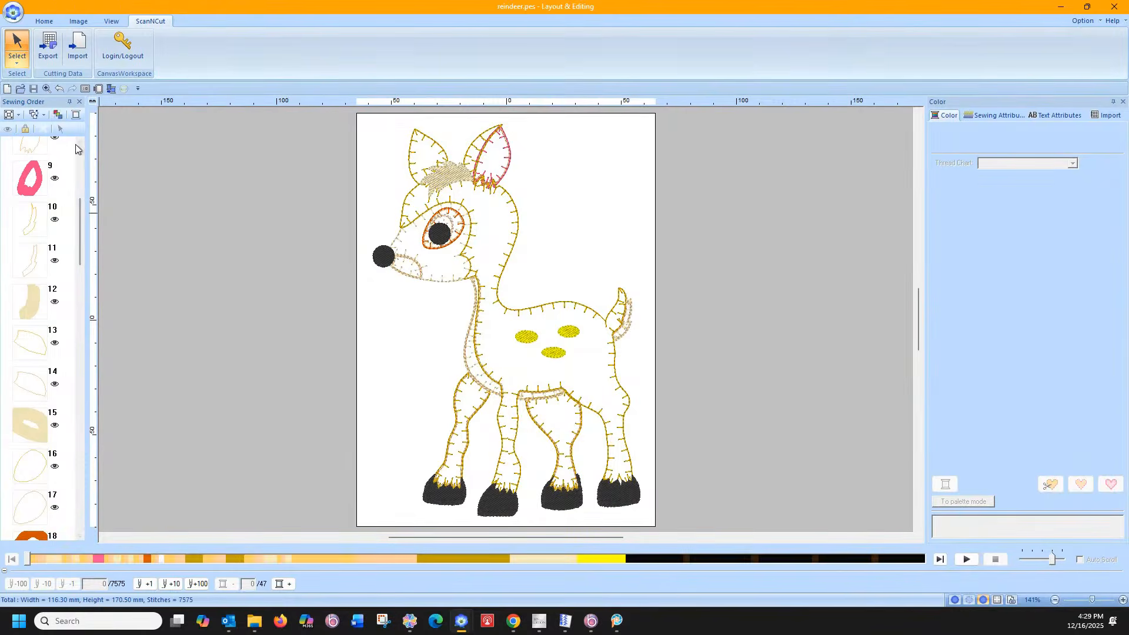
# - Try optimizing the sewing order and moving the ear and eye applique material outlines directly after the first outline
pyautogui.click(57, 116)
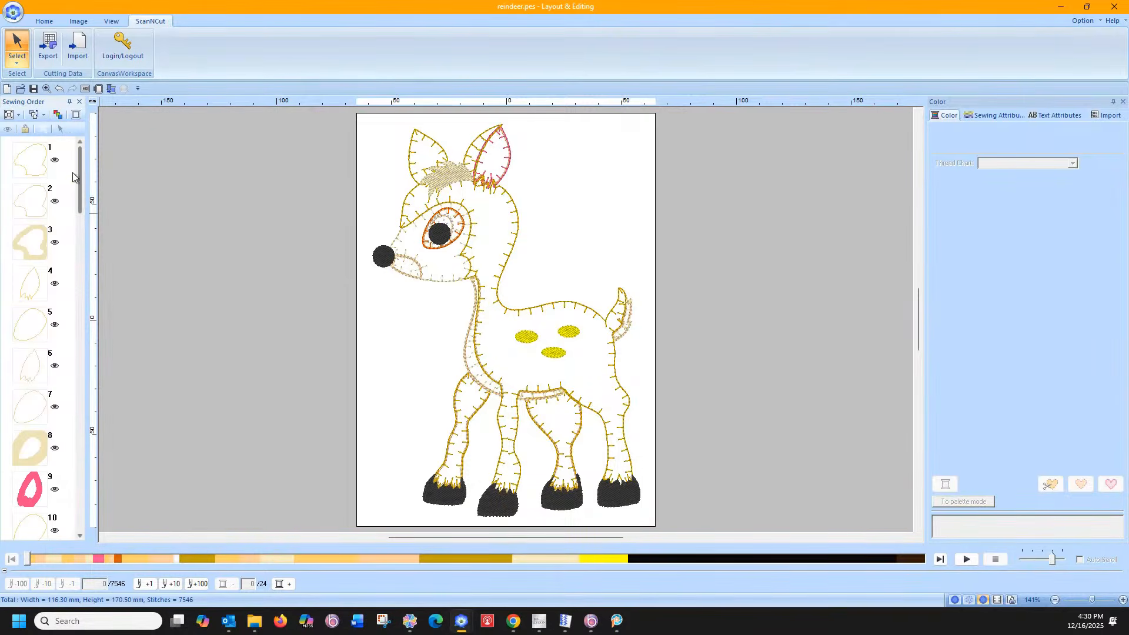
pyautogui.click(31, 161)
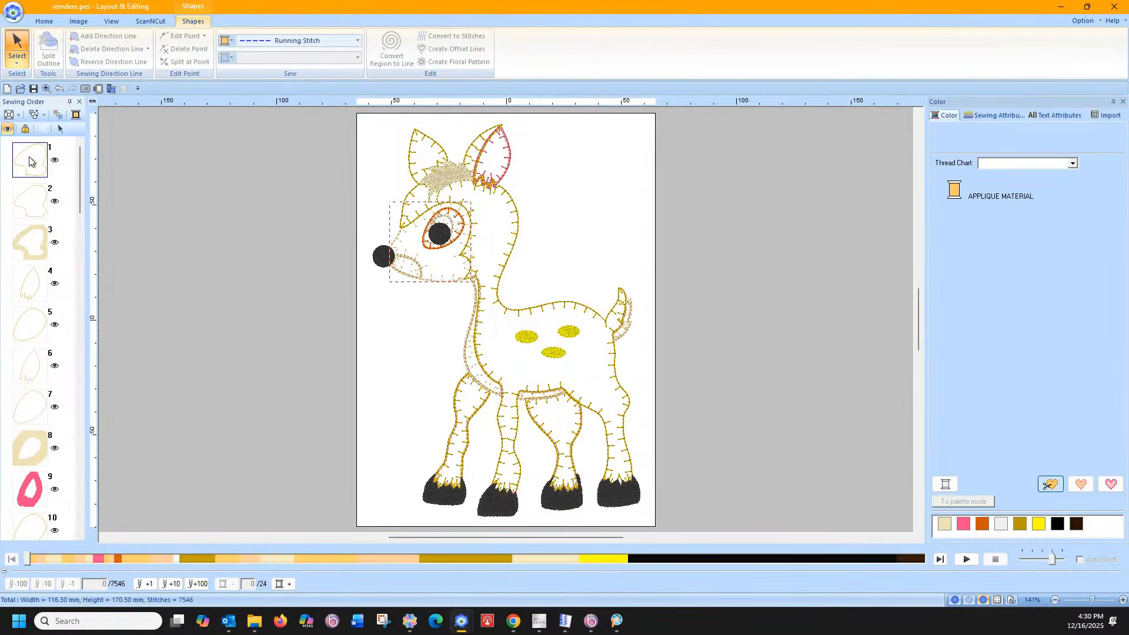
pyautogui.click(32, 287)
pyautogui.moveTo(32, 286); pyautogui.dragTo(29, 200)
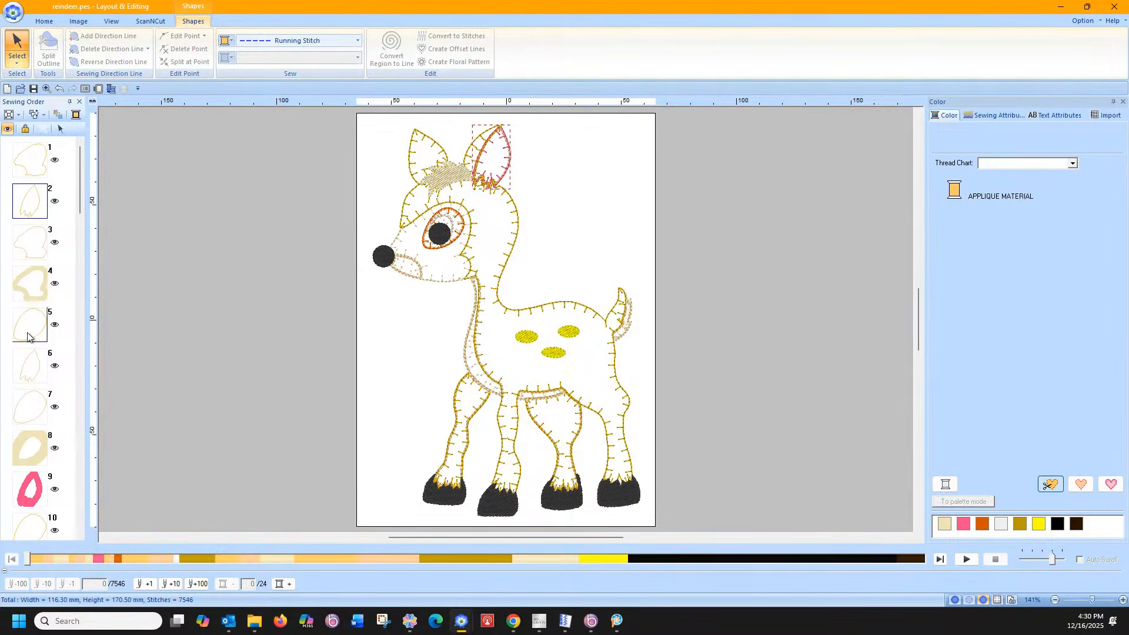
pyautogui.moveTo(27, 336); pyautogui.dragTo(37, 242)
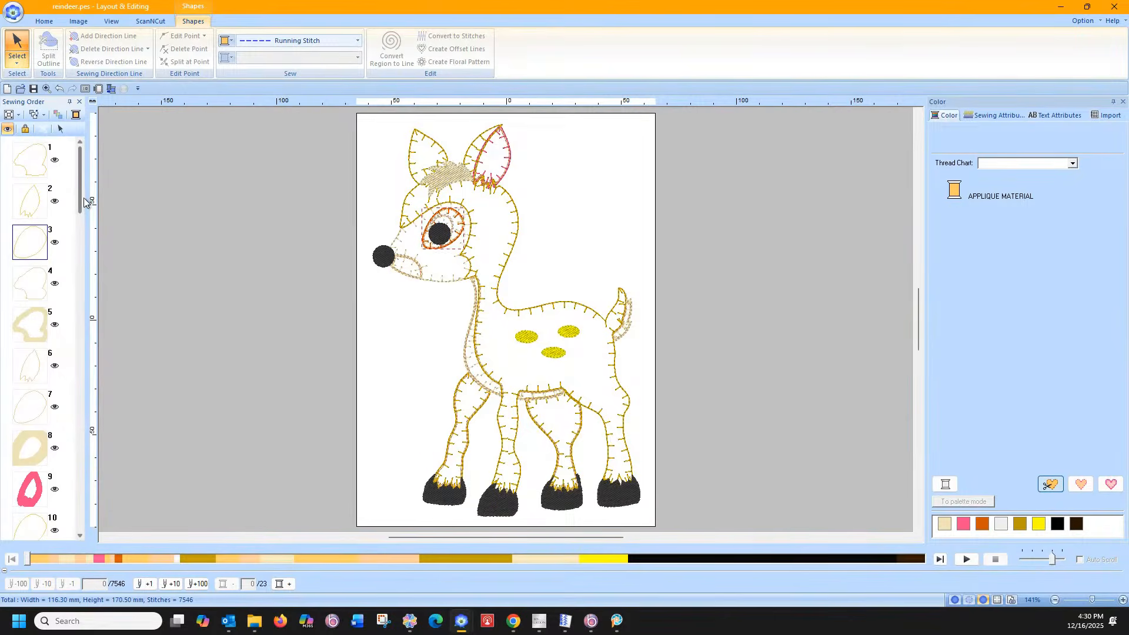
pyautogui.scroll(-2, 83, 198)
pyautogui.scroll(-2, 86, 219)
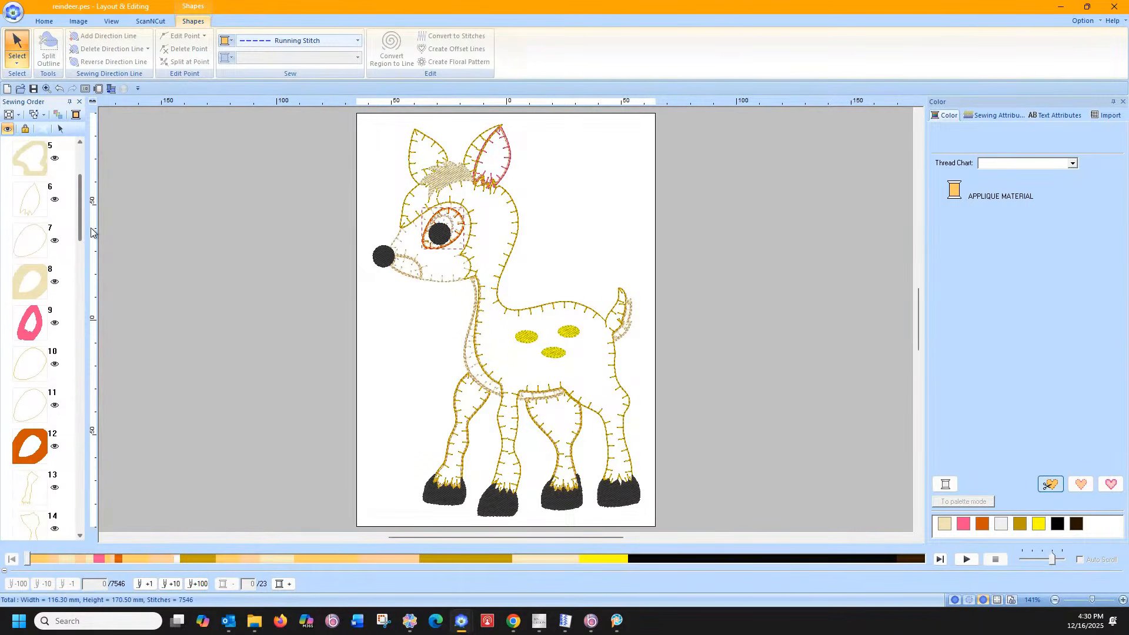
pyautogui.scroll(3, 89, 221)
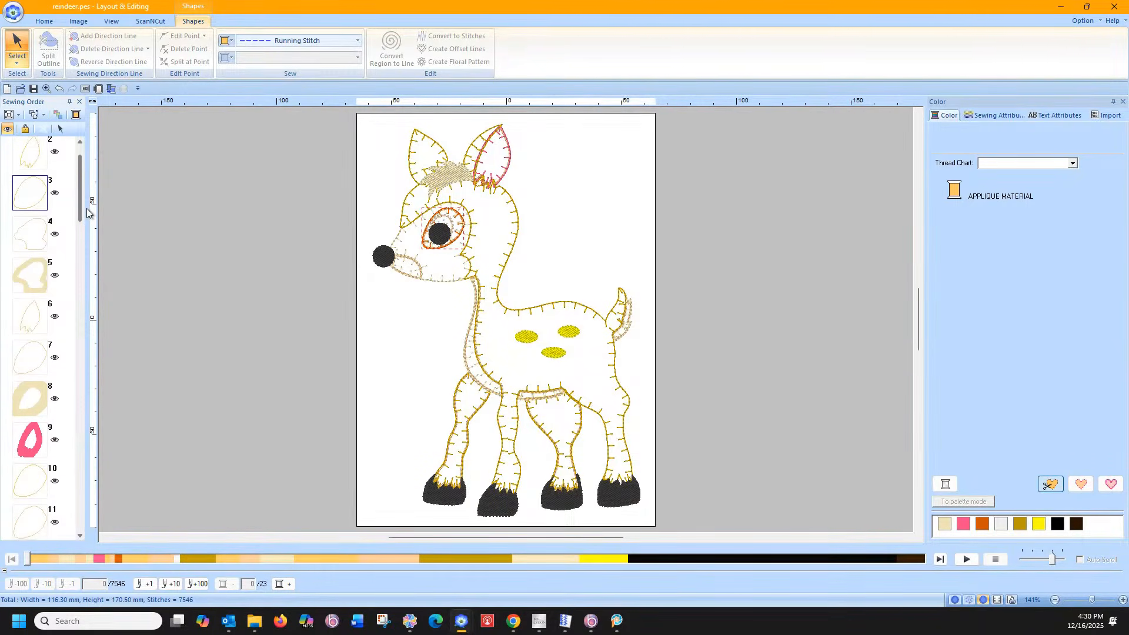
pyautogui.scroll(2, 87, 213)
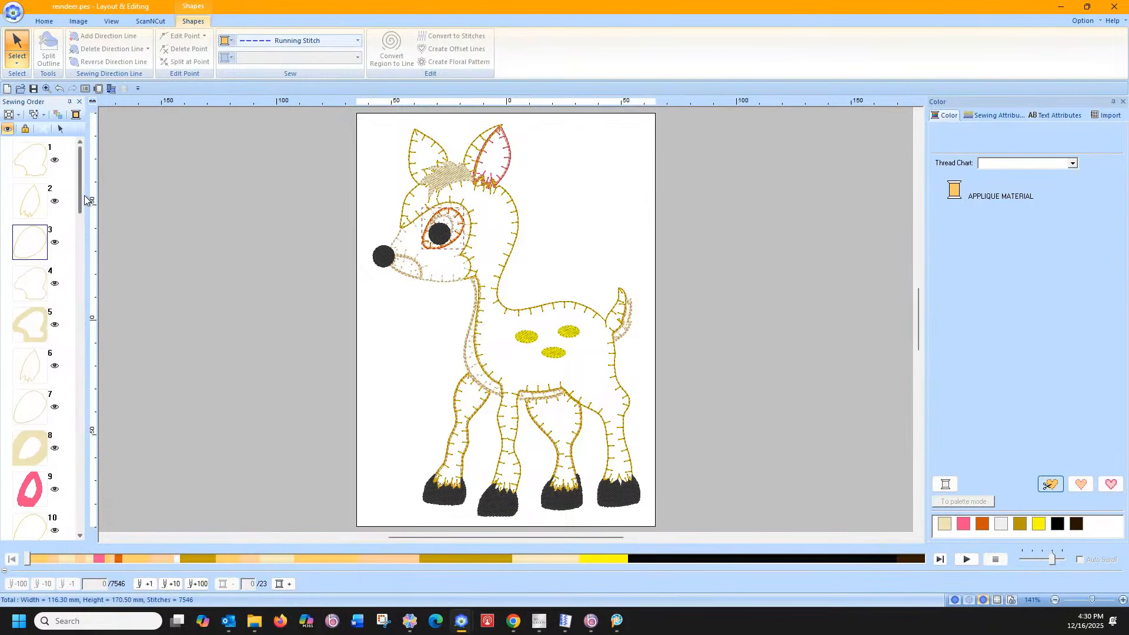
# - Undo the sewing order moves and the optimization, keeping the beige color change from before the cutting export
pyautogui.click(59, 89)
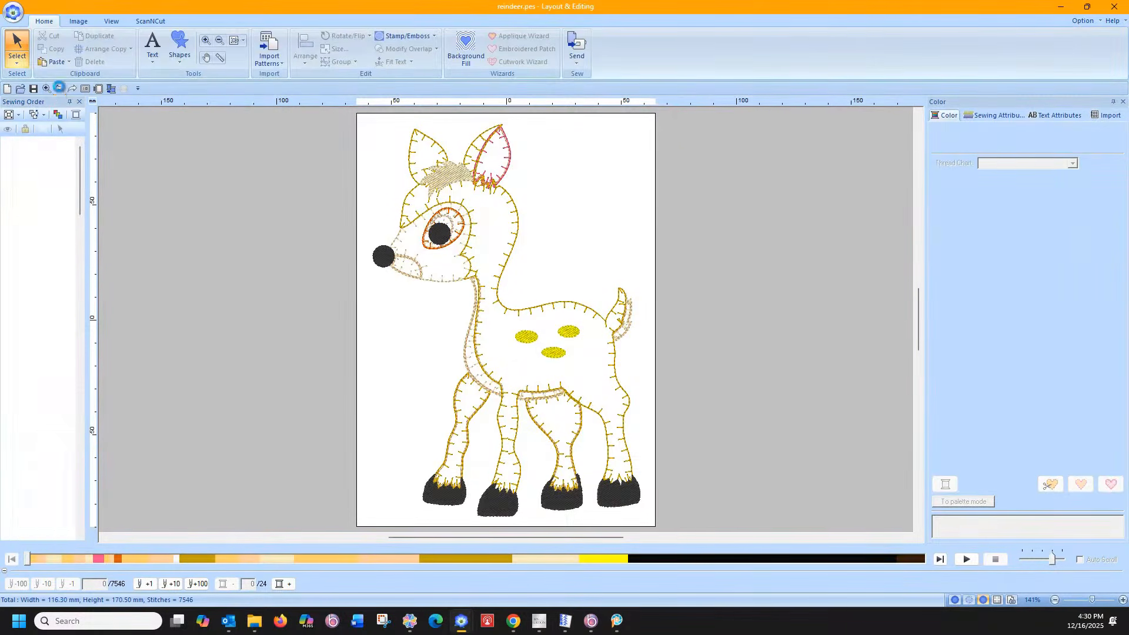
pyautogui.click(60, 89)
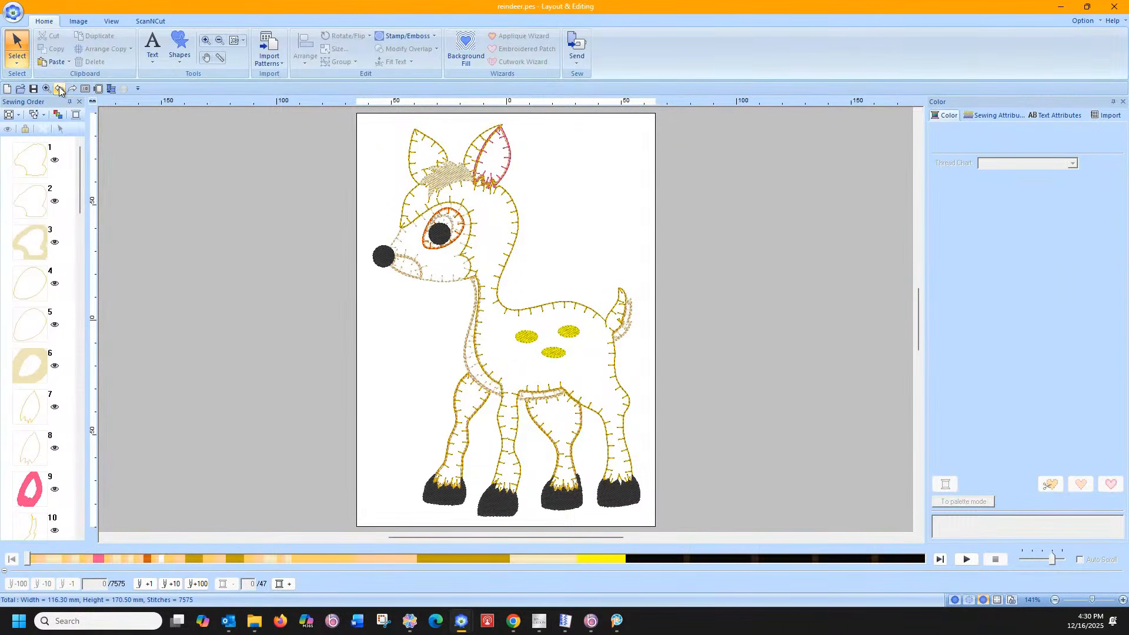
pyautogui.click(59, 89)
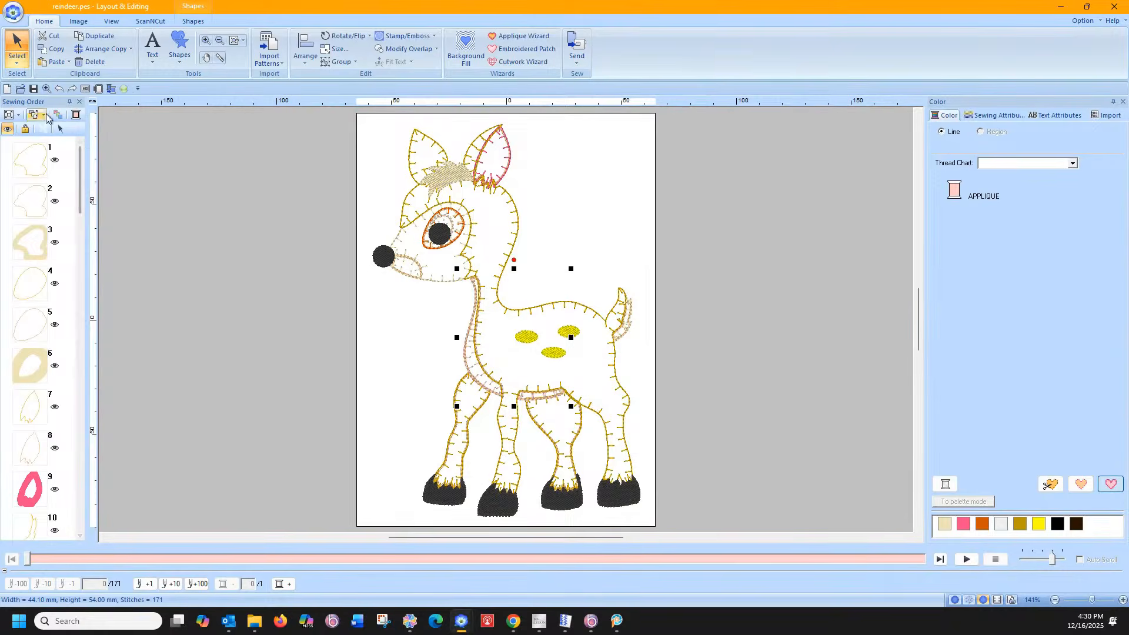
pyautogui.click(72, 89)
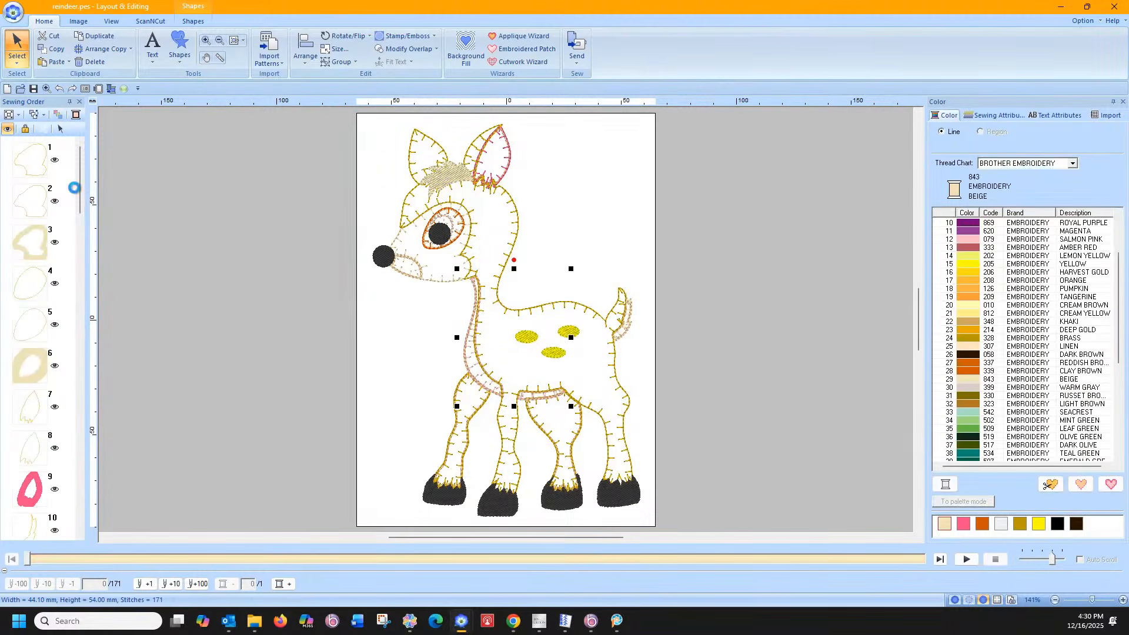
# - Select applique material outlines 4, 7, 10, 13, 16 and 19 in the sewing order
pyautogui.click(20, 292)
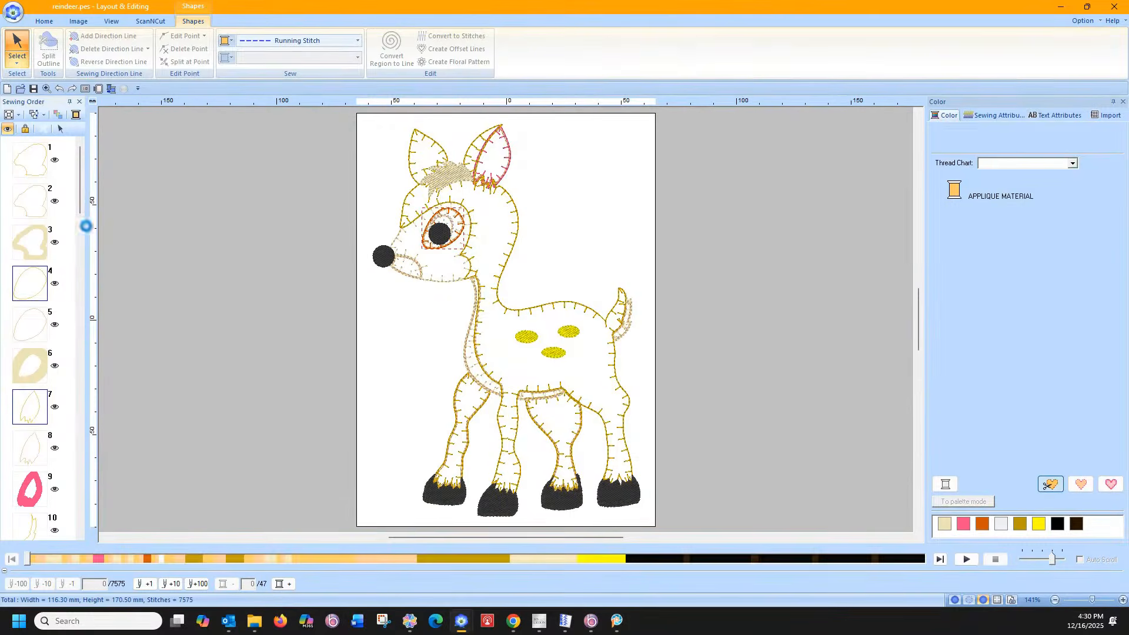
pyautogui.moveTo(83, 203); pyautogui.dragTo(83, 237)
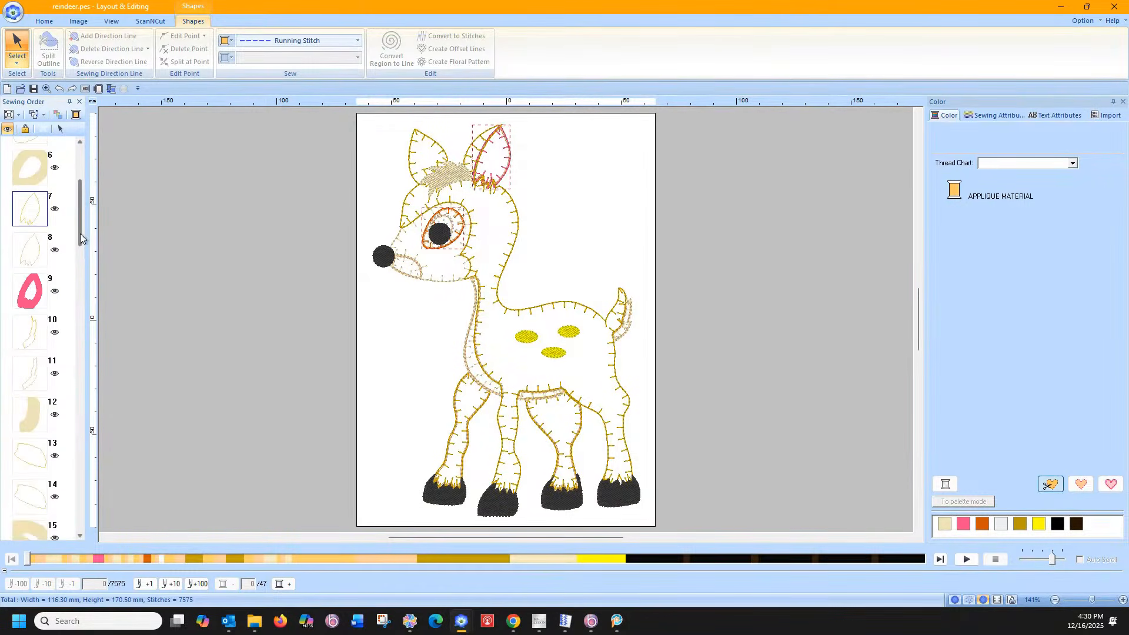
pyautogui.keyDown('ctrl'); pyautogui.click(30, 339); pyautogui.keyUp('ctrl')
pyautogui.keyDown('ctrl'); pyautogui.click(33, 463); pyautogui.keyUp('ctrl')
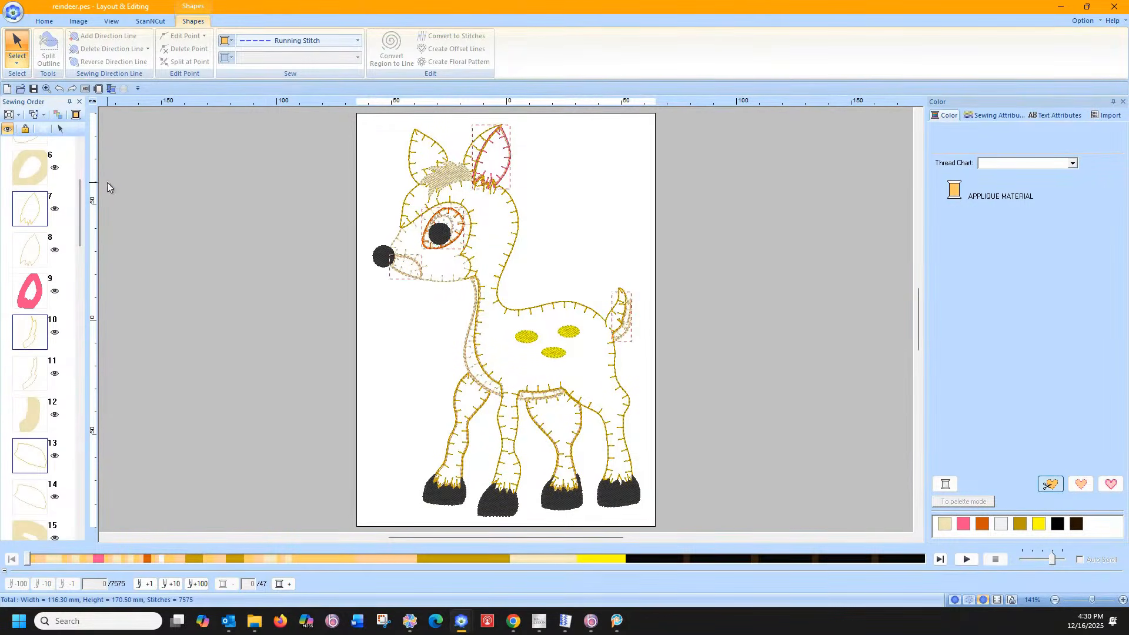
pyautogui.moveTo(80, 231); pyautogui.dragTo(81, 274)
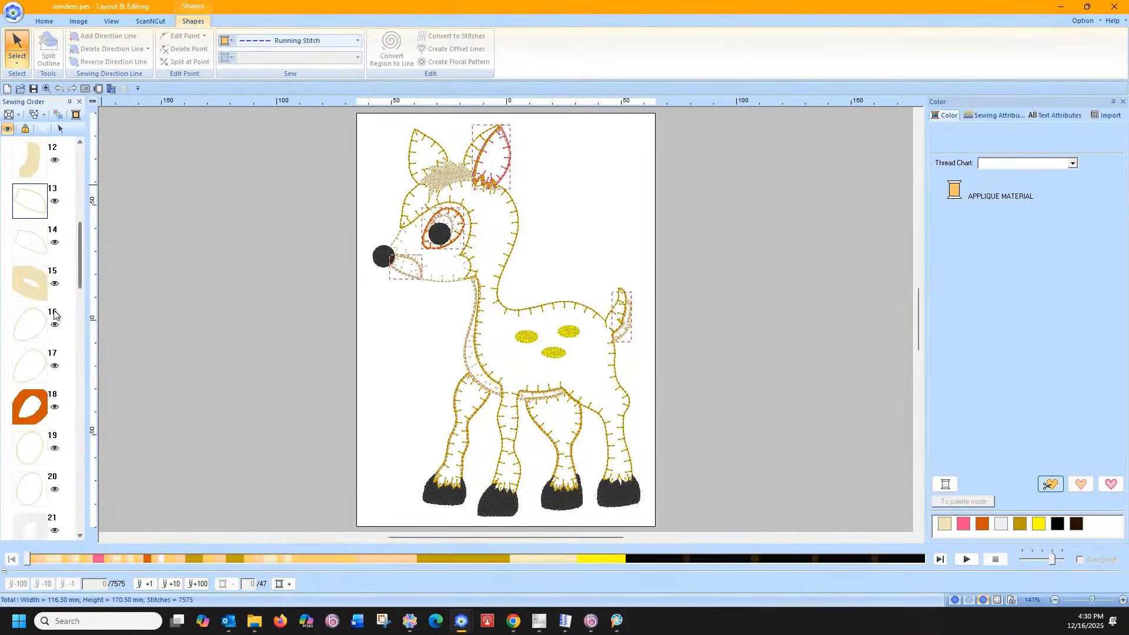
pyautogui.keyDown('ctrl'); pyautogui.click(40, 456); pyautogui.keyUp('ctrl')
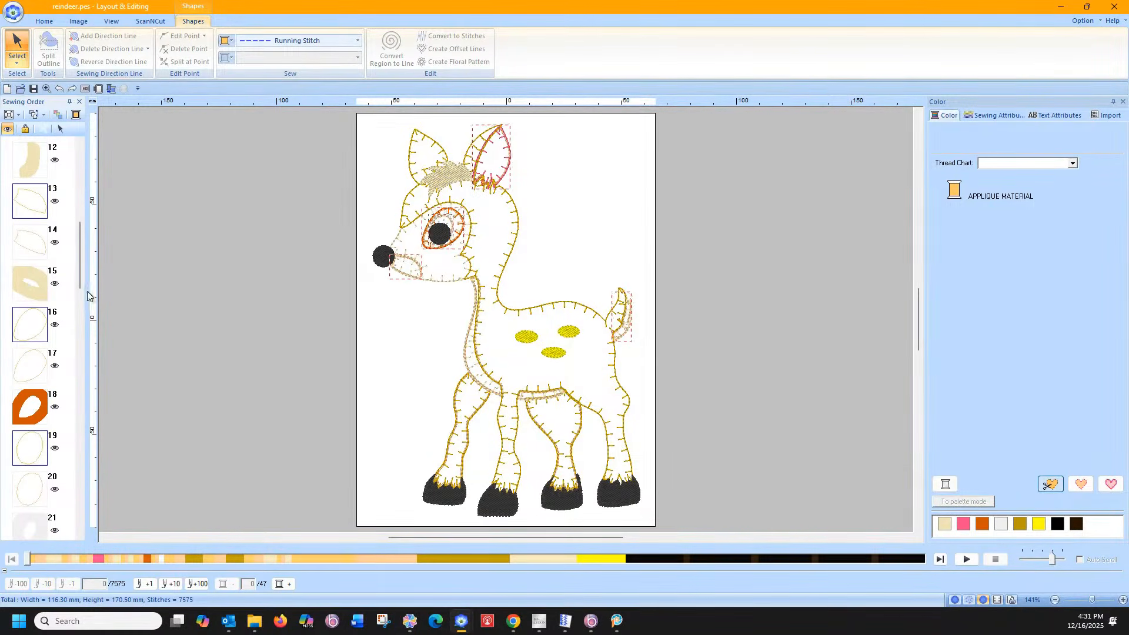
# - Add applique material outlines 22, 25, 28, 31 and 34 to the sewing order selection
pyautogui.moveTo(81, 288); pyautogui.dragTo(83, 323)
pyautogui.keyDown('ctrl'); pyautogui.click(26, 327); pyautogui.keyUp('ctrl')
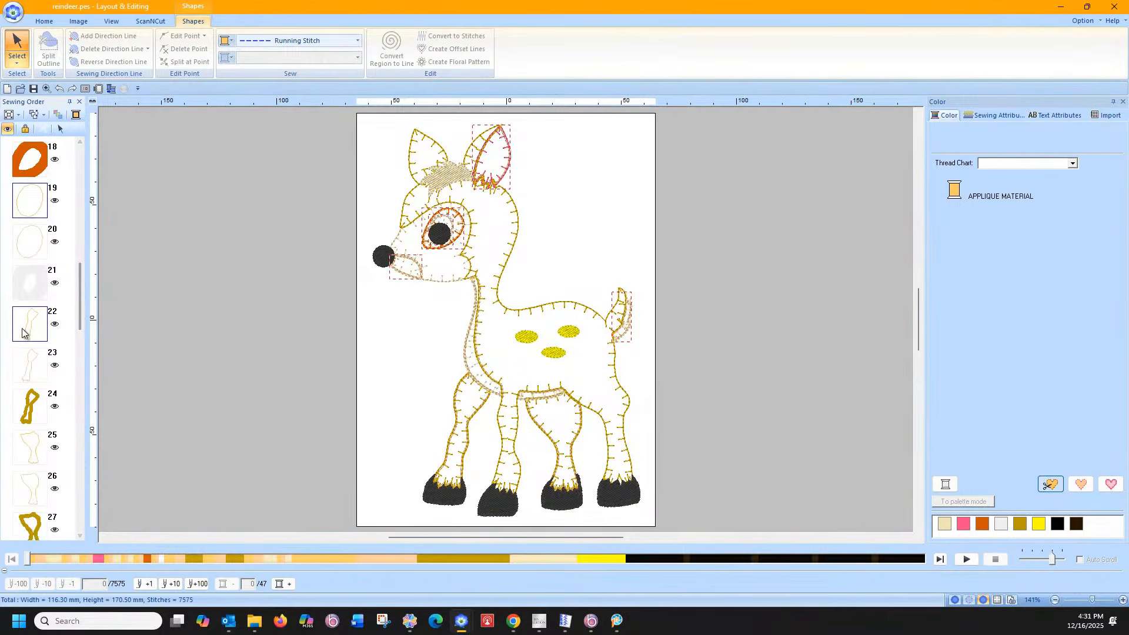
pyautogui.keyDown('ctrl'); pyautogui.click(29, 442); pyautogui.keyUp('ctrl')
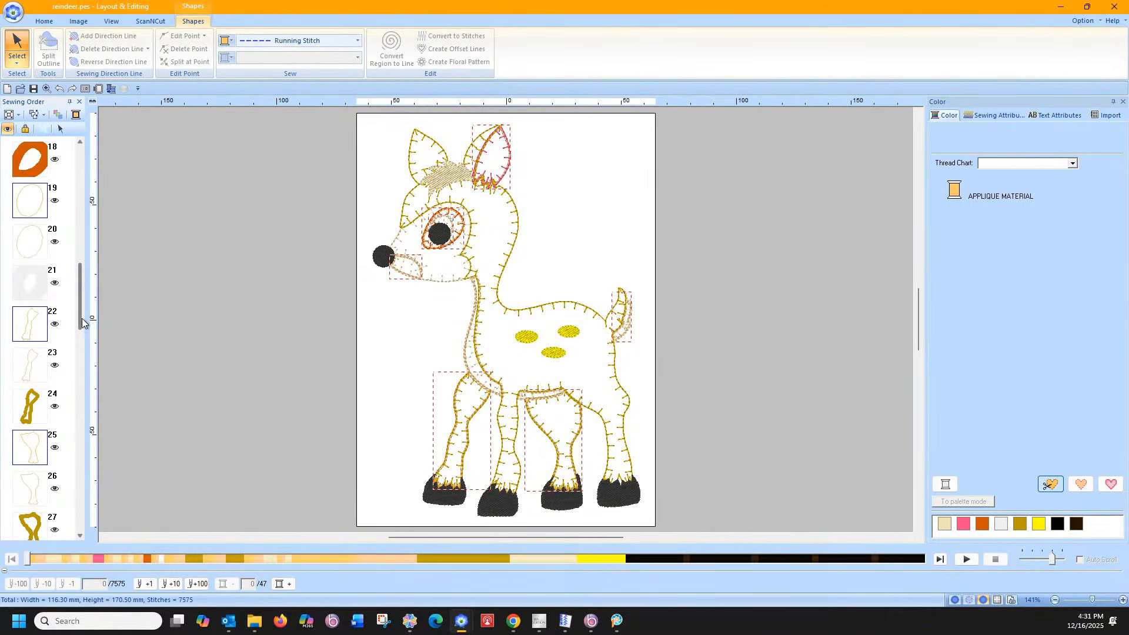
pyautogui.moveTo(81, 320); pyautogui.dragTo(80, 359)
pyautogui.keyDown('ctrl'); pyautogui.click(29, 360); pyautogui.keyUp('ctrl')
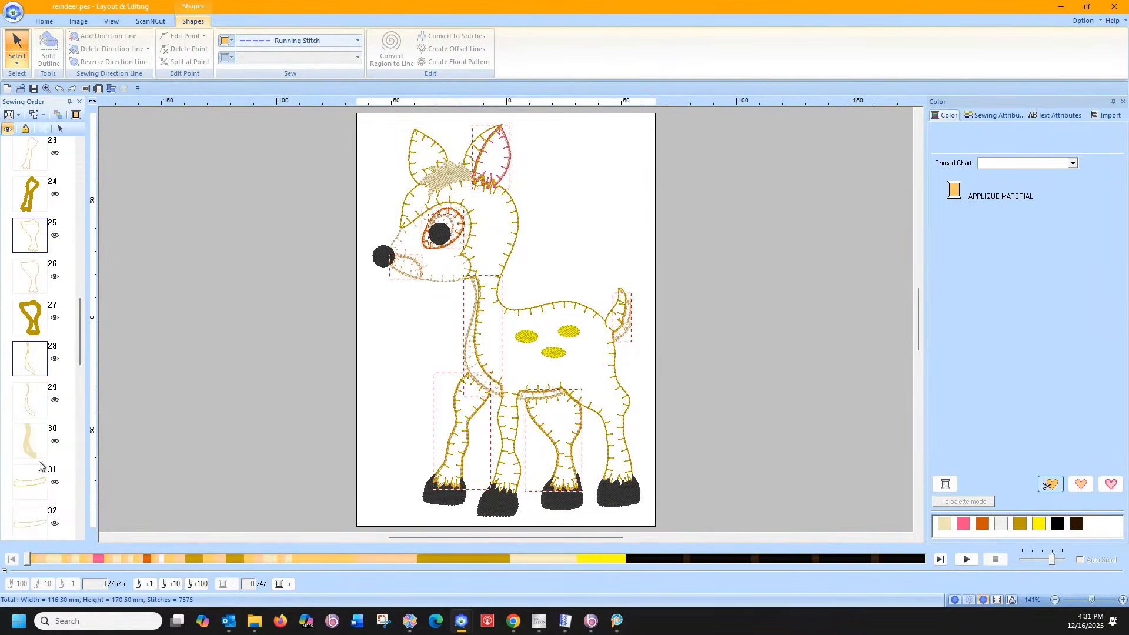
pyautogui.keyDown('ctrl'); pyautogui.click(33, 489); pyautogui.keyUp('ctrl')
pyautogui.moveTo(81, 356); pyautogui.dragTo(80, 398)
pyautogui.keyDown('ctrl'); pyautogui.click(29, 351); pyautogui.keyUp('ctrl')
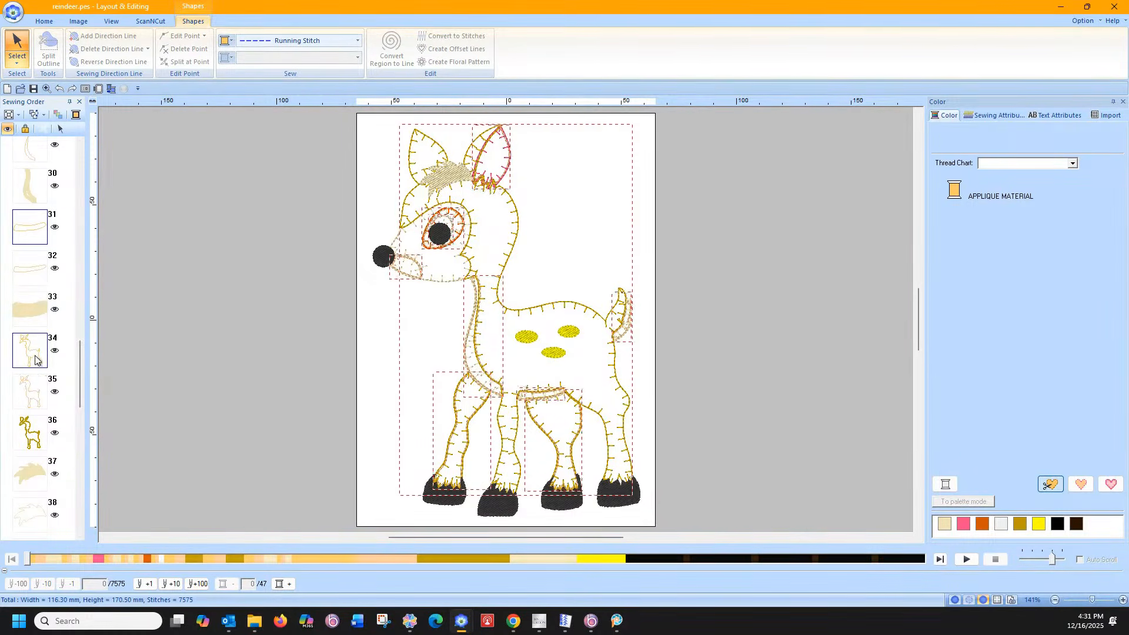
# - Move the selected material outlines directly after outline 1 and combine consecutive same-color frames in the sewing order
pyautogui.scroll(5, 35, 359)
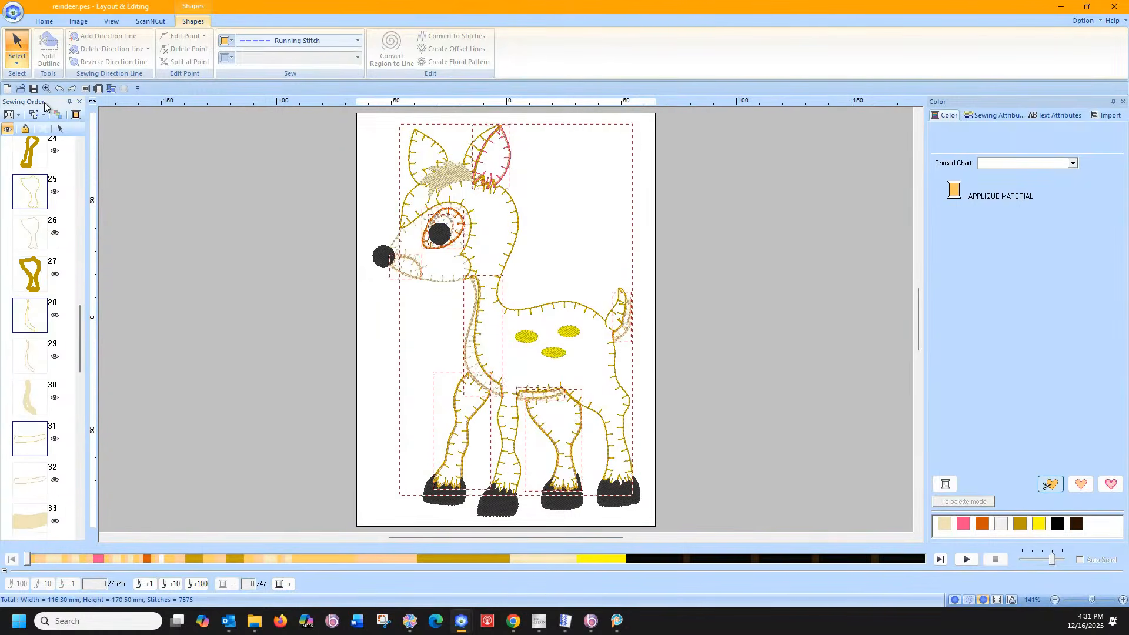
pyautogui.moveTo(44, 103); pyautogui.dragTo(19, 195)
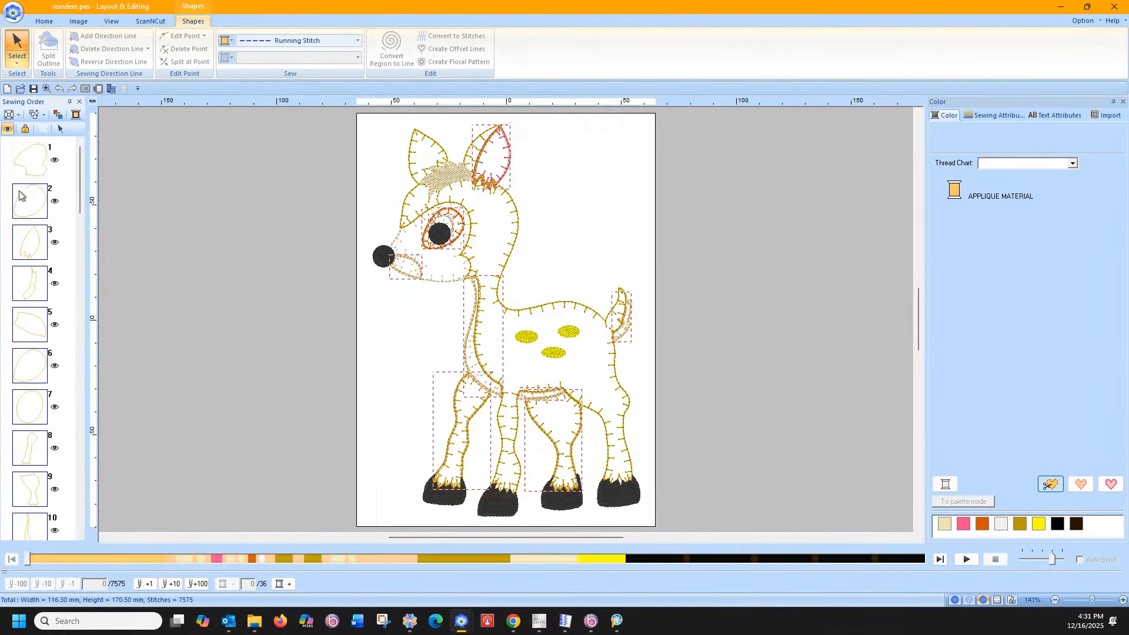
pyautogui.click(18, 117)
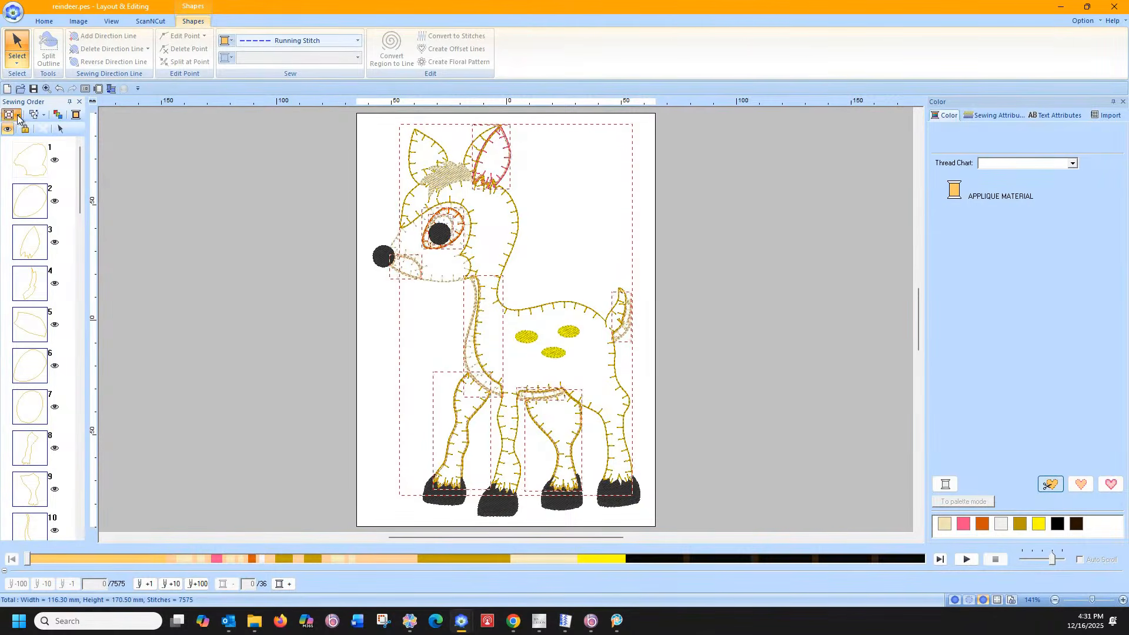
pyautogui.click(18, 118)
pyautogui.click(27, 142)
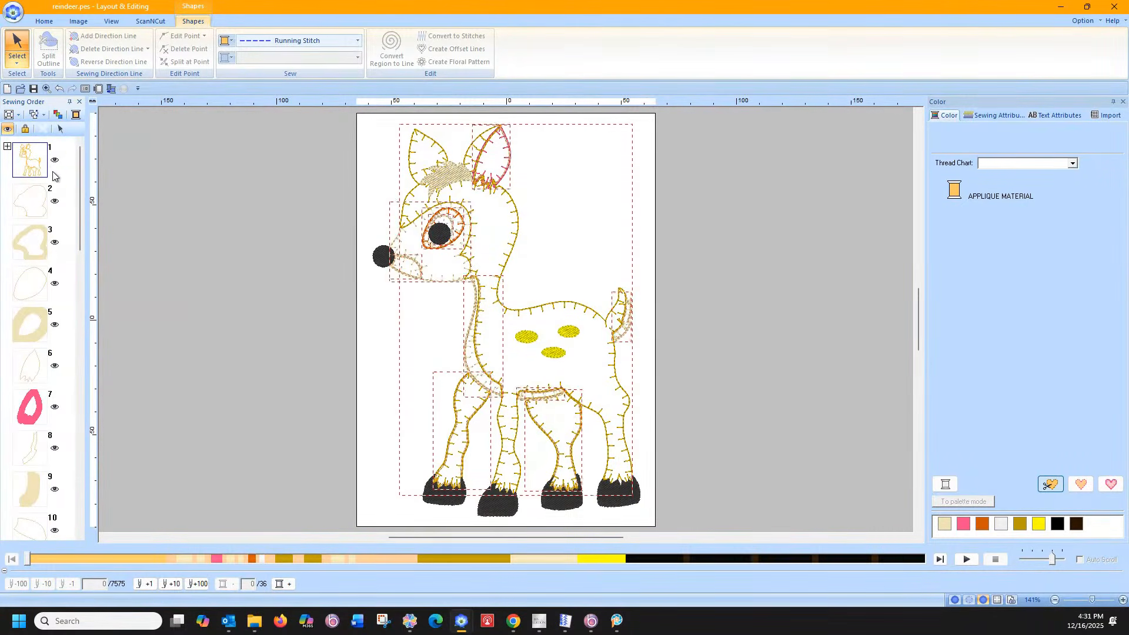
# - Select applique position outlines 4, 6, 8, 10, 12 and 14 in the sewing order
pyautogui.click(30, 284)
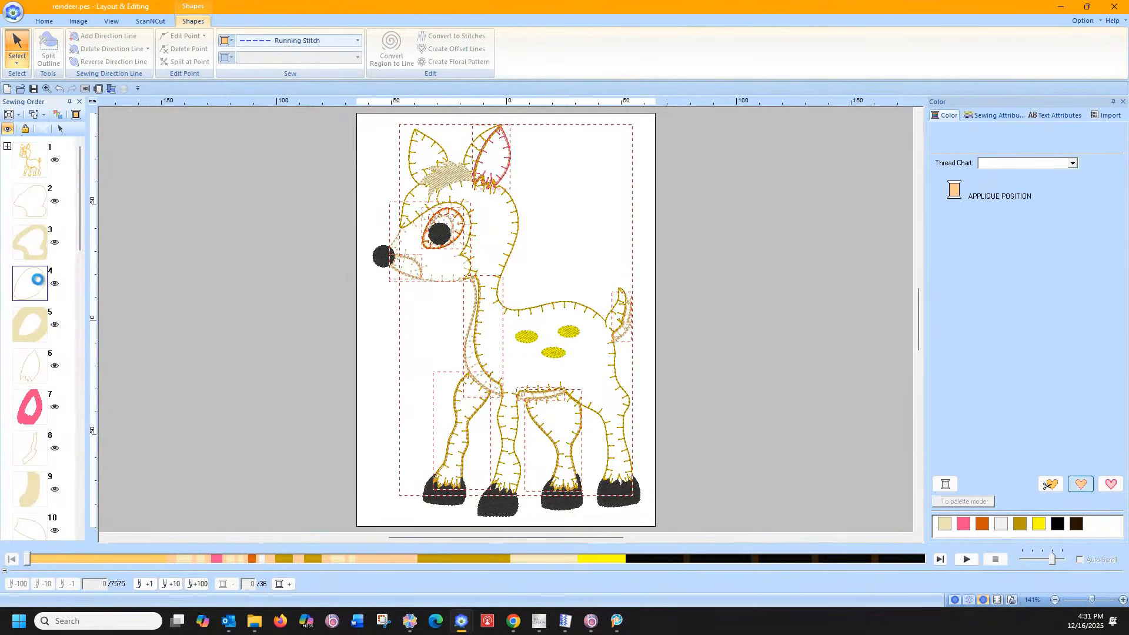
pyautogui.moveTo(79, 217); pyautogui.dragTo(81, 284)
pyautogui.keyDown('ctrl'); pyautogui.click(29, 327); pyautogui.keyUp('ctrl')
pyautogui.keyDown('ctrl'); pyautogui.click(33, 318); pyautogui.keyUp('ctrl')
pyautogui.keyDown('ctrl'); pyautogui.click(41, 405); pyautogui.keyUp('ctrl')
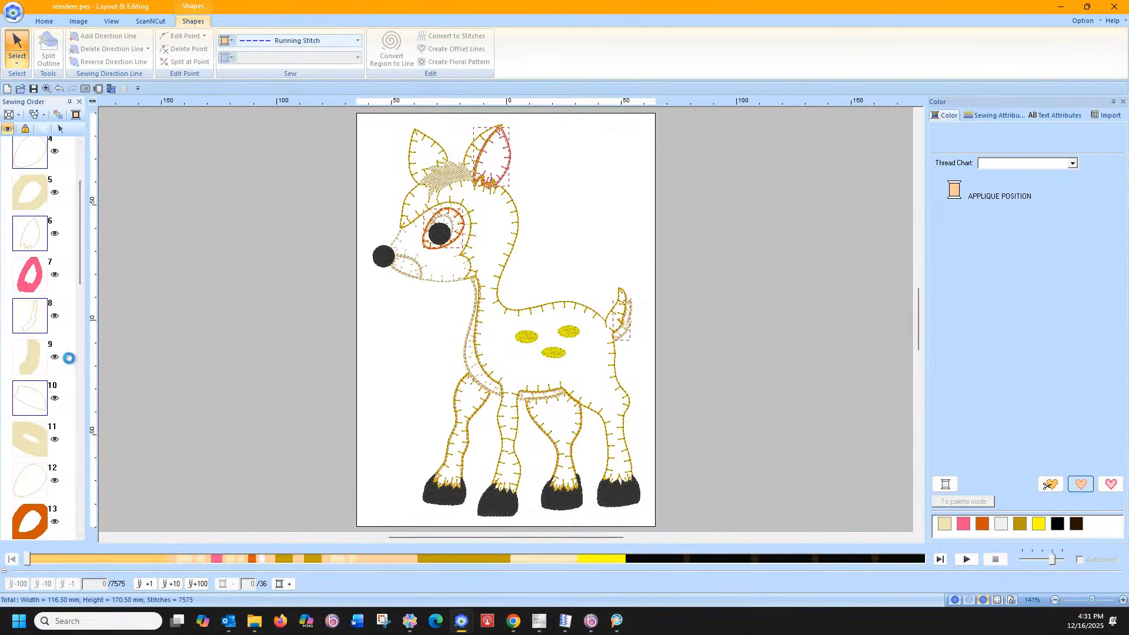
pyautogui.keyDown('ctrl'); pyautogui.click(32, 481); pyautogui.keyUp('ctrl')
pyautogui.moveTo(81, 270); pyautogui.dragTo(81, 320)
pyautogui.keyDown('ctrl'); pyautogui.click(35, 374); pyautogui.keyUp('ctrl')
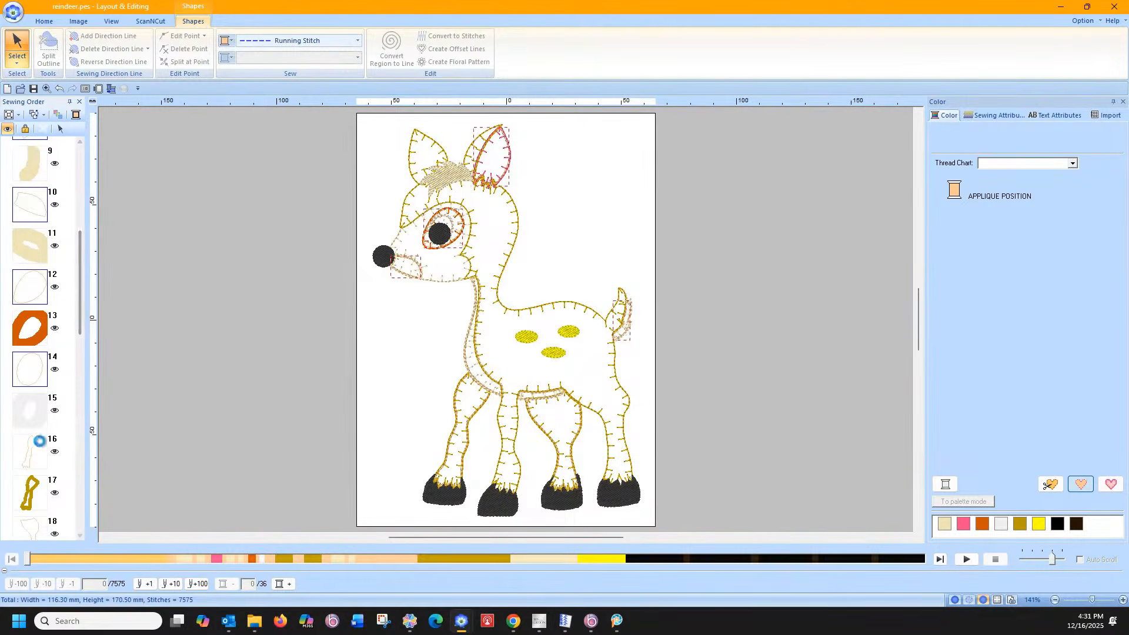
# - Add applique position outlines 16, 18, 20, 22 and 24 to the sewing order selection
pyautogui.keyDown('ctrl'); pyautogui.click(32, 453); pyautogui.keyUp('ctrl')
pyautogui.keyDown('ctrl'); pyautogui.click(28, 532); pyautogui.keyUp('ctrl')
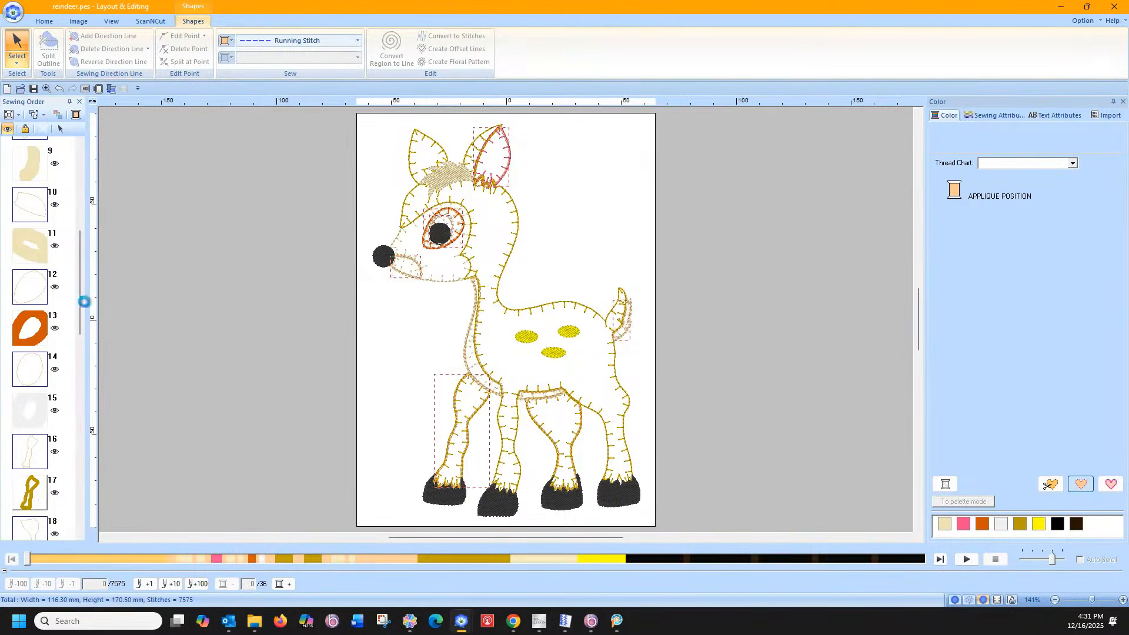
pyautogui.moveTo(79, 304); pyautogui.dragTo(80, 373)
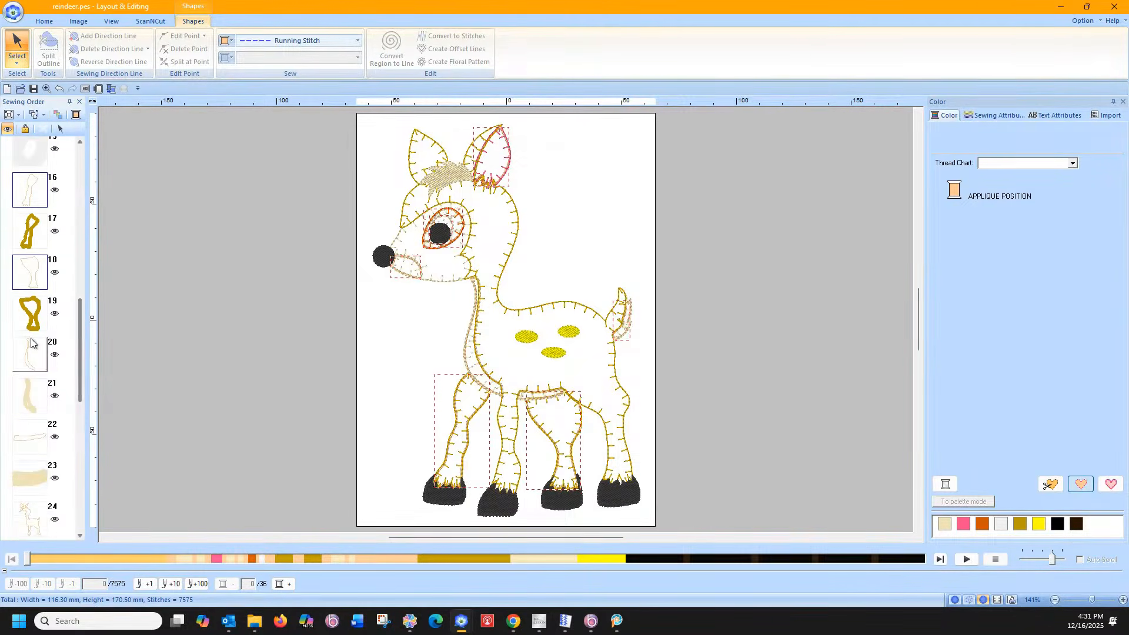
pyautogui.keyDown('ctrl'); pyautogui.click(30, 360); pyautogui.keyUp('ctrl')
pyautogui.keyDown('ctrl'); pyautogui.click(34, 446); pyautogui.keyUp('ctrl')
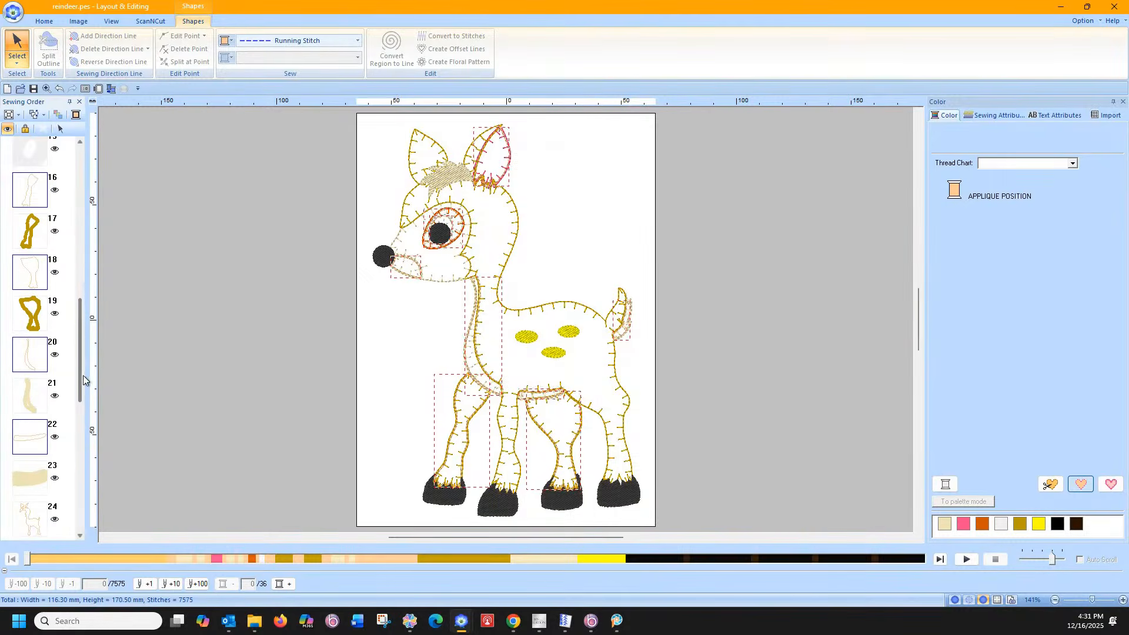
pyautogui.scroll(-4, 36, 384)
pyautogui.keyDown('ctrl'); pyautogui.click(36, 385); pyautogui.keyUp('ctrl')
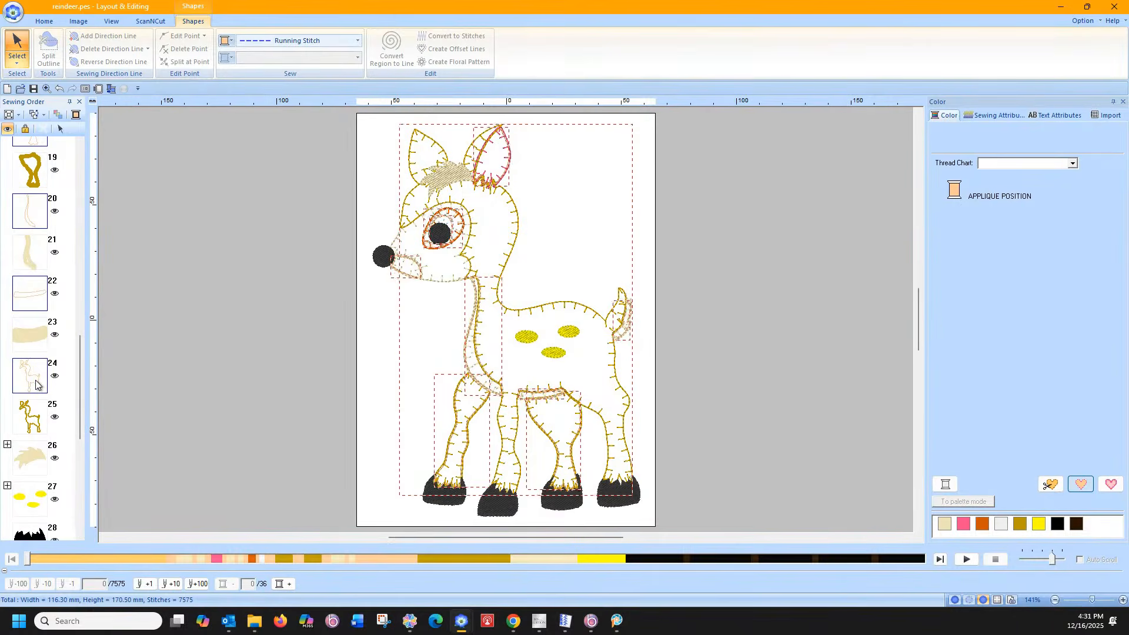
pyautogui.scroll(4, 32, 166)
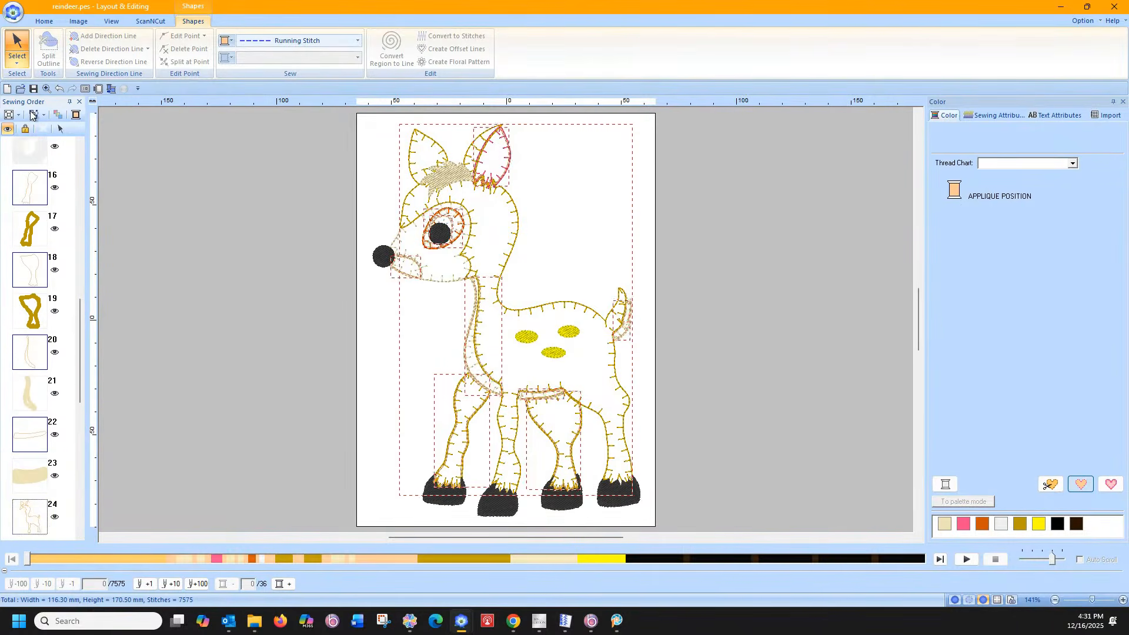
pyautogui.scroll(9, 33, 115)
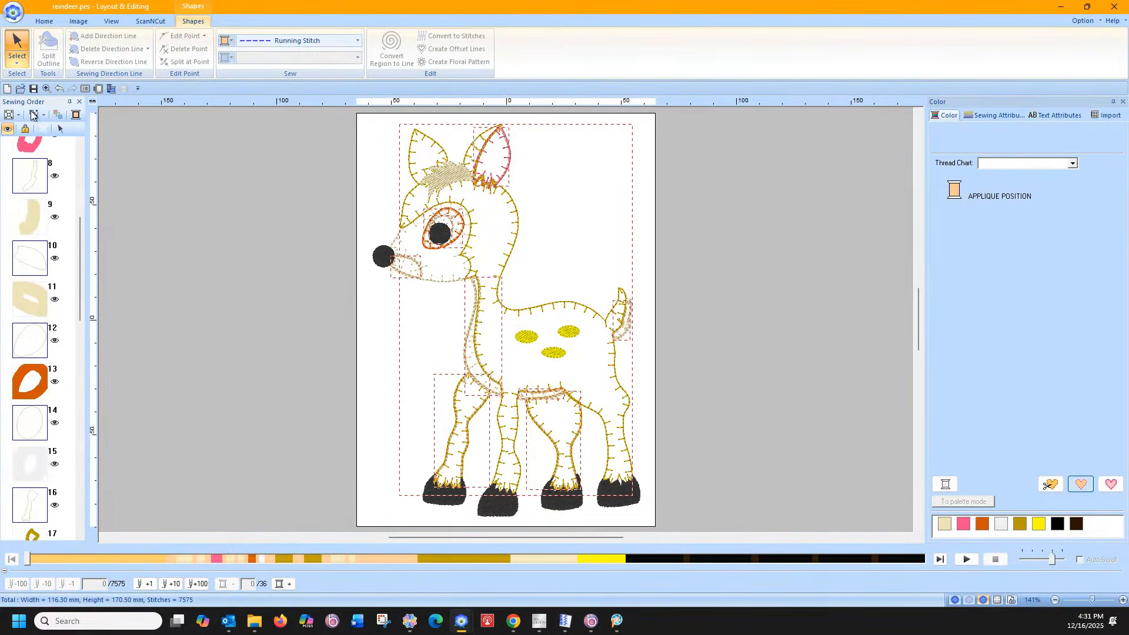
# - Move the selected applique position outlines directly after outline 2 in the sewing order, combining consecutive same-color frames
pyautogui.scroll(8, 33, 116)
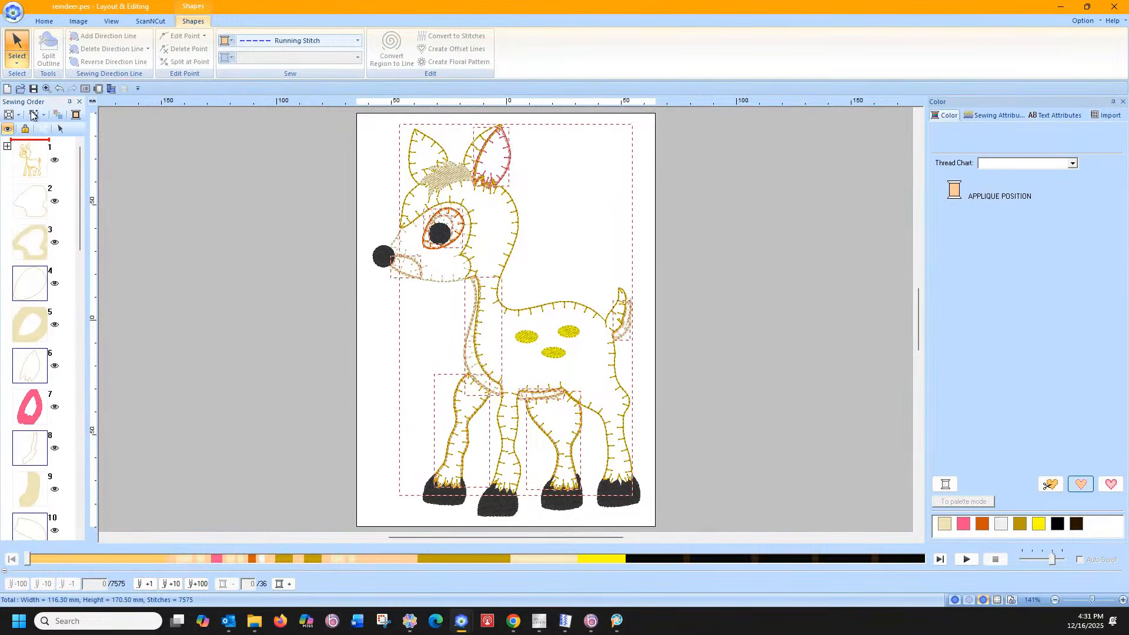
pyautogui.moveTo(31, 111); pyautogui.dragTo(35, 224)
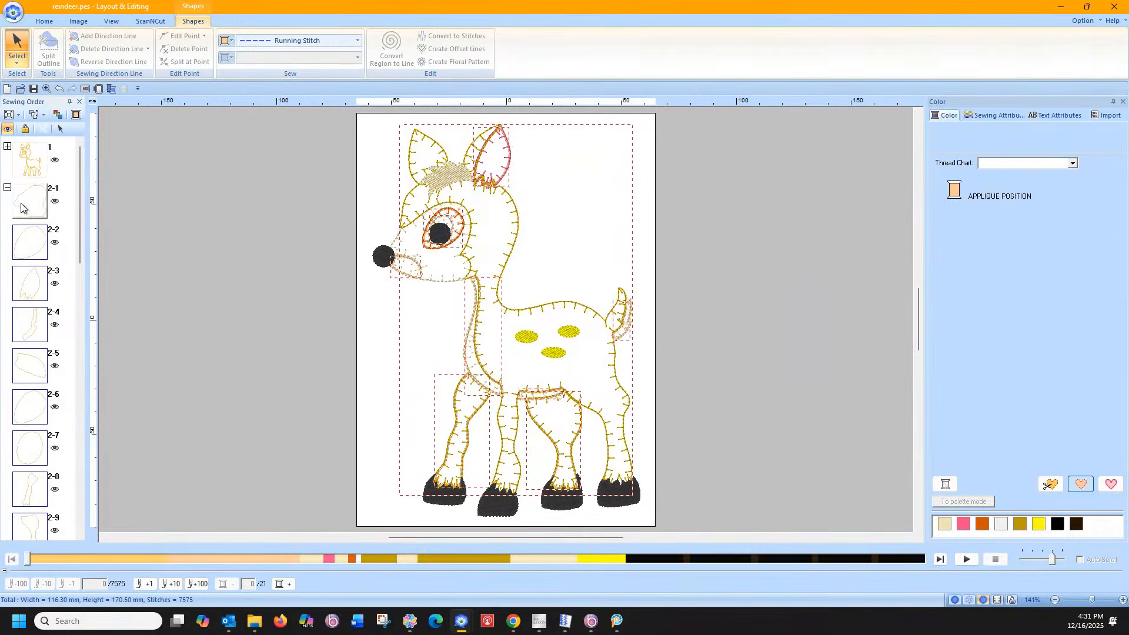
pyautogui.click(158, 238)
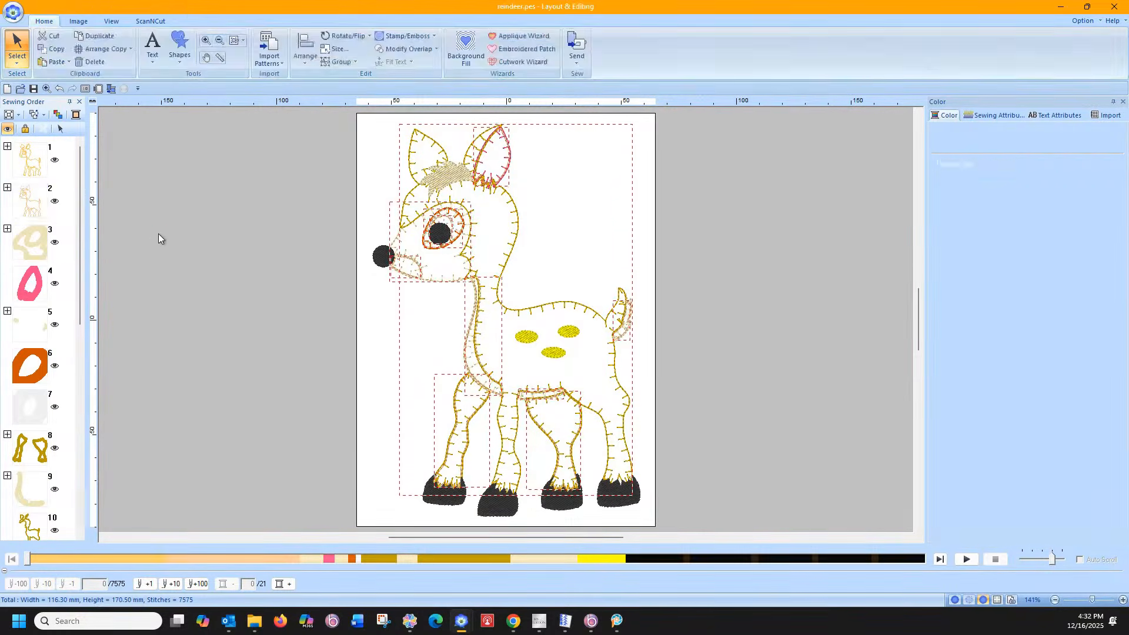
# - Delete the combined applique position group, frame 2, from the sewing order
pyautogui.click(27, 203)
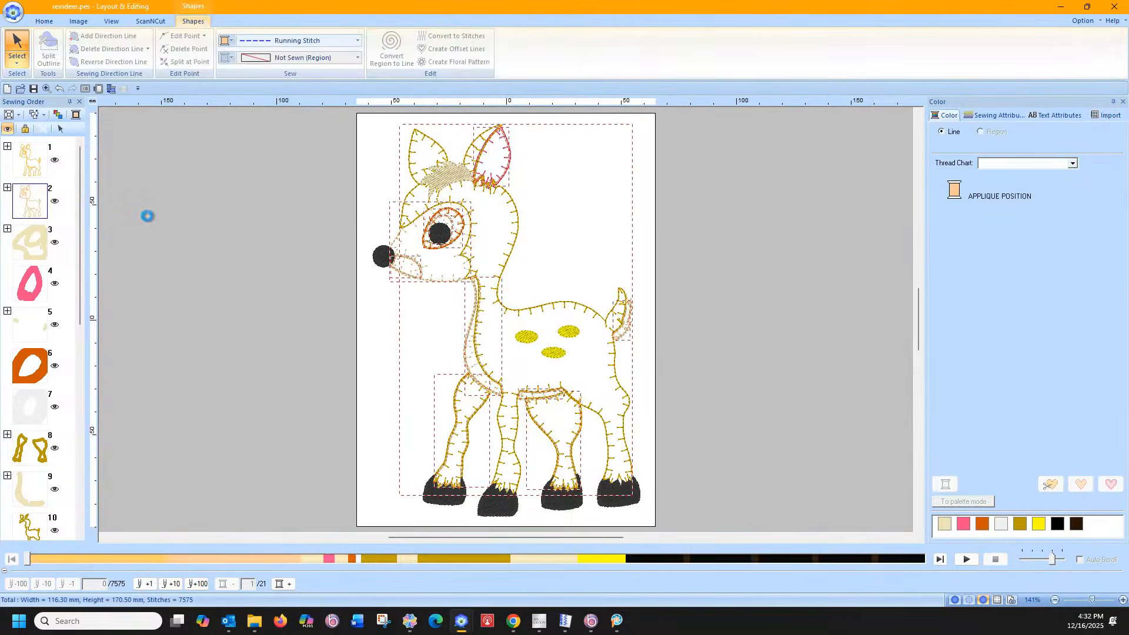
pyautogui.press('Delete')
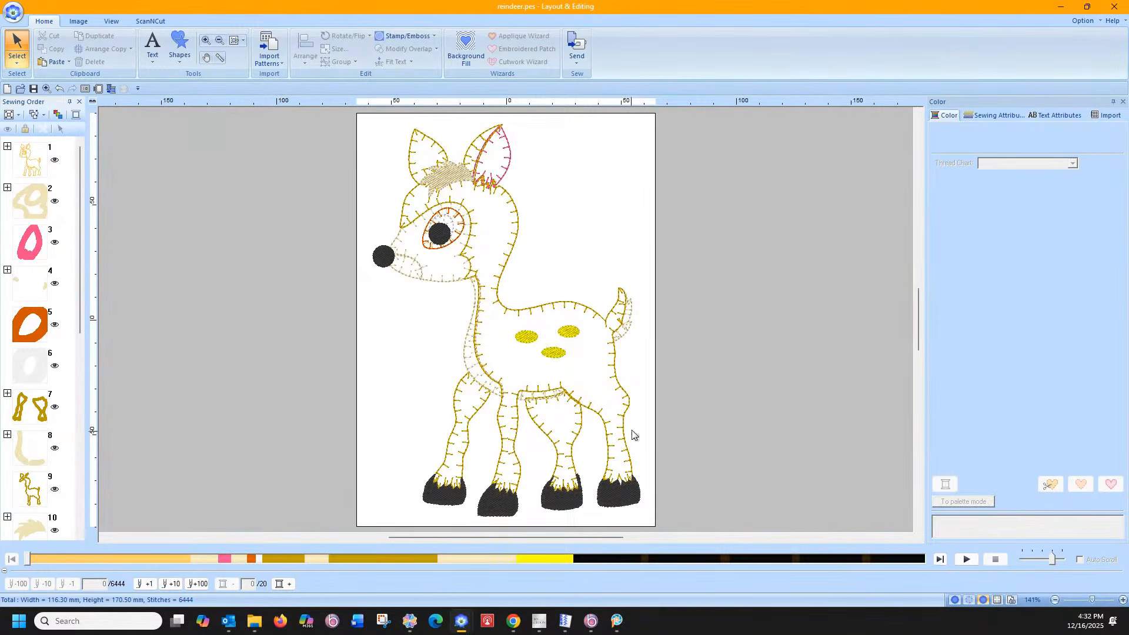
# - Expand the beige E/V stitch group in frame 2 of the sewing order and select the eye outline 2-2
pyautogui.click(8, 188)
pyautogui.click(26, 248)
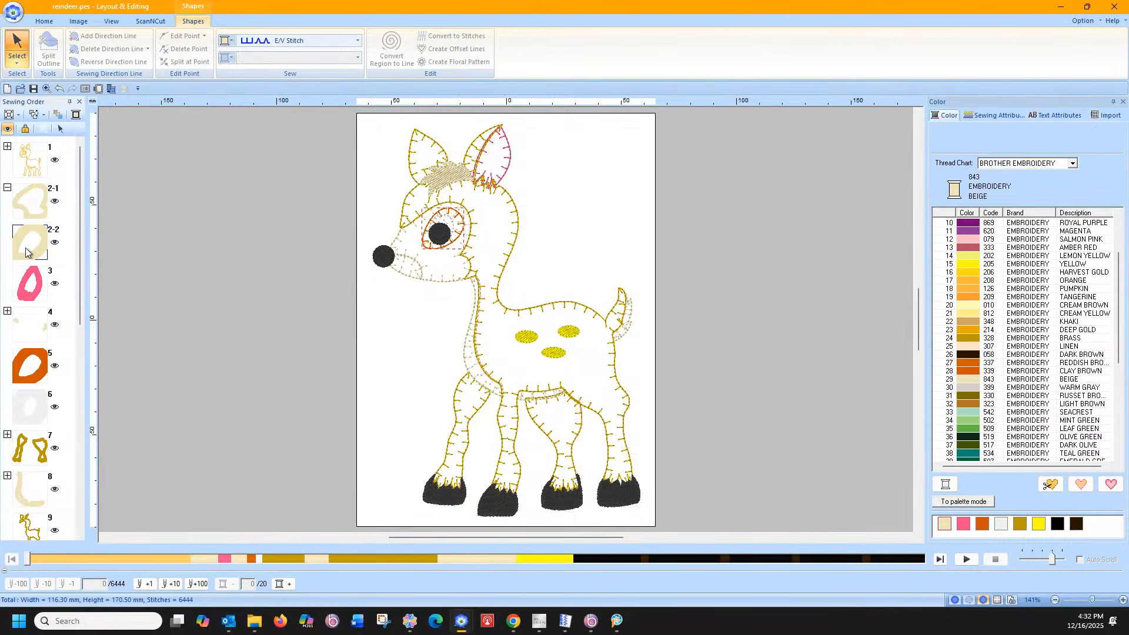
pyautogui.click(25, 204)
pyautogui.click(23, 245)
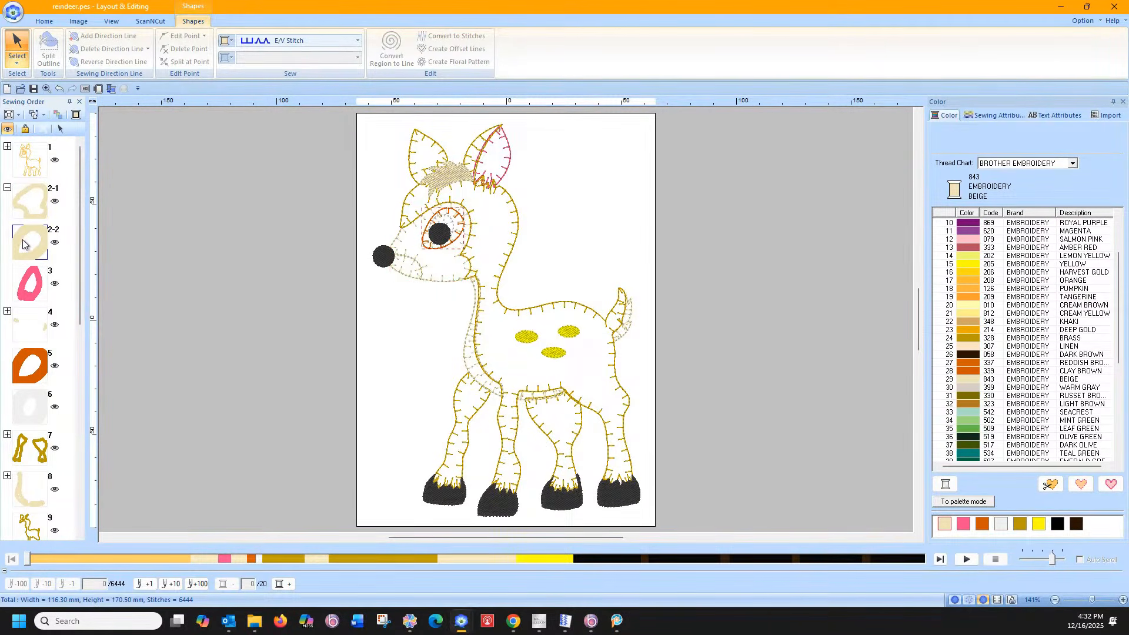